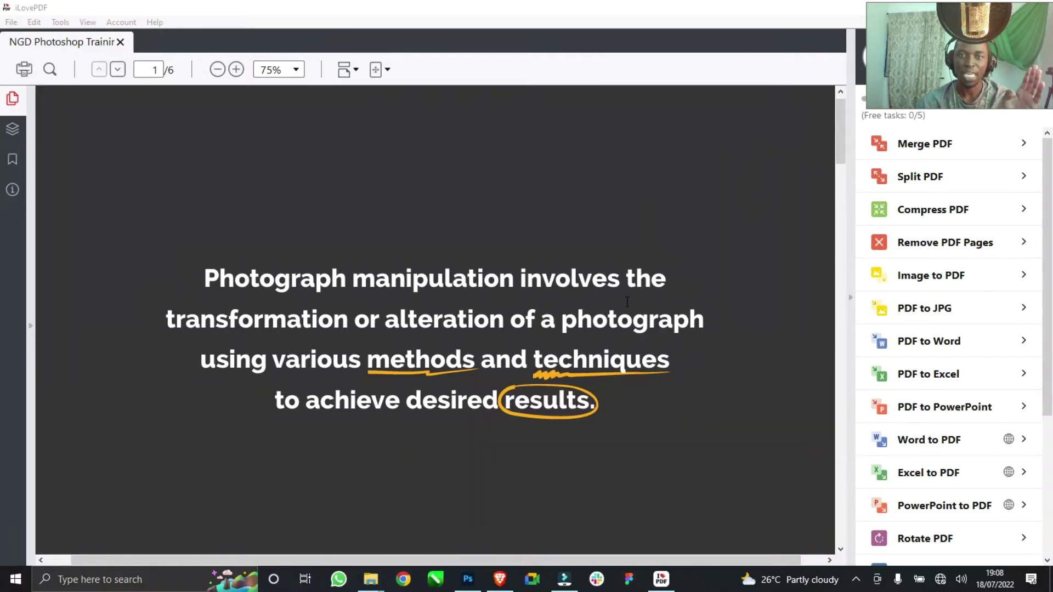
scroll(627, 302, "down", 3)
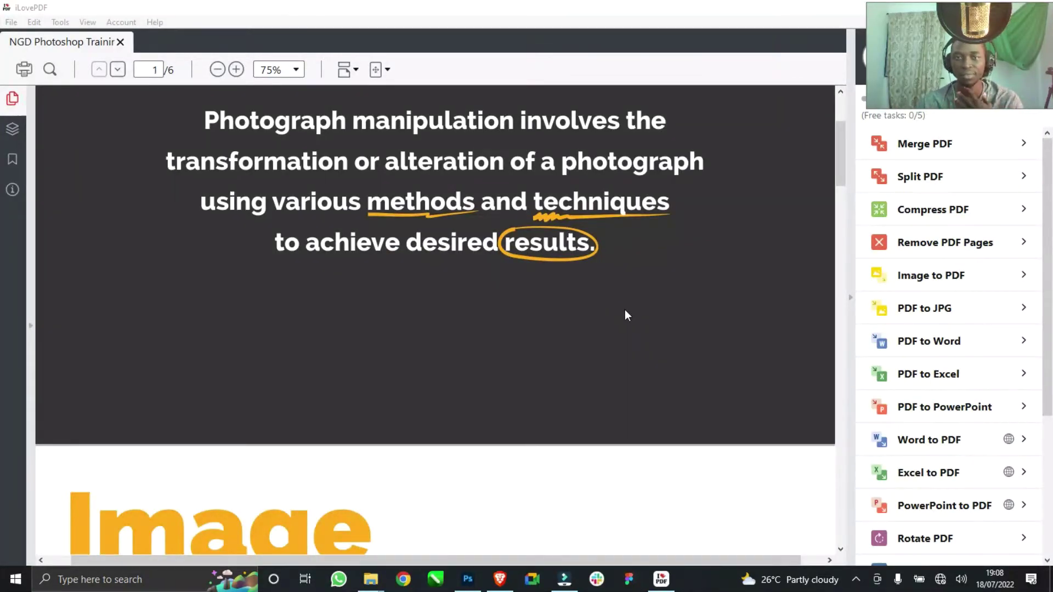
scroll(627, 315, "down", 7)
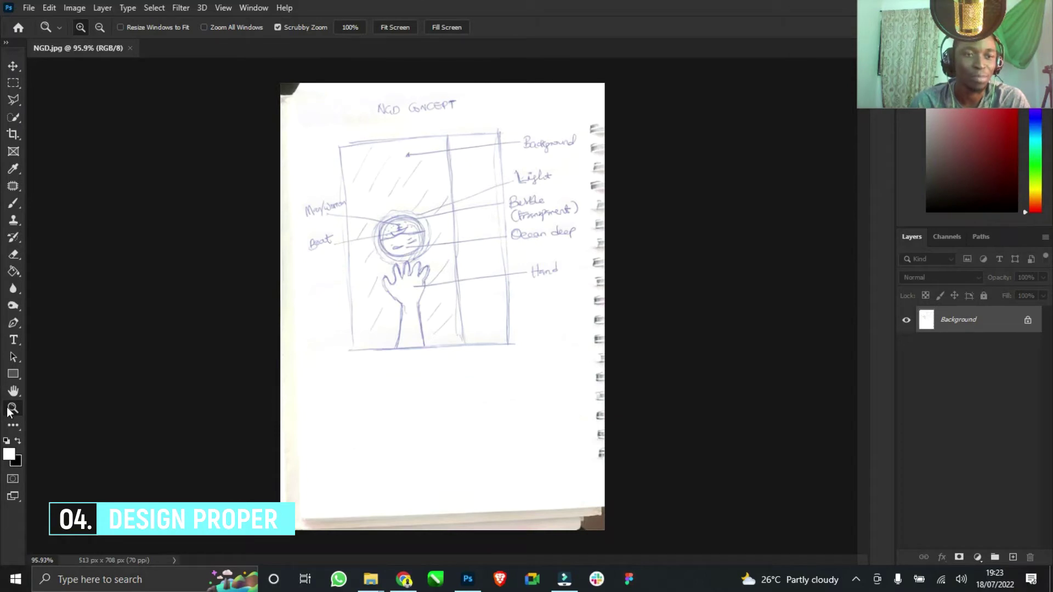
- Examine the labelled elements of the NGD concept sketch up close and close the NGD.jpg document
left_click(118, 366)
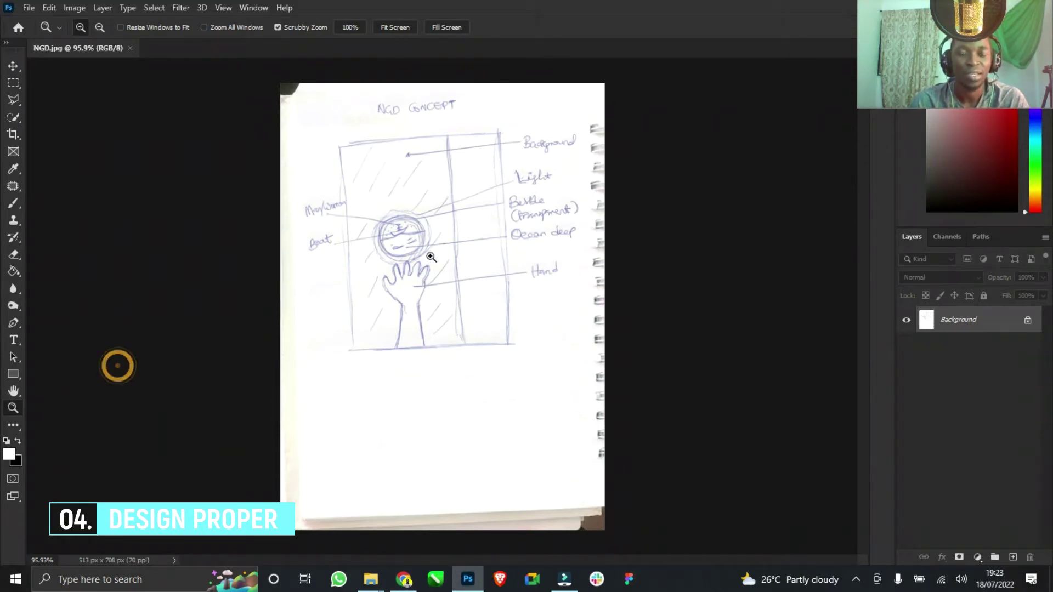
left_click_drag(410, 117, 460, 177)
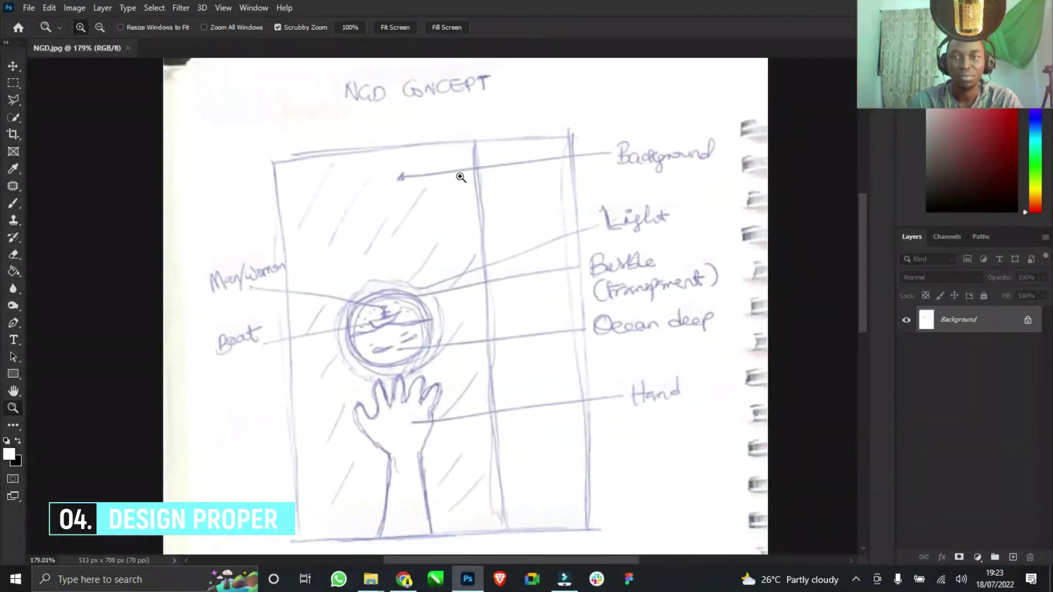
scroll(461, 178, "down", 1)
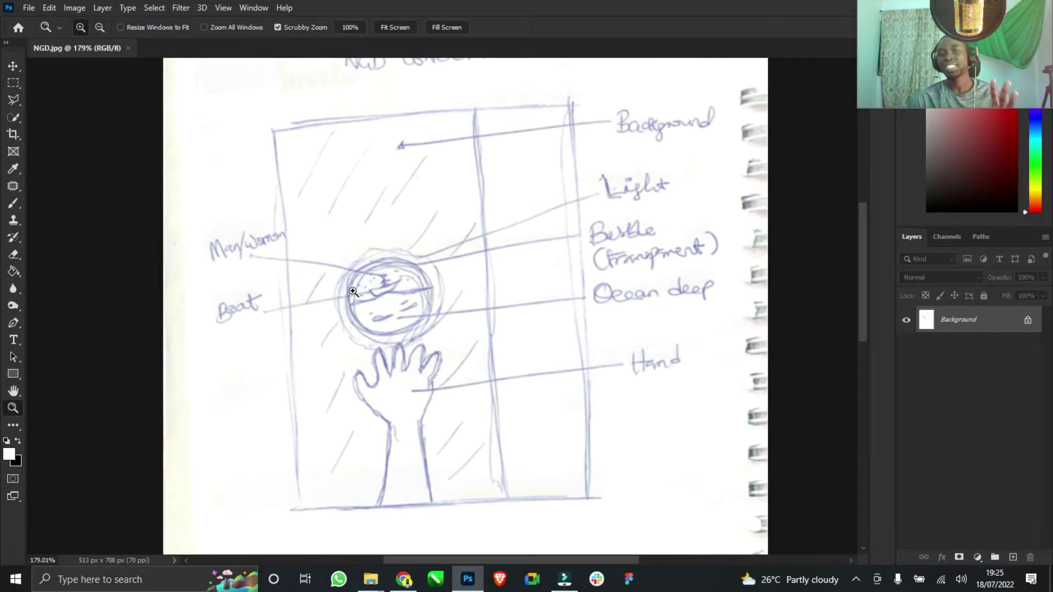
mouse_move(501, 165)
left_mouse_down()
mouse_move(512, 160)
mouse_move(489, 162)
left_mouse_up()
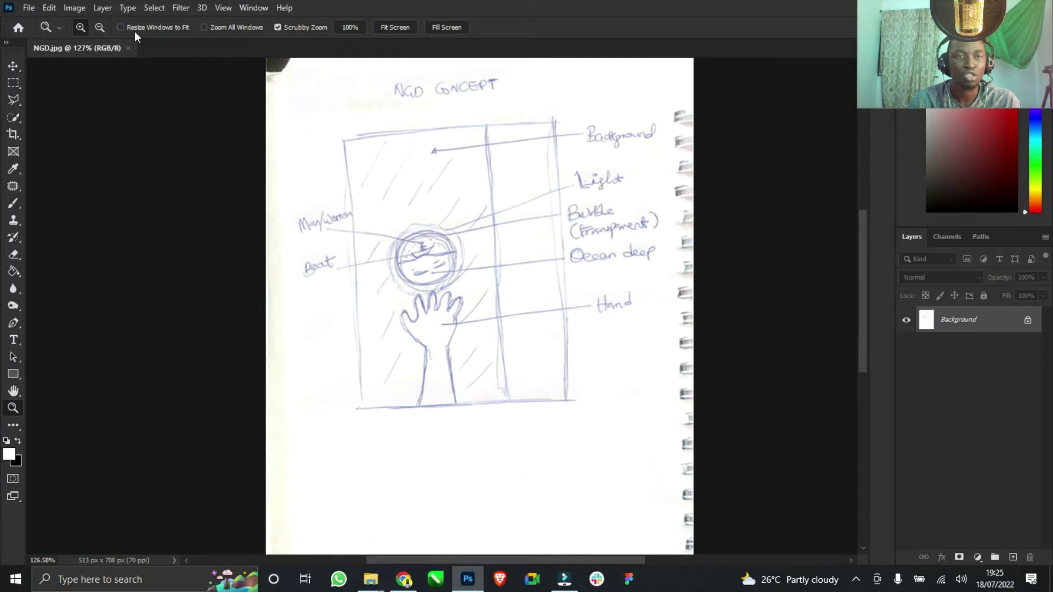
left_click(128, 48)
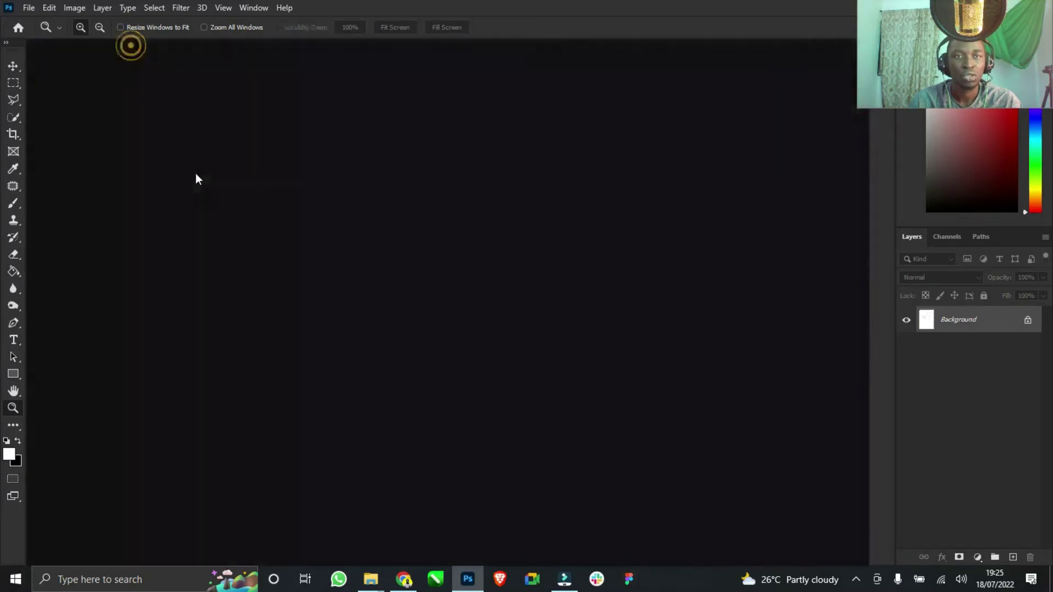
- Switch to Chrome and open the unsplash.com website
left_click(404, 579)
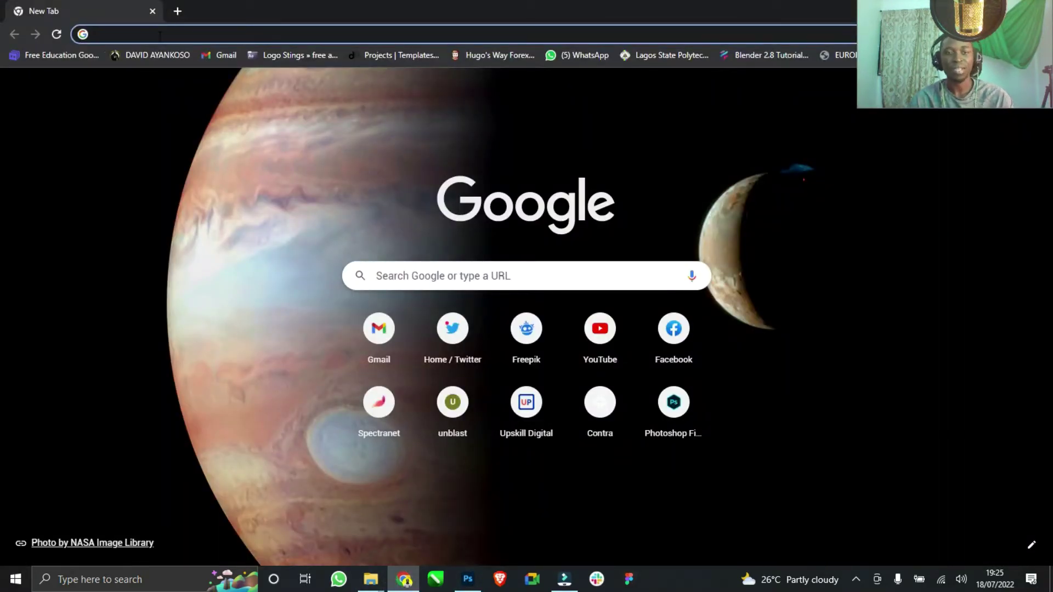
type("uns")
key("Return")
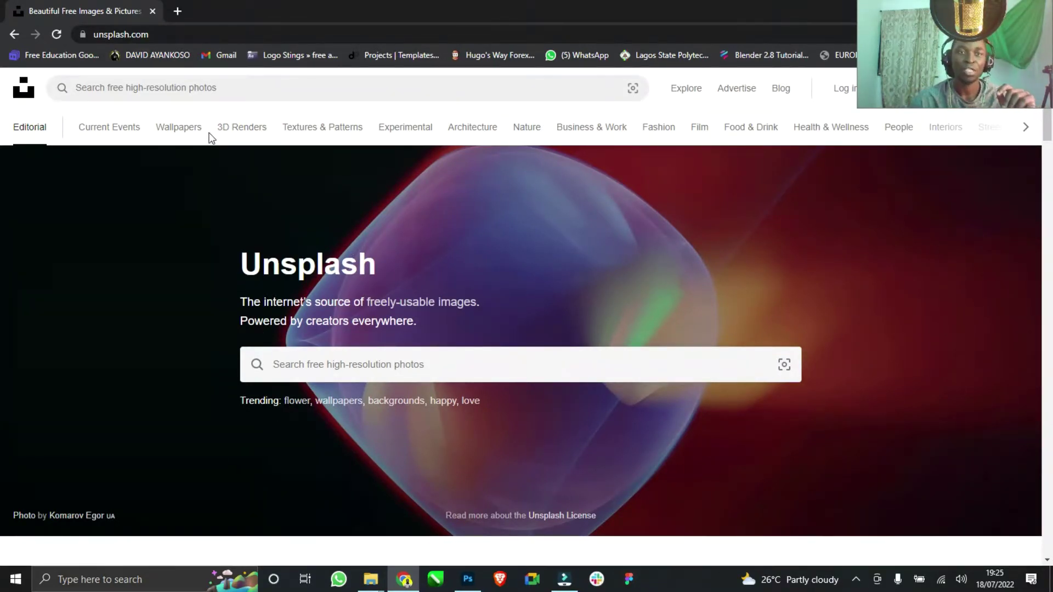
- Search Unsplash for "hand" and browse the results for a raised hand like the one in the sketch
left_click(224, 87)
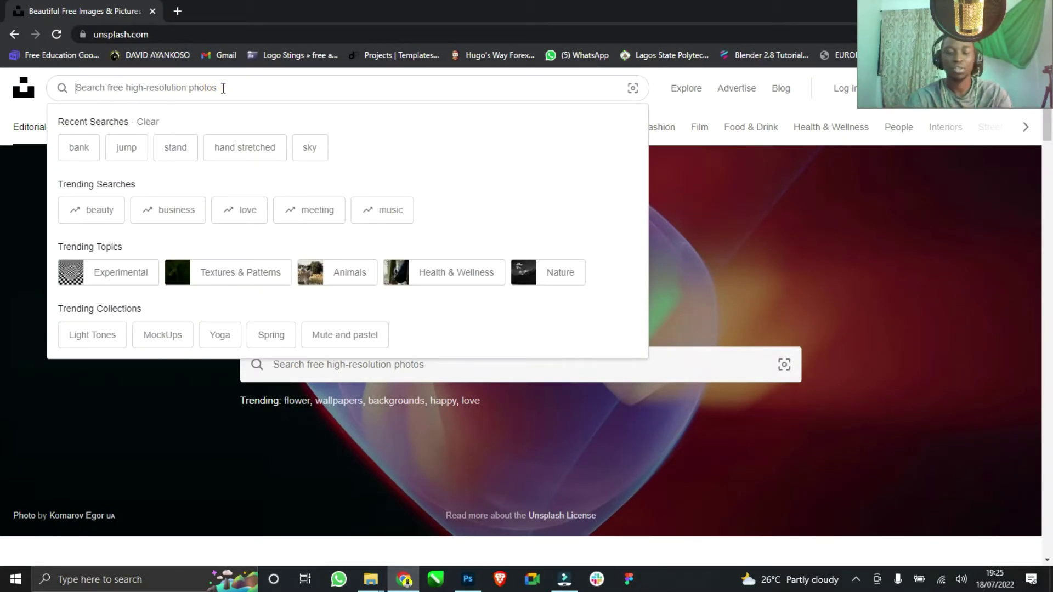
type("hand")
key("Return")
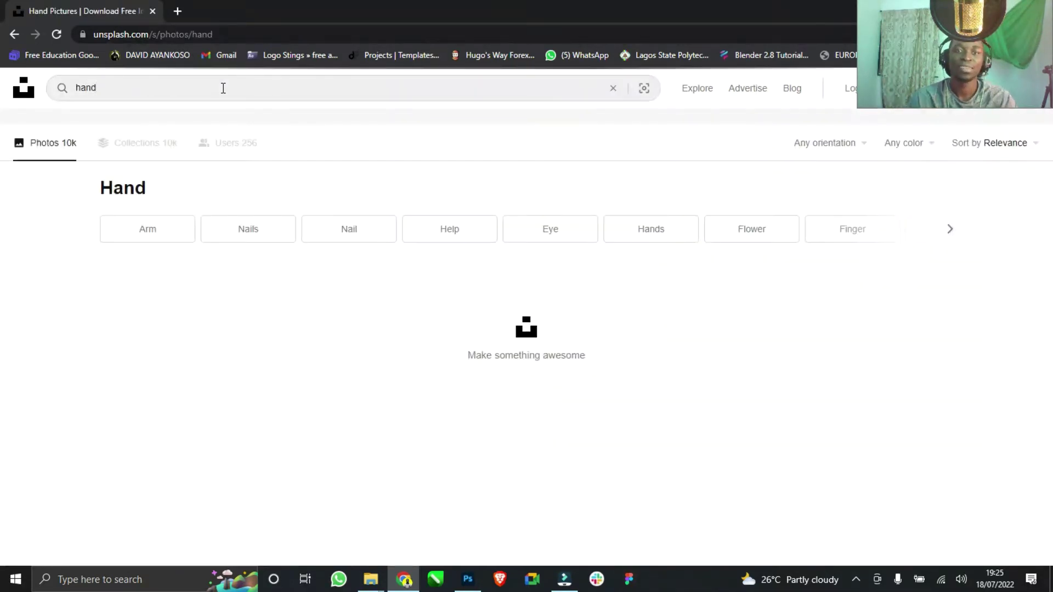
scroll(350, 260, "down", 10)
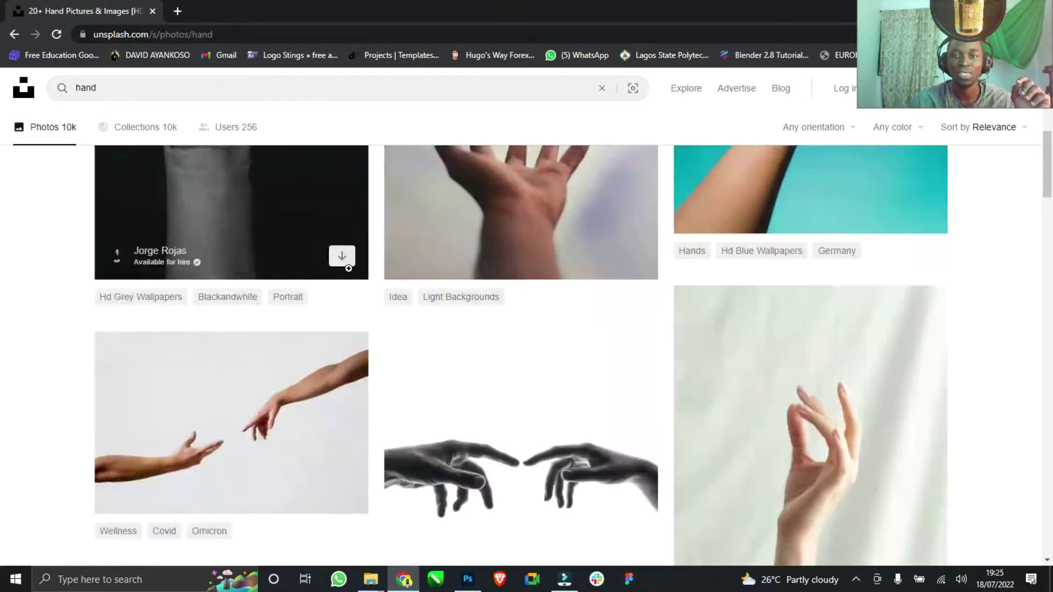
scroll(350, 270, "down", 3)
scroll(349, 272, "up", 12)
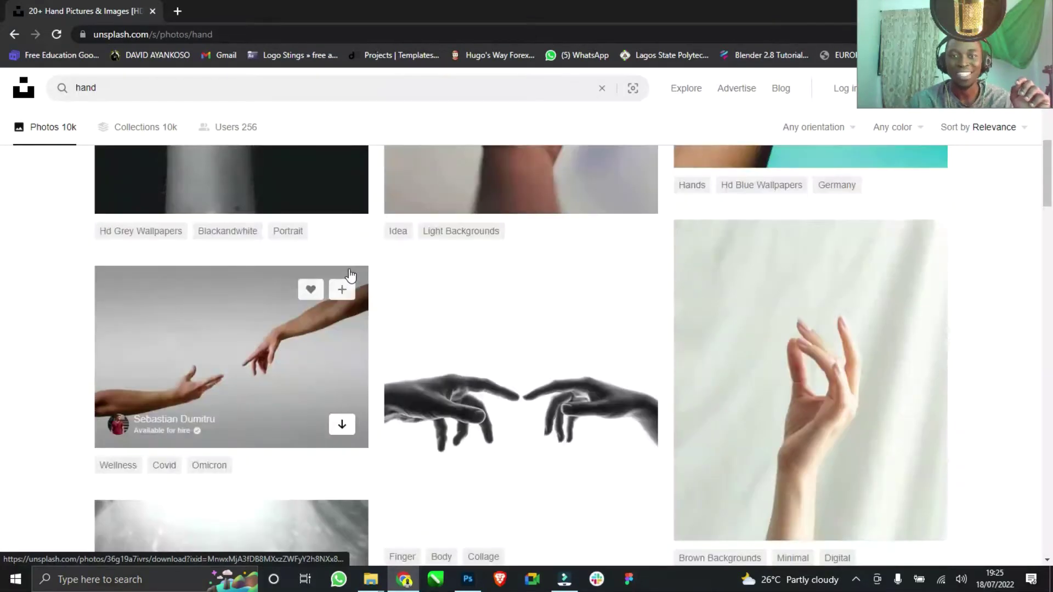
scroll(349, 268, "up", 2)
scroll(350, 269, "down", 2)
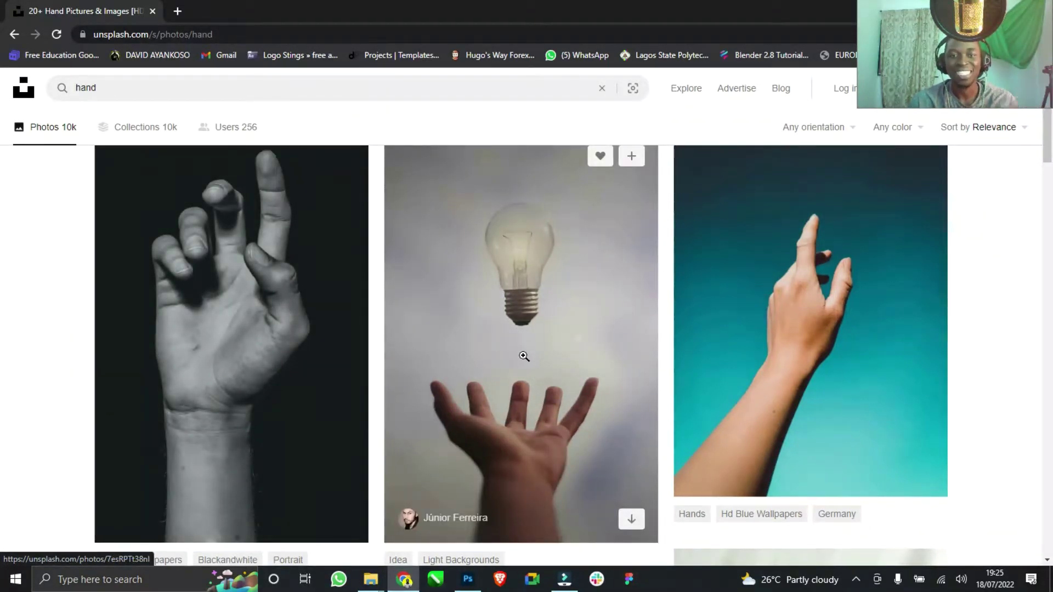
- Switch to Photoshop and open the NGD.jpg concept sketch again from File Explorer
left_click(469, 583)
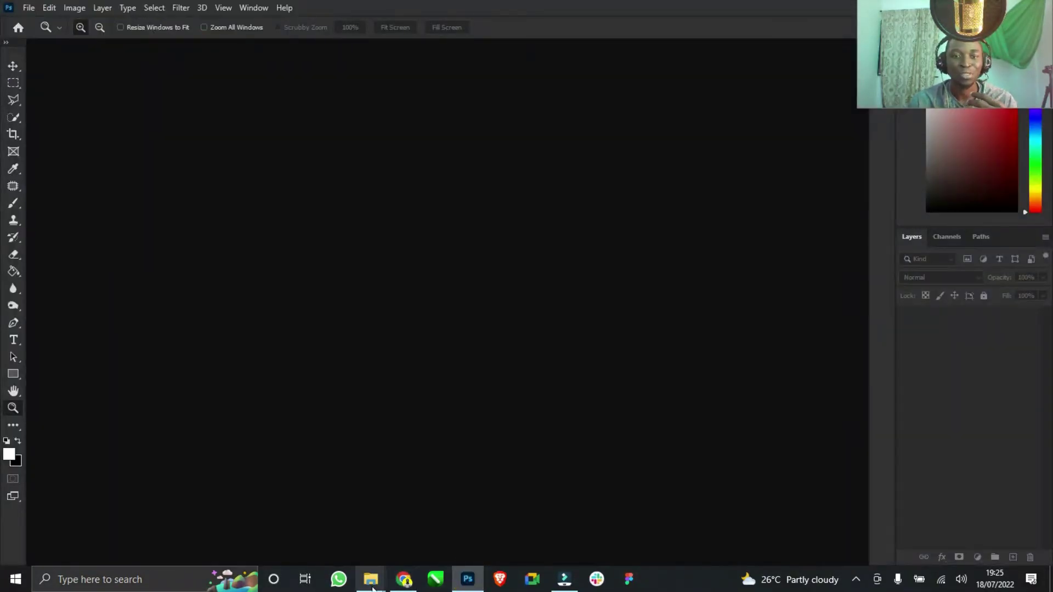
mouse_move(371, 579)
left_click(319, 547)
left_click_drag(542, 111, 476, 430)
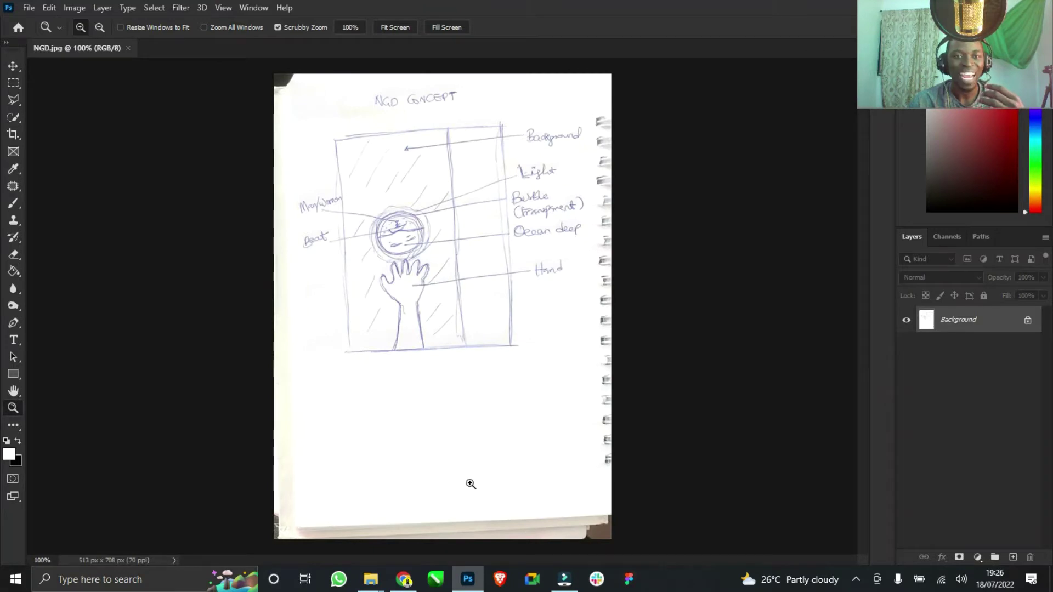
- Compare the Unsplash hand photos in Chrome with the hand drawn in the Photoshop concept sketch
left_click(416, 583)
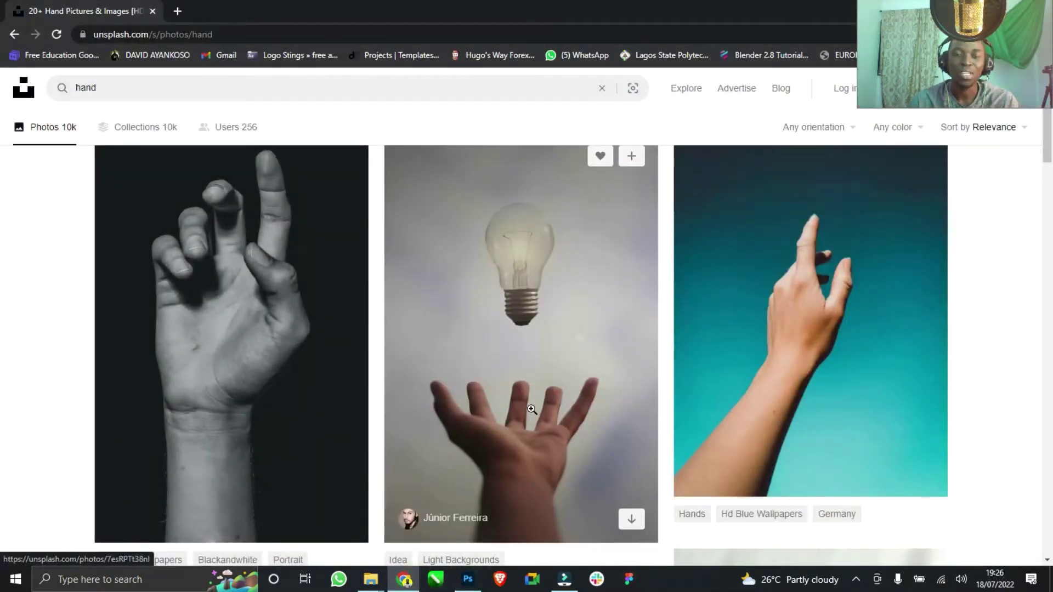
scroll(504, 444, "down", 2)
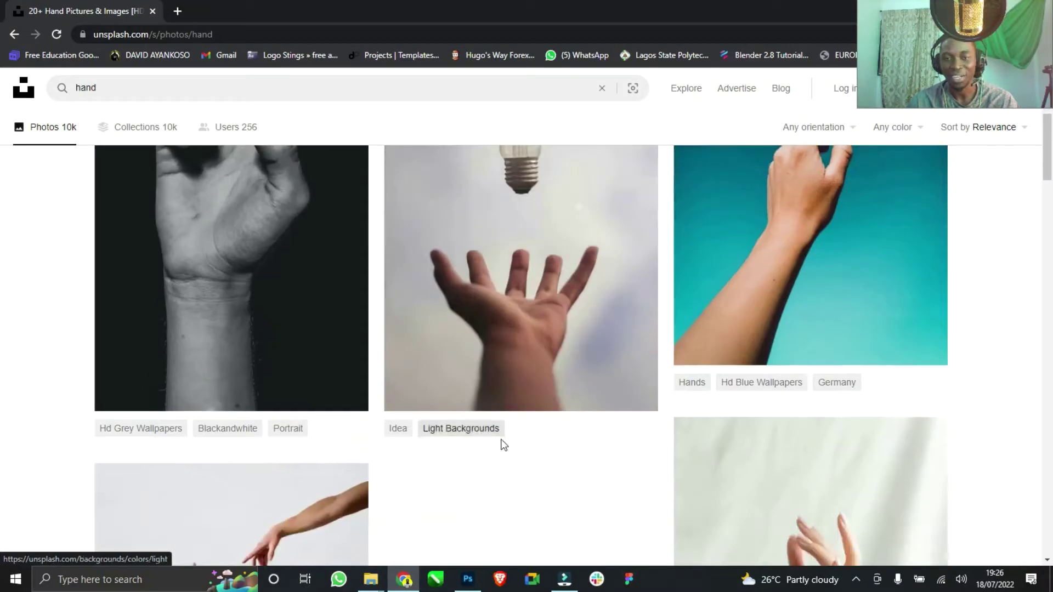
left_click(464, 583)
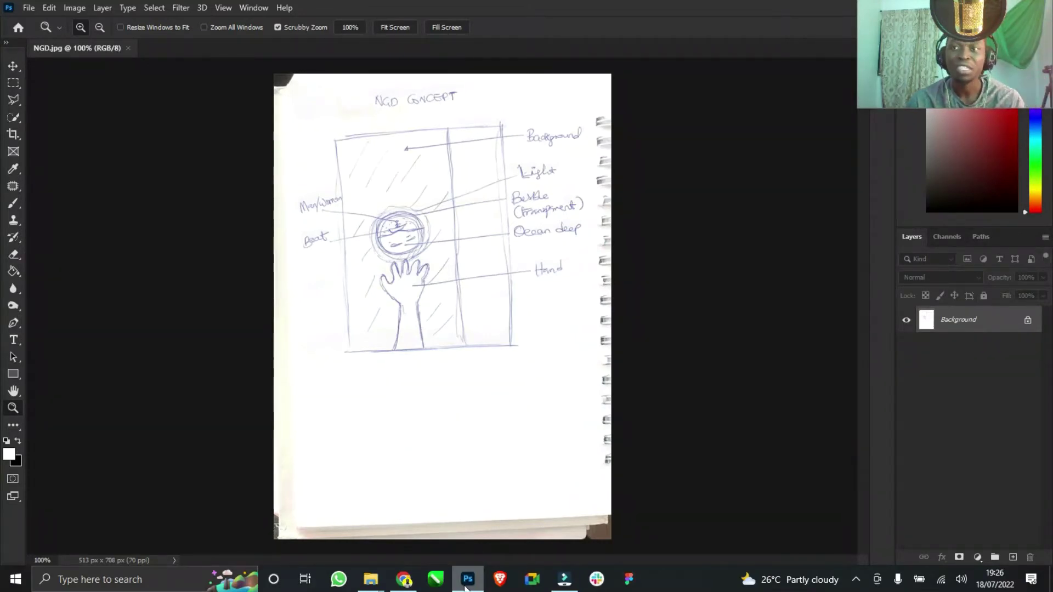
left_click(466, 581)
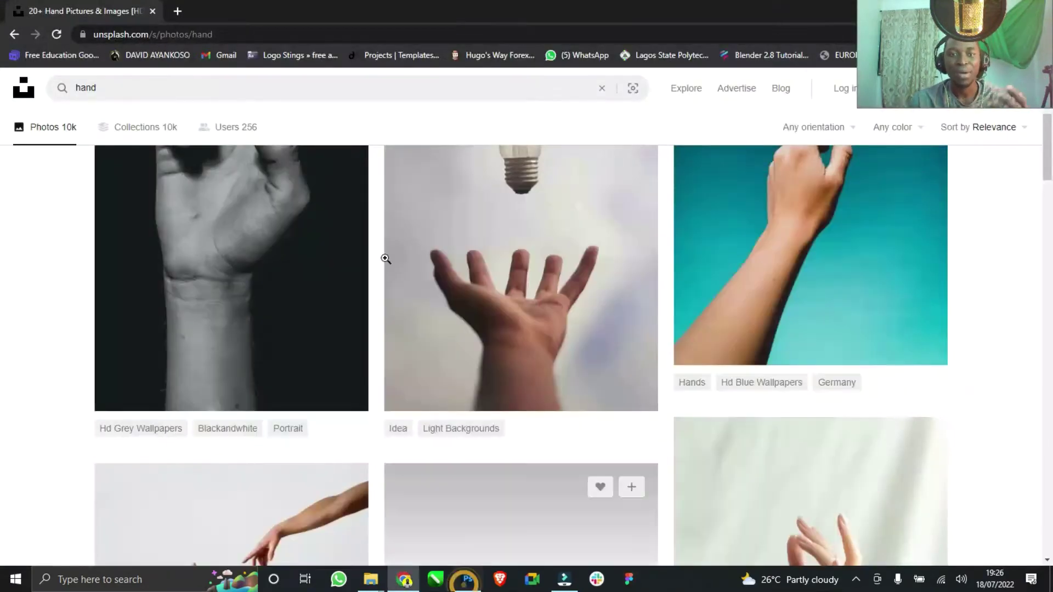
- Search Unsplash for "sky" photos
left_click(247, 95)
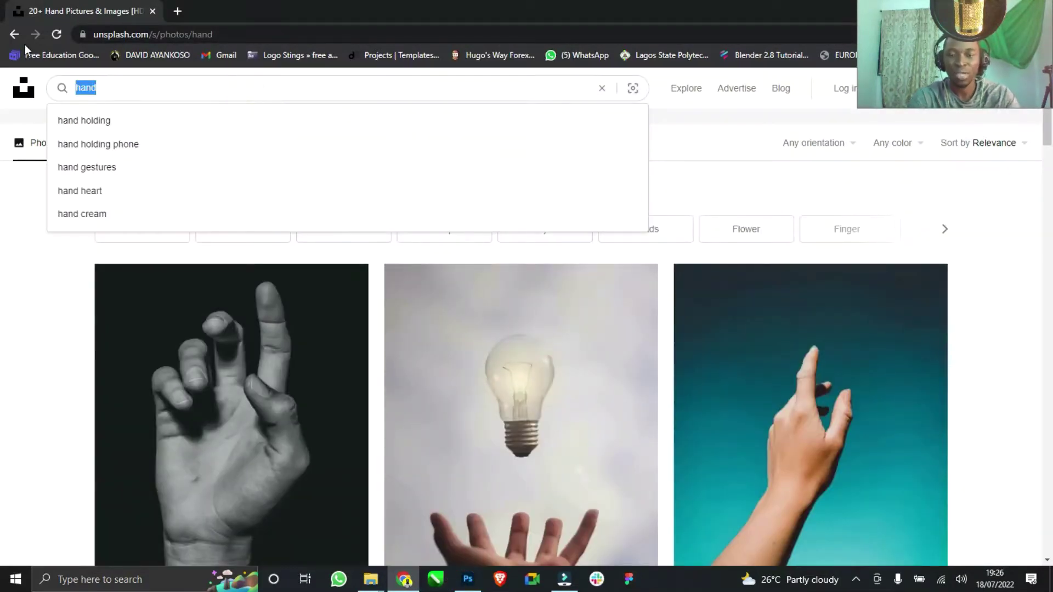
type("sky")
key("Return")
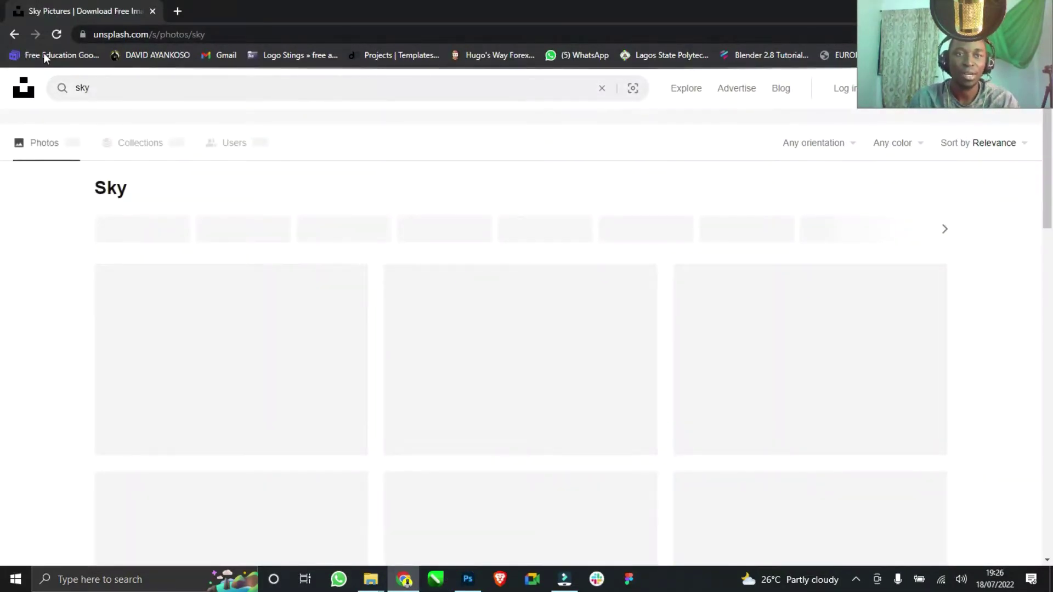
- Look through the sky photo results for images suitable as the background of the composition
scroll(340, 347, "down", 5)
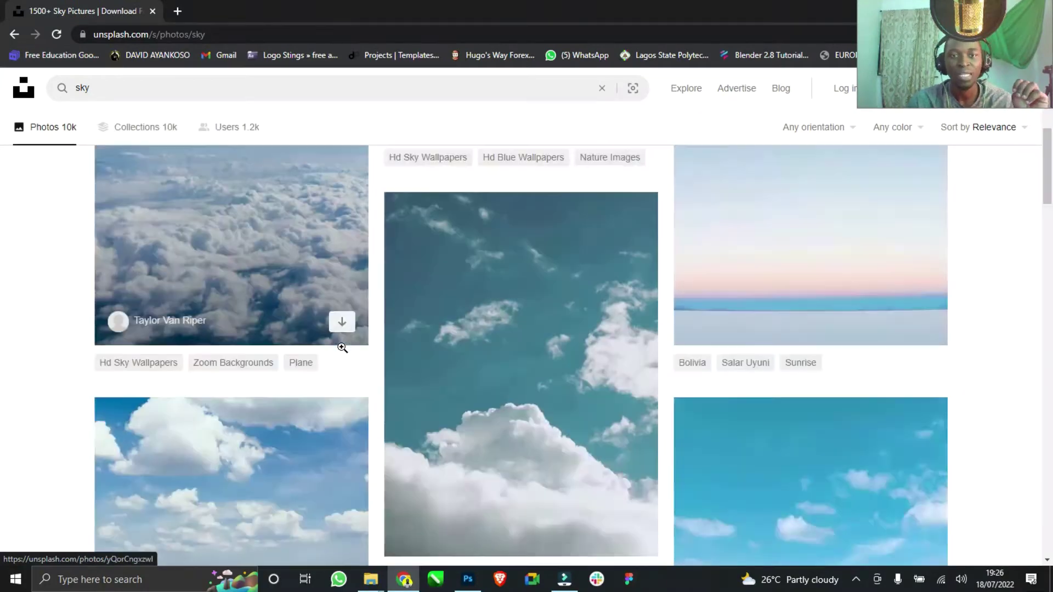
scroll(529, 384, "down", 10)
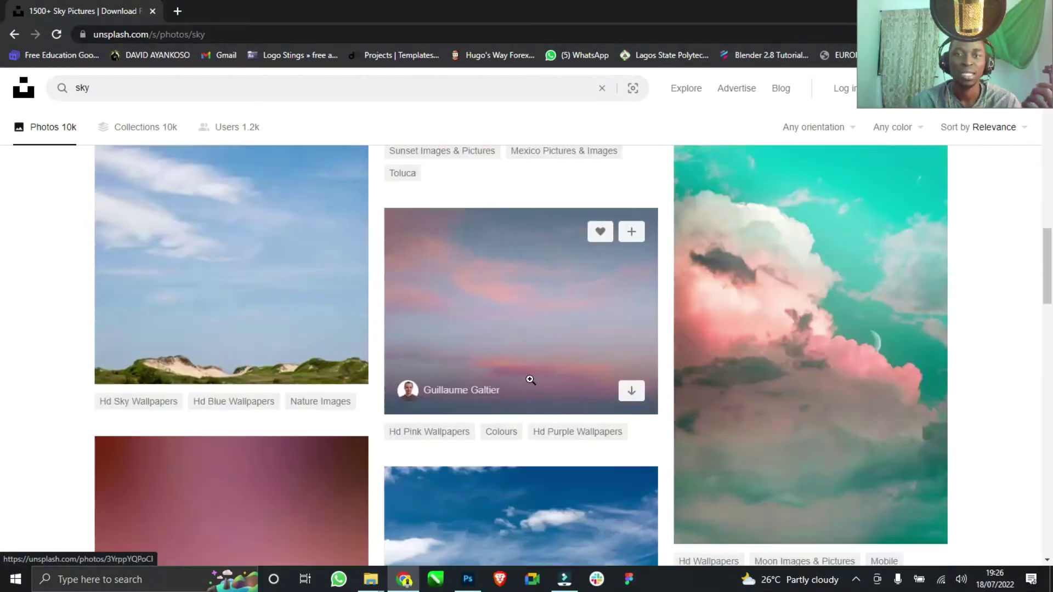
scroll(530, 380, "down", 10)
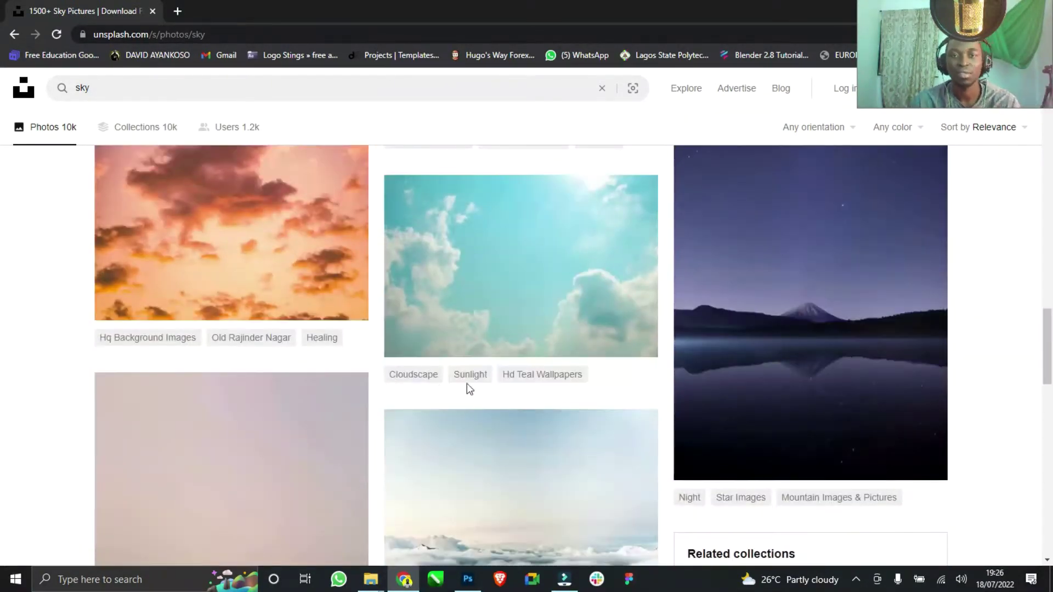
scroll(471, 329, "down", 15)
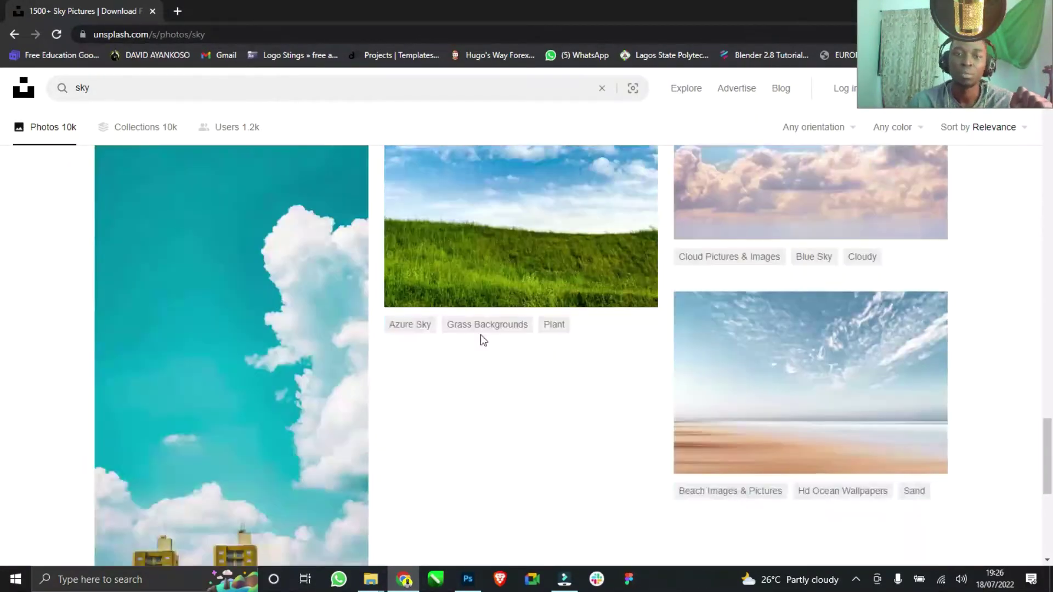
scroll(481, 335, "down", 2)
scroll(490, 343, "up", 12)
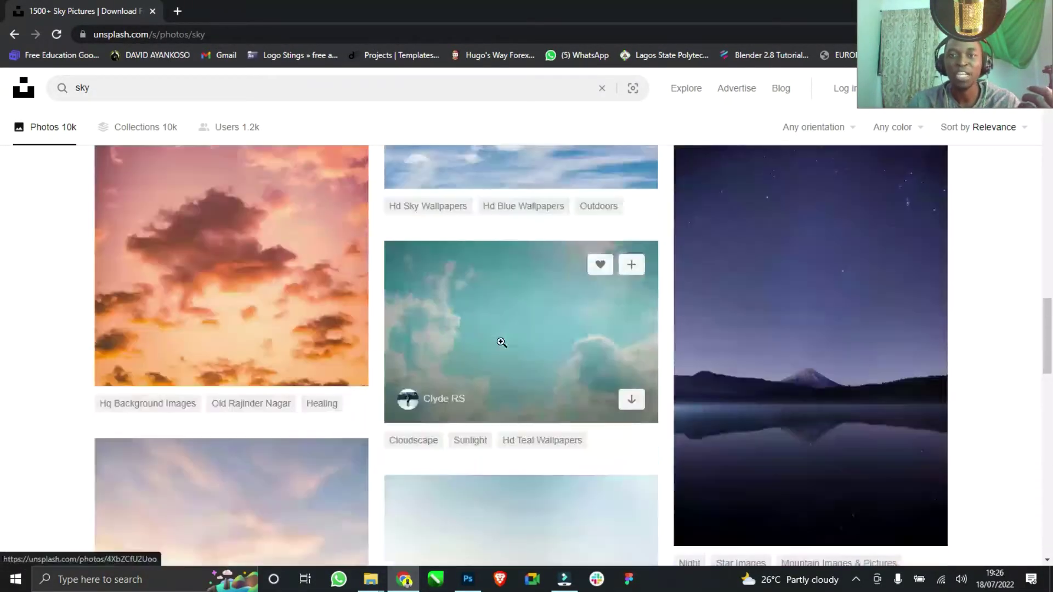
scroll(497, 356, "down", 2)
scroll(494, 372, "up", 5)
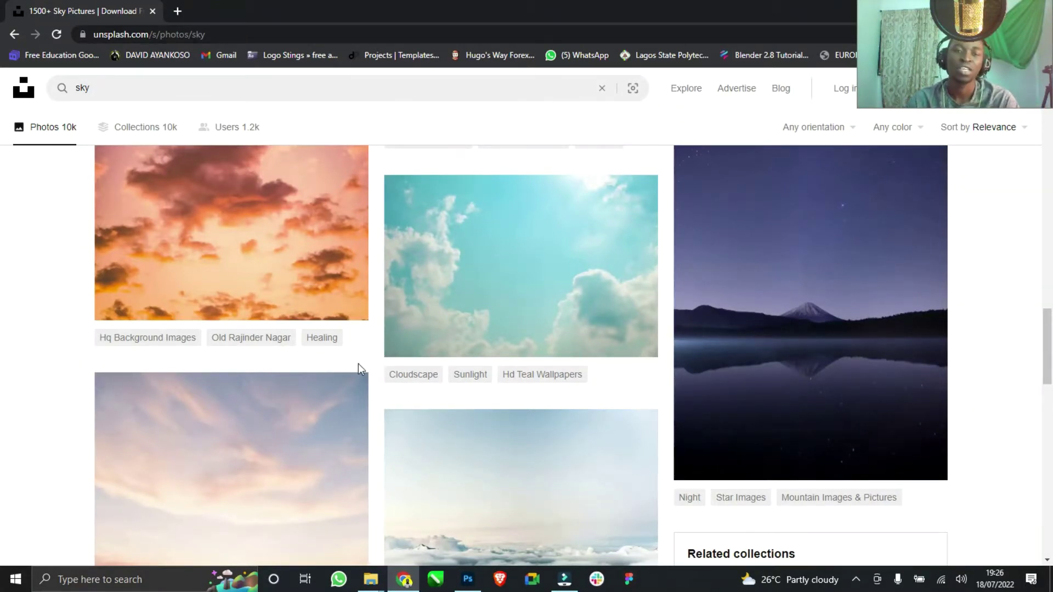
scroll(458, 353, "down", 12)
scroll(459, 352, "up", 4)
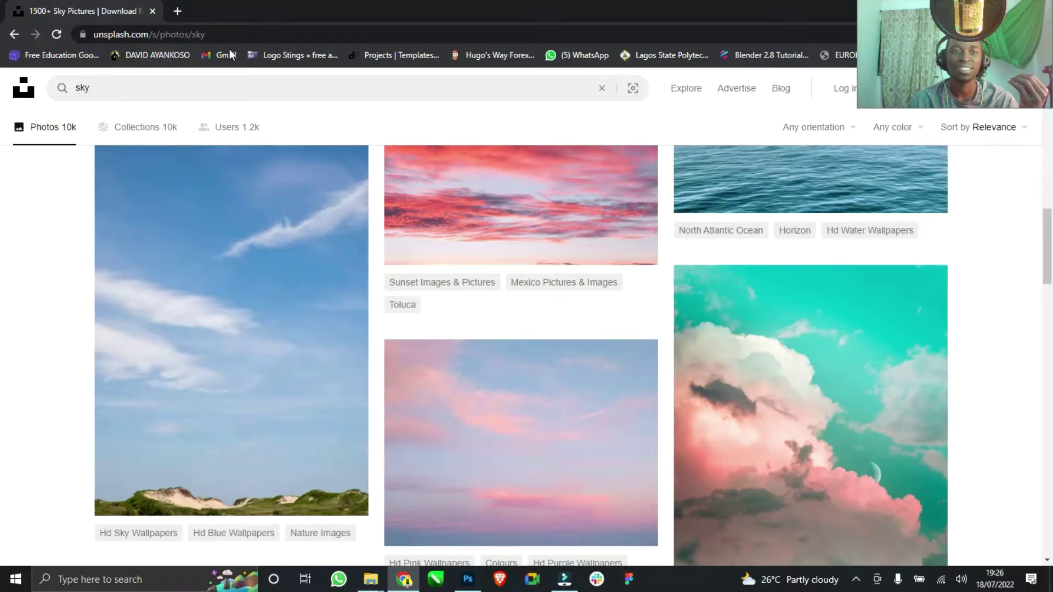
- Recheck the concept sketch in Photoshop and open the bookmarked PNGWing page of German shepherd images in Chrome
left_click(467, 580)
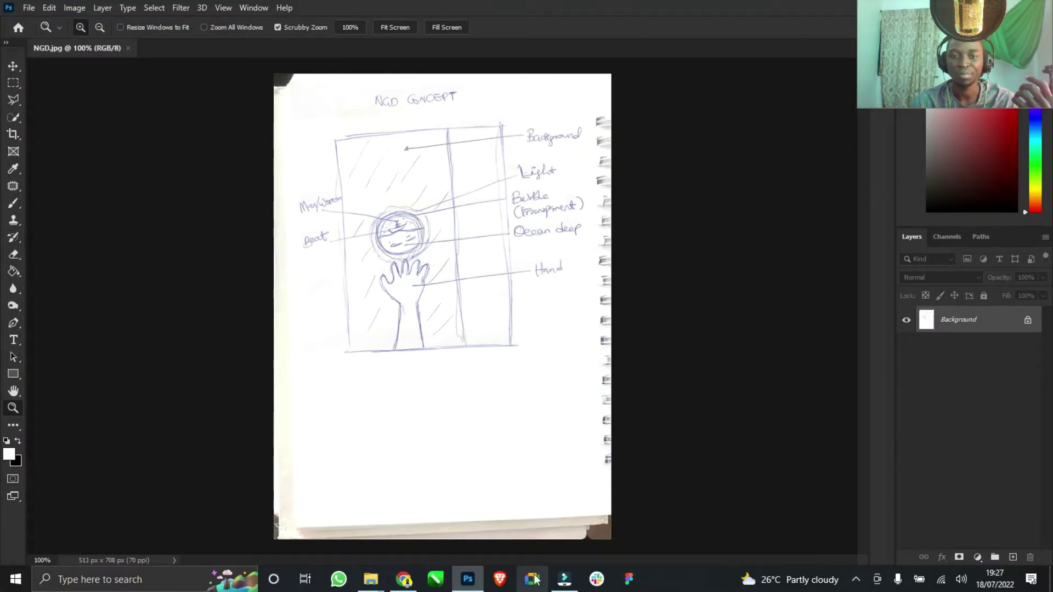
left_click(392, 588)
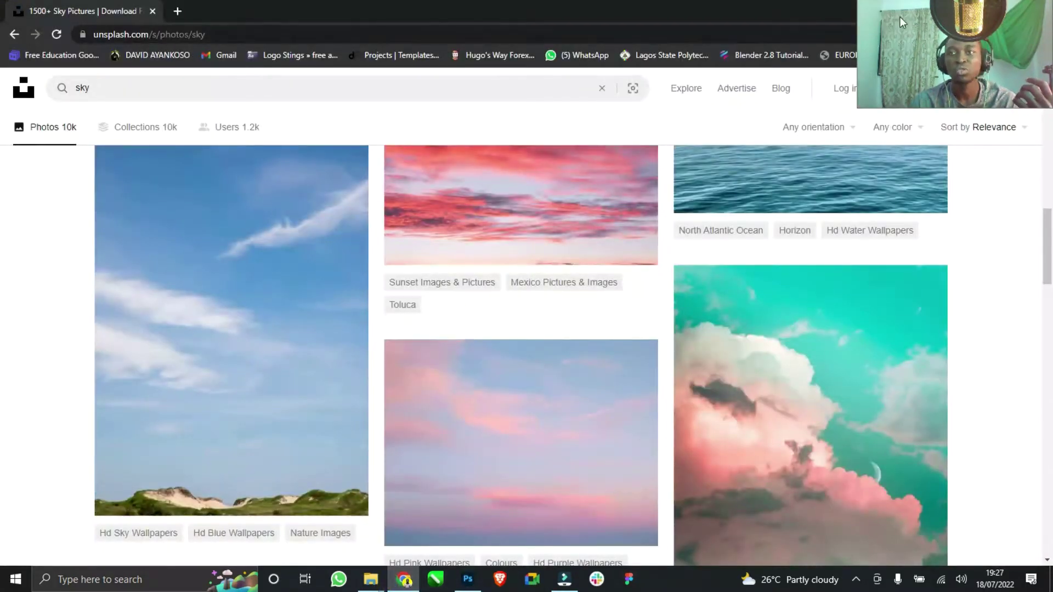
left_click(1038, 36)
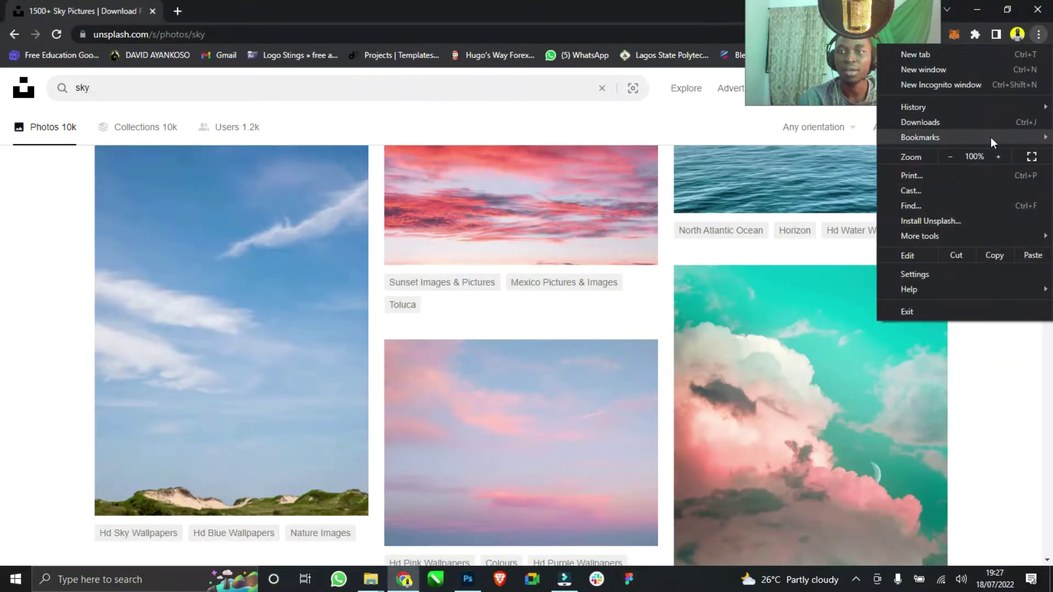
mouse_move(990, 137)
left_click(735, 482)
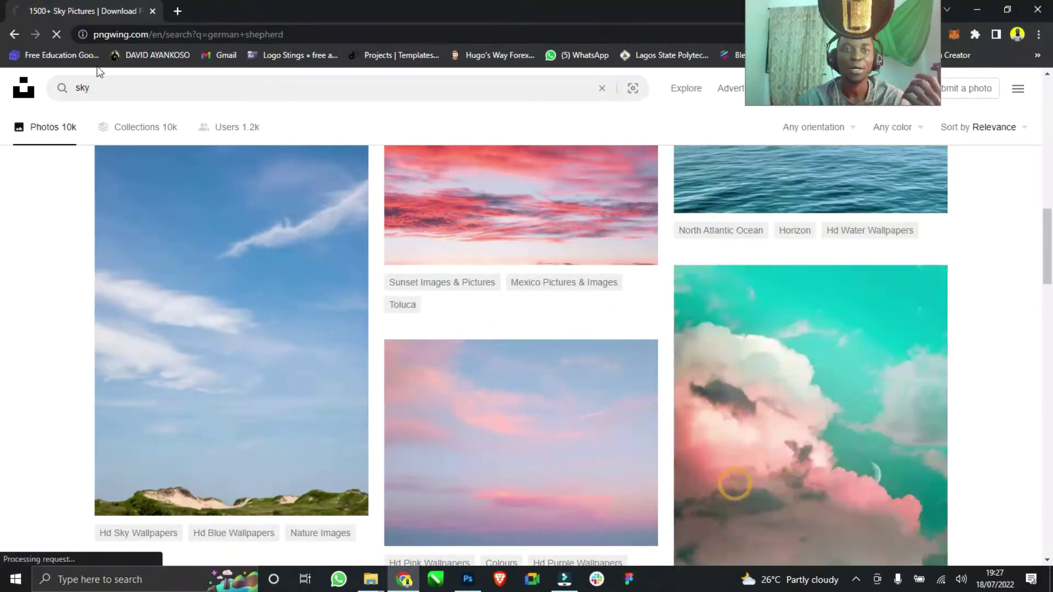
left_click(304, 34)
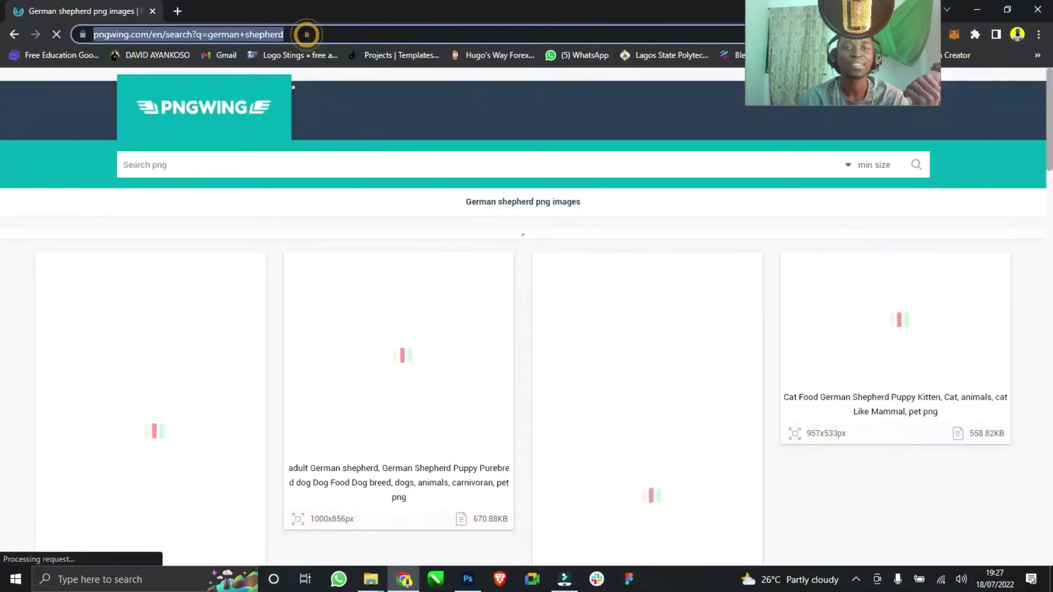
left_click_drag(820, 61, 930, 68)
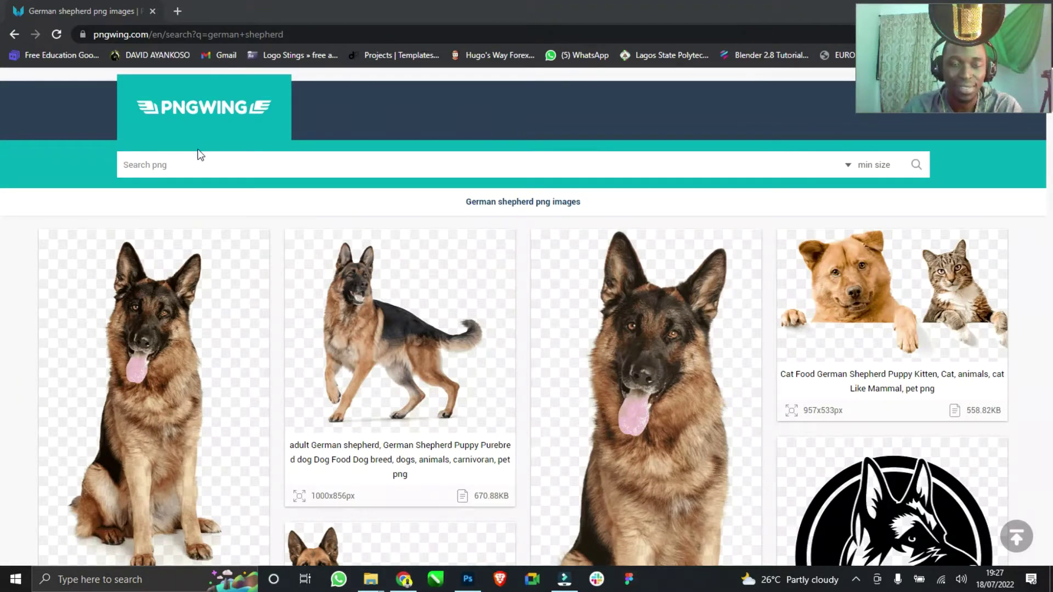
- Glance back at the Photoshop concept sketch, return to Chrome and search PNGWing for "bubble" images
key("Return")
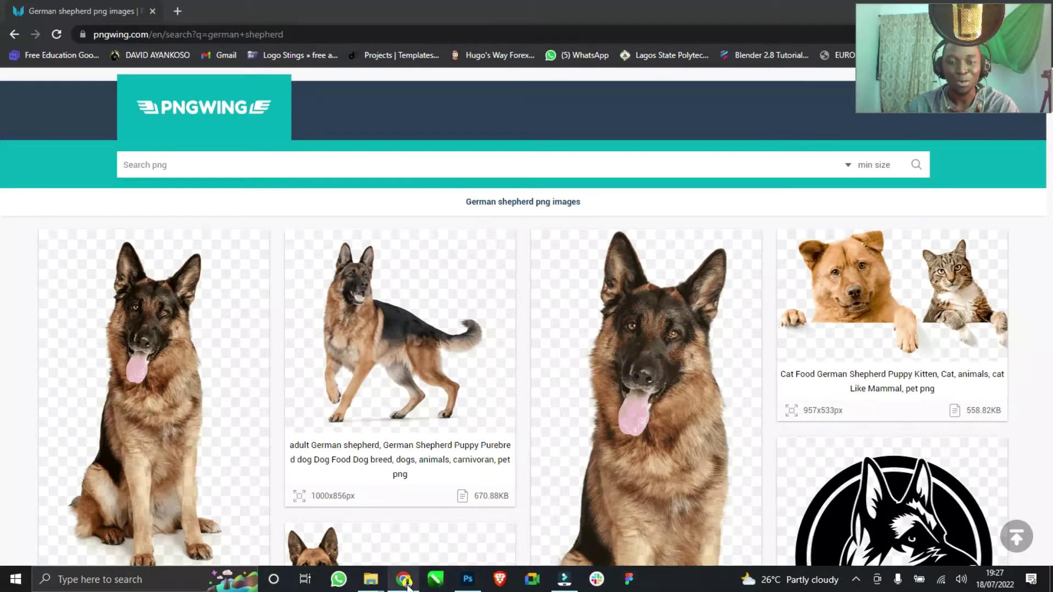
left_click(467, 584)
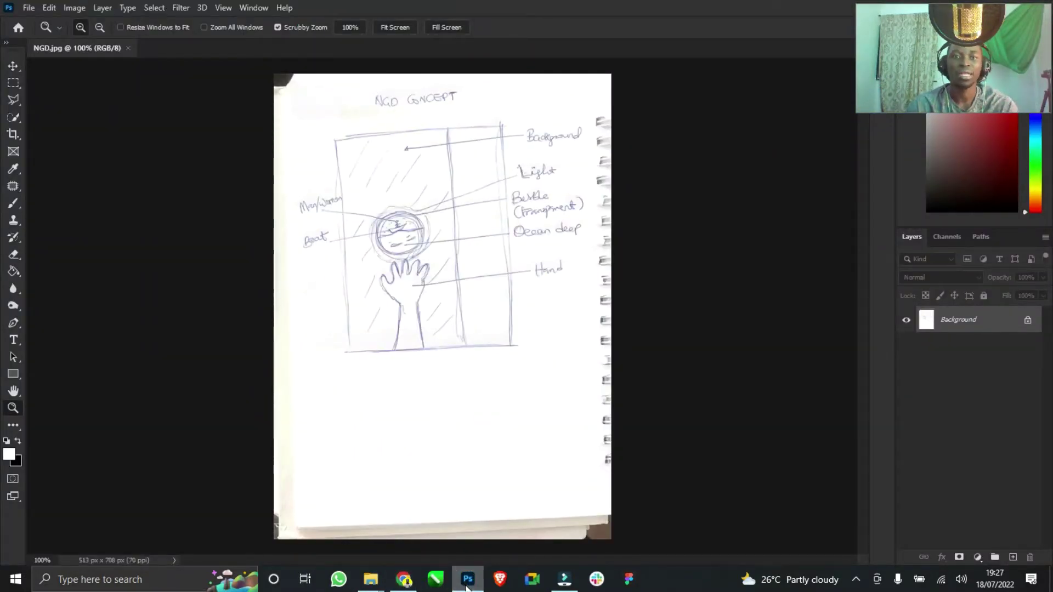
left_click(467, 584)
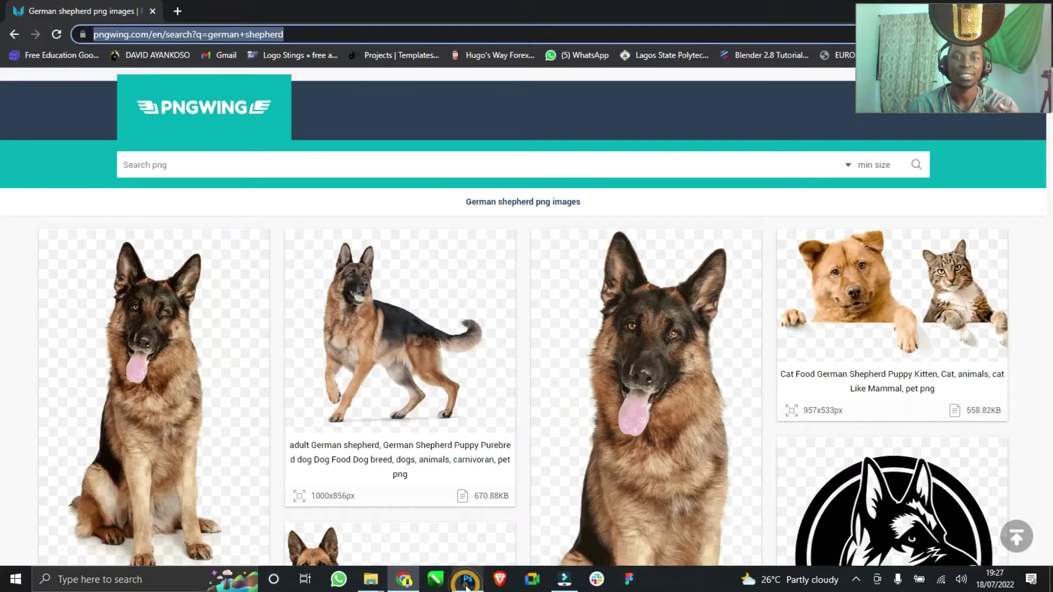
left_click(197, 168)
type("bu")
key("Return")
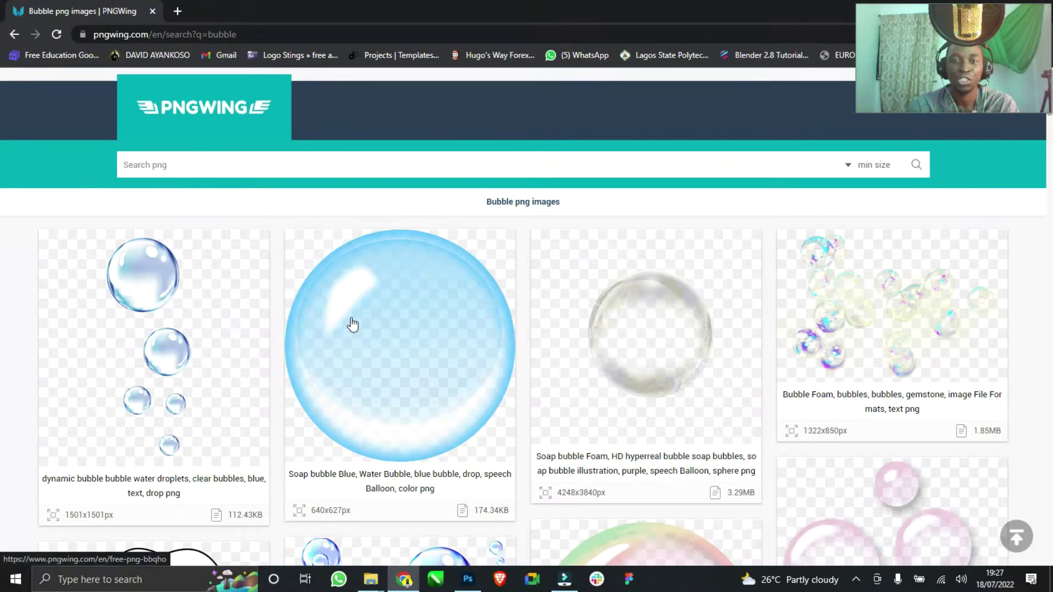
- Examine the PNGWing bubble results for a transparent bubble that matches the one in the concept sketch
scroll(326, 317, "down", 3)
scroll(326, 317, "down", 20)
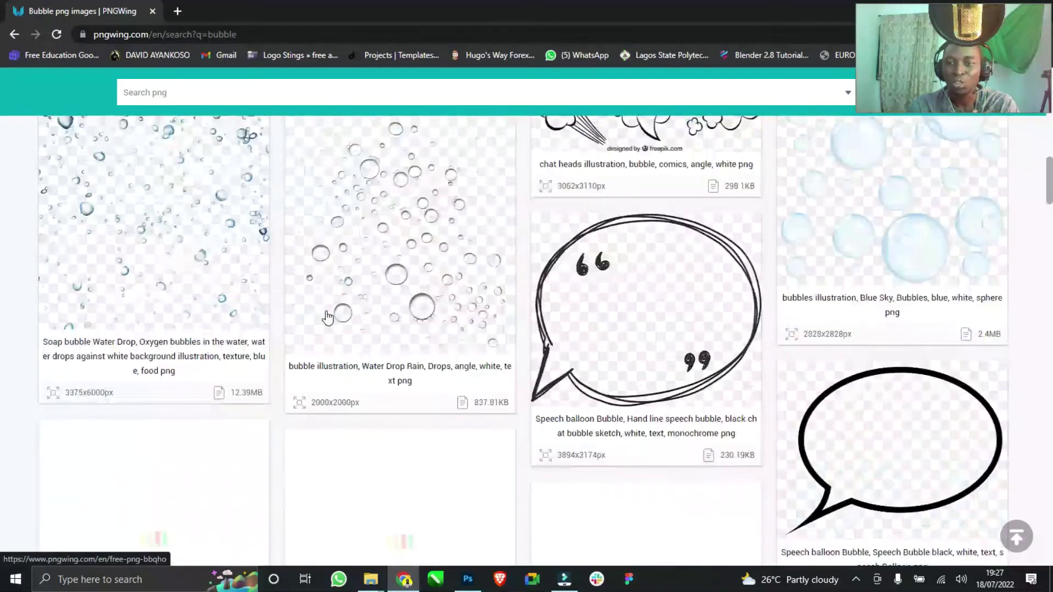
scroll(327, 317, "down", 6)
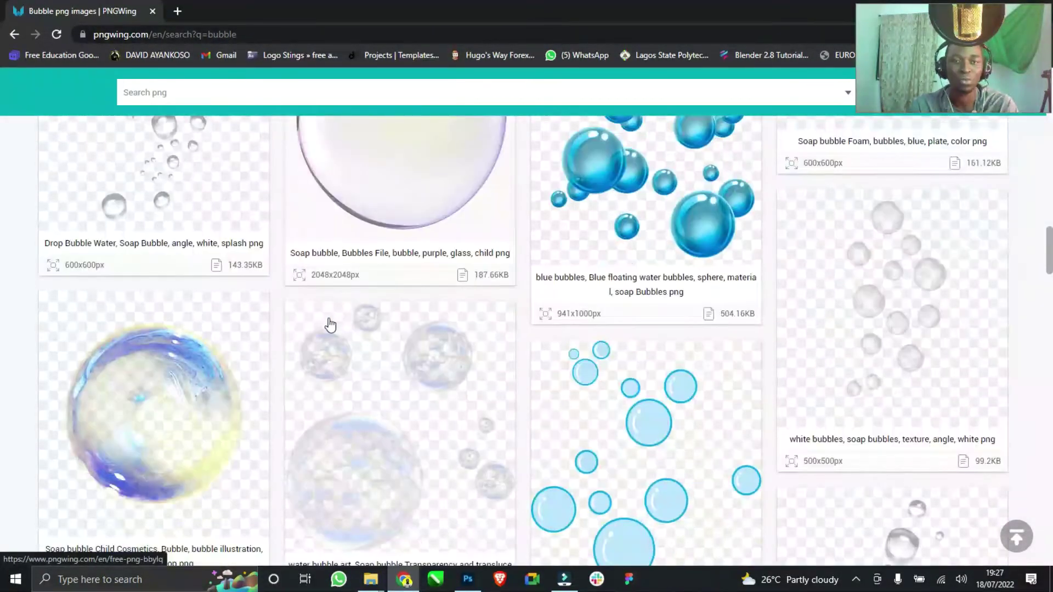
scroll(388, 311, "up", 5)
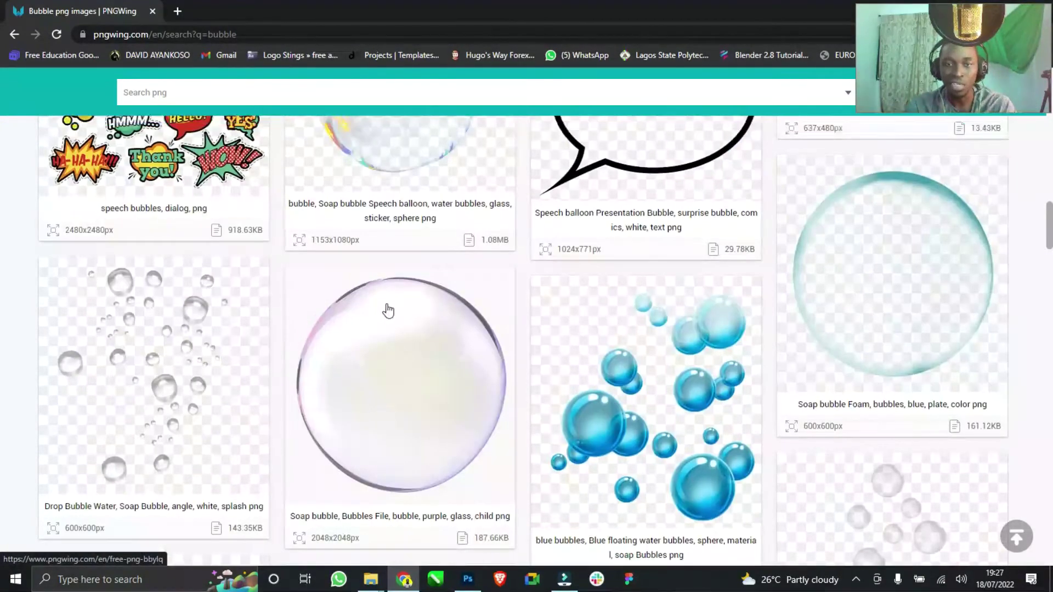
scroll(388, 311, "down", 2)
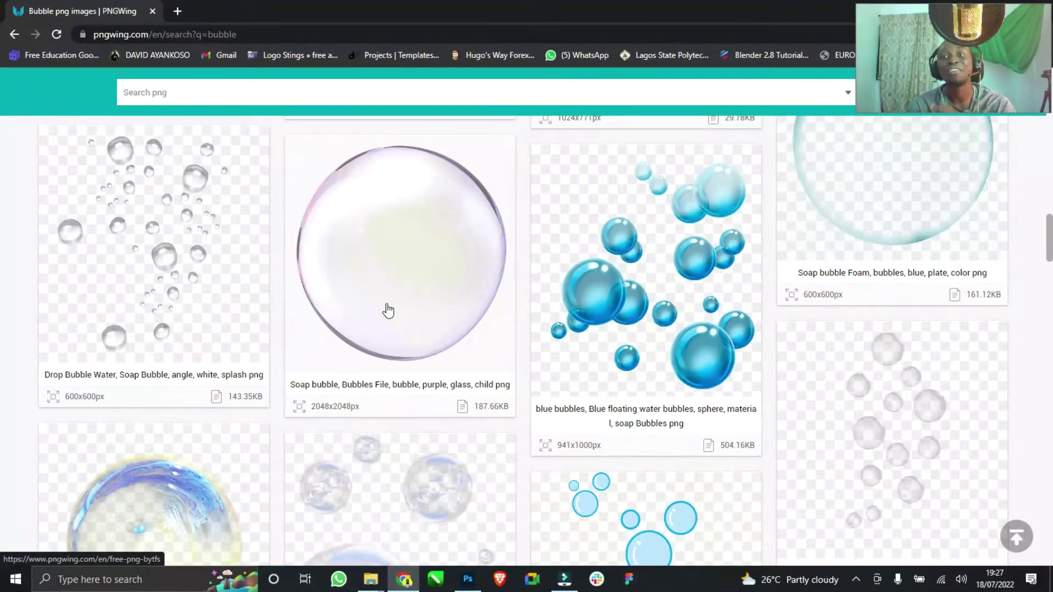
scroll(388, 310, "up", 15)
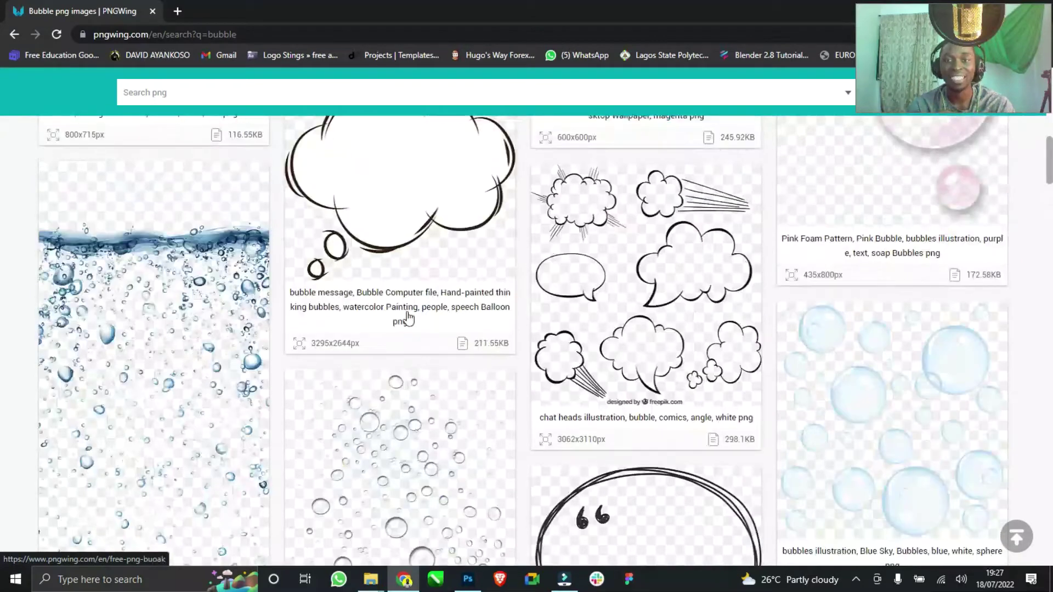
scroll(423, 324, "up", 3)
scroll(603, 348, "down", 1)
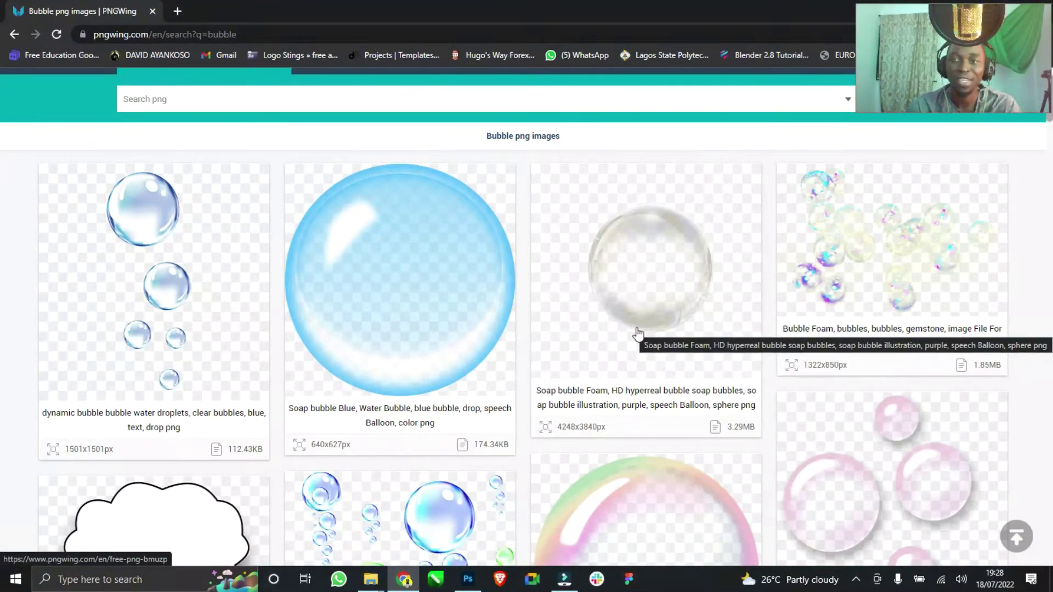
- Recheck the concept sketch in Photoshop, return to Chrome and search PNGWing for "boat" images
left_click(468, 579)
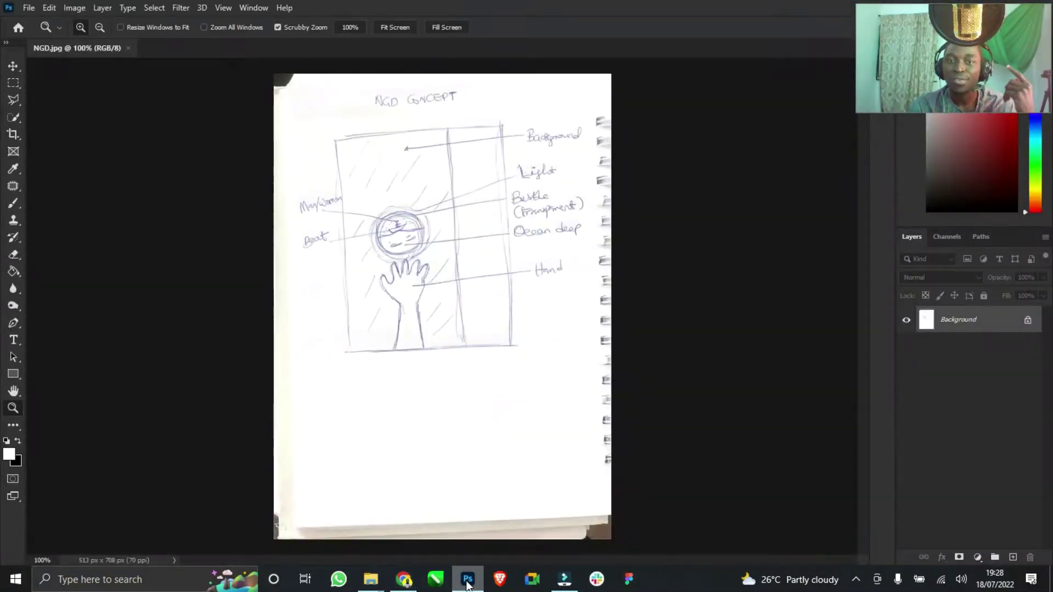
left_click(468, 581)
left_click(142, 97)
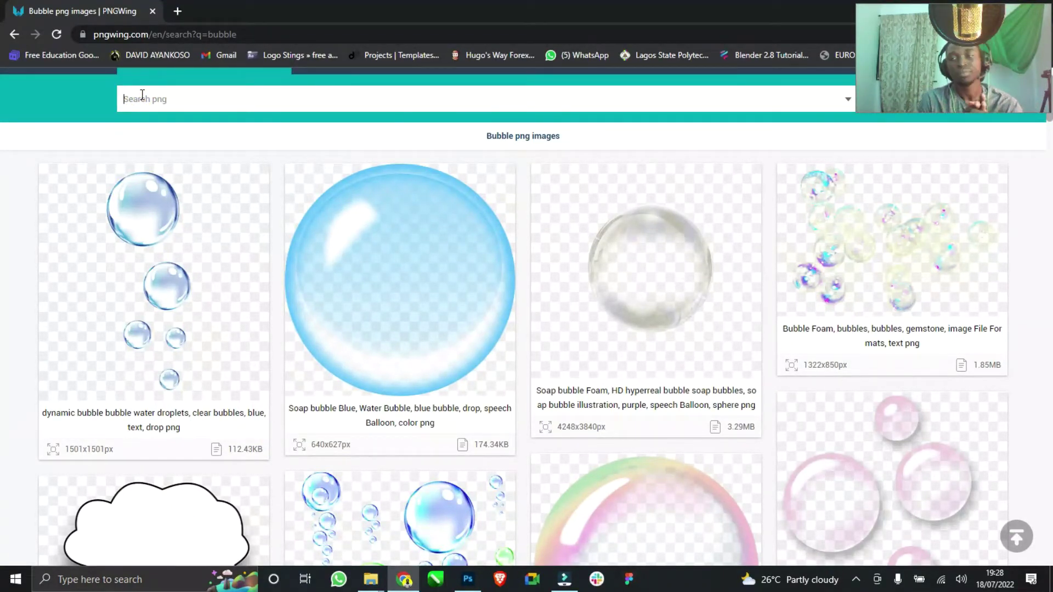
type("boat")
key("Return")
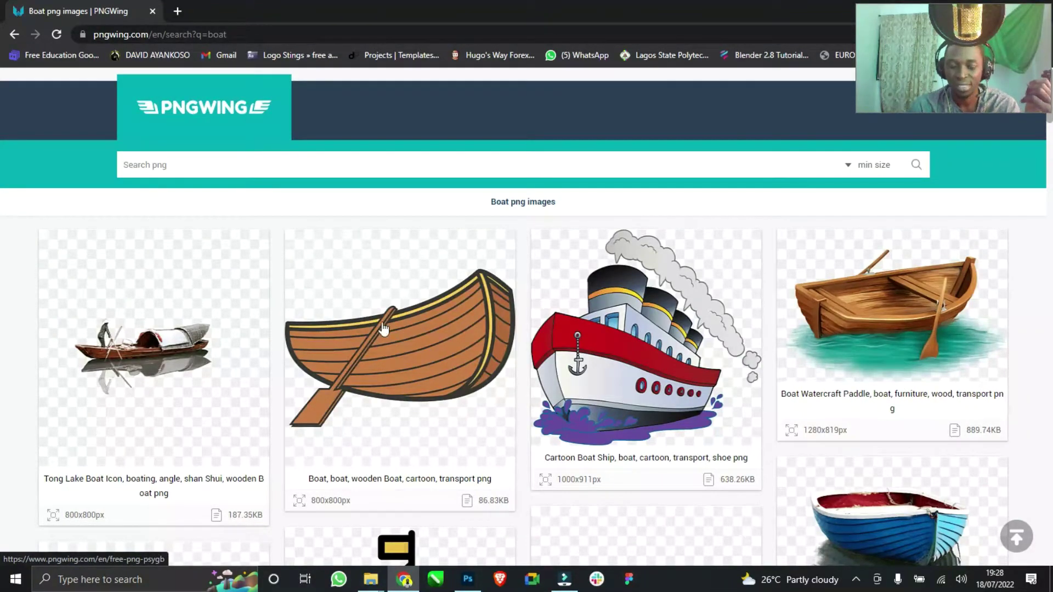
- Look through the boat results for a boat image suitable for the scene inside the bubble
scroll(384, 328, "down", 8)
scroll(393, 319, "up", 8)
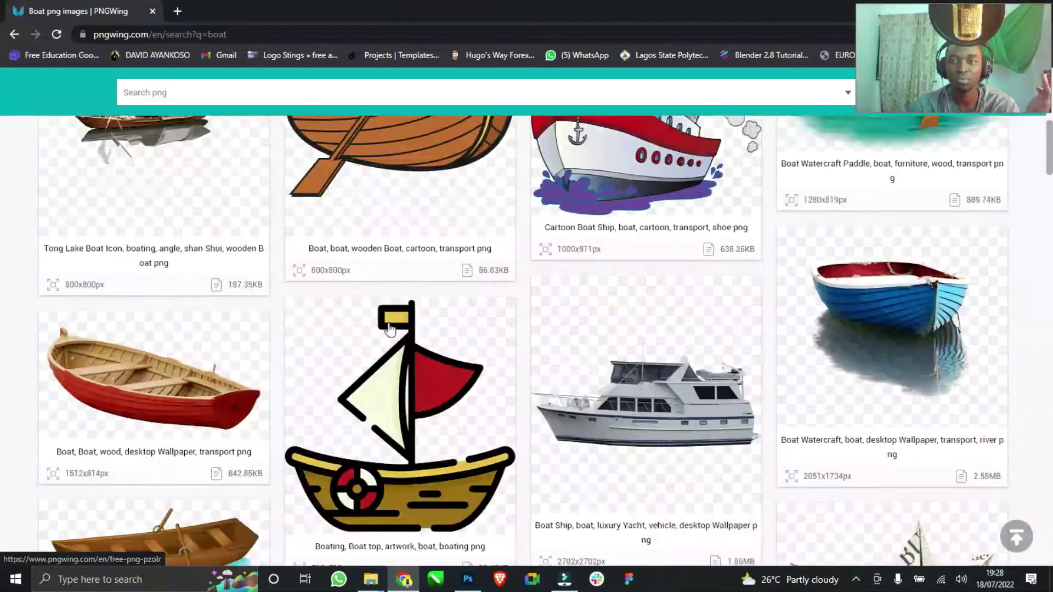
scroll(392, 320, "down", 10)
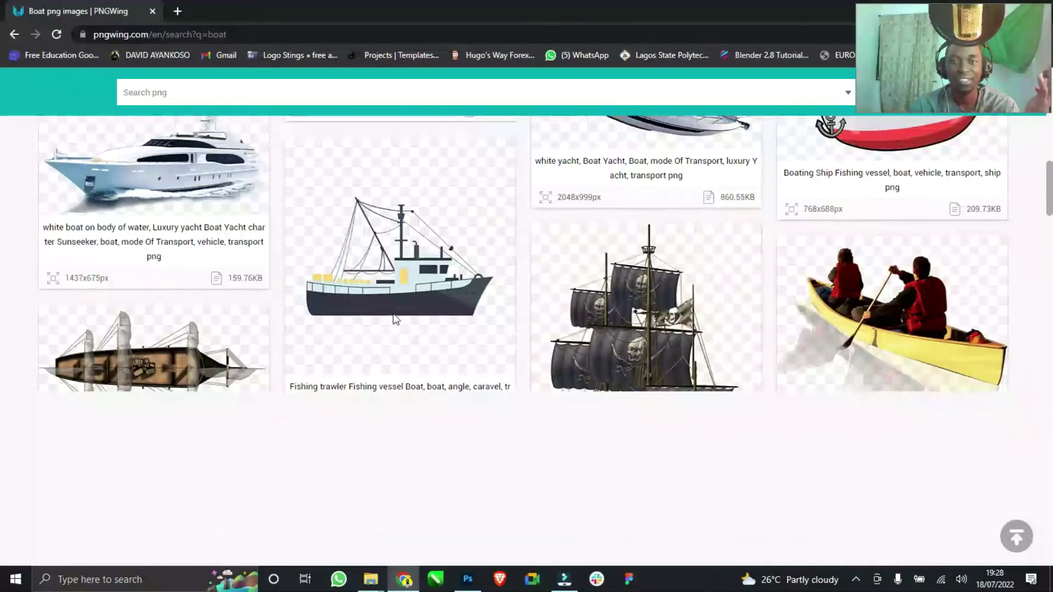
scroll(392, 321, "down", 4)
scroll(392, 326, "up", 4)
scroll(494, 335, "down", 2)
scroll(572, 333, "down", 3)
scroll(555, 338, "up", 10)
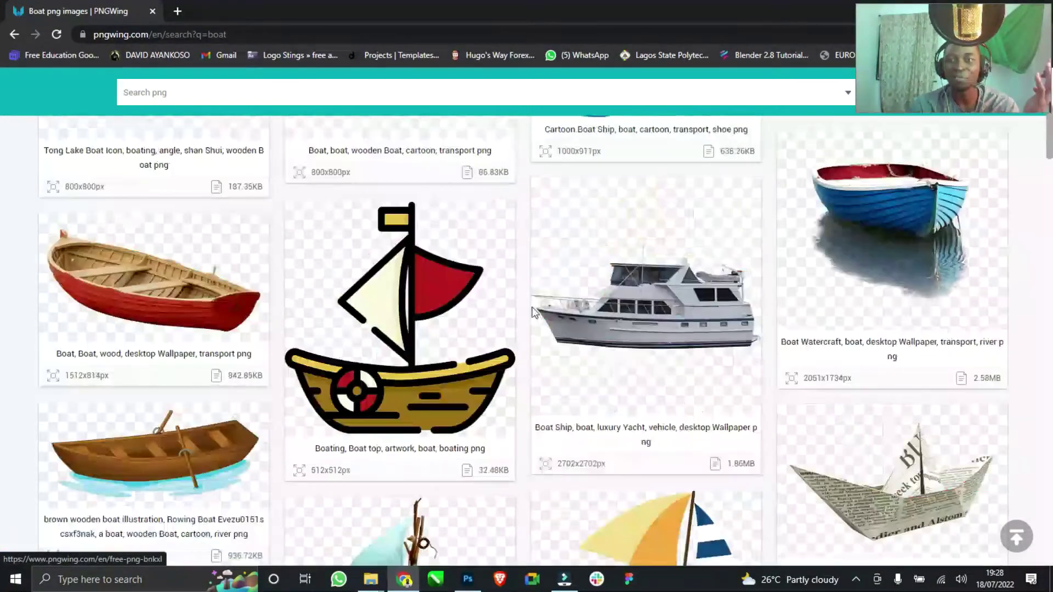
scroll(534, 313, "up", 1)
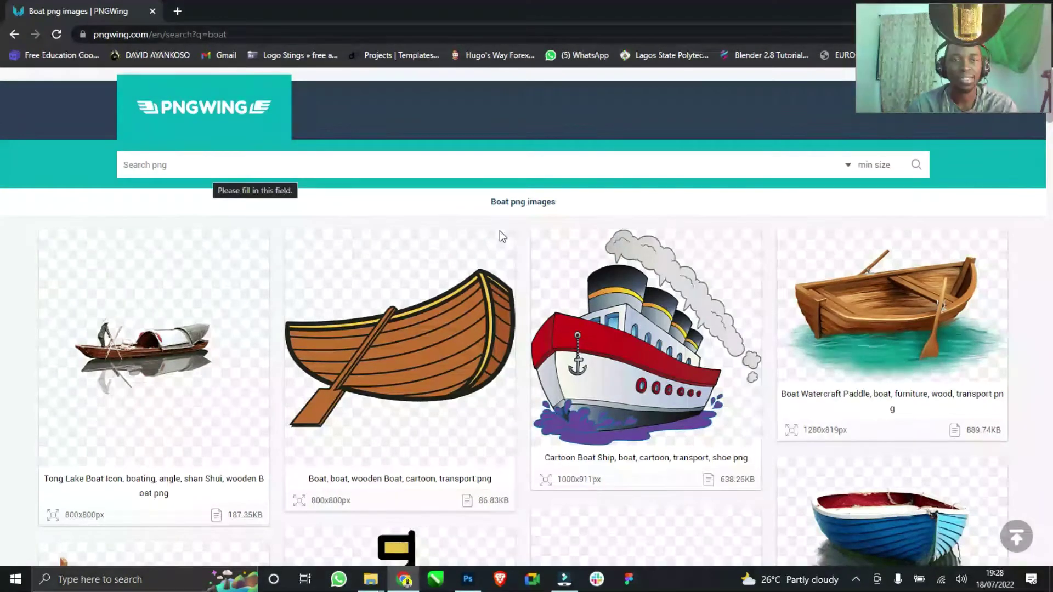
- Consult the Photoshop sketch again, search PNGWing in Chrome for "shark" and browse the shark images
left_click(468, 580)
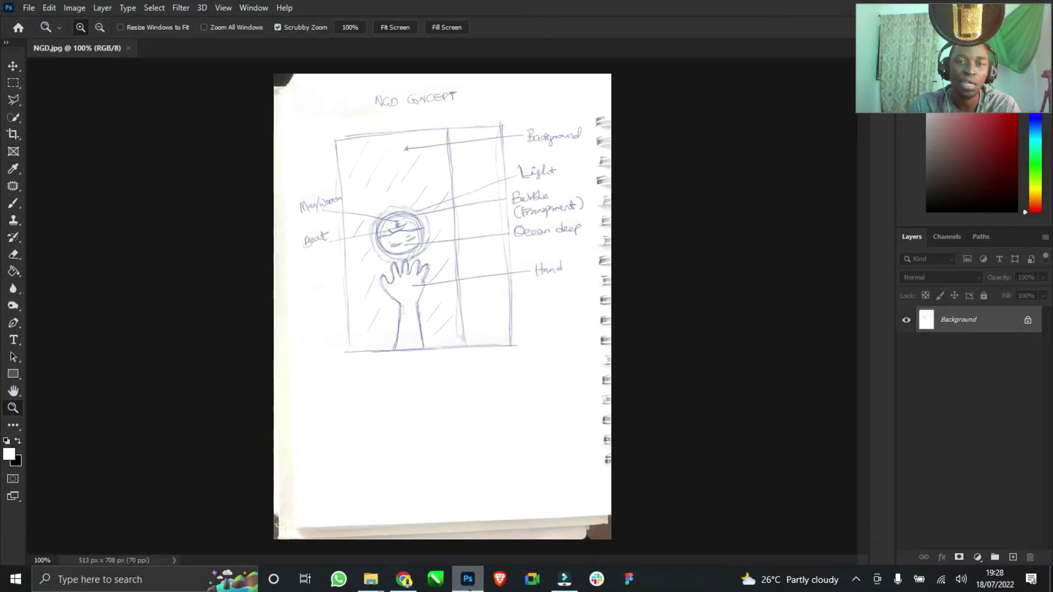
left_click(468, 579)
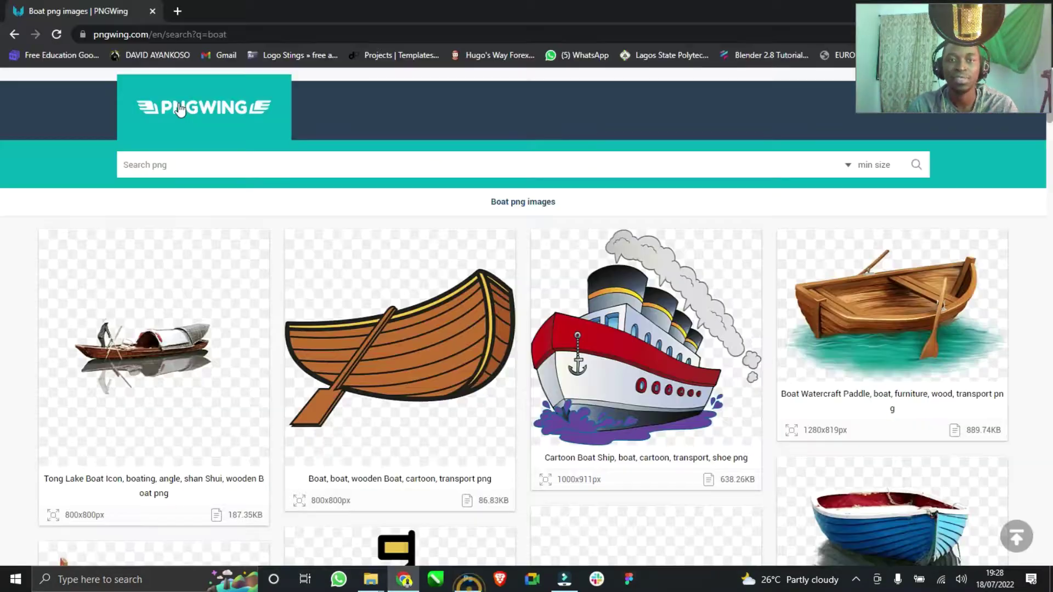
left_click(200, 175)
type("shark")
key("Return")
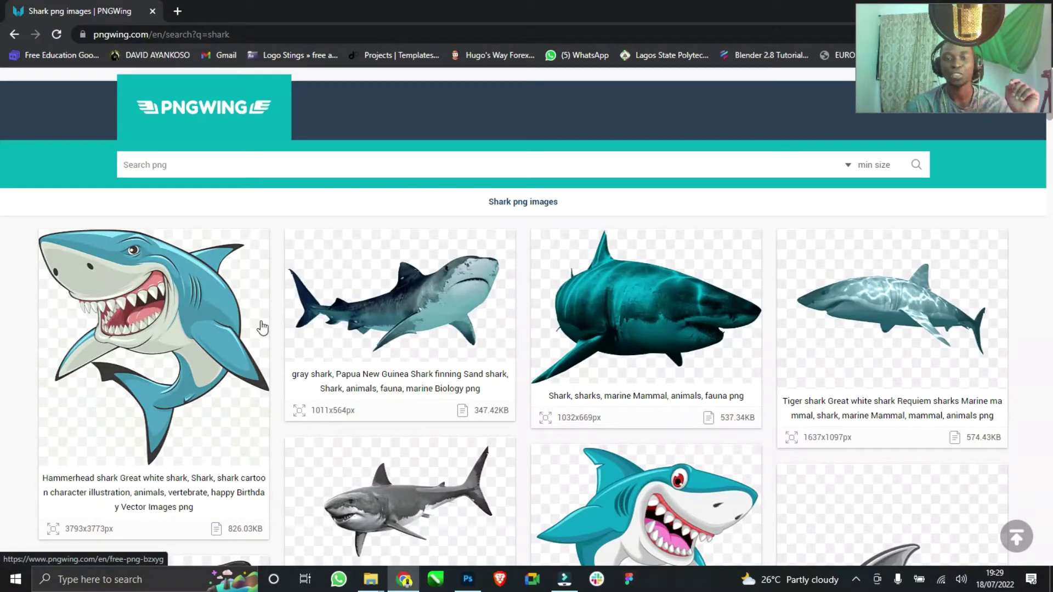
scroll(483, 388, "down", 15)
scroll(487, 387, "down", 10)
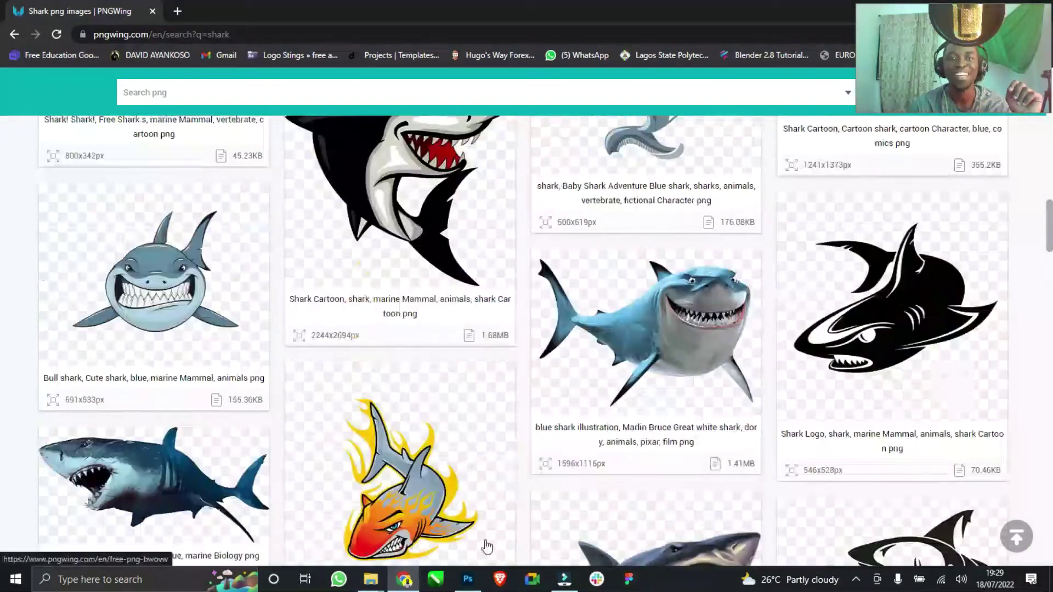
- Review the bubble area of the Photoshop sketch, then open unsplash.com in a new Chrome tab
left_click(468, 579)
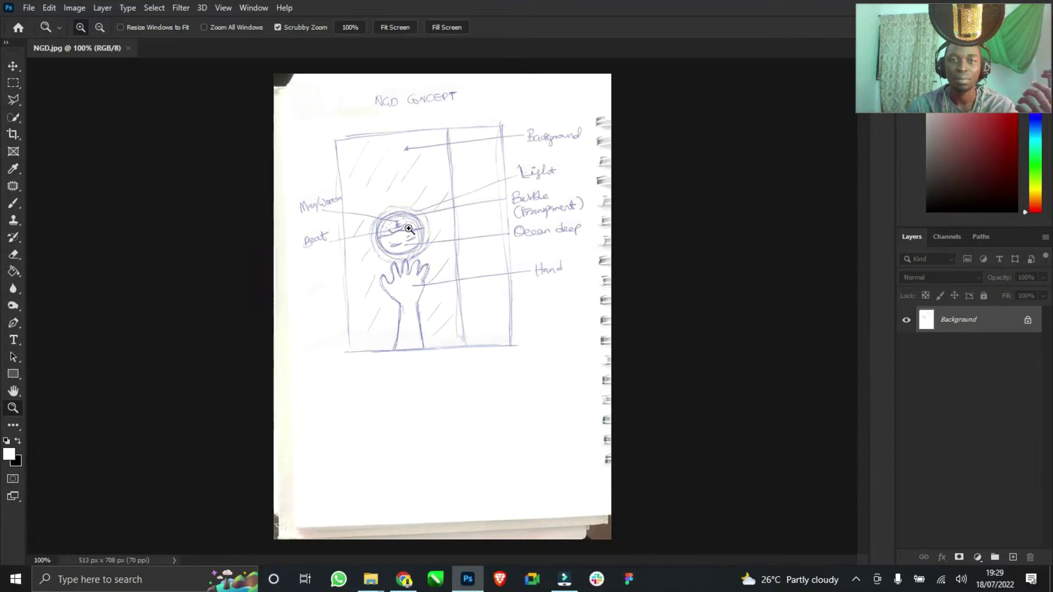
left_click(409, 577)
left_click(172, 11)
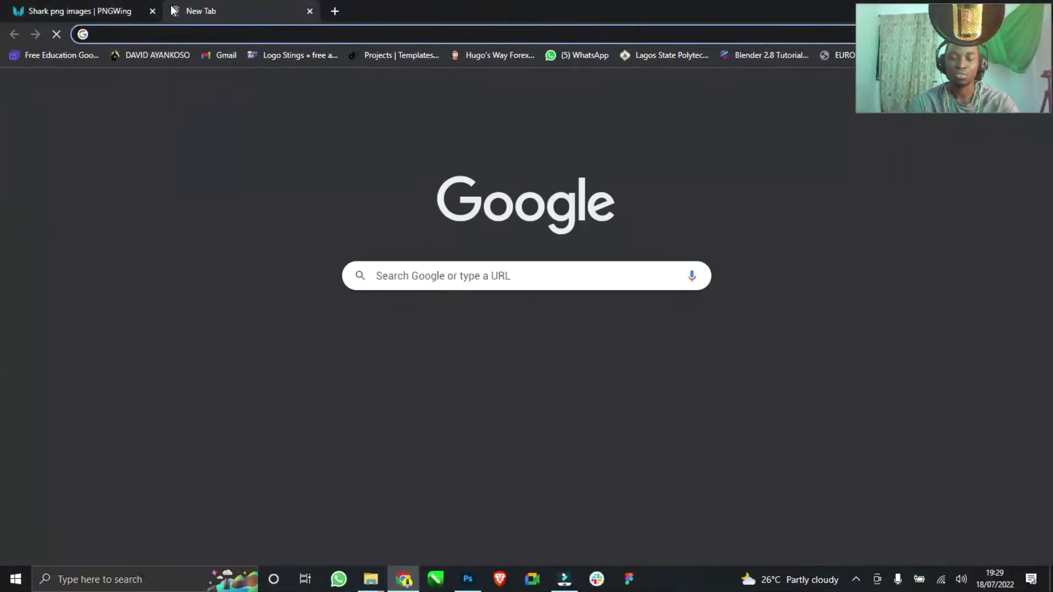
type("uns")
key("Return")
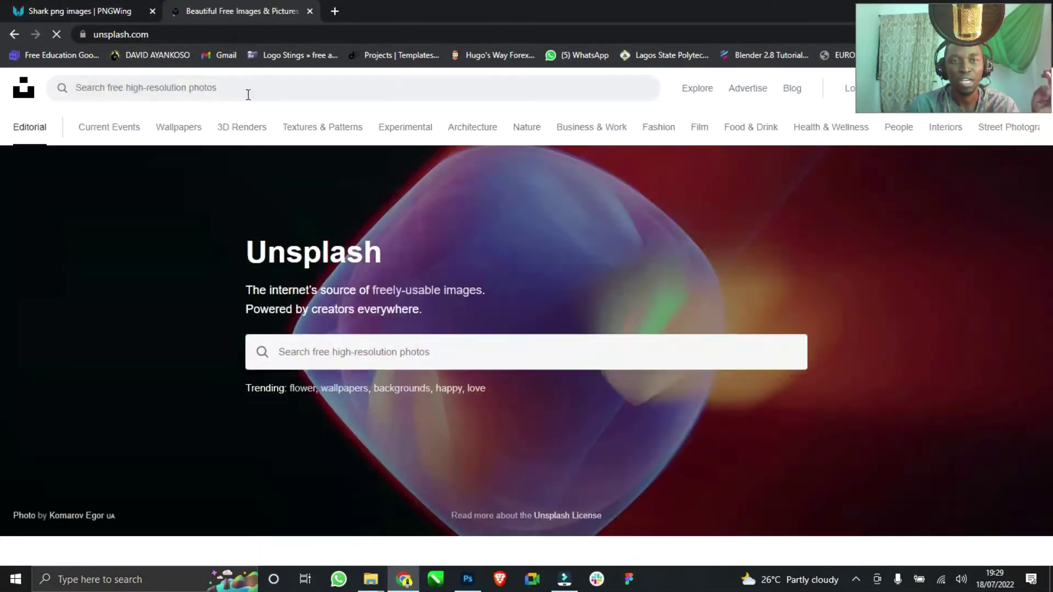
- Search Unsplash for "space" photos
left_click(248, 93)
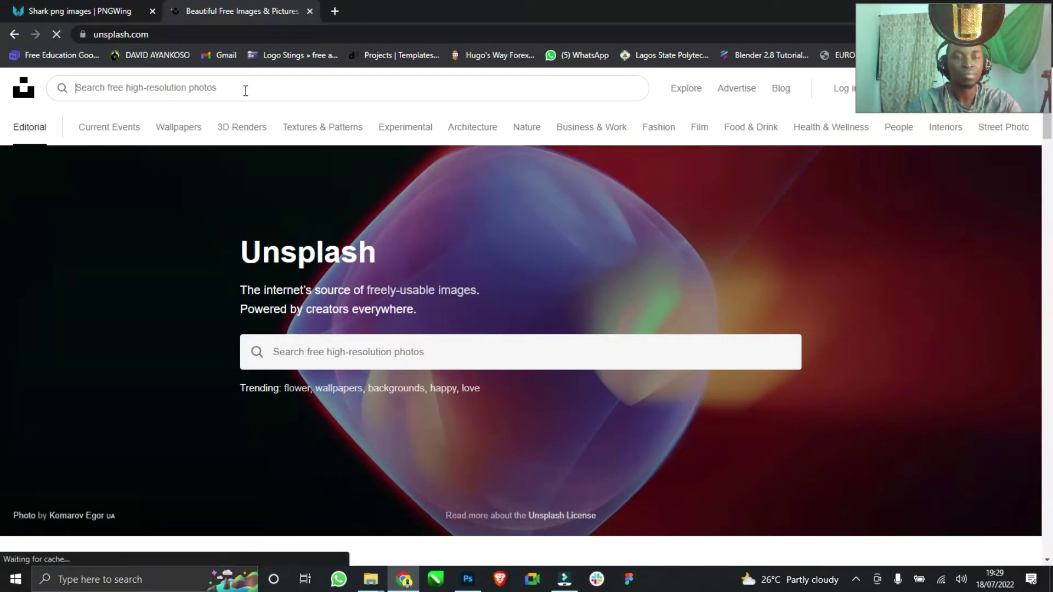
type("spacespa")
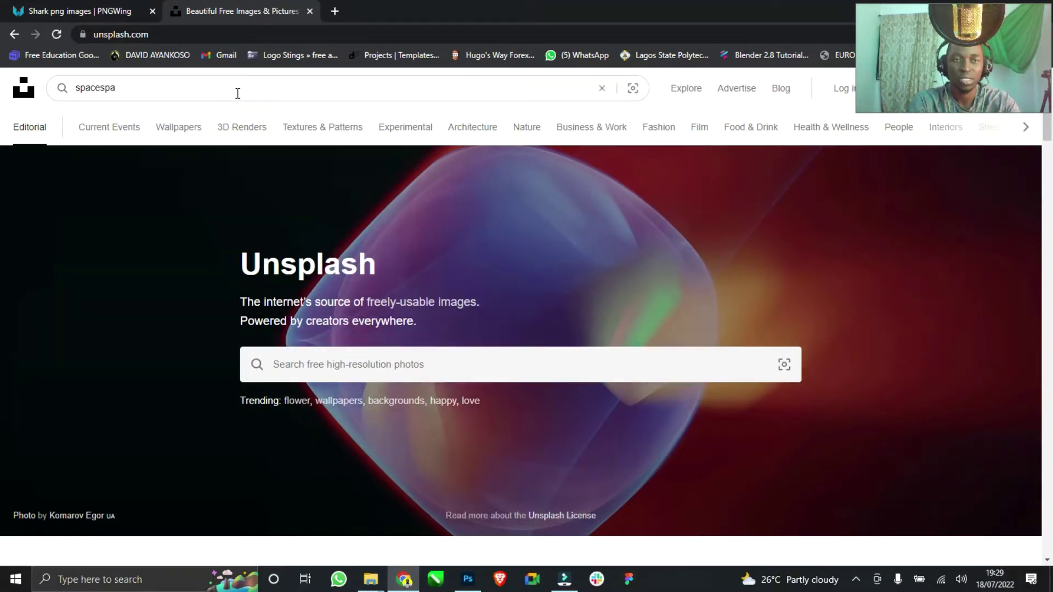
key("Return")
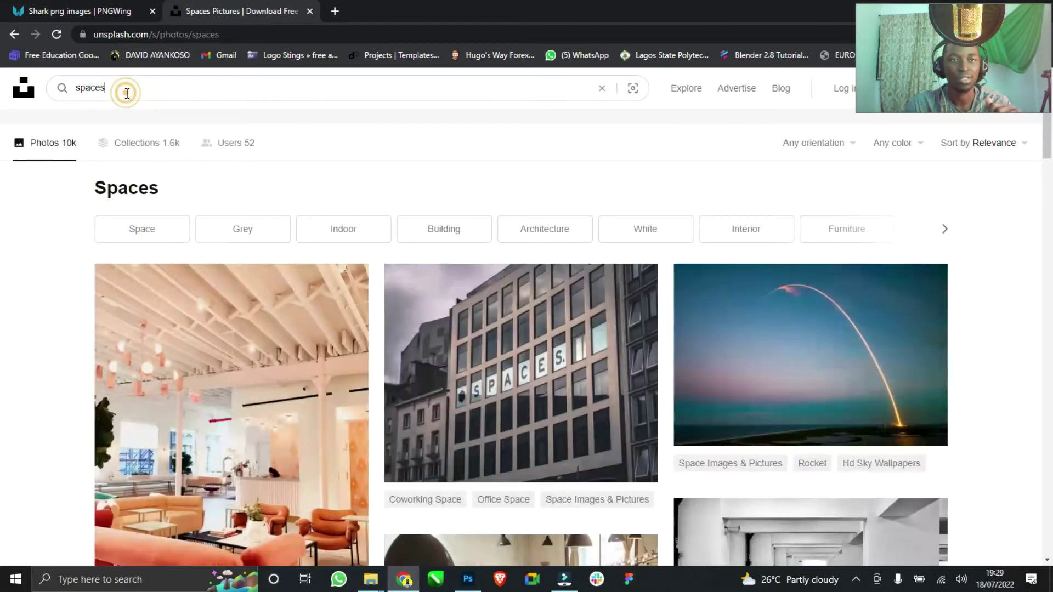
left_click(127, 93)
key("BackSpace")
key("Return")
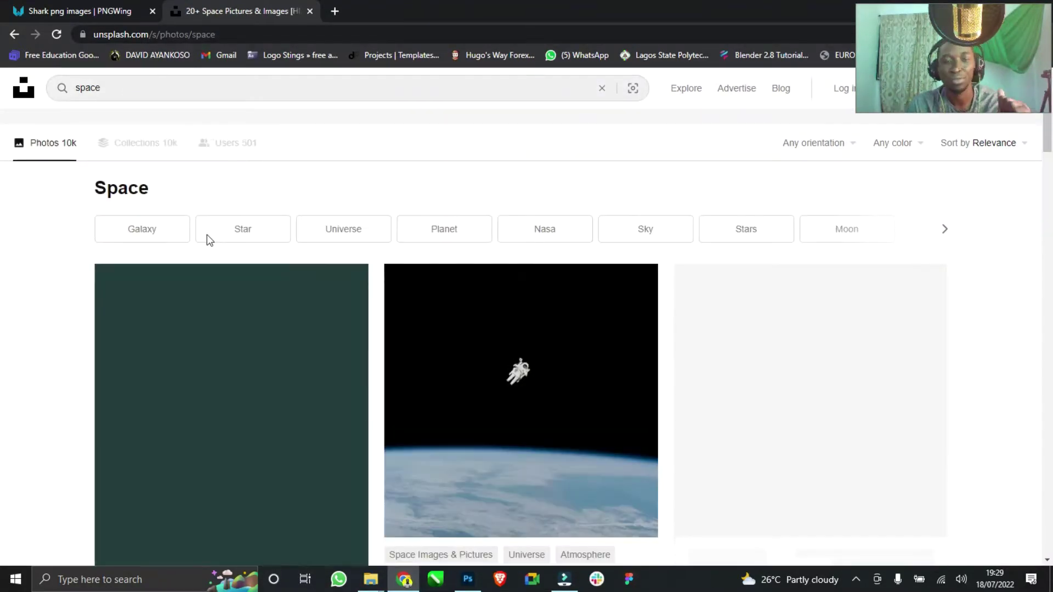
- Download the tall dark starfield photo with the pink nebula from the space results and browse further photos
scroll(359, 348, "down", 1)
scroll(360, 348, "down", 8)
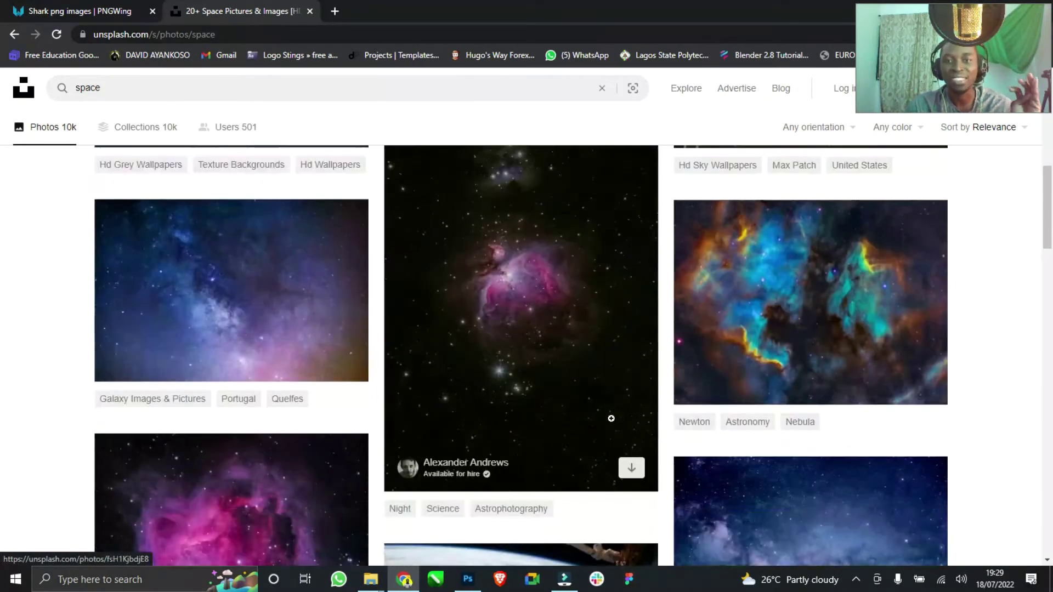
left_click(632, 467)
scroll(596, 317, "down", 5)
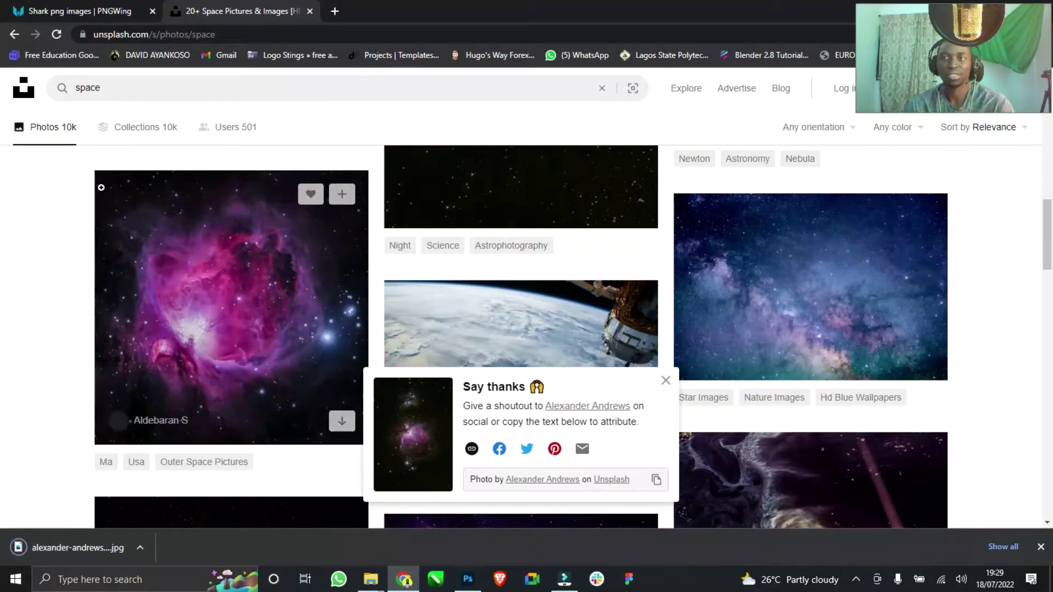
scroll(484, 269, "down", 2)
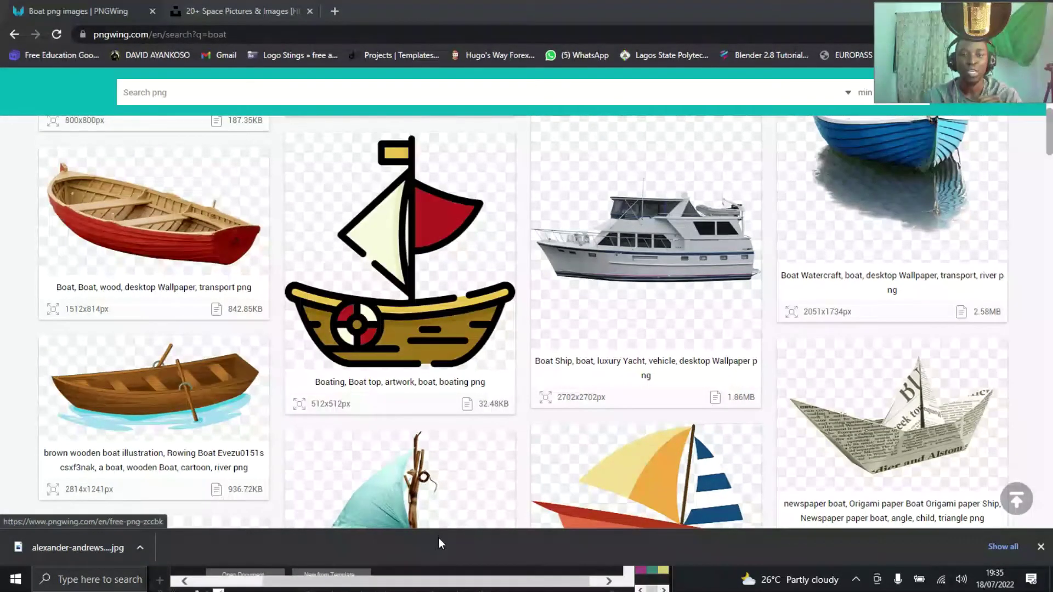
- Switch to Photoshop and enlarge the concept sketch around the bubble and hand
left_click(497, 584)
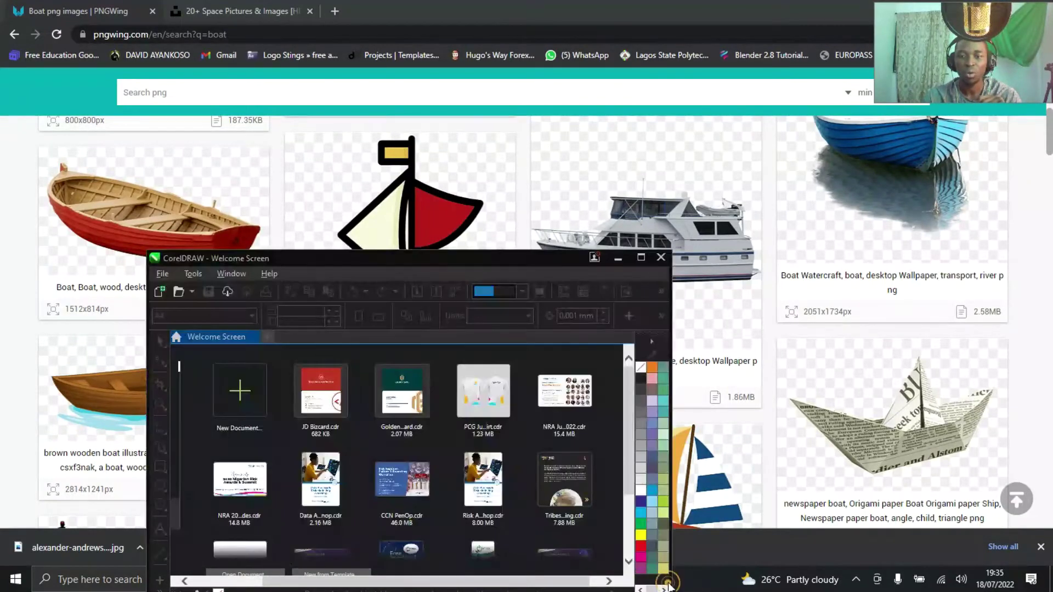
left_click(618, 257)
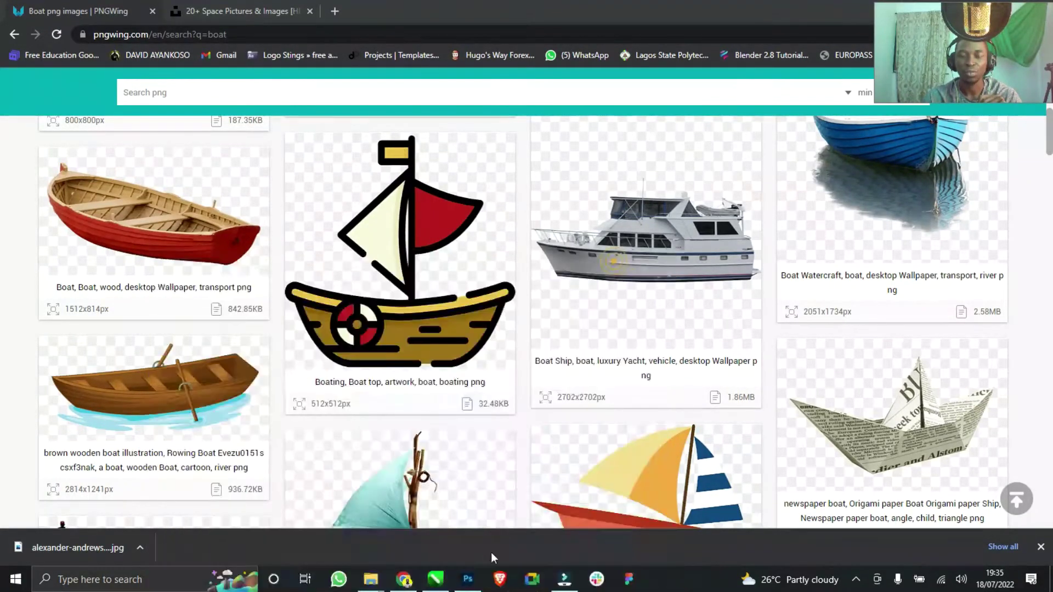
left_click(473, 575)
mouse_move(424, 313)
left_mouse_down()
mouse_move(470, 286)
mouse_move(451, 317)
left_mouse_up()
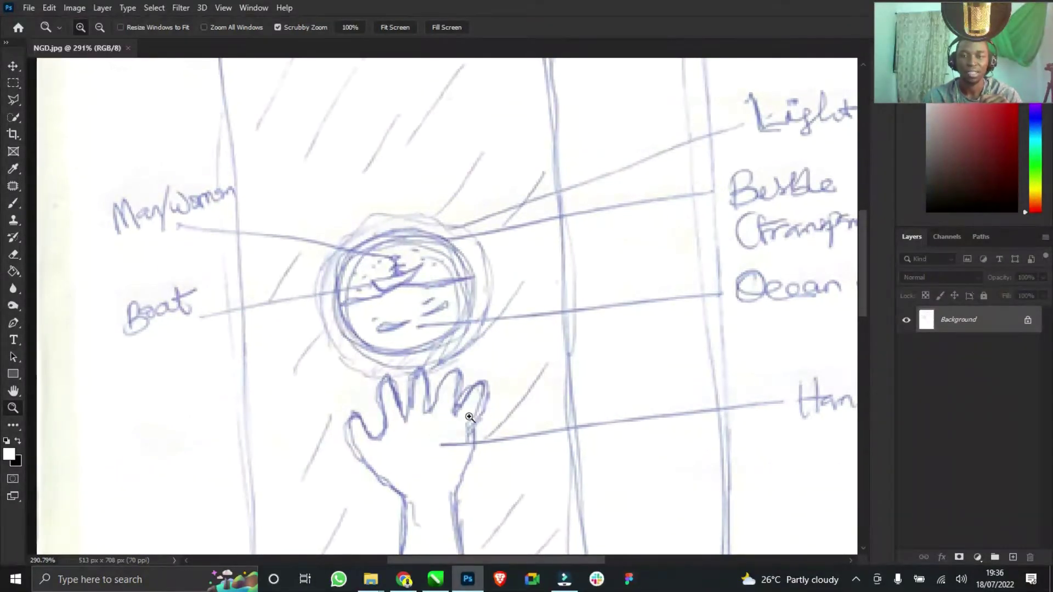
- Return to PNGWing in Chrome and search for "bubble" images
left_click(404, 579)
left_click(174, 90)
type("bubble")
key("Return")
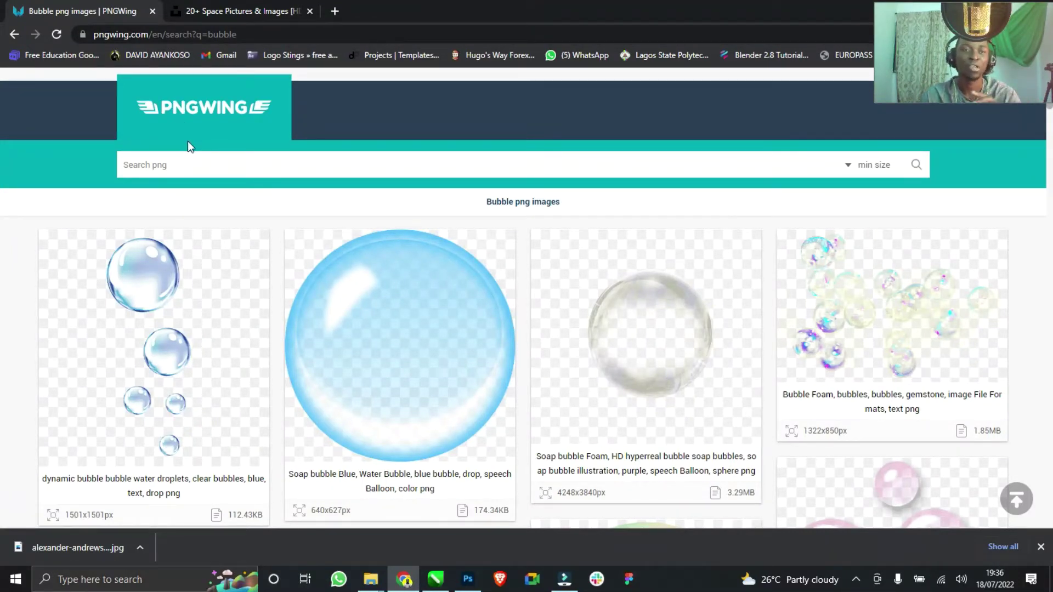
- Browse the PNGWing bubble results for a realistic transparent soap bubble
scroll(334, 241, "down", 4)
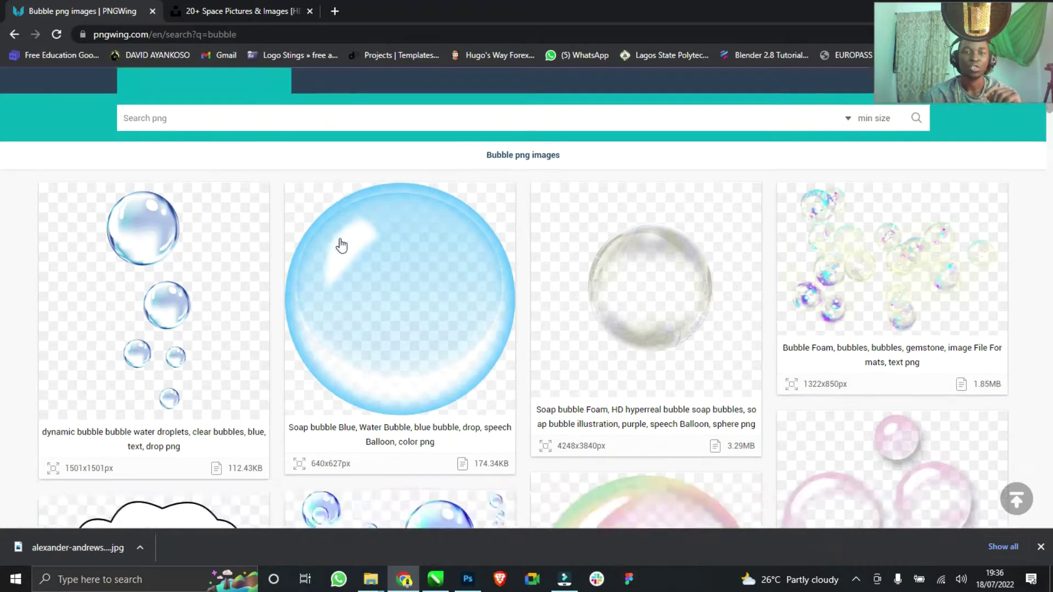
scroll(346, 248, "down", 1)
scroll(350, 245, "up", 3)
scroll(354, 252, "down", 3)
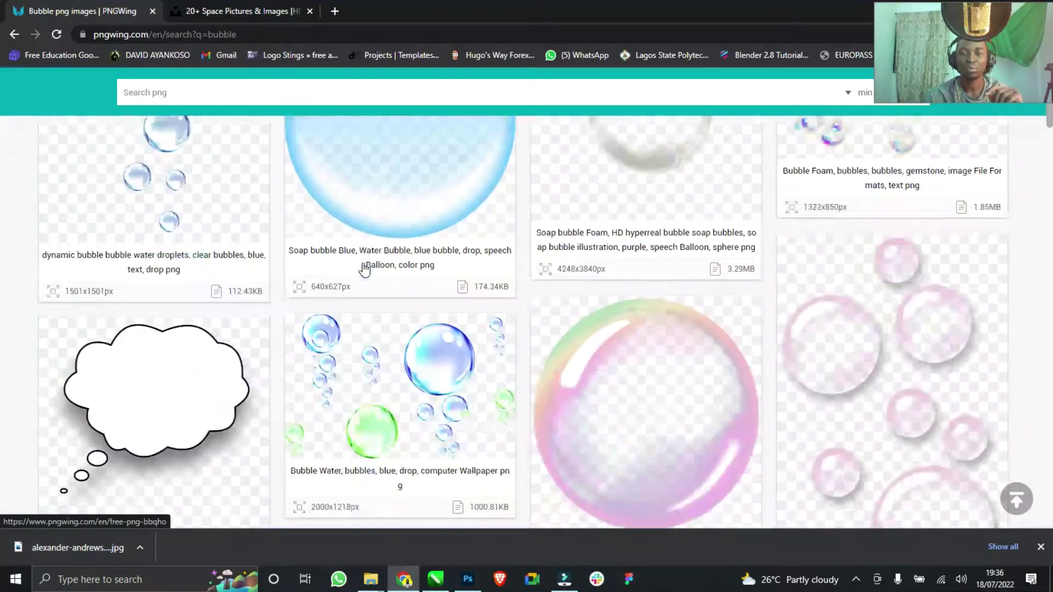
scroll(367, 269, "up", 1)
scroll(364, 270, "up", 3)
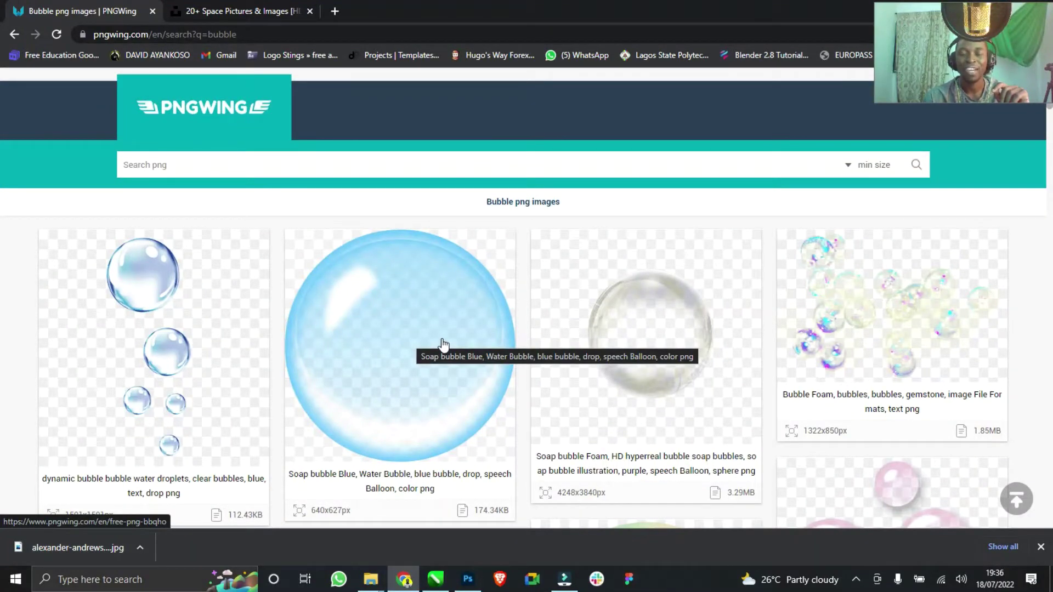
scroll(585, 370, "down", 2)
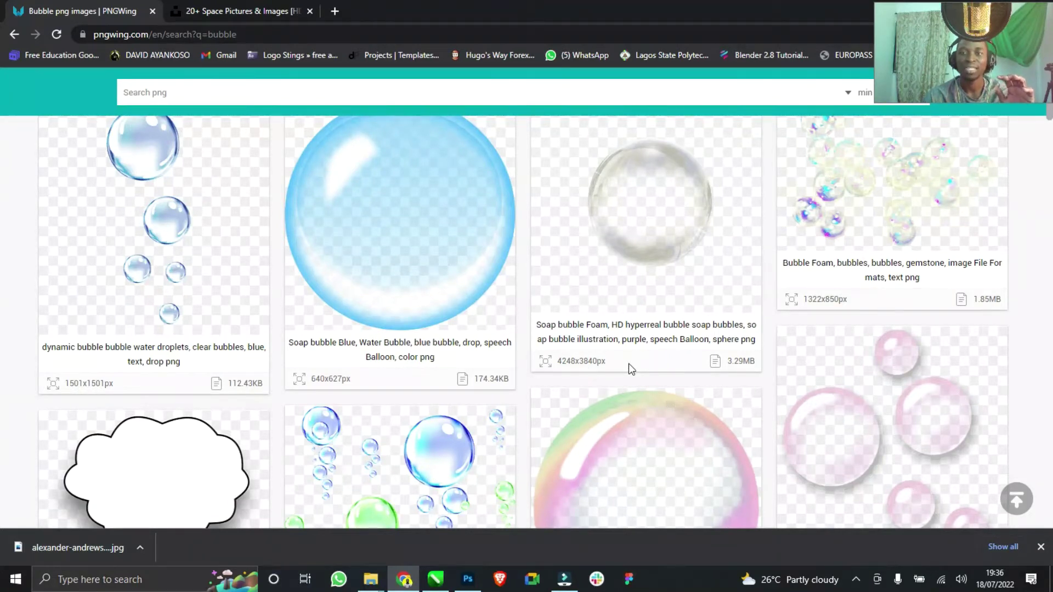
scroll(670, 251, "up", 1)
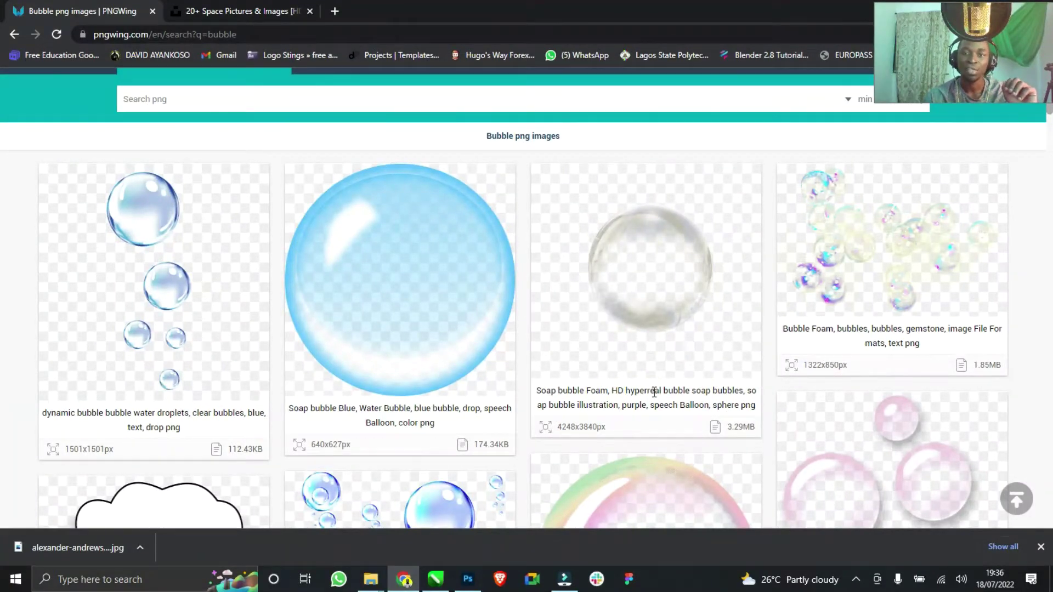
scroll(655, 393, "down", 2)
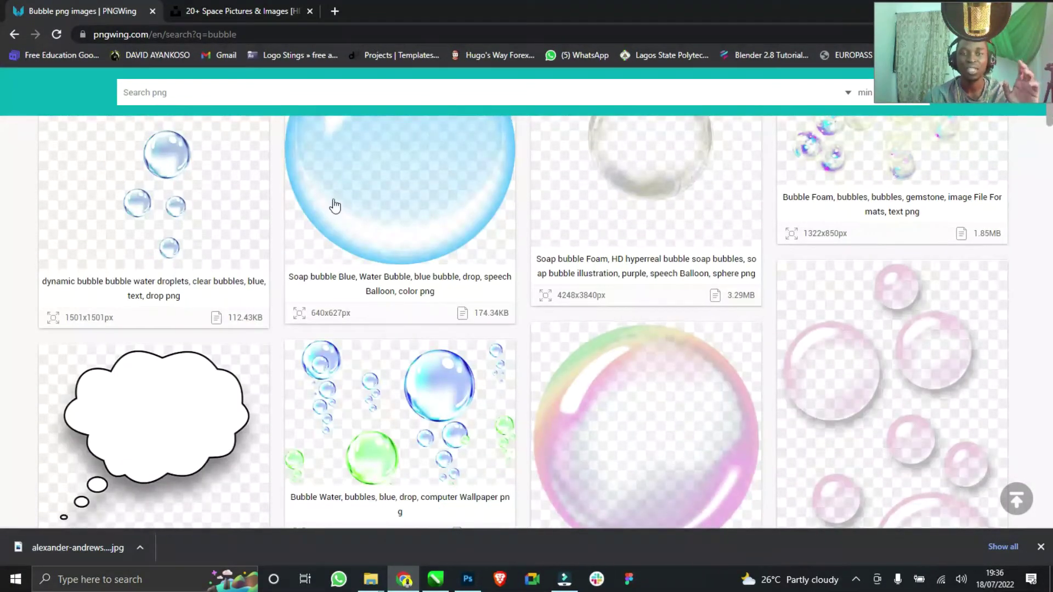
scroll(514, 433, "down", 12)
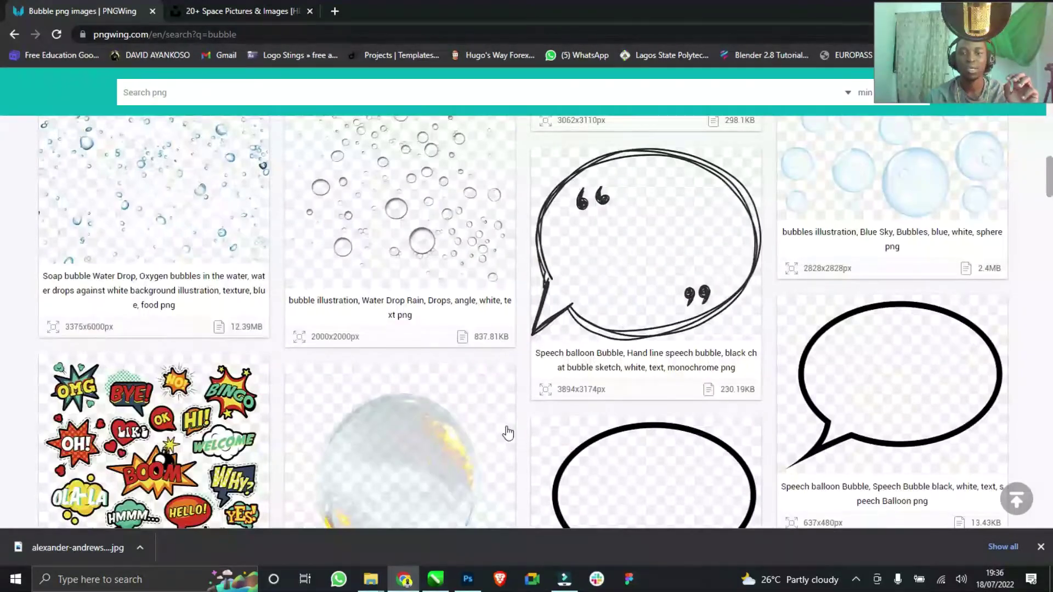
scroll(506, 433, "down", 5)
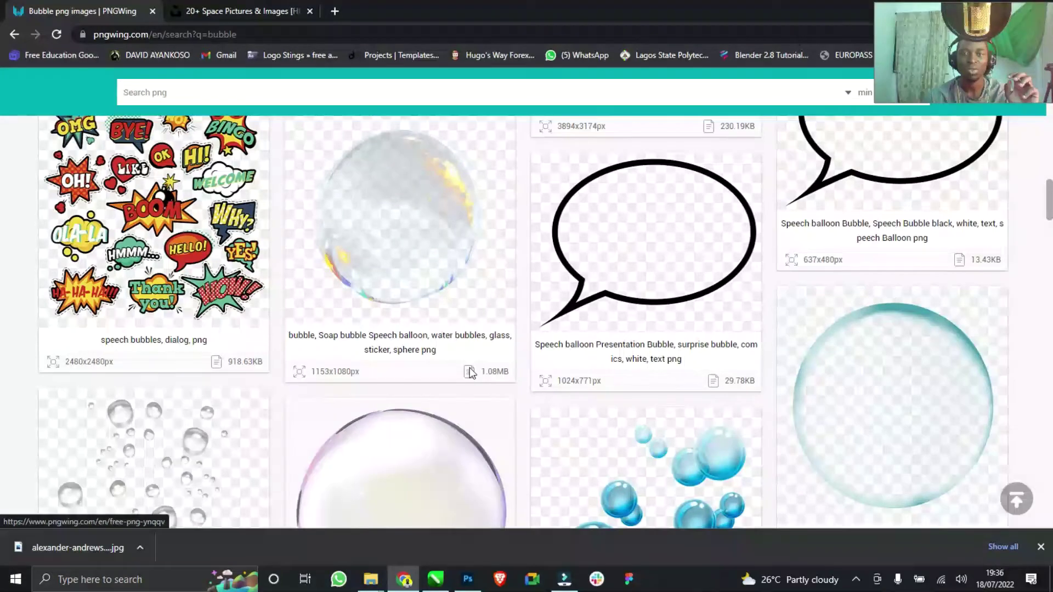
- Download the 1153x1080 px transparent soap bubble with rainbow highlights from PNGWing and return to the bubble results
left_click(440, 263)
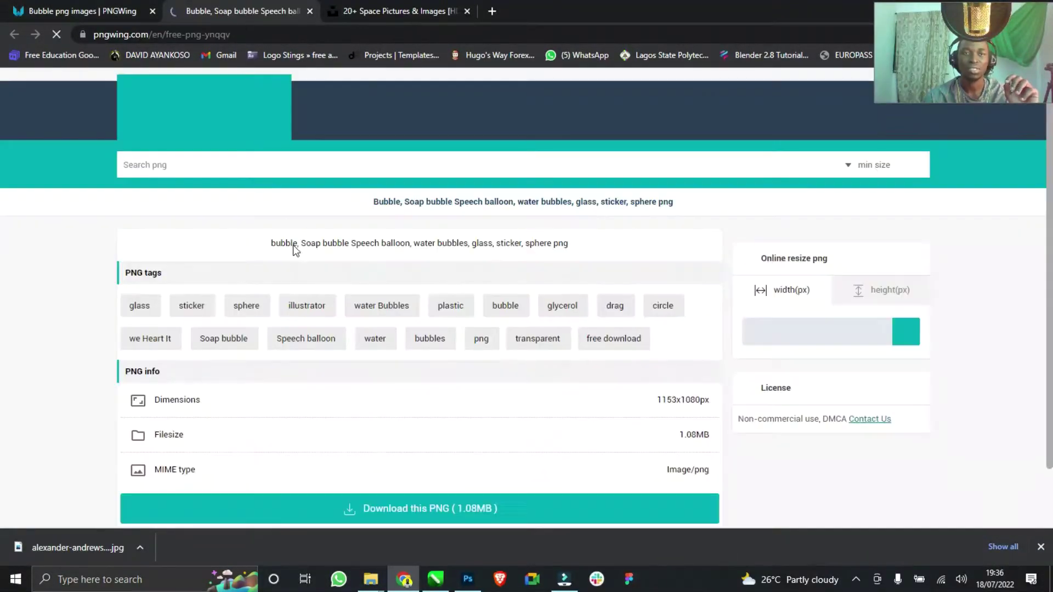
scroll(367, 311, "down", 4)
scroll(371, 310, "down", 6)
left_click(425, 357)
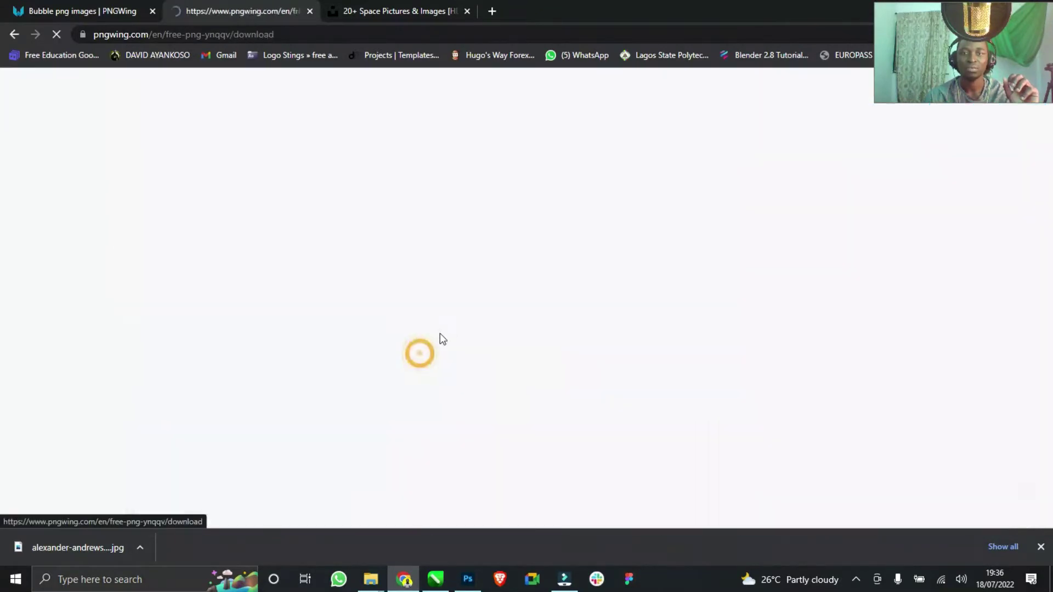
scroll(489, 247, "down", 4)
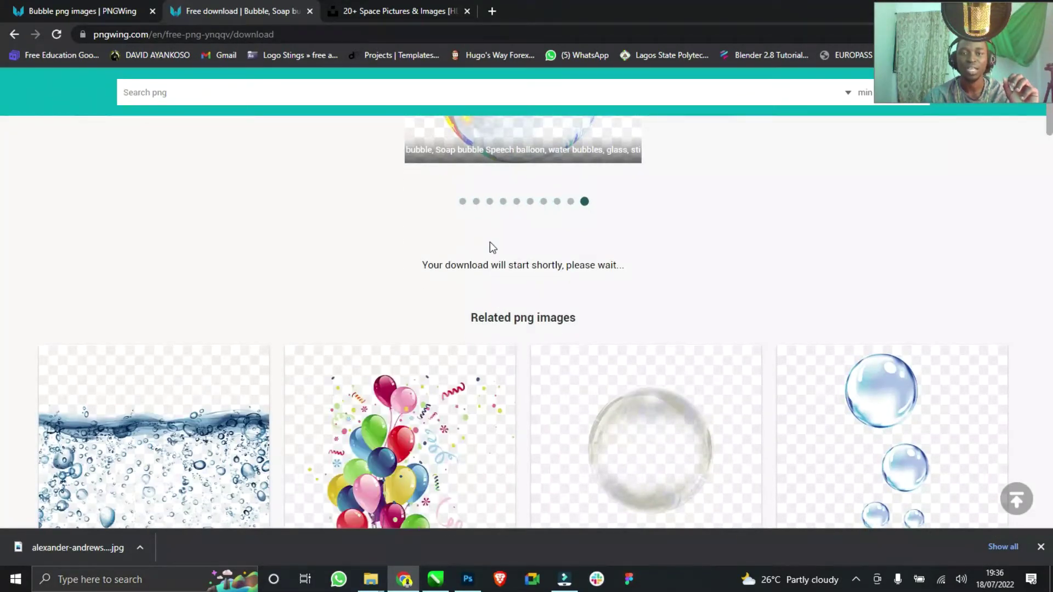
scroll(490, 247, "up", 1)
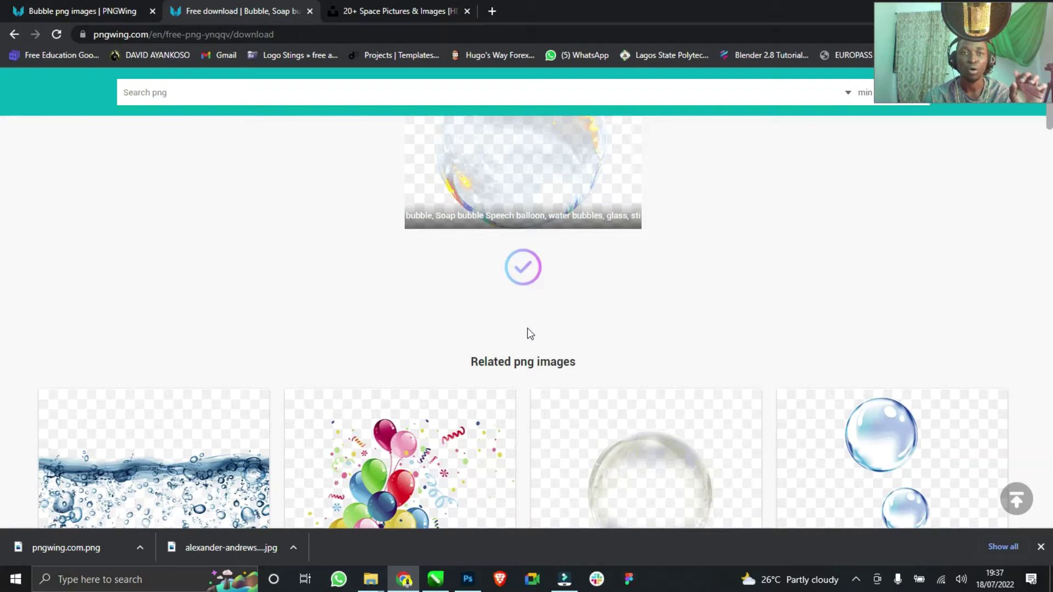
left_click(311, 11)
- Search PNGWing for "boat" images, look through the results, and return to the Unsplash space photos
left_click(198, 92)
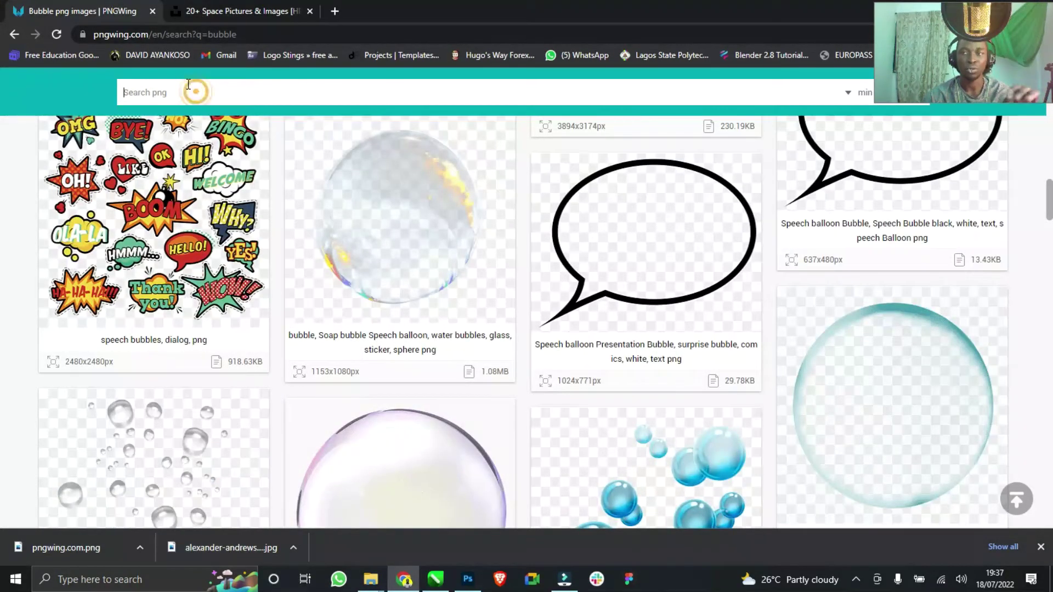
type("boat")
key("Return")
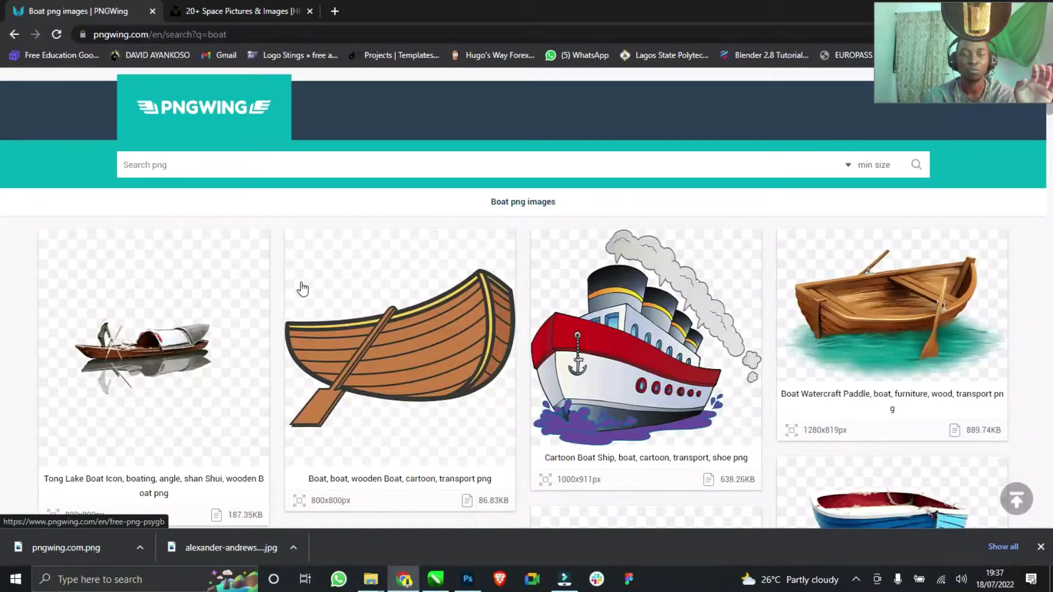
scroll(273, 287, "down", 6)
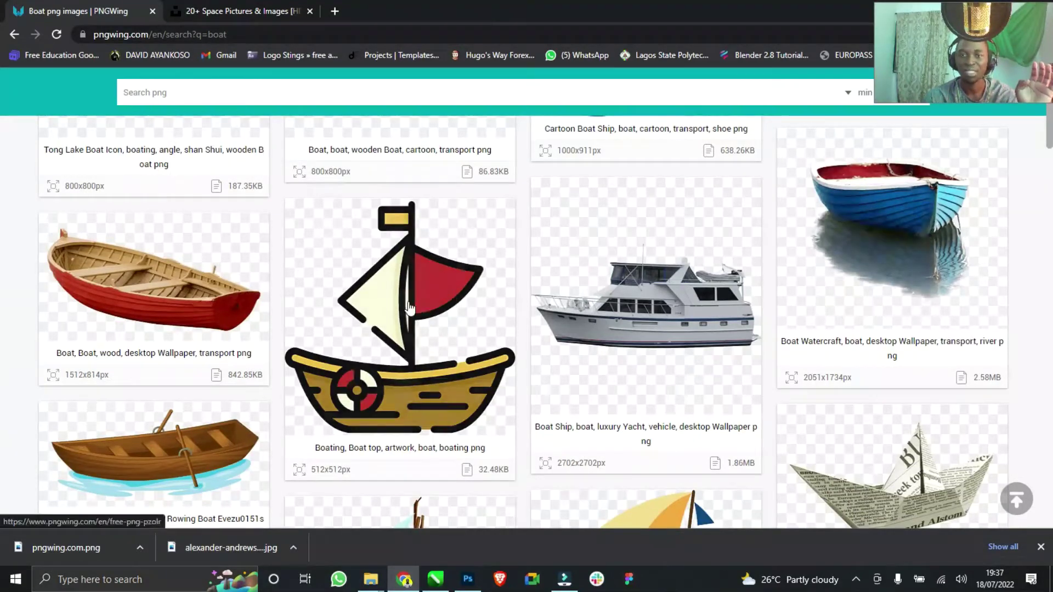
scroll(393, 311, "down", 8)
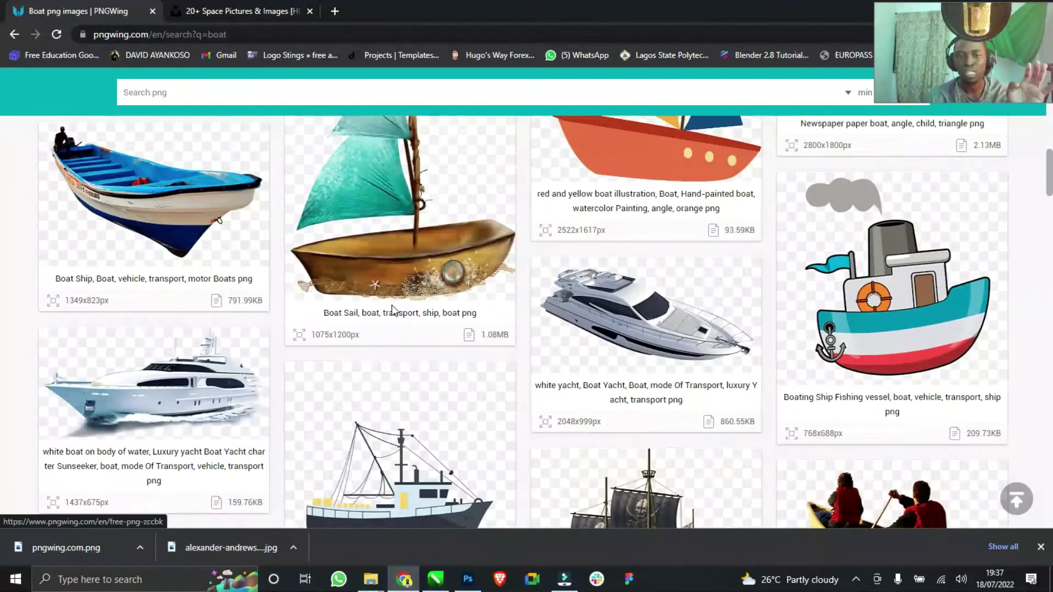
scroll(394, 312, "up", 1)
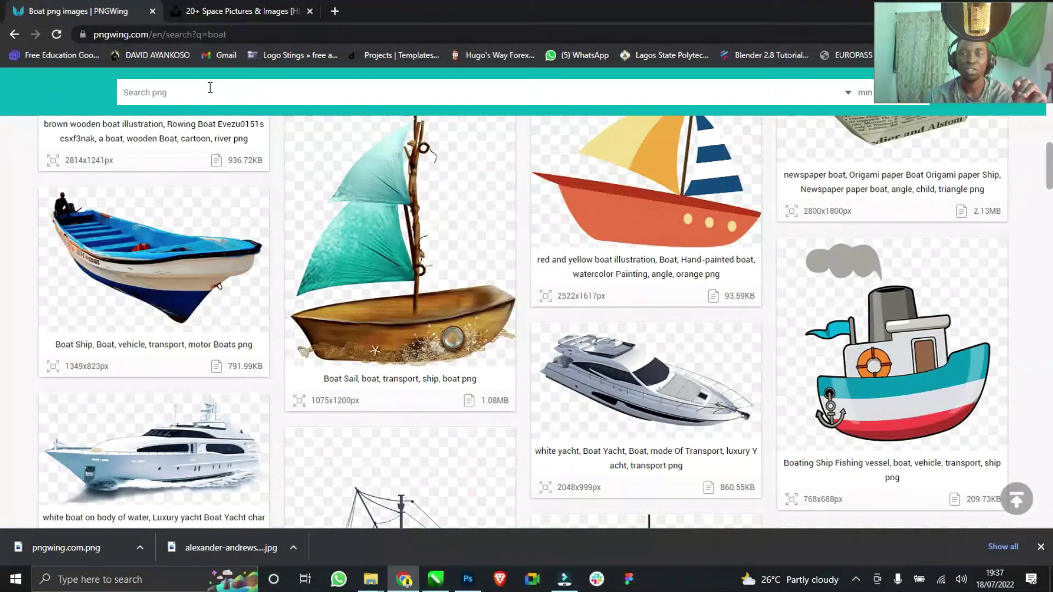
left_click(233, 11)
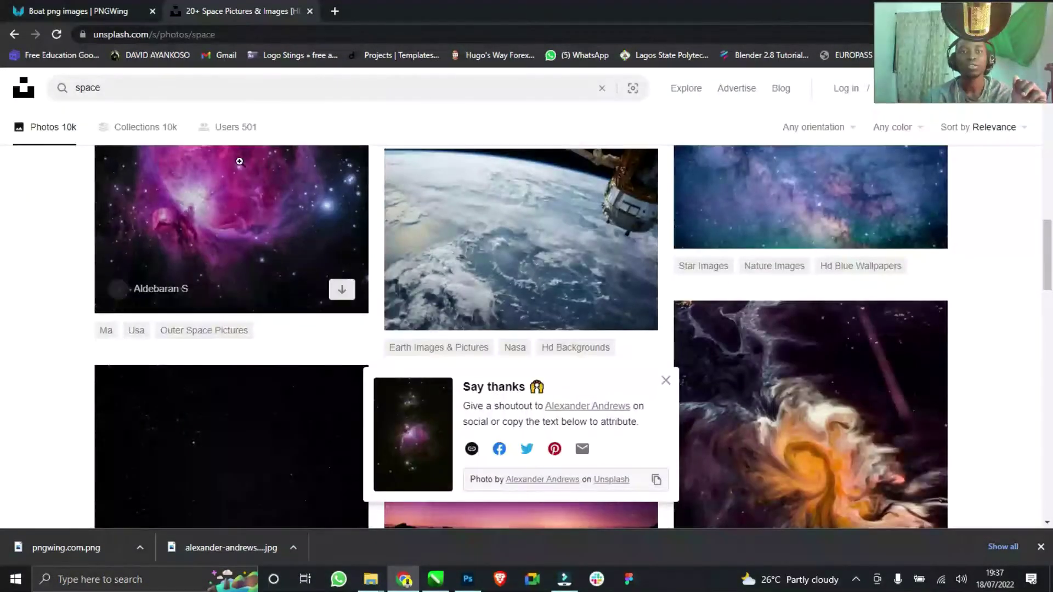
scroll(235, 246, "up", 5)
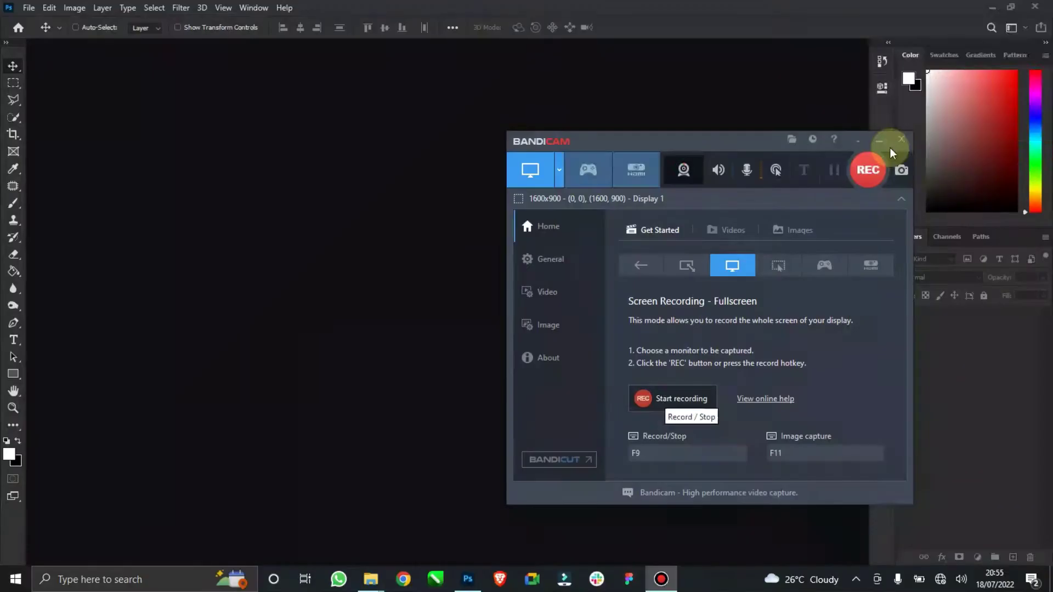
- Create a new Photoshop document named "Destiny" at 2250 x 2700 pixels, 300 pixels/inch, RGB Color, with a black background
left_click(872, 162)
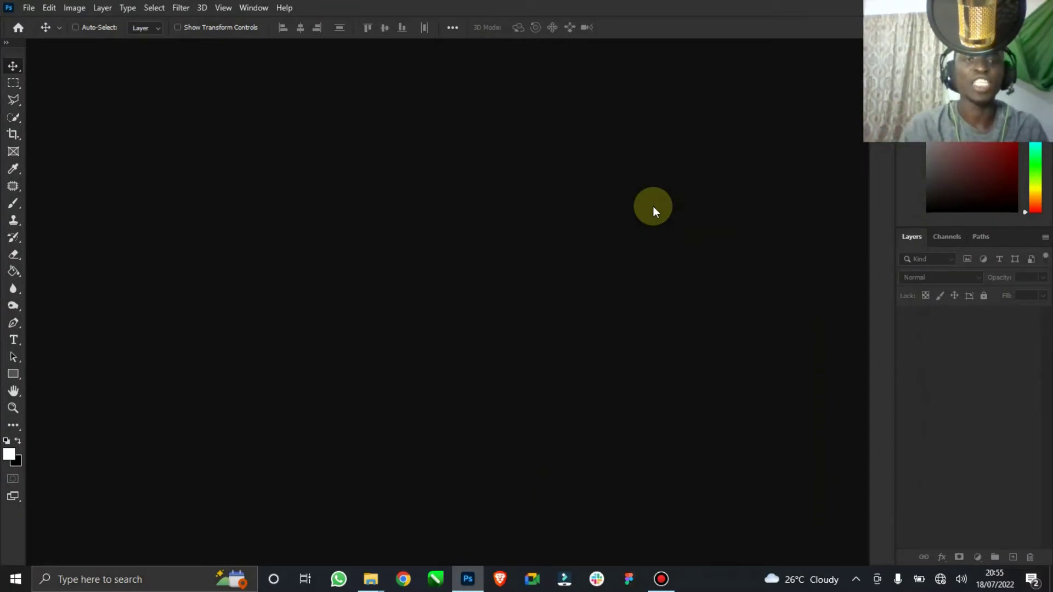
left_click(30, 9)
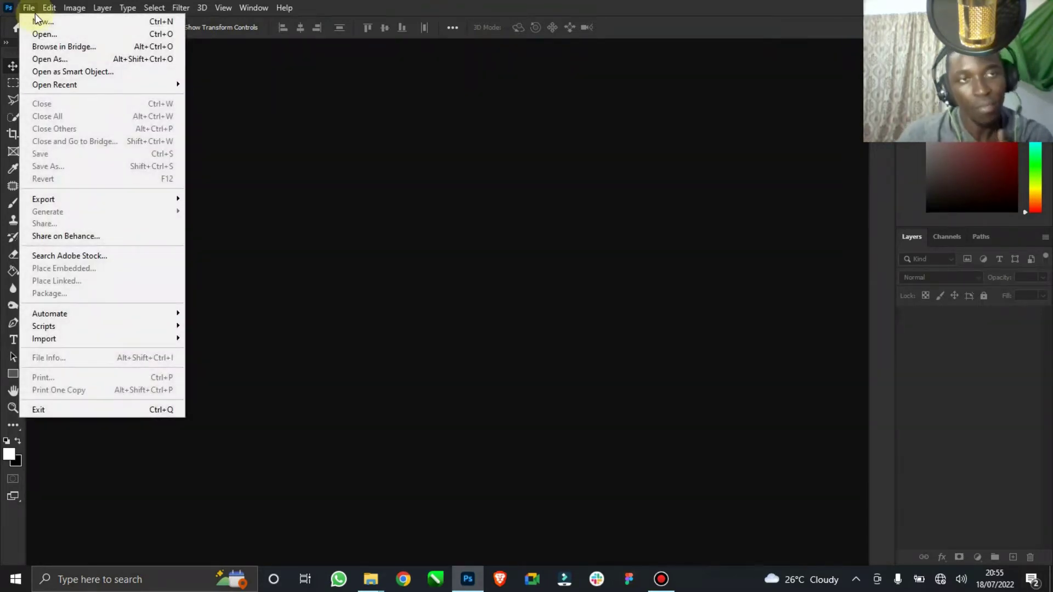
left_click(35, 21)
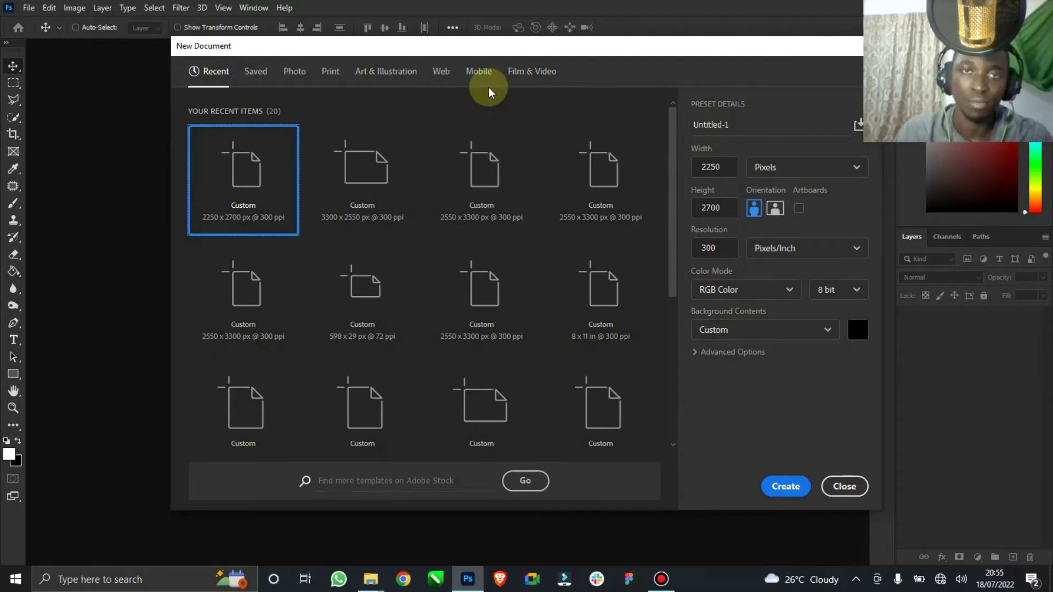
left_click_drag(488, 54, 397, 52)
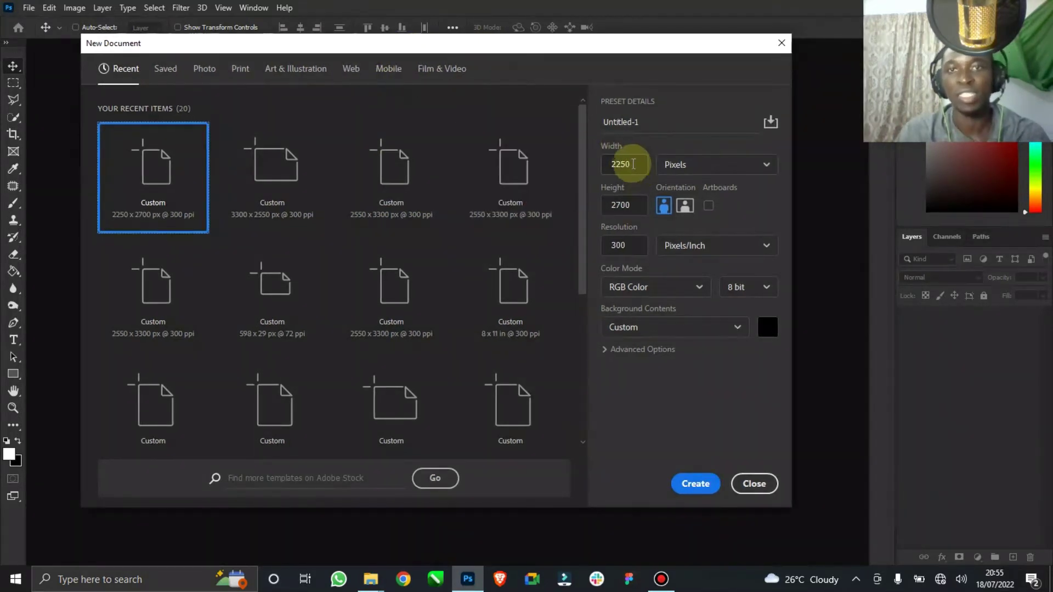
left_click_drag(630, 163, 613, 167)
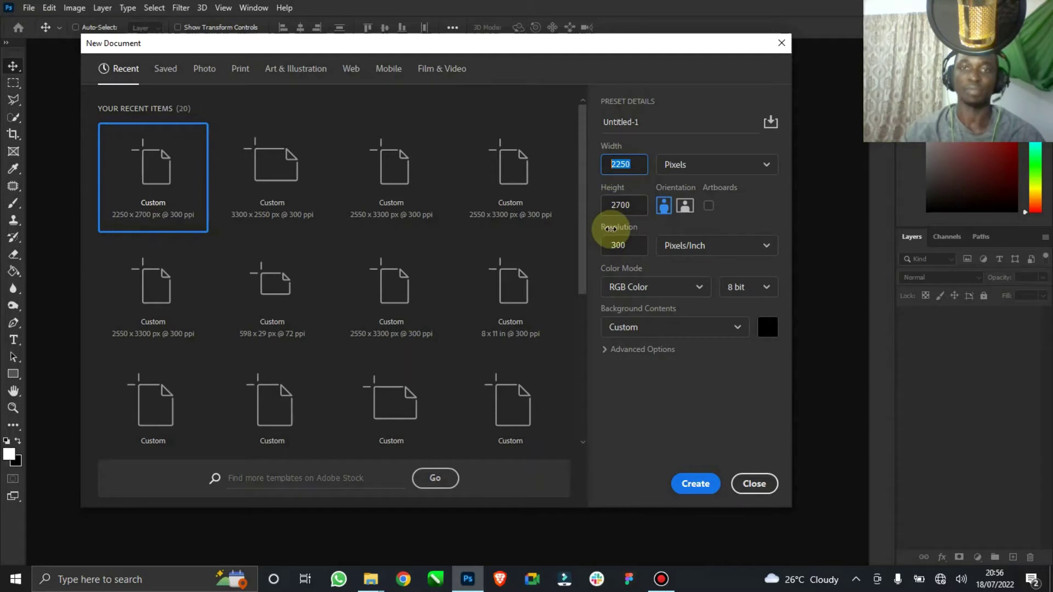
left_click(618, 246)
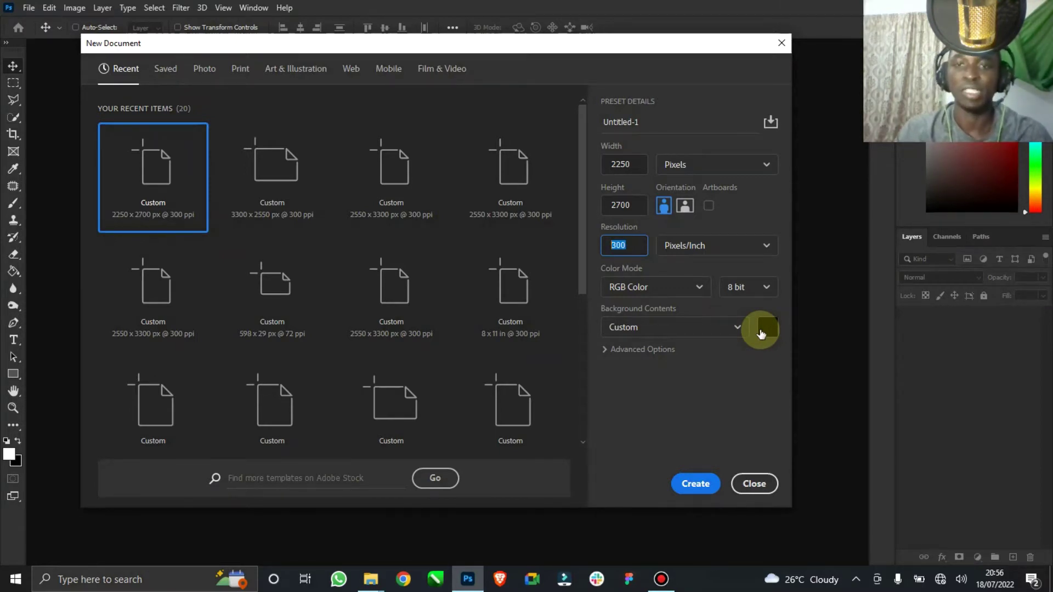
left_click(656, 121)
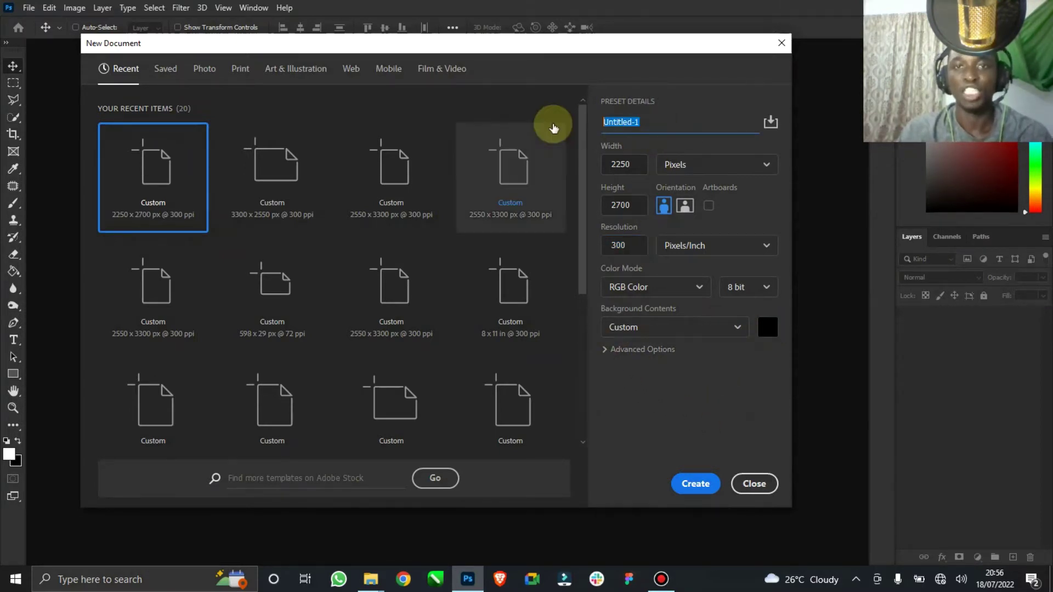
type("Destiny")
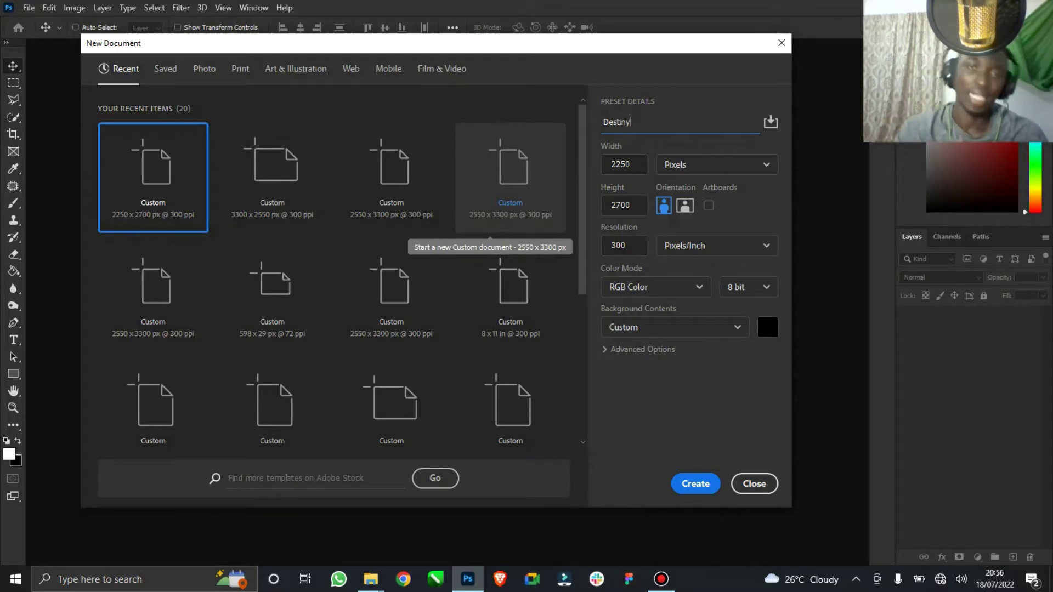
left_click(673, 452)
left_click(706, 482)
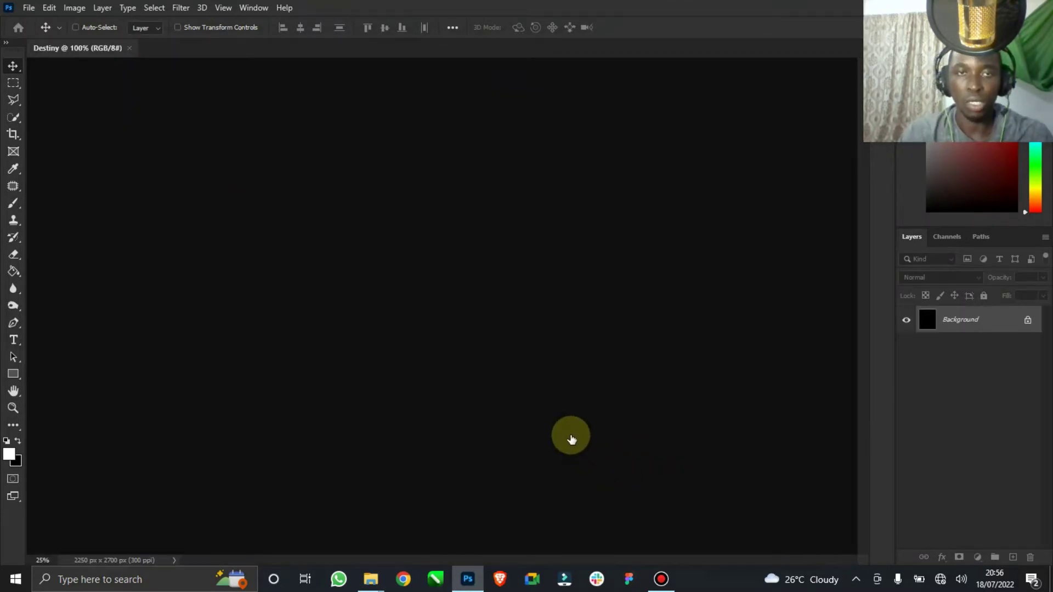
- Place the NGD concept sketch from the NGD Photoshop folder onto the Destiny canvas
left_click(12, 407)
left_click_drag(566, 291, 562, 270)
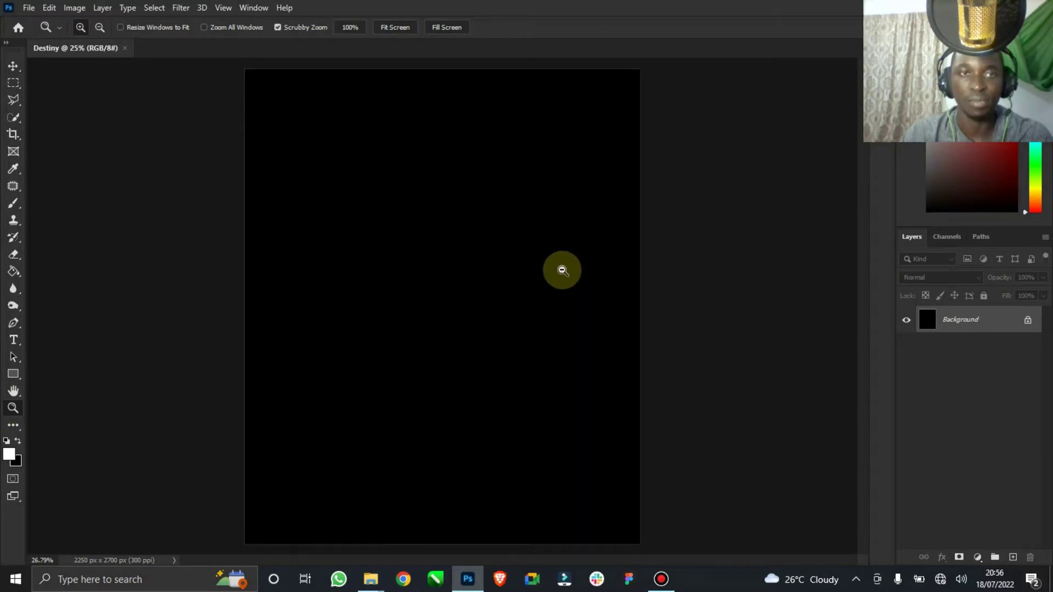
left_click_drag(616, 350, 606, 348)
left_click(12, 66)
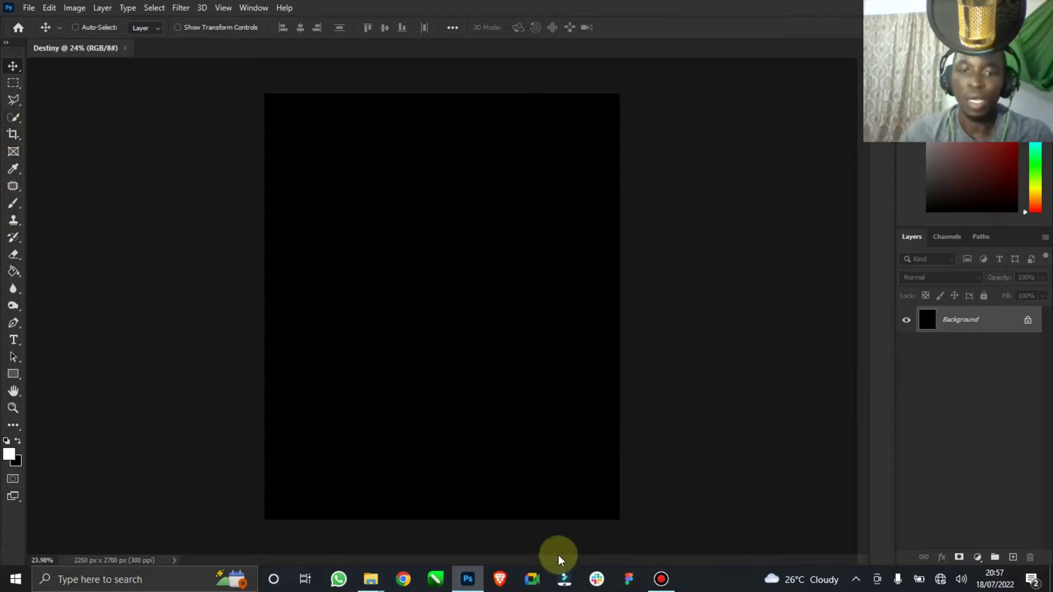
left_click(376, 576)
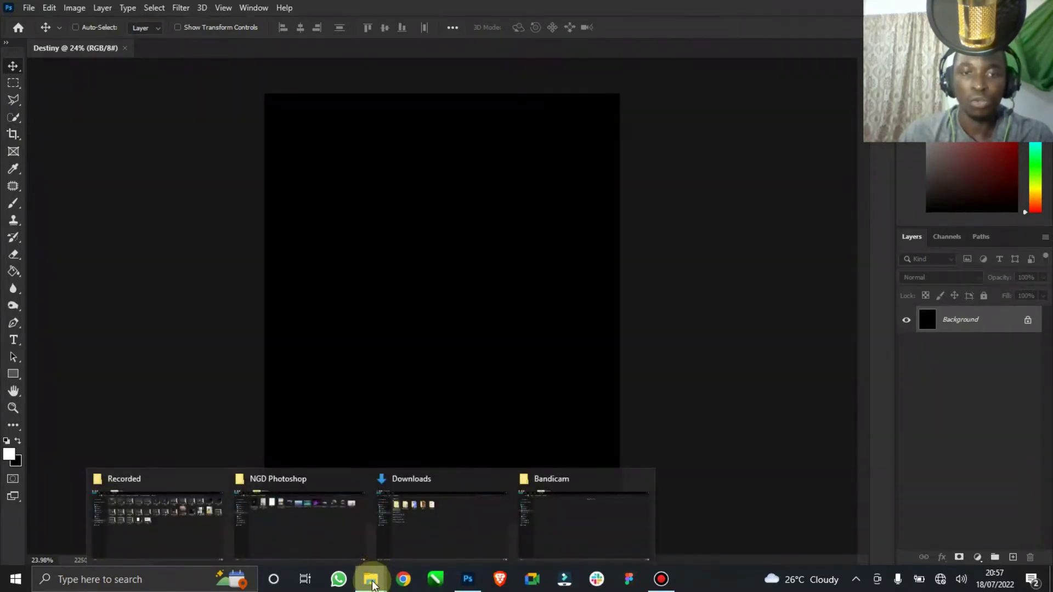
left_click(304, 510)
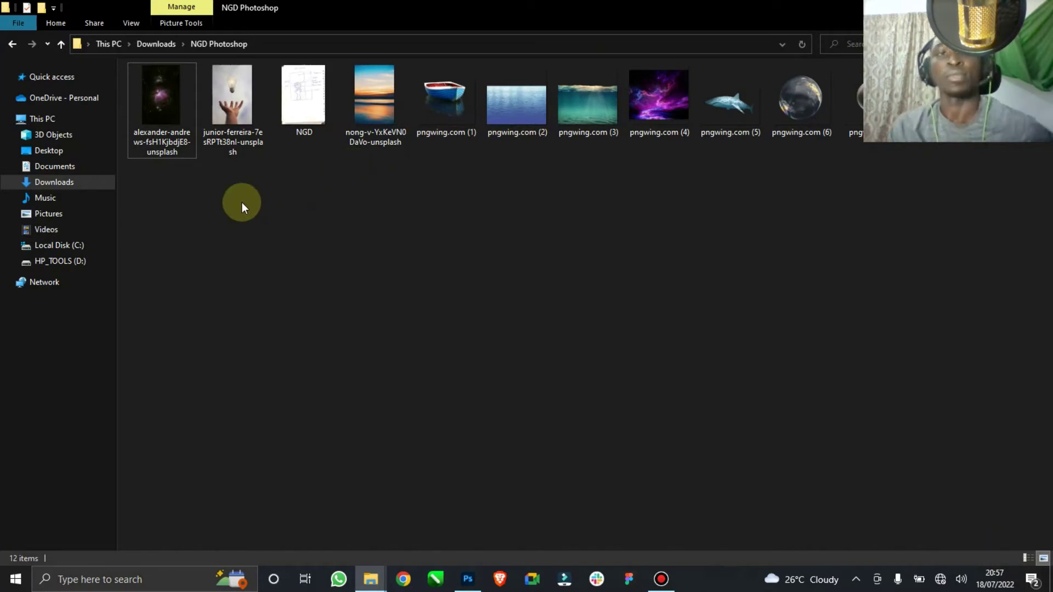
left_click_drag(286, 110, 462, 345)
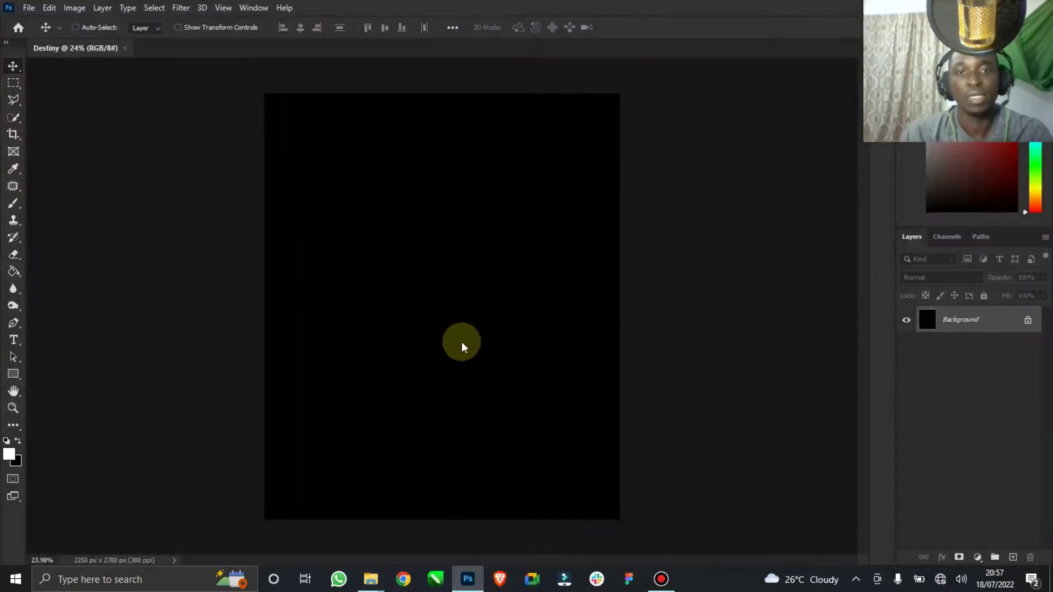
left_click_drag(447, 285, 486, 255)
left_click(635, 37)
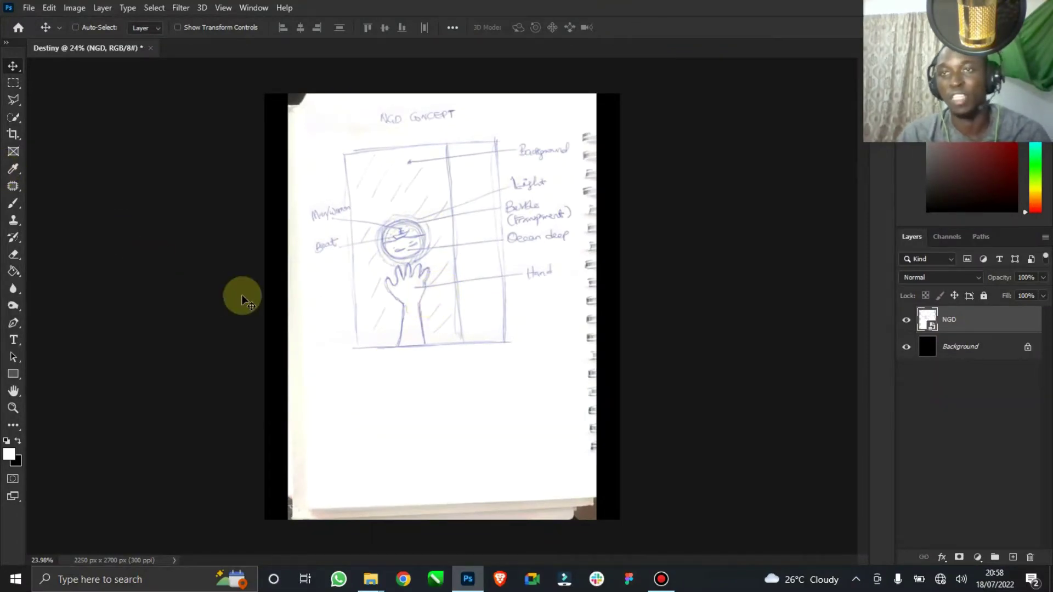
- Rasterize the NGD sketch layer
right_click(974, 324)
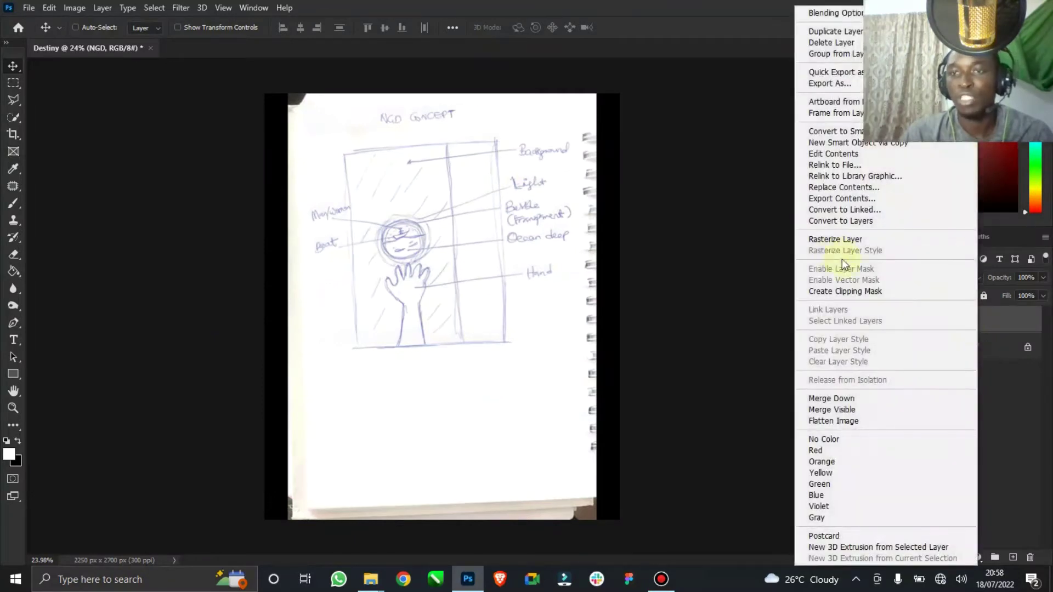
left_click(838, 241)
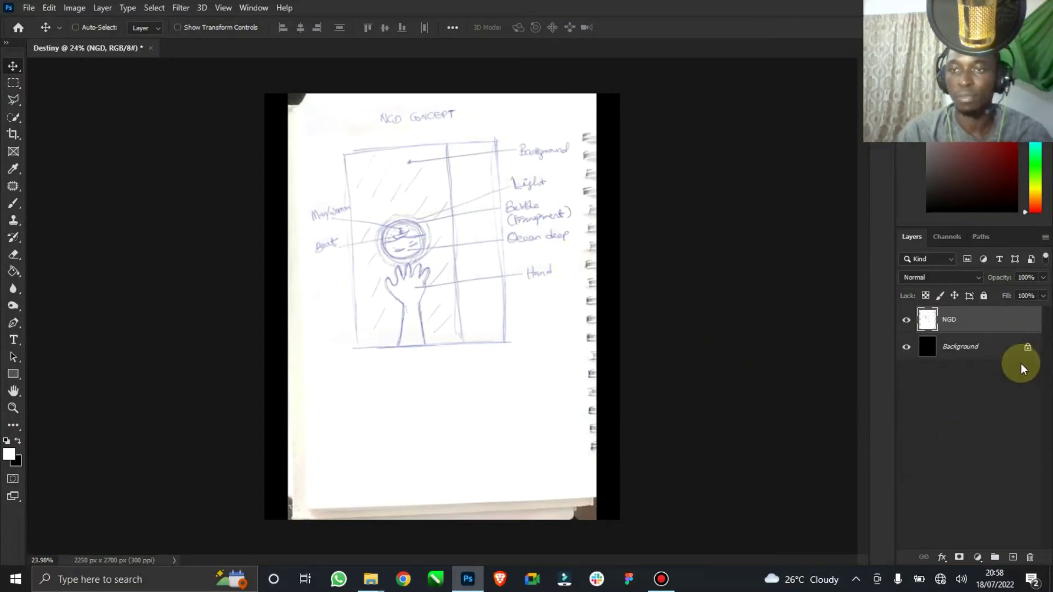
- Unlock the black background layer and rename it BG
left_click(993, 348)
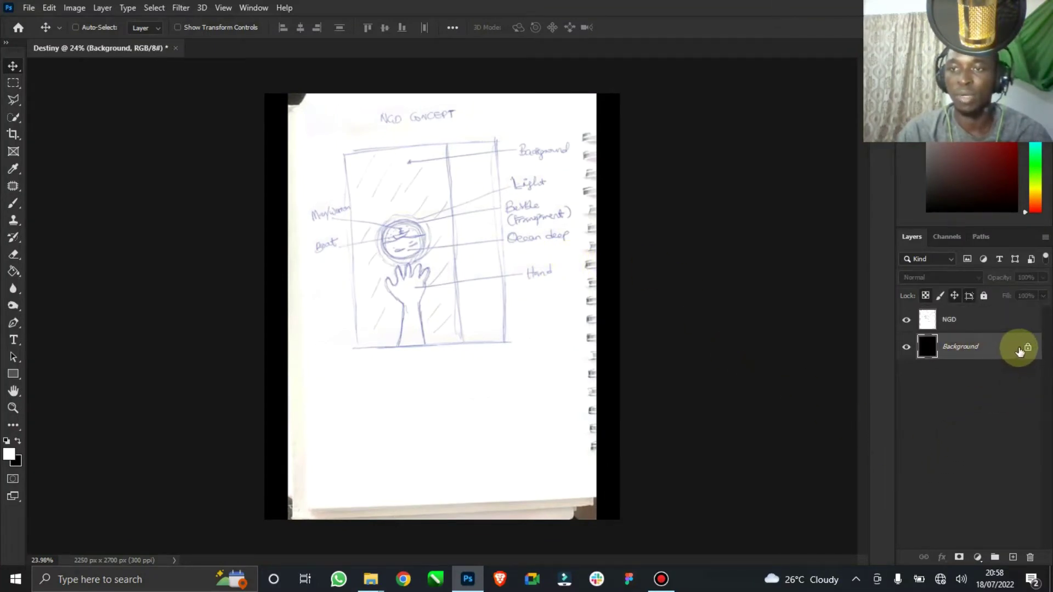
left_click(1028, 347)
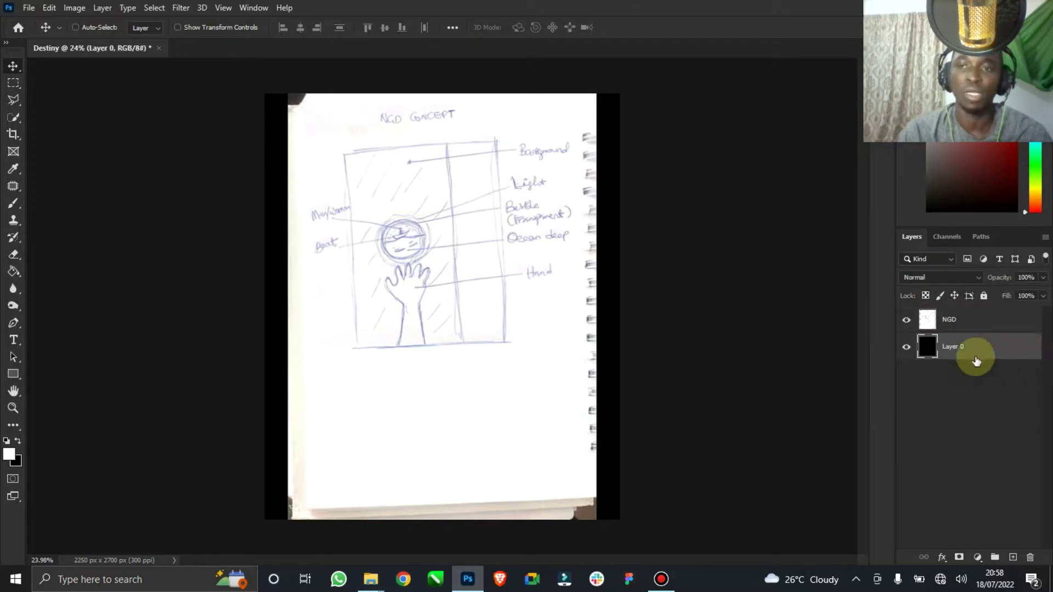
double_click(954, 346)
type("BG")
key("Return")
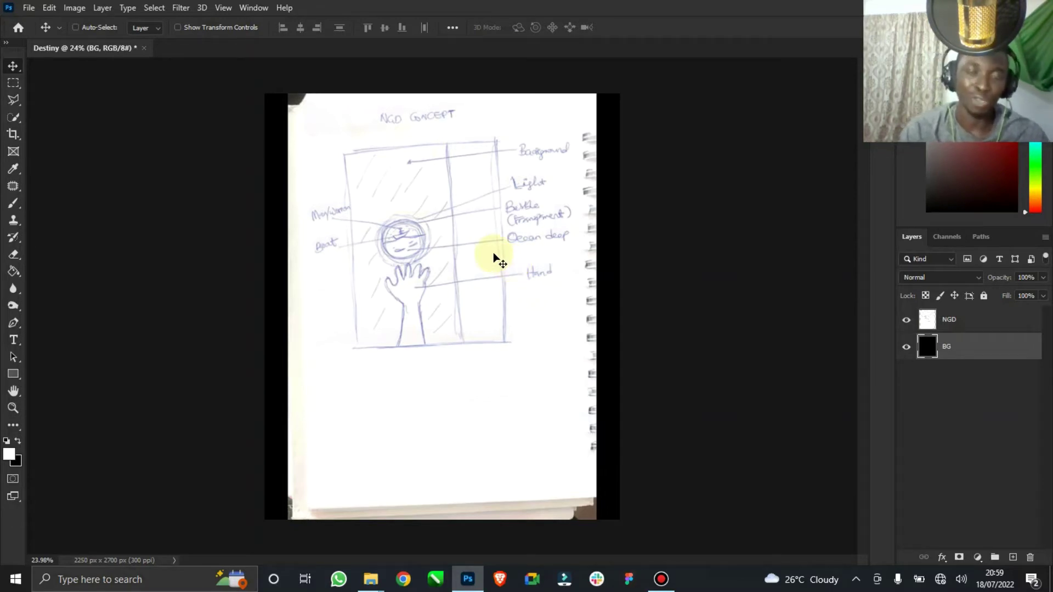
- Place the sunset sea photo from the NGD Photoshop folder above the NGD layer, scaled to 16.04% to cover the canvas
left_click(956, 320)
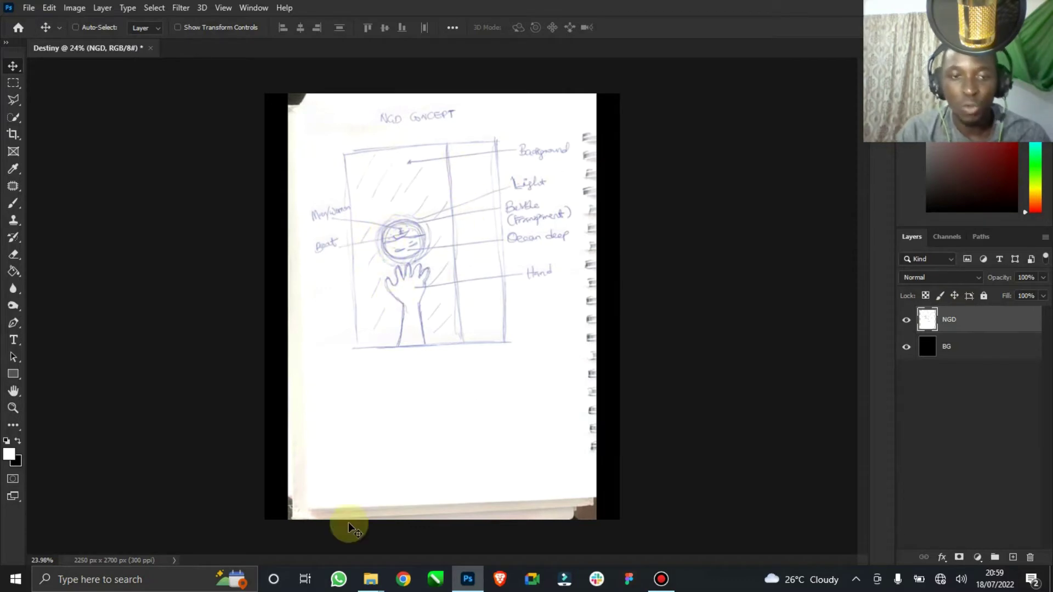
mouse_move(371, 580)
left_click(294, 545)
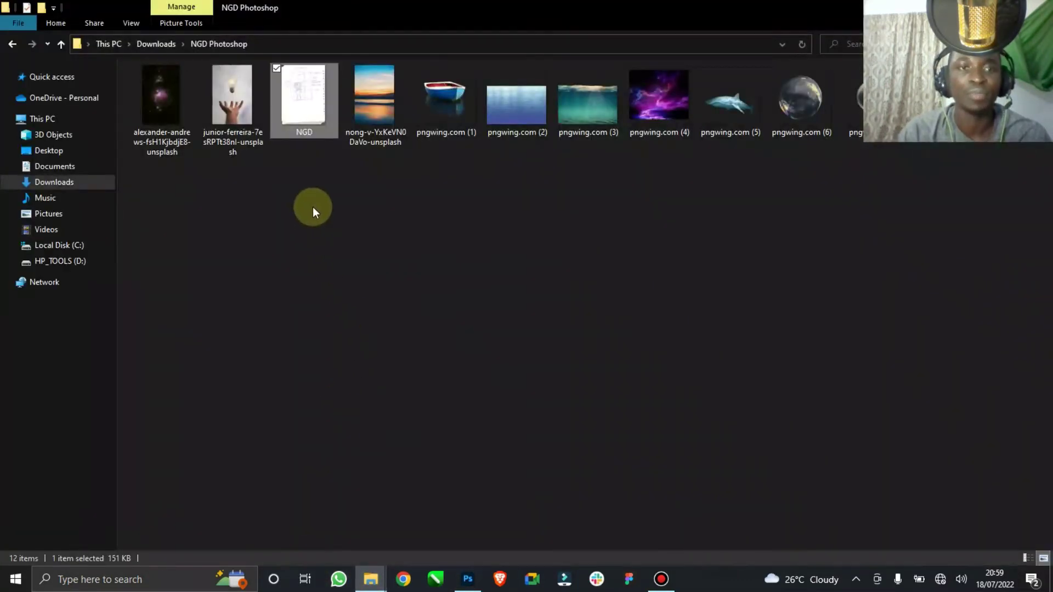
left_click_drag(376, 111, 435, 387)
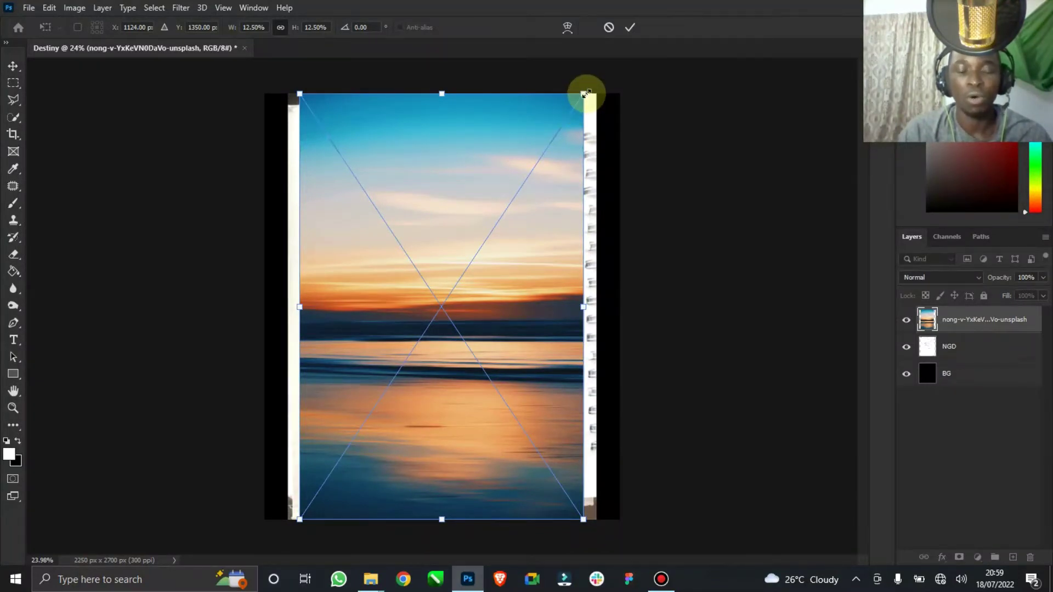
left_click_drag(583, 95, 634, 43)
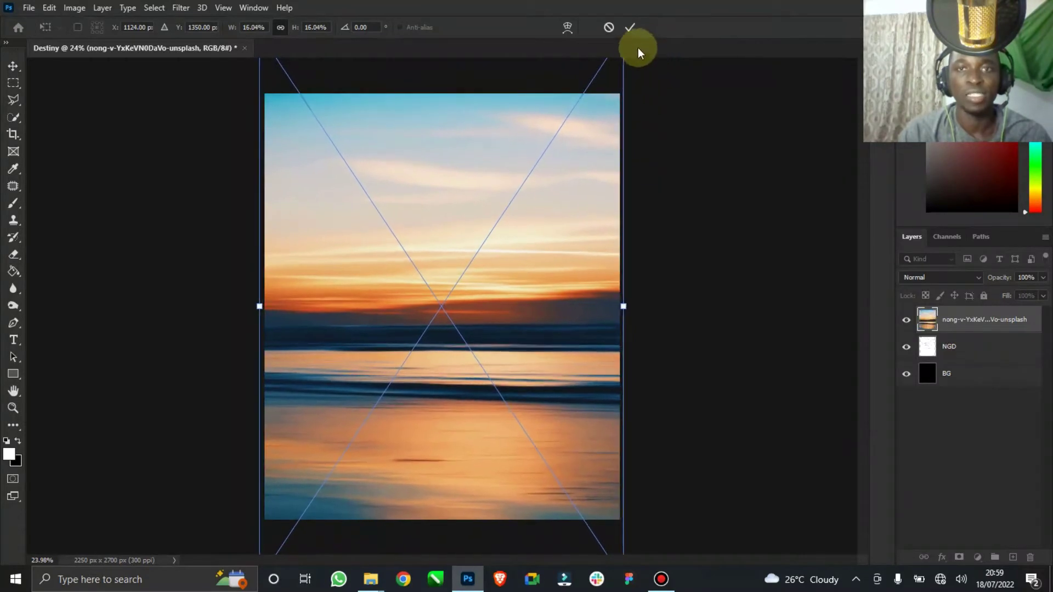
left_click(630, 27)
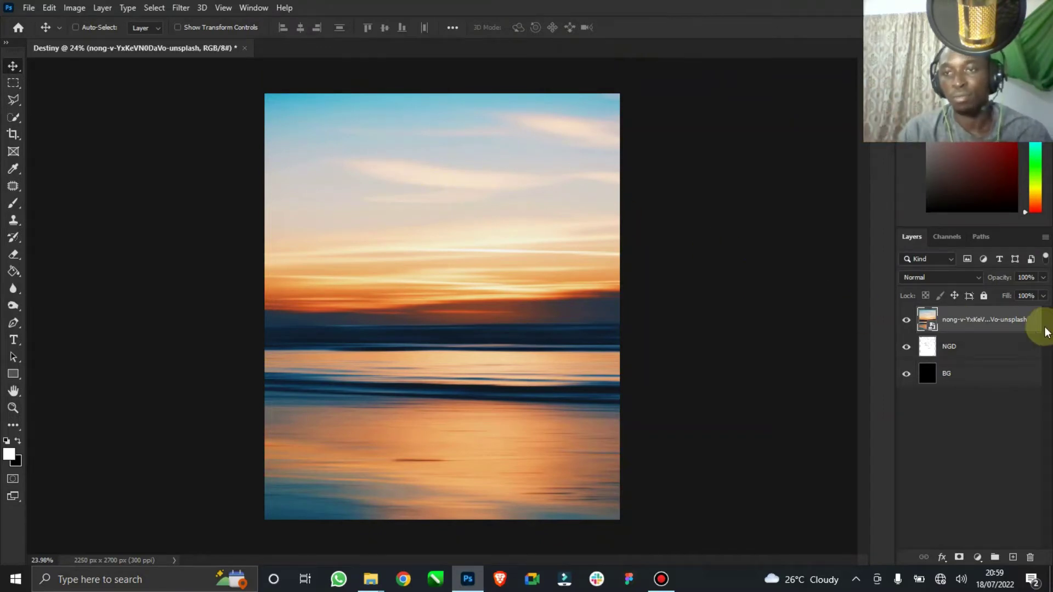
- Rename the placed sunset photo layer to Background
double_click(974, 320)
type("Backgroou")
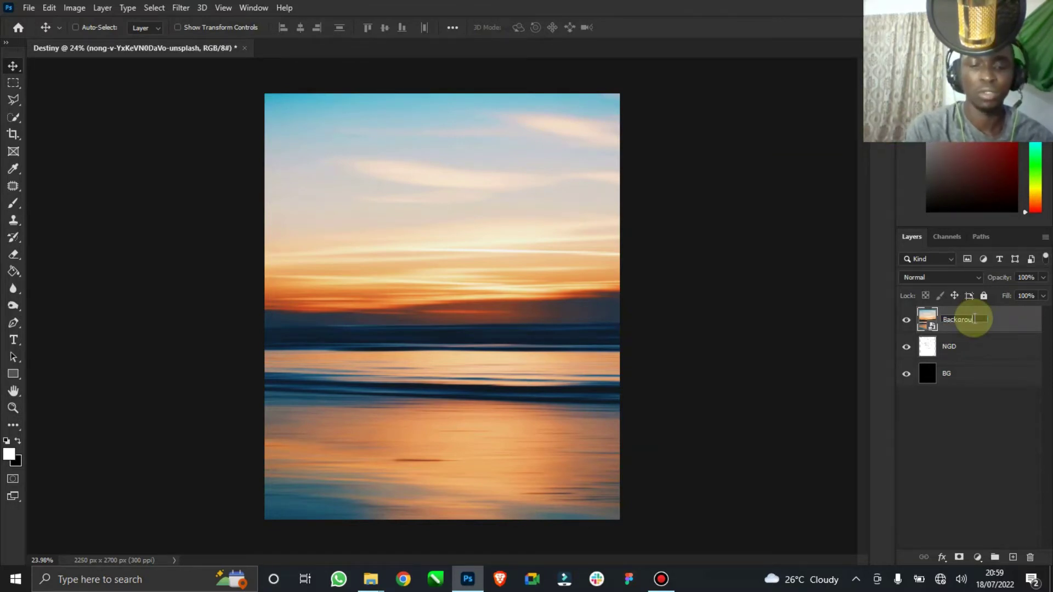
type("n")
key("Return")
double_click(970, 321)
left_click(984, 318)
key("BackSpace")
key("BackSpace")
type("und")
key("Return")
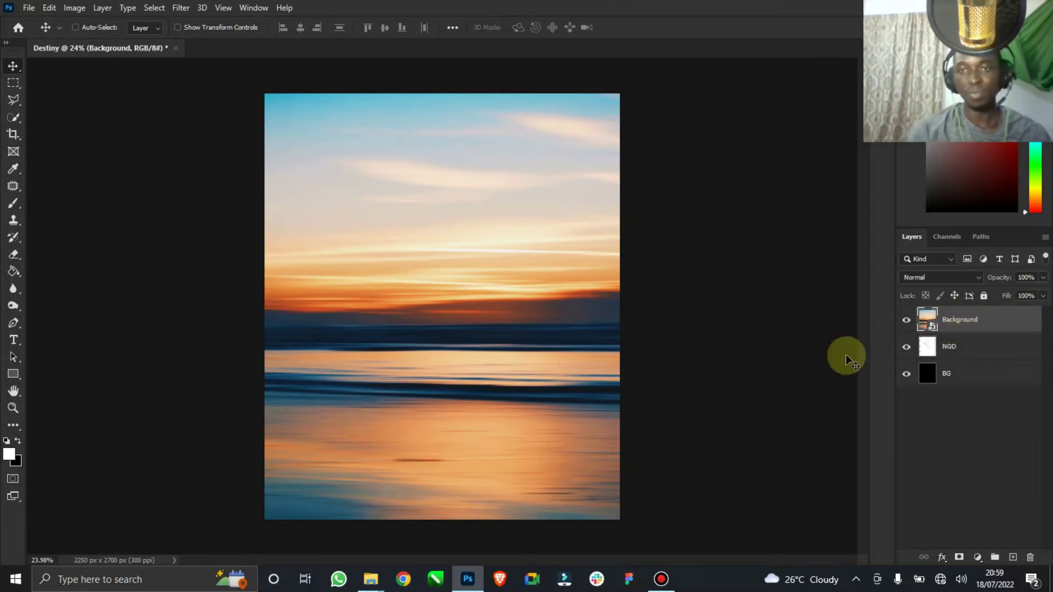
- Move the NGD sketch layer above the Background layer and rasterize the Background layer
left_click_drag(966, 355, 974, 322)
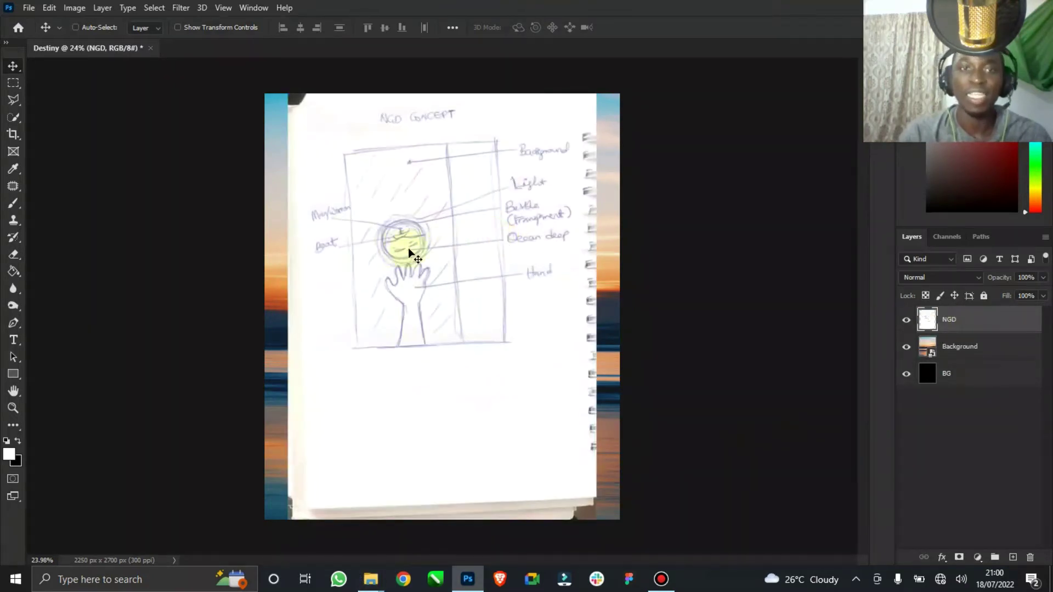
right_click(961, 342)
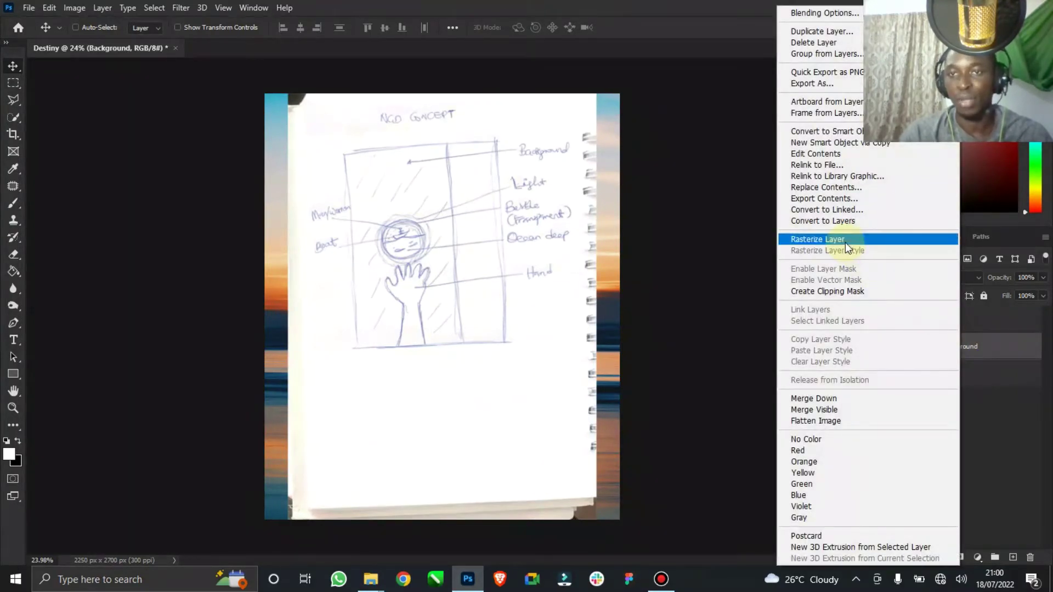
left_click(997, 343)
right_click(997, 343)
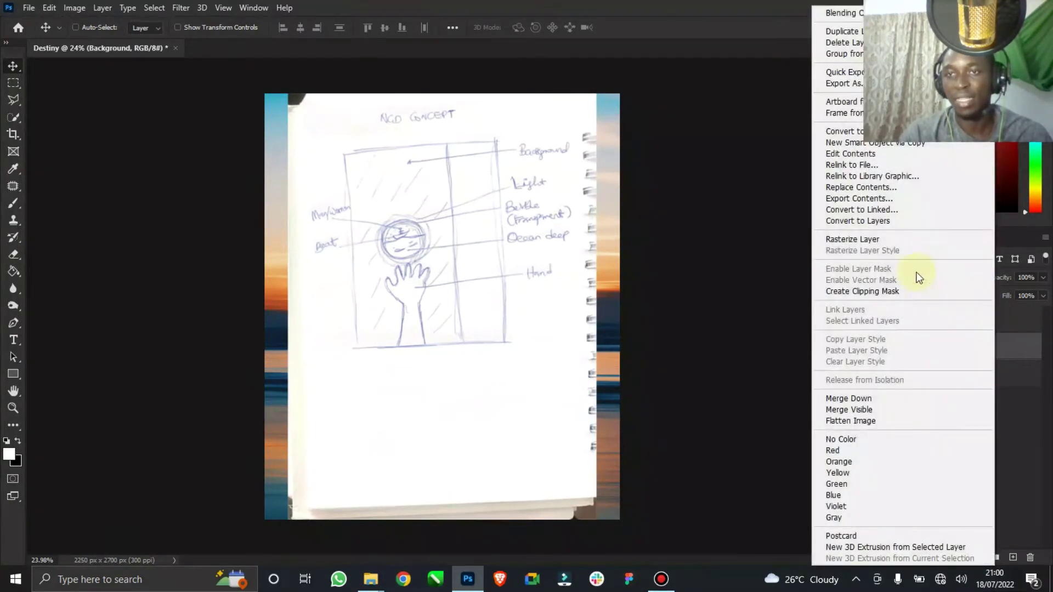
left_click(848, 240)
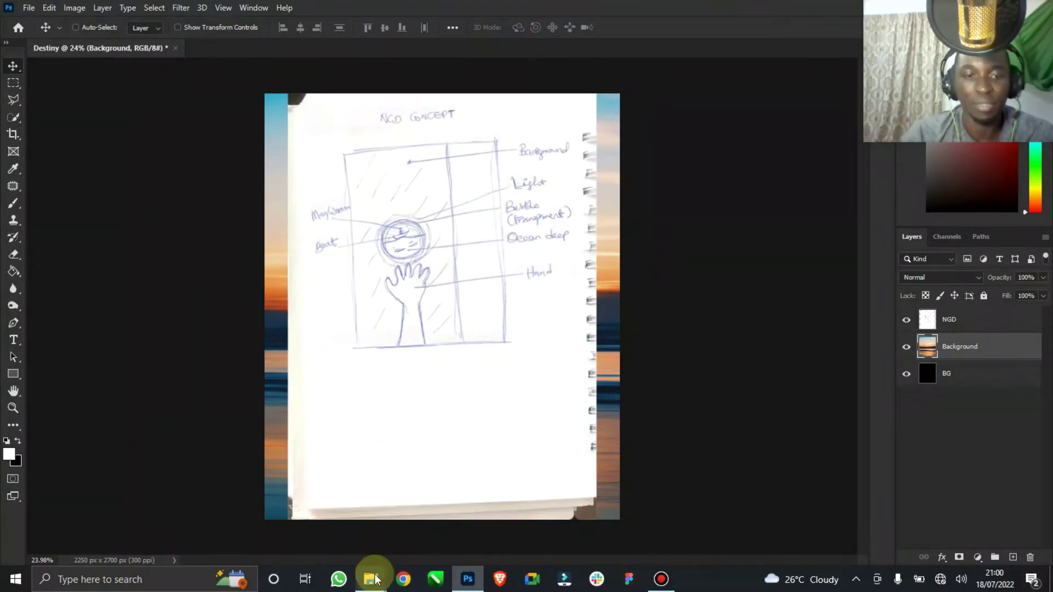
- Open the hand and light bulb photo from the NGD Photoshop folder as a separate Photoshop document and unlock its layer
mouse_move(376, 580)
left_click(318, 534)
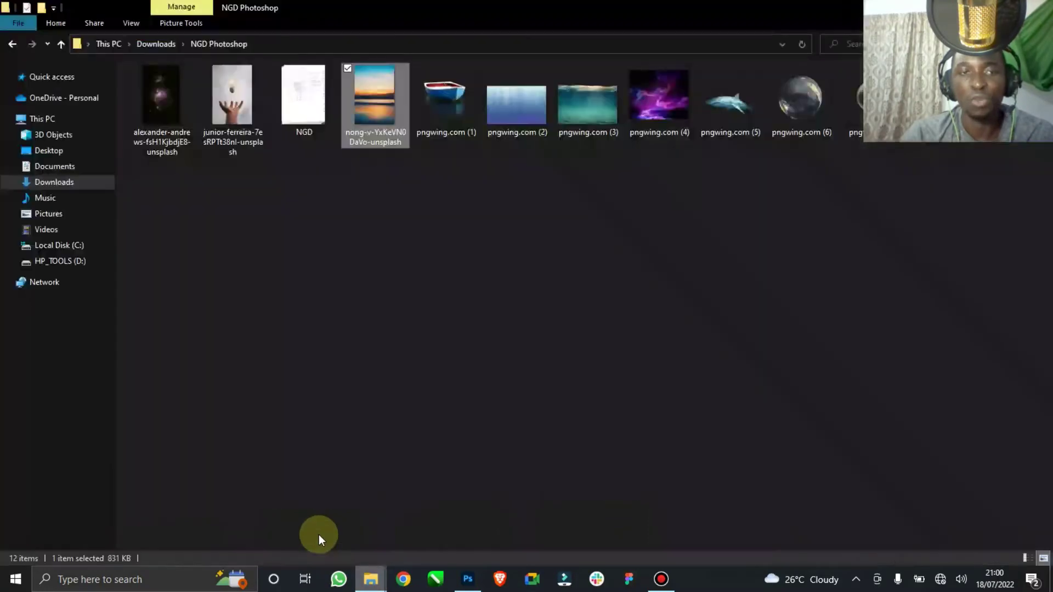
left_click(237, 117)
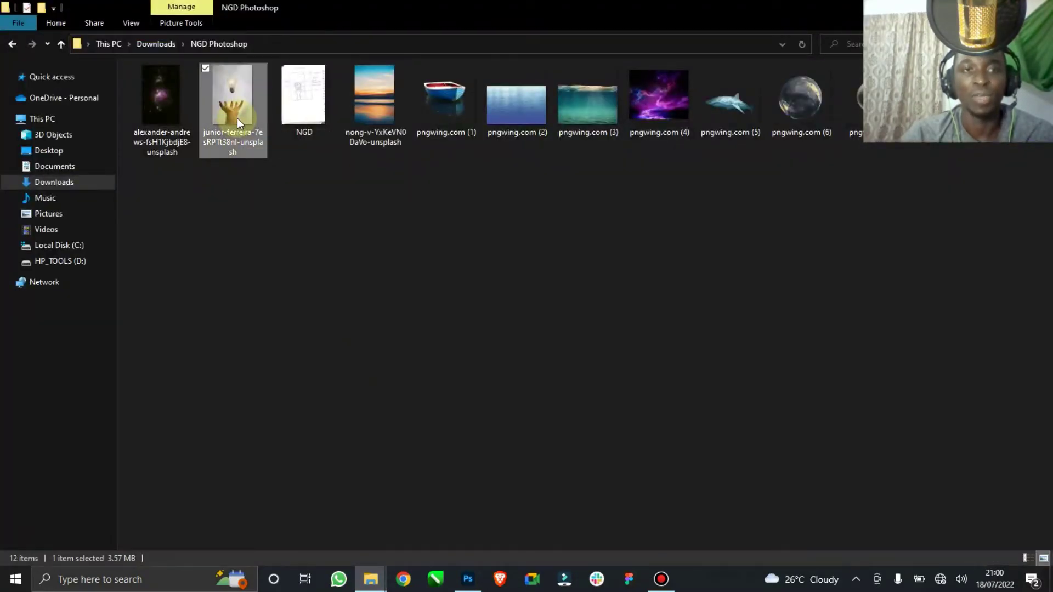
right_click(241, 109)
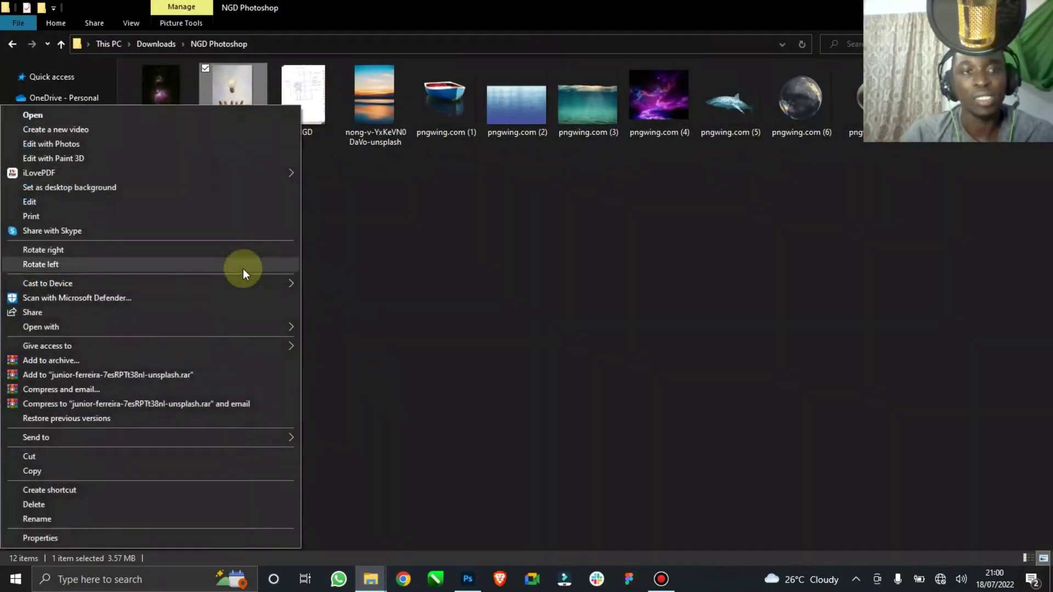
mouse_move(262, 321)
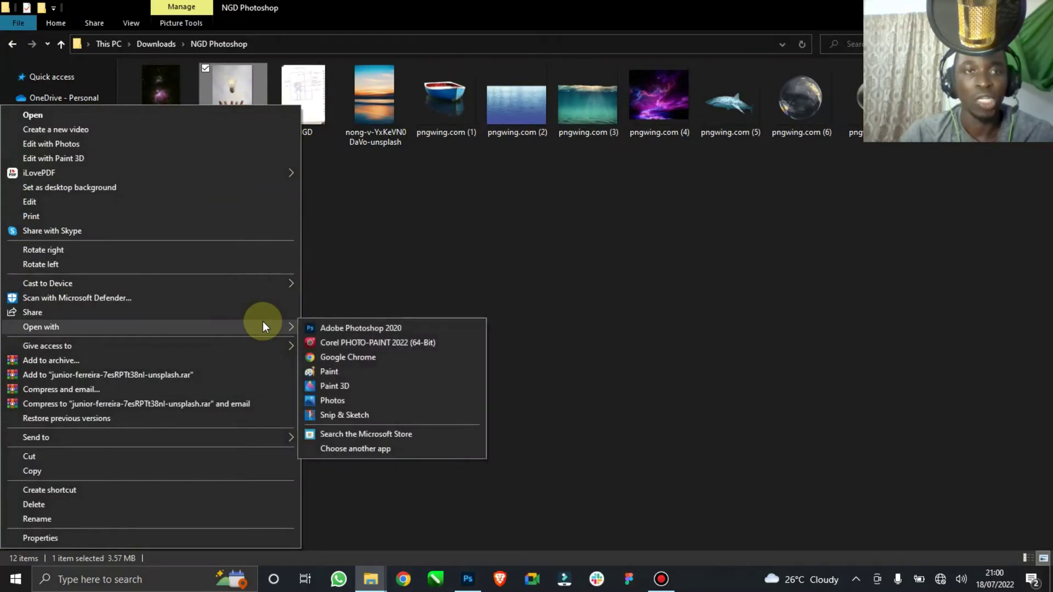
left_click(337, 328)
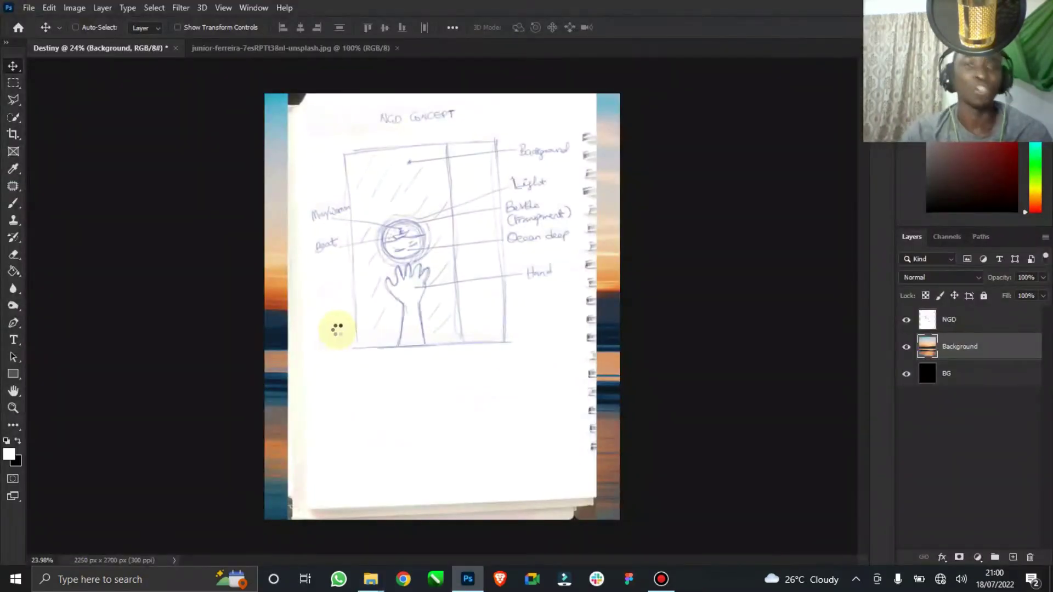
left_click(104, 56)
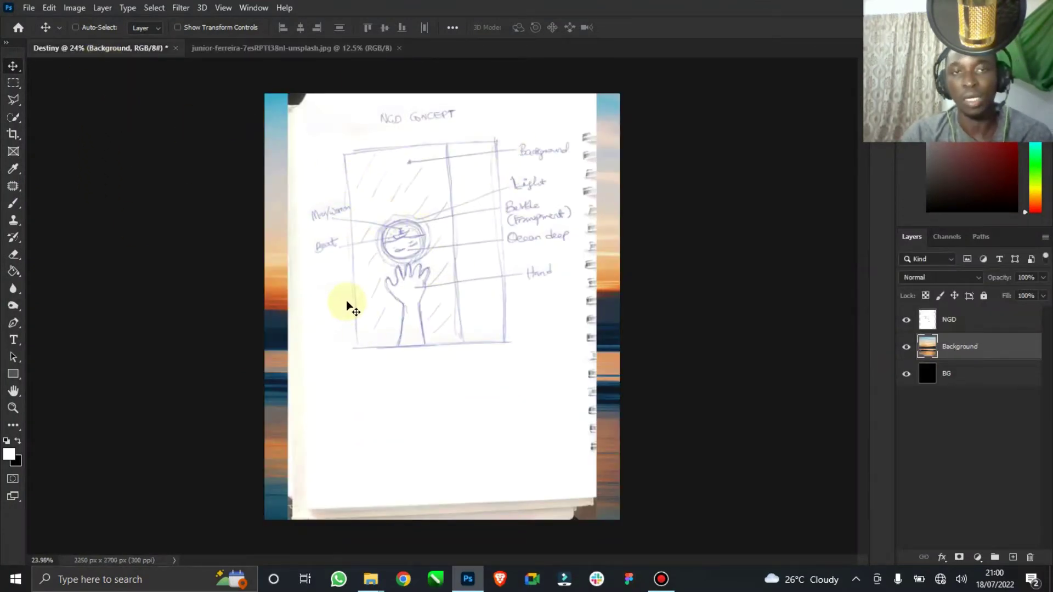
left_click(235, 48)
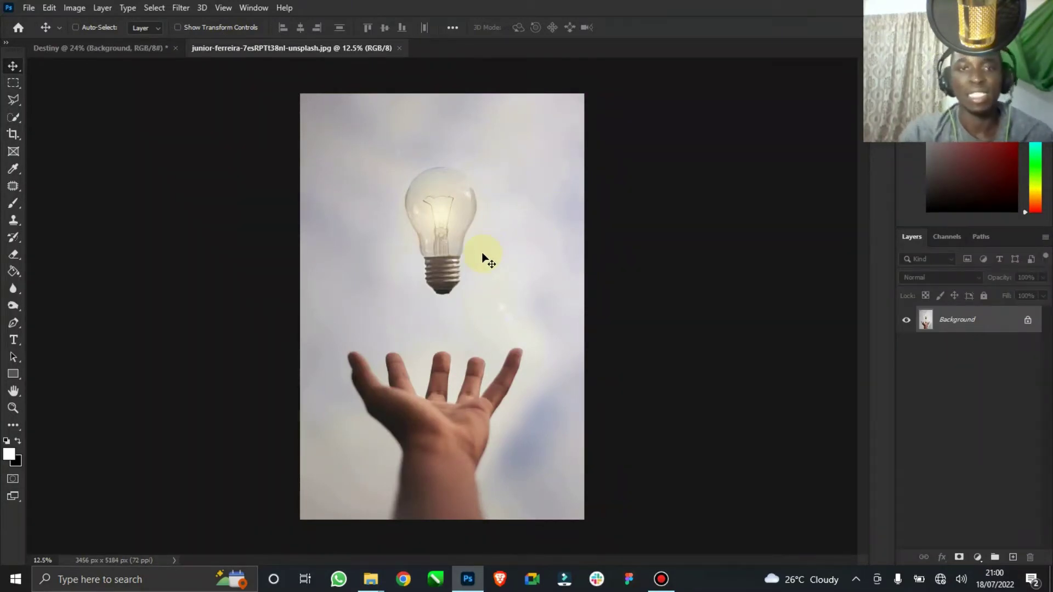
left_click(1027, 320)
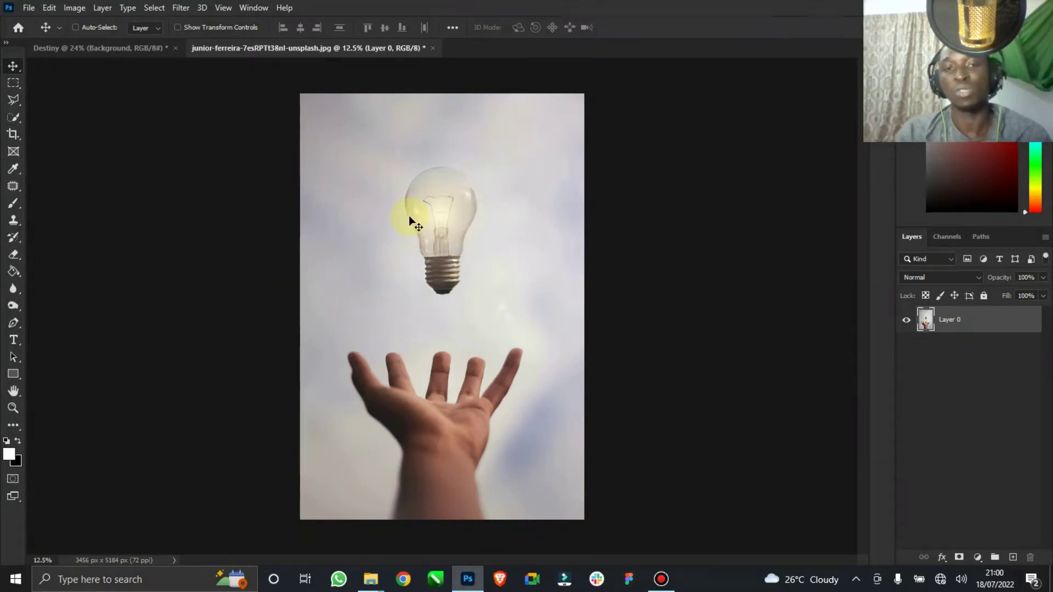
- Try to select the hand with the Quick Selection tool at brush size 200, and discard the selection
left_click(8, 119)
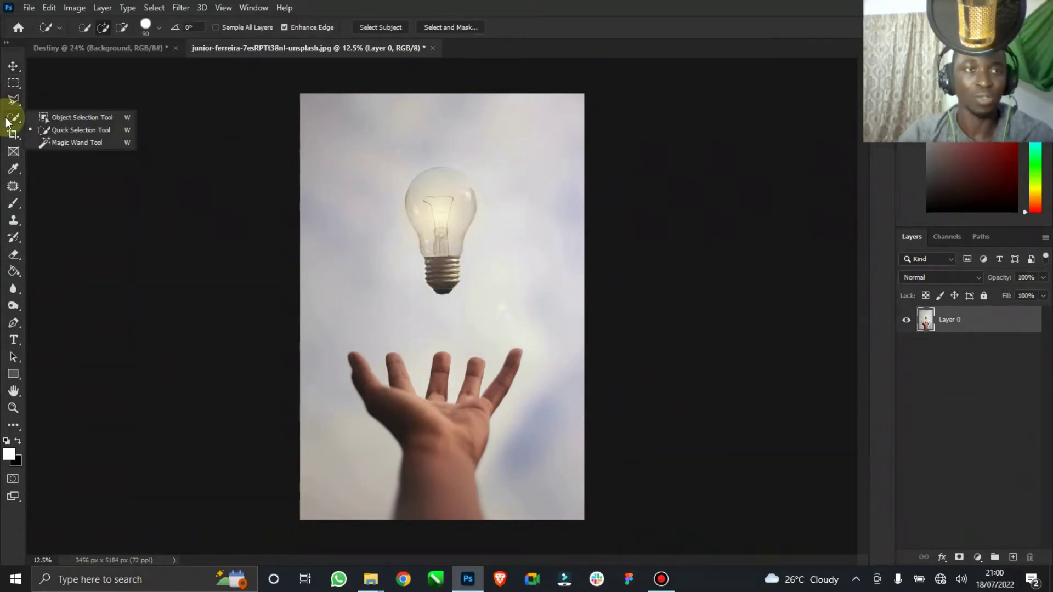
left_click(65, 130)
key("bracketright")
key("bracketright")
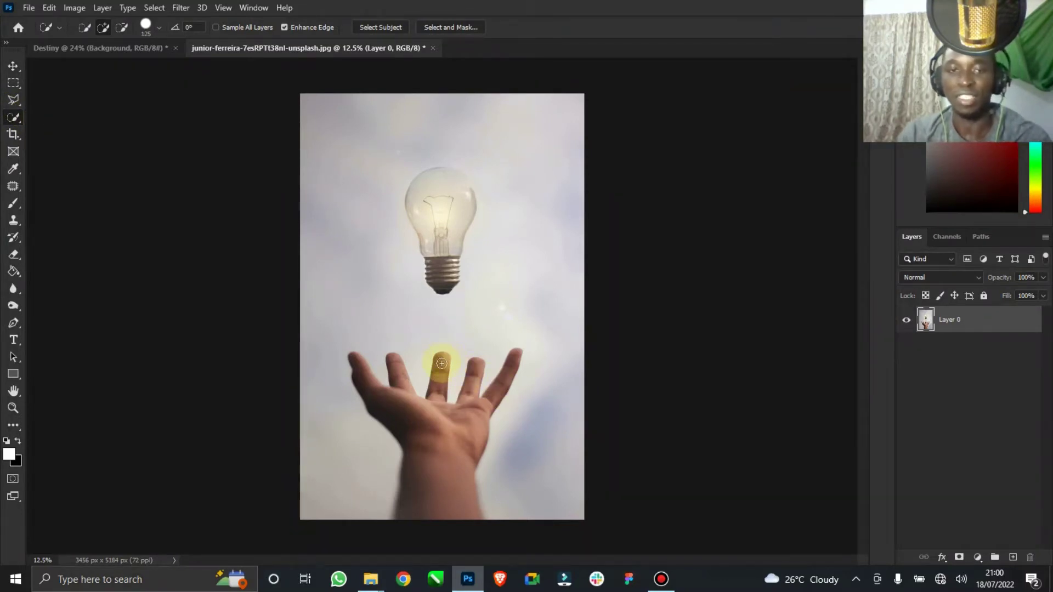
key("bracketright")
mouse_move(441, 363)
left_mouse_down()
mouse_move(426, 417)
mouse_move(450, 468)
mouse_move(462, 439)
left_mouse_up()
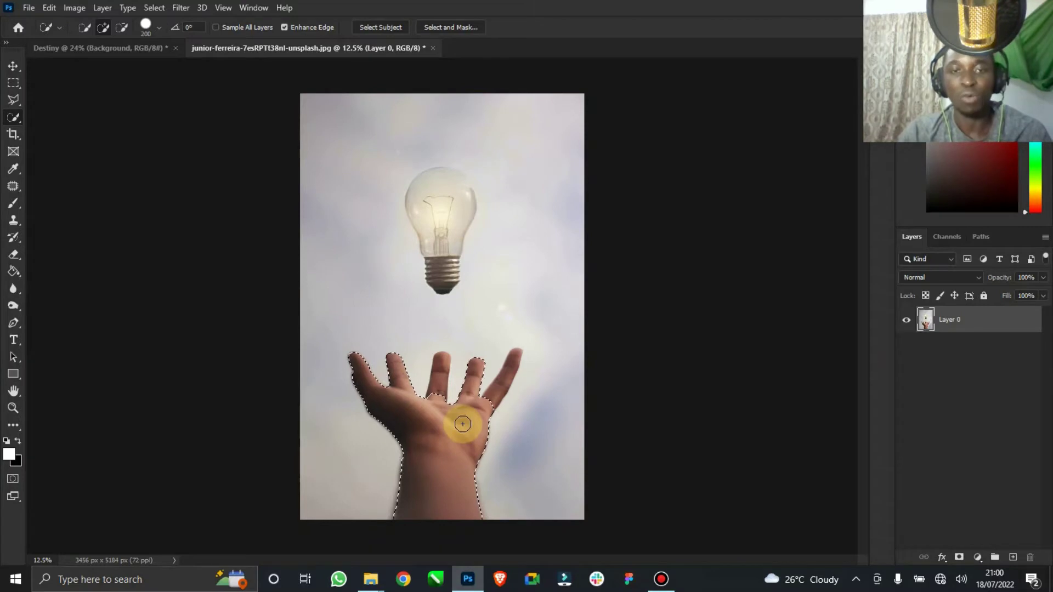
right_click(463, 423)
left_click(521, 196)
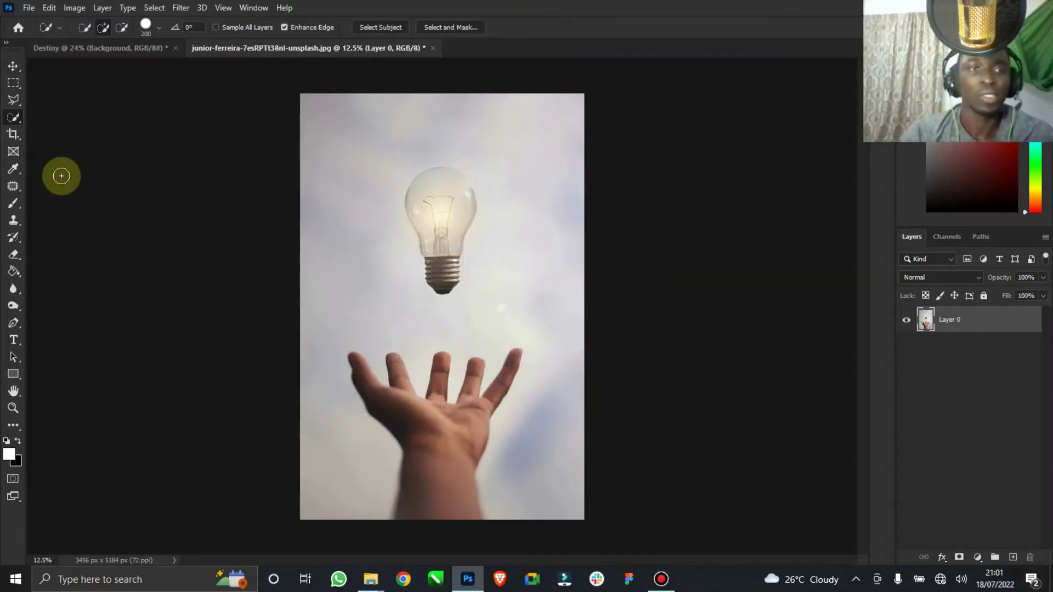
left_click(9, 102)
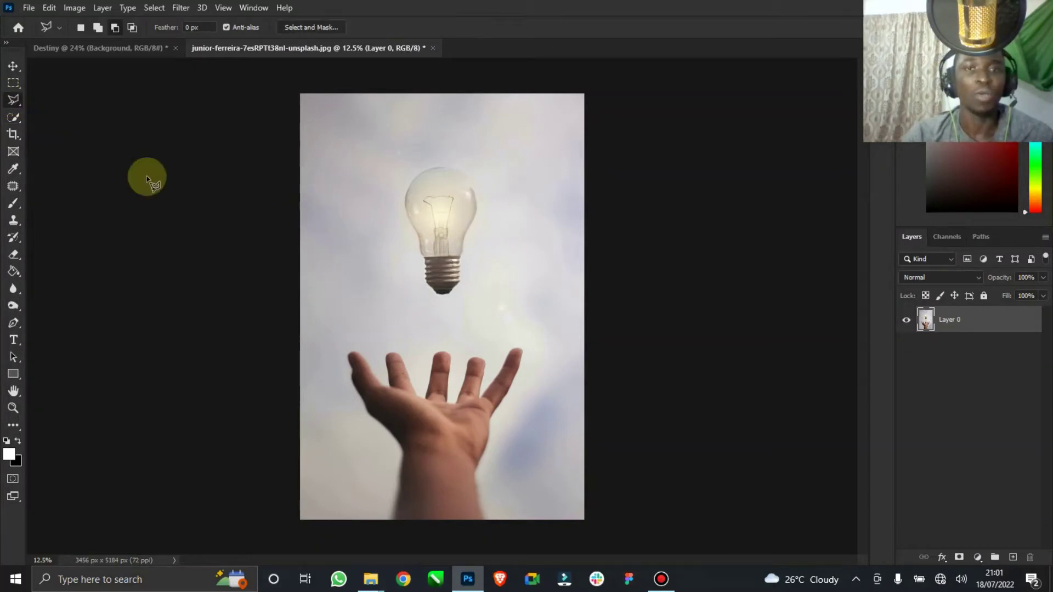
left_click(443, 159)
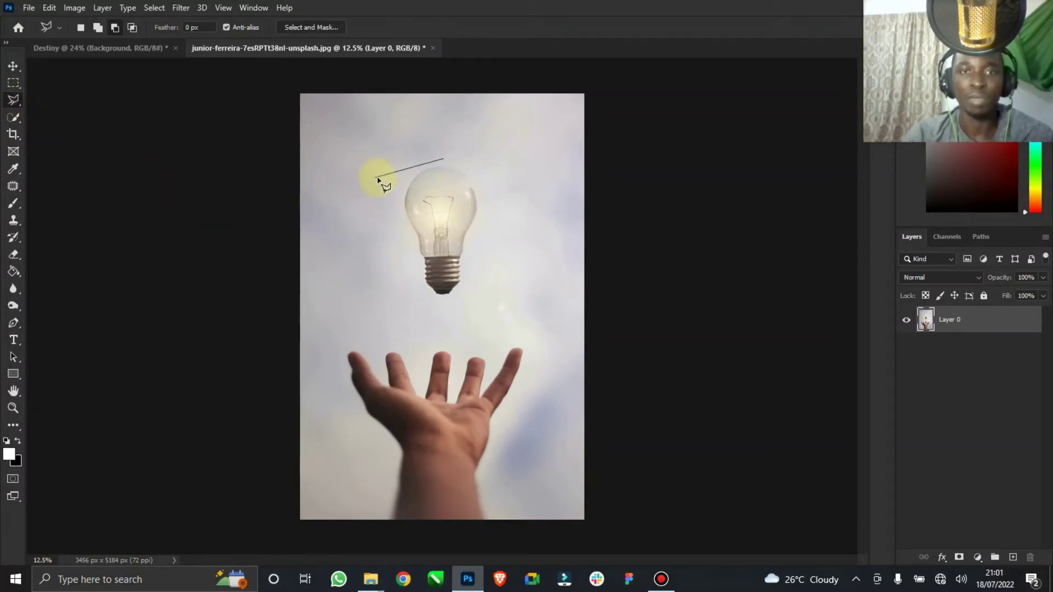
key("Escape")
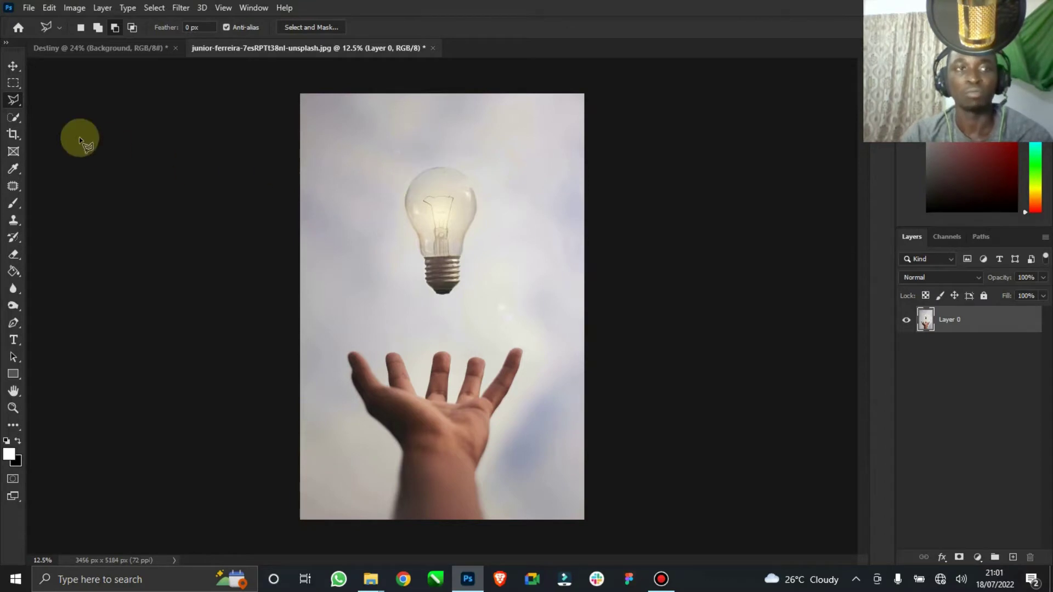
- Outline the floating light bulb with a loose Polygonal Lasso selection
right_click(12, 102)
left_click(73, 112)
left_click(440, 155)
left_click(391, 173)
left_click(391, 269)
left_click(431, 308)
left_click(482, 298)
left_click(494, 198)
double_click(475, 161)
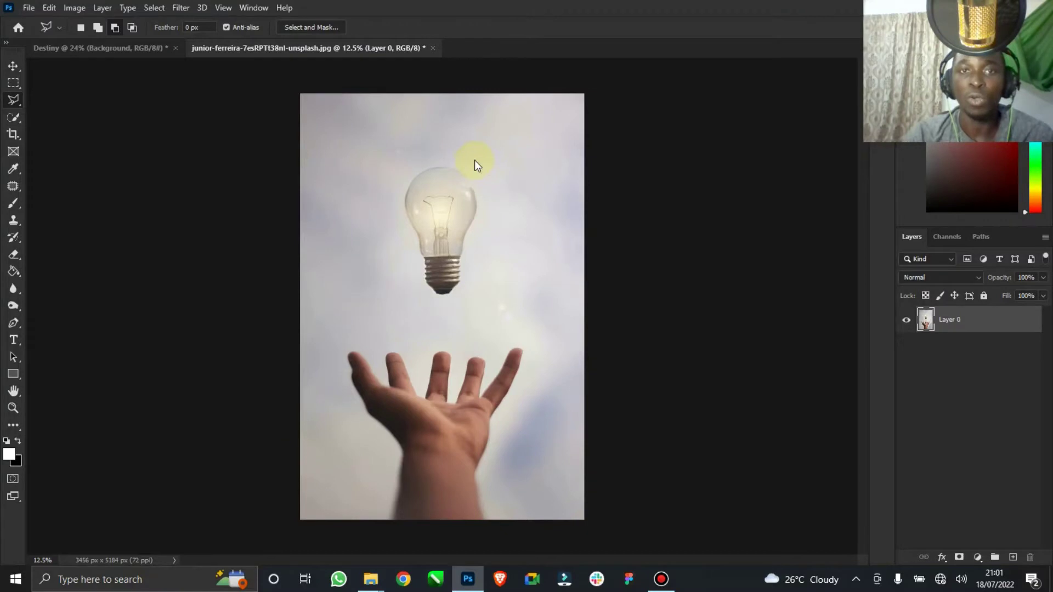
- Fill the light bulb selection using Content-Aware contents at Normal mode and 100% opacity to remove the bulb
right_click(458, 211)
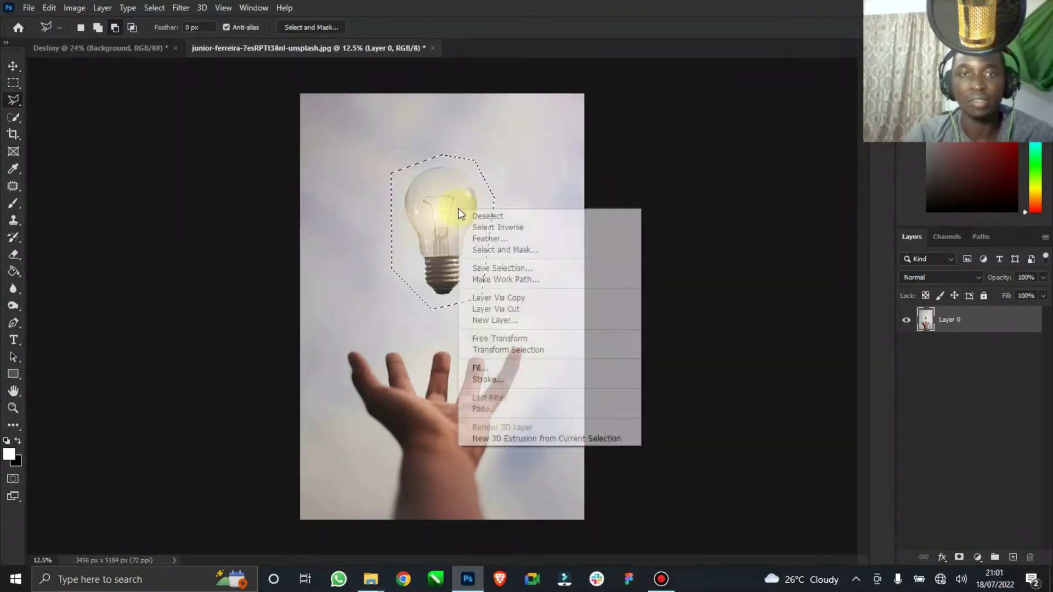
left_click(508, 368)
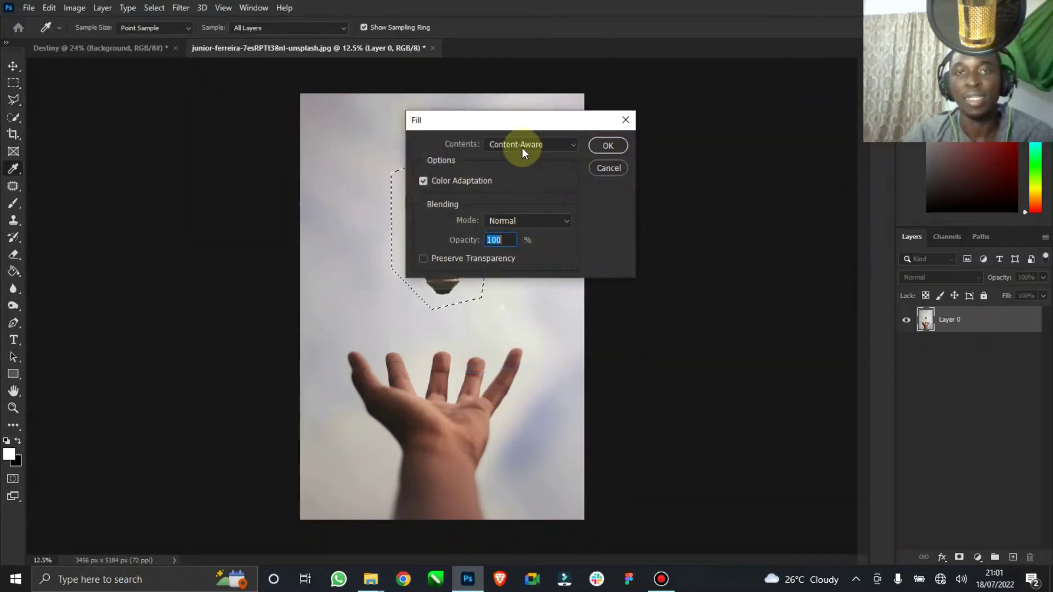
left_click(521, 147)
left_click(525, 204)
left_click(607, 147)
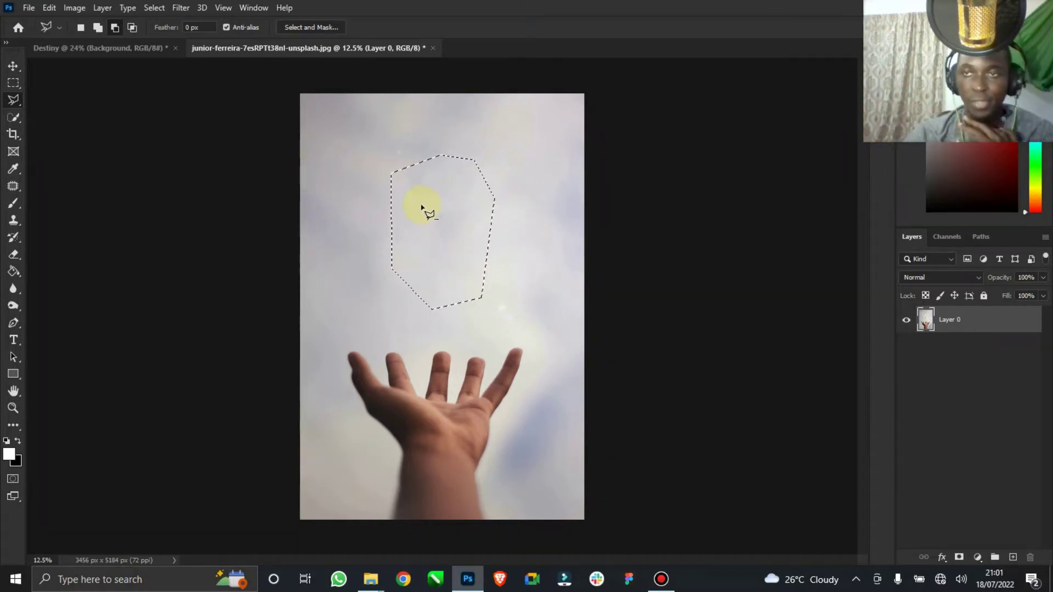
- Clear the light bulb selection and select the hand automatically with Select Subject
right_click(436, 213)
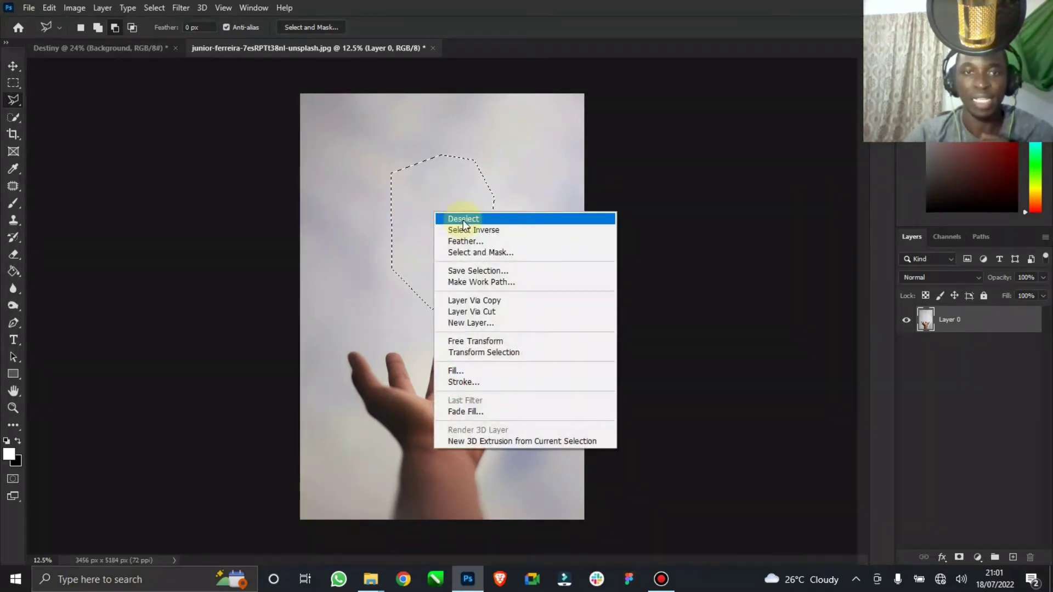
left_click(462, 221)
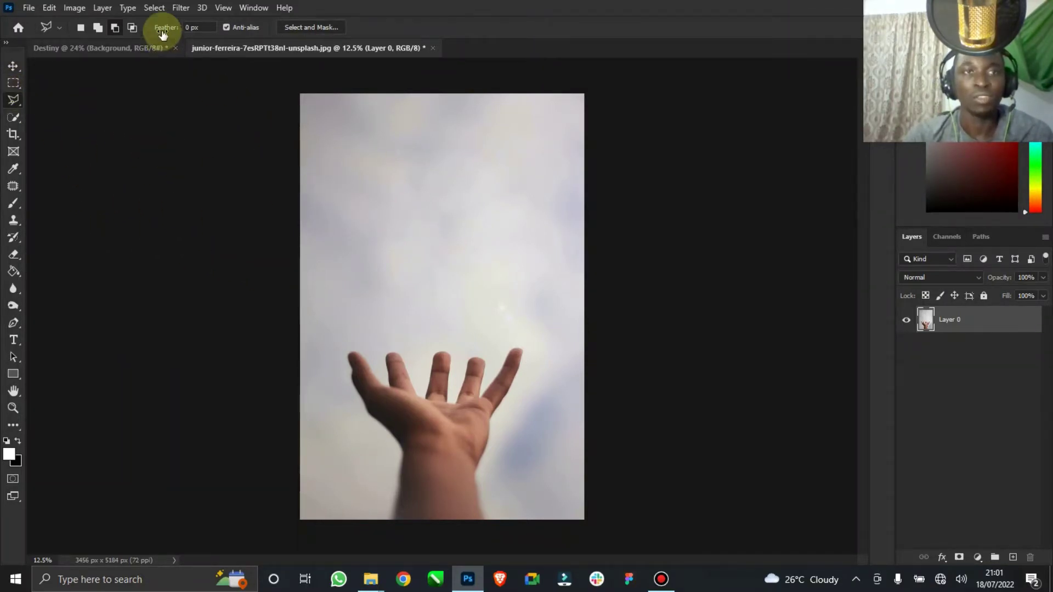
left_click(160, 11)
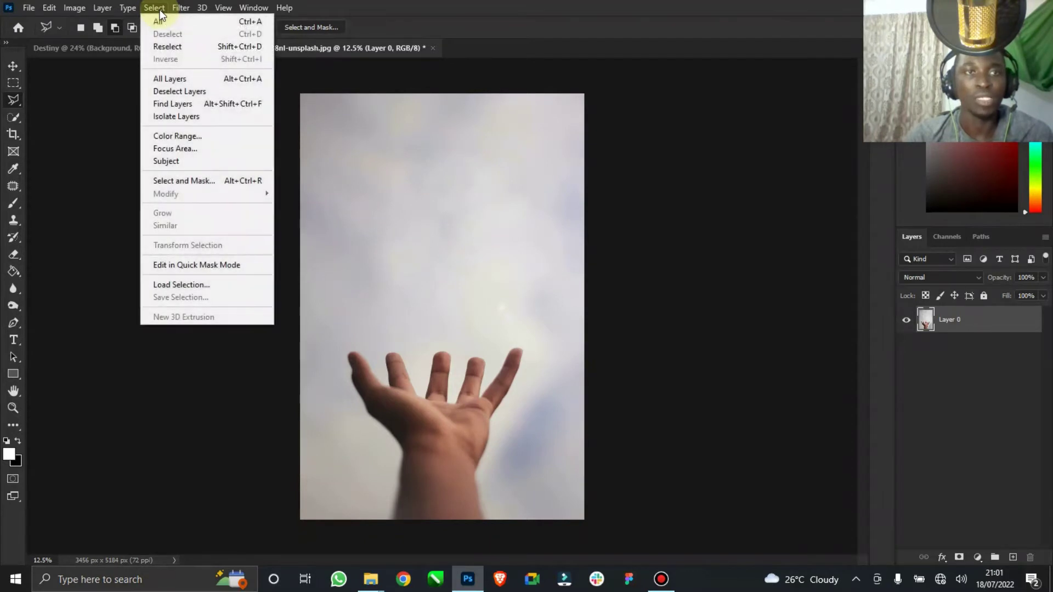
left_click(171, 162)
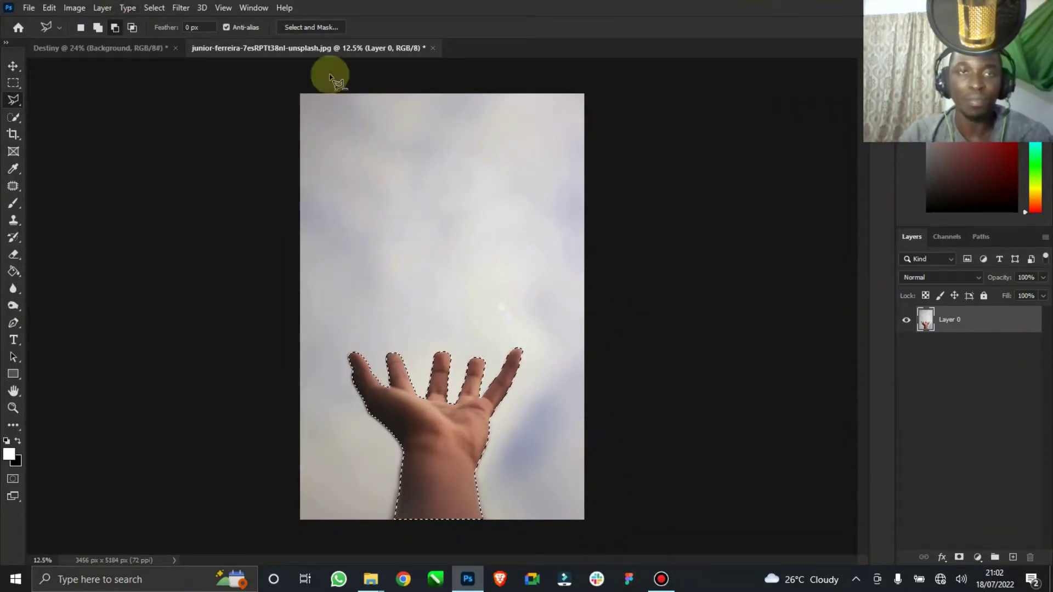
- Refine the hand selection in Select and Mask, keeping Smart Radius on and setting Contrast to 18%
left_click(327, 28)
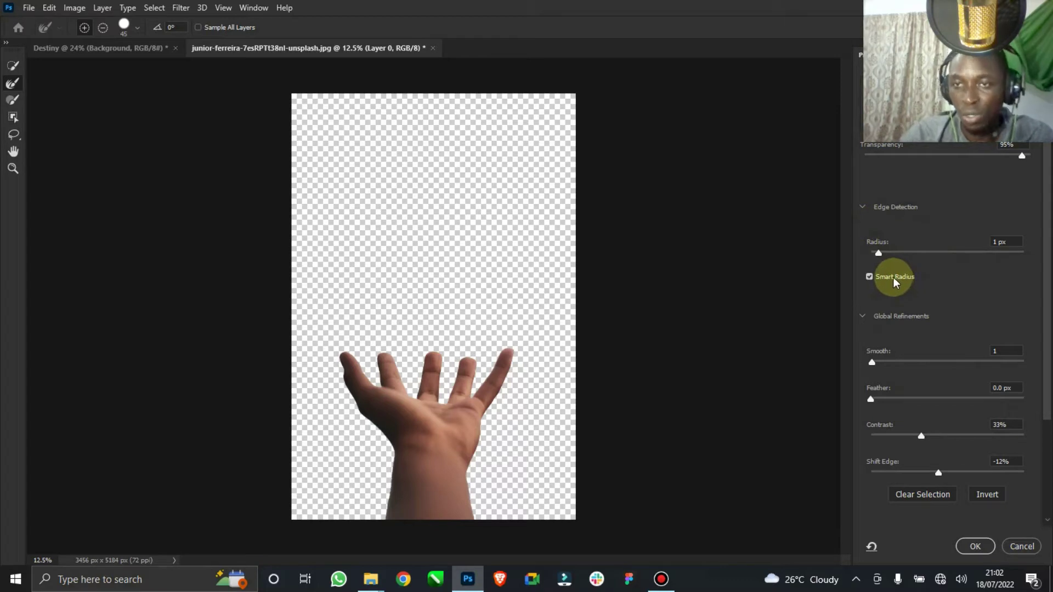
left_click(868, 282)
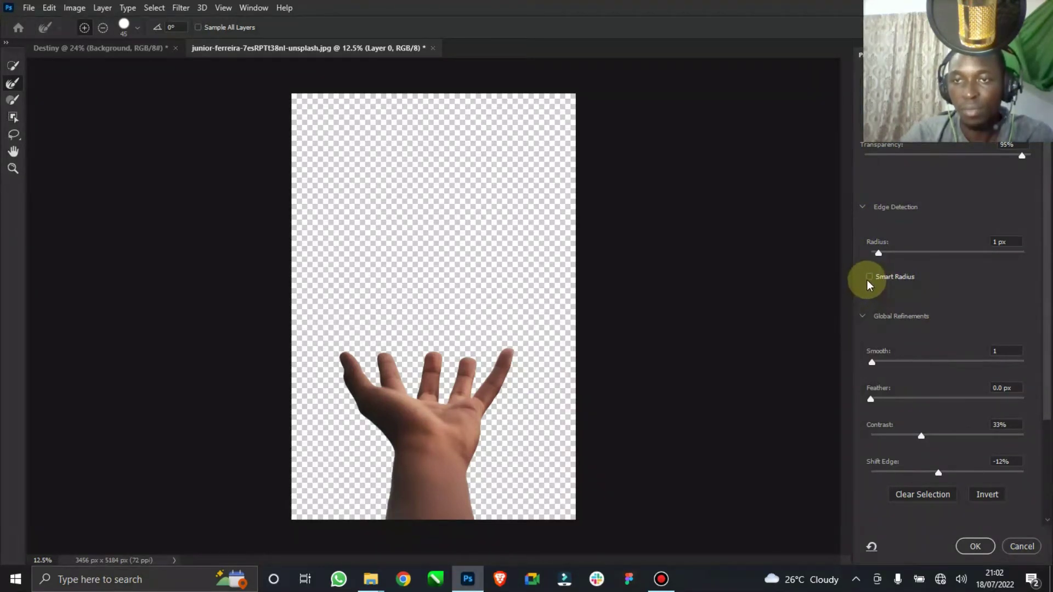
left_click(869, 280)
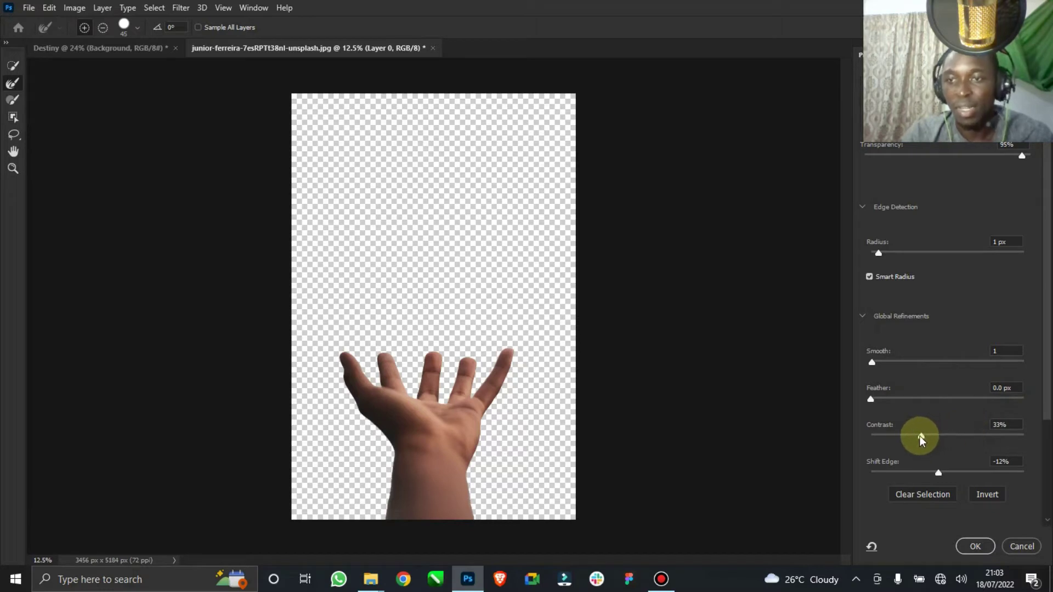
left_click_drag(921, 438, 874, 439)
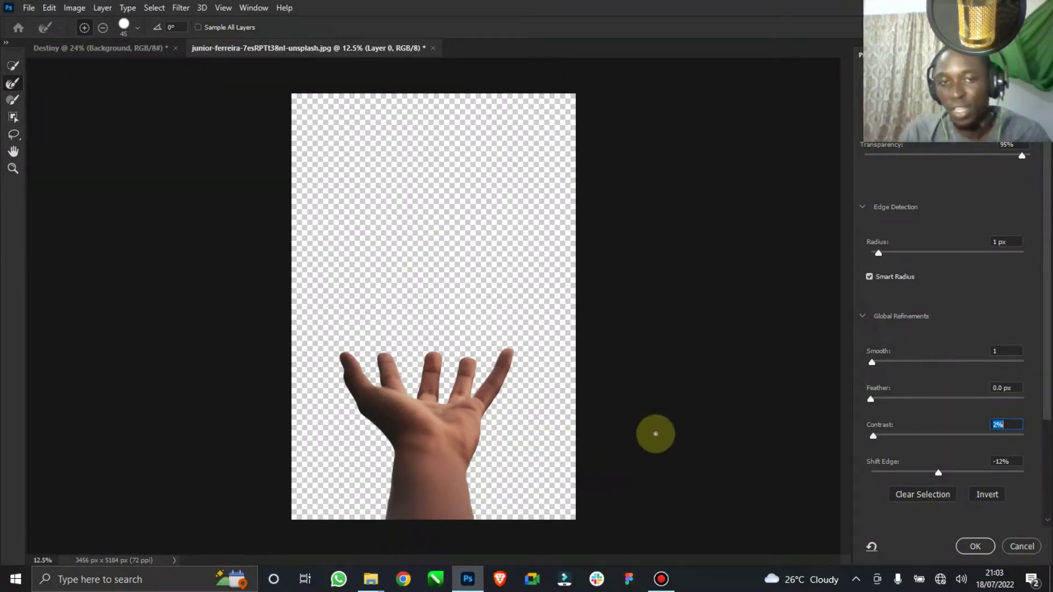
left_click_drag(886, 433, 902, 439)
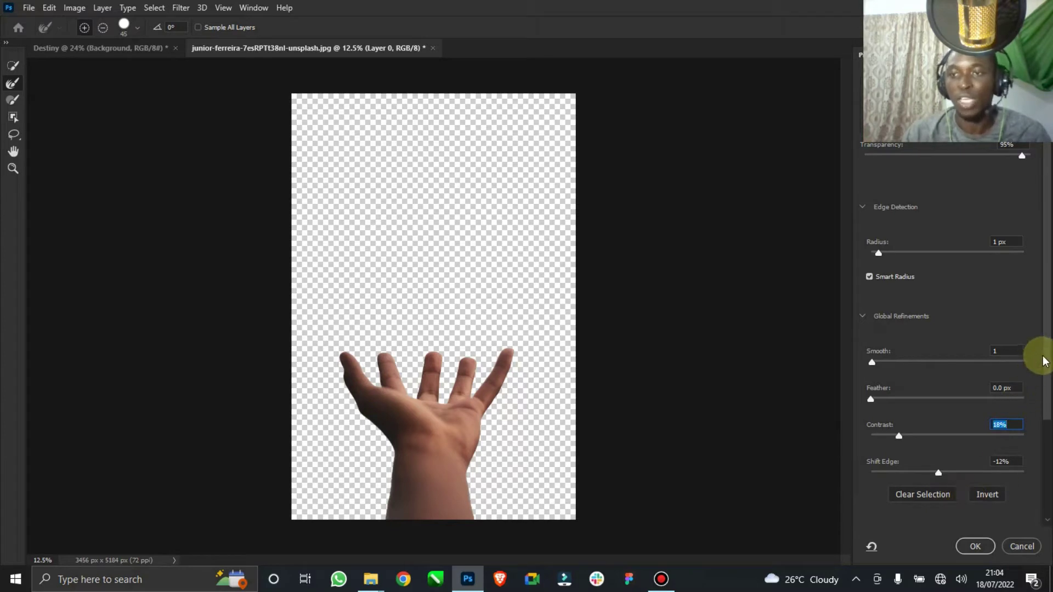
- Enable Decontaminate Colors and output the refined hand selection to a New Layer with Layer Mask
left_click_drag(1045, 349, 1045, 456)
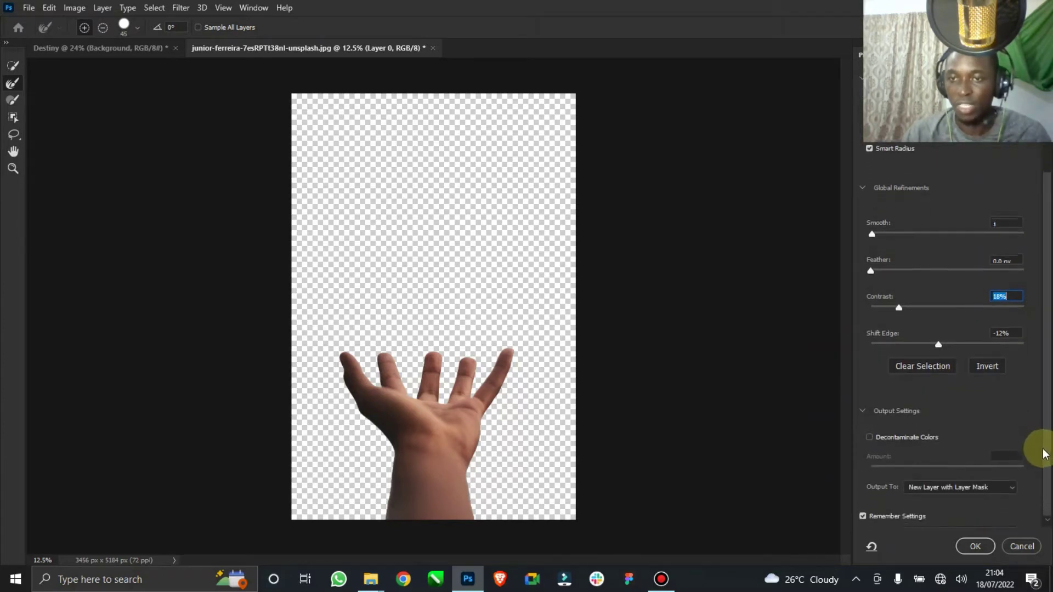
left_click(900, 437)
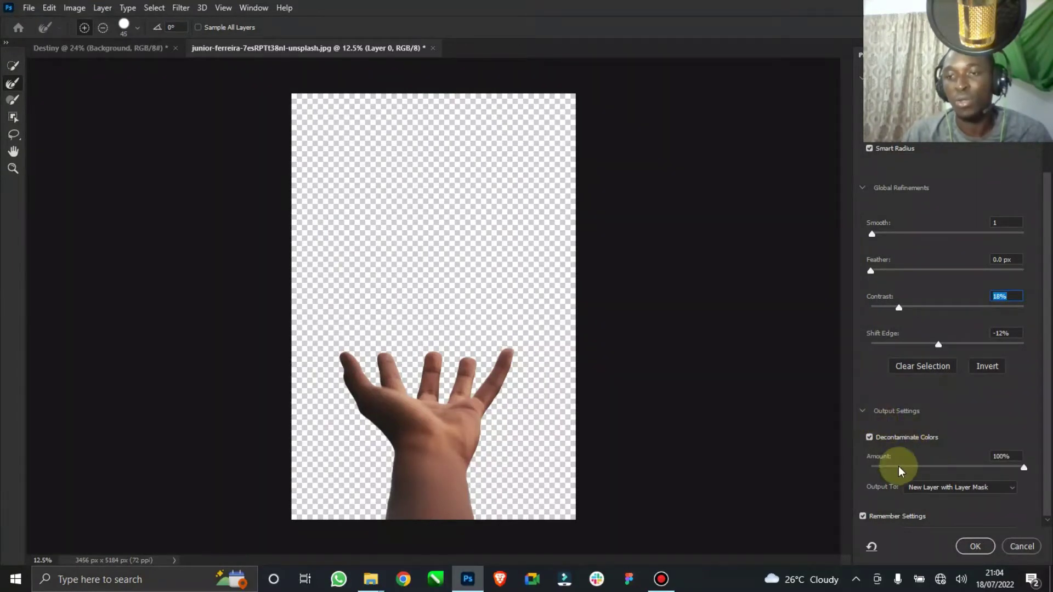
left_click(963, 487)
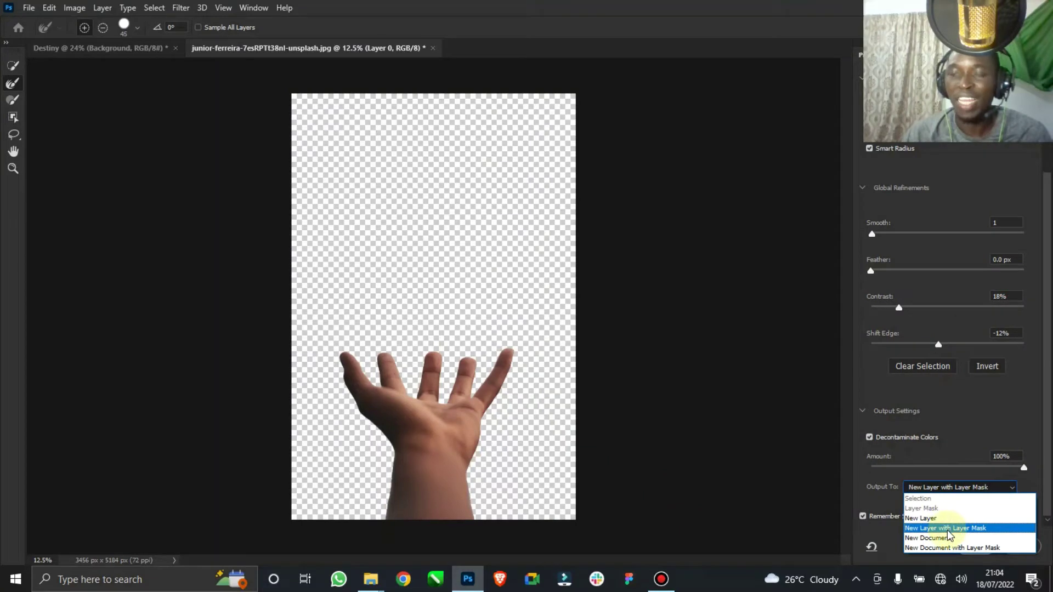
left_click(948, 529)
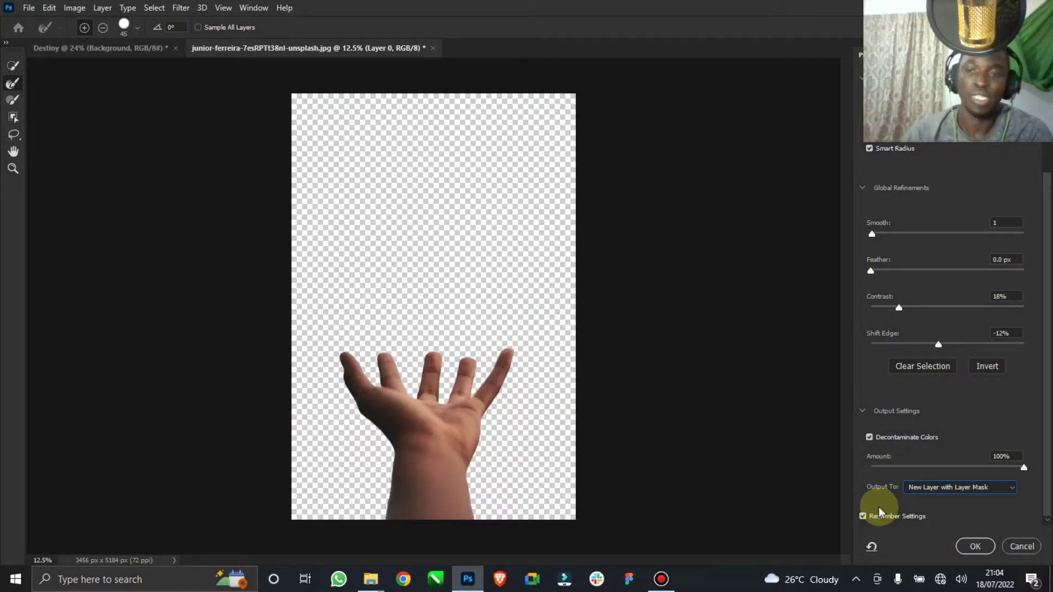
left_click(975, 546)
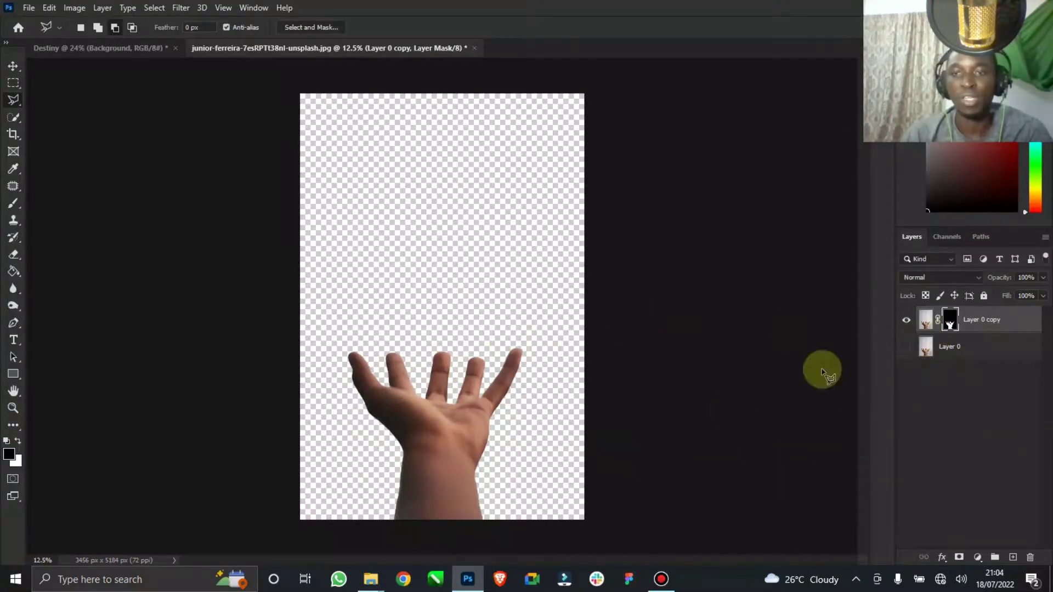
- Apply the layer mask of Layer 0 copy permanently to the cut-out hand
left_click(905, 347)
left_click(907, 346)
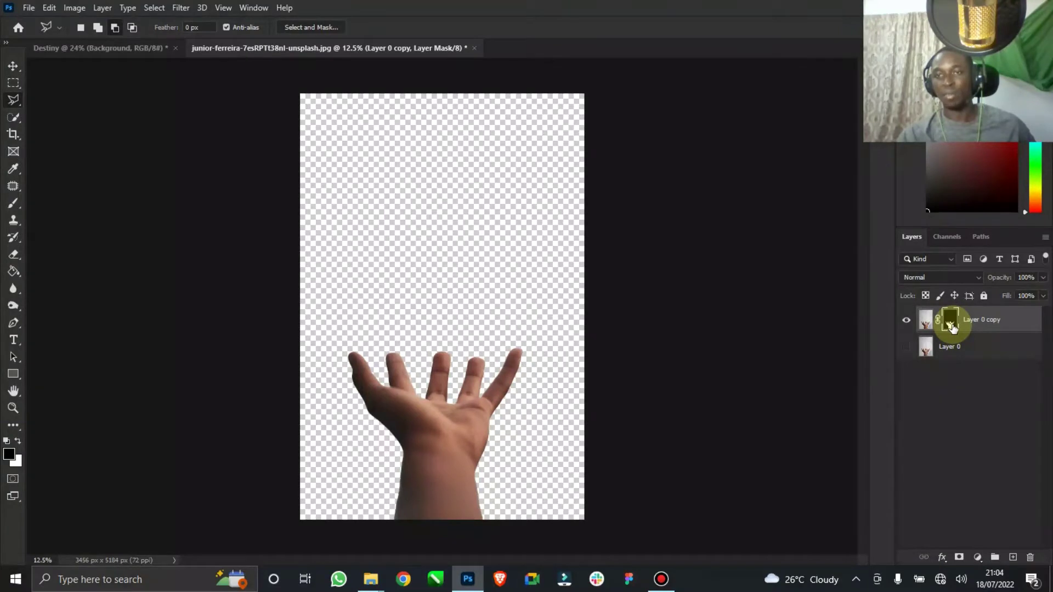
right_click(951, 327)
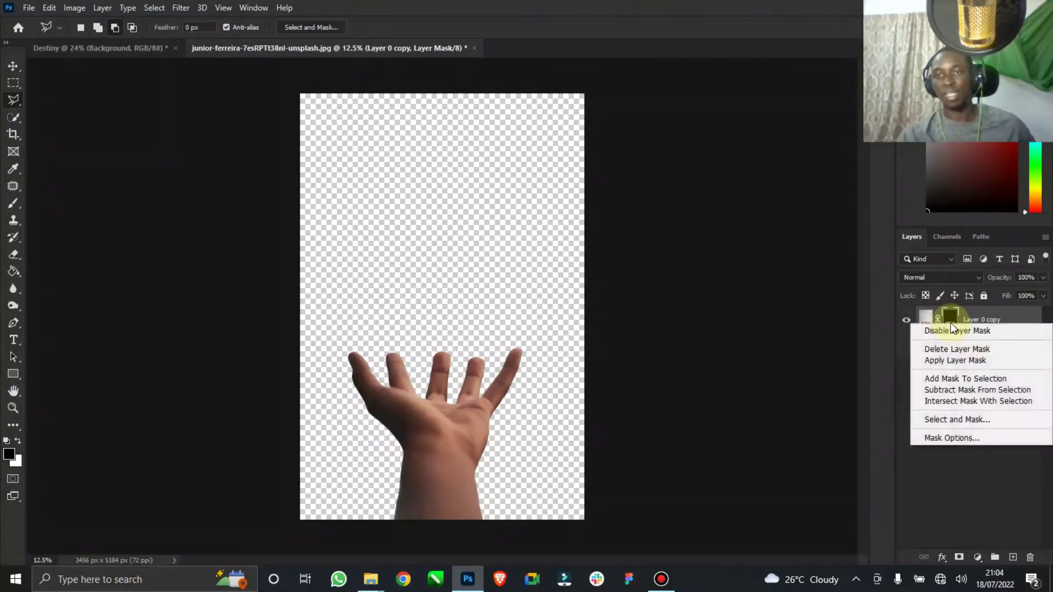
left_click(957, 361)
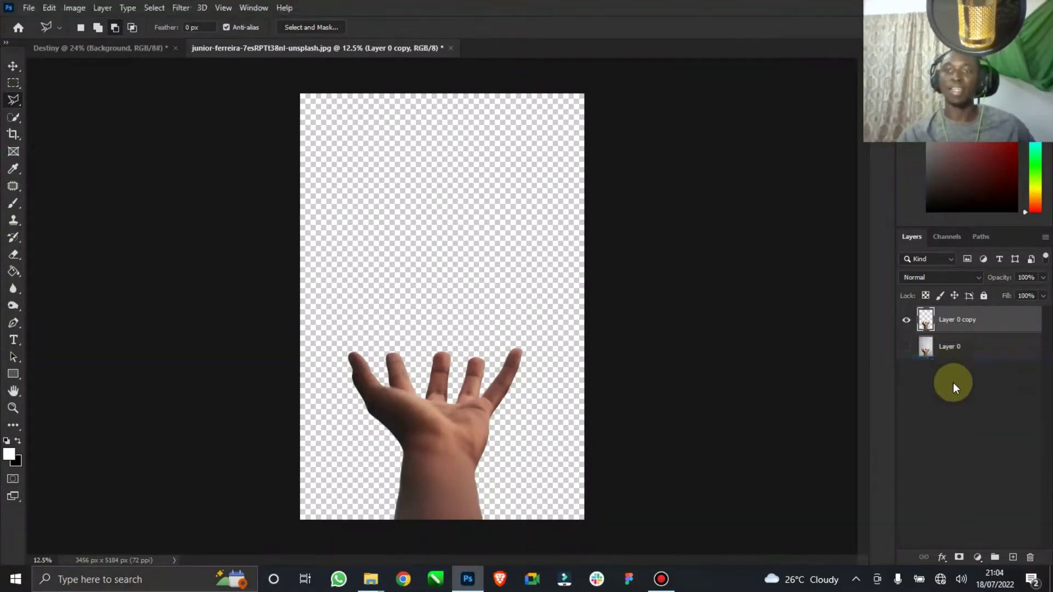
- Transfer the cut-out hand layer into the Destiny document with the Move tool
left_click(13, 65)
left_click_drag(488, 418, 460, 346)
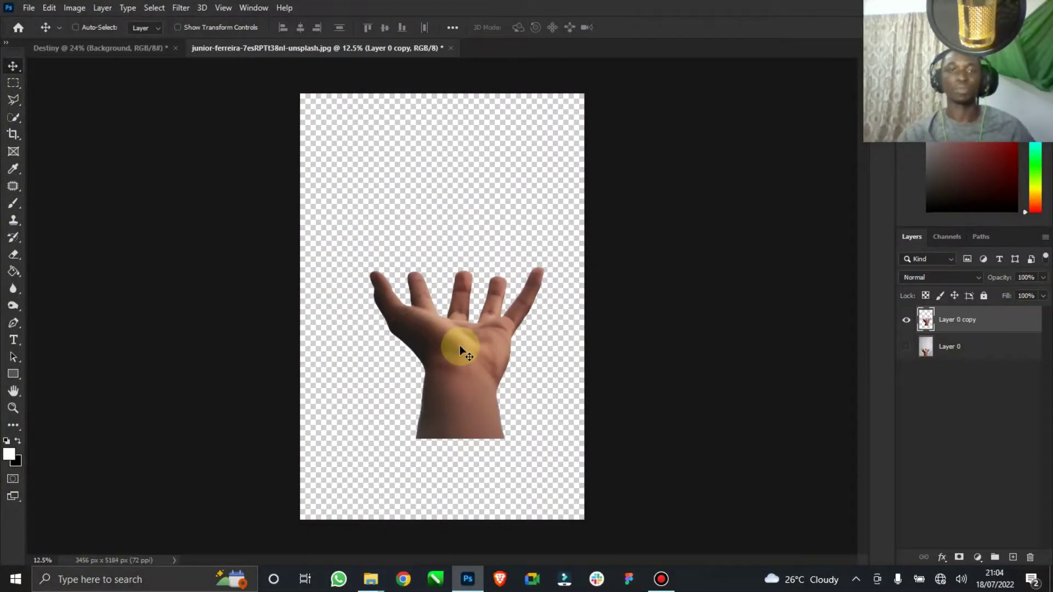
left_click_drag(460, 346, 427, 368)
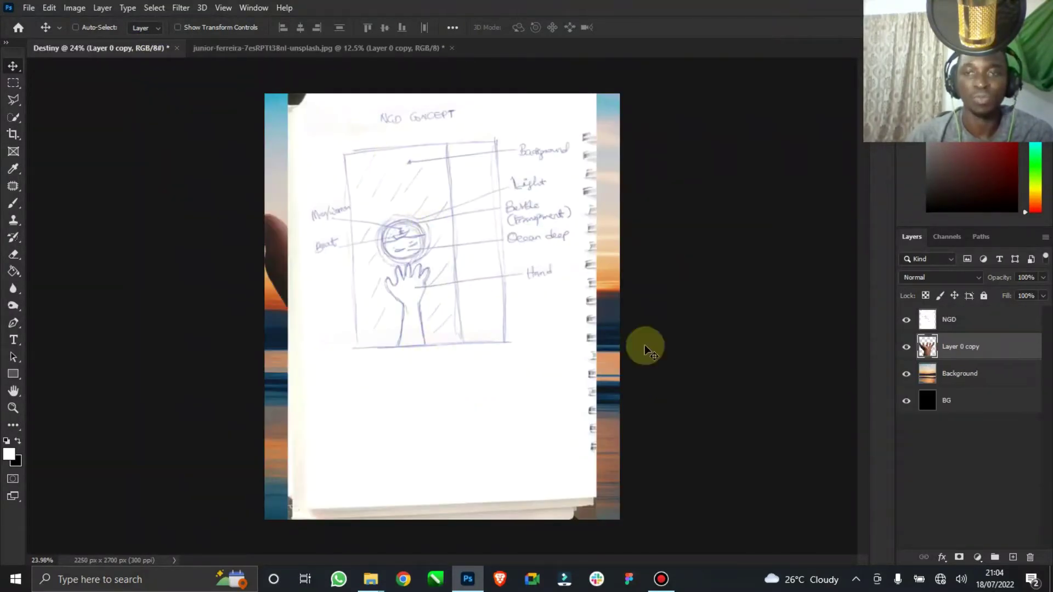
- Hide the NGD sketch layer and move the hand layer so the whole hand fits on the canvas
left_click(914, 325)
left_click(906, 320)
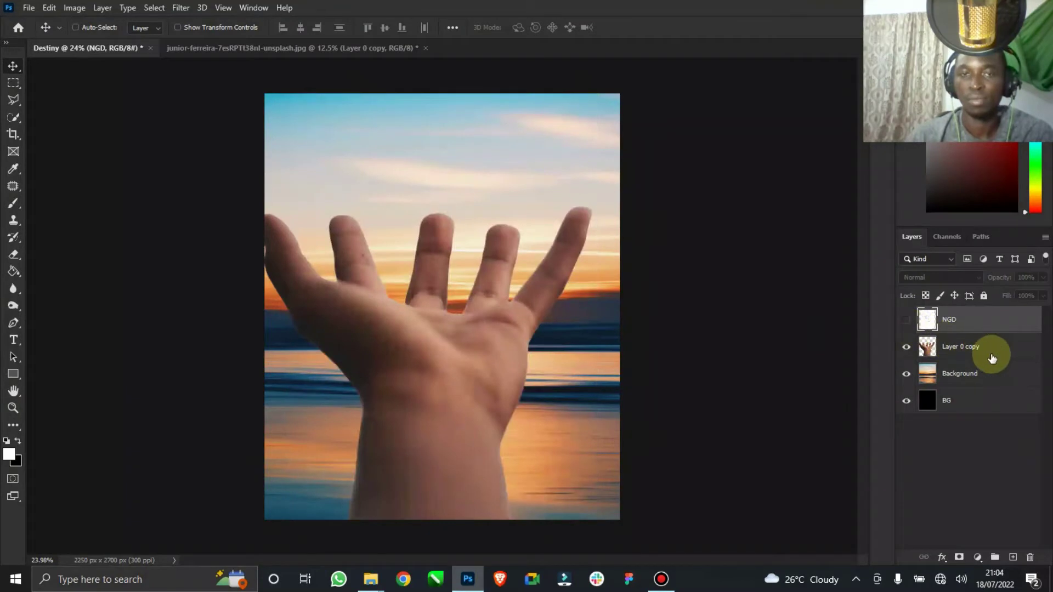
left_click(992, 358)
mouse_move(386, 285)
left_mouse_down()
mouse_move(415, 257)
mouse_move(404, 277)
left_mouse_up()
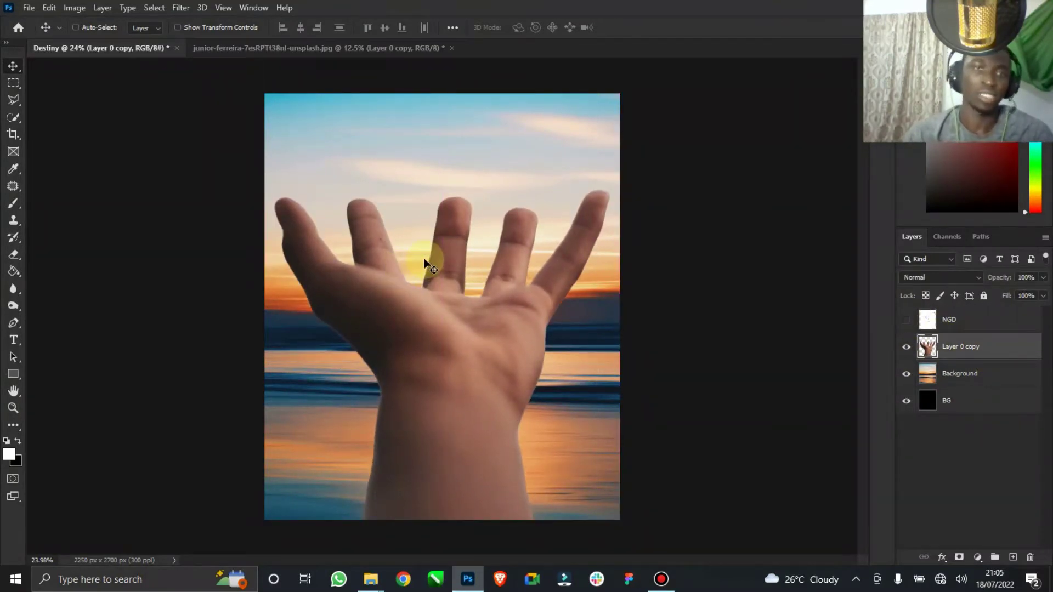
- Scale the hand to slightly over half its size and centre it with the wrist at the canvas's lower edge
left_click(211, 27)
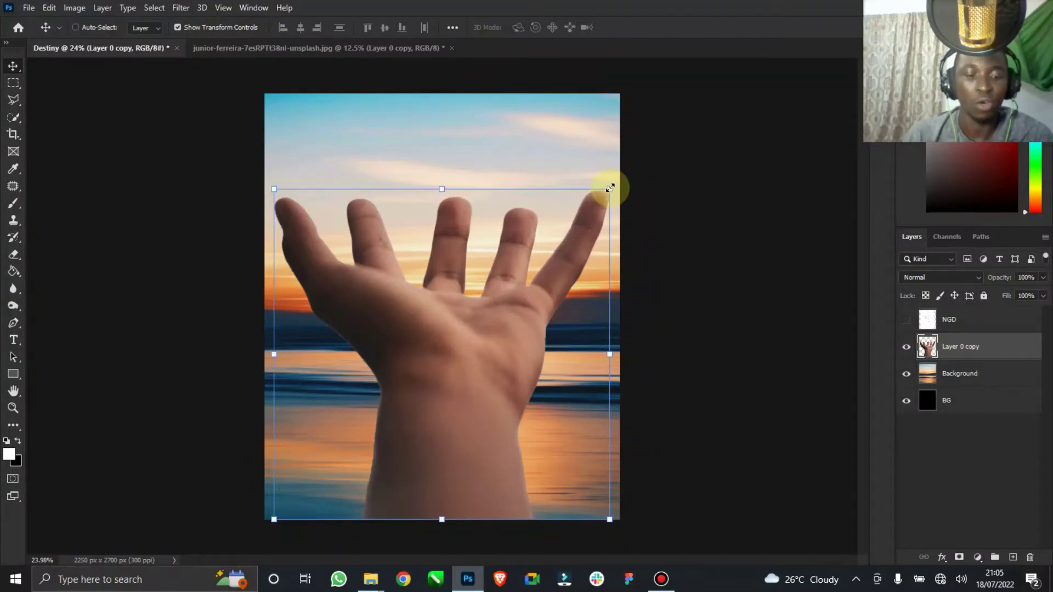
left_click_drag(609, 188, 522, 272)
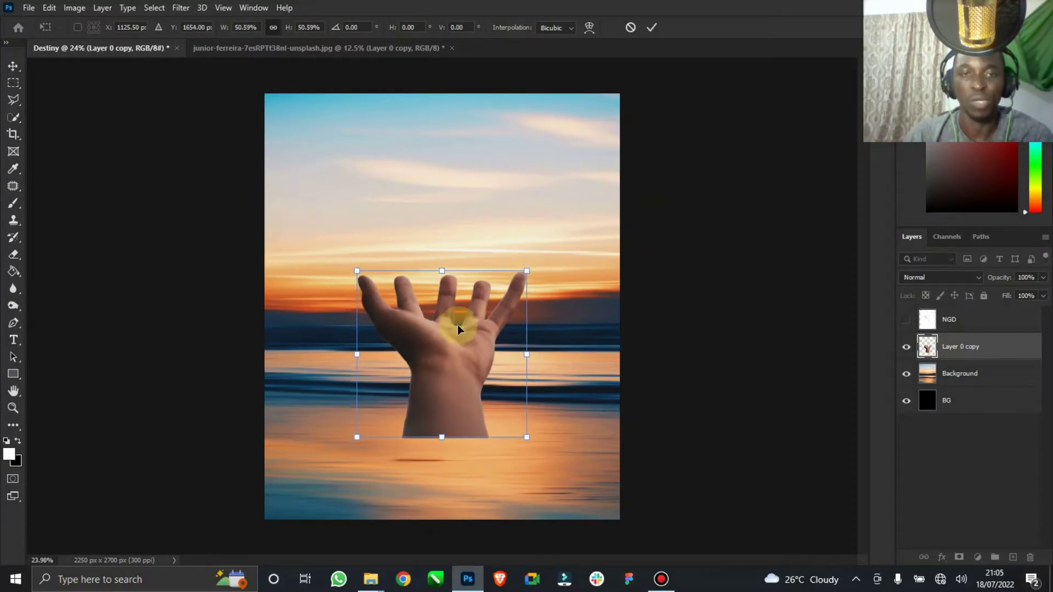
left_click_drag(456, 337, 442, 427)
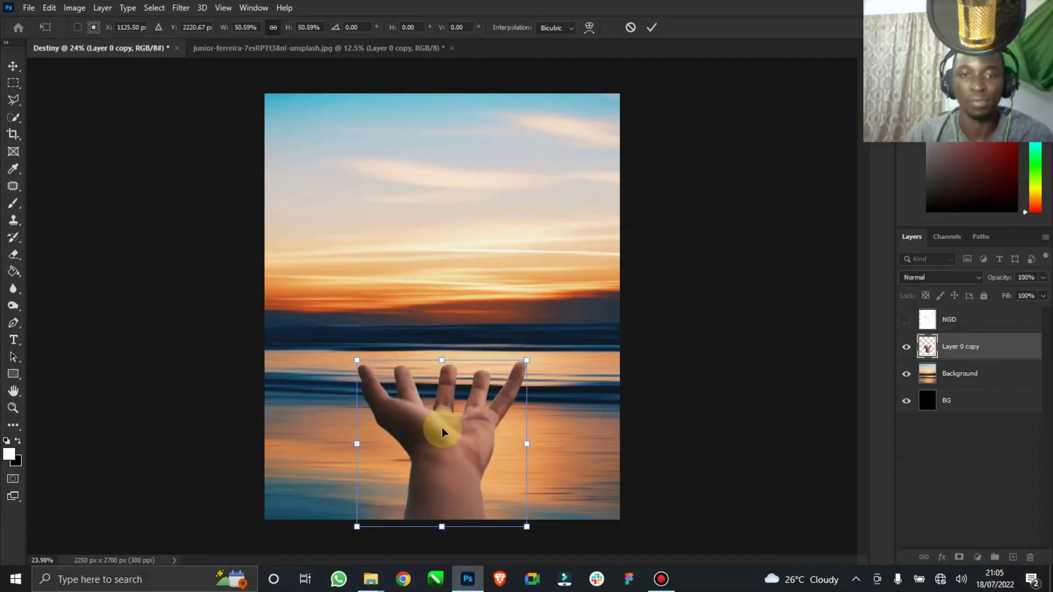
left_click_drag(526, 360, 526, 353)
mouse_move(494, 397)
left_mouse_down()
mouse_move(497, 381)
mouse_move(488, 384)
left_mouse_up()
left_click(651, 27)
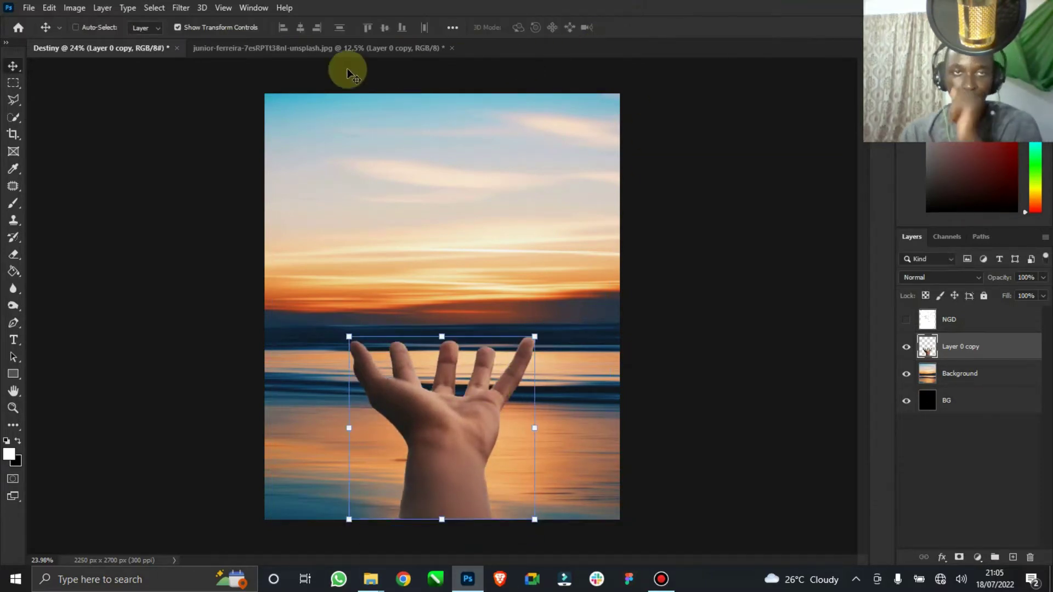
left_click(178, 27)
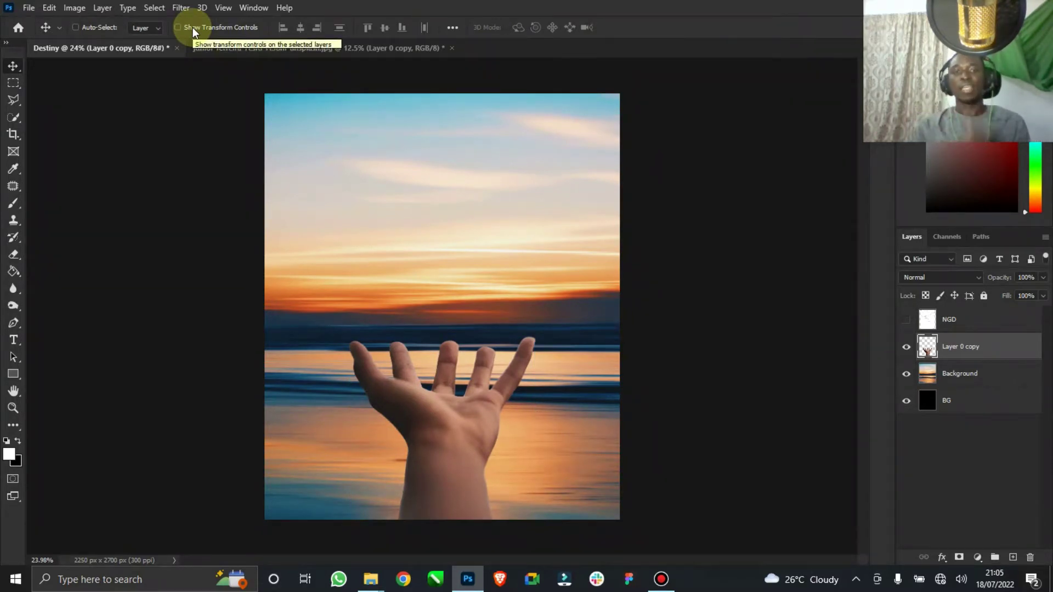
- Check the NGD sketch, close the hand photo document without saving, and hide the sketch layer again
left_click(906, 321)
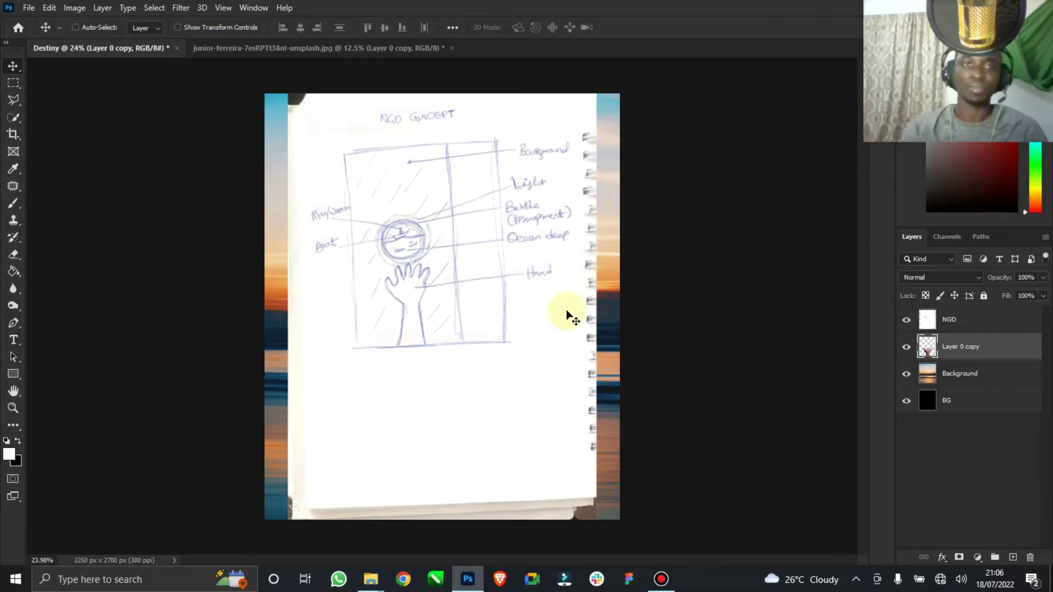
left_click(451, 48)
left_click(522, 220)
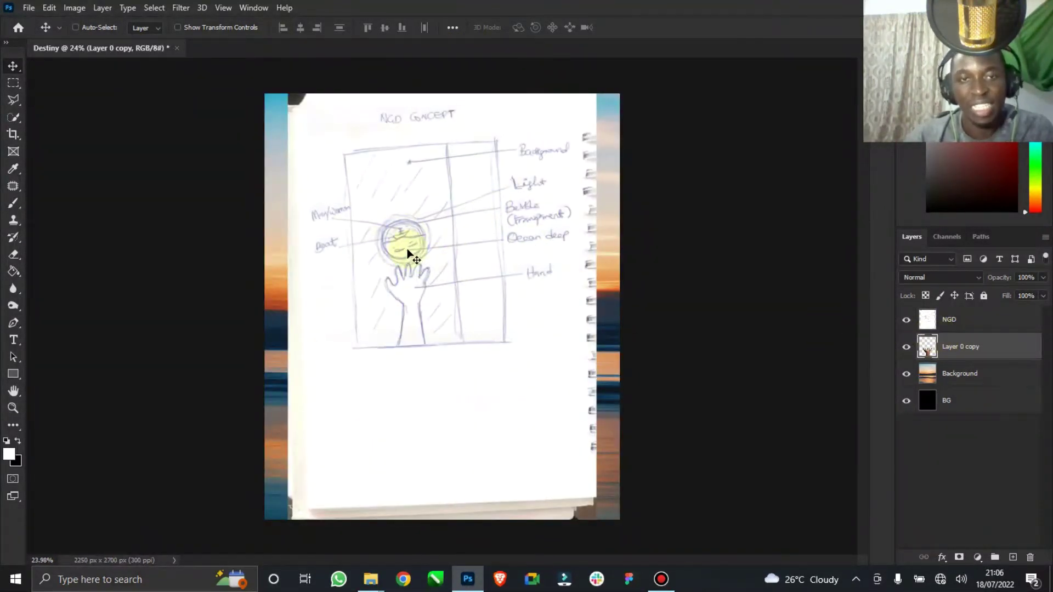
left_click(906, 320)
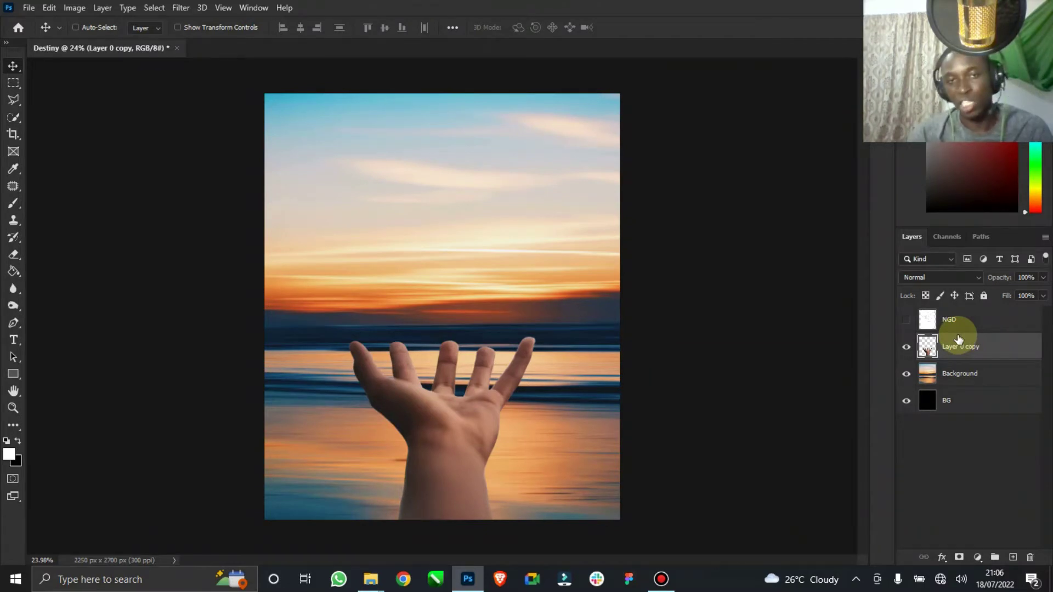
- Place the bubble image pngwing.com (6) from the NGD Photoshop folder into the Destiny document
mouse_move(368, 587)
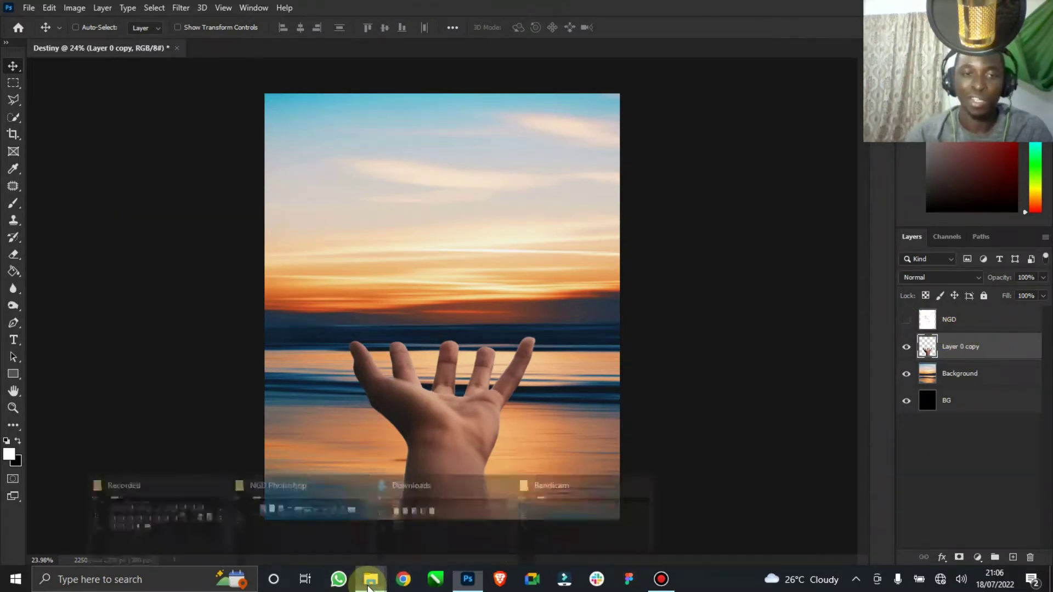
left_click(318, 535)
left_click_drag(843, 106, 786, 179)
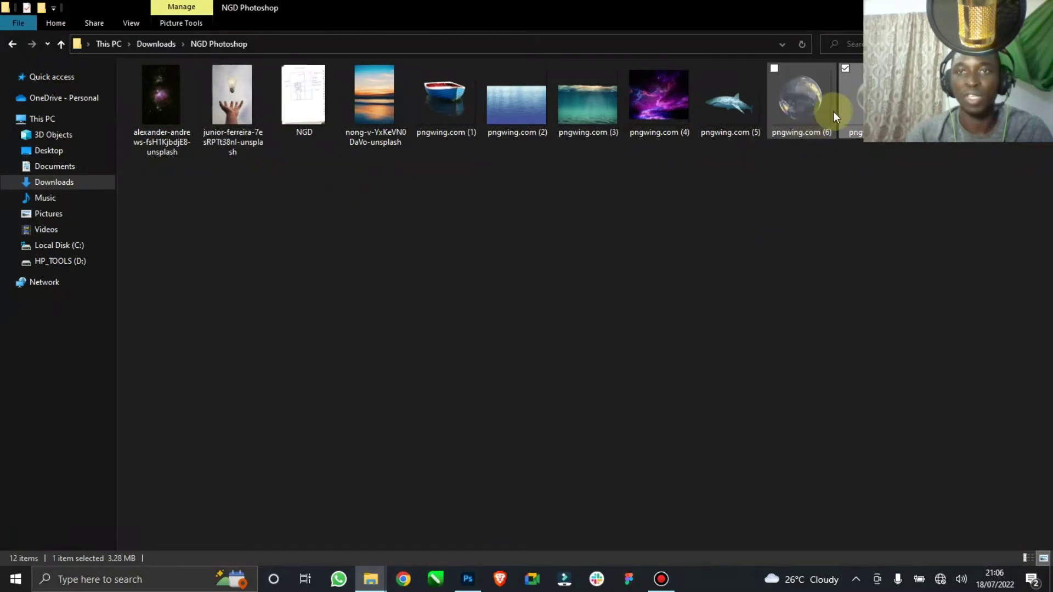
left_click_drag(798, 108, 441, 296)
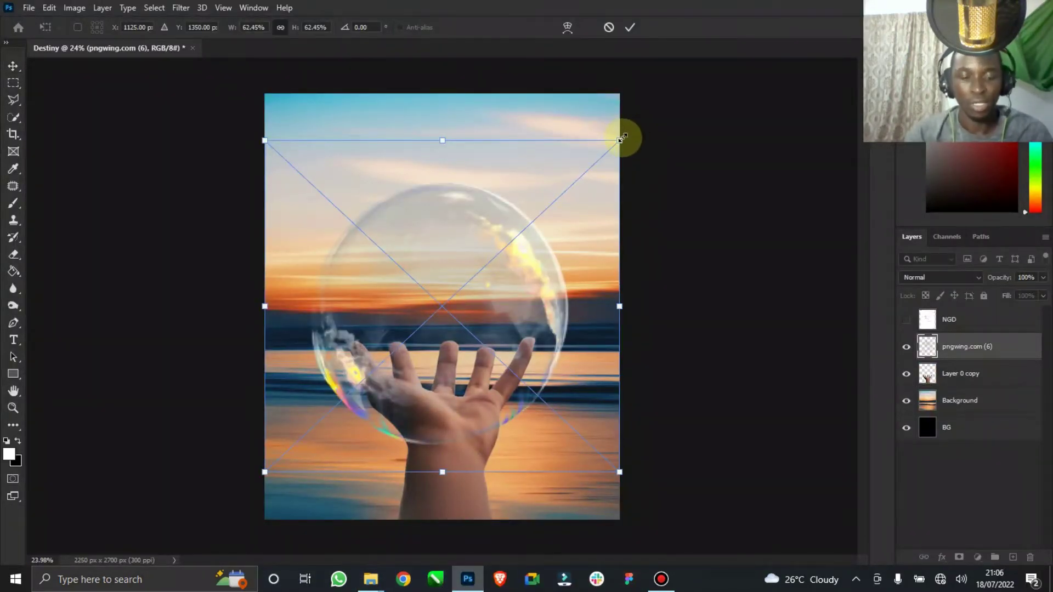
- Scale the bubble to about 42% and position it centred just above the hand's fingertips
left_click_drag(621, 139, 562, 193)
left_click_drag(502, 289, 505, 253)
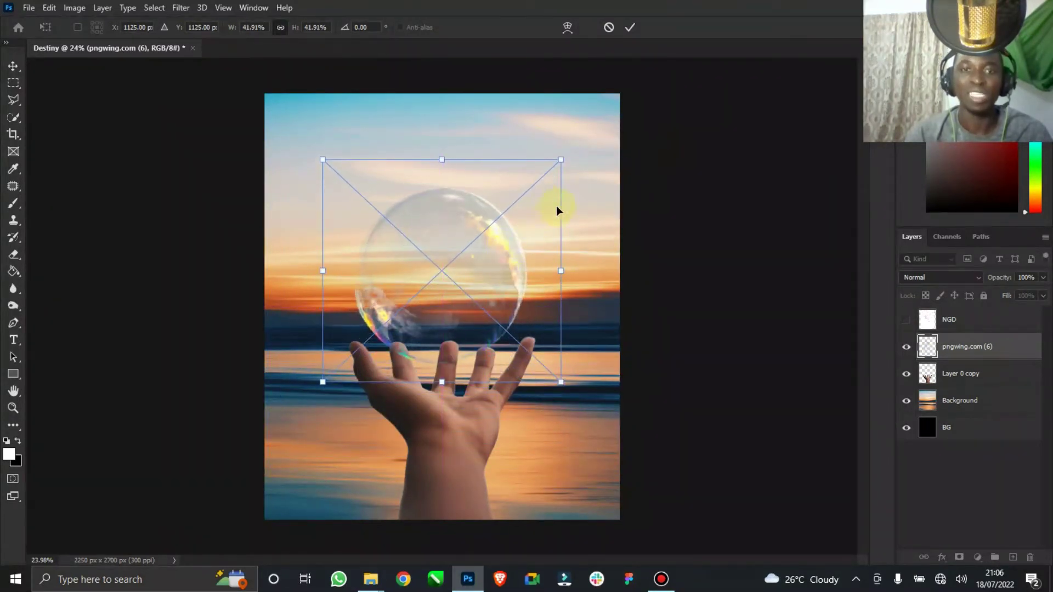
mouse_move(564, 158)
left_mouse_down()
mouse_move(557, 165)
mouse_move(563, 156)
left_mouse_up()
left_click(630, 27)
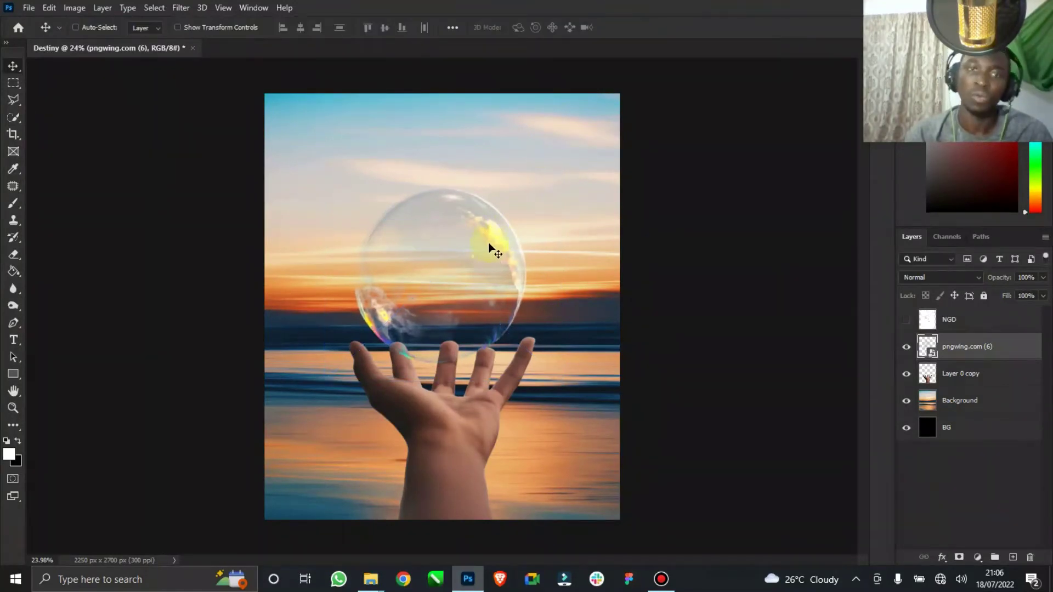
mouse_move(486, 250)
left_mouse_down()
mouse_move(481, 235)
mouse_move(471, 242)
left_mouse_up()
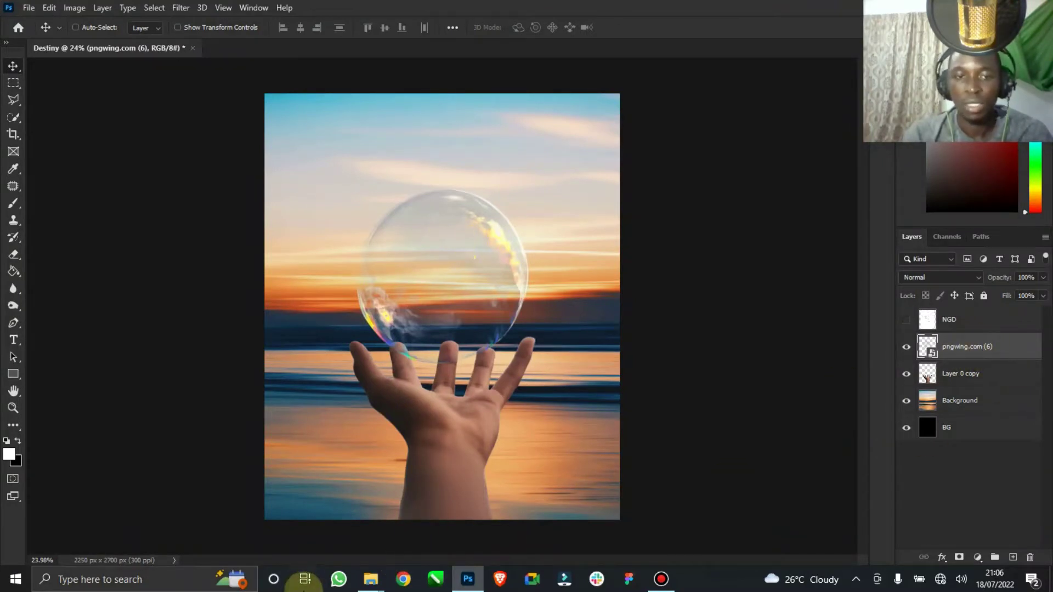
mouse_move(371, 579)
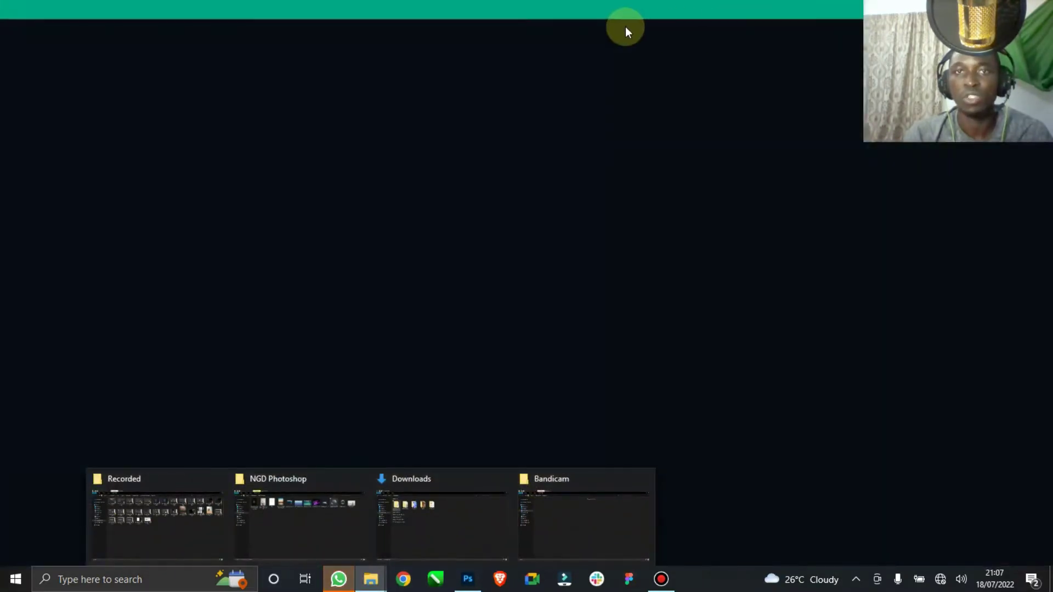
double_click(628, 30)
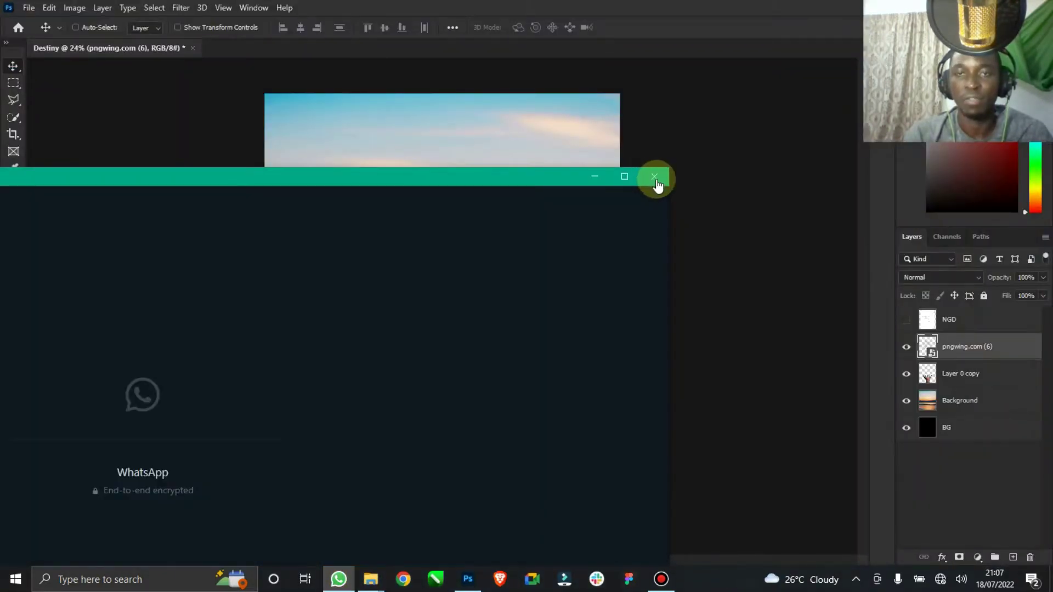
left_click(655, 177)
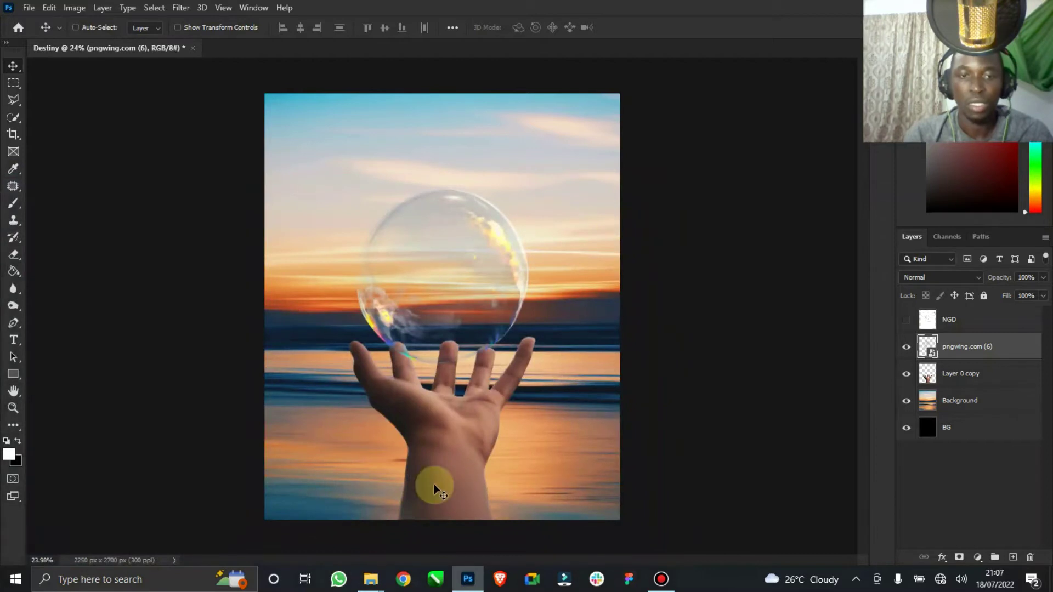
- Place the pngwing.com bubble image from the NGD Photoshop folder, scale it down and position it over the first bubble
mouse_move(382, 580)
left_click(337, 550)
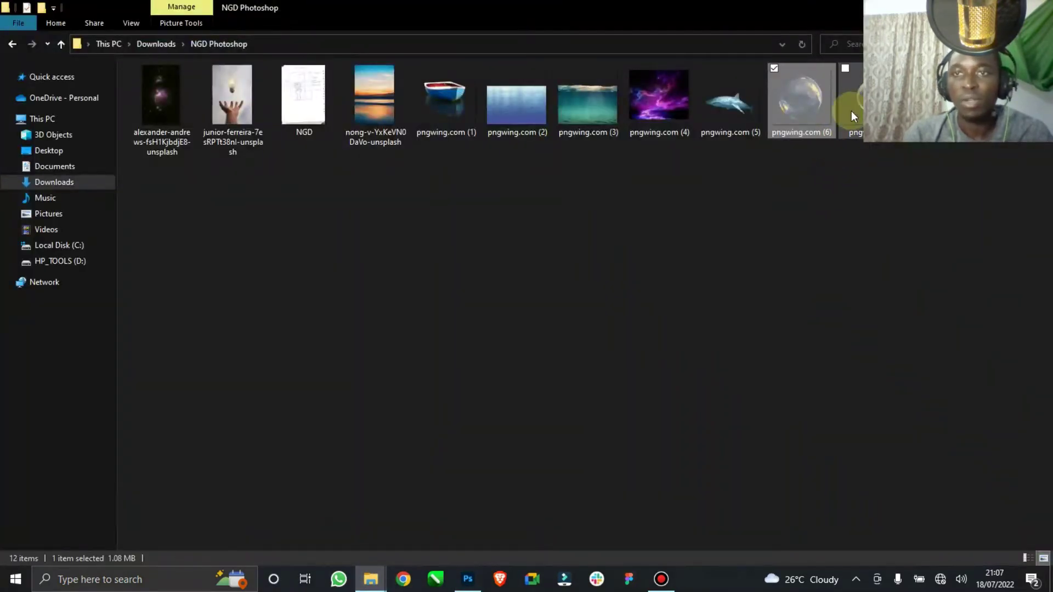
left_click_drag(851, 109, 425, 364)
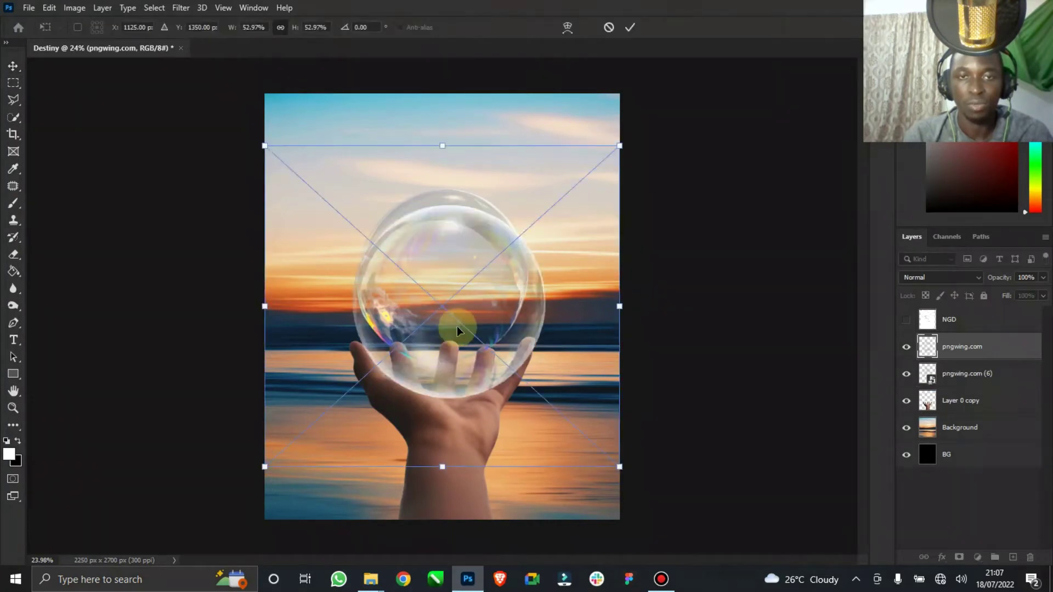
left_click_drag(620, 145, 596, 169)
left_click_drag(532, 292, 525, 262)
left_click(630, 28)
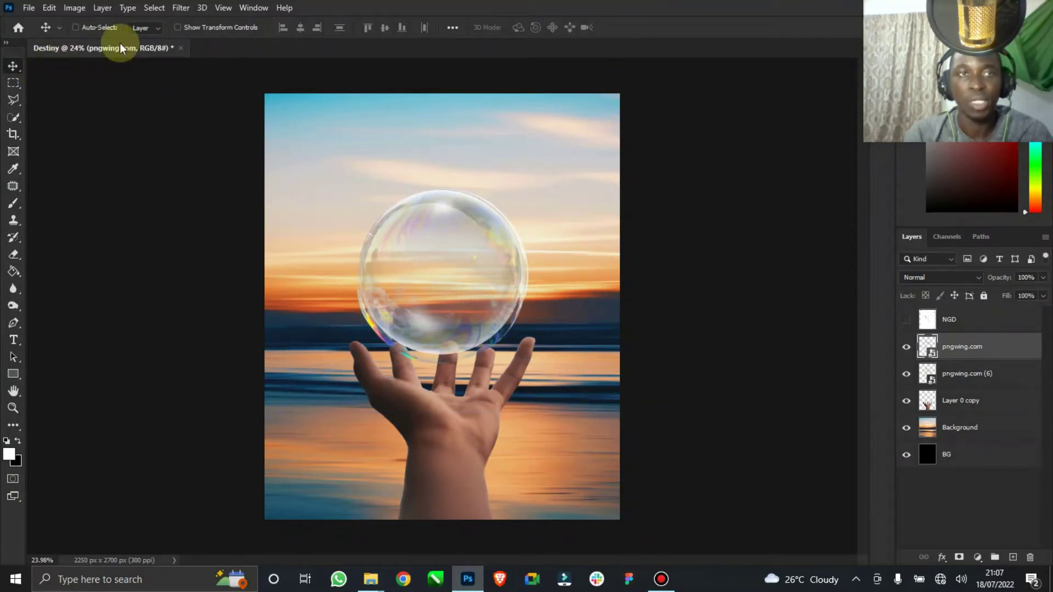
- Compare the two bubbles by toggling their layers, leaving pngwing.com shown and pngwing.com (6) hidden
left_click(906, 376)
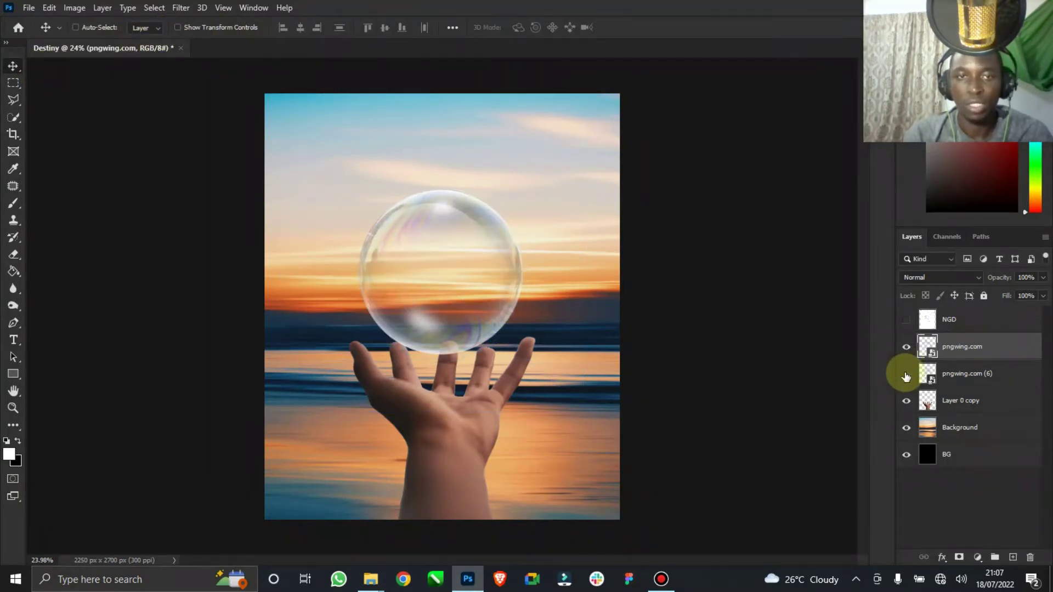
left_click(912, 350)
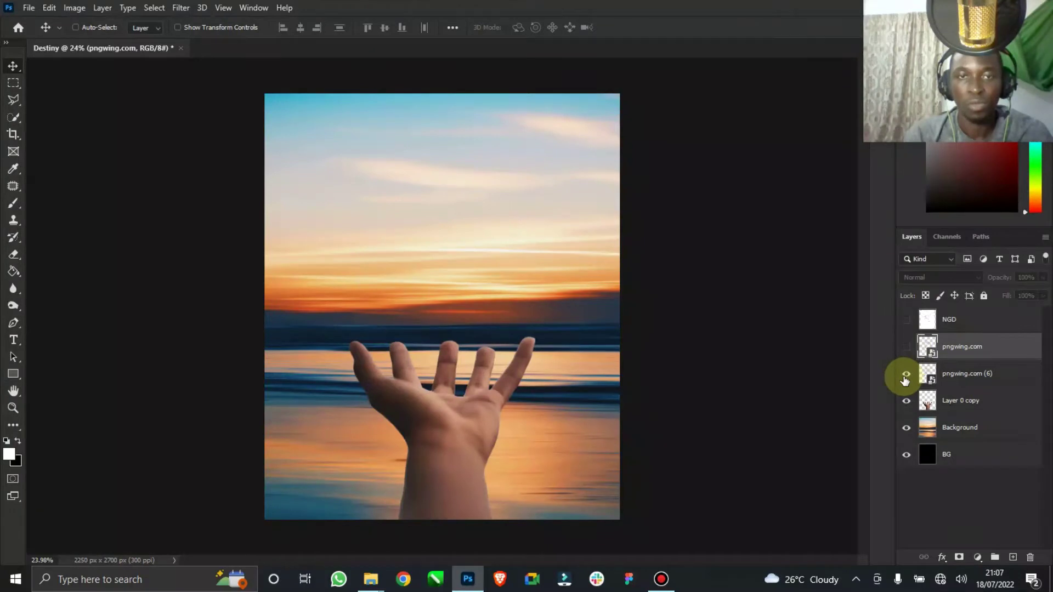
left_click(902, 376)
left_click(906, 348)
left_click(906, 376)
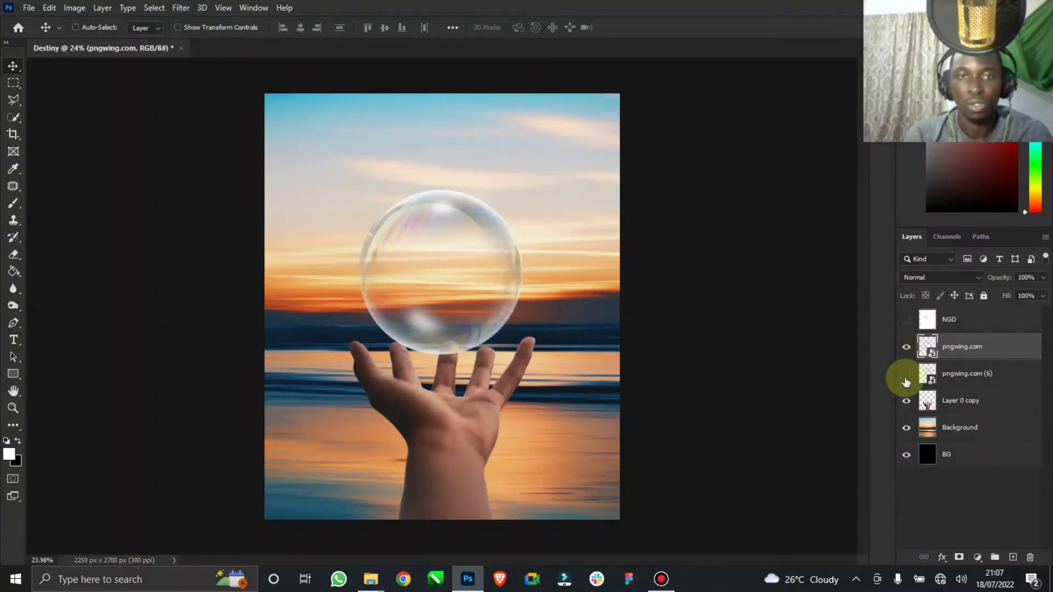
left_click(906, 347)
left_click(905, 373)
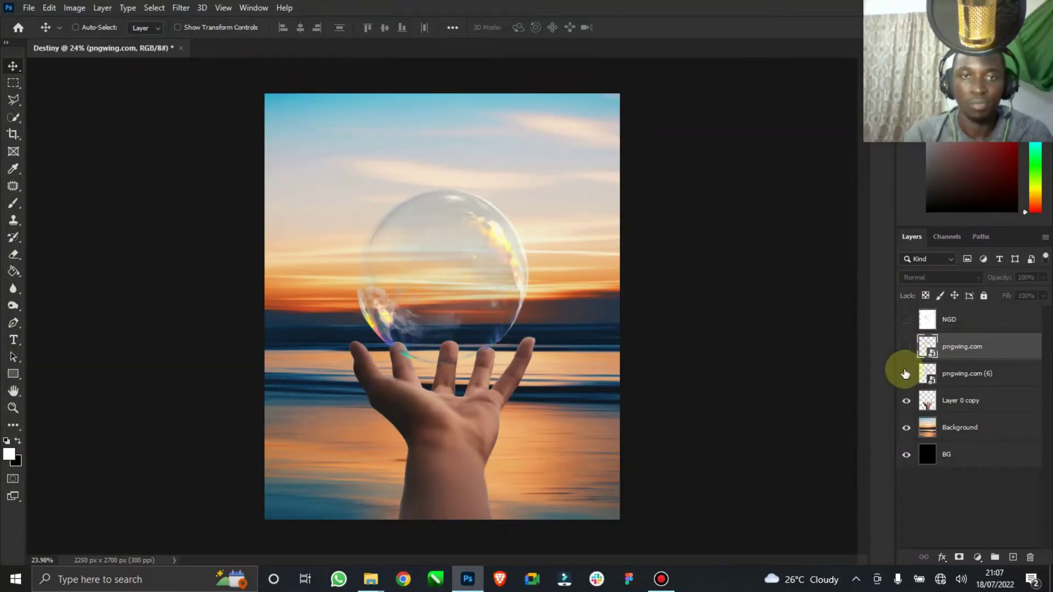
left_click(905, 376)
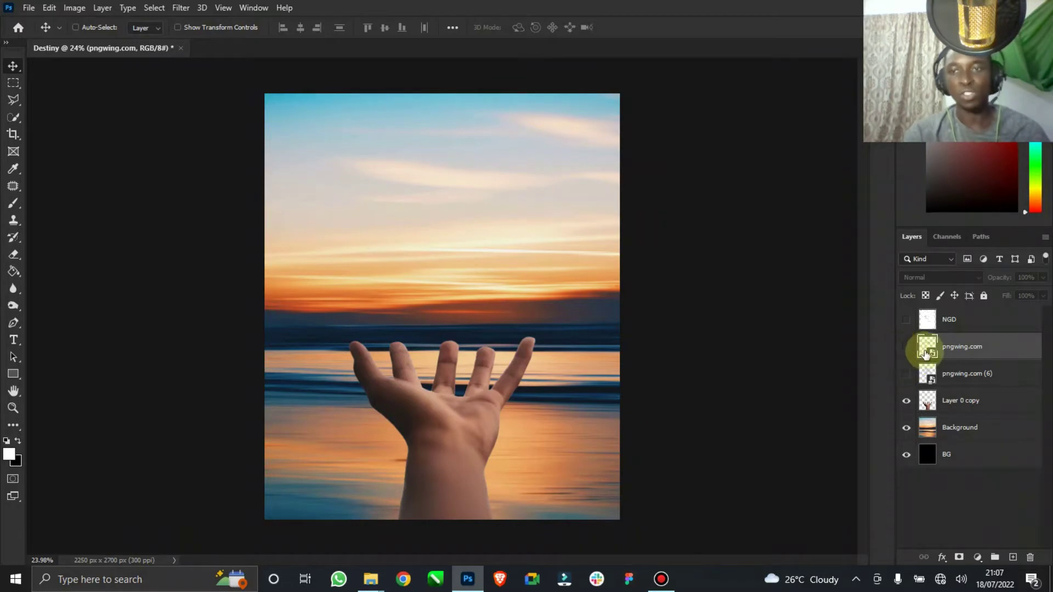
left_click(906, 349)
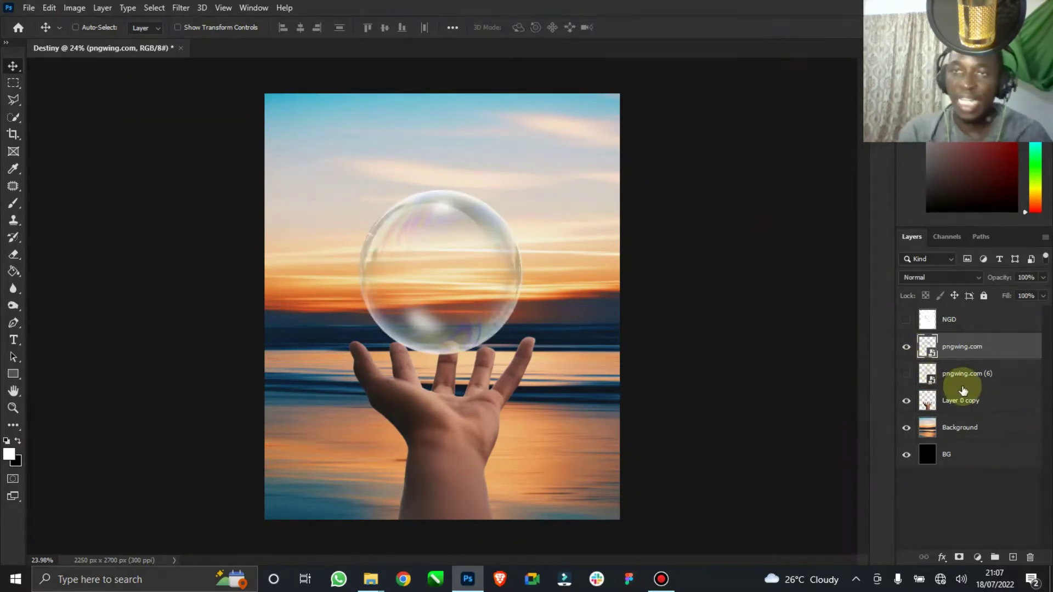
- Rename the layer Layer 0 copy as Hand and the pngwing.com layer as Bubble
double_click(960, 403)
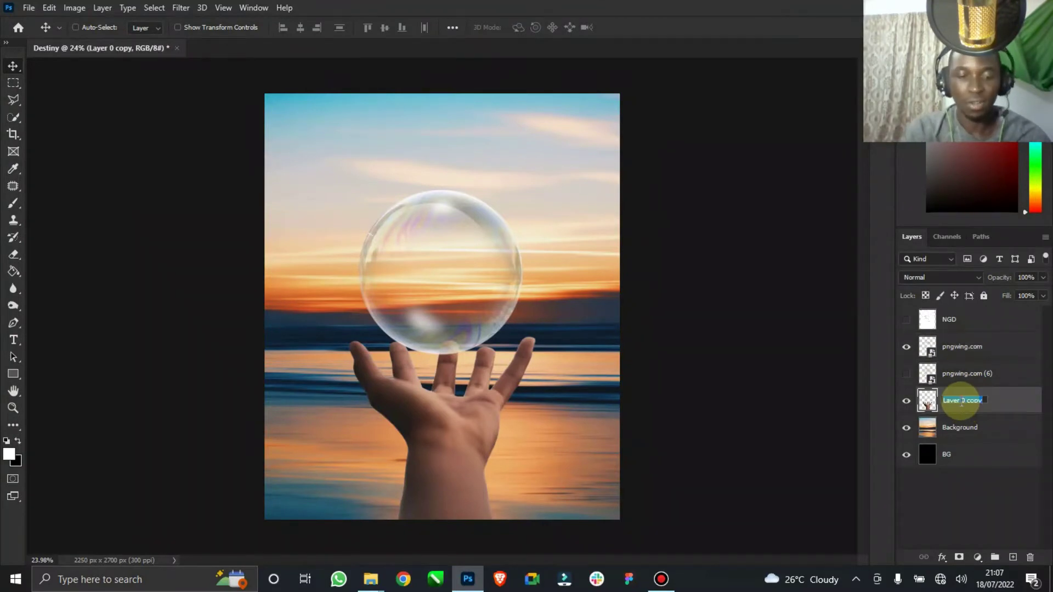
type("Hand")
key("Return")
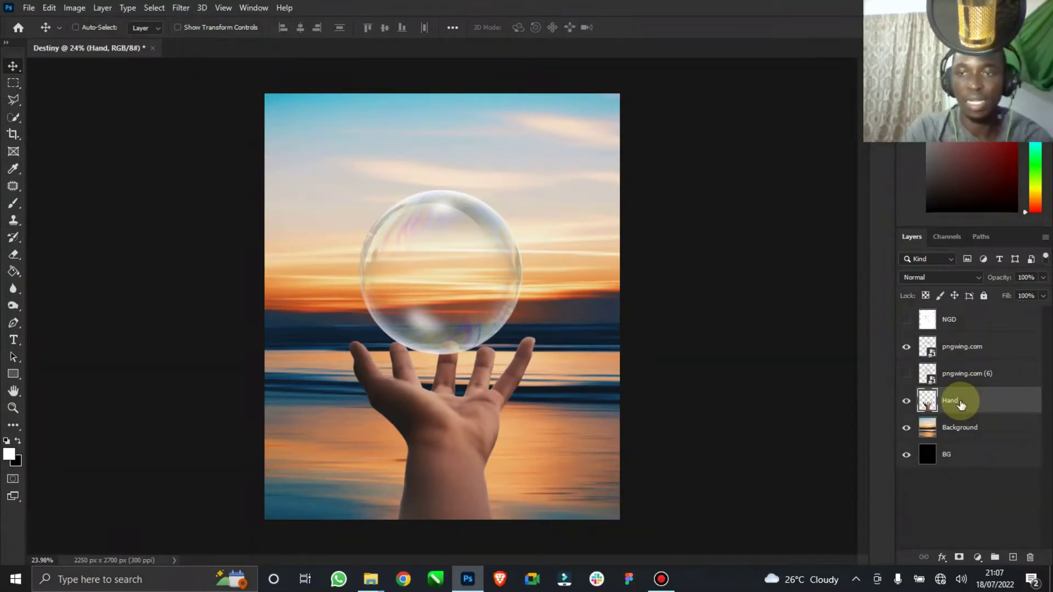
double_click(963, 348)
type("Bu")
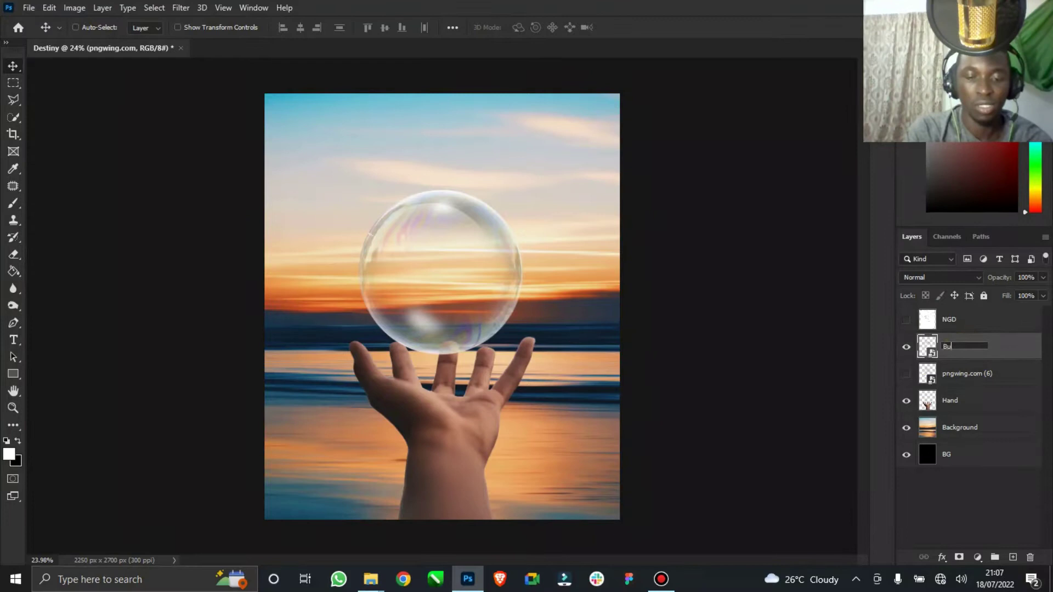
type("blle")
key("Return")
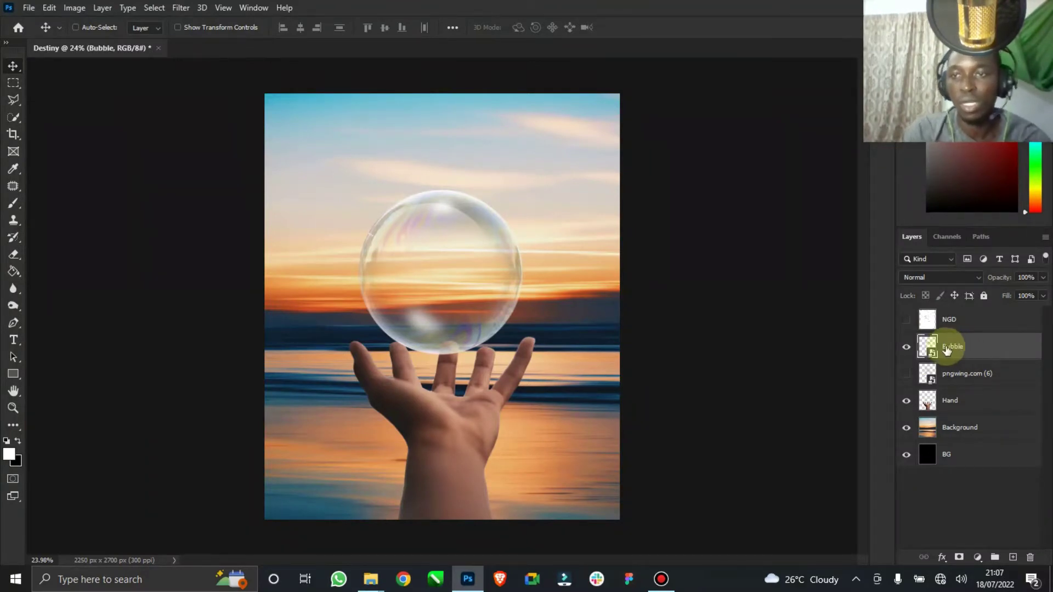
- Rename the hidden pngwing.com (6) layer as Bubble2
double_click(957, 373)
type("Bubb")
key("Return")
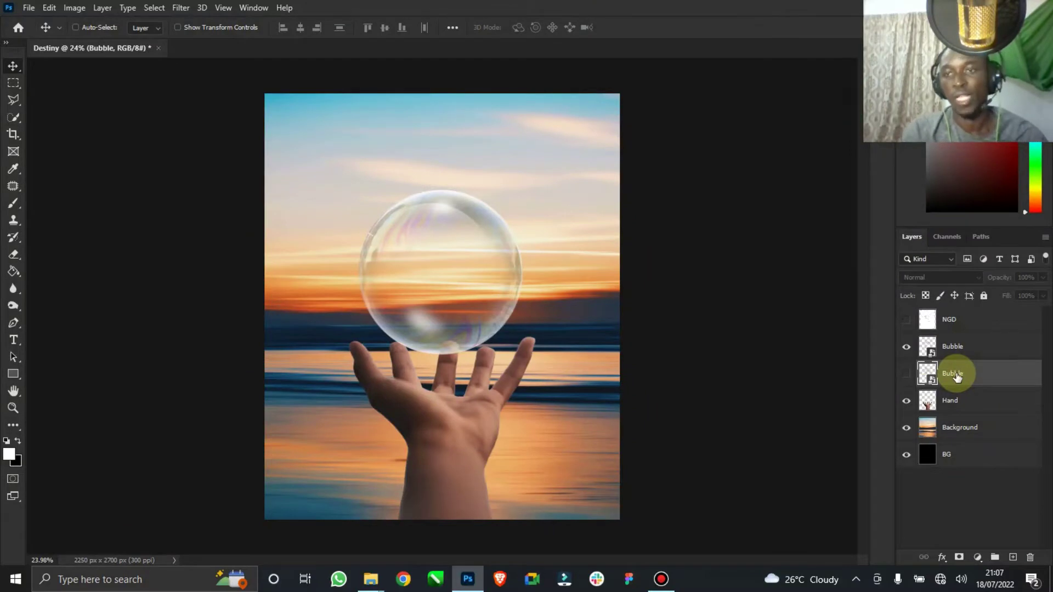
double_click(957, 376)
key("Right")
type("2")
key("Return")
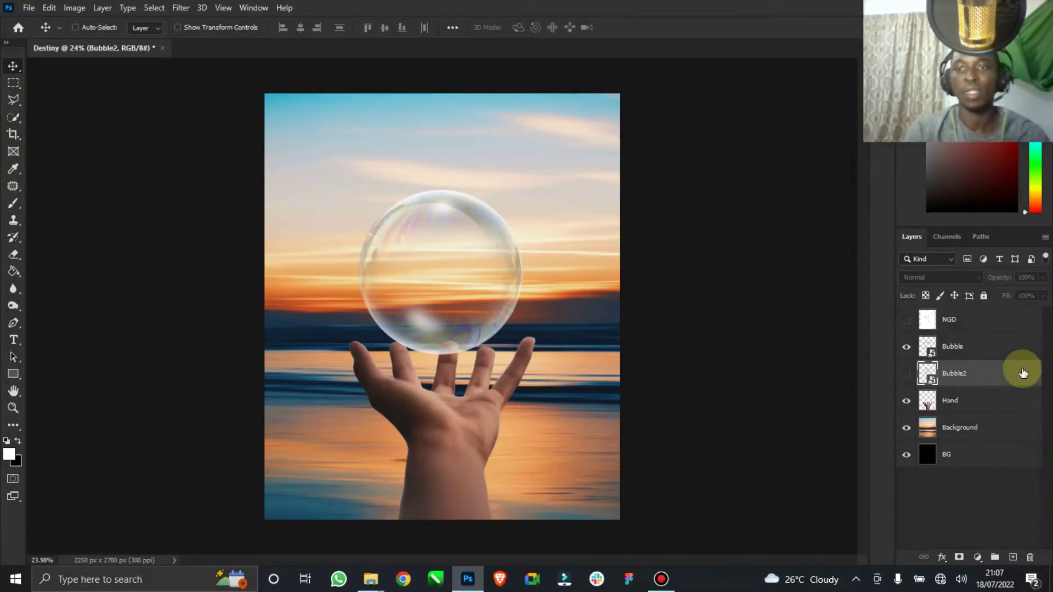
- Rasterize the Bubble layer
left_click(970, 347)
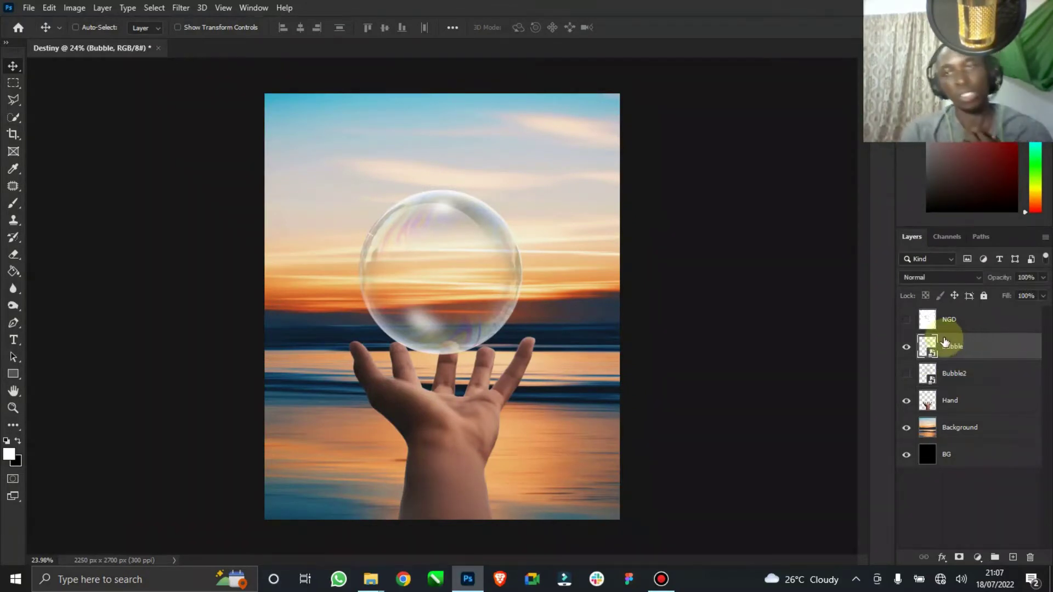
right_click(954, 348)
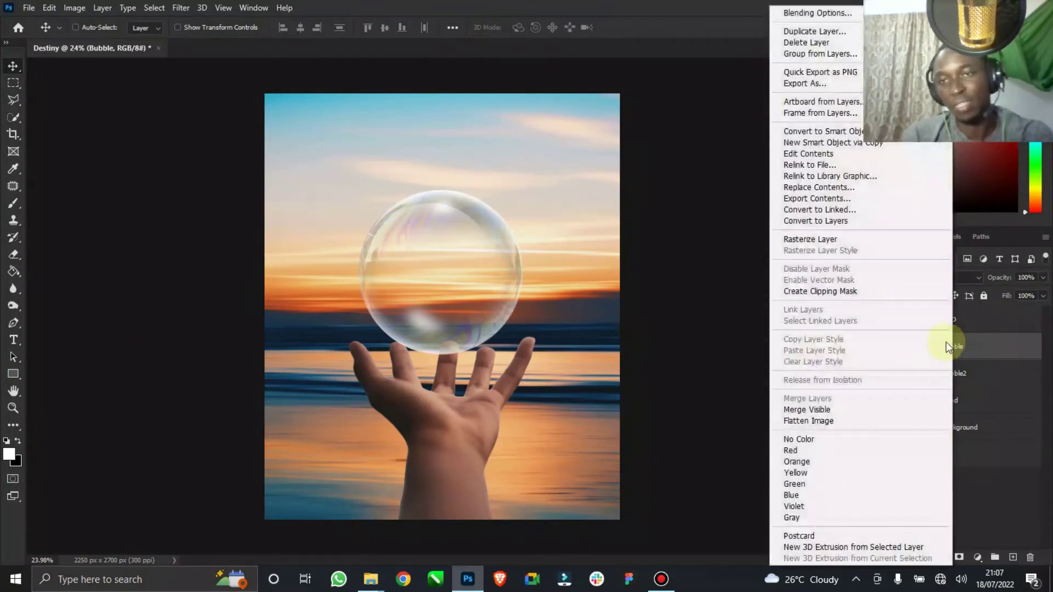
left_click(835, 241)
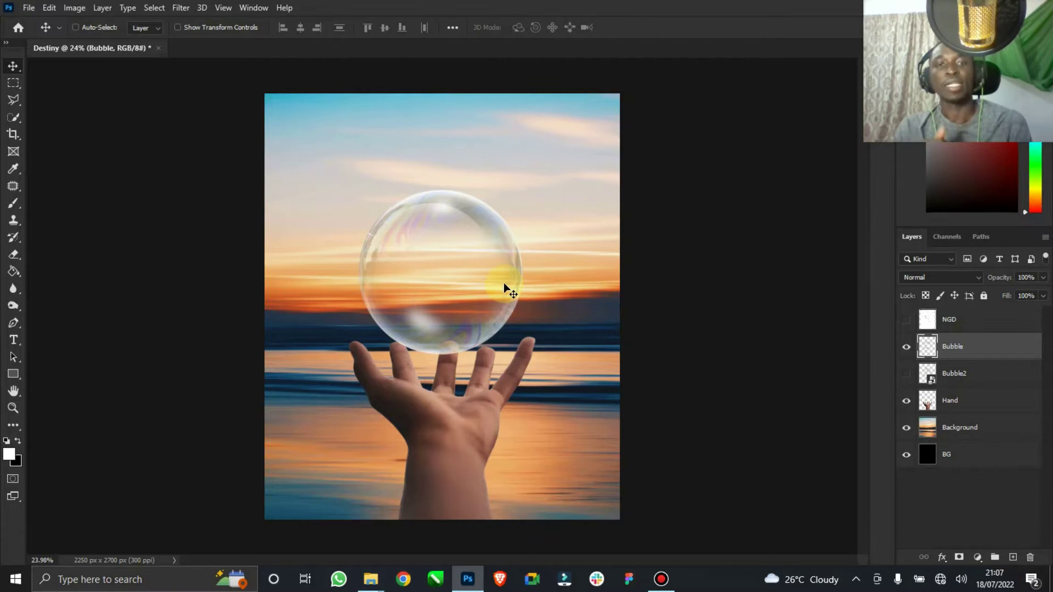
- Show the NGD sketch to examine the contents drawn inside the bubble up close, and hide the sketch layer again
left_click(906, 324)
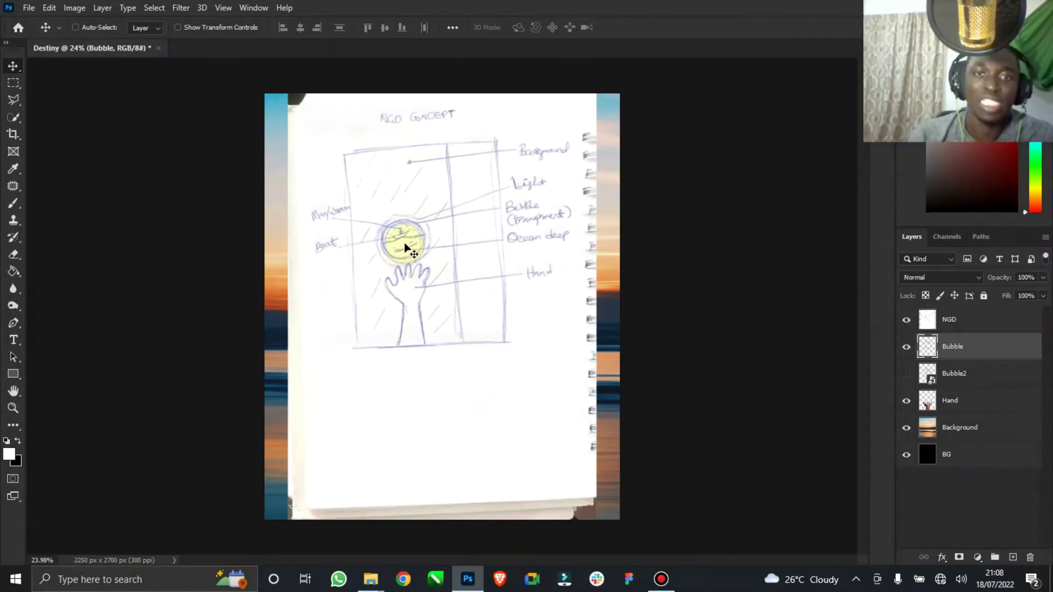
mouse_move(405, 246)
left_mouse_down()
mouse_move(414, 256)
mouse_move(374, 239)
left_mouse_up()
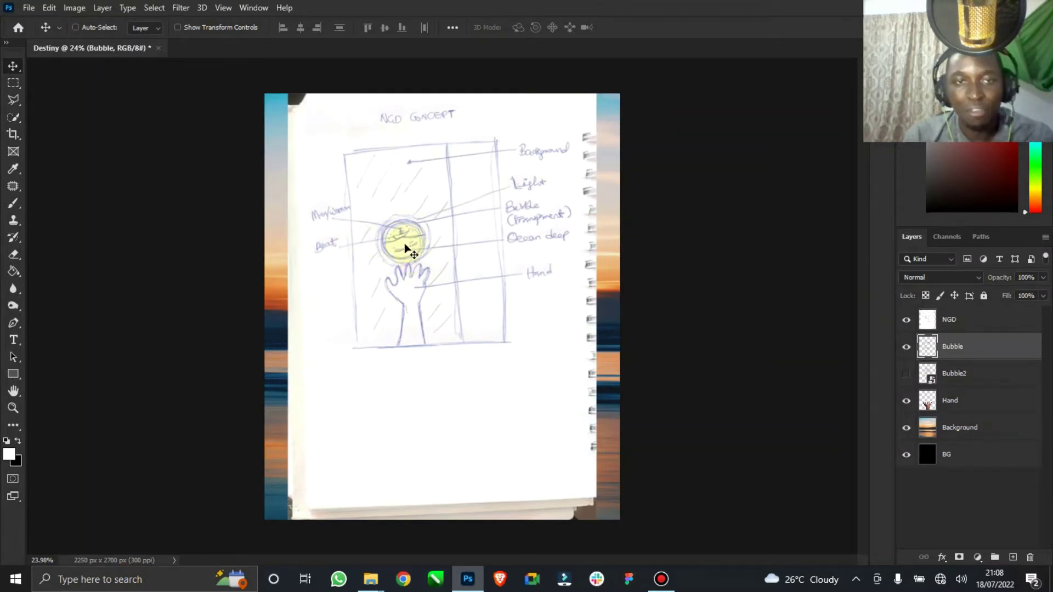
left_click(24, 423)
left_click(20, 410)
left_click_drag(376, 207, 408, 281)
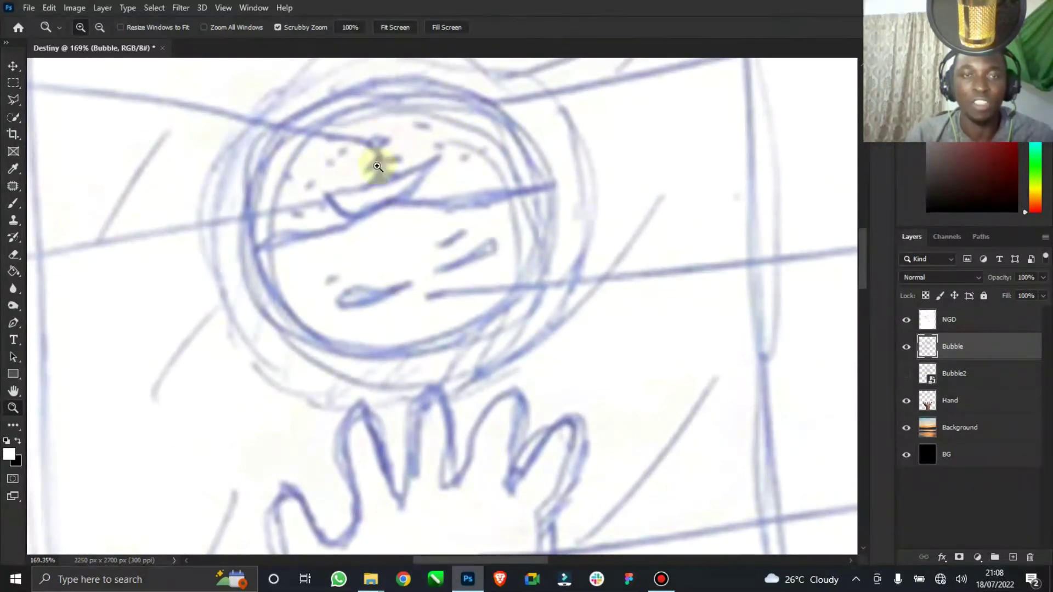
left_click(13, 395)
double_click(14, 393)
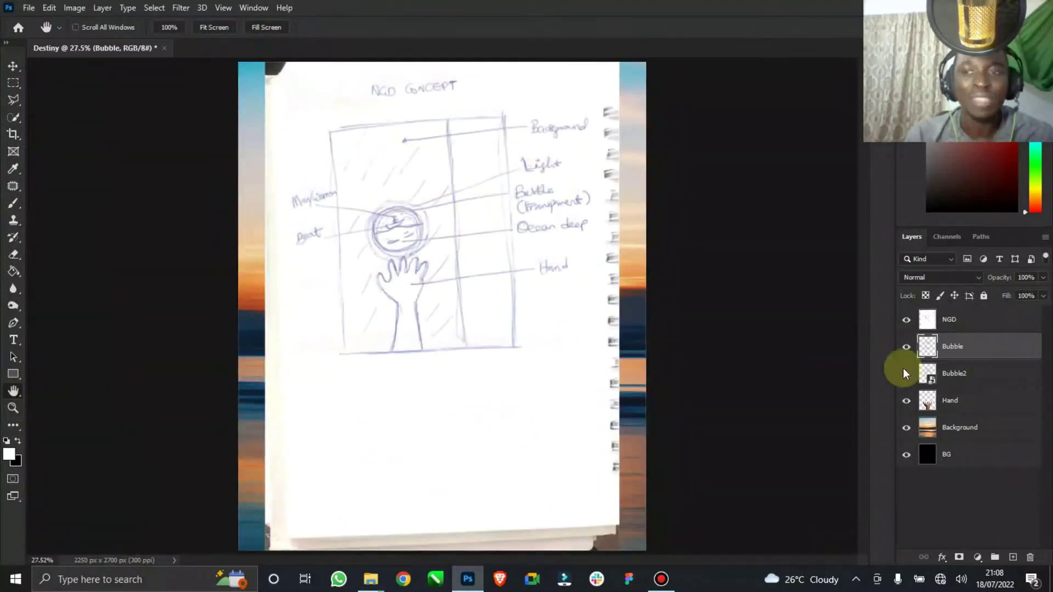
left_click(906, 319)
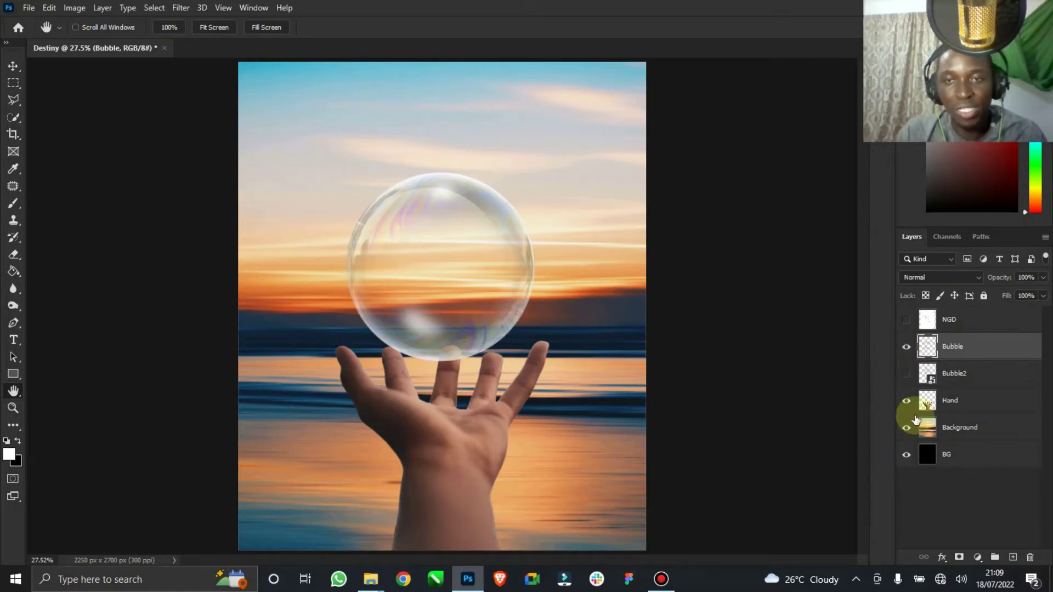
left_click(930, 354, "ctrl")
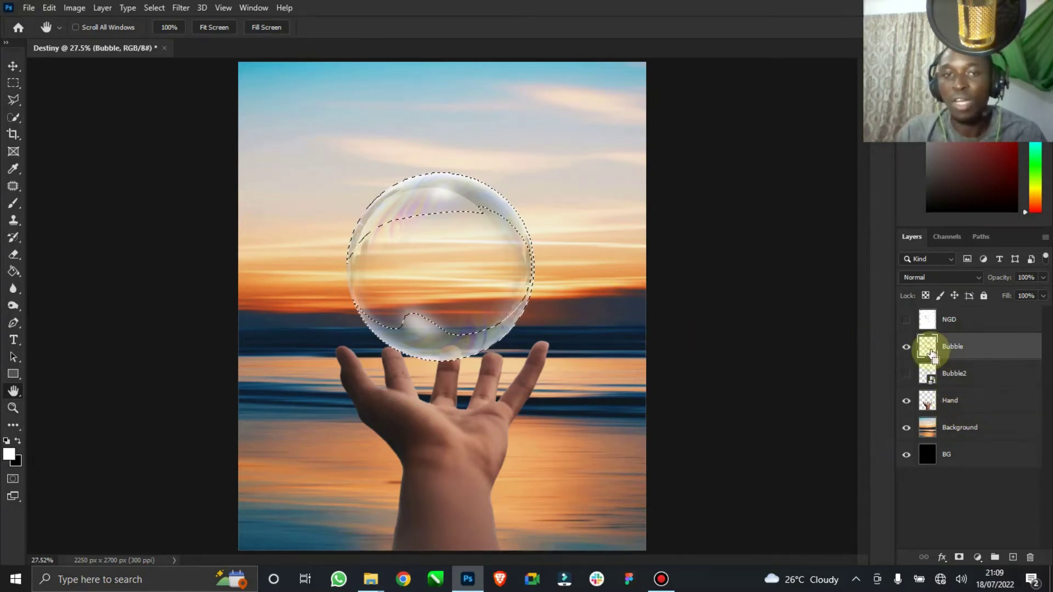
key("ctrl+d")
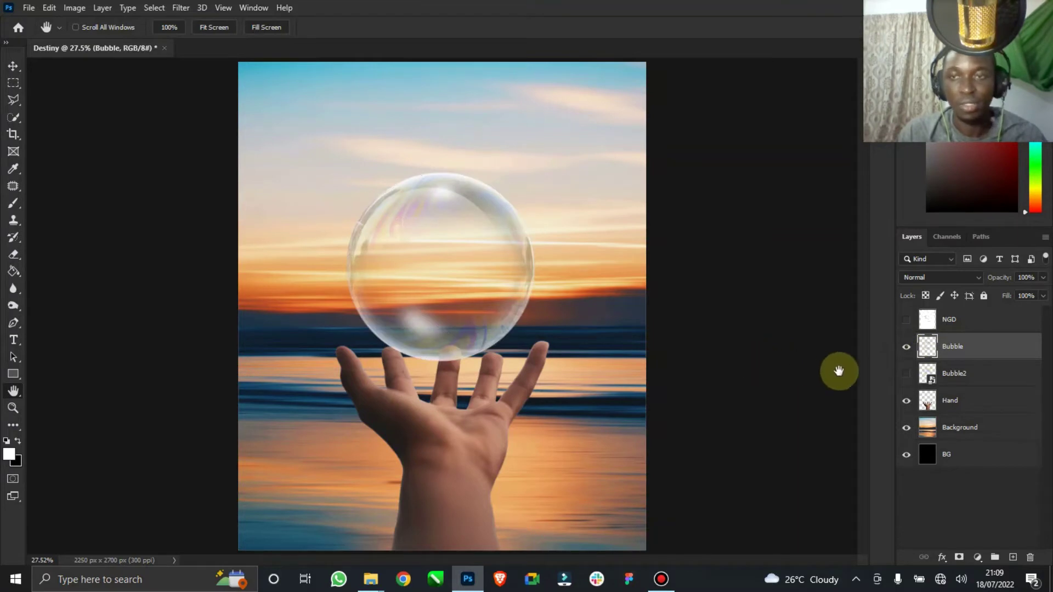
left_click(928, 353, "ctrl")
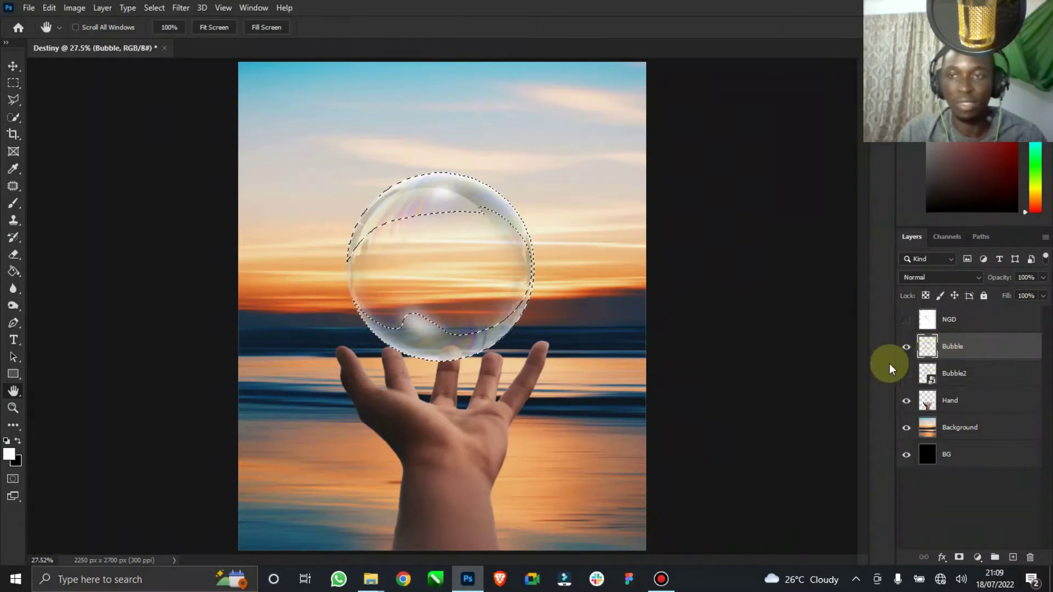
left_click(154, 7)
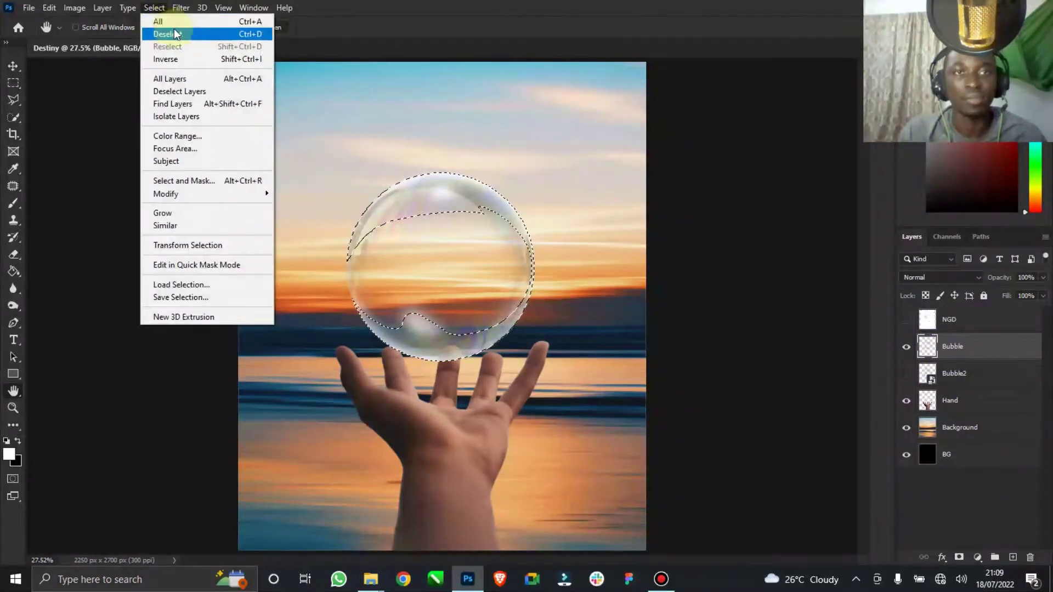
left_click(170, 32)
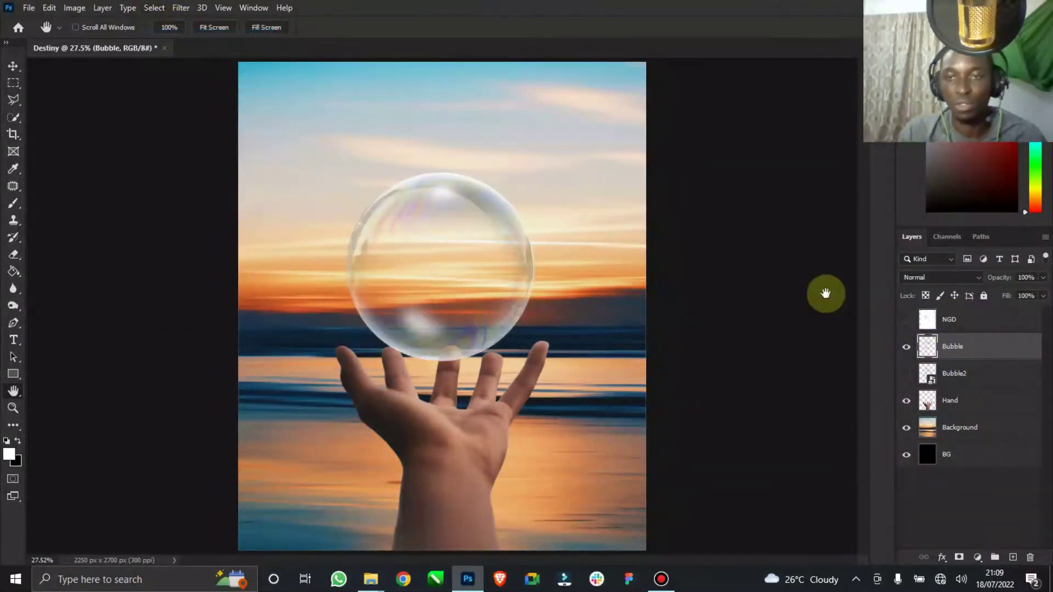
- Load the Bubble layer's contents as a selection and set the Polygonal Lasso to add to that selection
left_click(927, 350, "ctrl")
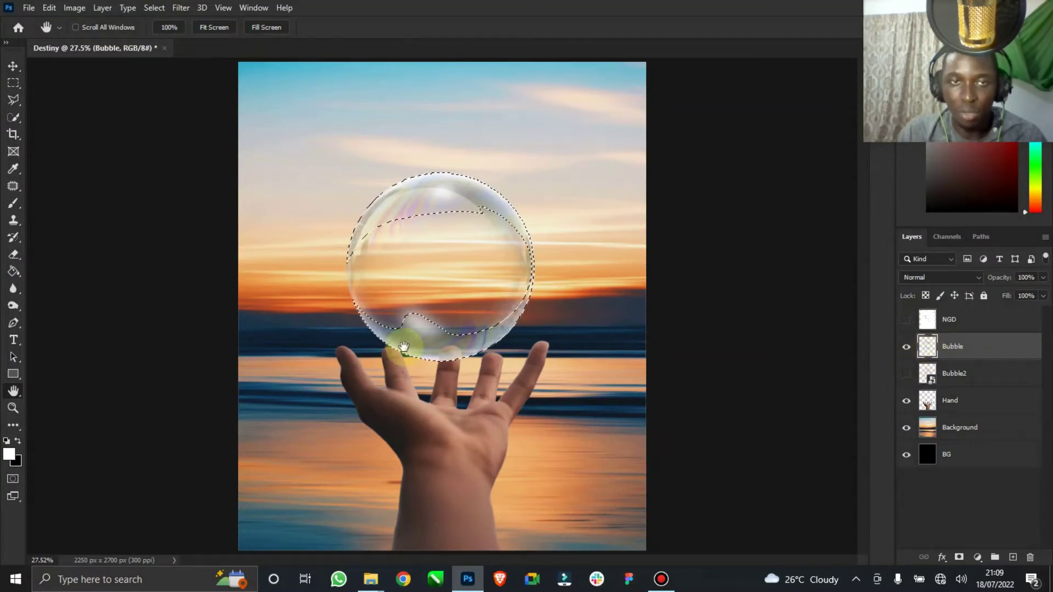
left_click(12, 408)
left_click(519, 239)
left_click_drag(520, 239, 519, 235)
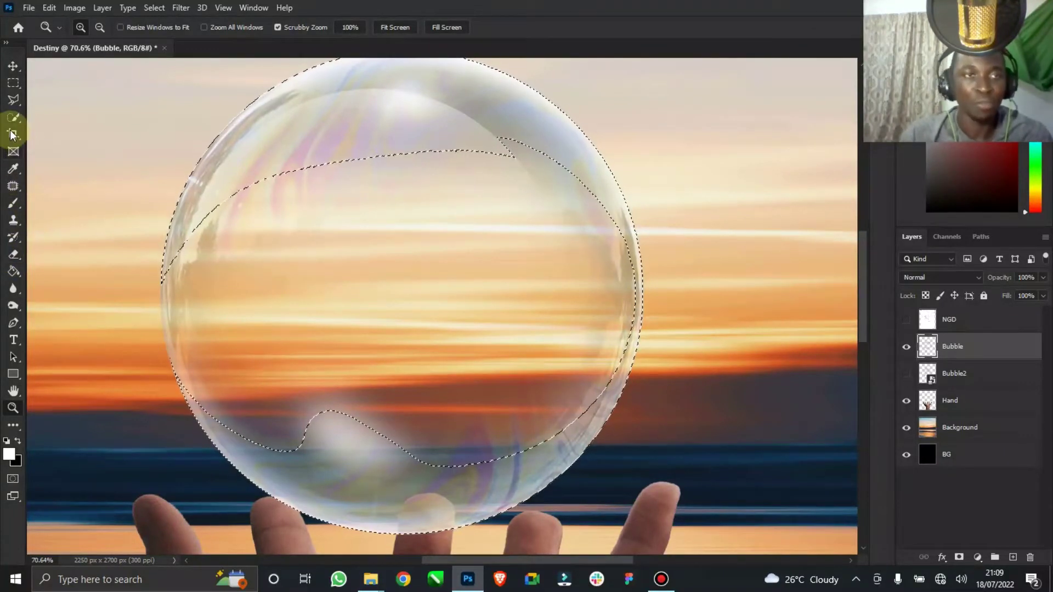
left_click(19, 101)
left_click(44, 112)
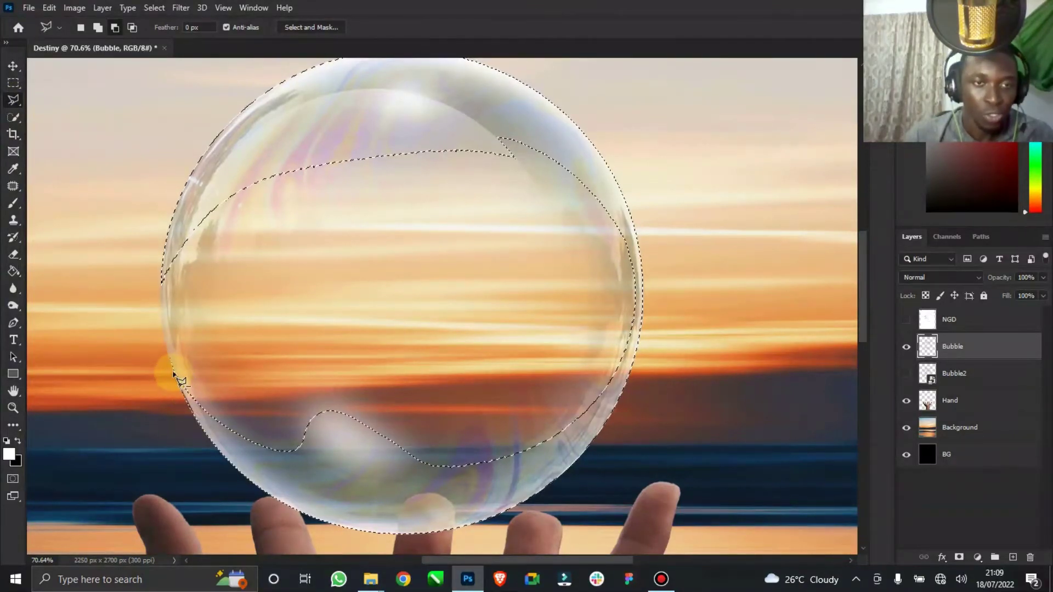
left_click(12, 409)
left_click_drag(141, 400, 160, 325)
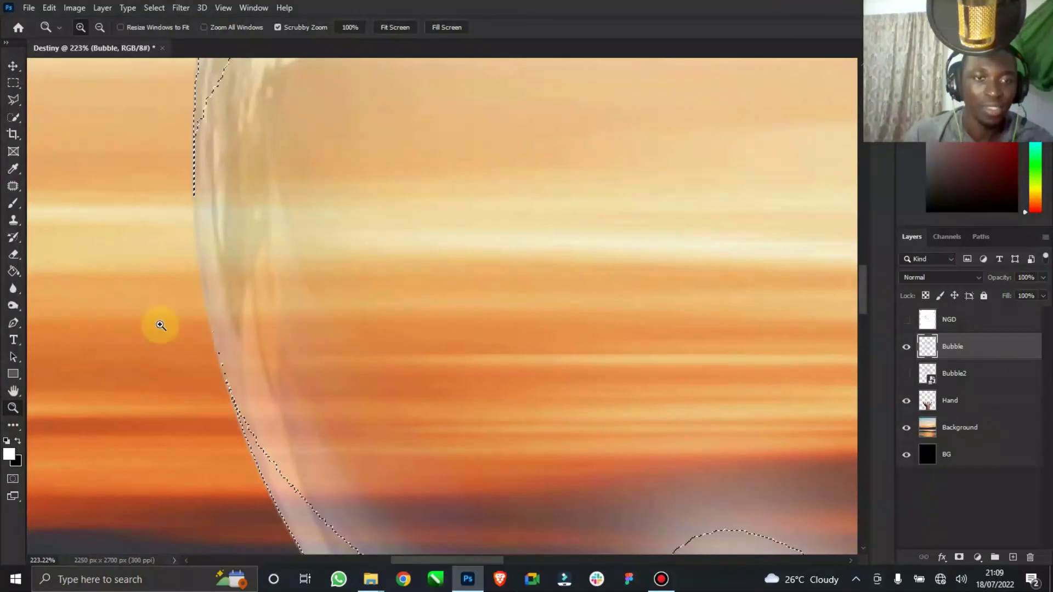
left_click(13, 100)
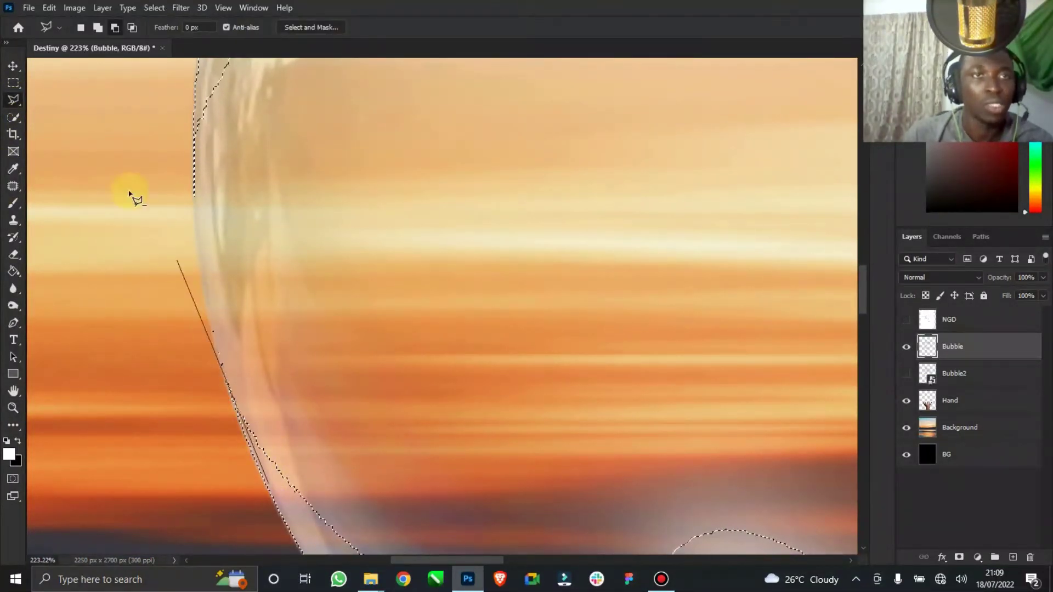
left_click(99, 28)
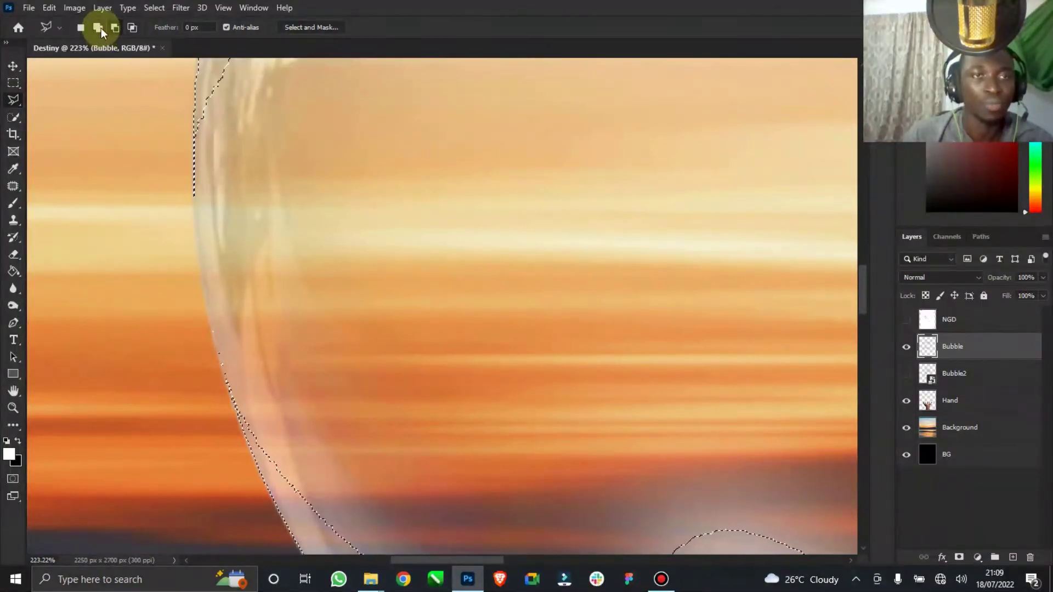
- Trace a polygon just inside the bubble's rim to add its transparent interior to the selection
left_click(227, 370)
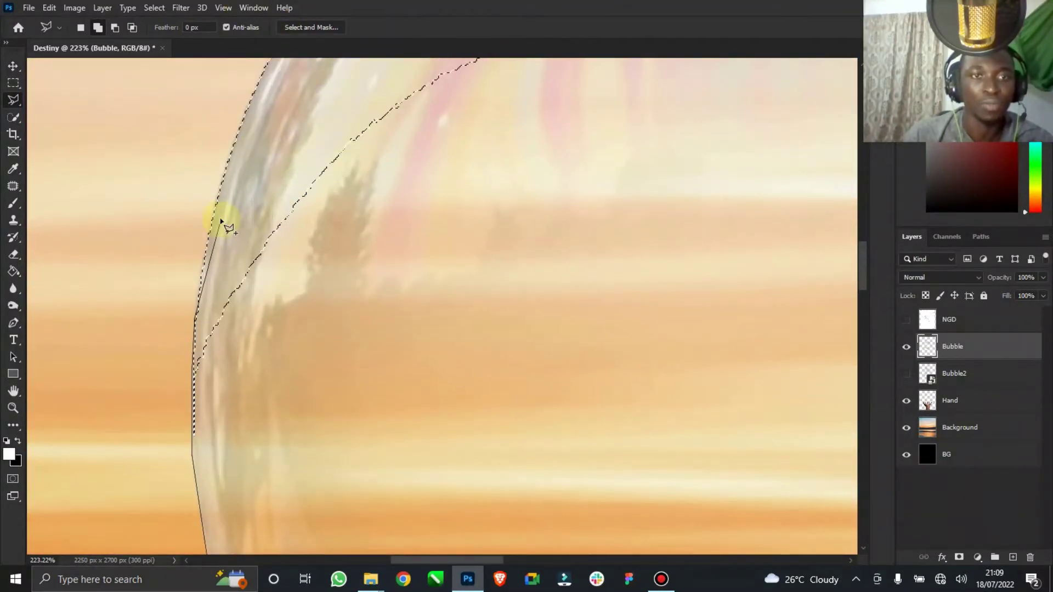
left_click(216, 109)
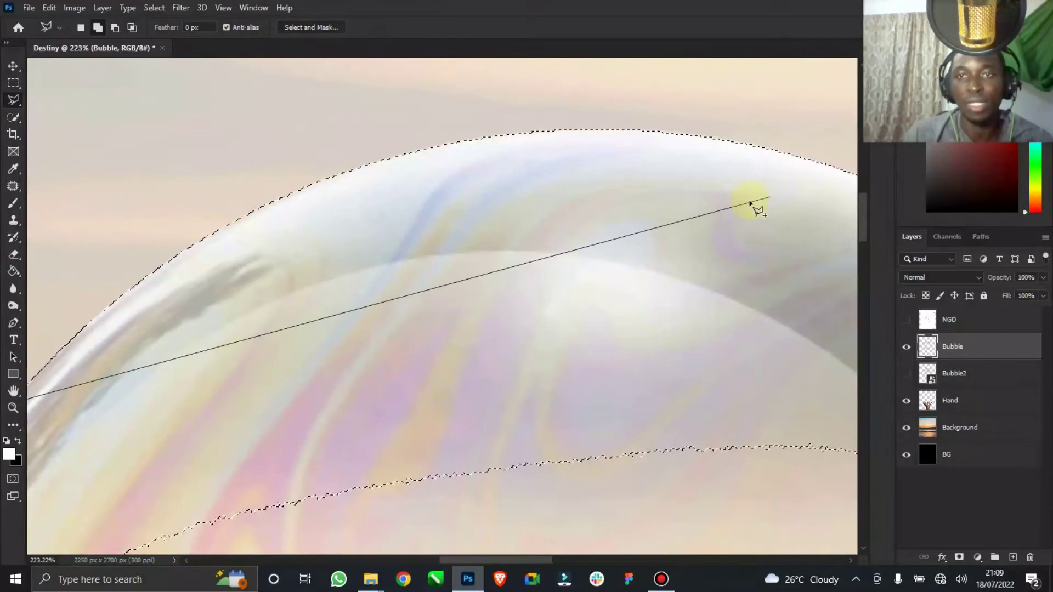
left_click(763, 199)
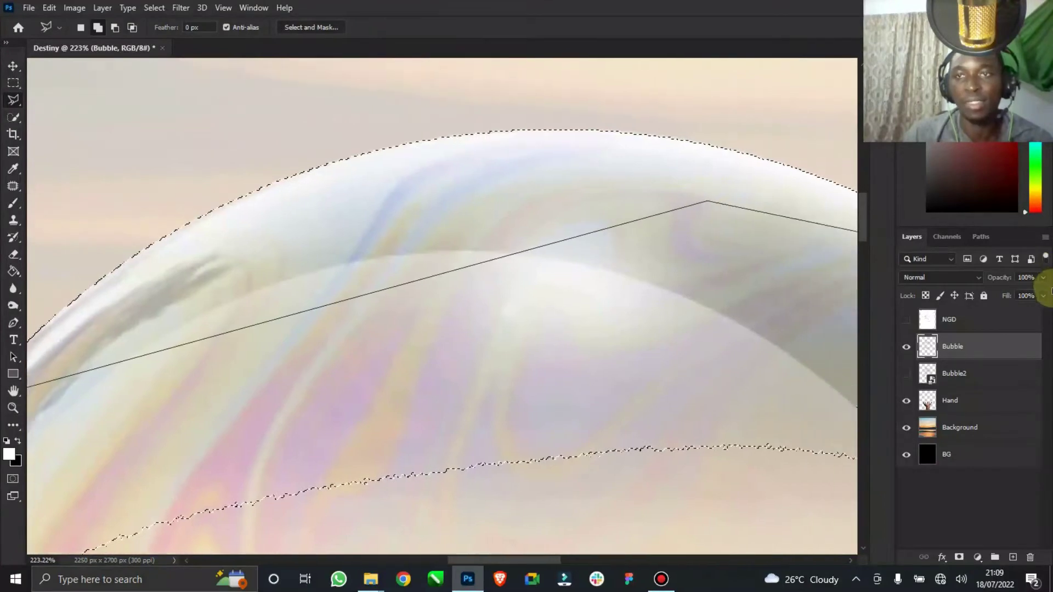
left_click(729, 384)
left_click(606, 381)
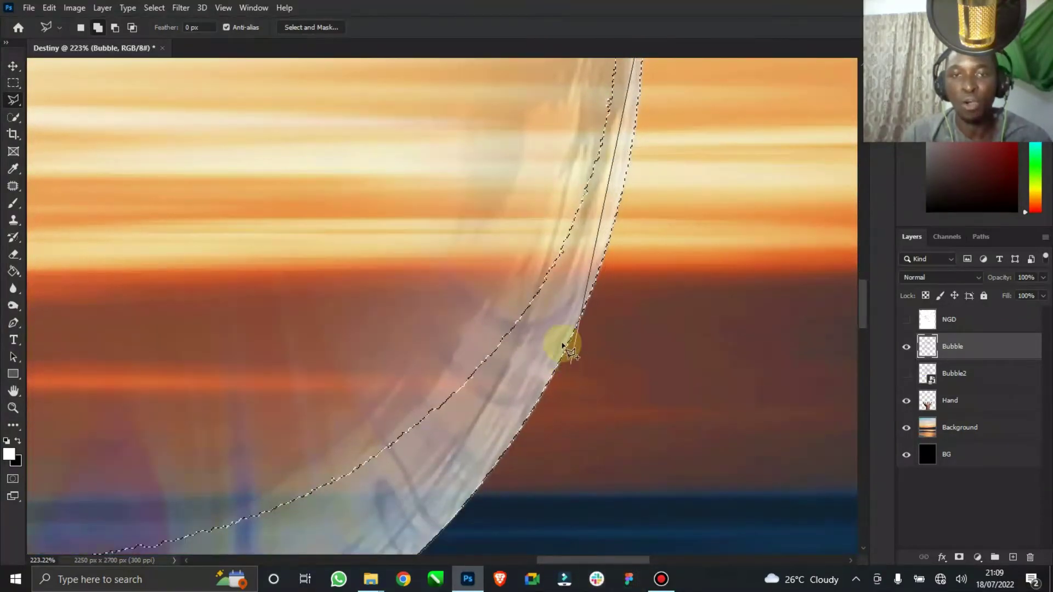
left_click(559, 319)
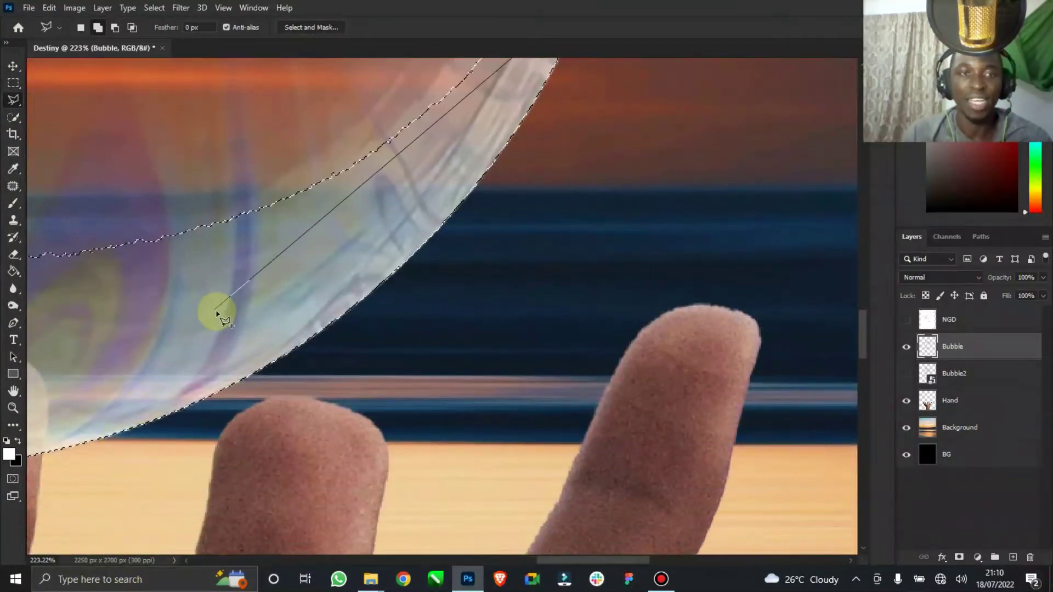
left_click(216, 314)
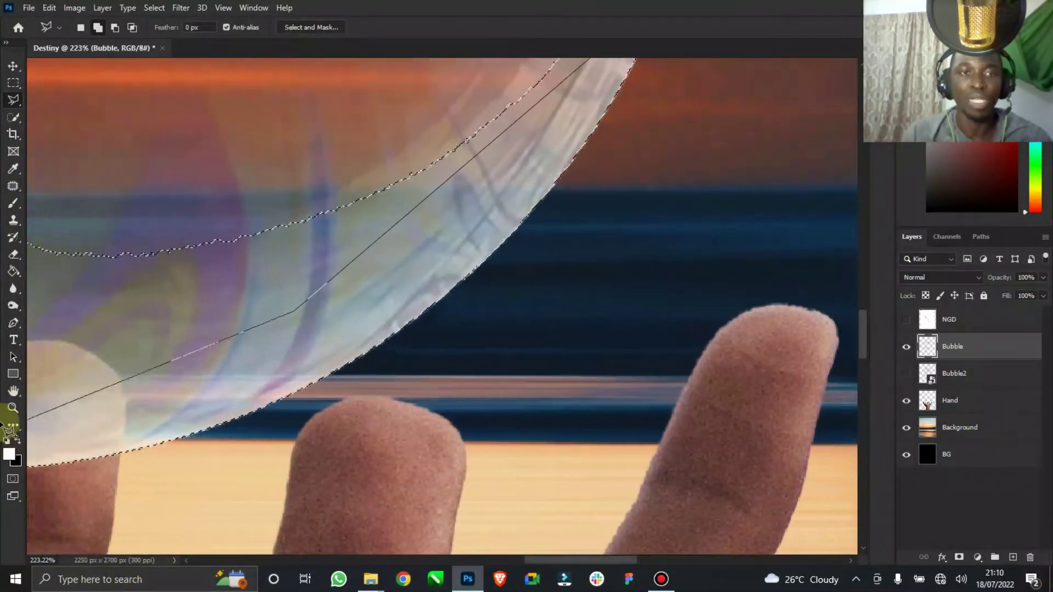
left_click(256, 388)
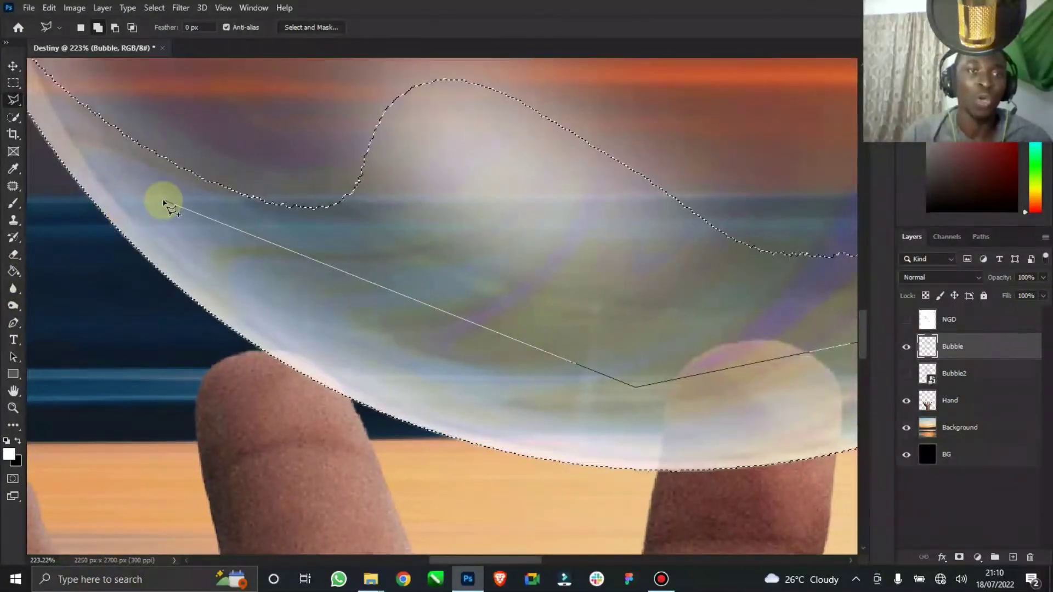
left_click(159, 200)
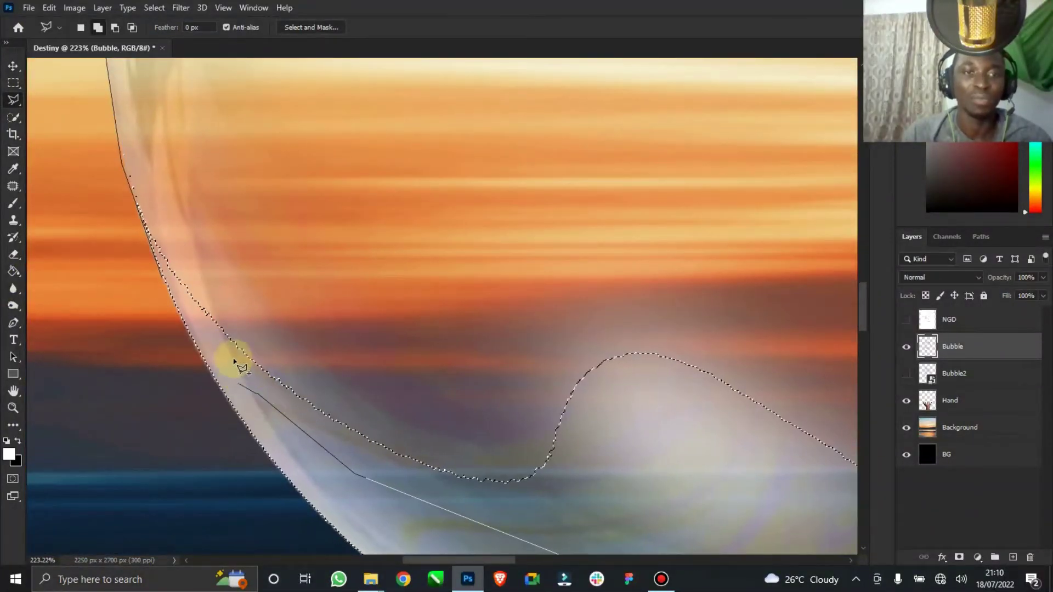
double_click(235, 365)
double_click(12, 391)
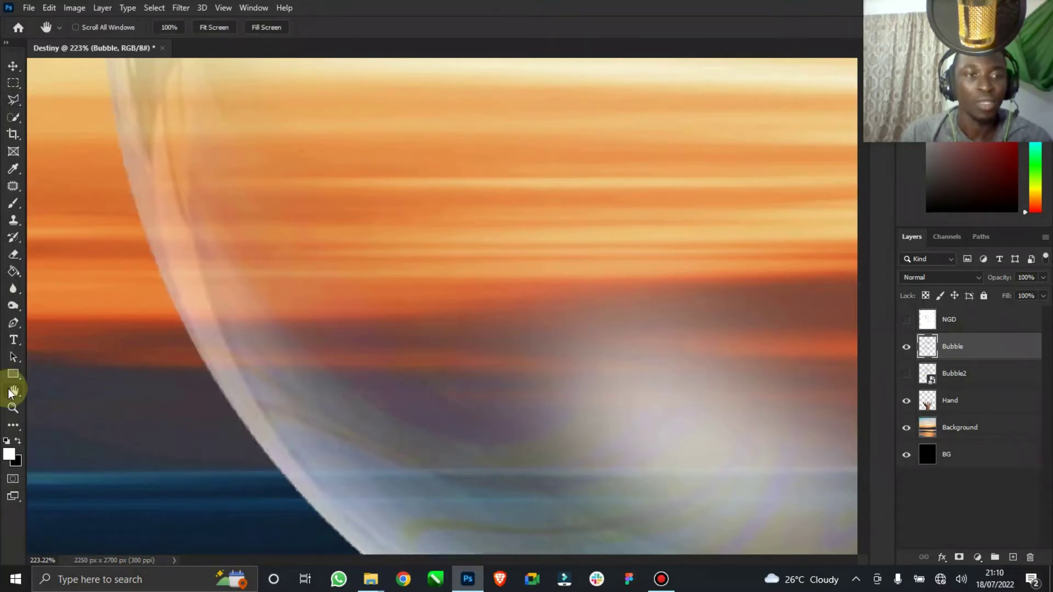
- Add a new layer above the Bubble layer and name it Bubble Mask
left_click(11, 65)
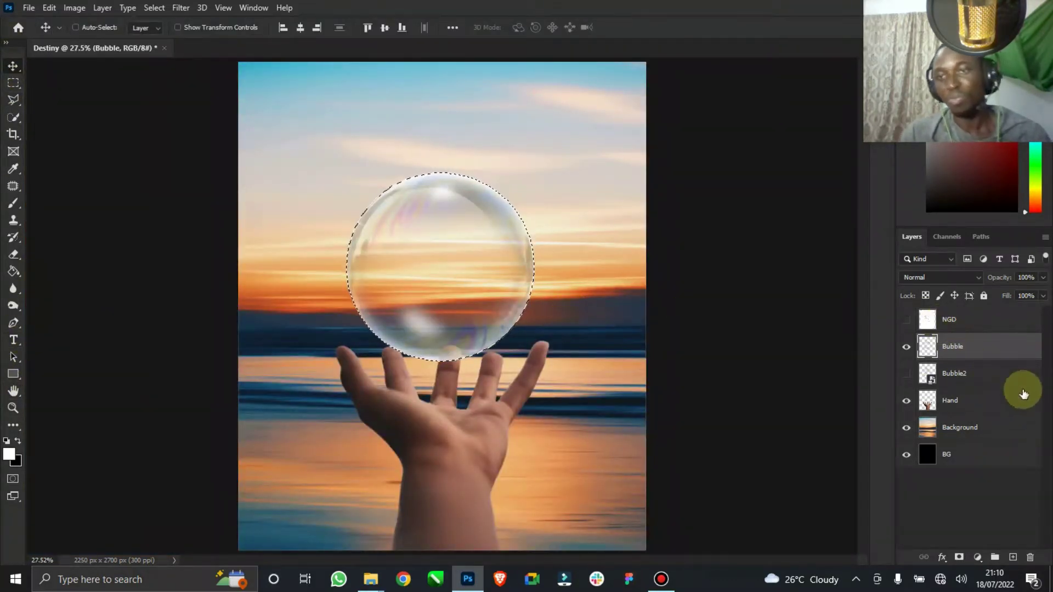
left_click(1013, 557)
double_click(953, 345)
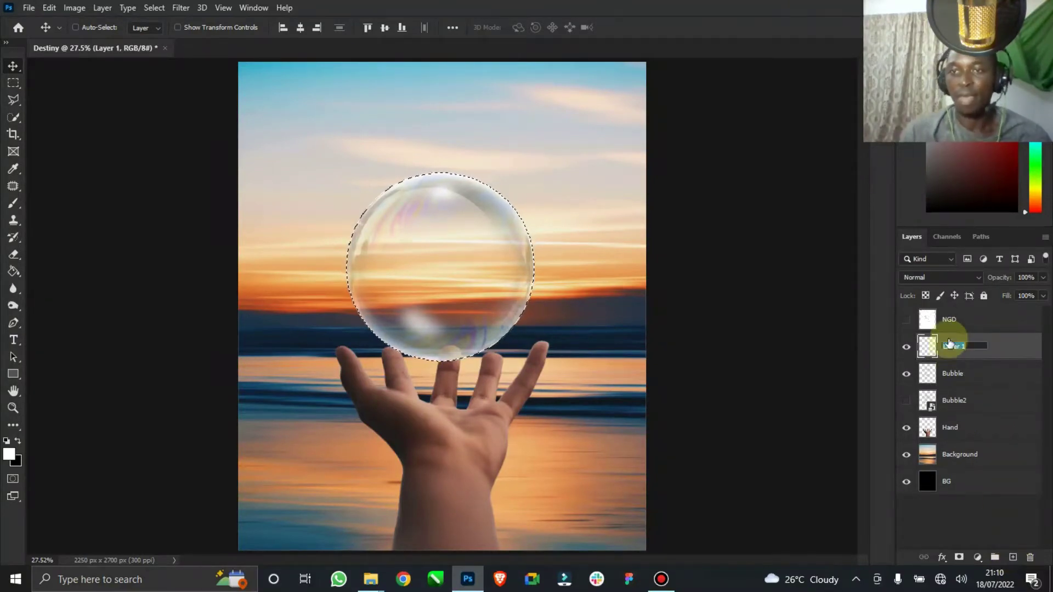
type("Bubble Mask")
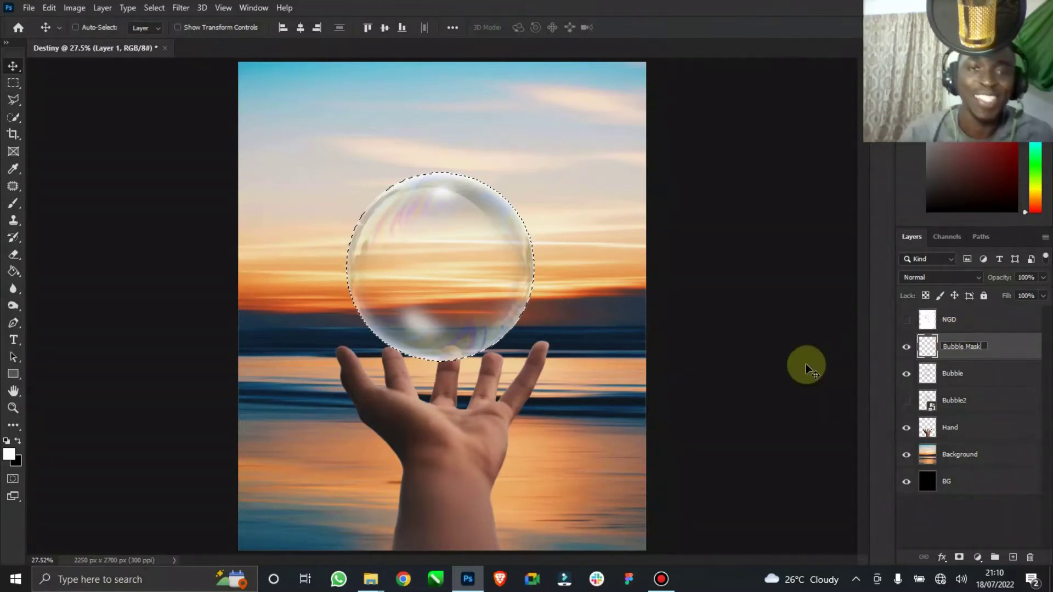
left_click(999, 348)
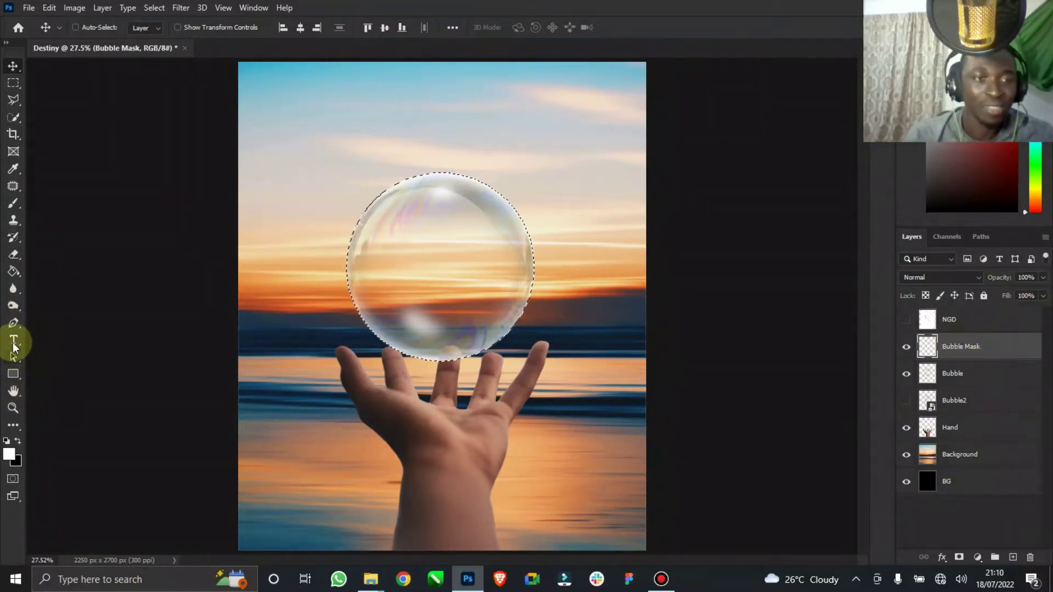
- Fill the circular selection on the Bubble Mask layer with the white foreground color at 100% opacity and deselect it
left_click(13, 103)
right_click(13, 110)
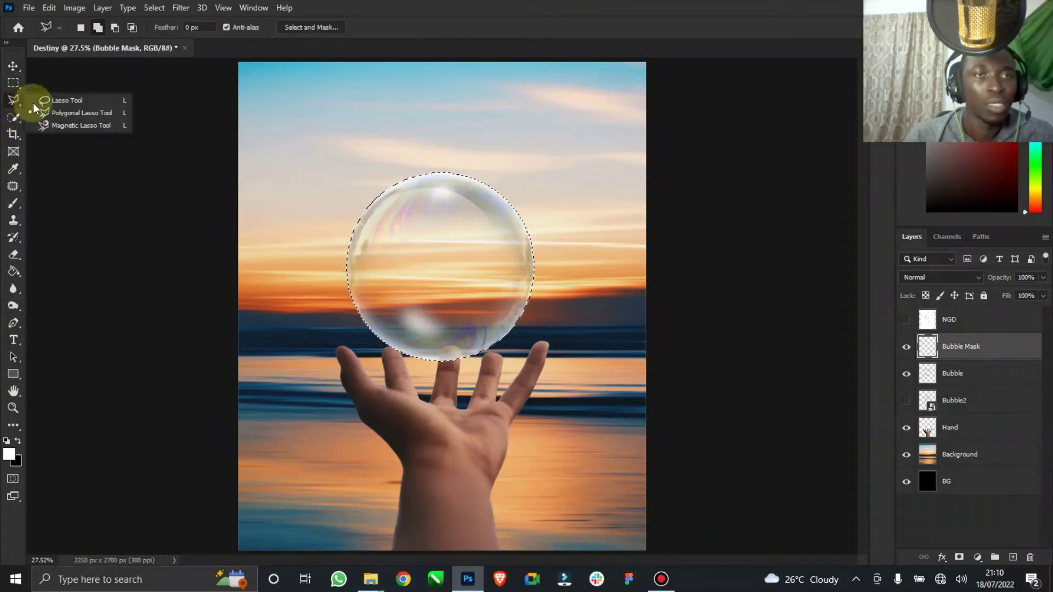
left_click(48, 100)
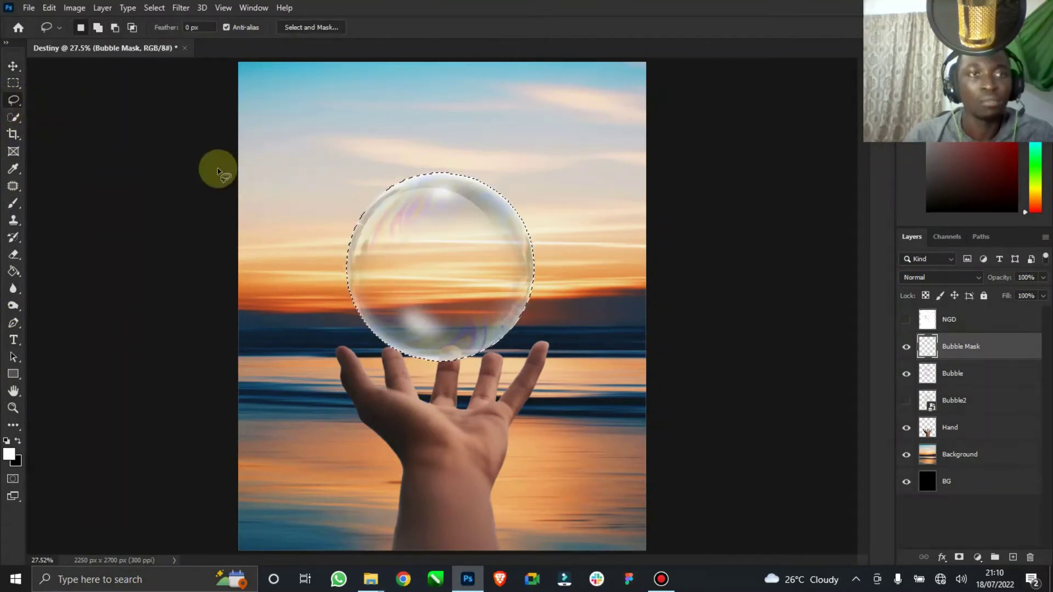
right_click(14, 101)
left_click(51, 113)
right_click(476, 237)
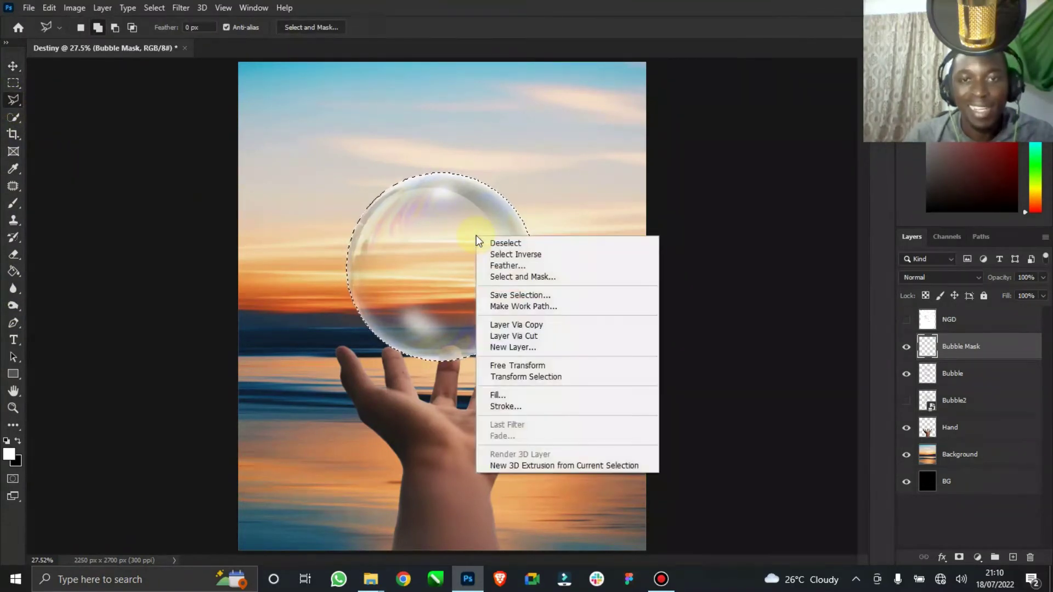
left_click(516, 392)
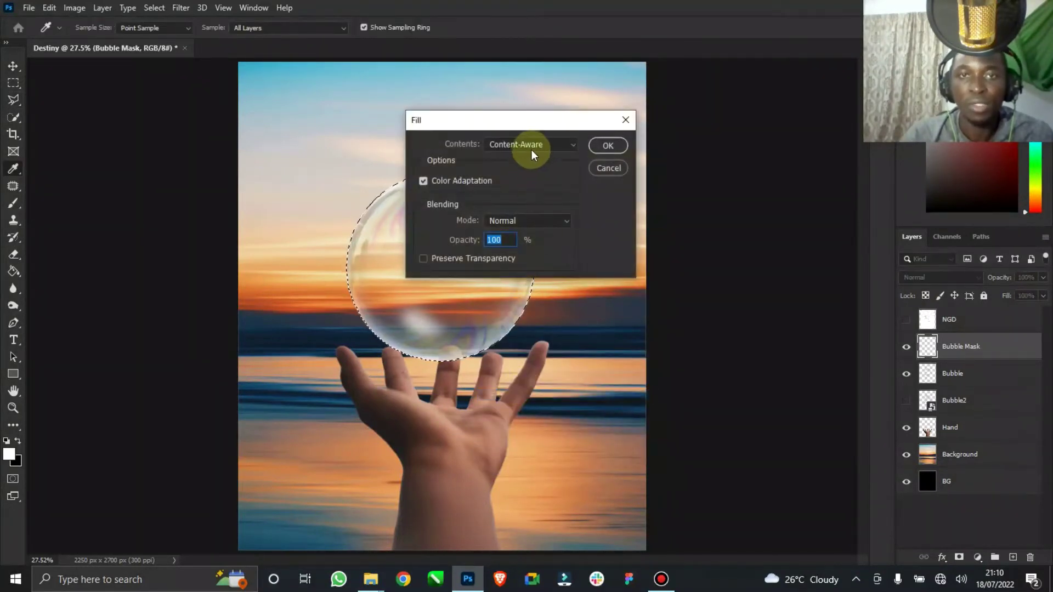
left_click(554, 145)
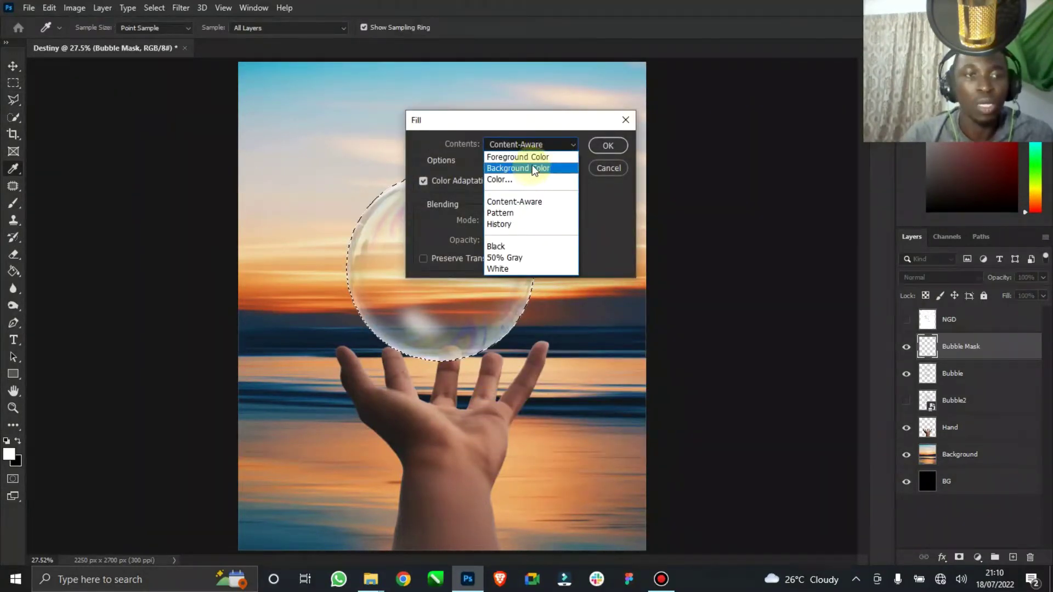
left_click(535, 158)
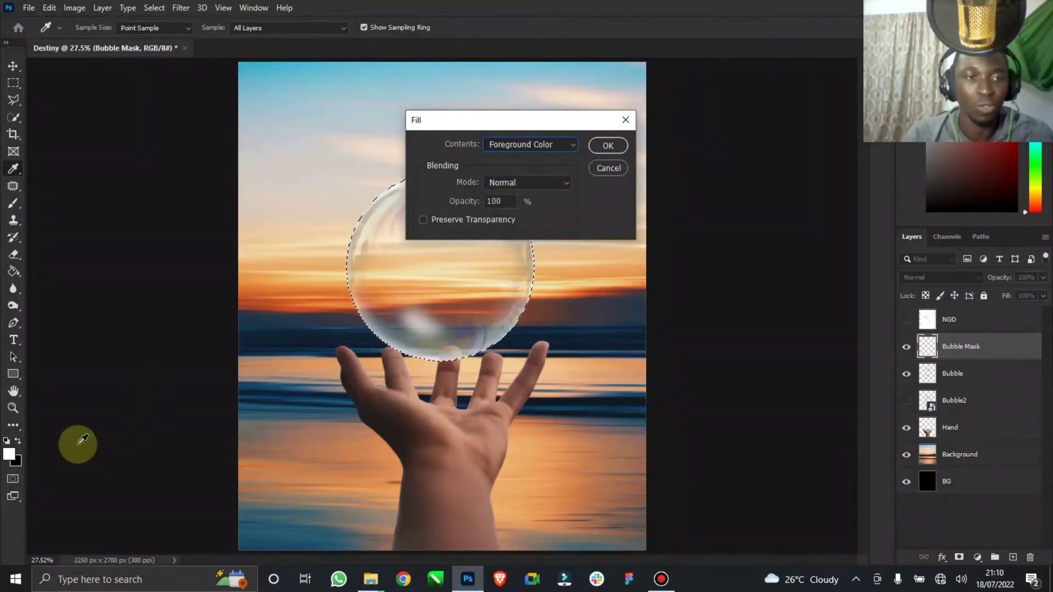
left_click(608, 145)
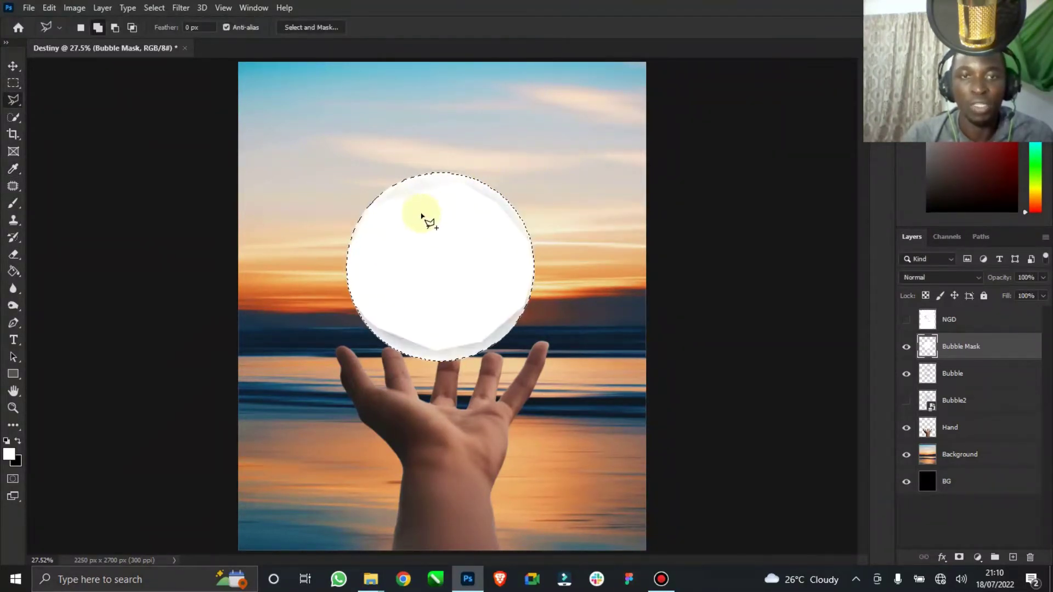
right_click(451, 221)
left_click(453, 226)
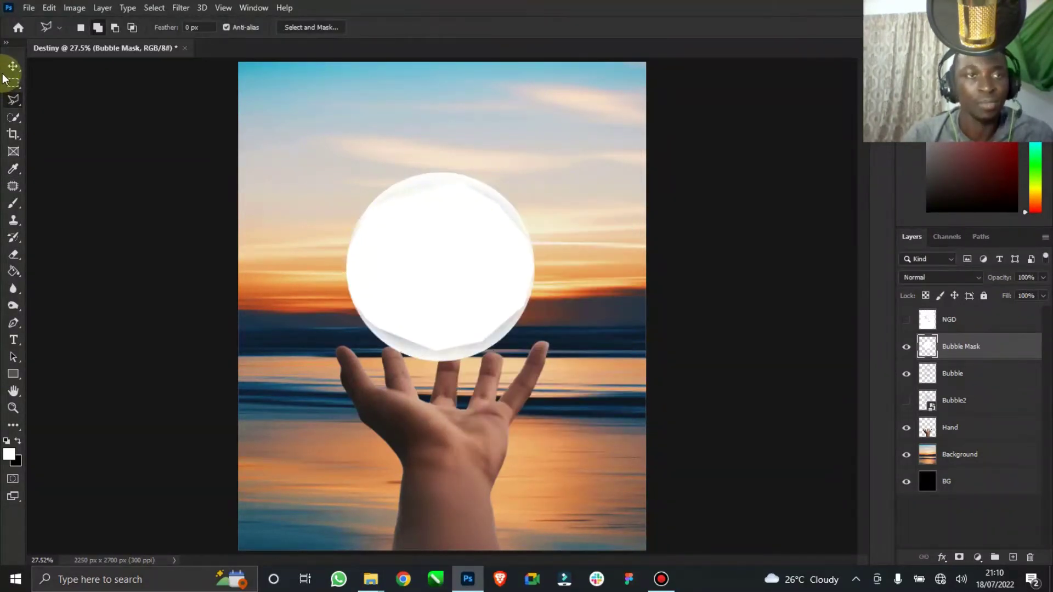
- Hide the Bubble layer to check the white fill alone, delete the Bubble Mask layer, and show Bubble again
key("v")
left_click(908, 375)
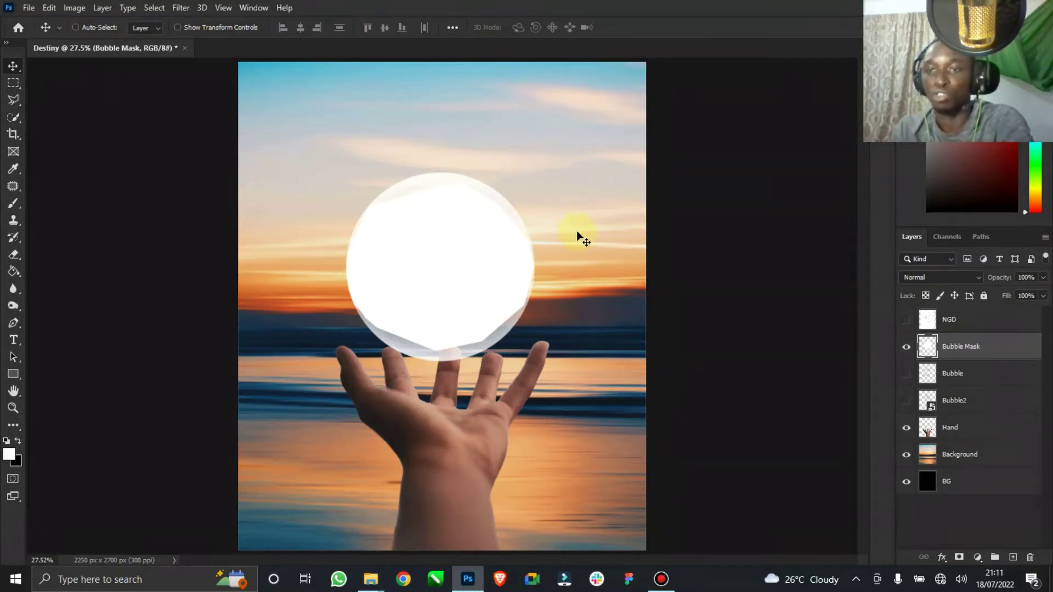
key("Delete")
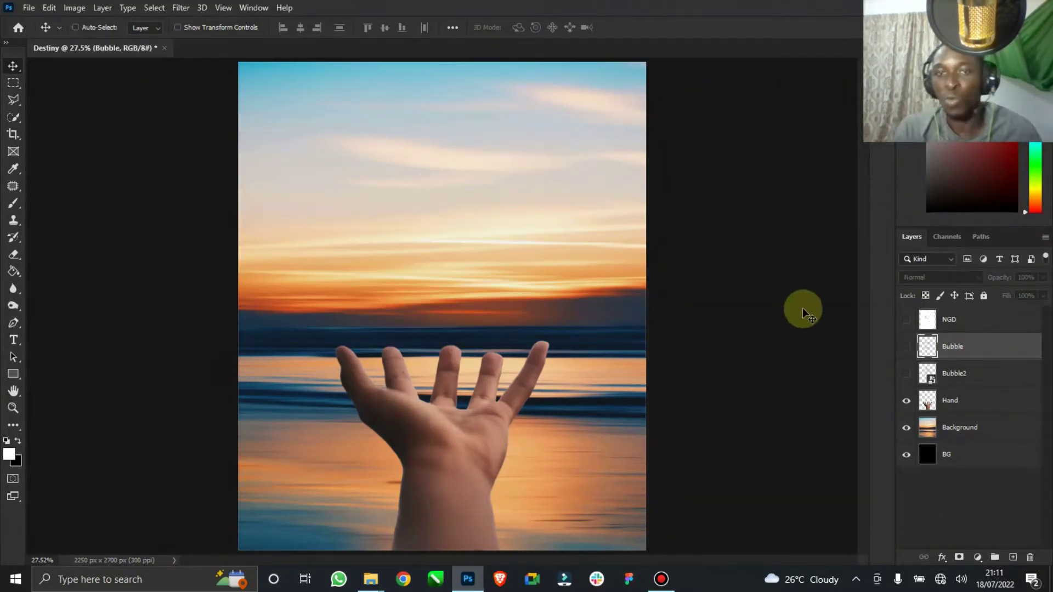
left_click(906, 346)
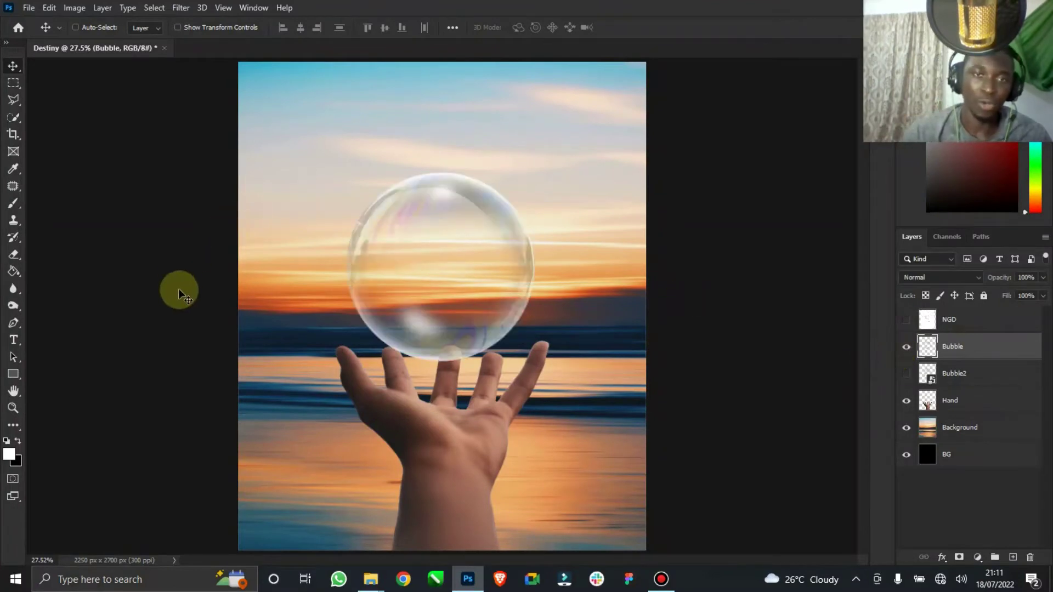
- Draw a black circle shape about 916 px in diameter over the bubble with the Ellipse tool
left_click(13, 374)
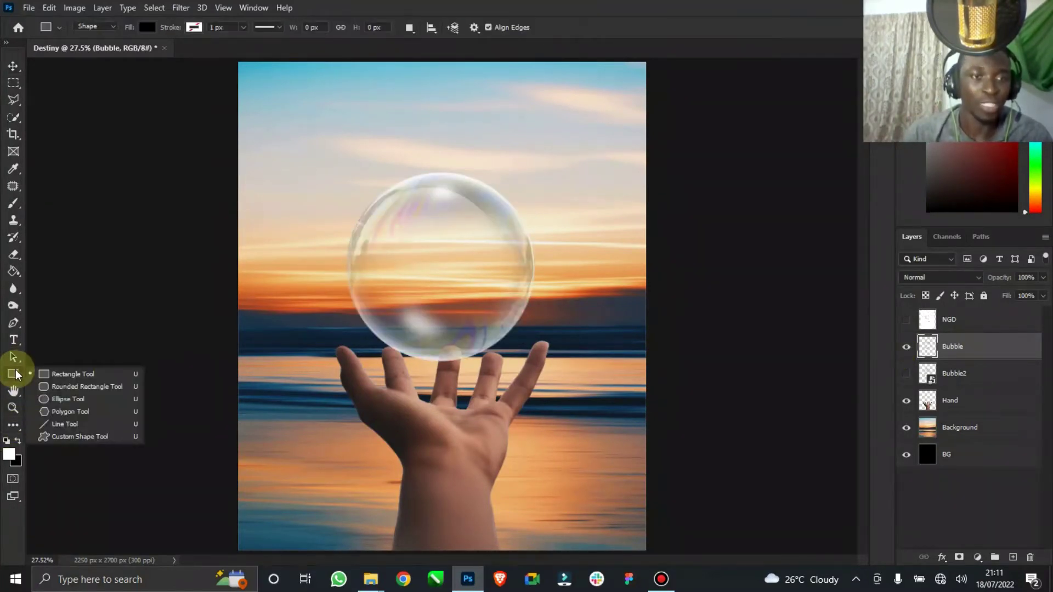
left_click(71, 400)
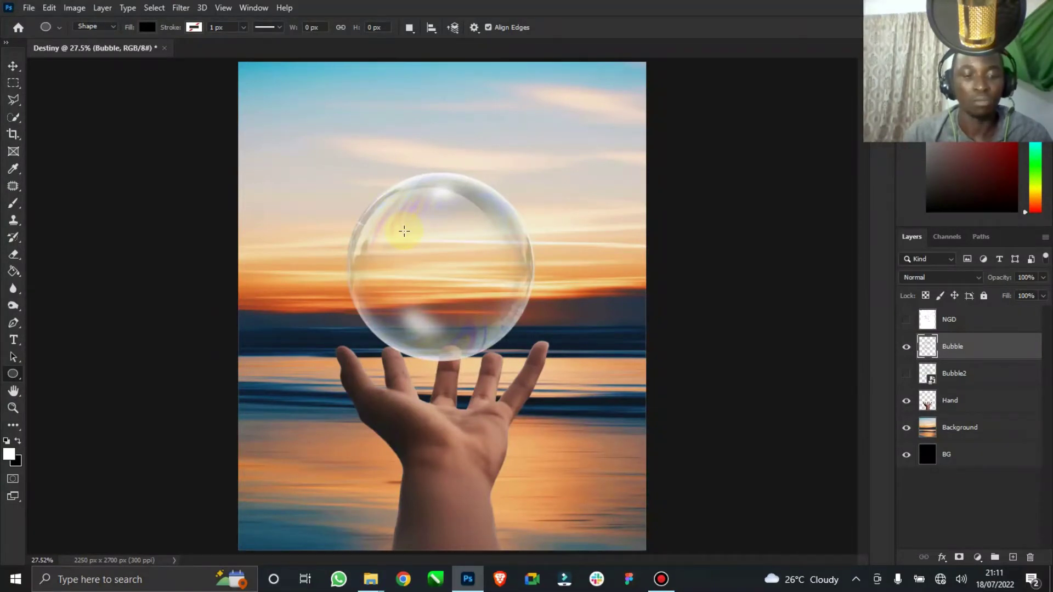
left_click_drag(388, 209, 555, 351)
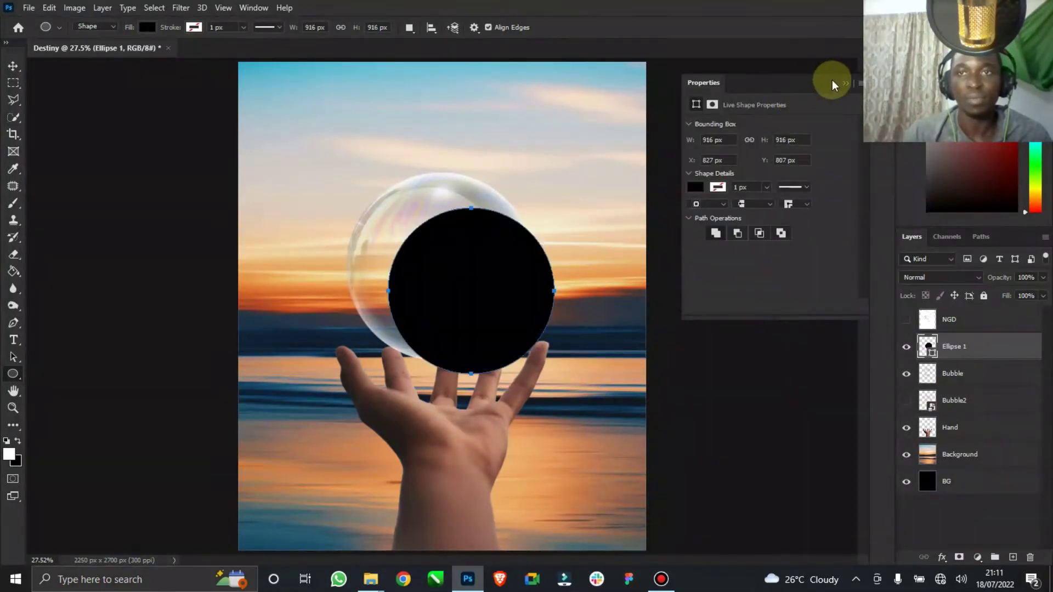
left_click(846, 88)
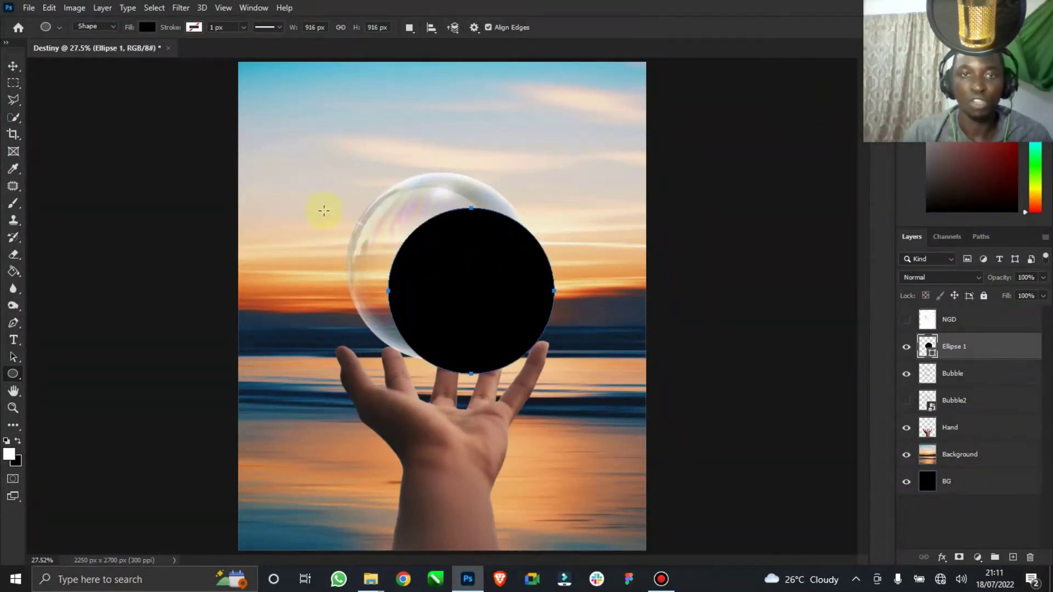
- Move the black circle over the bubble's center and turn on its transform controls
left_click(13, 66)
left_click_drag(479, 283, 444, 251)
left_click(176, 27)
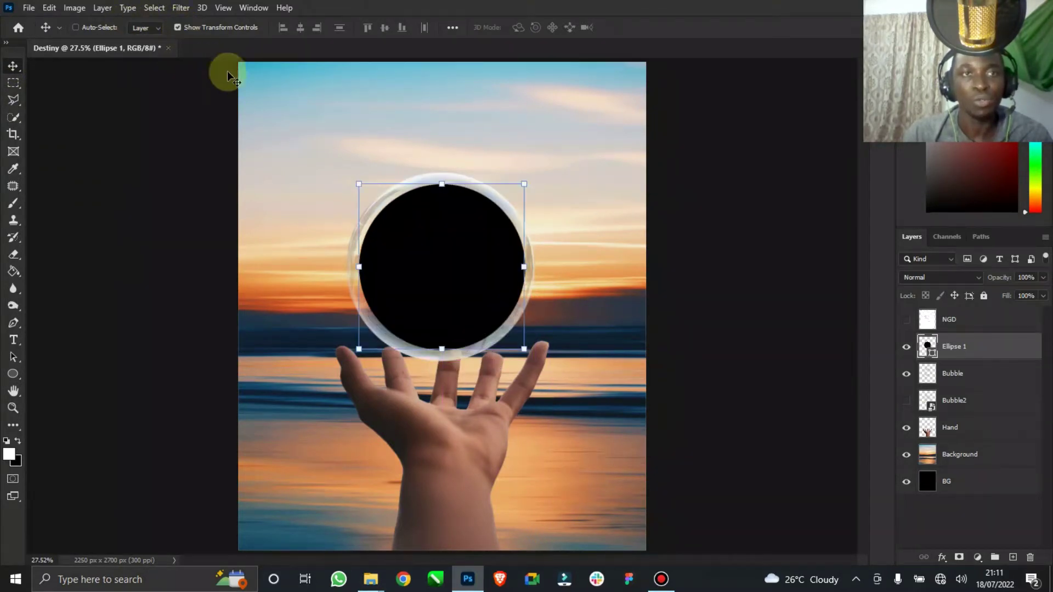
- Enlarge the black circle about its center to cover the bubble's outline, turn off transform controls, and check the fit by toggling its visibility
left_click_drag(528, 182, 543, 171)
left_click(652, 27)
left_click(183, 31)
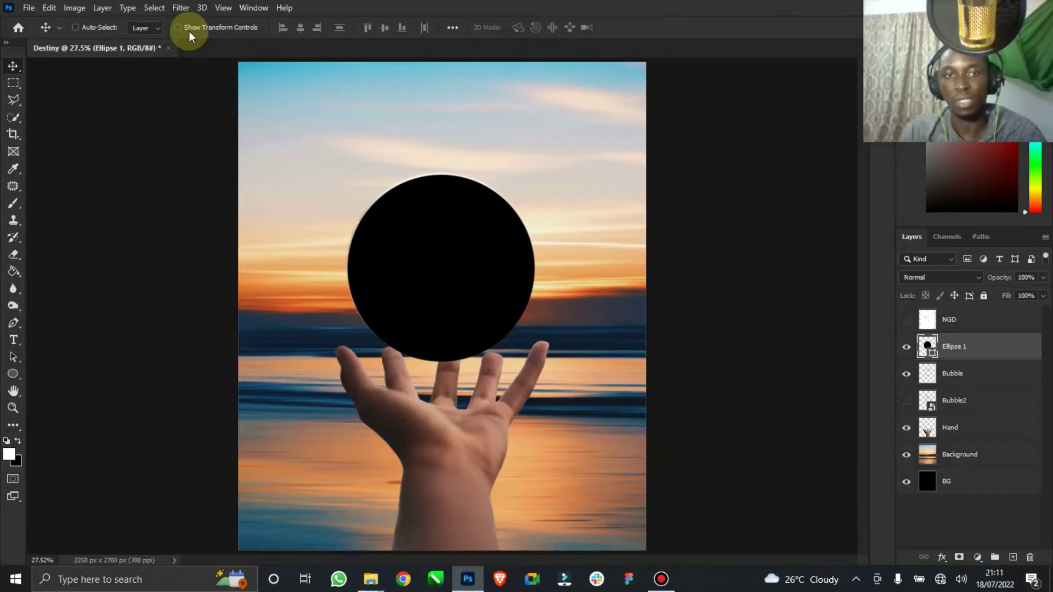
left_click(908, 348)
left_click(907, 348)
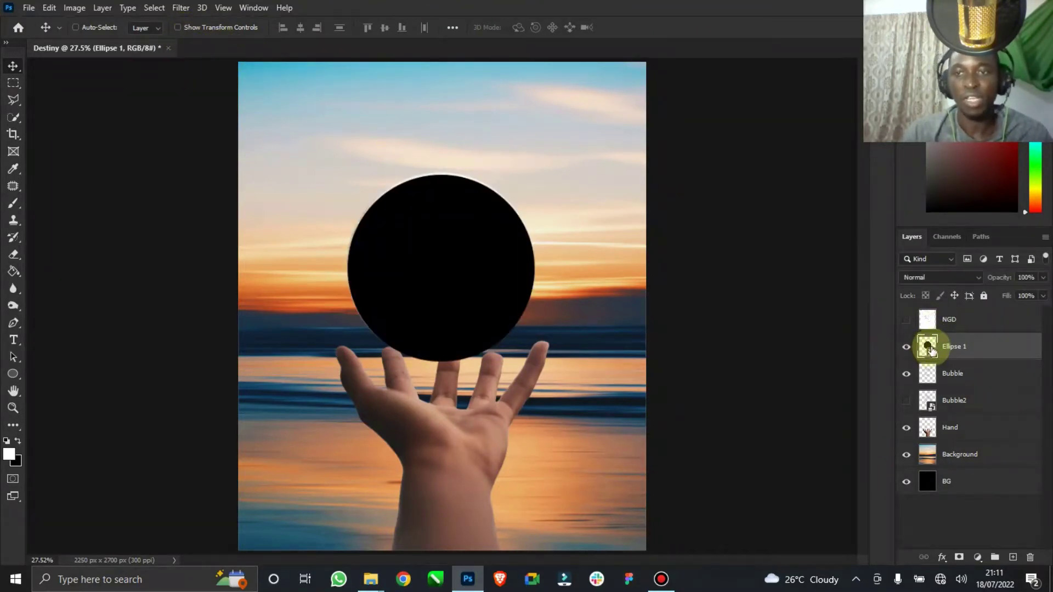
- Change the circle shape's fill color to white (#ffffff) and hide and show it to compare with the bubble
double_click(926, 345)
left_click_drag(612, 223, 543, 167)
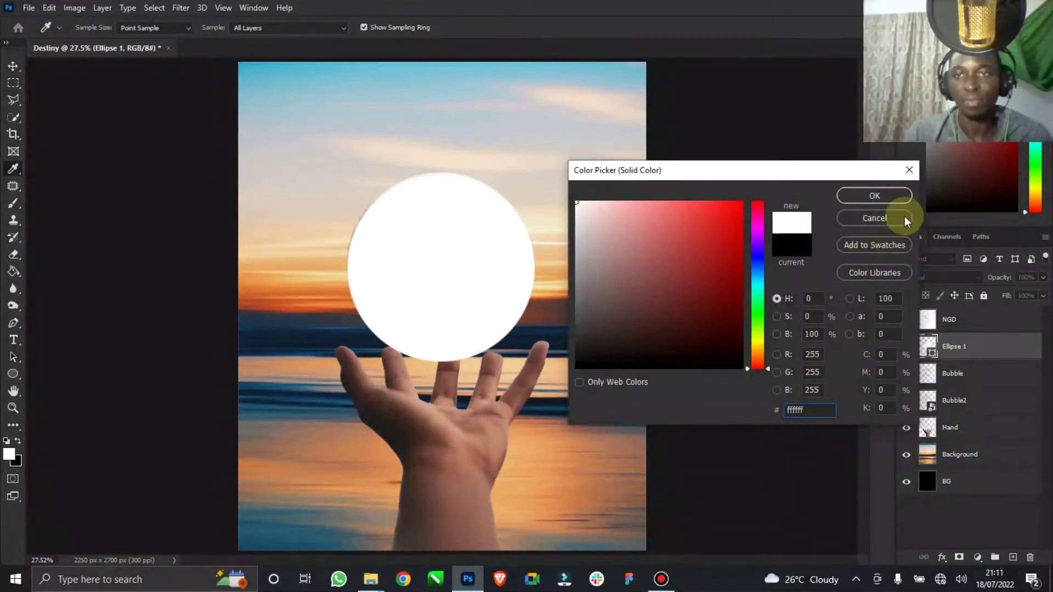
left_click(857, 203)
key("v")
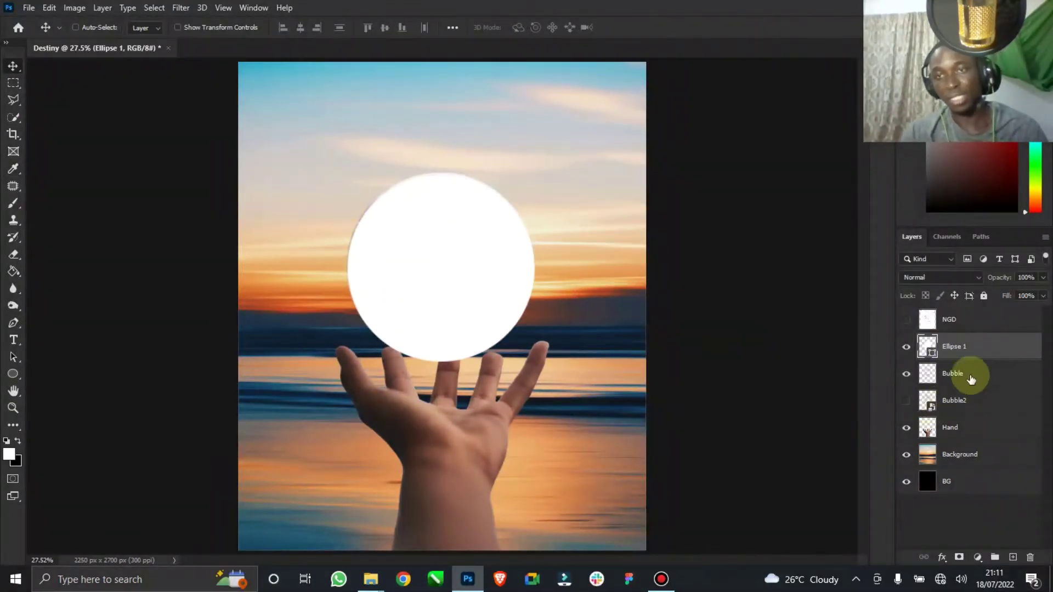
left_click(905, 348)
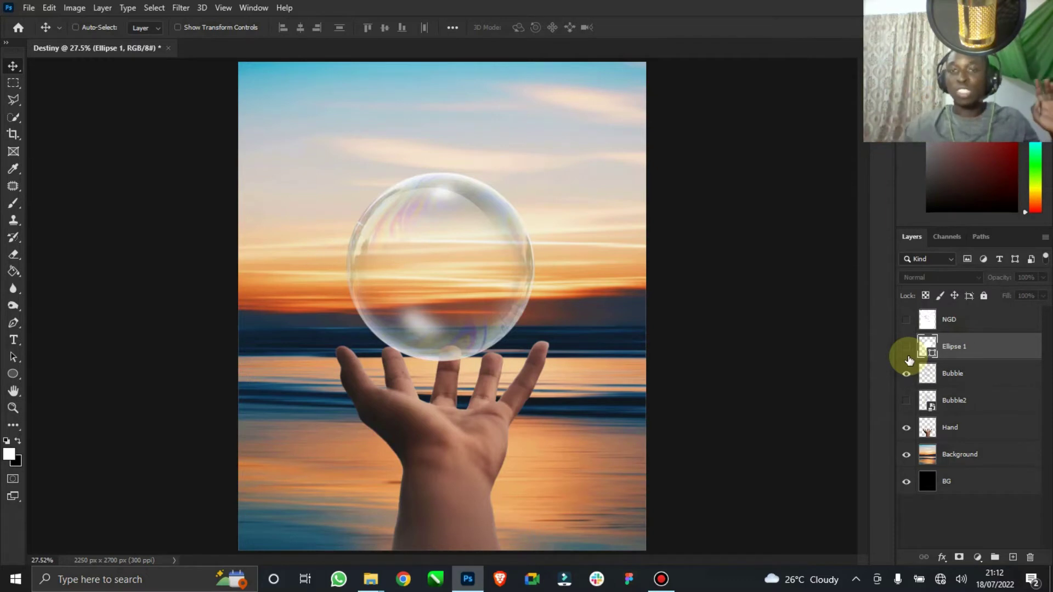
left_click(907, 347)
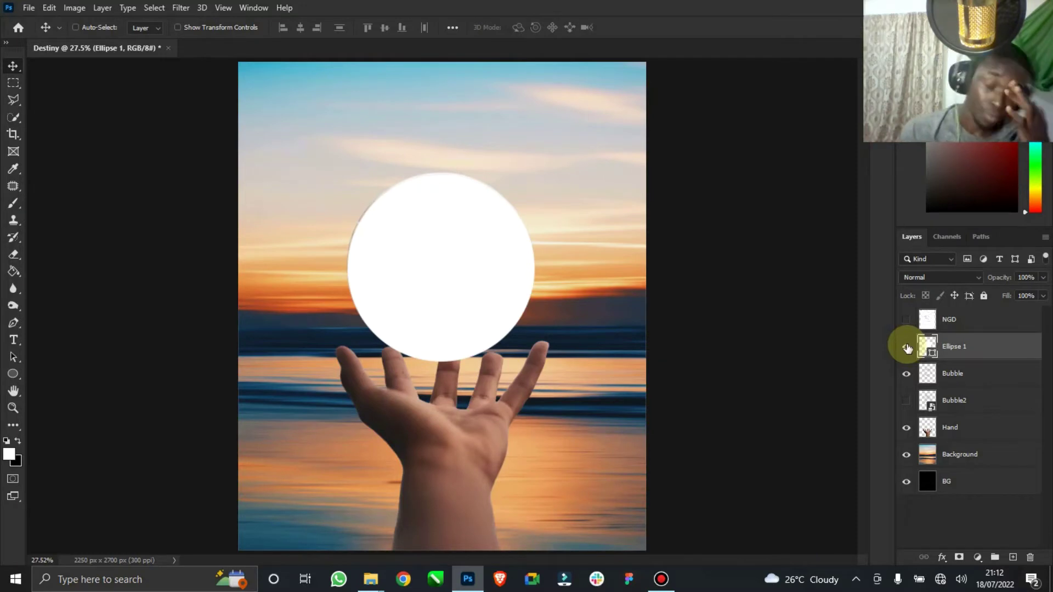
- Rename the white circle's layer to Bubble Mask, leaving its fill color as it is
double_click(955, 347)
type("Bubble Mask")
key("Return")
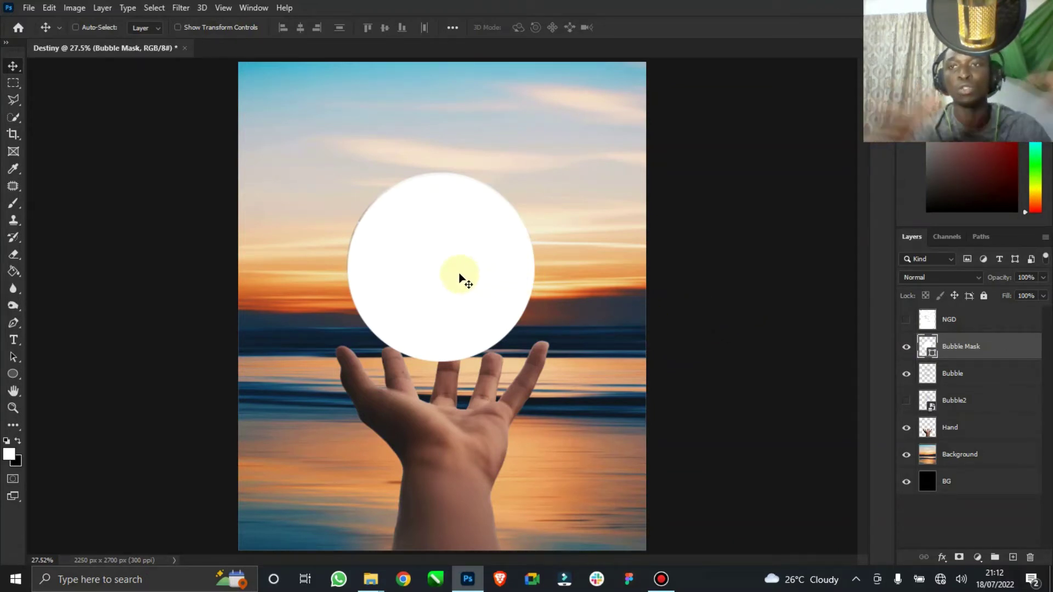
double_click(929, 350)
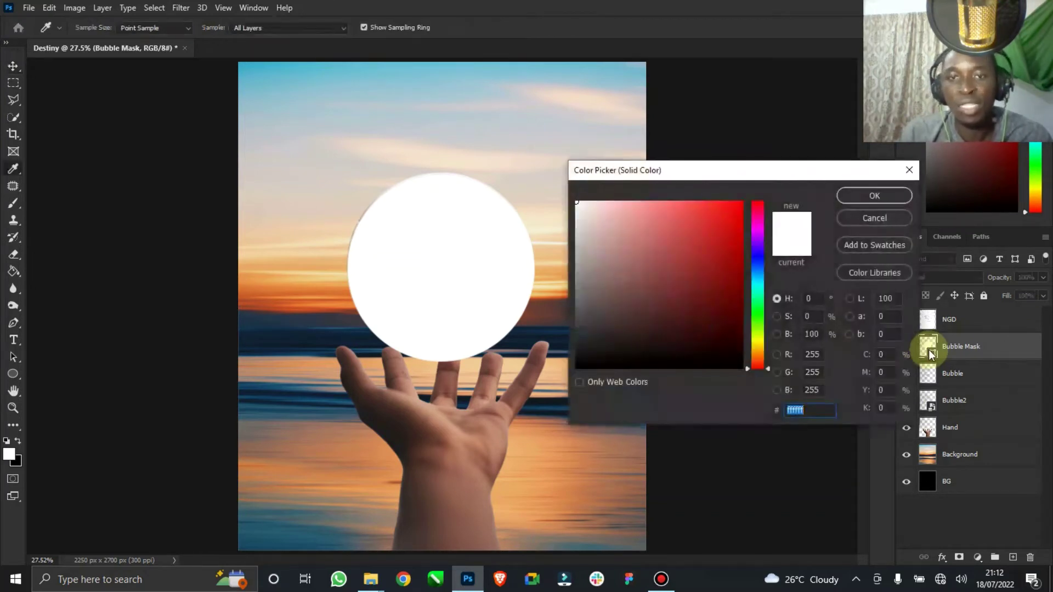
left_click(884, 220)
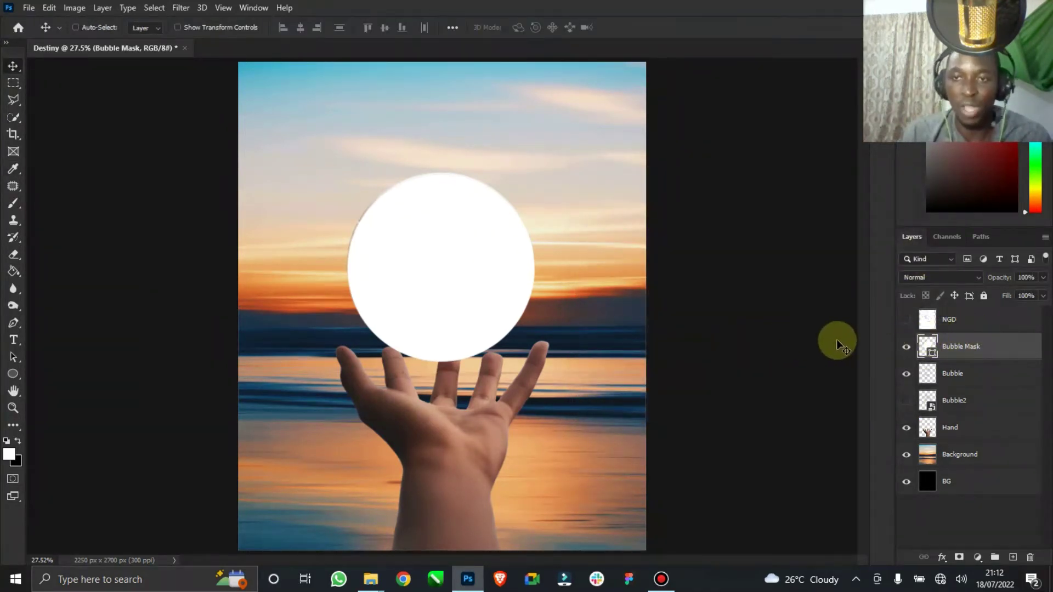
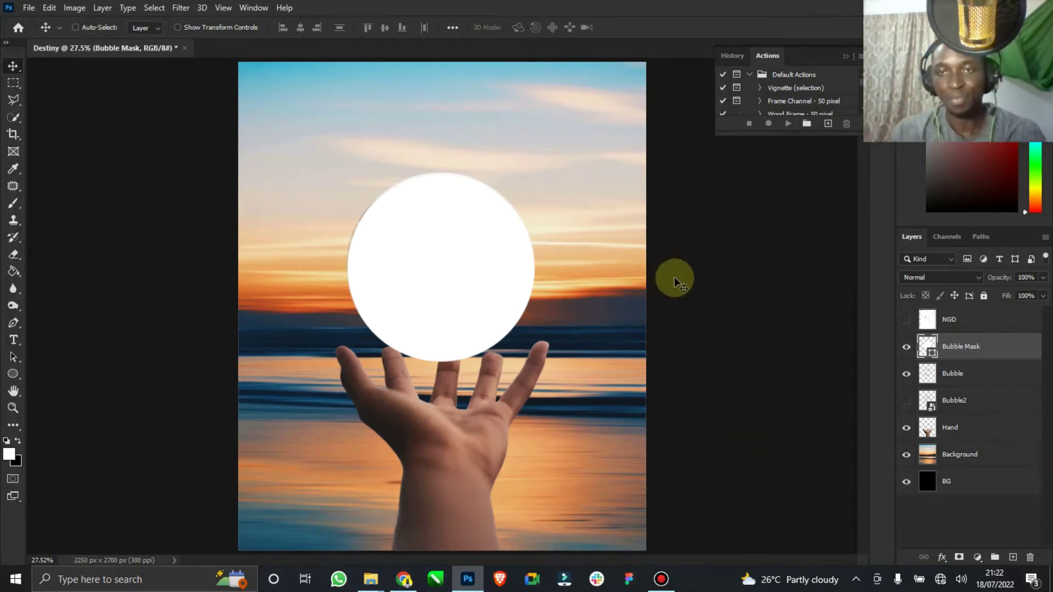
- Check the NGD sketch and place the underwater image pngwing.com (3) from the NGD Photoshop folder, scaled to about 33%
left_click(906, 321)
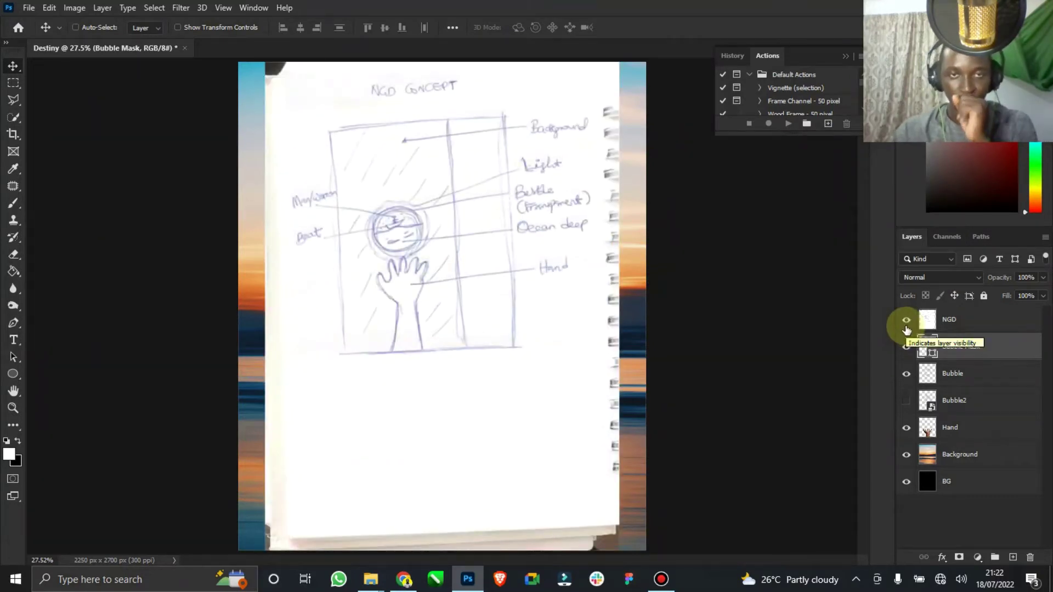
left_click(906, 323)
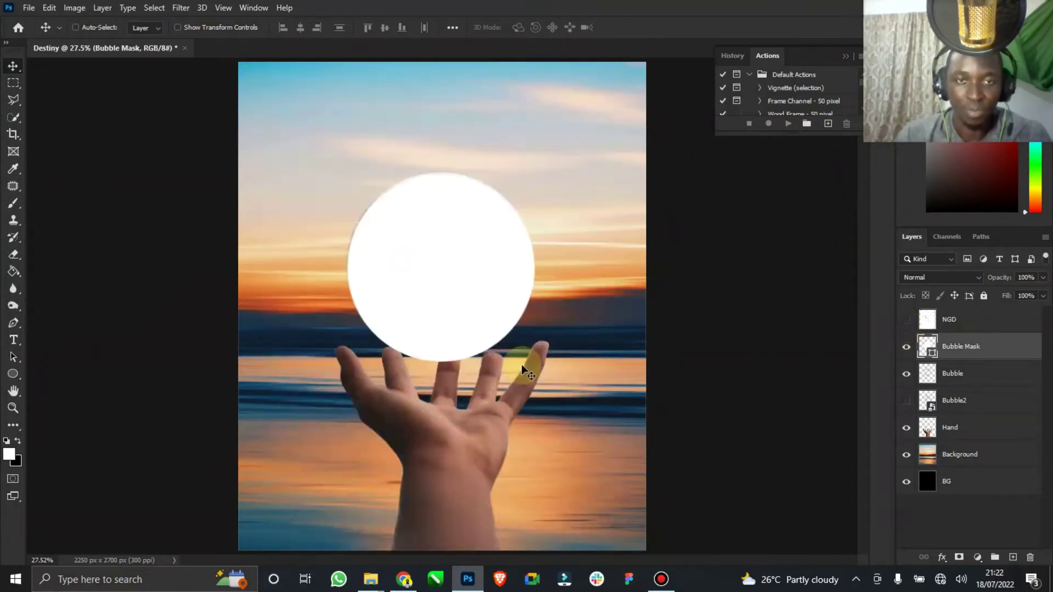
left_click(371, 579)
left_click(337, 537)
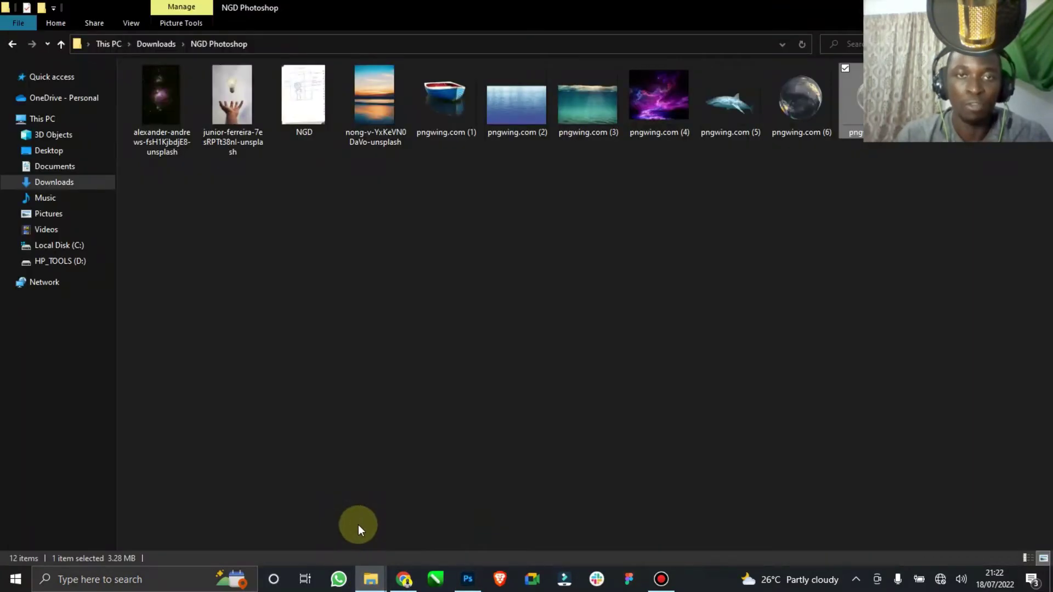
left_click(593, 136)
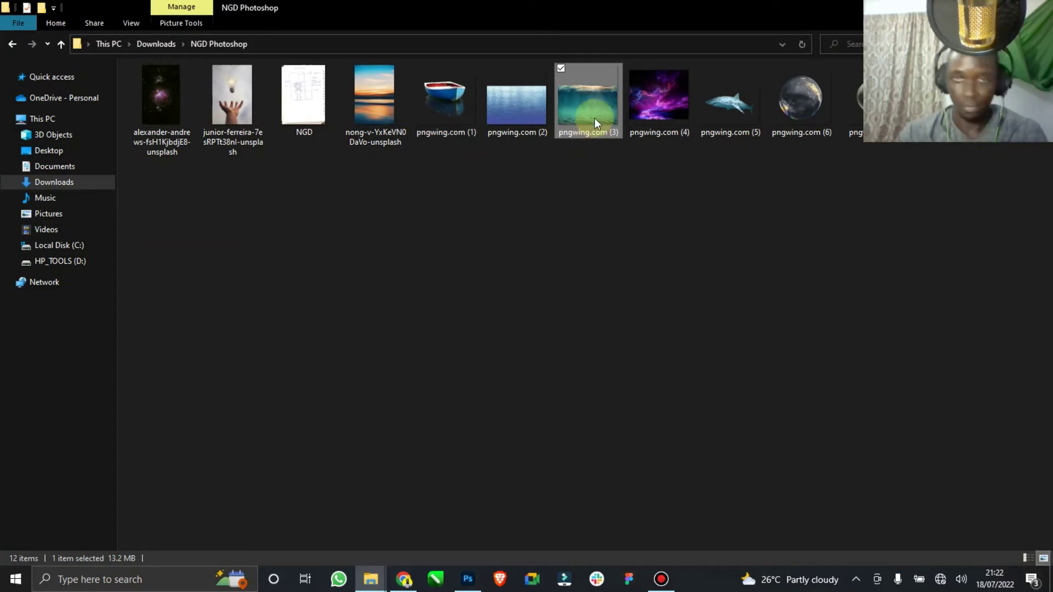
left_click_drag(595, 107, 432, 366)
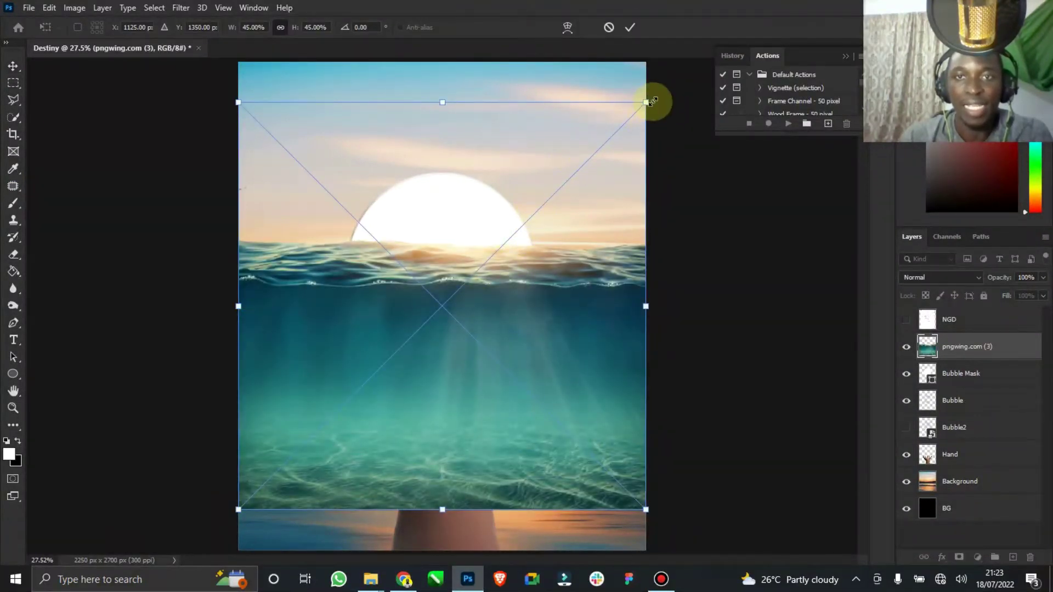
left_click_drag(646, 103, 581, 141)
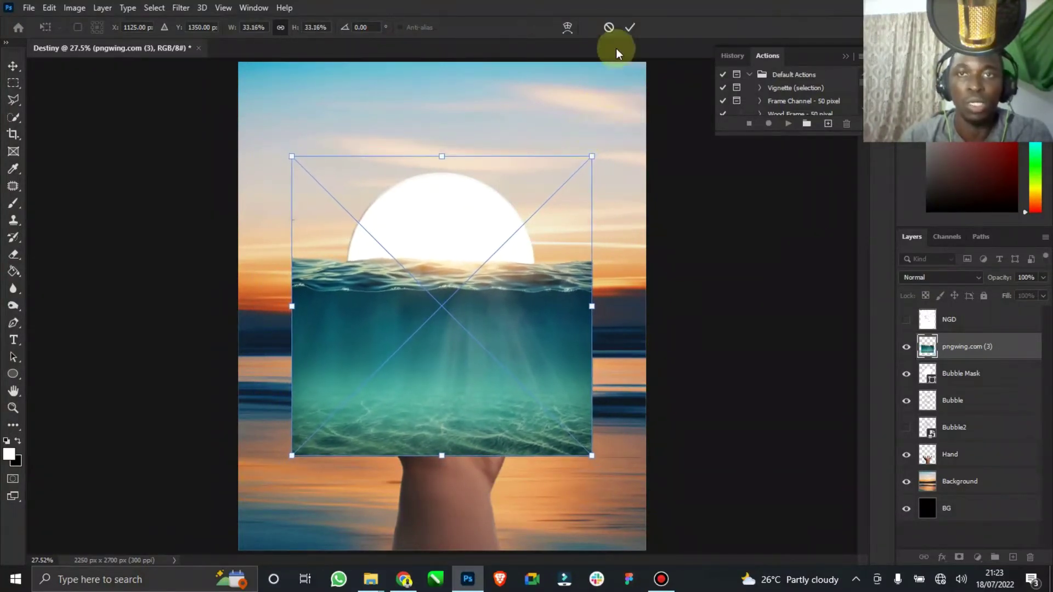
key("Return")
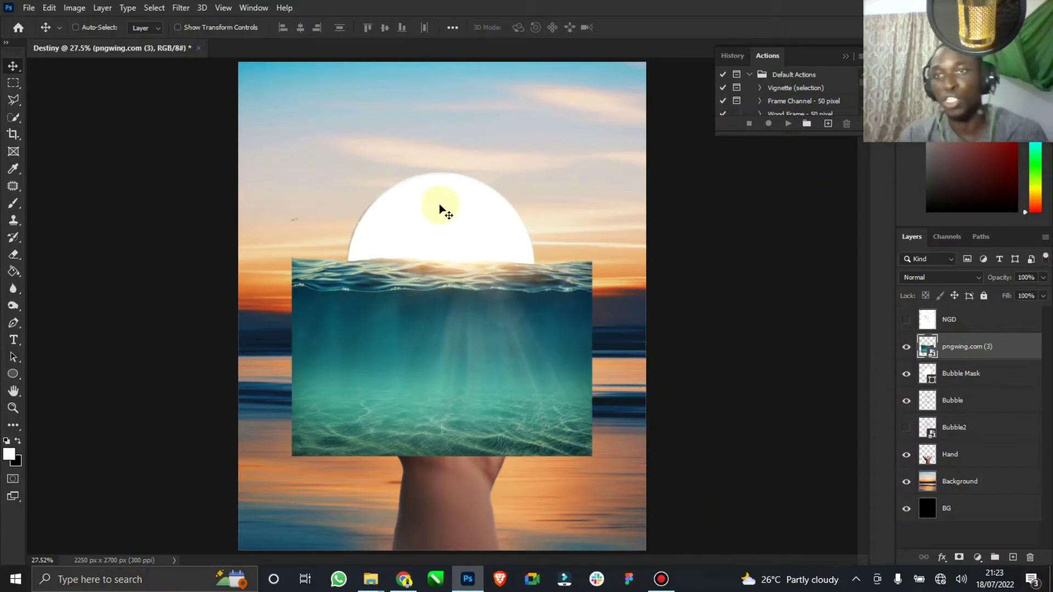
- Rename the placed underwater image's layer to Ocean and rasterize it
double_click(970, 347)
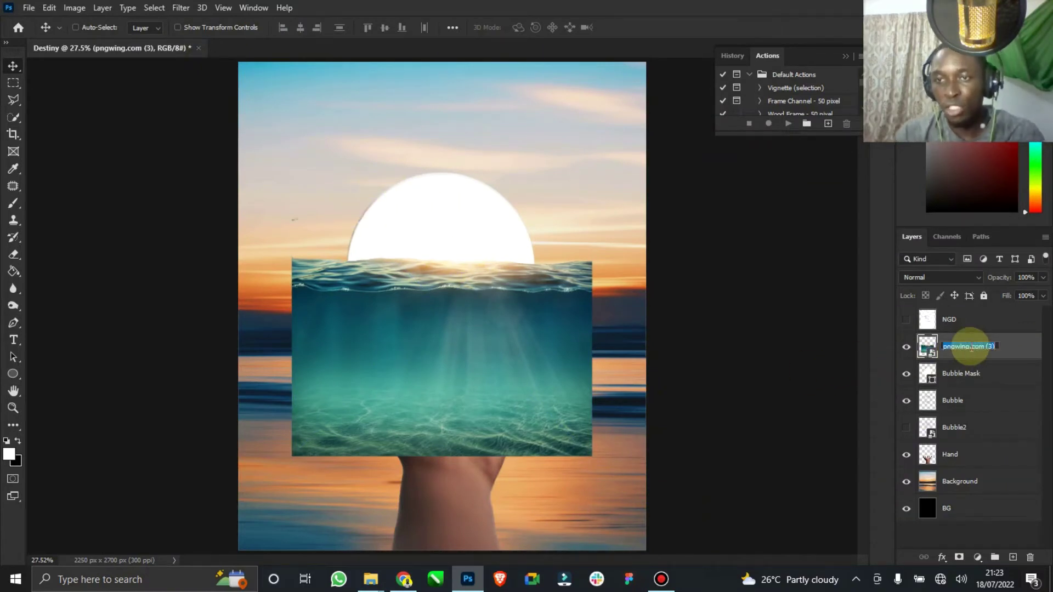
type("Ocean")
key("Return")
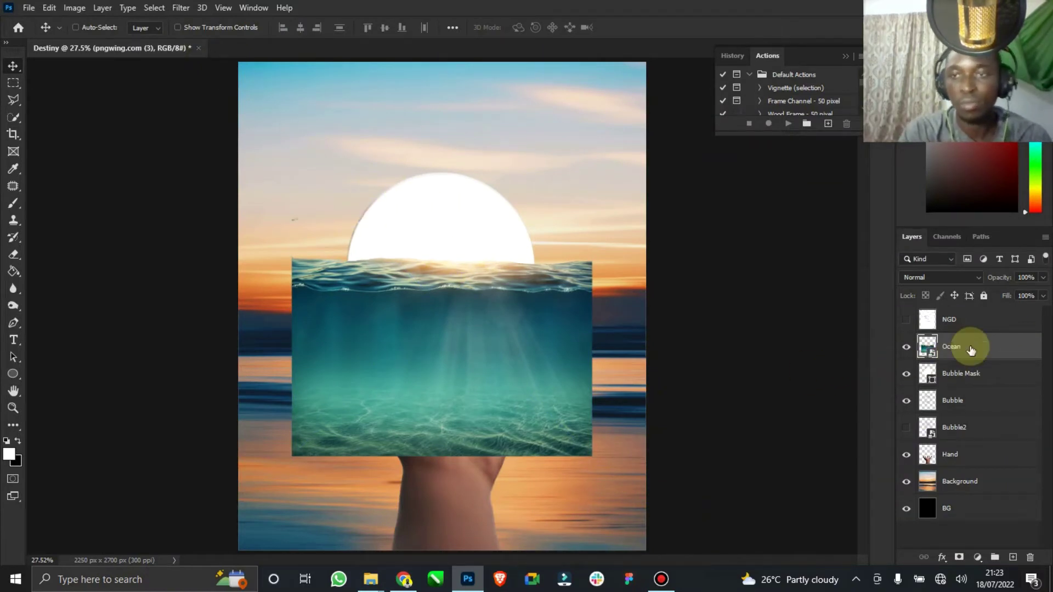
right_click(970, 349)
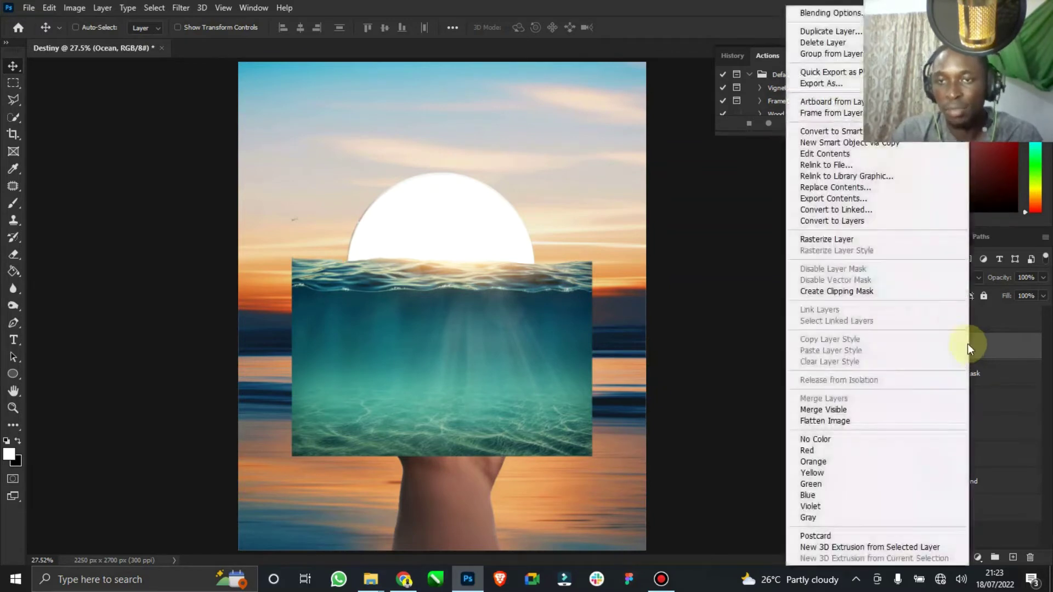
left_click(839, 241)
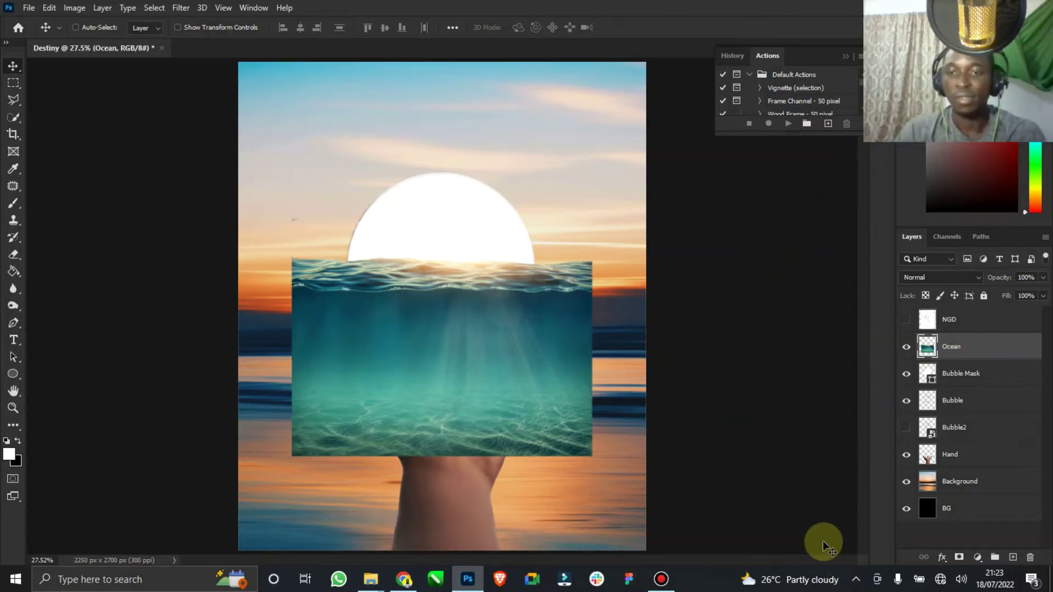
left_click(661, 579)
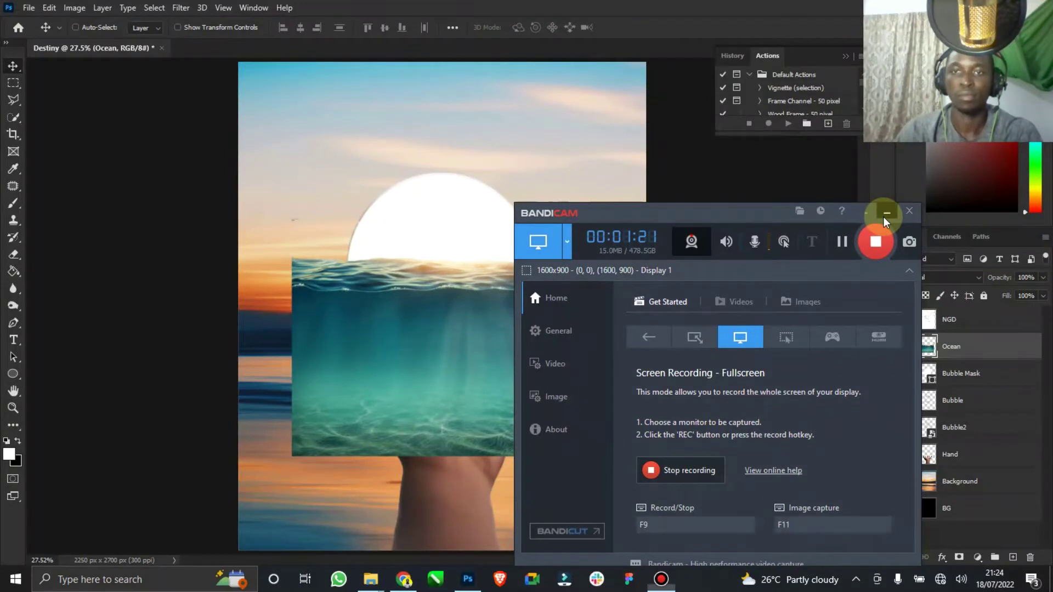
left_click(884, 216)
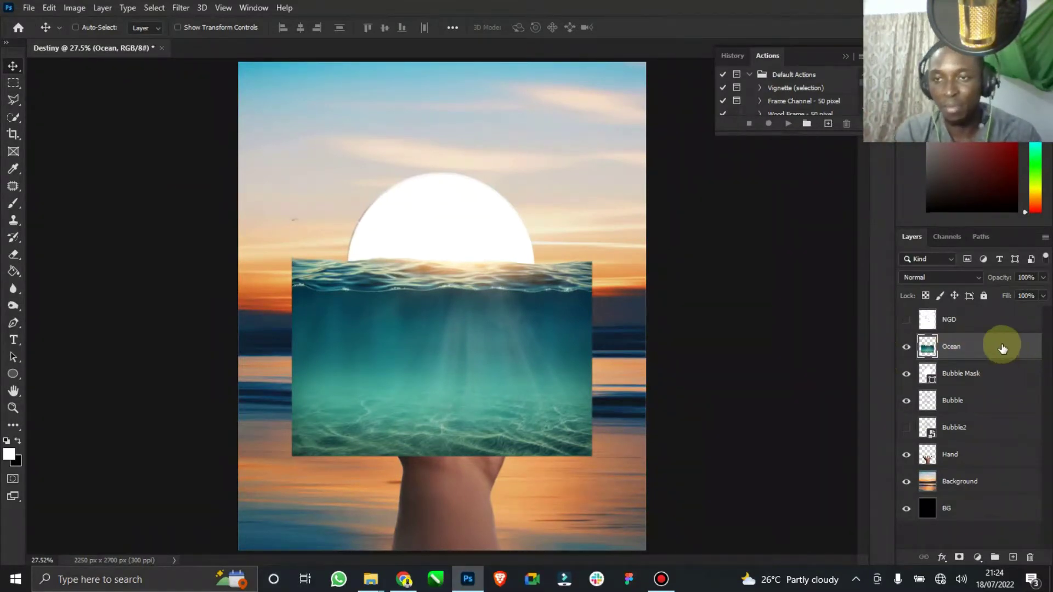
- Try clipping the Ocean layer to the Bubble Mask circle and release the clipping mask again
right_click(960, 345)
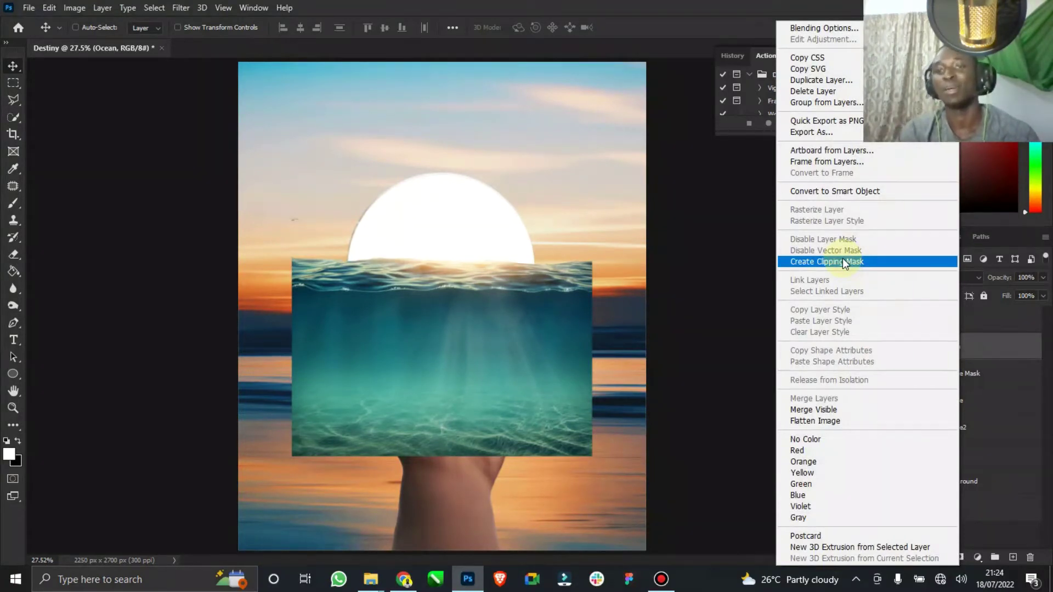
left_click(842, 262)
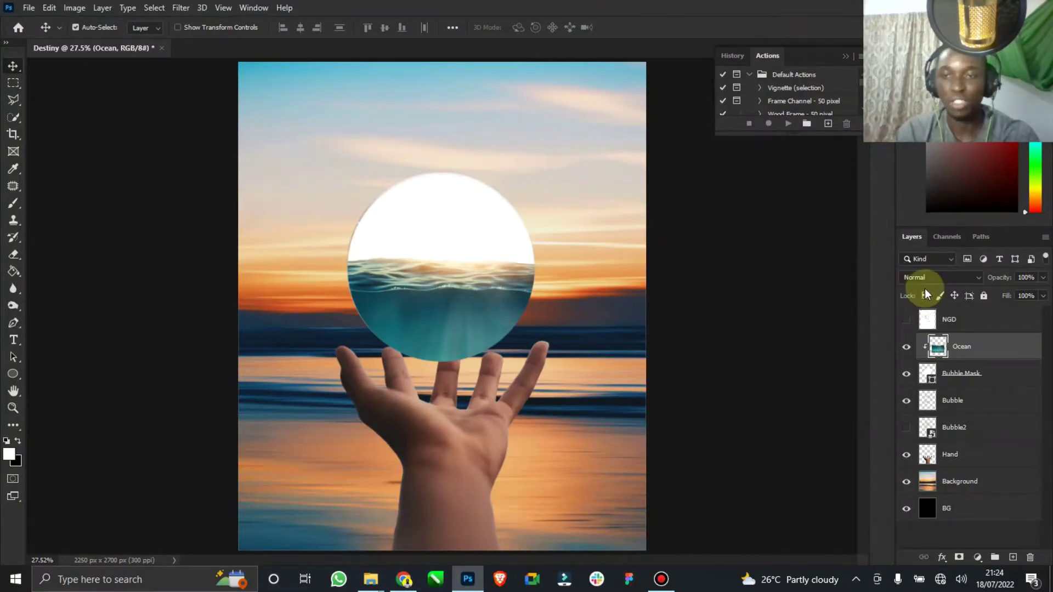
left_click(910, 359, "alt")
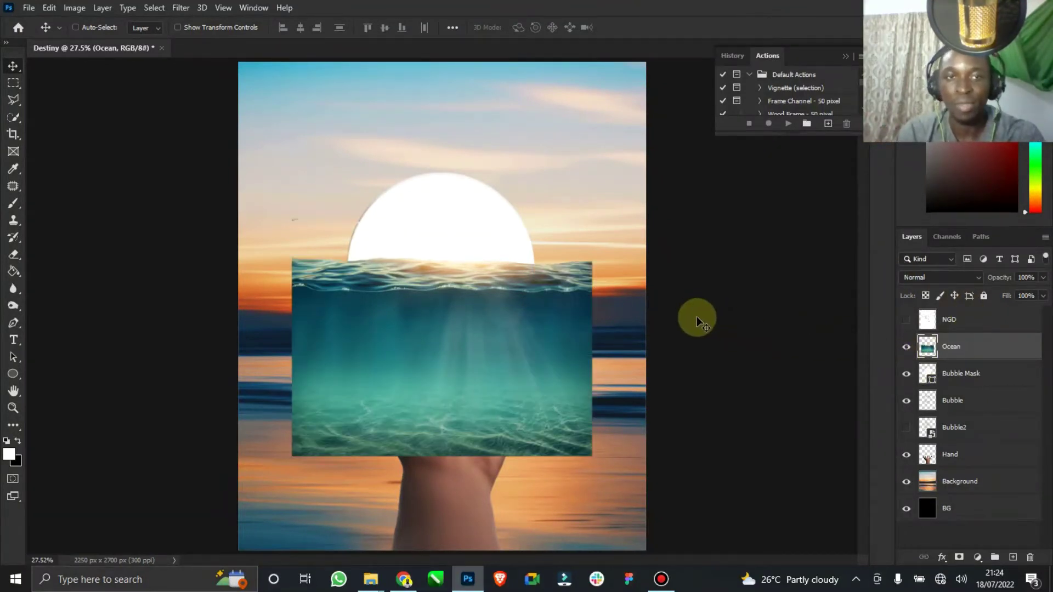
- Load the Bubble Mask circle as a selection, deselect it, and toggle the mask layer's visibility to preview the bubble underneath
left_click(927, 377, "ctrl")
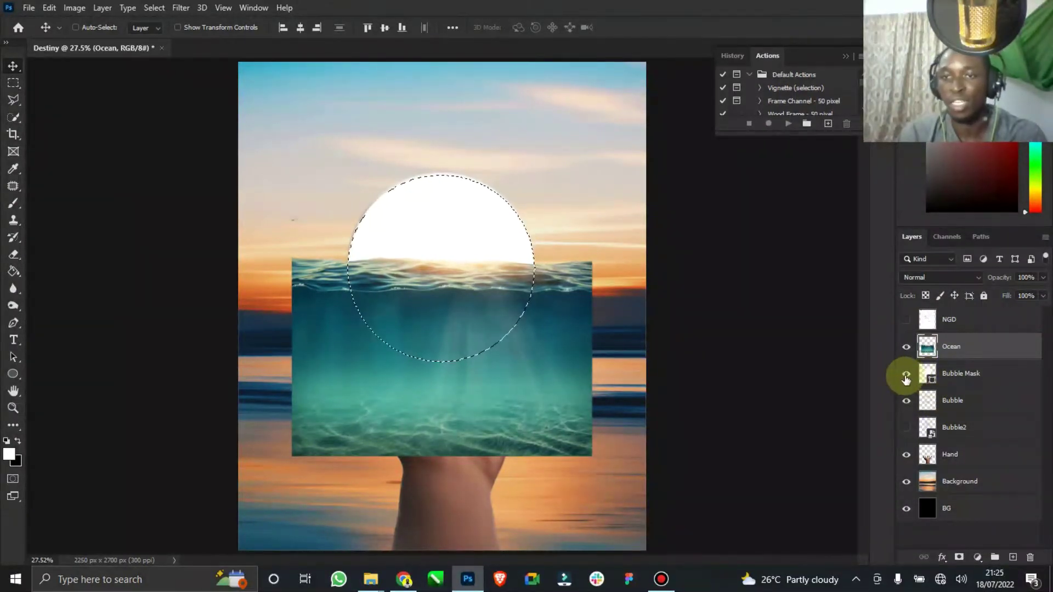
left_click(906, 374)
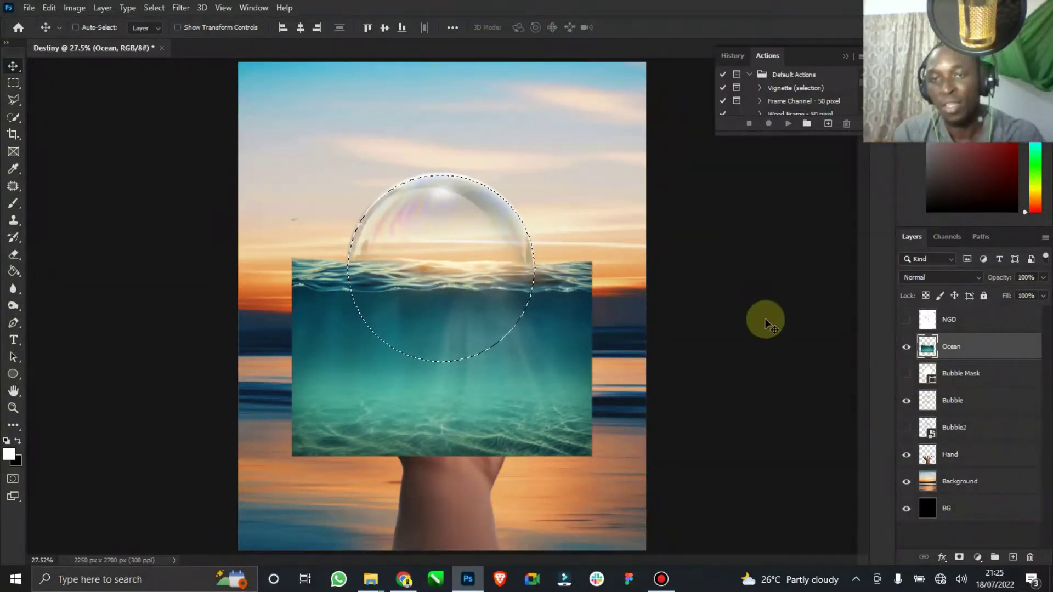
left_click(906, 374)
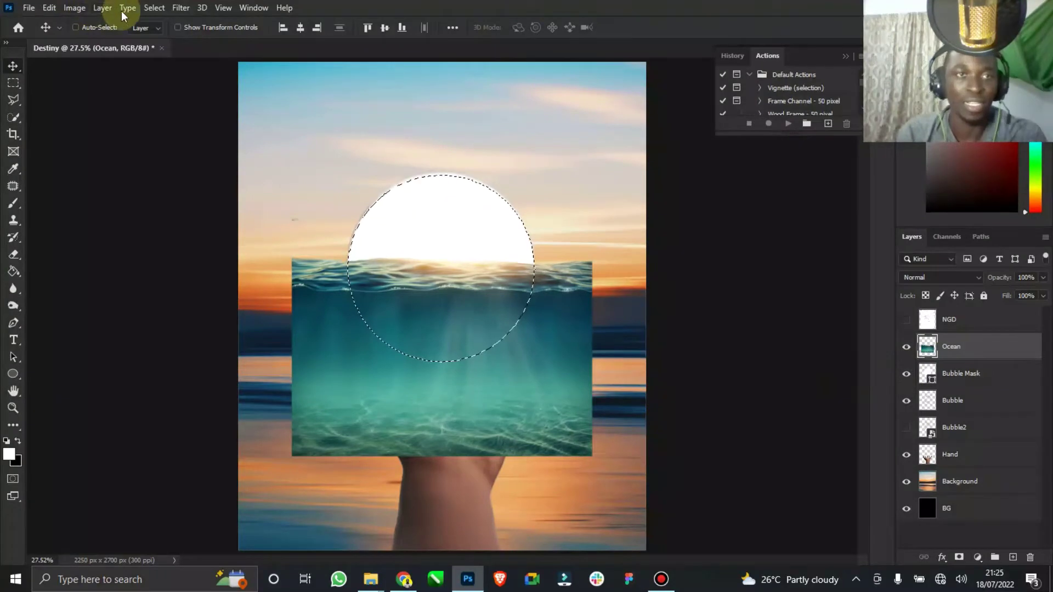
left_click(153, 8)
left_click(179, 37)
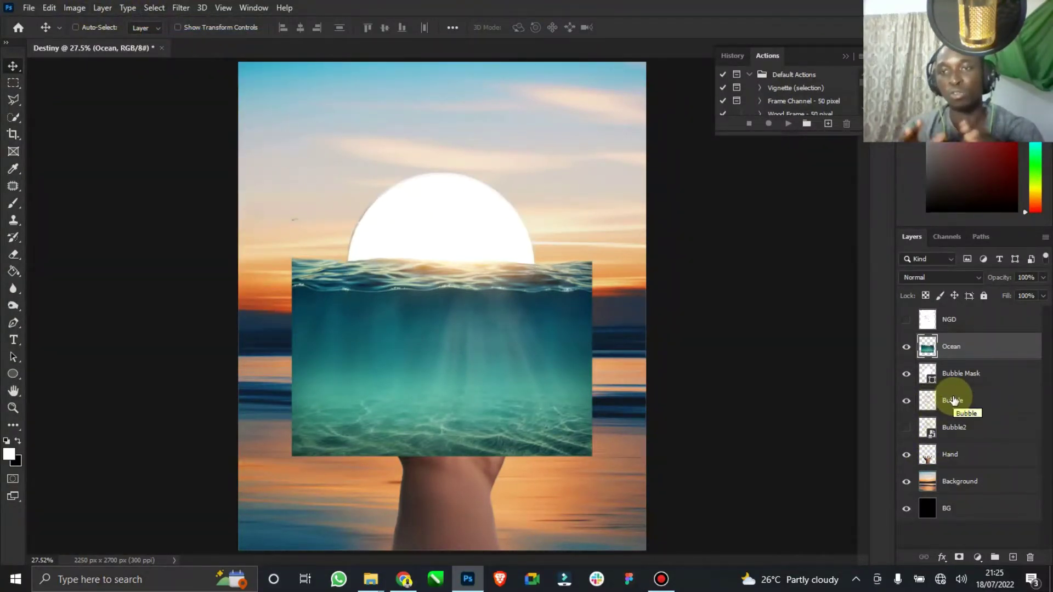
left_click(906, 374)
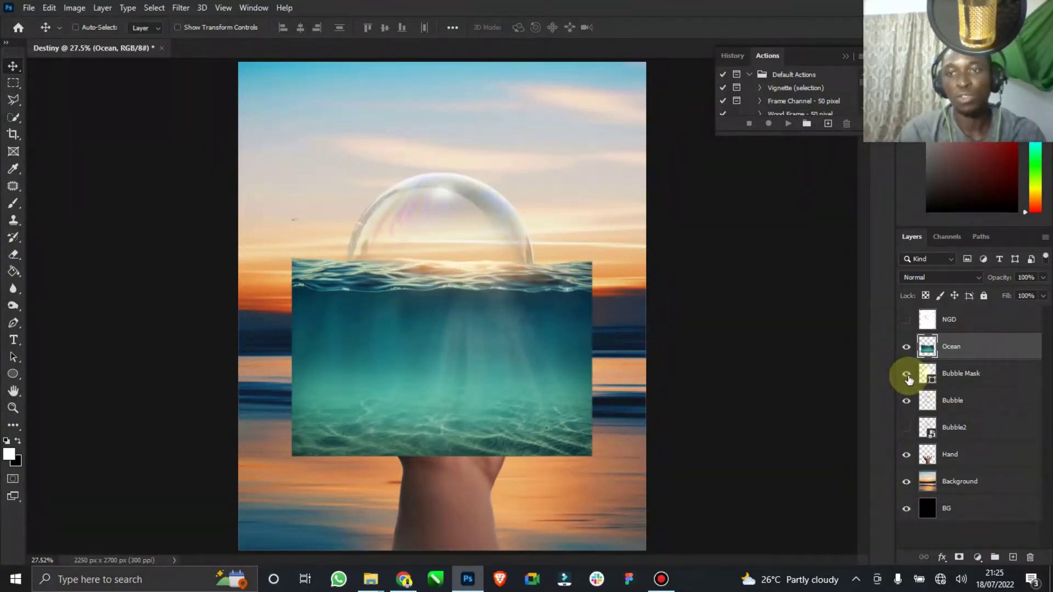
left_click(906, 374)
- Load the Bubble Mask layer's circle as a selection over the ocean image and hide the Bubble Mask layer
left_click(965, 374)
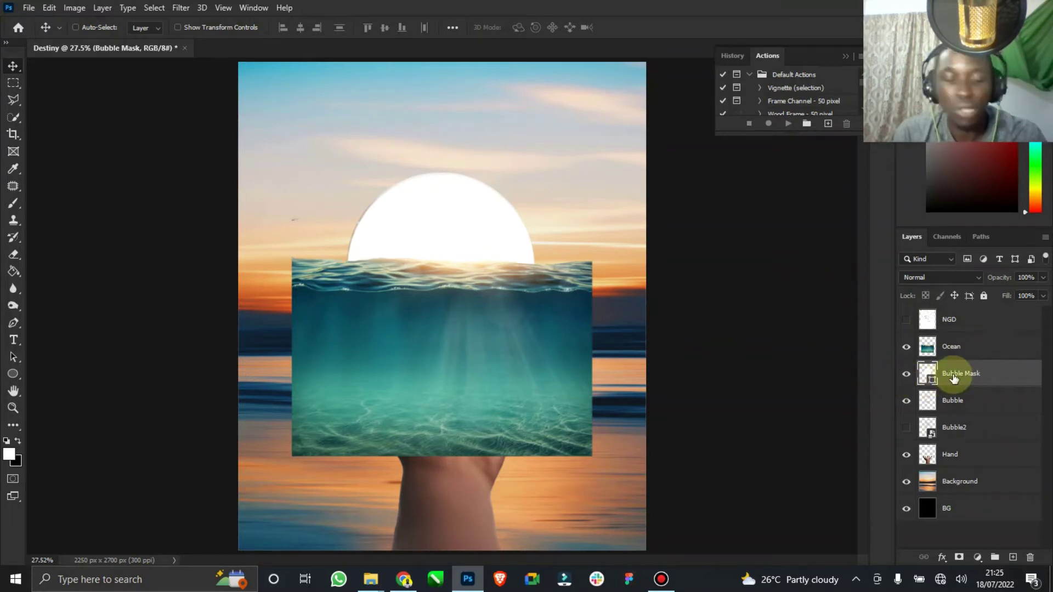
key("ctrl")
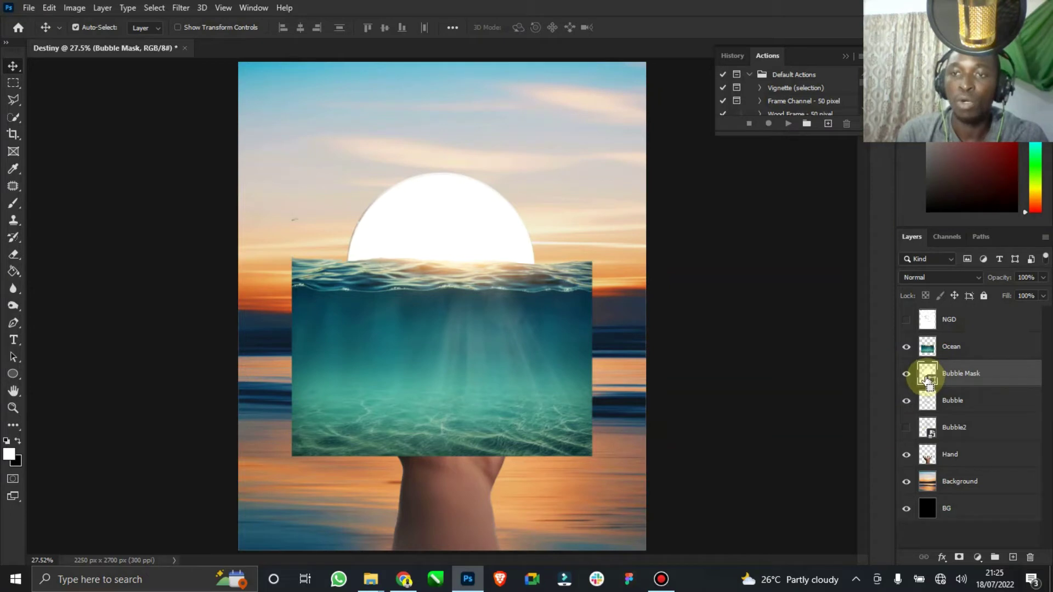
left_click(928, 378, "ctrl")
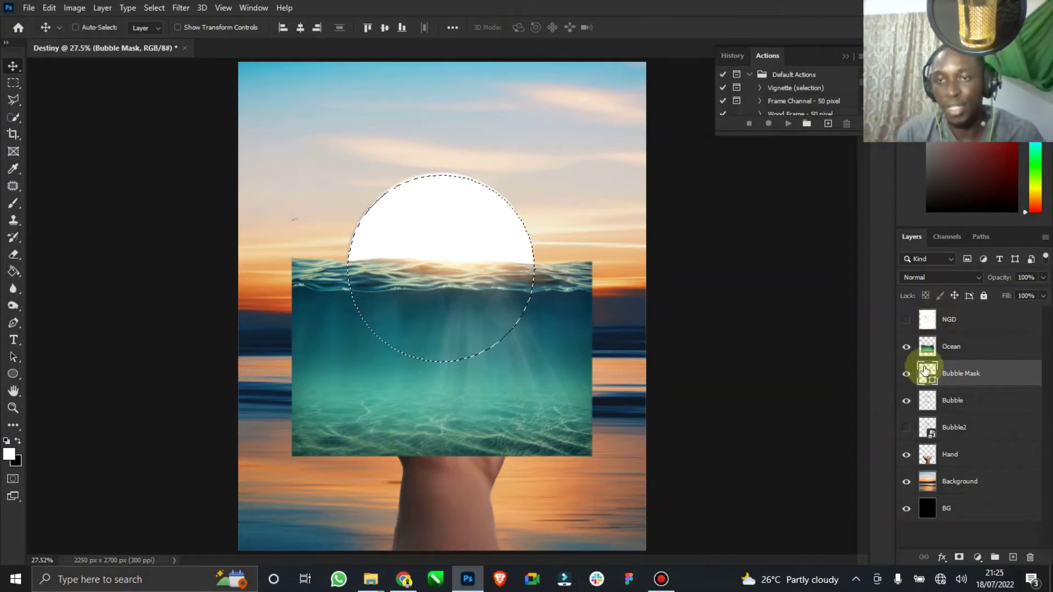
left_click(906, 374)
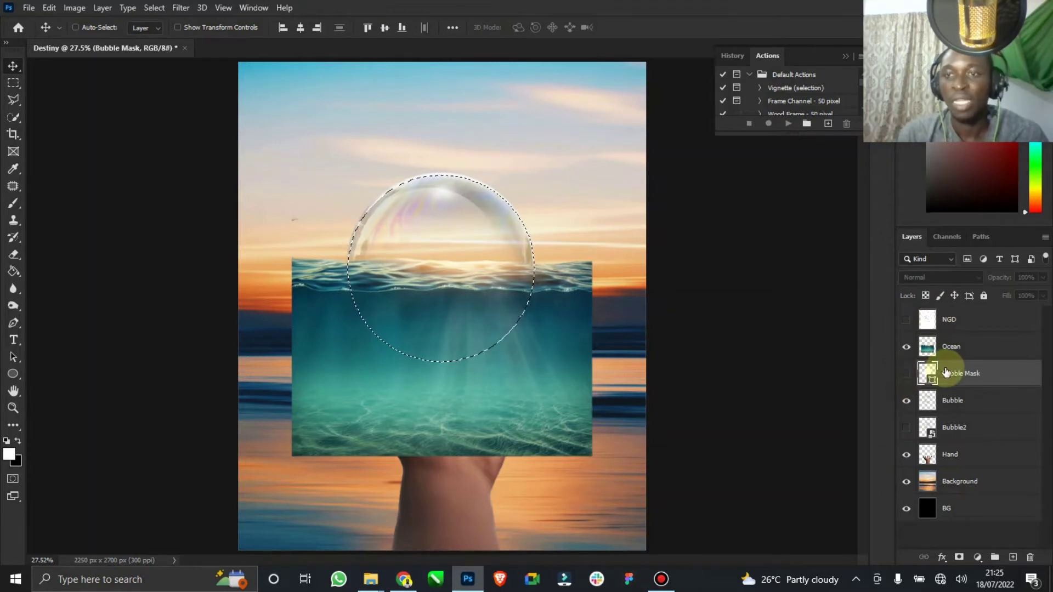
- Add a layer mask to the Ocean layer from the circular selection and make the layer's image active instead of its mask
left_click(960, 349)
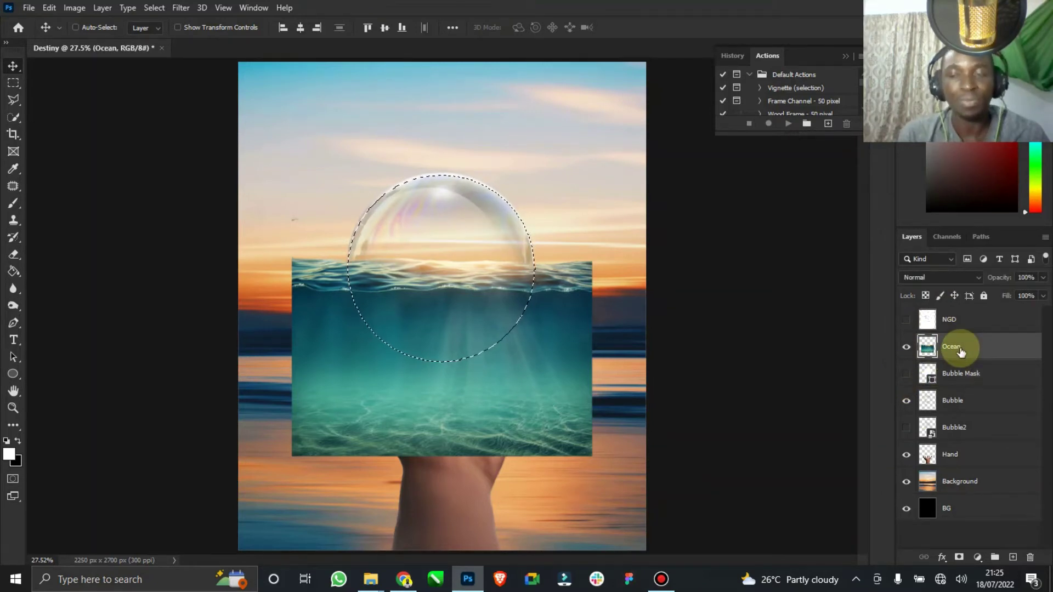
left_click(959, 560)
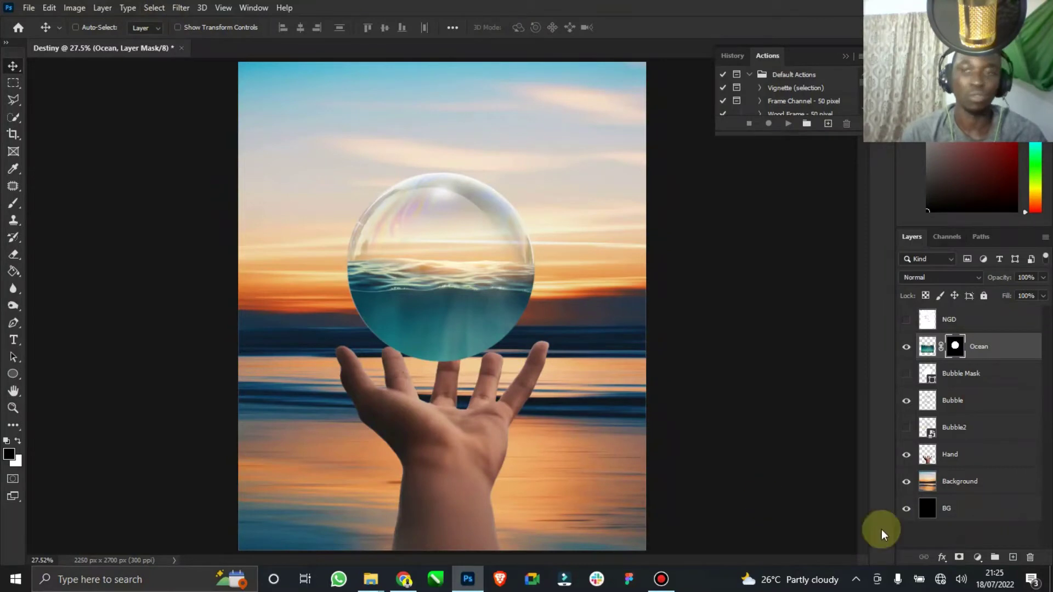
key("ctrl+z")
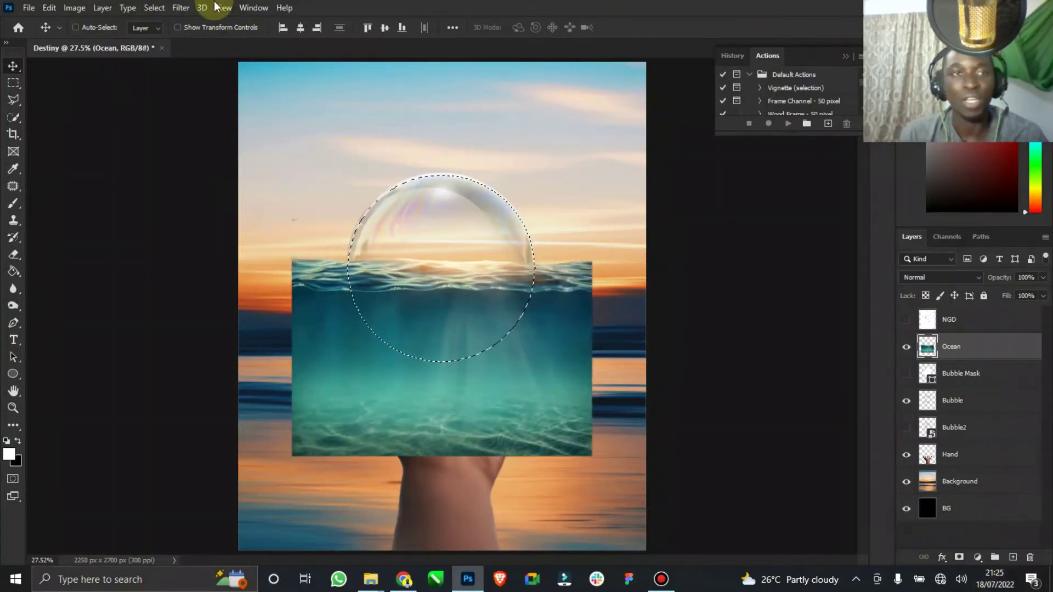
right_click(977, 347)
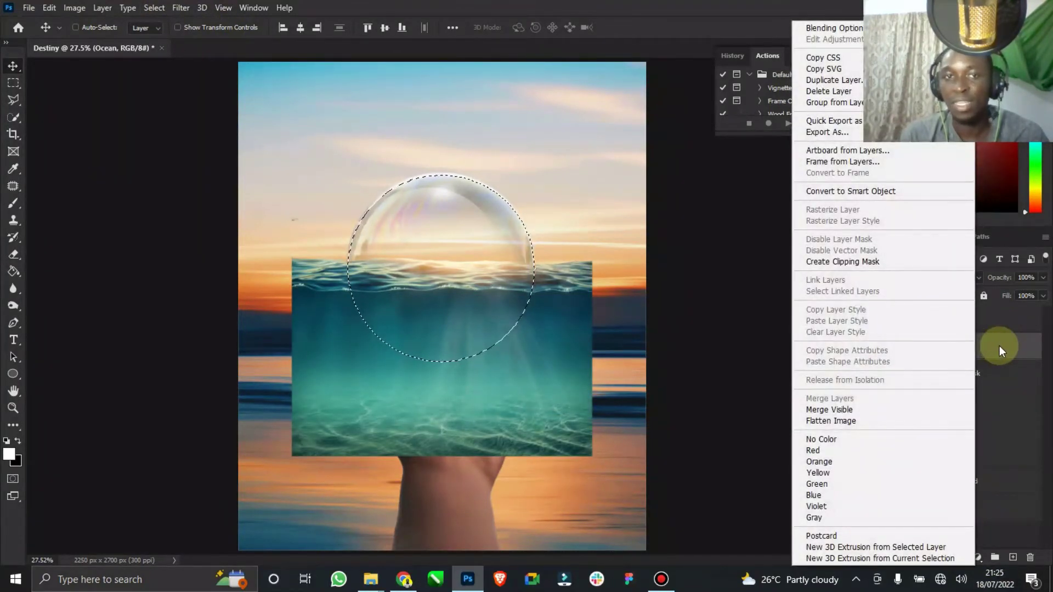
left_click(992, 325)
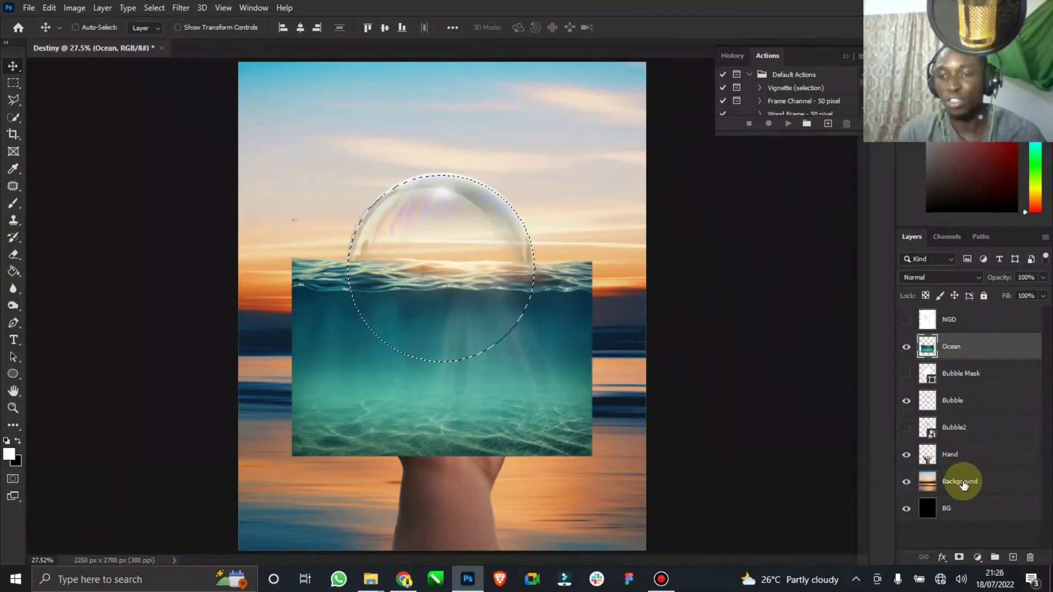
left_click(959, 558)
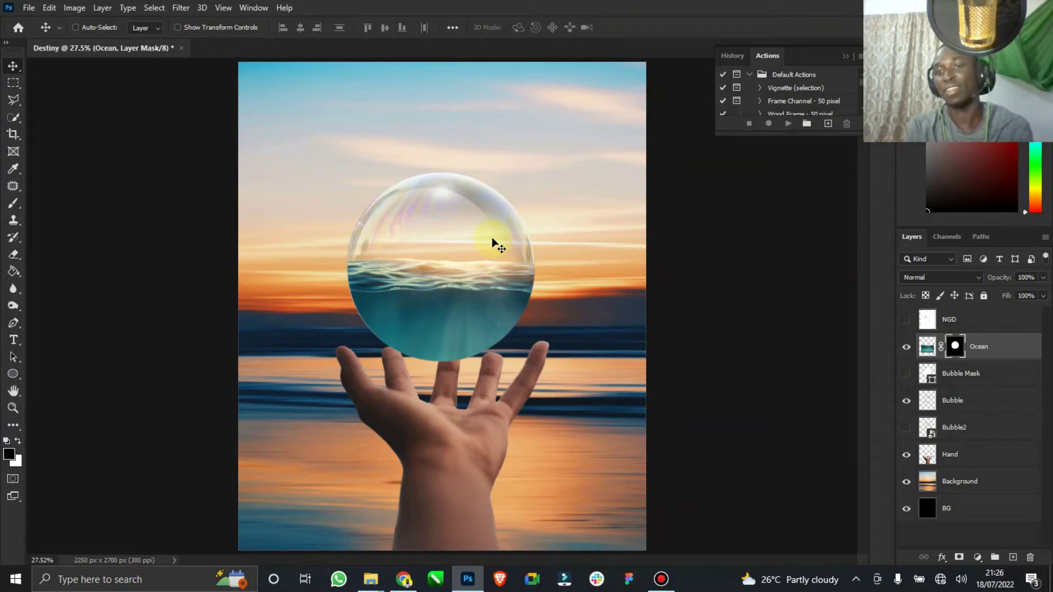
left_click(927, 346)
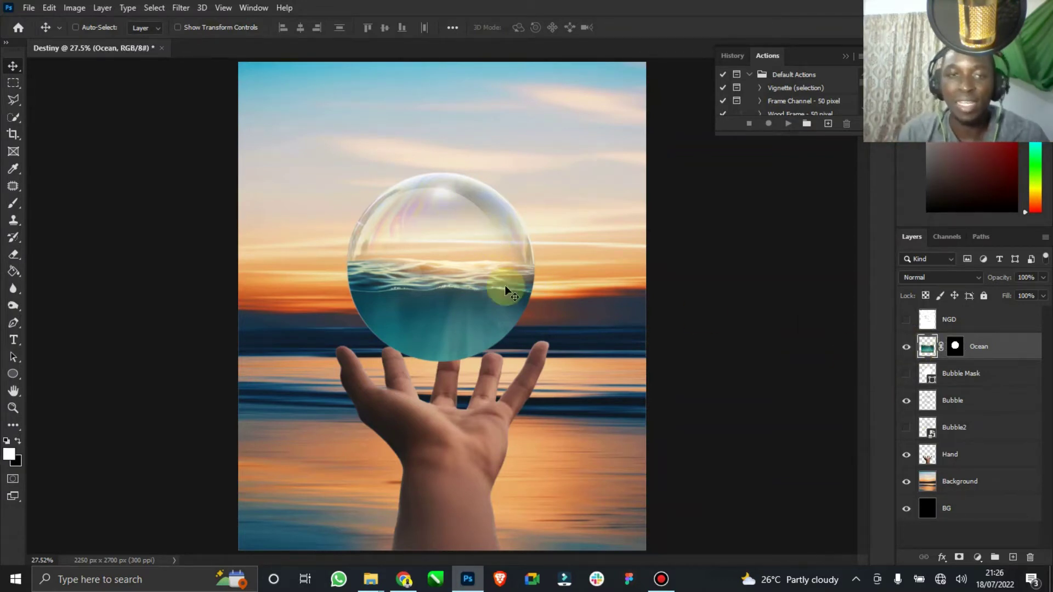
- Preview the Overlay blend mode on the Ocean layer and return it to Normal
left_click(12, 408)
left_click_drag(417, 305, 460, 291)
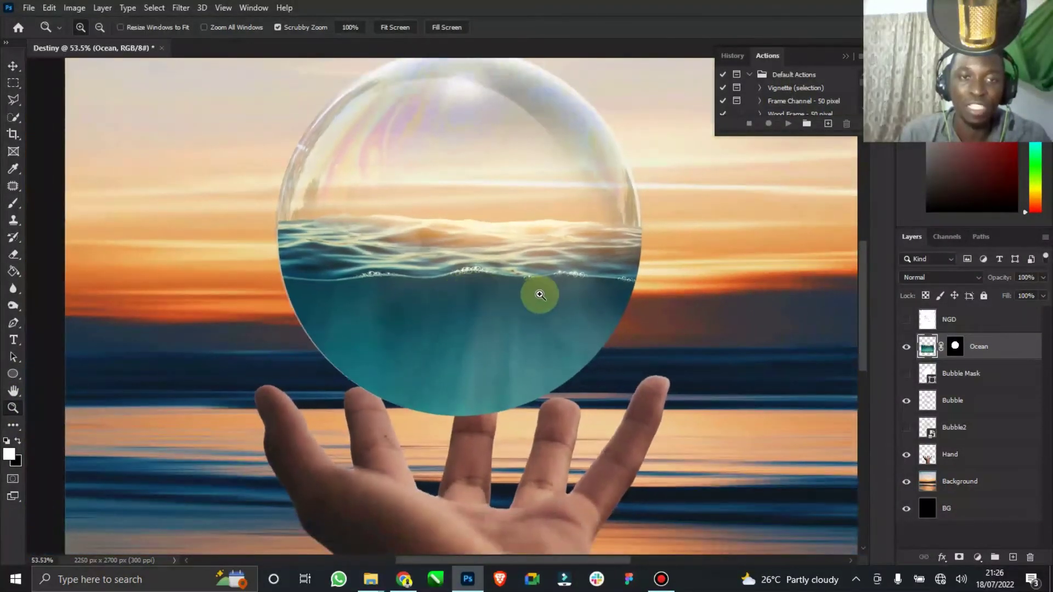
left_click_drag(543, 291, 496, 283)
left_click(12, 66)
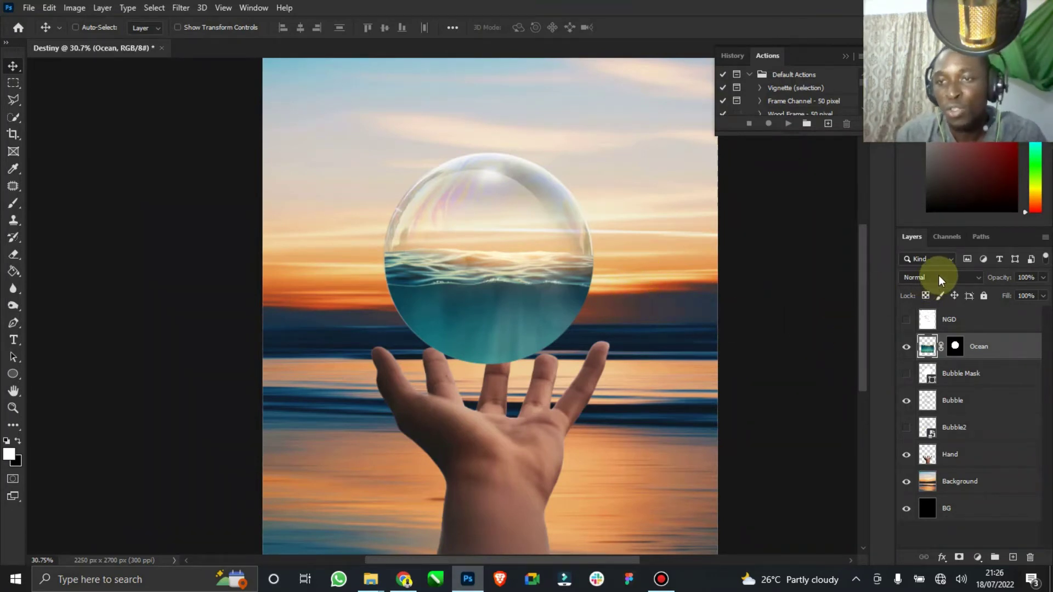
left_click(938, 278)
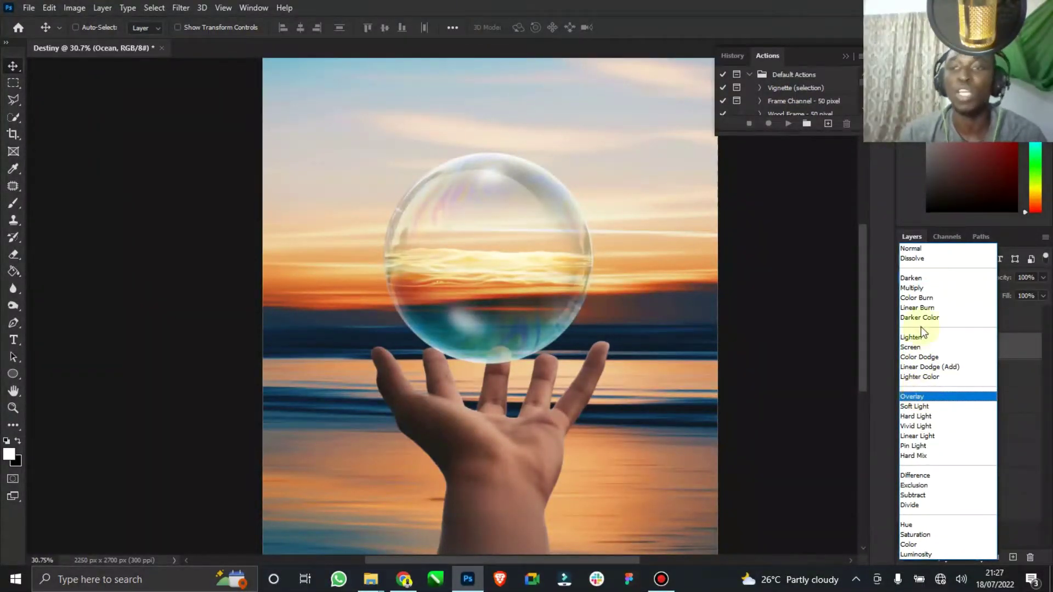
left_click(906, 248)
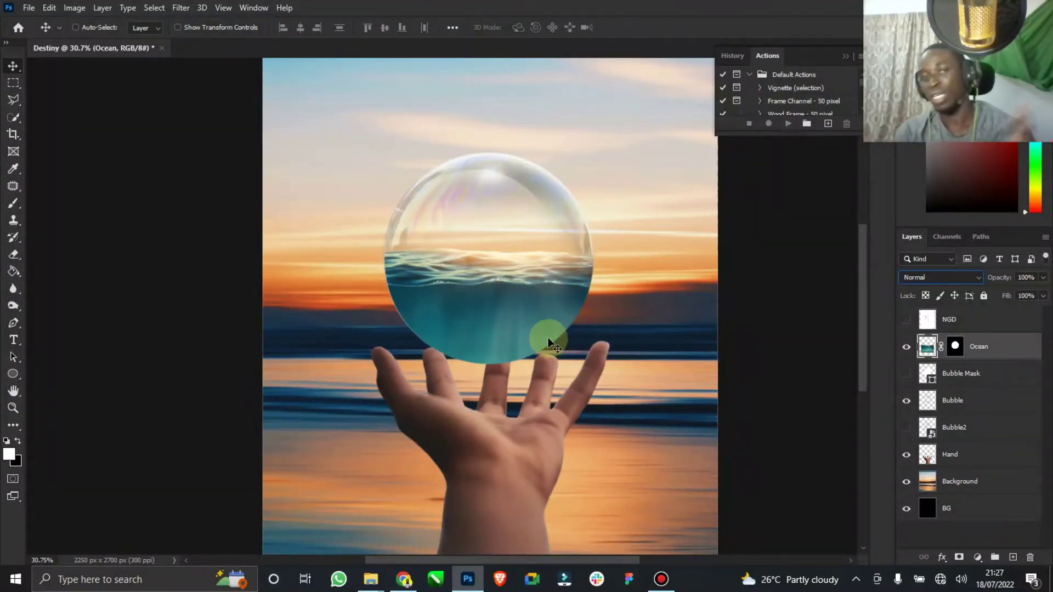
- Examine the masked ocean bubble up close and briefly show the NGD sketch layer to compare the composition with the plan
left_click(8, 393)
double_click(6, 393)
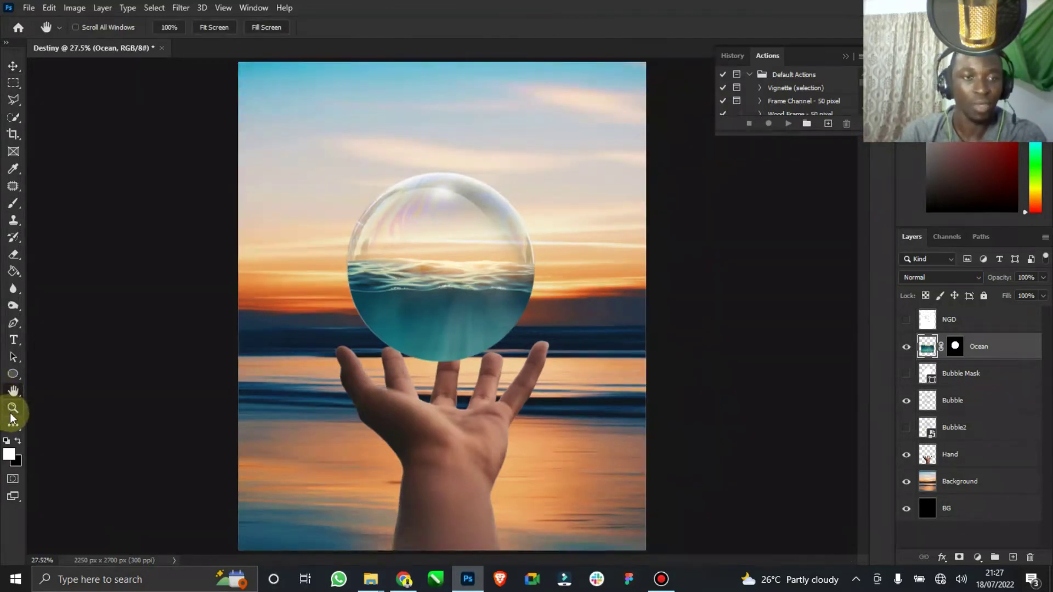
left_click(12, 408)
left_click_drag(372, 235, 404, 218)
left_click(13, 68)
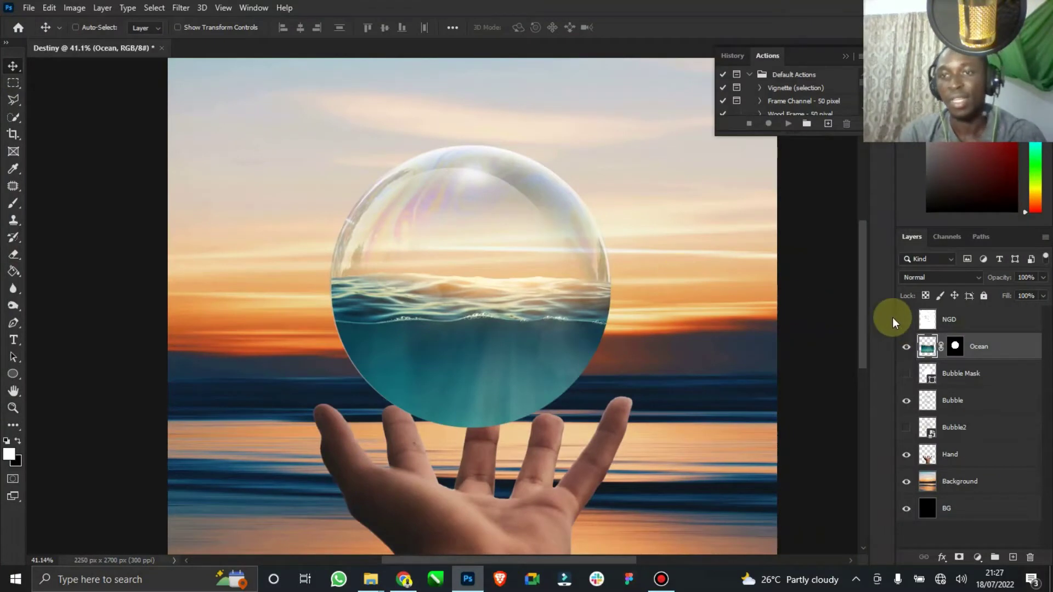
left_click(906, 322)
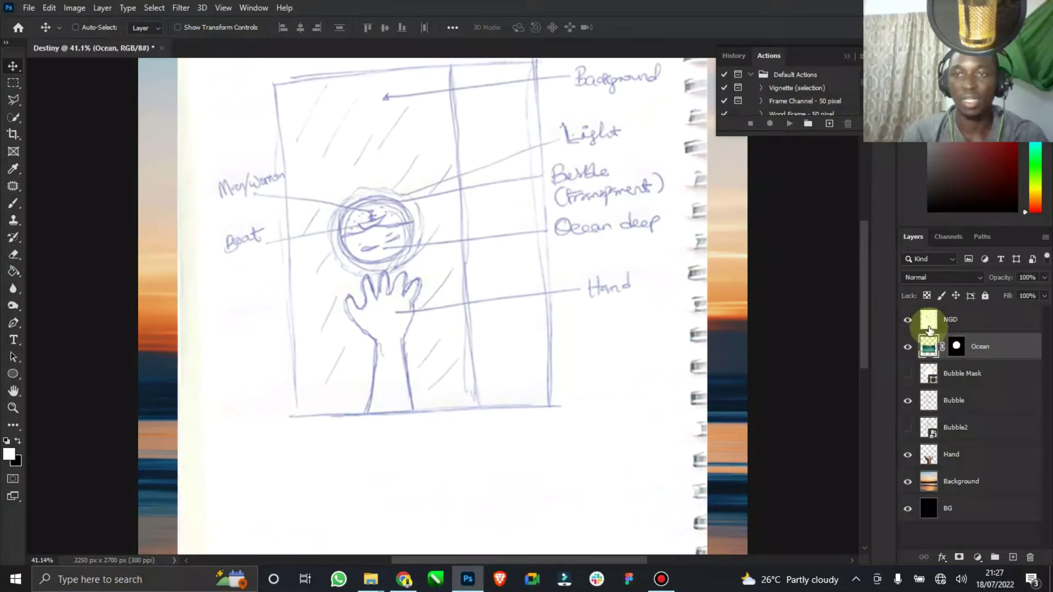
left_click(906, 320)
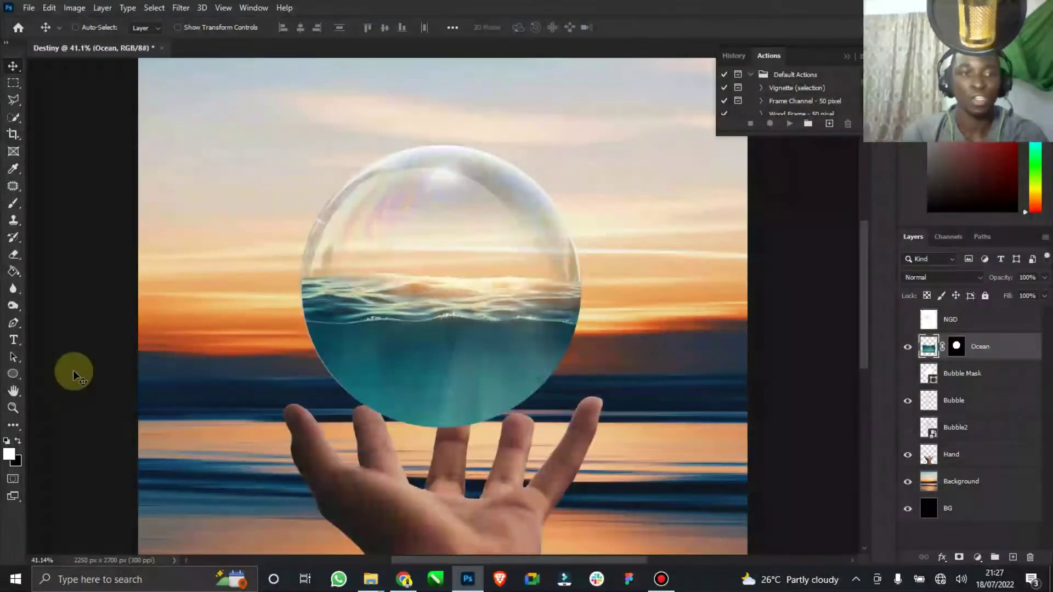
- Toggle the Ocean layer's visibility to compare the bubble with and without water, and try shifting the ocean slightly upward before undoing the move
double_click(12, 392)
left_click(907, 346)
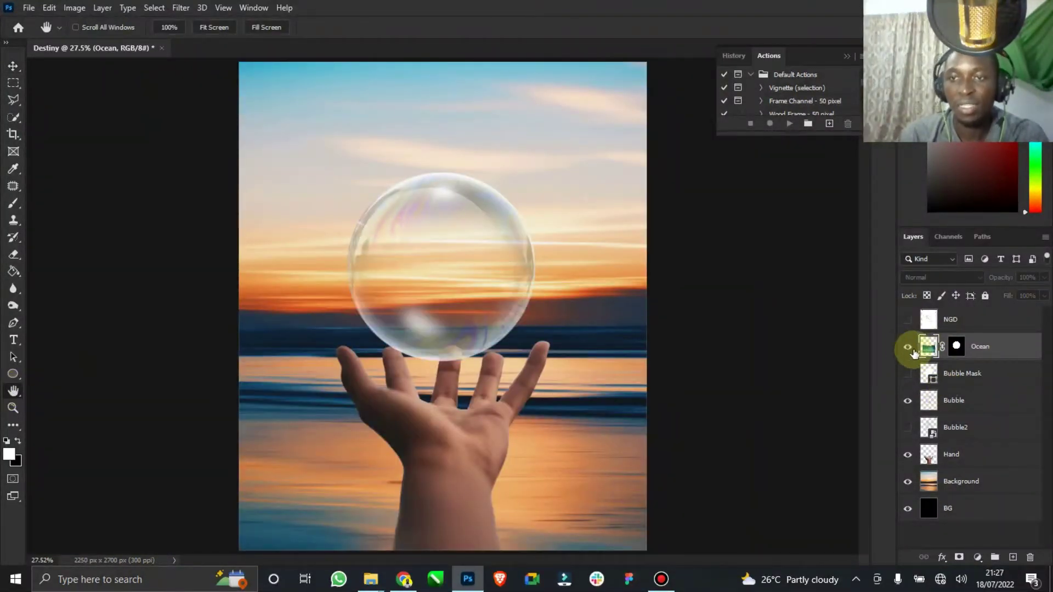
left_click(908, 347)
left_click(13, 66)
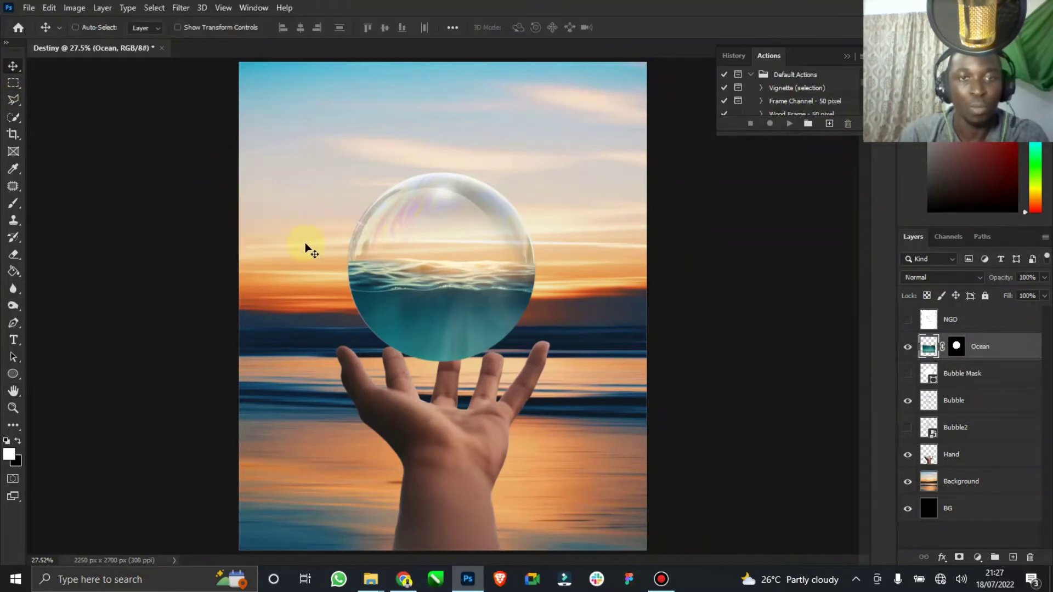
mouse_move(417, 277)
left_mouse_down()
mouse_move(422, 233)
mouse_move(412, 263)
left_mouse_up()
key("ctrl+z")
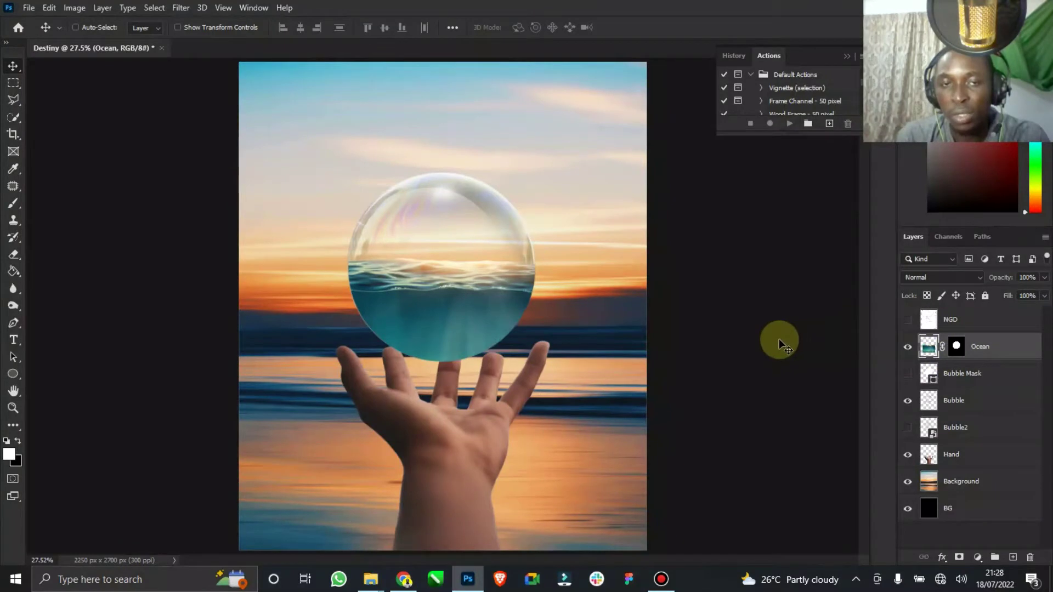
- Place the boat image pngwing.com (1) from the NGD Photoshop folder into the Destiny document above the Ocean layer
mouse_move(382, 576)
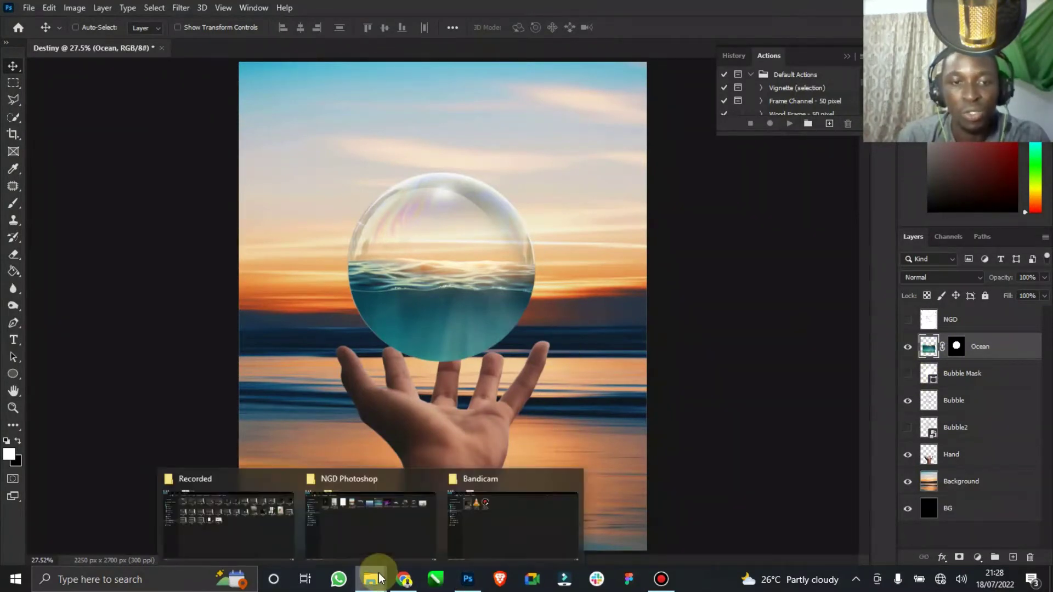
left_click(347, 539)
left_click(451, 104)
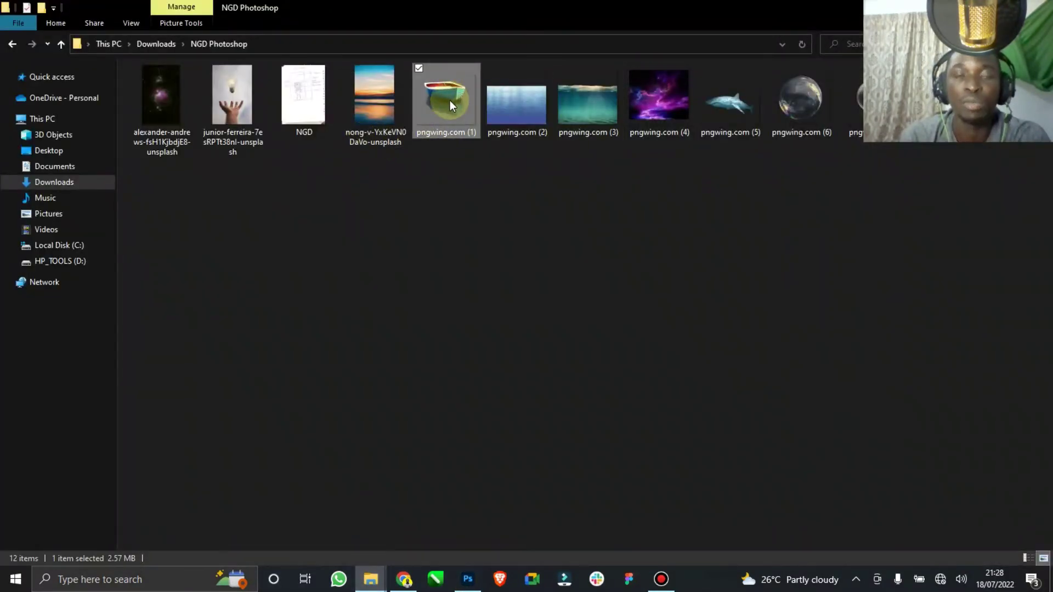
left_click_drag(450, 100, 446, 289)
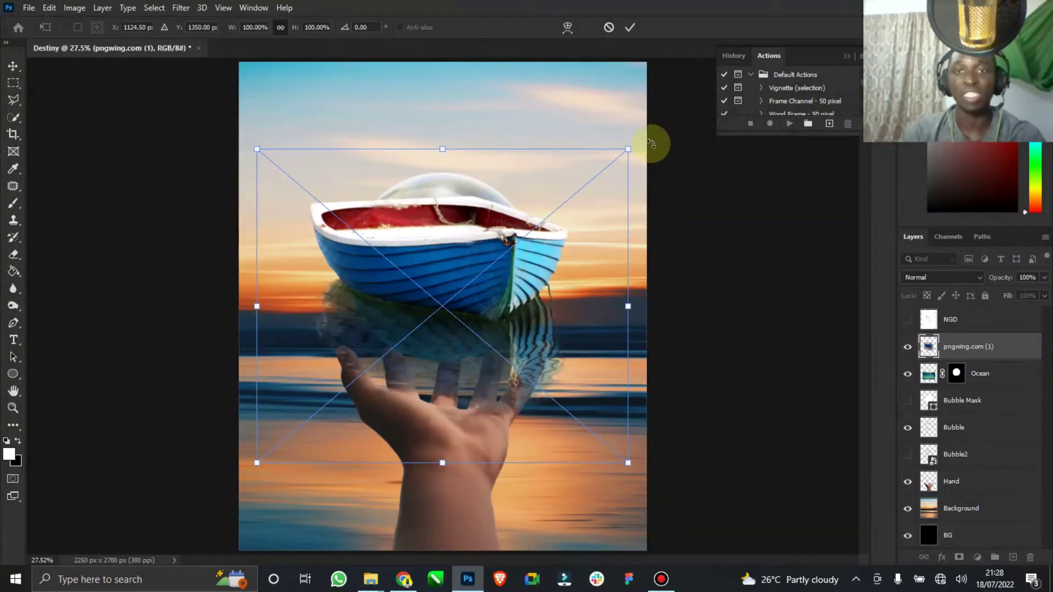
- Scale the placed boat to about 28.57% and position it on the water surface inside the bubble
left_click_drag(618, 154, 491, 225)
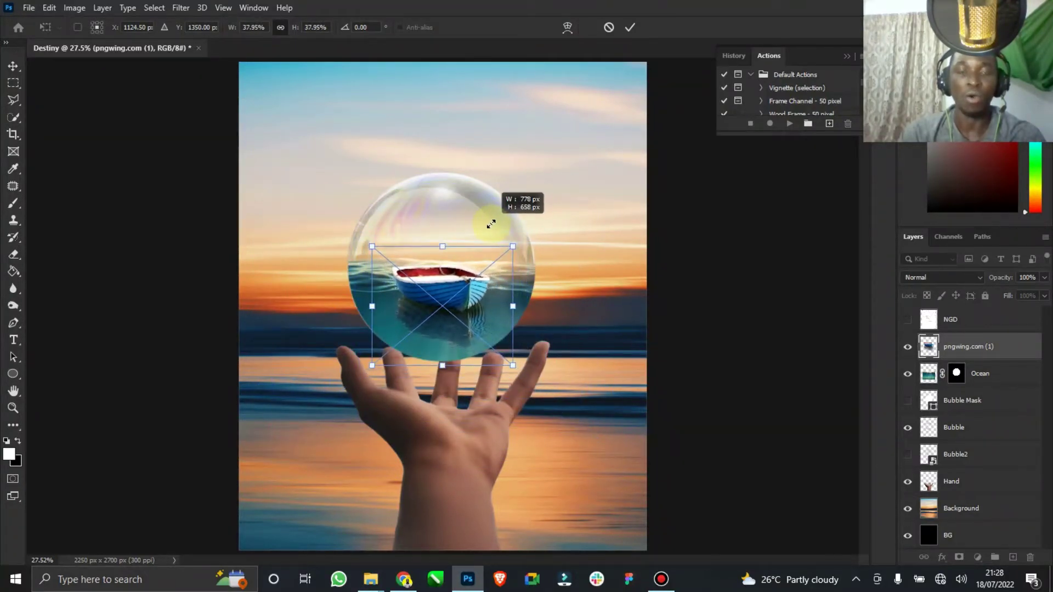
left_click_drag(460, 304, 458, 275)
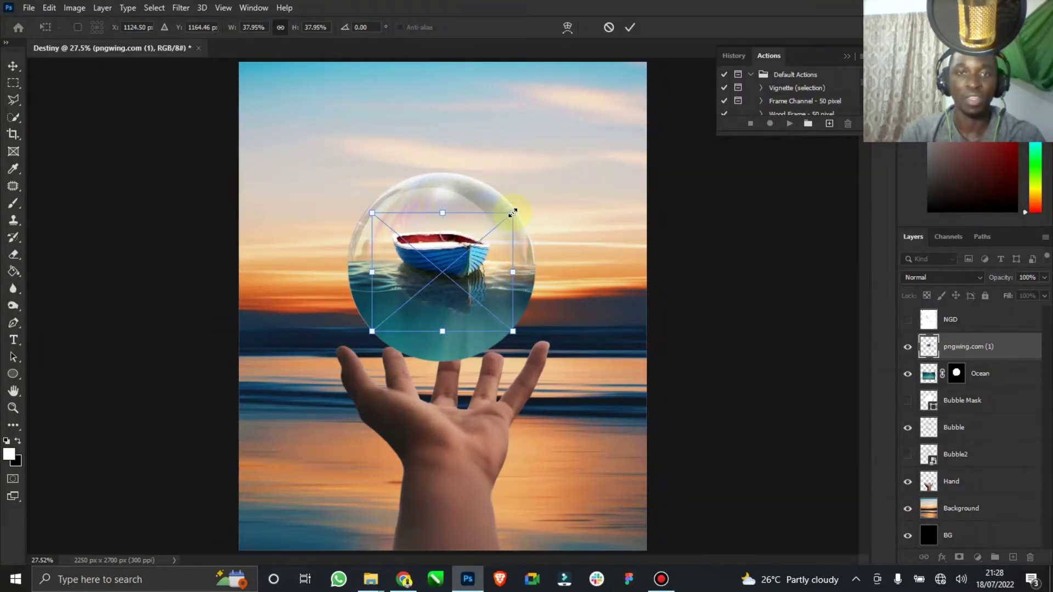
left_click_drag(509, 218, 495, 228)
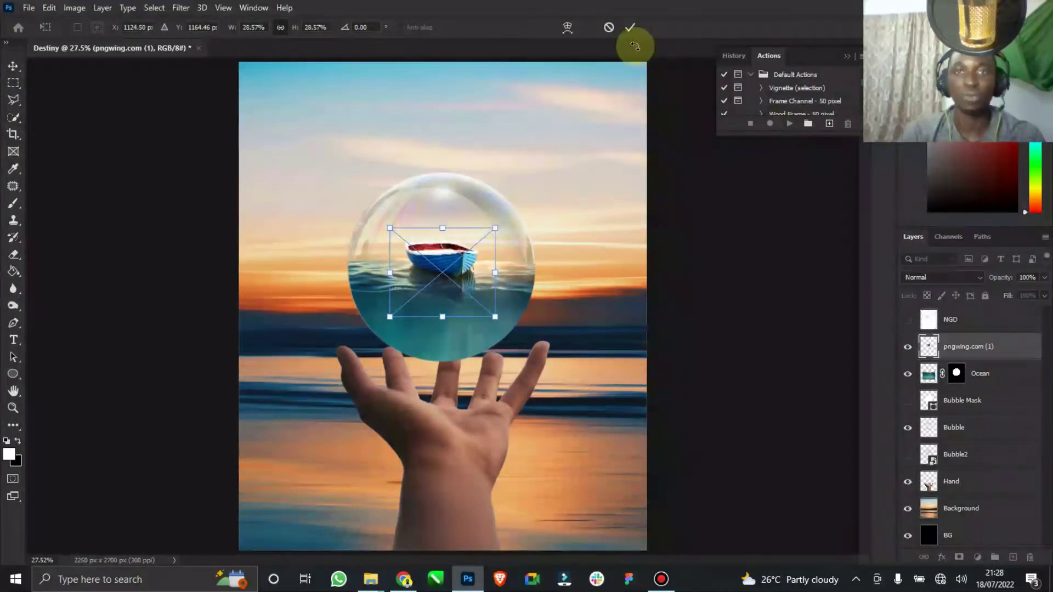
left_click(629, 30)
left_click(206, 31)
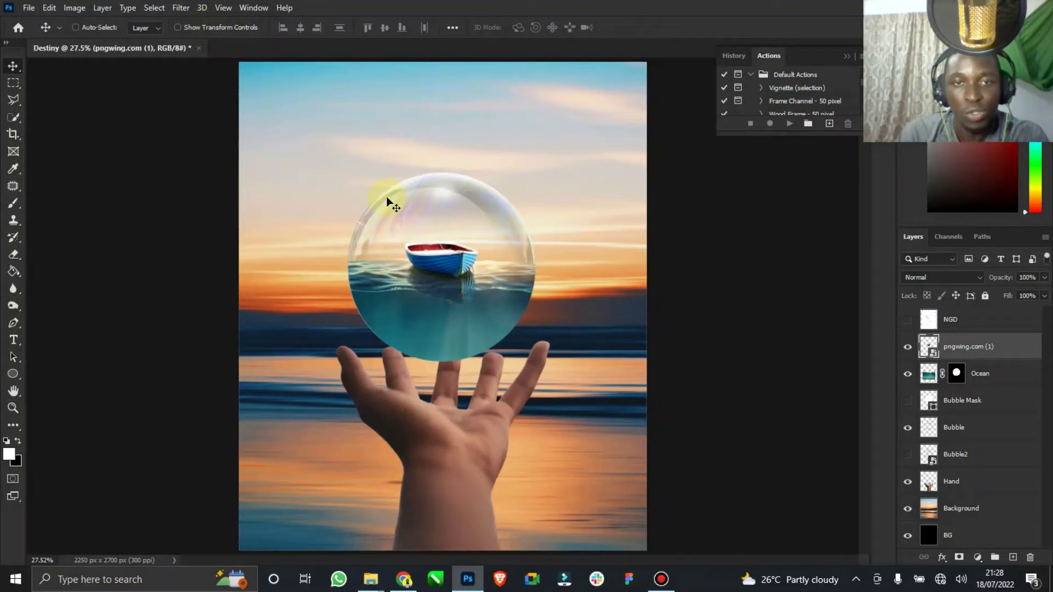
- Rename the placed boat image's layer to Boat and rasterize it
left_click(972, 344)
type("Boat")
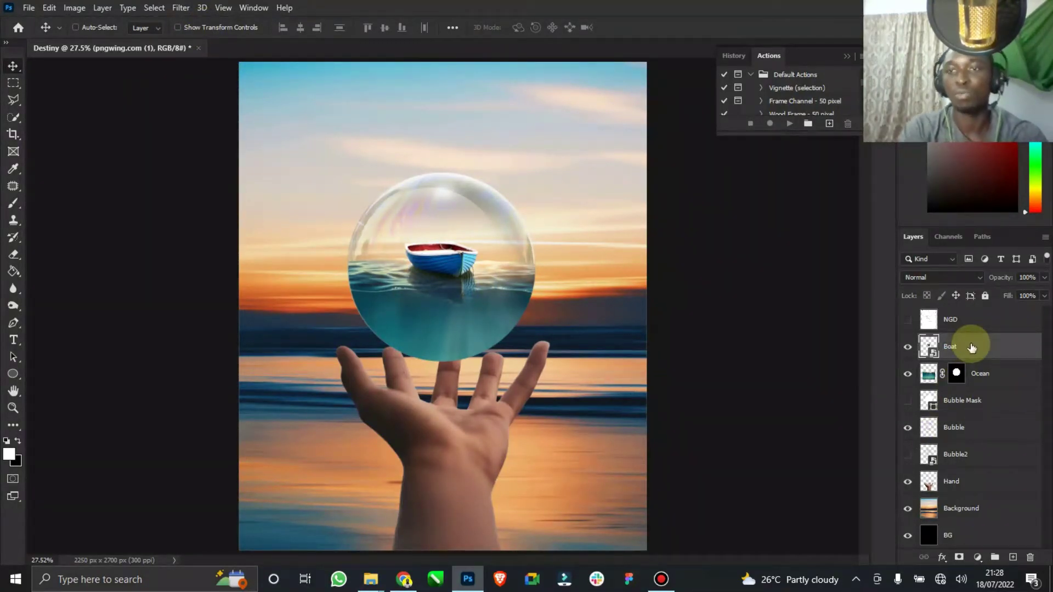
key("Return")
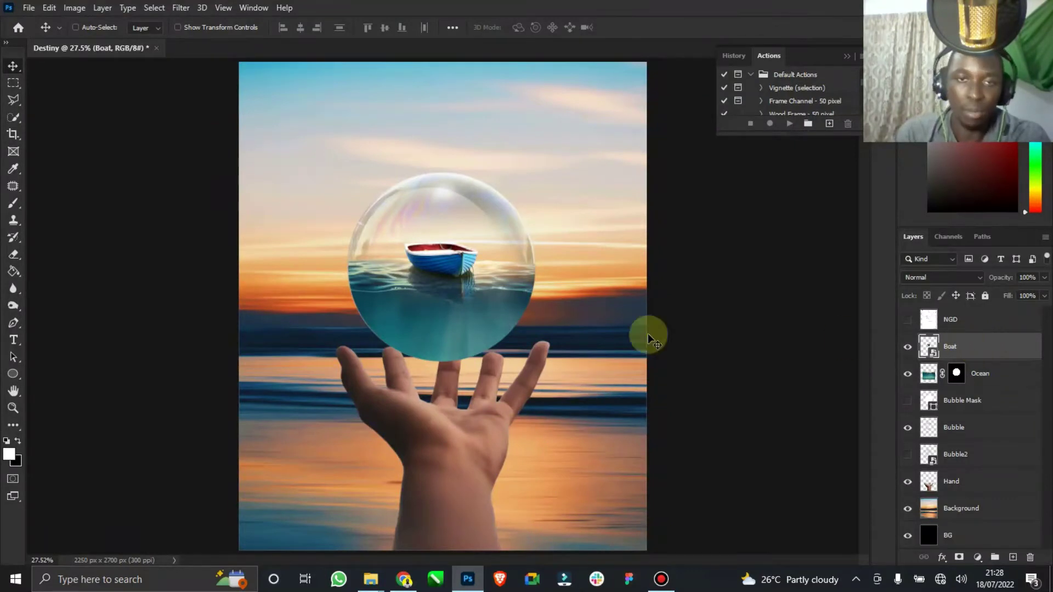
left_click(13, 408)
left_click_drag(439, 218, 492, 209)
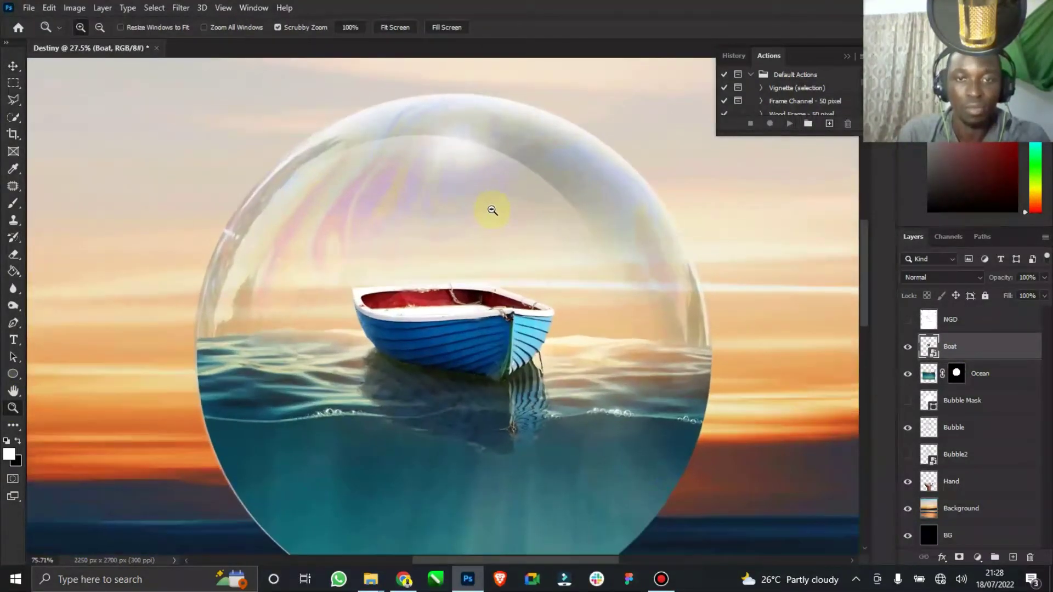
left_click(13, 66)
right_click(968, 352)
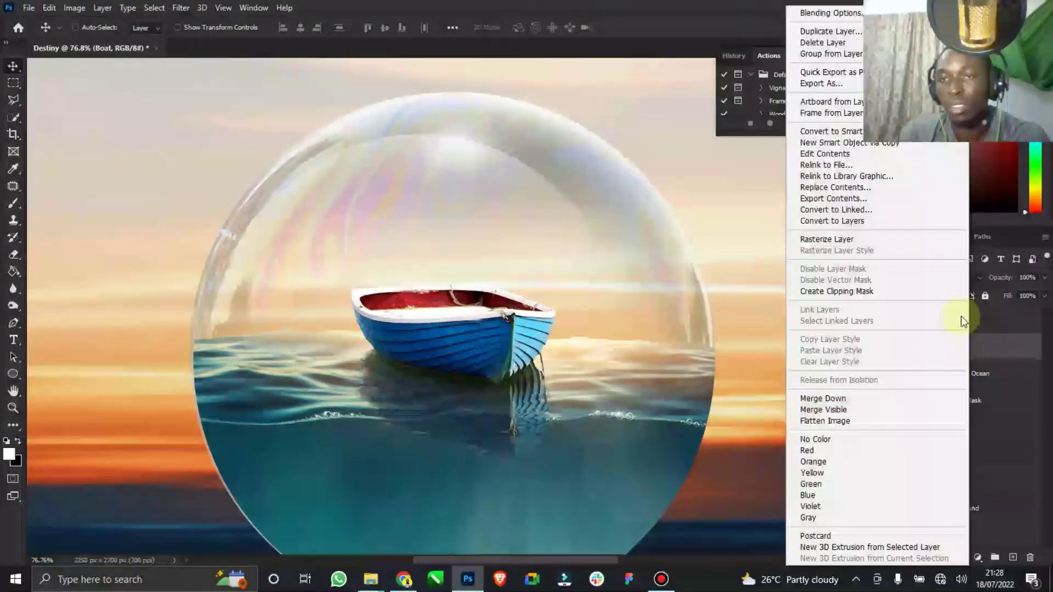
left_click(864, 238)
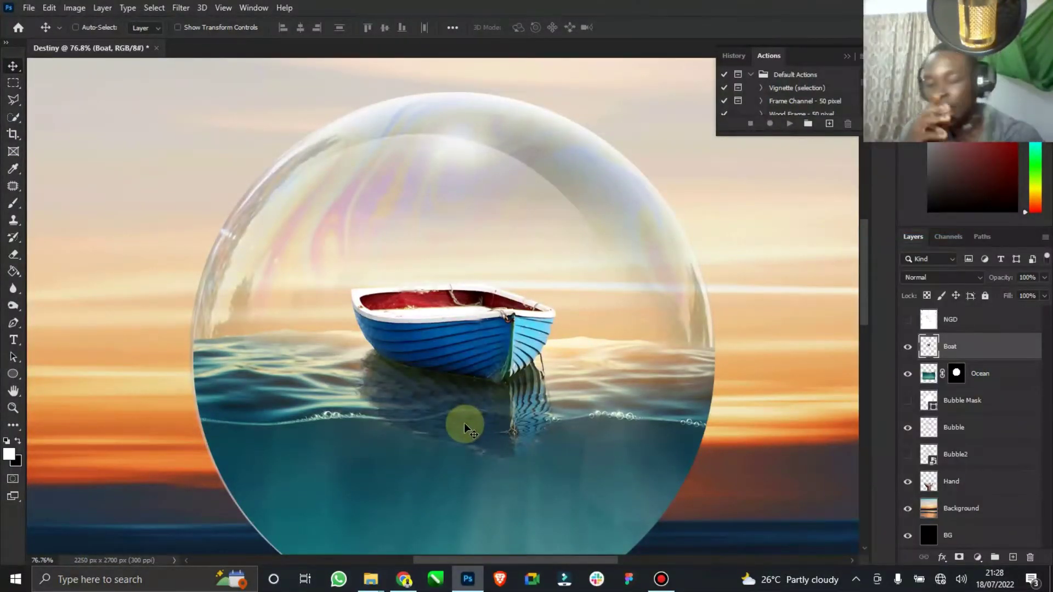
- Inspect the boat's reflection below the waterline up close and add a layer mask to the Boat layer
left_click(13, 407)
left_click_drag(471, 426, 508, 399)
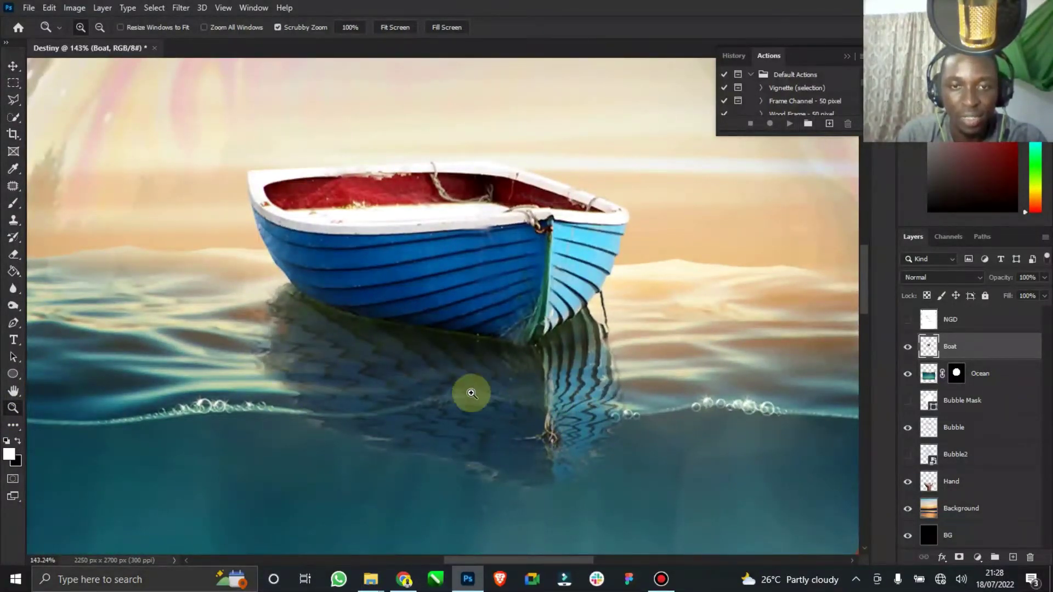
left_click_drag(559, 391, 589, 431)
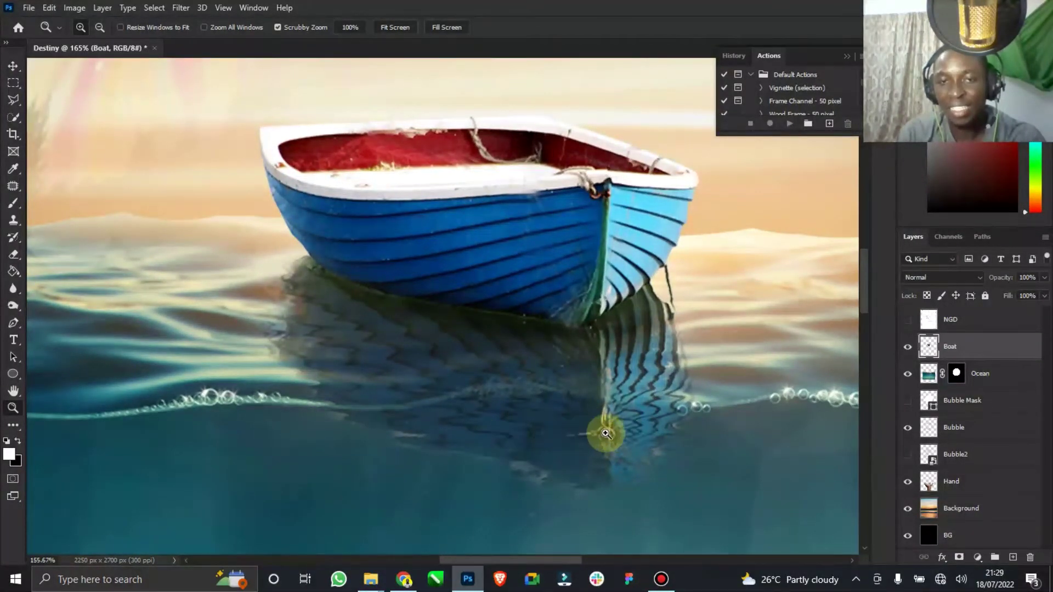
left_click_drag(604, 430, 588, 432)
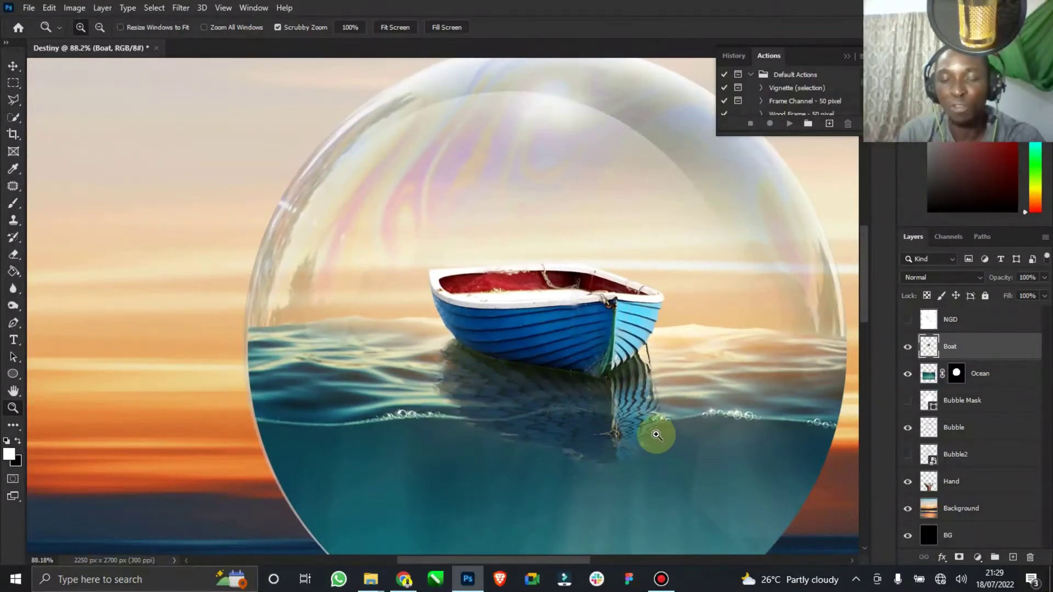
left_click_drag(620, 461, 587, 435)
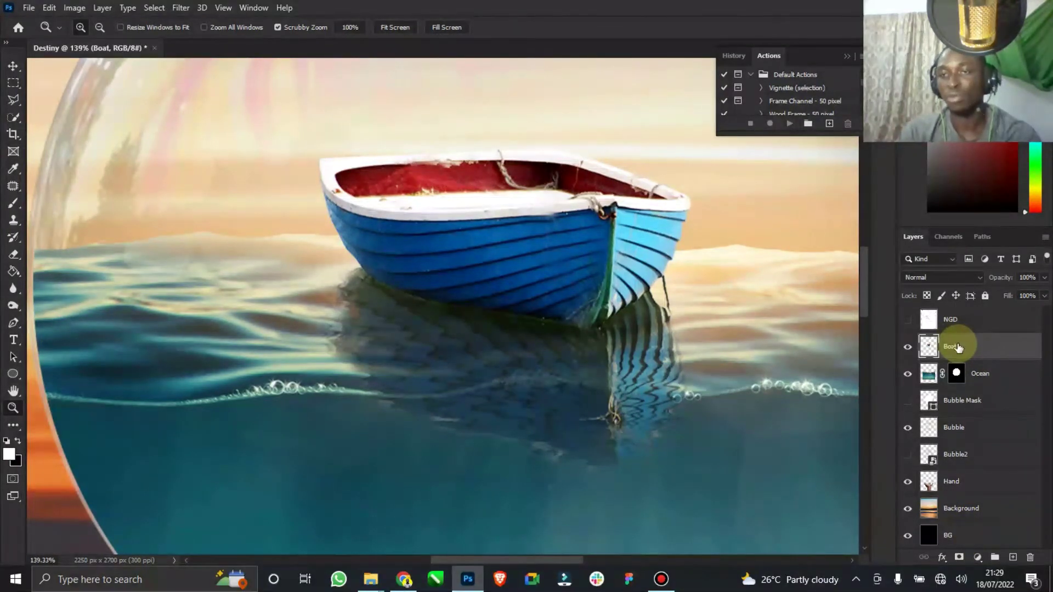
left_click(959, 558)
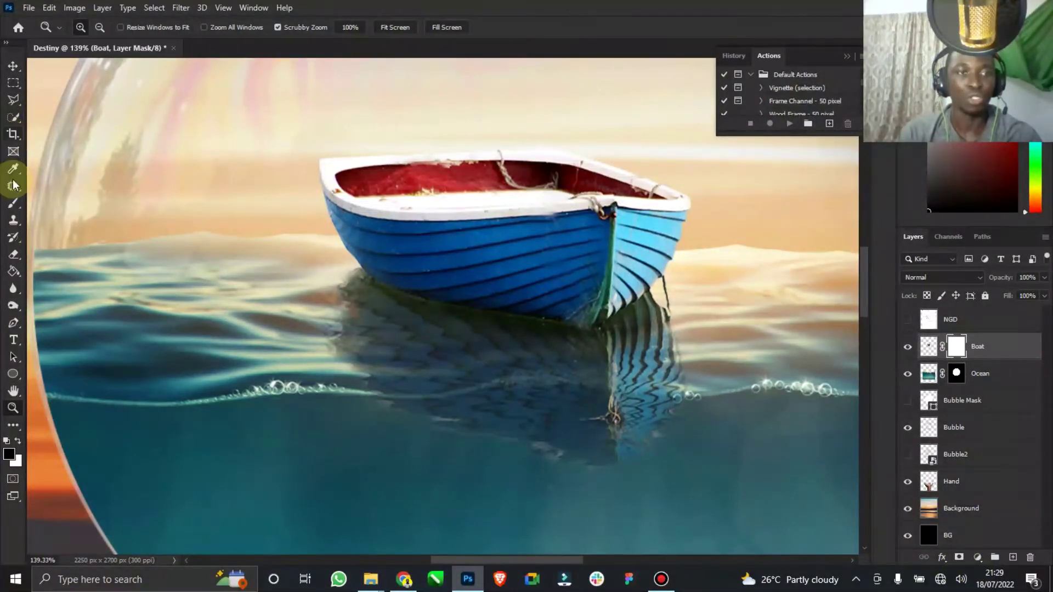
- Mask out the lowest tip of the boat's reflection using a soft black 35 px brush at 100% opacity on the Boat mask
left_click(13, 210)
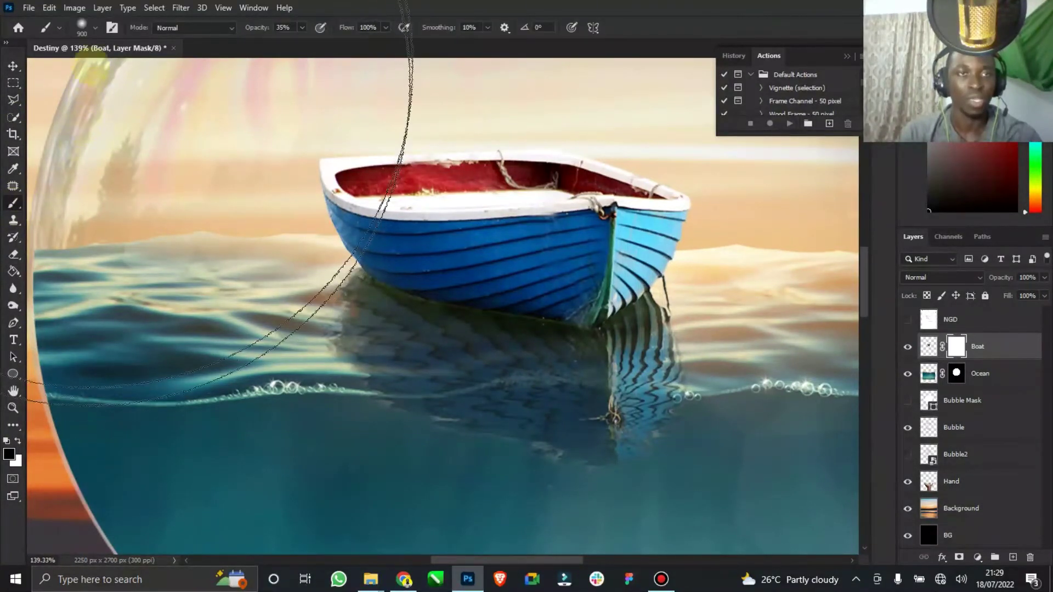
left_click(97, 29)
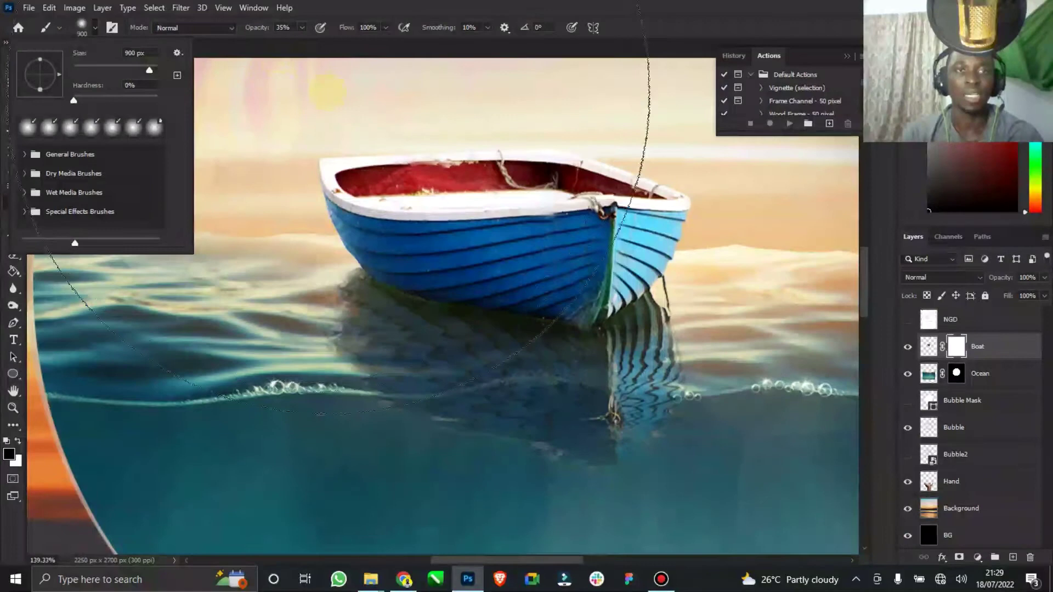
left_click(623, 13)
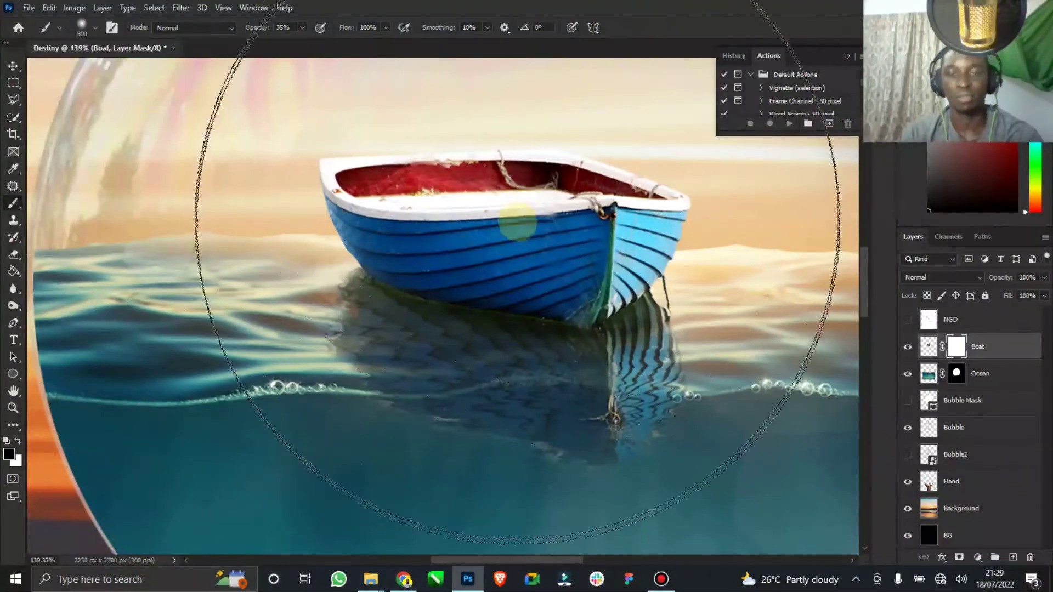
key("bracketleft")
key("bracketleft")
key("bracketleft")
key("bracketleft")
key("bracketleft")
key("bracketleft")
key("bracketleft")
key("bracketleft")
key("bracketleft")
key("bracketleft")
key("bracketleft")
key("bracketleft")
key("bracketleft")
key("bracketleft")
key("bracketleft")
key("bracketleft")
key("bracketleft")
key("bracketleft")
key("bracketleft")
key("bracketleft")
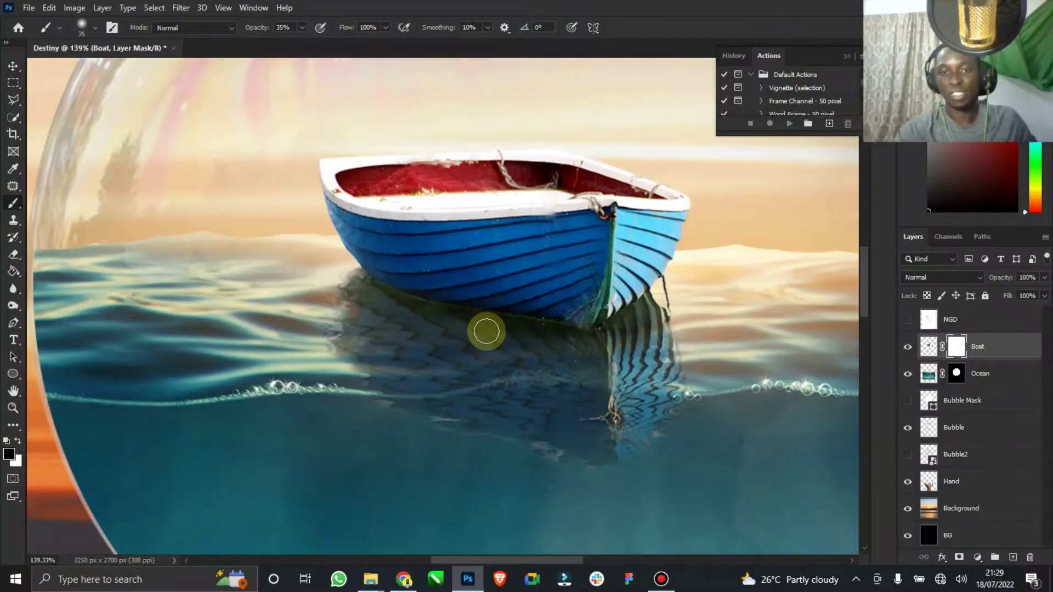
scroll(545, 416, "down", 1)
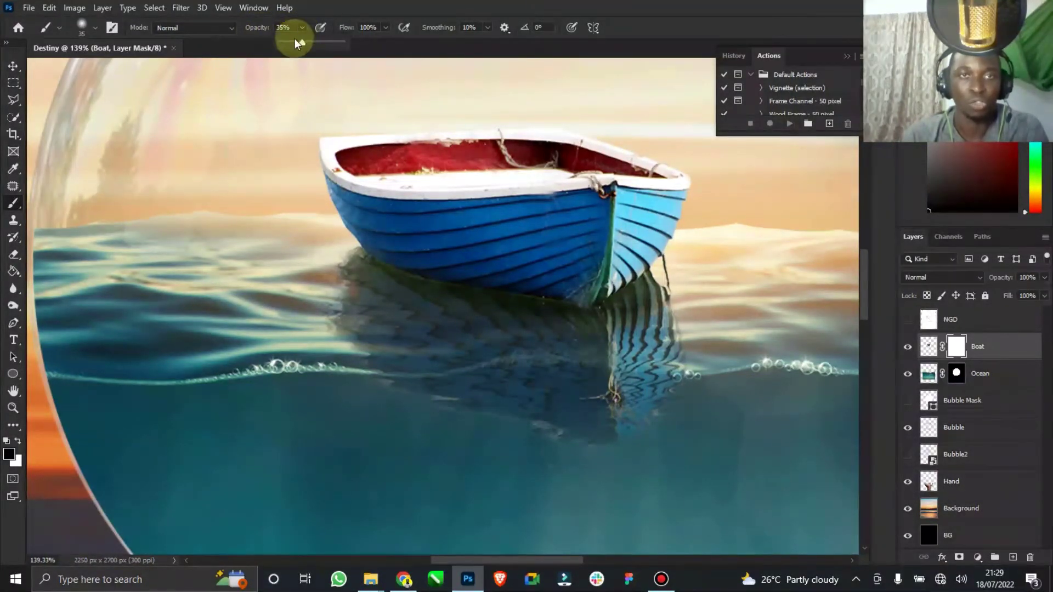
left_click_drag(301, 41, 357, 40)
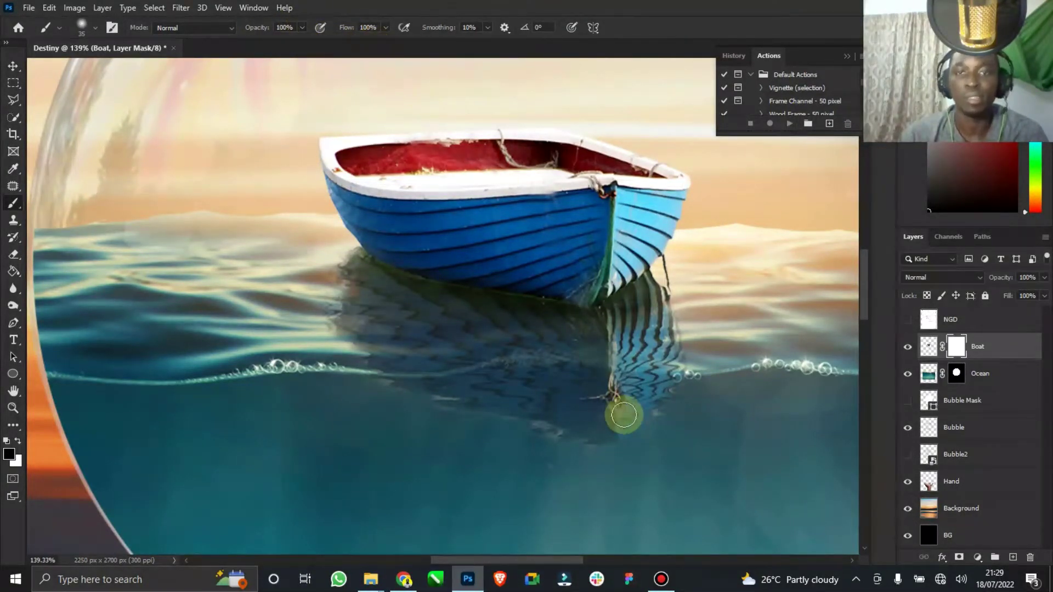
mouse_move(622, 435)
left_mouse_down()
mouse_move(644, 436)
mouse_move(538, 449)
mouse_move(606, 436)
mouse_move(534, 436)
mouse_move(665, 435)
left_mouse_up()
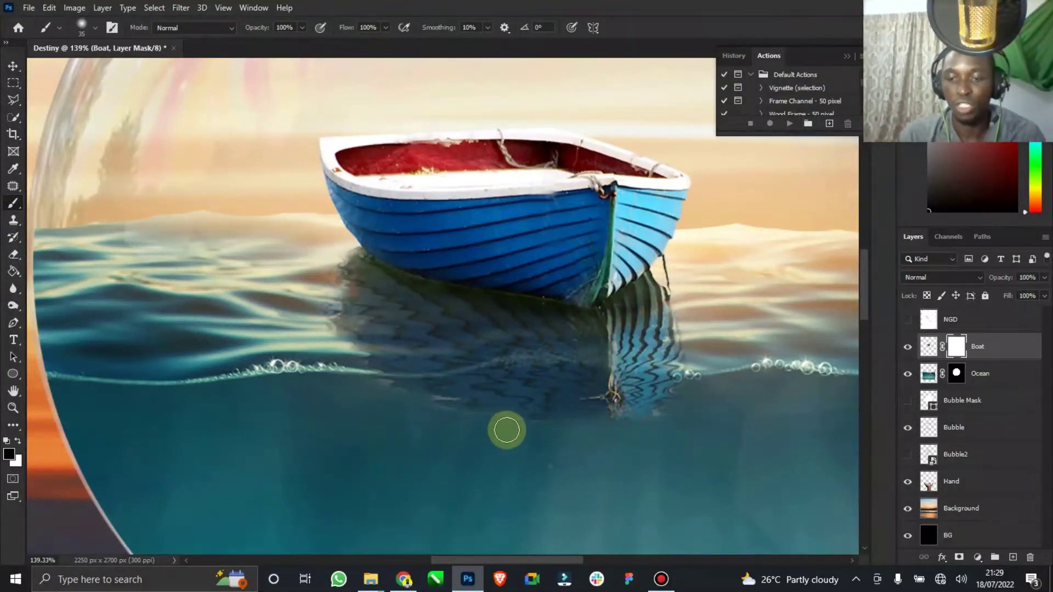
- Mask out the rest of the boat's reflection below the waterline, finishing around the foam bubbles with a 60 px brush
key("bracketright")
key("bracketright")
key("bracketright")
key("bracketright")
key("bracketright")
key("bracketright")
mouse_move(620, 433)
left_mouse_down()
mouse_move(574, 435)
mouse_move(678, 434)
mouse_move(569, 430)
mouse_move(701, 432)
mouse_move(528, 429)
mouse_move(679, 428)
mouse_move(590, 426)
mouse_move(634, 428)
mouse_move(619, 415)
mouse_move(363, 414)
left_mouse_up()
key("bracketleft")
key("bracketleft")
left_click_drag(505, 379, 518, 390)
mouse_move(669, 403)
left_mouse_down()
mouse_move(705, 402)
mouse_move(609, 400)
mouse_move(577, 387)
mouse_move(631, 395)
mouse_move(584, 381)
mouse_move(418, 404)
mouse_move(688, 400)
mouse_move(510, 371)
mouse_move(489, 350)
mouse_move(400, 371)
mouse_move(602, 346)
mouse_move(682, 356)
left_mouse_up()
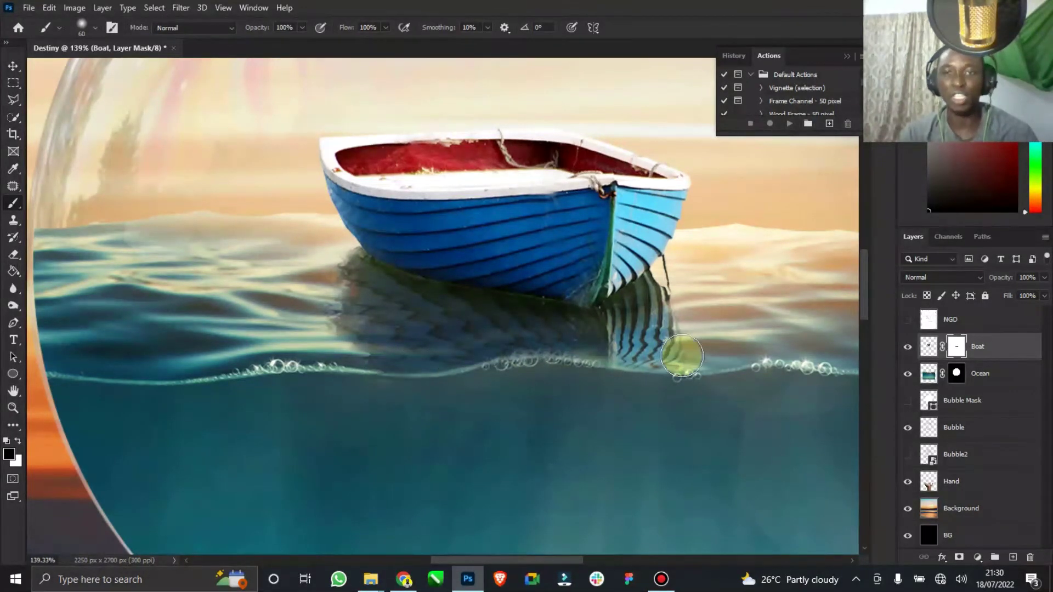
- Set the brush opacity to 38% and fade the lower edge of the boat's reflection along the waterline
left_click(303, 28)
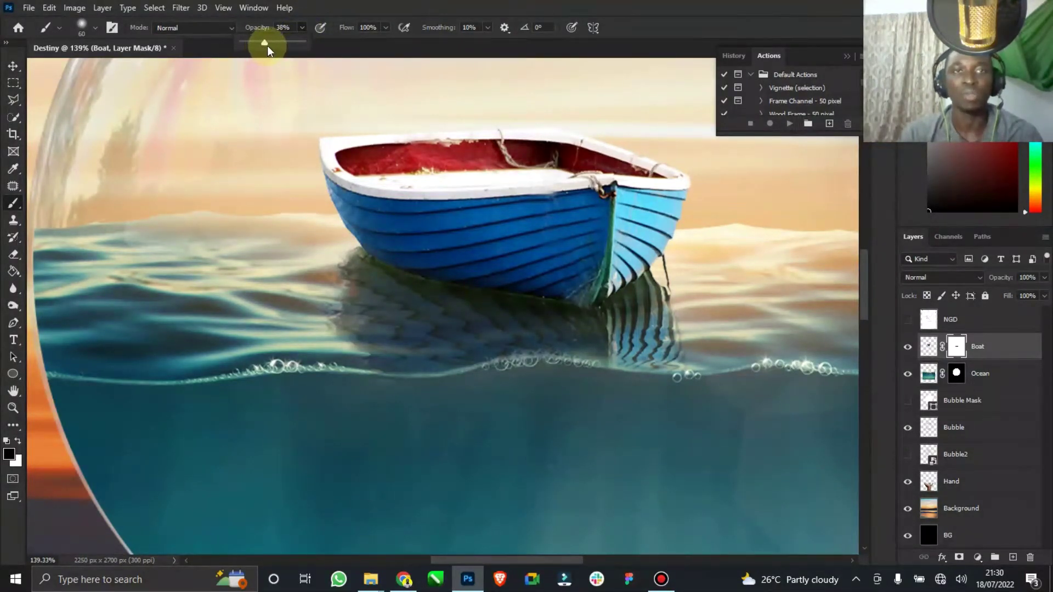
left_click(614, 350)
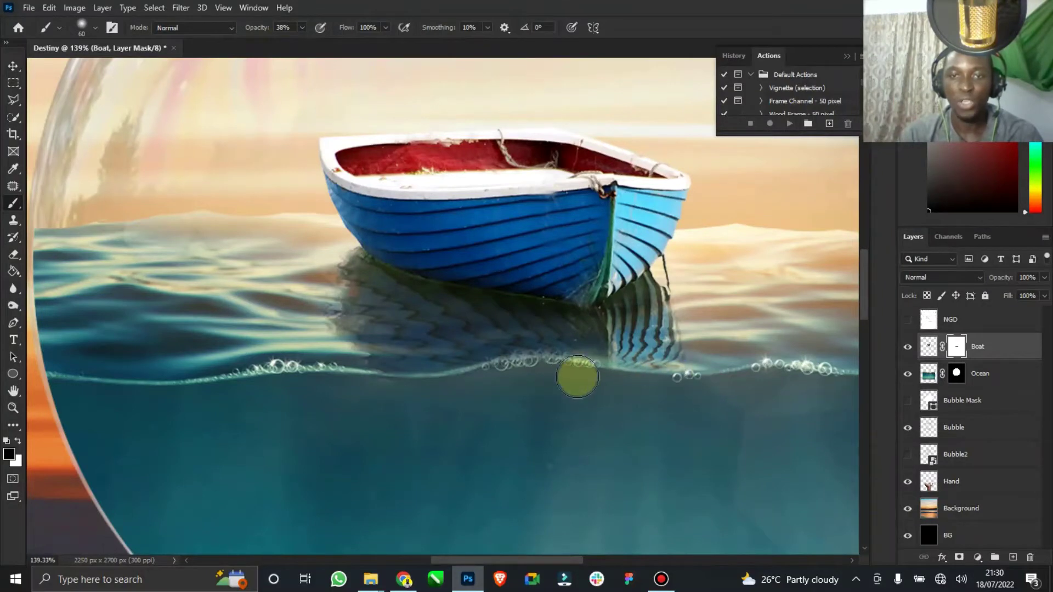
mouse_move(577, 377)
left_mouse_down()
mouse_move(632, 360)
mouse_move(329, 376)
mouse_move(500, 357)
mouse_move(665, 366)
mouse_move(477, 383)
mouse_move(684, 349)
mouse_move(612, 375)
mouse_move(678, 371)
mouse_move(692, 362)
mouse_move(695, 319)
mouse_move(708, 312)
mouse_move(681, 285)
mouse_move(684, 356)
mouse_move(681, 321)
mouse_move(712, 388)
mouse_move(688, 349)
mouse_move(699, 391)
mouse_move(445, 369)
mouse_move(432, 391)
mouse_move(284, 364)
mouse_move(373, 366)
mouse_move(377, 355)
mouse_move(236, 325)
mouse_move(294, 341)
mouse_move(325, 440)
mouse_move(334, 401)
mouse_move(524, 412)
mouse_move(574, 374)
mouse_move(536, 363)
mouse_move(463, 380)
mouse_move(553, 366)
mouse_move(422, 399)
mouse_move(569, 371)
mouse_move(702, 374)
left_mouse_up()
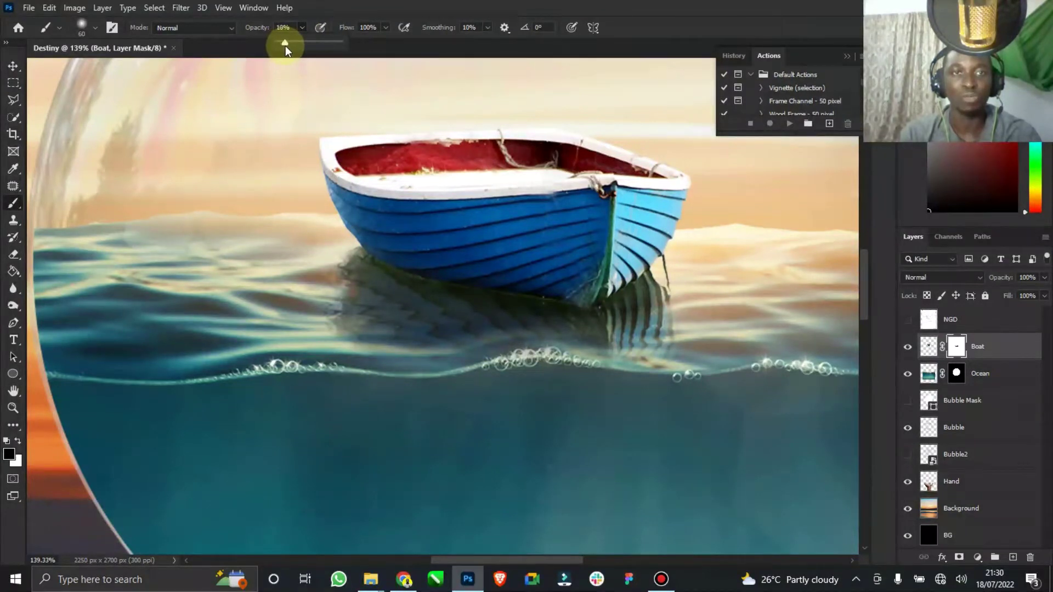
- Set the brush to 13% opacity and 100 px and softly fade the remaining reflection beneath the boat's hull
left_click_drag(285, 45, 287, 44)
left_click(400, 288)
key("bracketright")
key("bracketright")
key("bracketright")
key("bracketright")
mouse_move(344, 291)
left_mouse_down()
mouse_move(507, 337)
mouse_move(440, 324)
mouse_move(650, 343)
mouse_move(676, 304)
mouse_move(672, 291)
mouse_move(636, 354)
mouse_move(672, 312)
left_mouse_up()
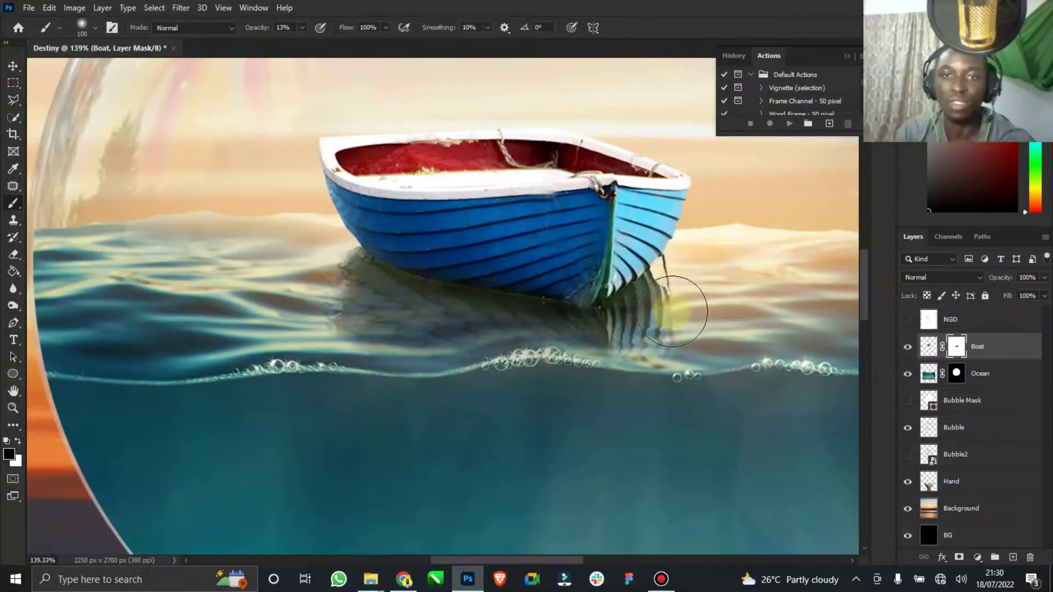
- Check the blended boat in the full composition and close up, and inspect the Bubble and Bubble2 layers' visibility
key("h")
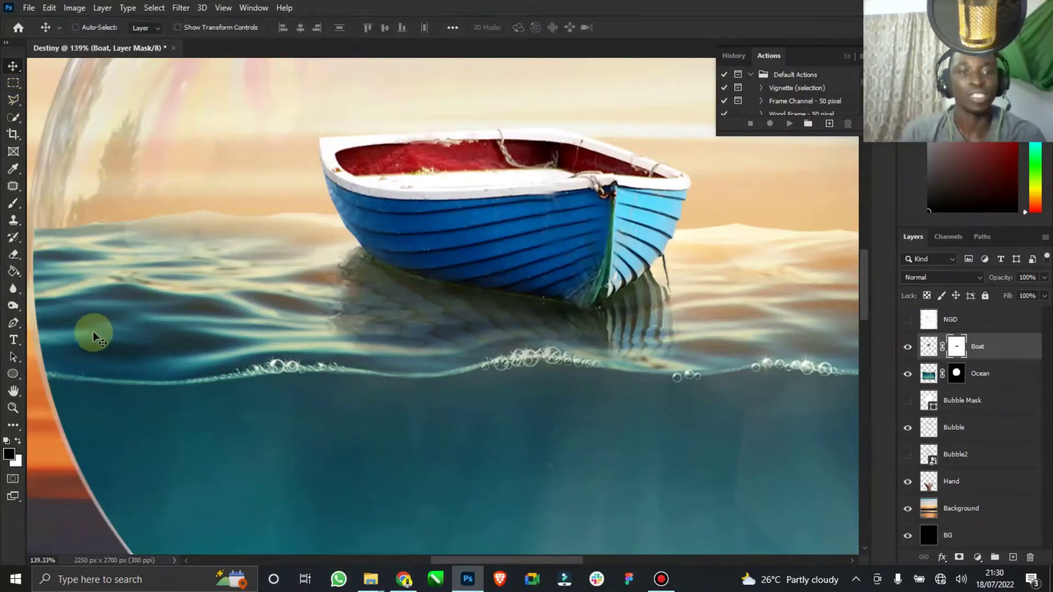
double_click(13, 391)
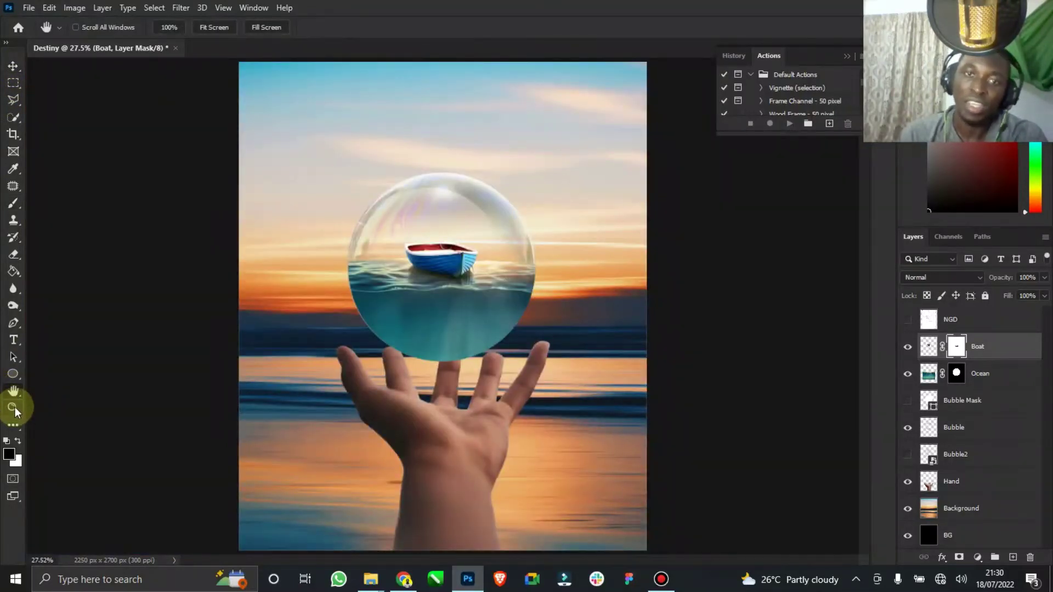
left_click(13, 408)
left_click_drag(388, 219, 388, 219)
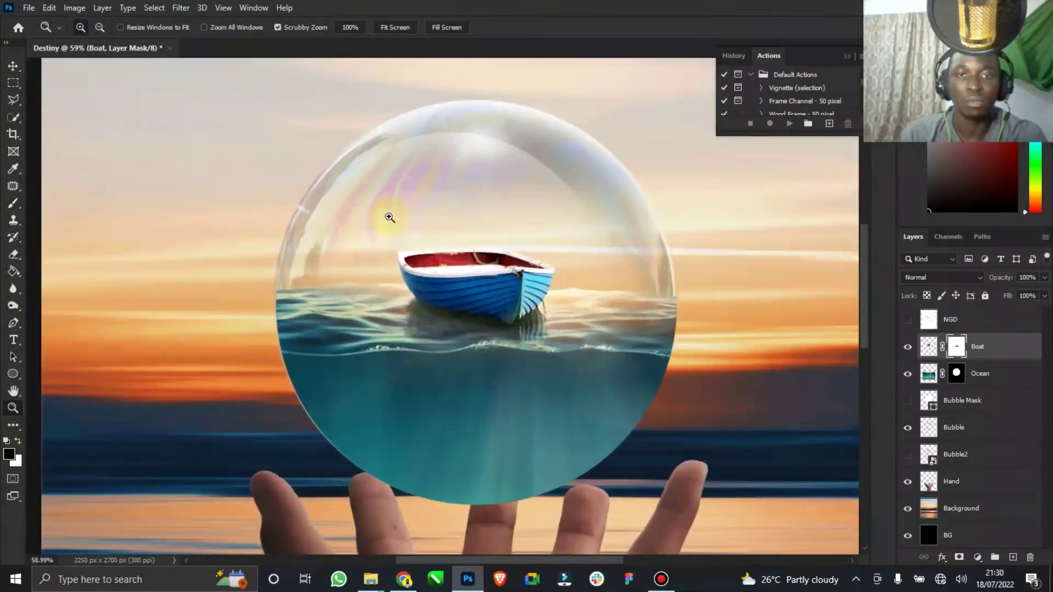
left_click(13, 67)
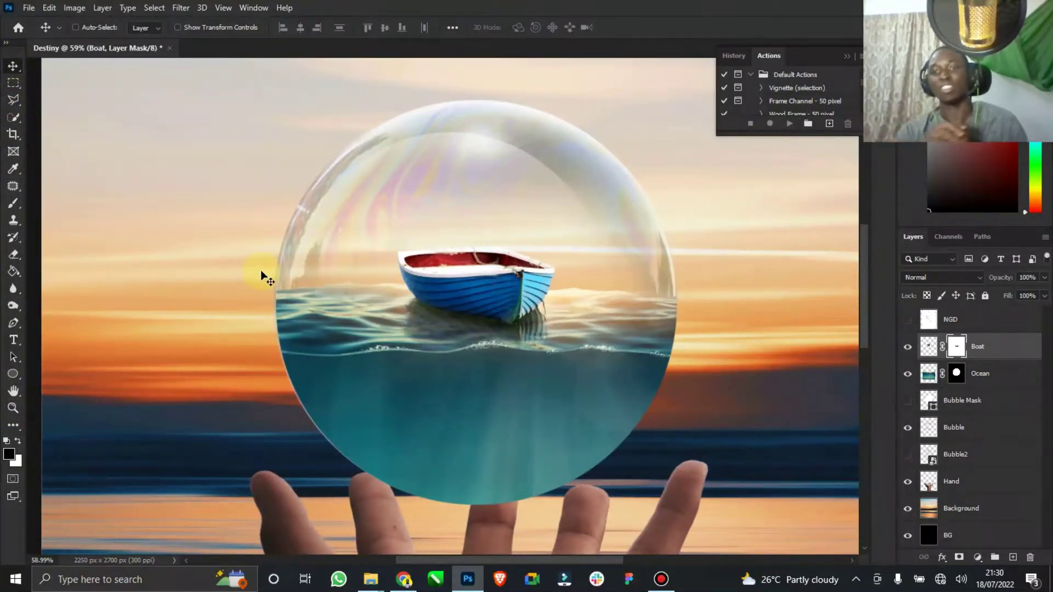
left_click(907, 423)
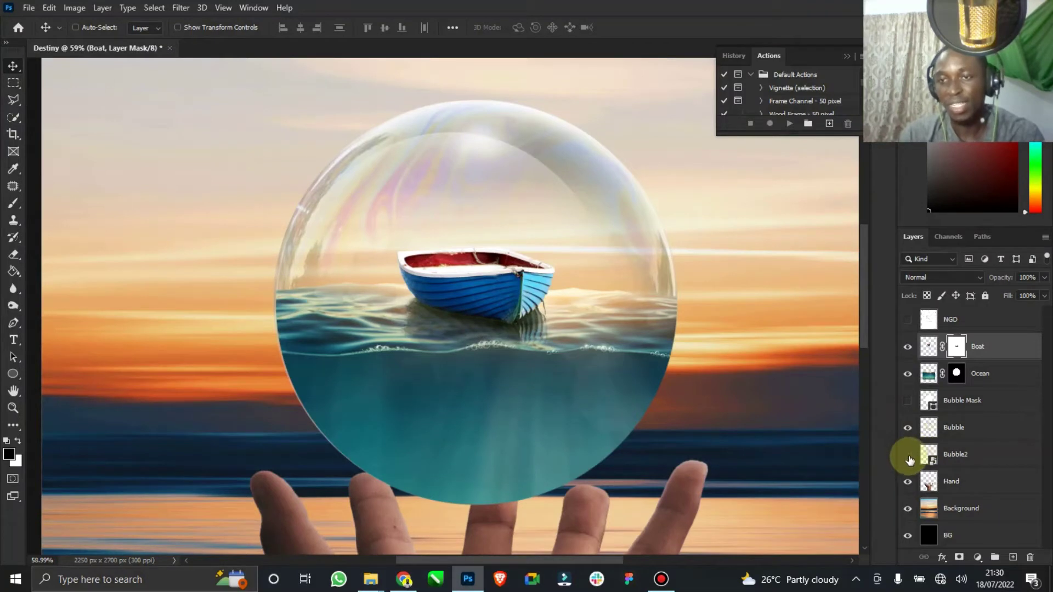
left_click(908, 456)
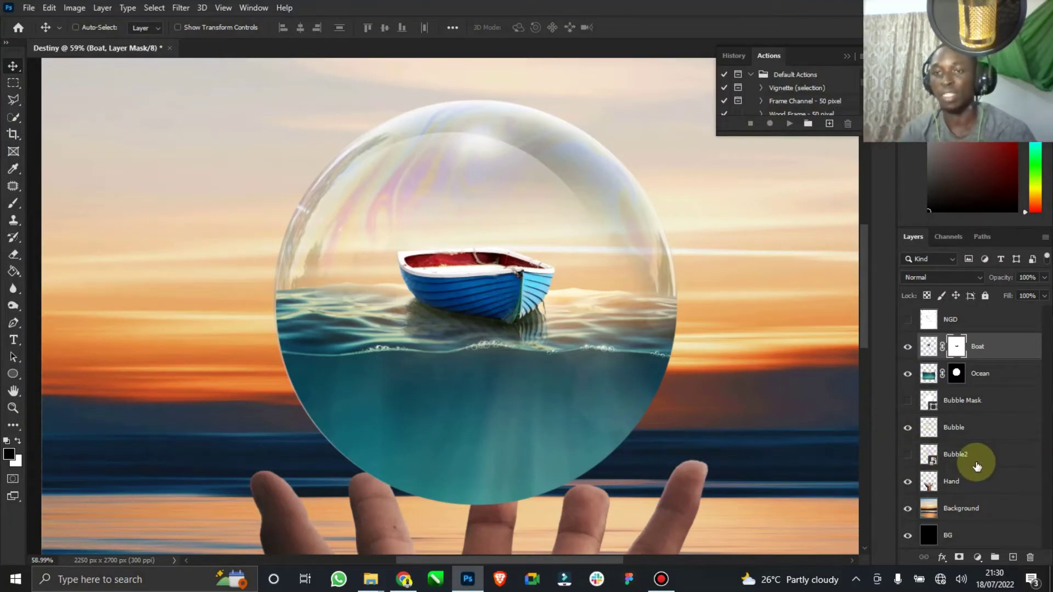
- Select the Bubble2 layer and save the document as Destiny in Photoshop format in the Downloads folder
left_click(955, 455)
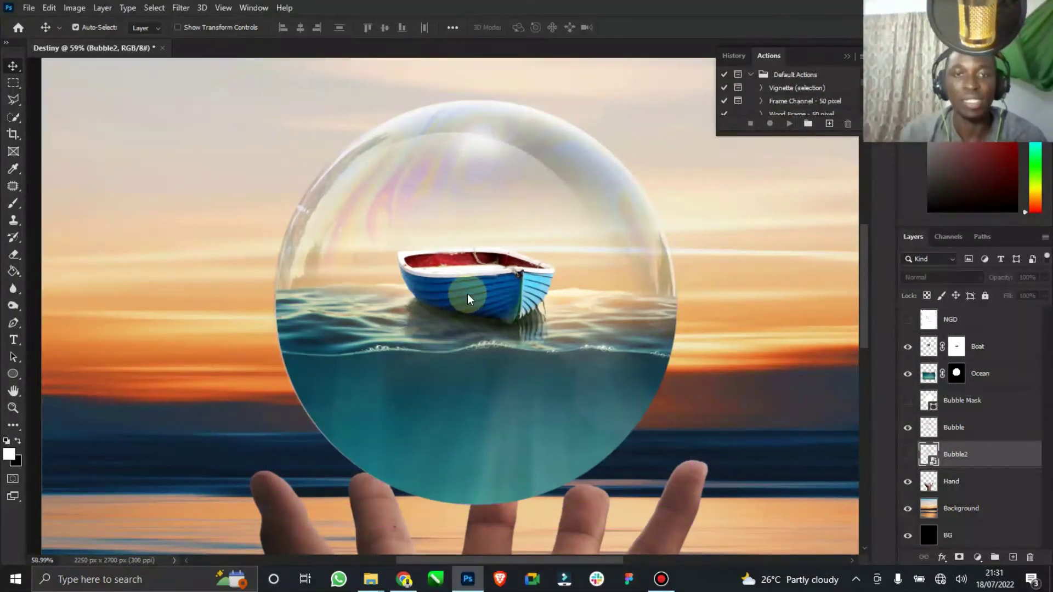
key("ctrl+s")
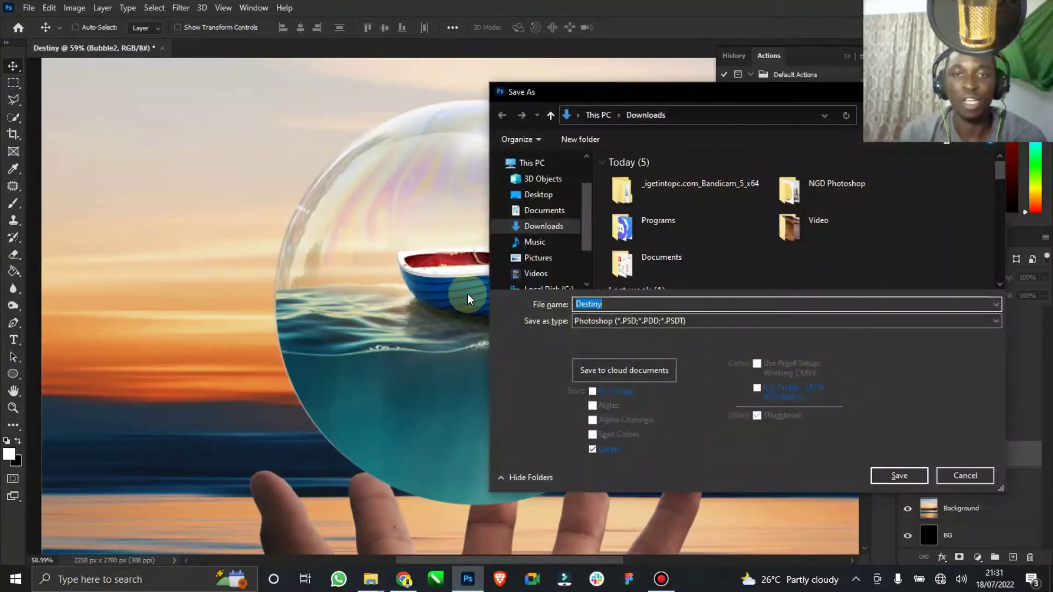
left_click(900, 476)
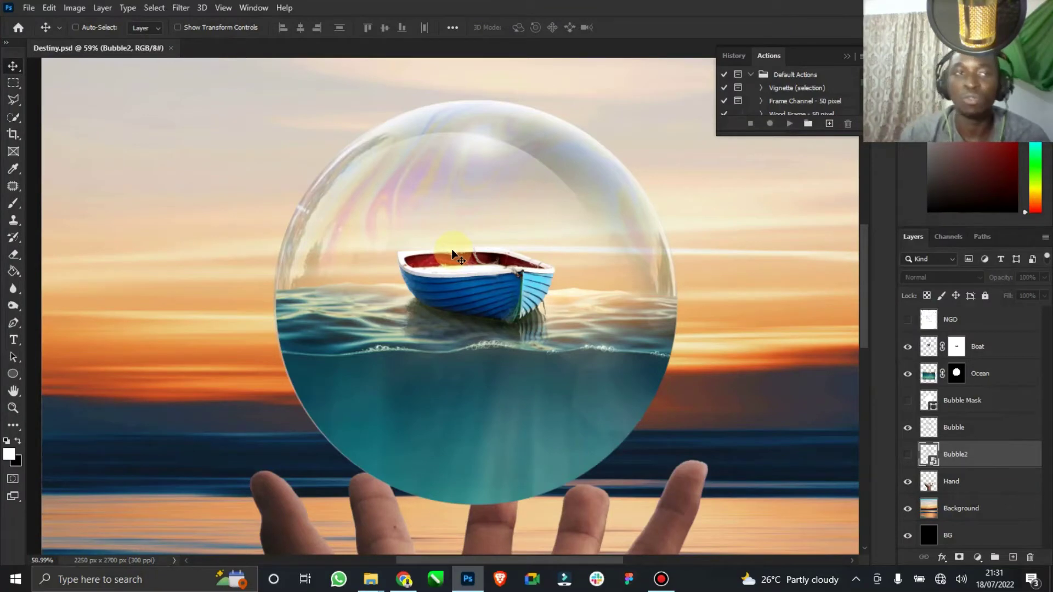
- Review the artwork and compare it with the NGD sketch by temporarily showing the sketch layer, checking its labelled elements
double_click(13, 391)
left_click(13, 410)
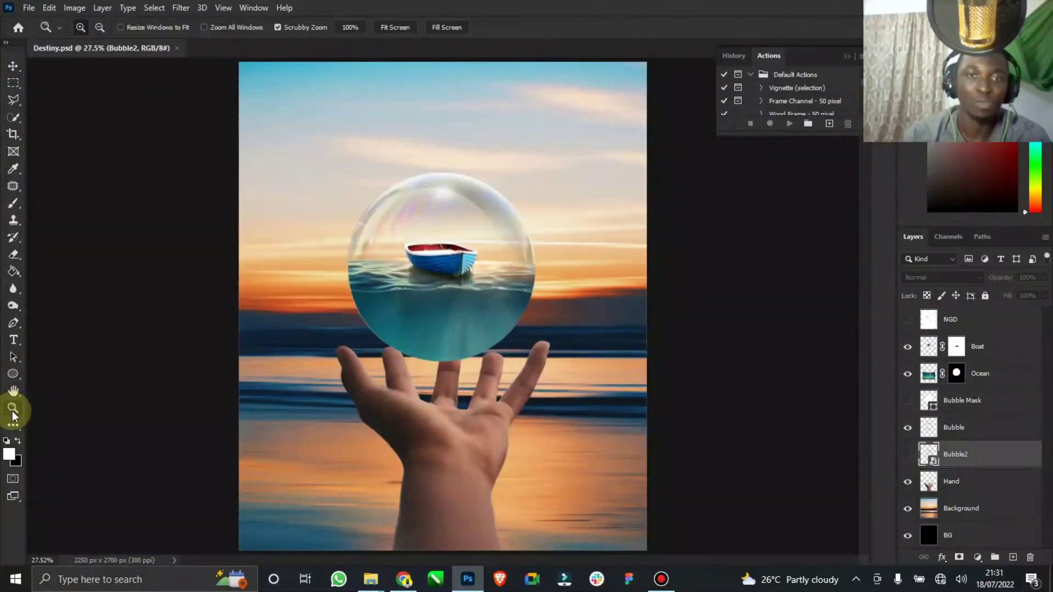
left_click_drag(431, 216, 493, 212)
left_click(13, 66)
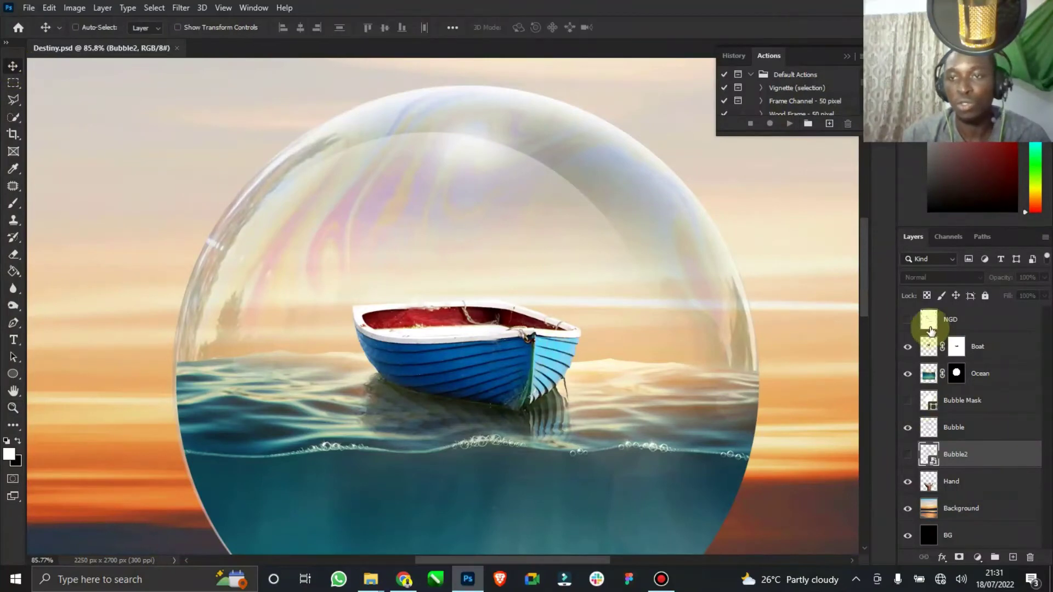
left_click(908, 319)
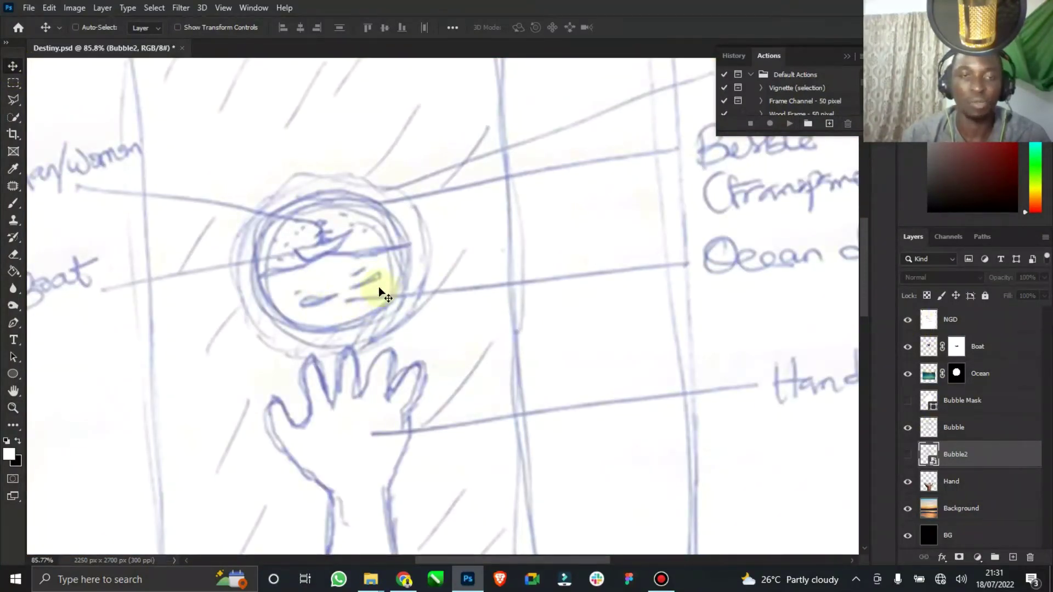
left_click(13, 407)
mouse_move(521, 306)
left_mouse_down()
mouse_move(459, 302)
mouse_move(494, 296)
left_mouse_up()
left_click(13, 65)
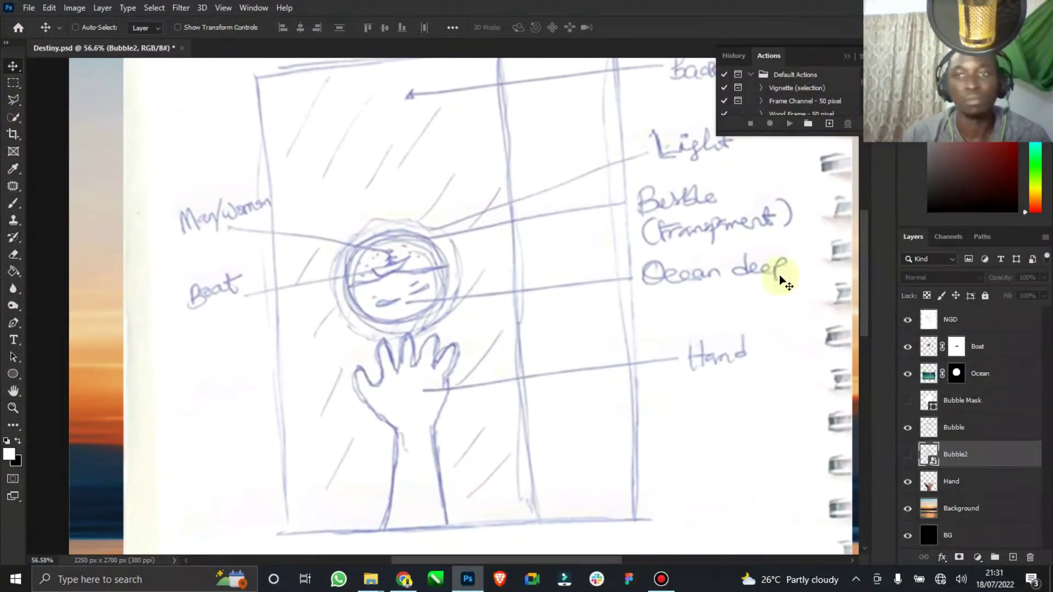
left_click(907, 319)
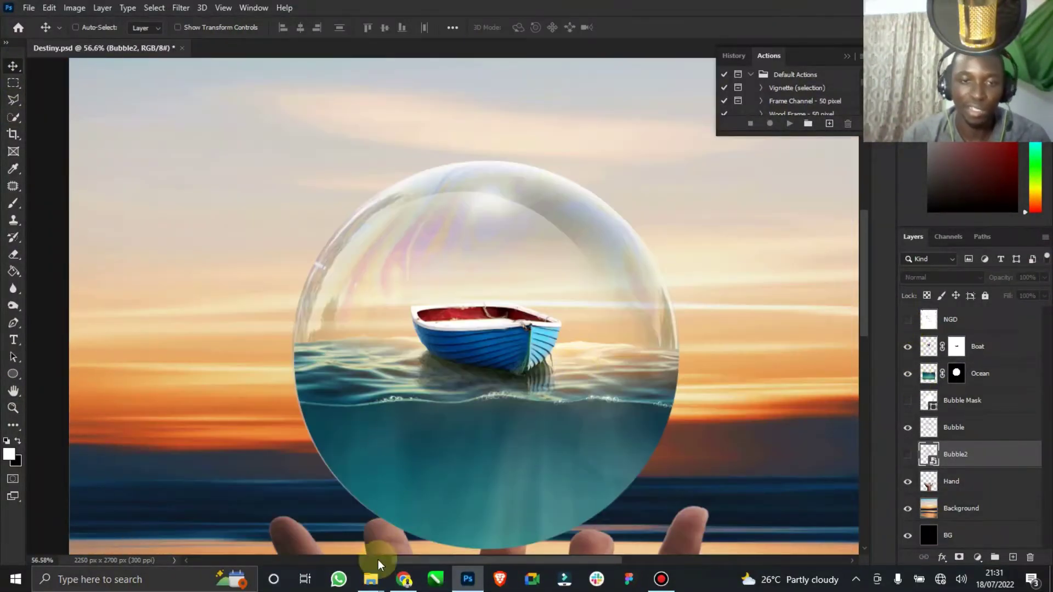
- Place the shark image pngwing.com (5) from the NGD Photoshop folder into the Destiny document
mouse_move(371, 579)
left_click(382, 531)
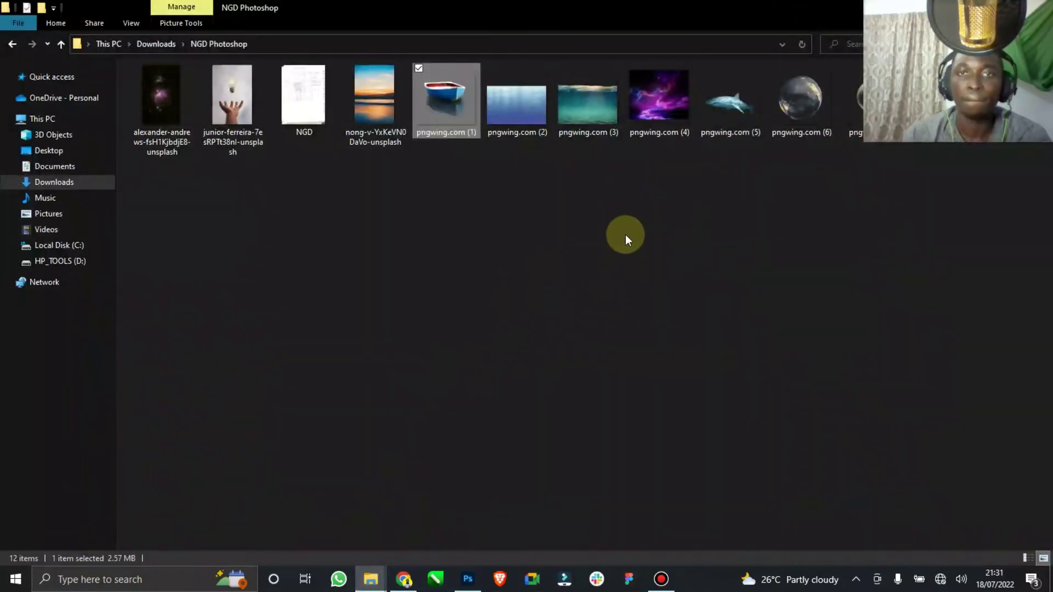
left_click_drag(728, 141, 485, 444)
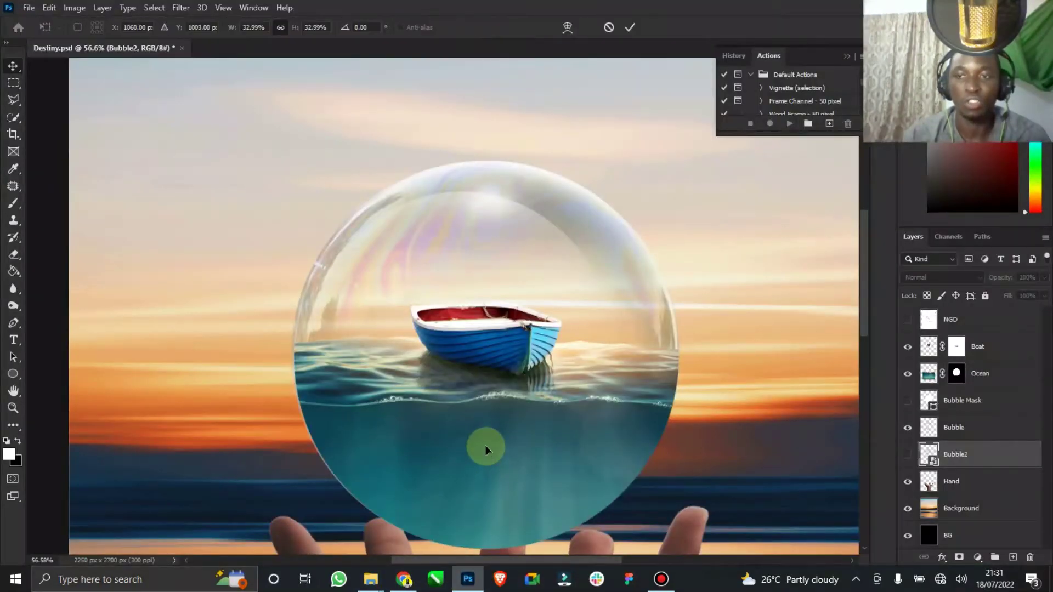
- Scale the placed shark image down to a small size inside the bubble and commit the transform
scroll(466, 422, "down", 1)
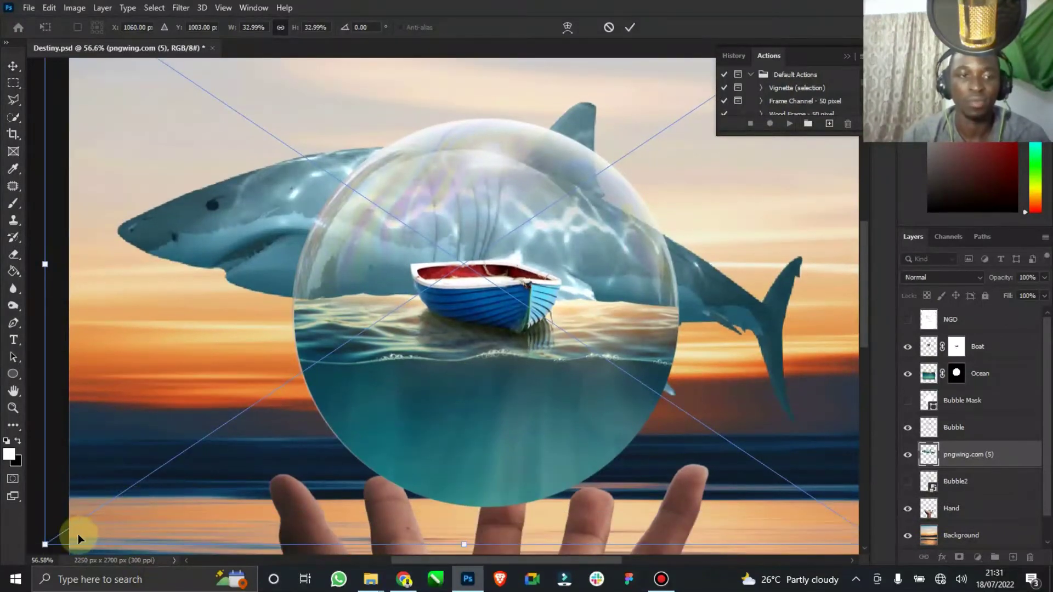
left_click_drag(45, 543, 379, 320)
left_click(629, 27)
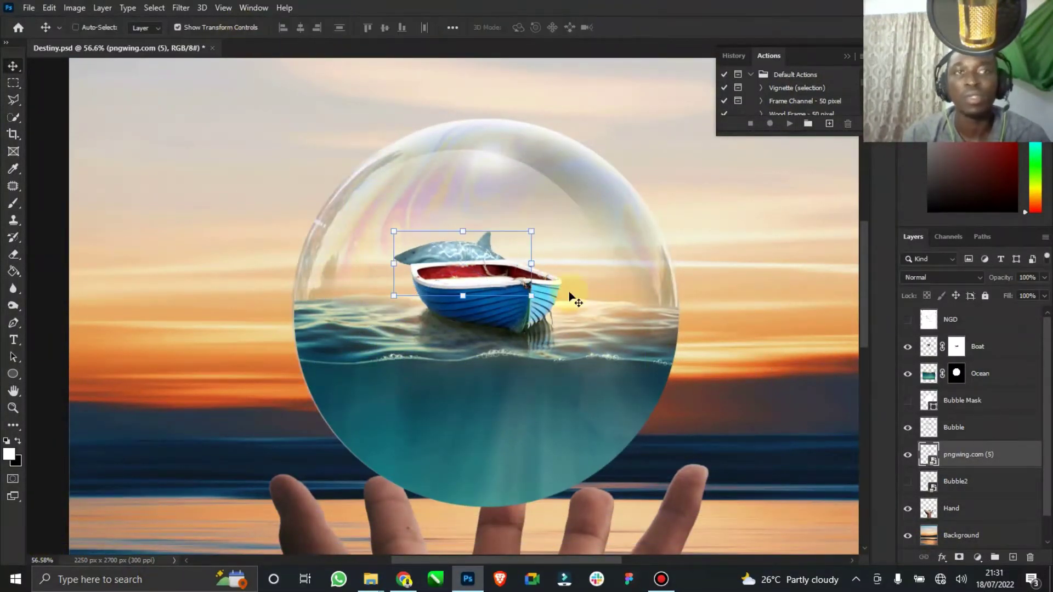
- Place the shark layer directly above the Ocean layer and move the shark underwater below the boat
left_click(250, 27)
left_click_drag(971, 456, 997, 362)
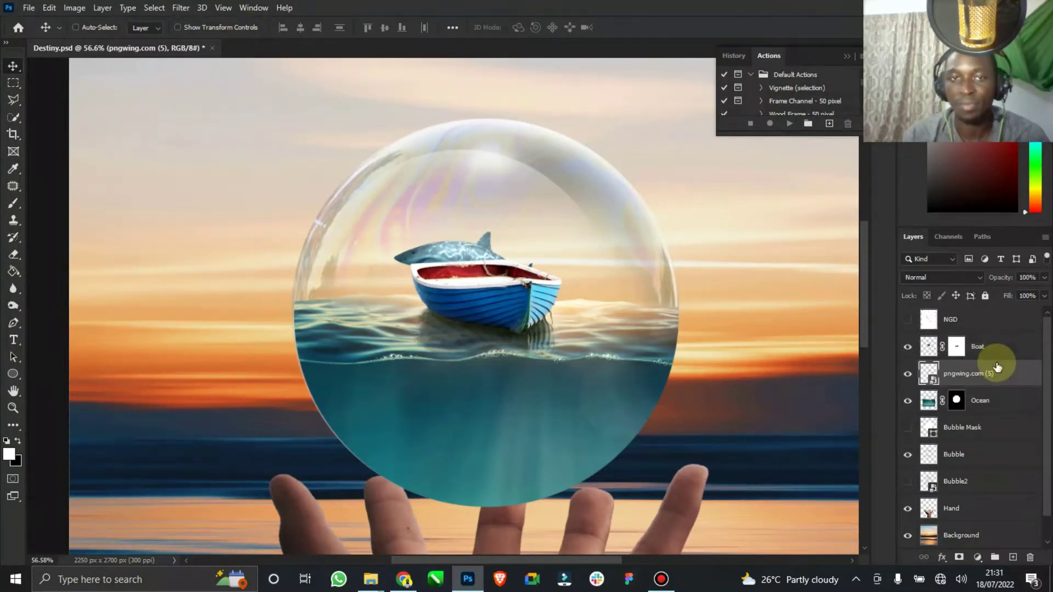
left_click_drag(451, 258, 467, 408)
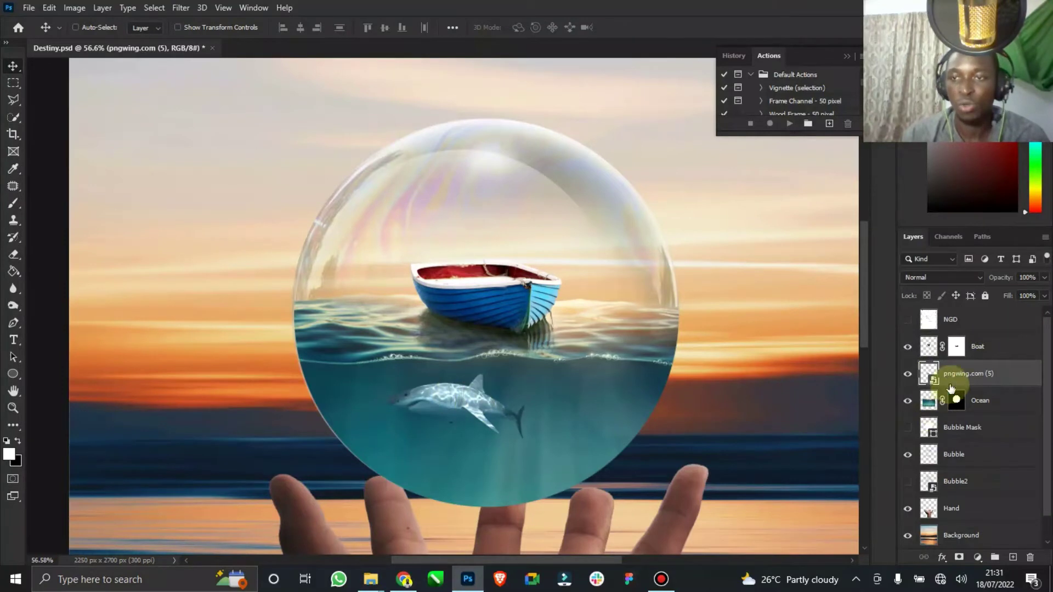
- Rename the pngwing.com (5) layer to Shark and rasterize it
left_click(960, 374)
type("Shark")
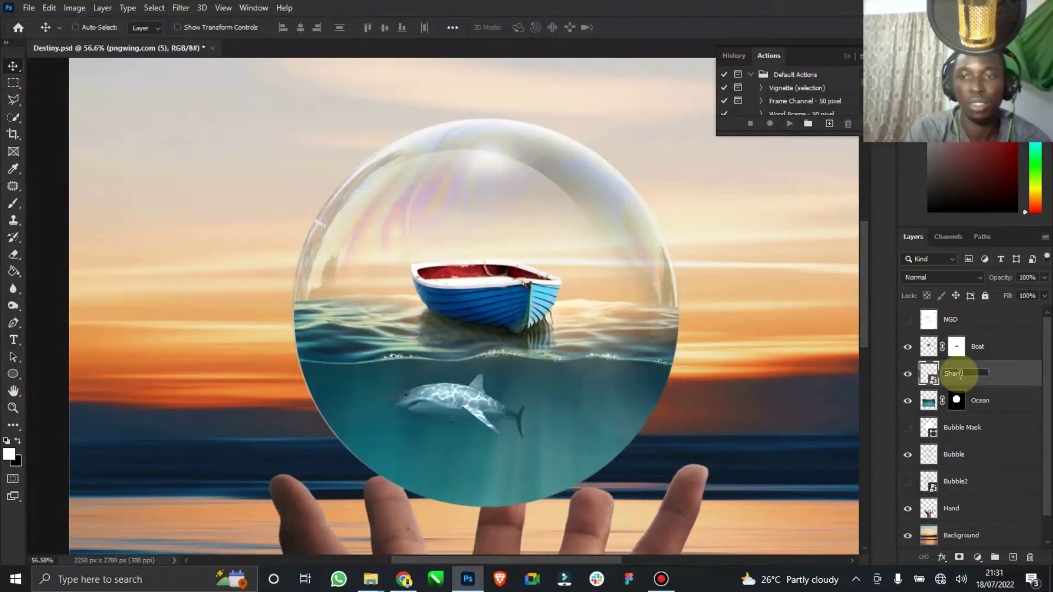
key("Return")
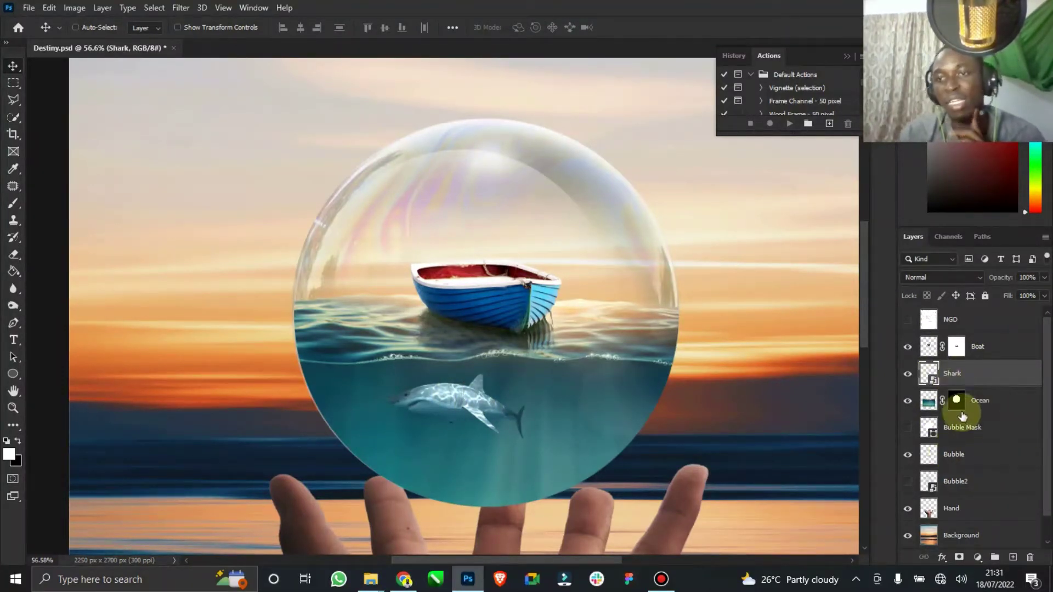
right_click(950, 373)
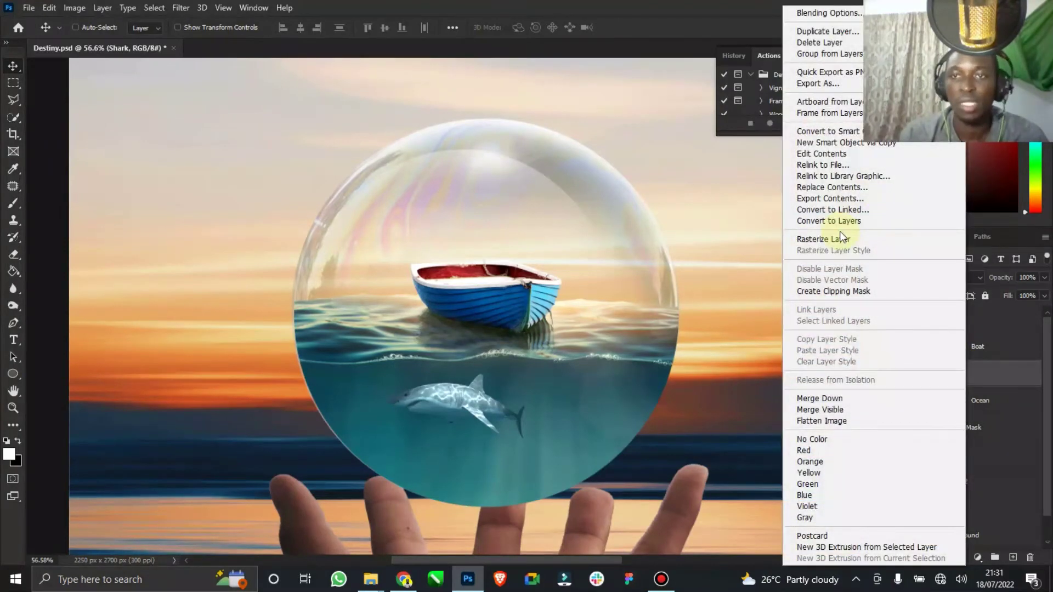
left_click(844, 239)
- Centre the shark beneath the boat and enlarge it to about 133%
left_click(216, 28)
left_click_drag(470, 421, 495, 423)
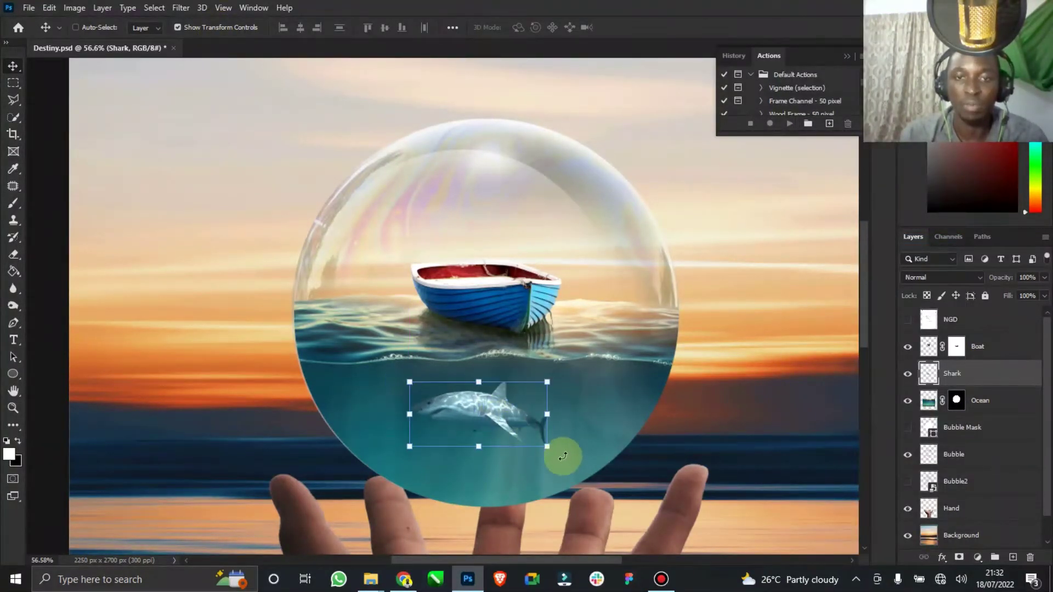
left_click_drag(546, 447, 576, 453)
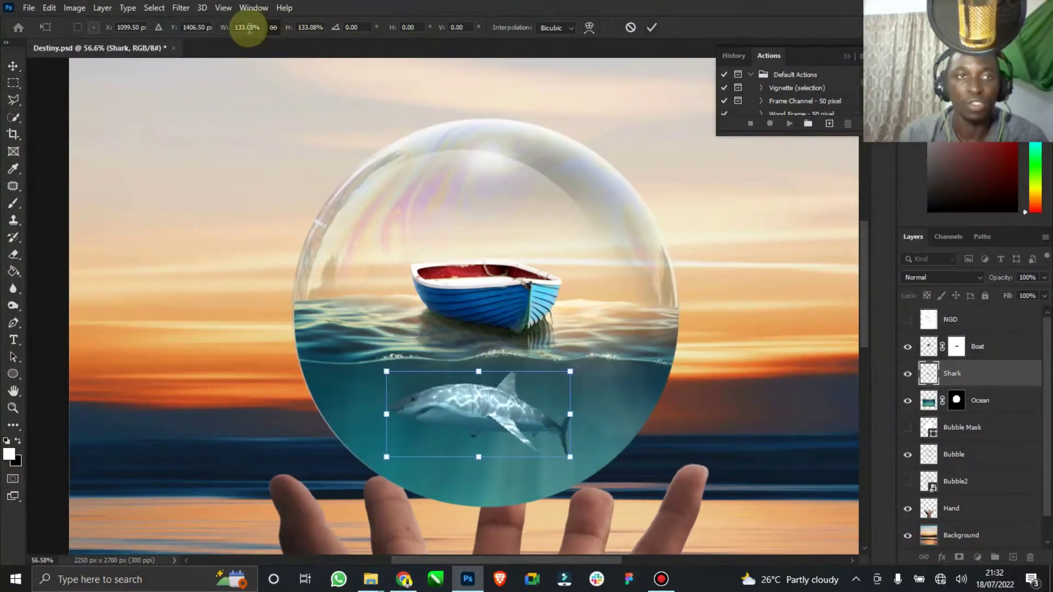
left_click(663, 23)
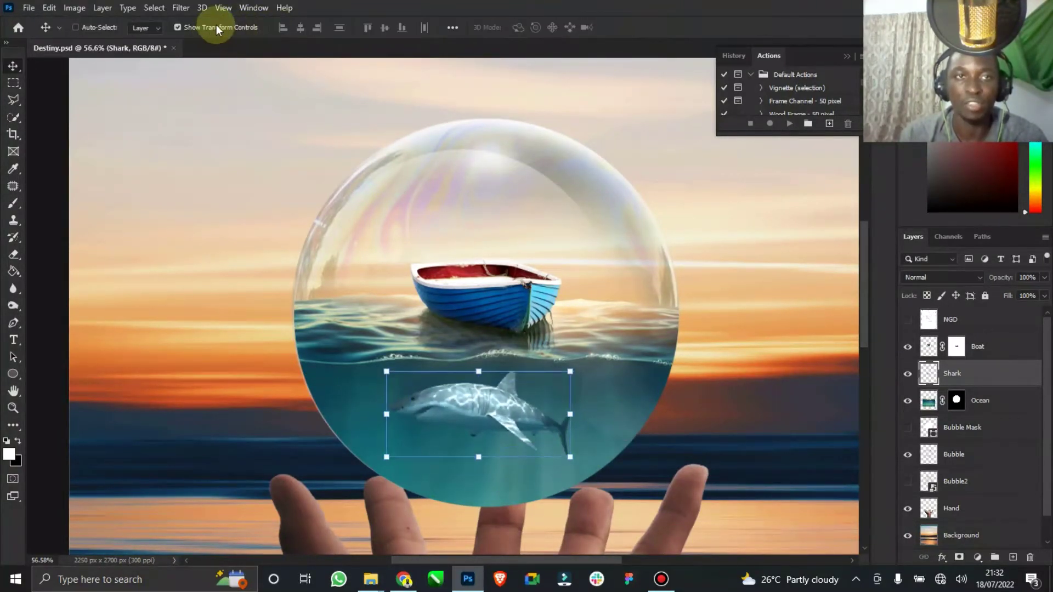
- Add two small shark copies at about 40% scale, one above the large shark's tail and one below its head
key("ctrl+j")
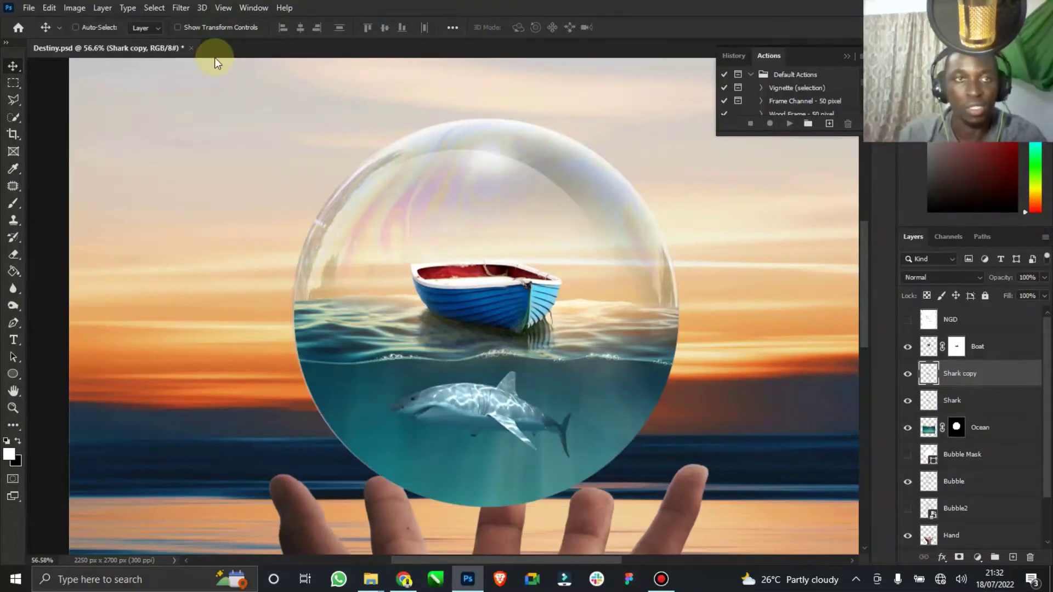
left_click(219, 28)
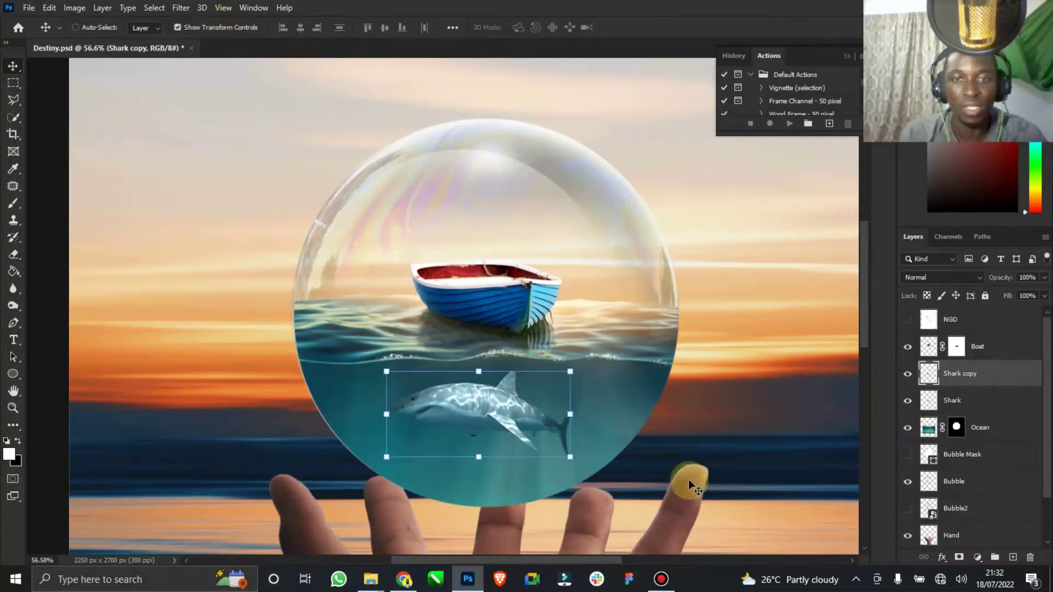
left_click_drag(572, 368, 618, 376)
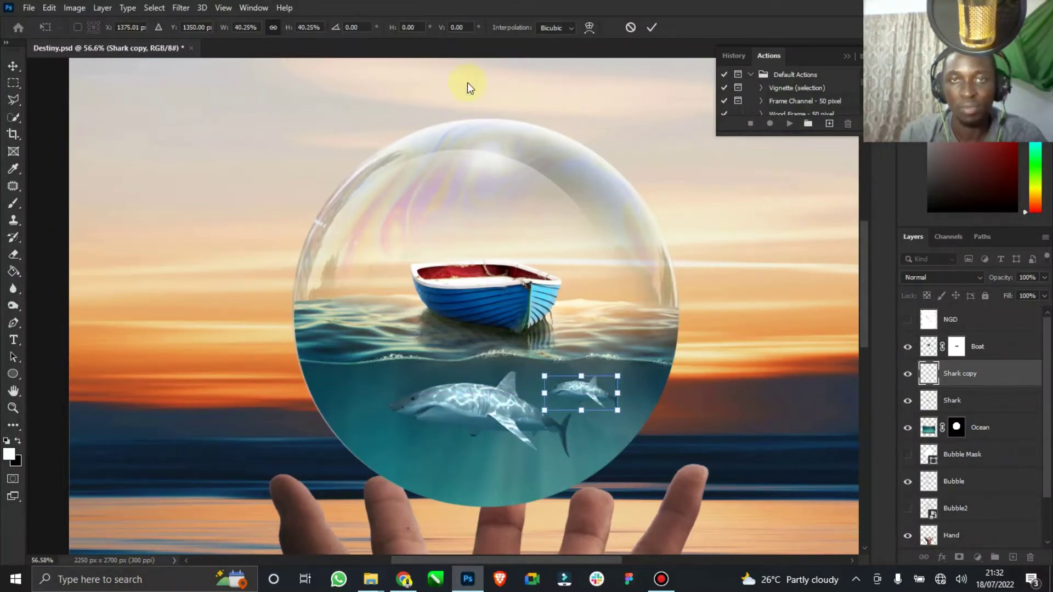
left_click(650, 27)
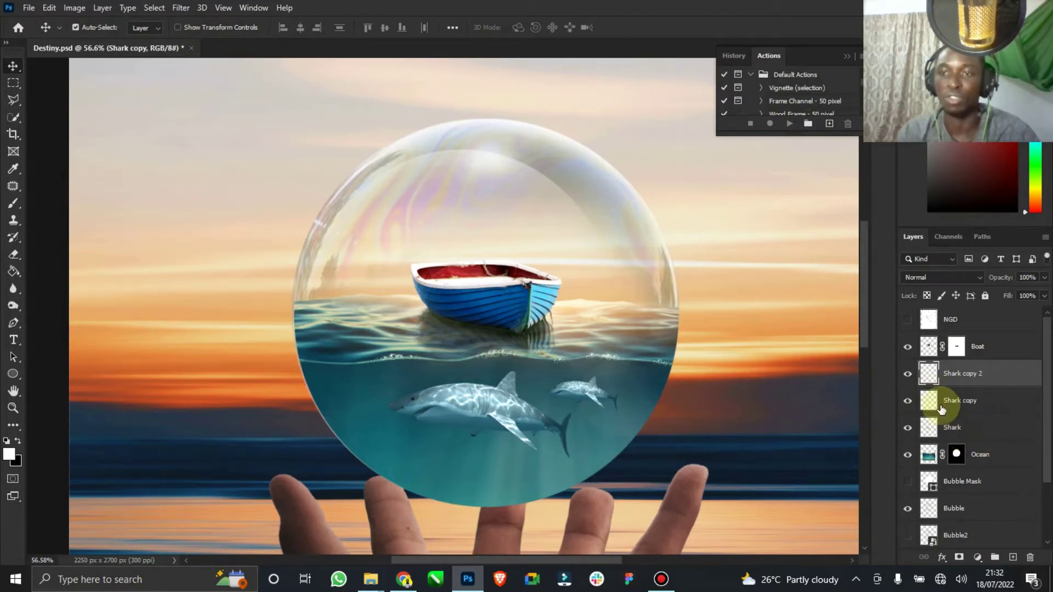
key("ctrl+j")
left_click_drag(576, 389, 447, 444)
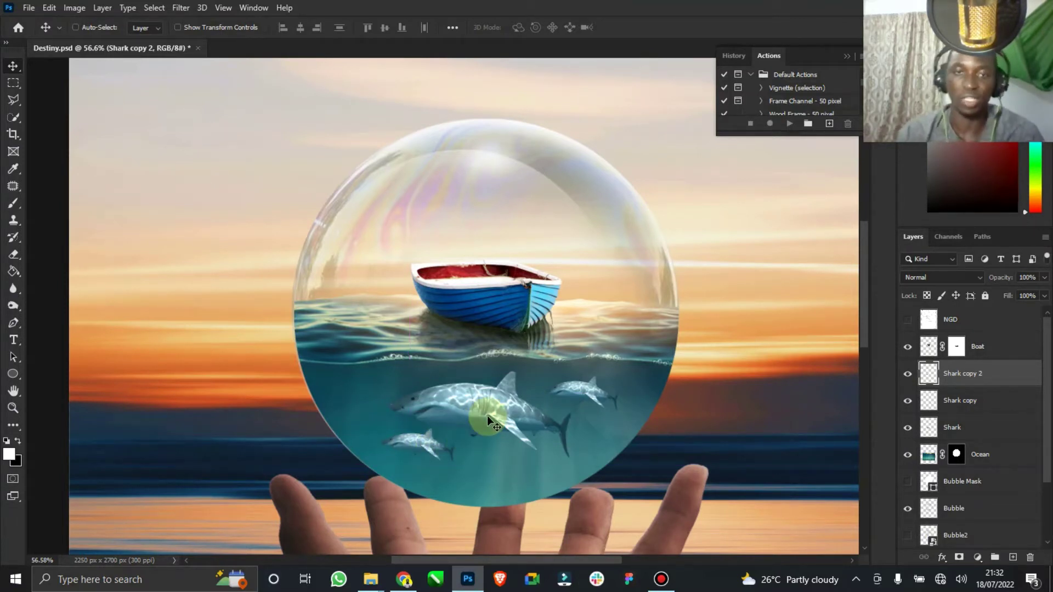
- Rename the two duplicated shark layers to Shark 1 and Shark2
double_click(964, 401)
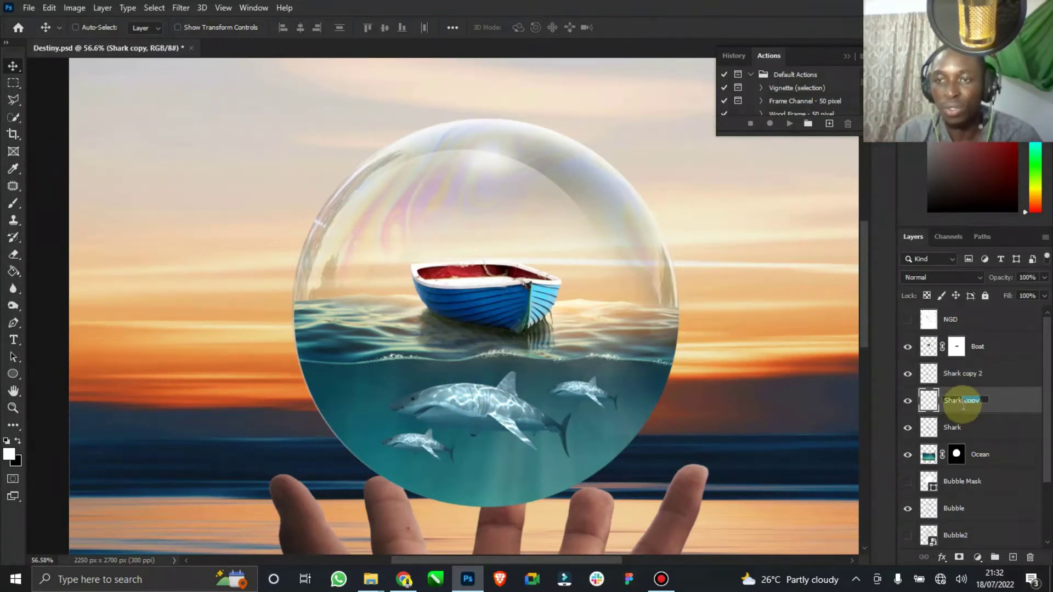
type("1")
key("Return")
double_click(964, 374)
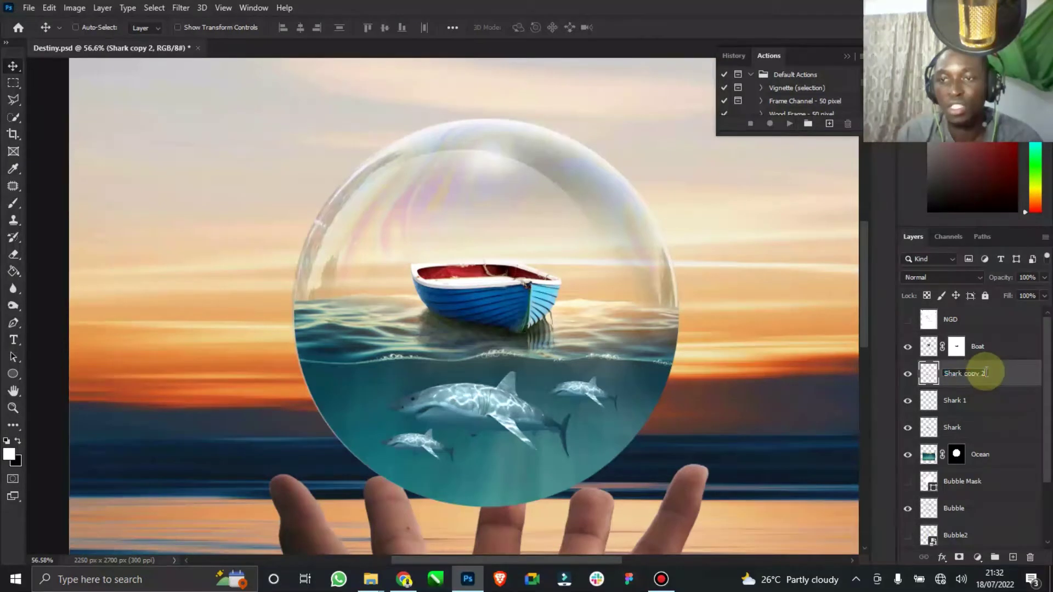
type("2")
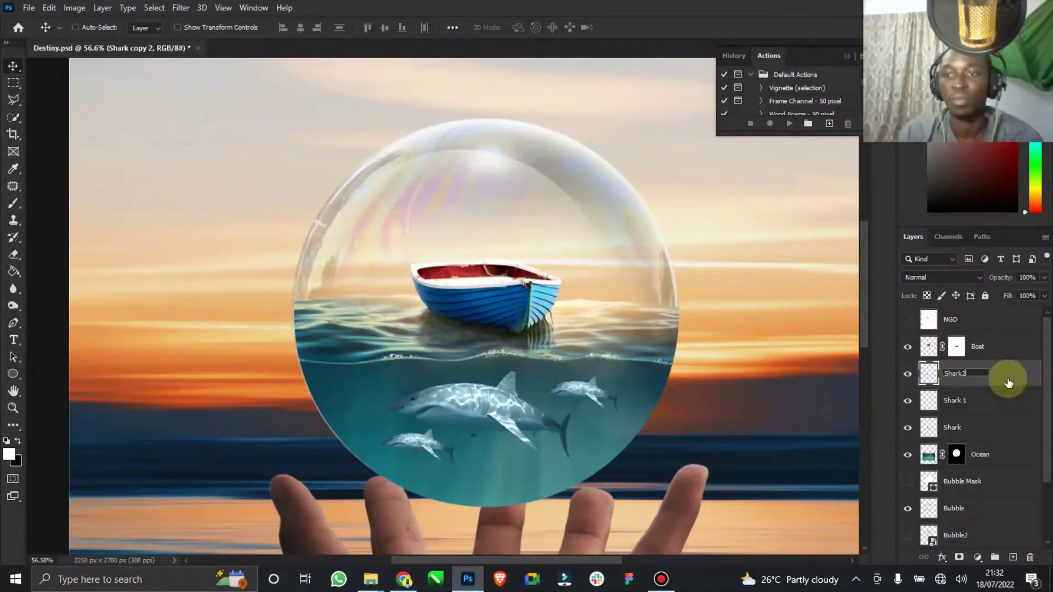
key("Return")
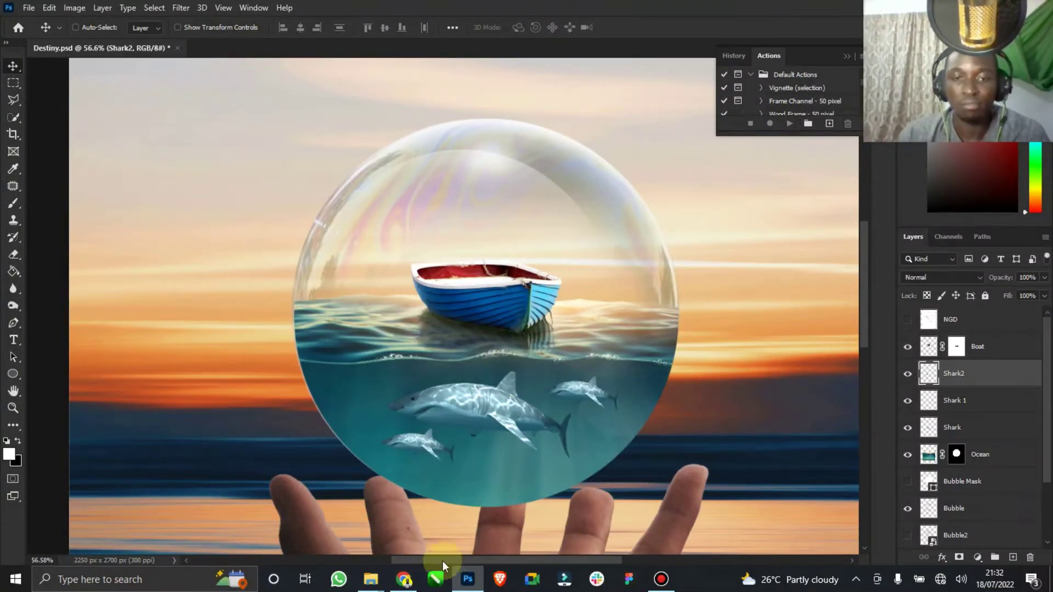
- Show the NGD sketch layer to check the planned composition, and hide it again
left_click(908, 321)
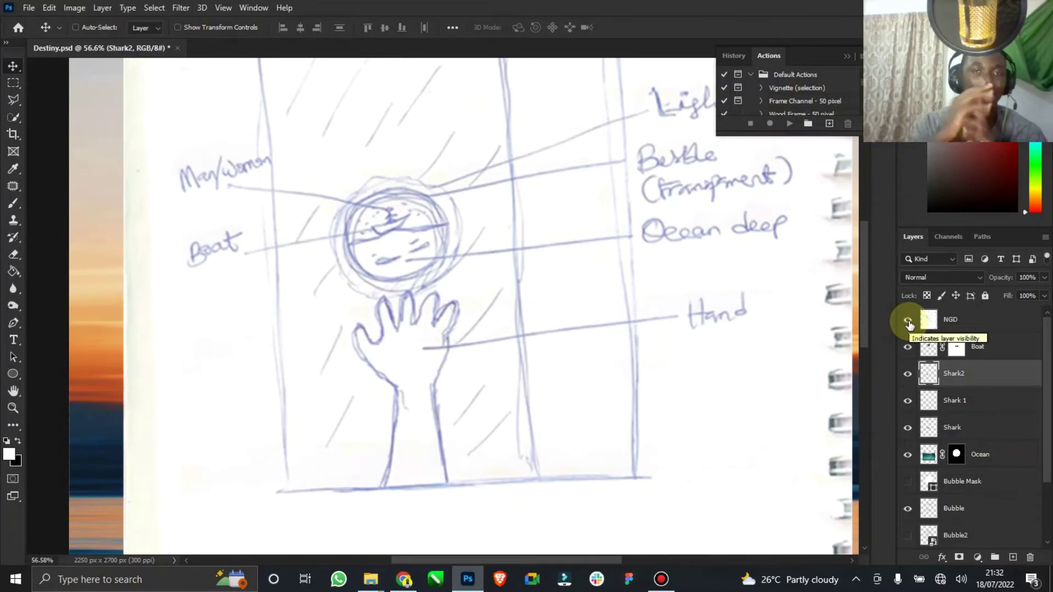
left_click(908, 321)
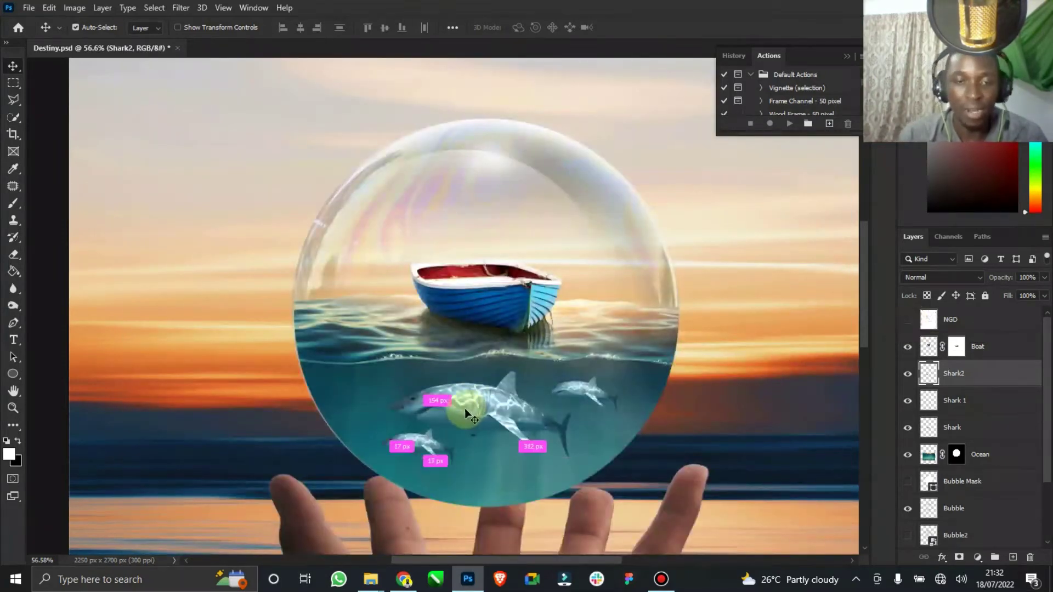
- Switch to the NGD Photoshop folder in File Explorer and open the shutterstock fishermen image in Photoshop
mouse_move(370, 581)
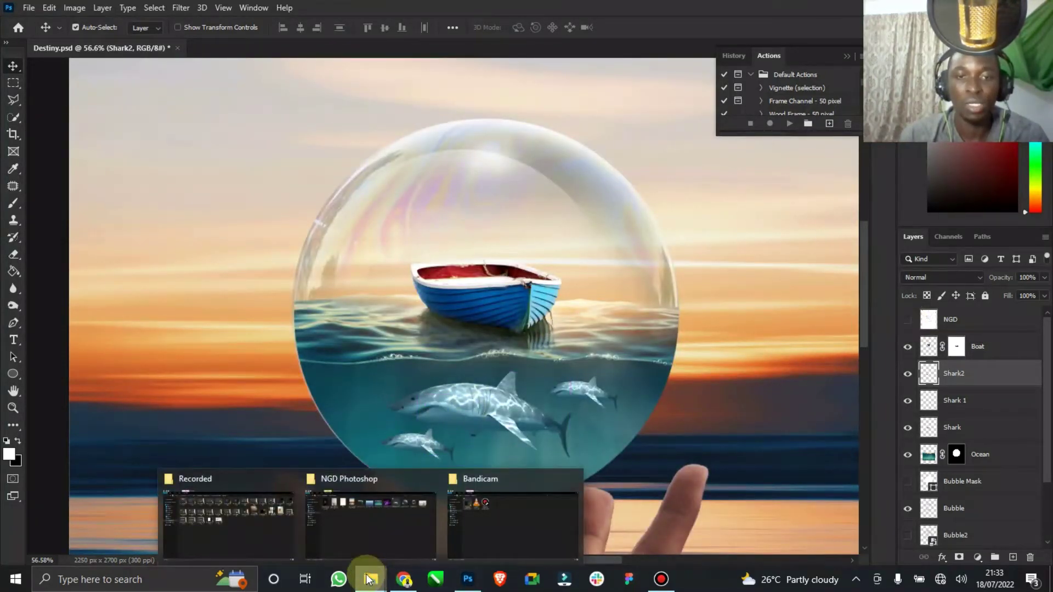
left_click(390, 505)
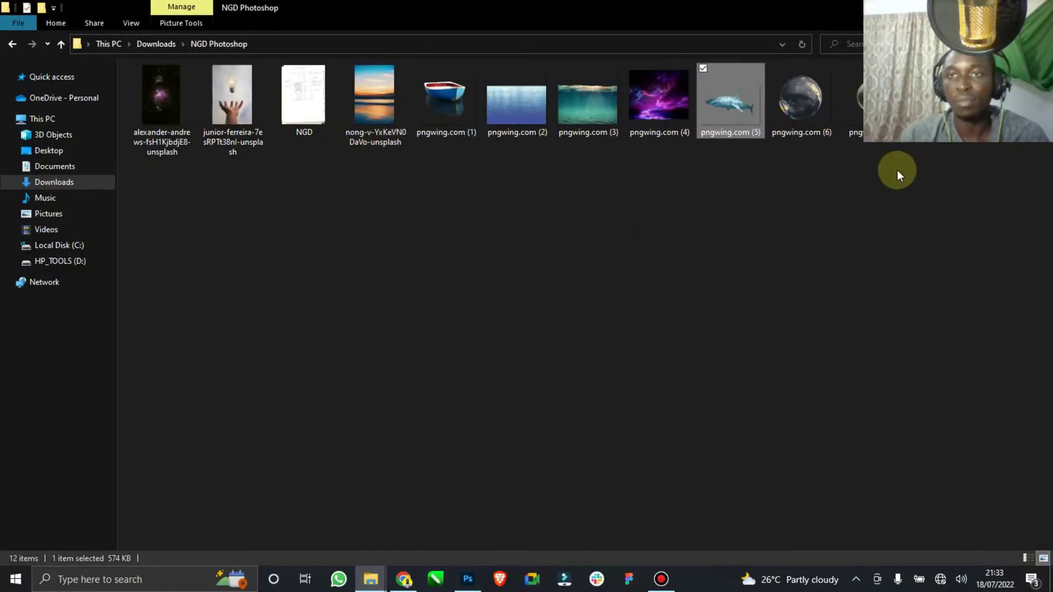
left_click(952, 154)
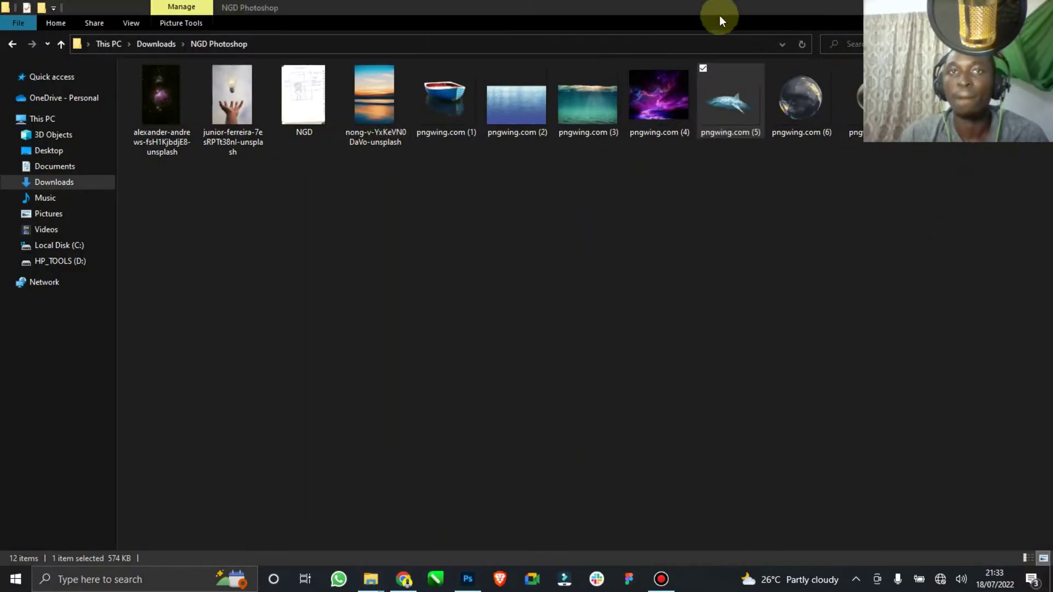
double_click(687, 8)
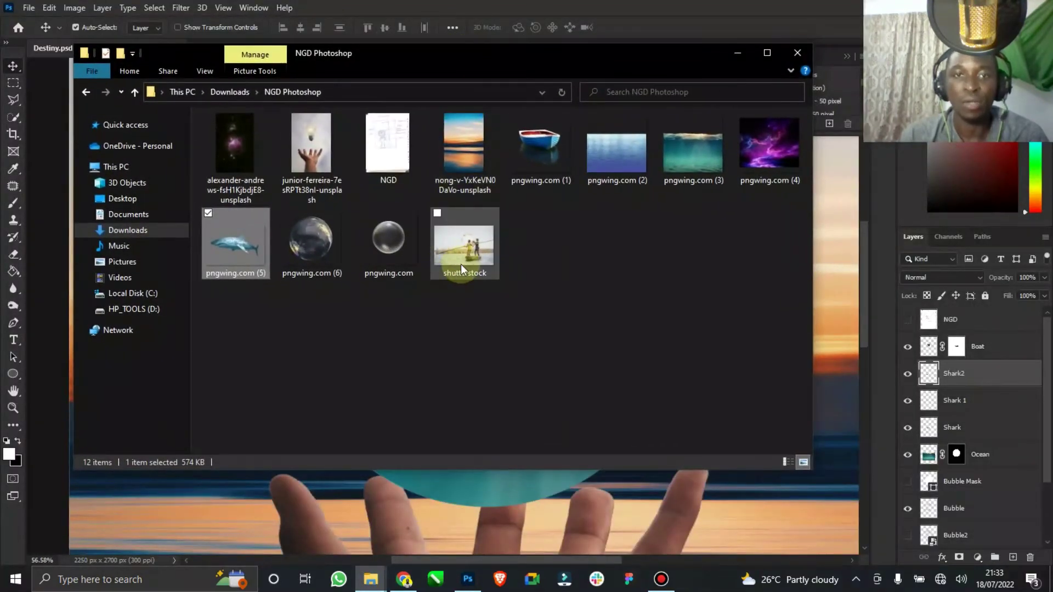
left_click(470, 252)
right_click(470, 252)
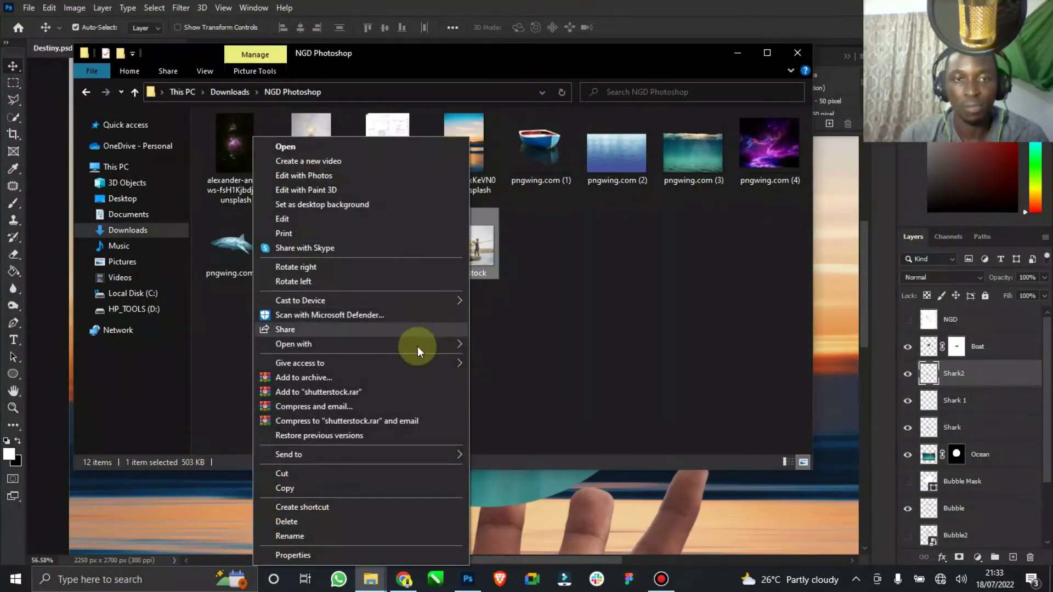
mouse_move(417, 345)
left_click(496, 348)
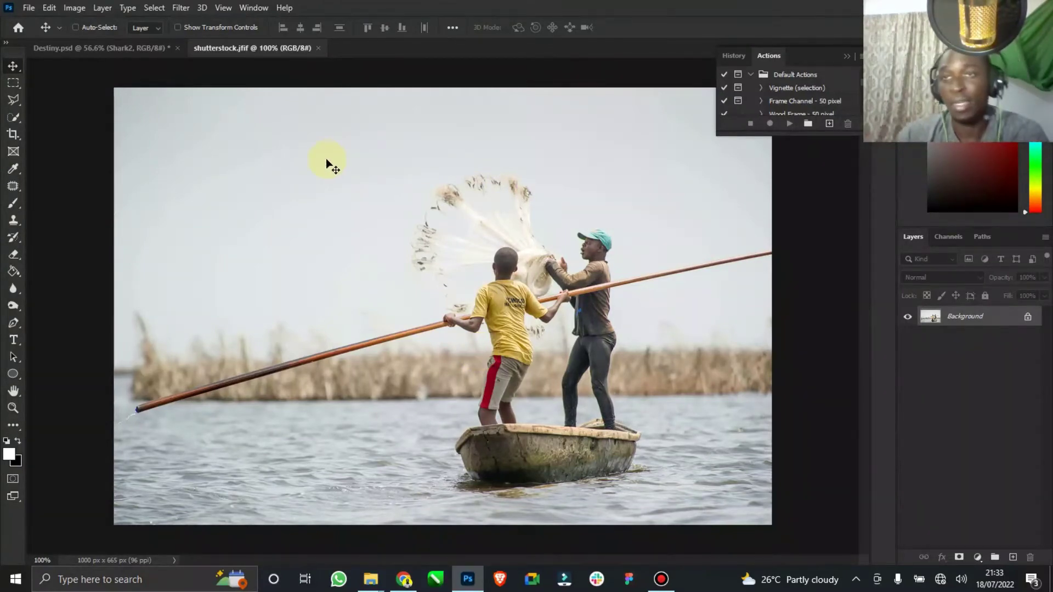
- Start a Pen path where the yellow-shirted fisherman's front leg meets the boat and trace up the calf to the shorts' hem
left_click(21, 408)
left_click_drag(459, 411, 610, 445)
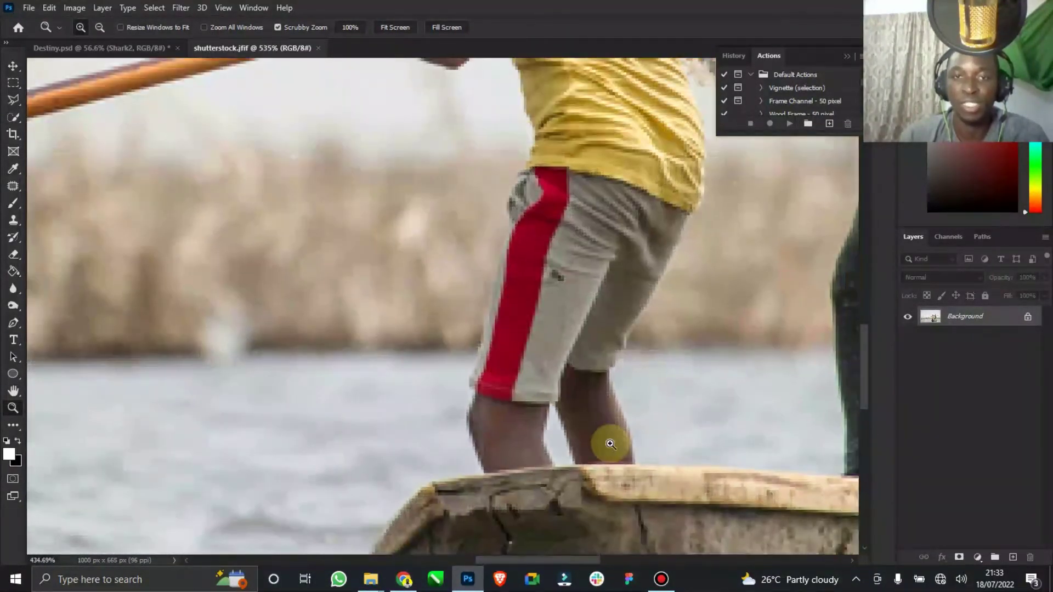
left_click_drag(555, 461, 628, 481)
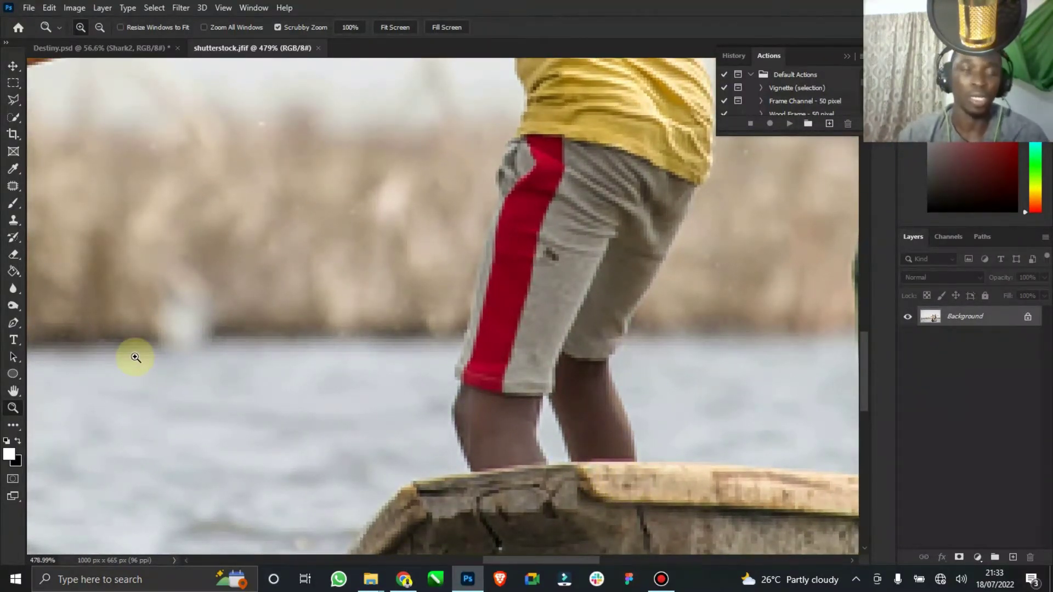
right_click(14, 324)
left_click(15, 416)
left_click_drag(496, 441, 504, 443)
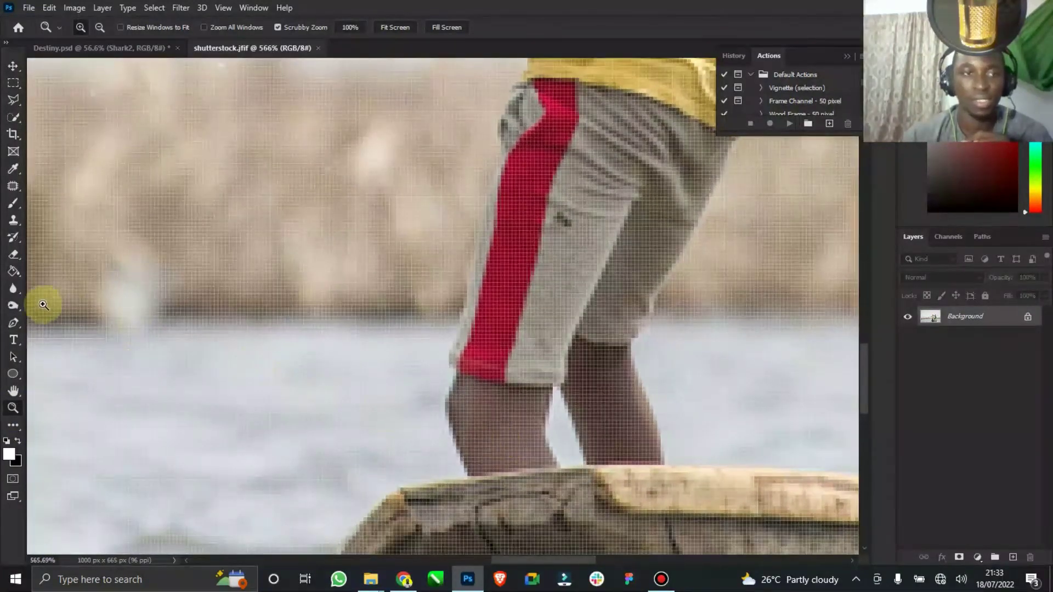
left_click(14, 324)
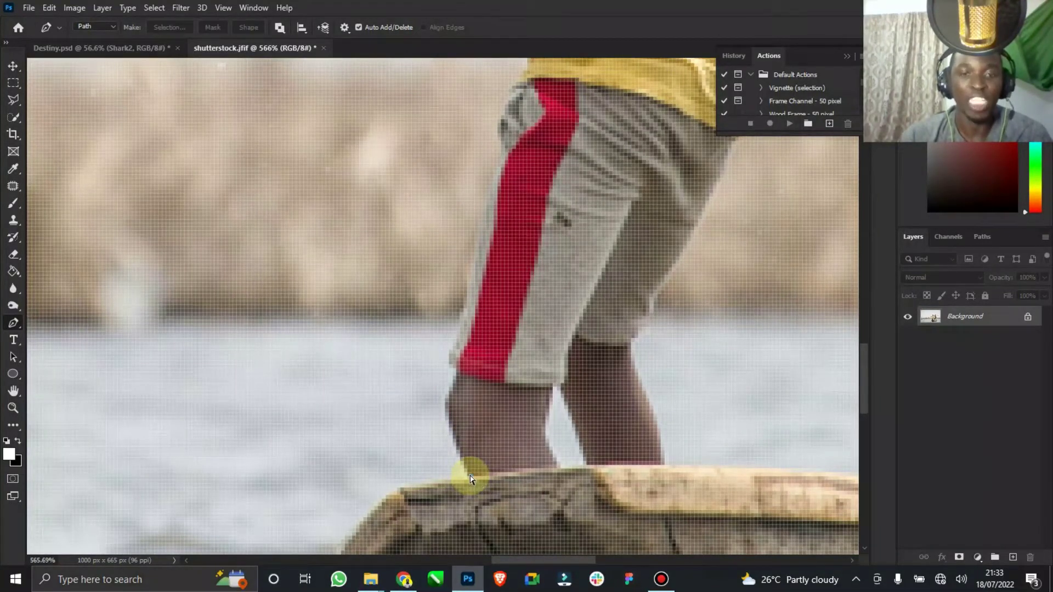
key("ctrl+z")
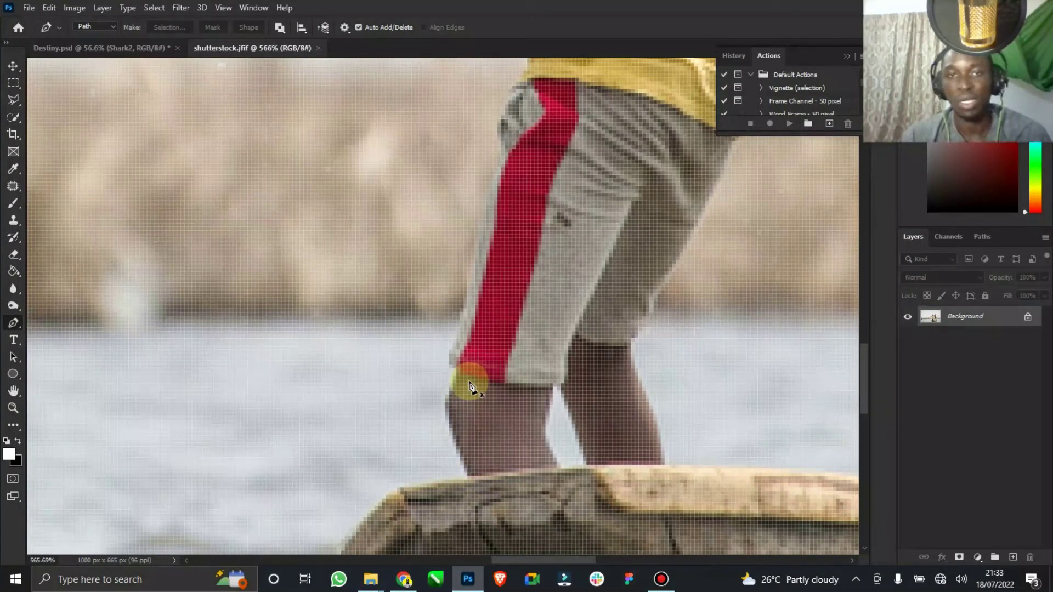
left_click(471, 476)
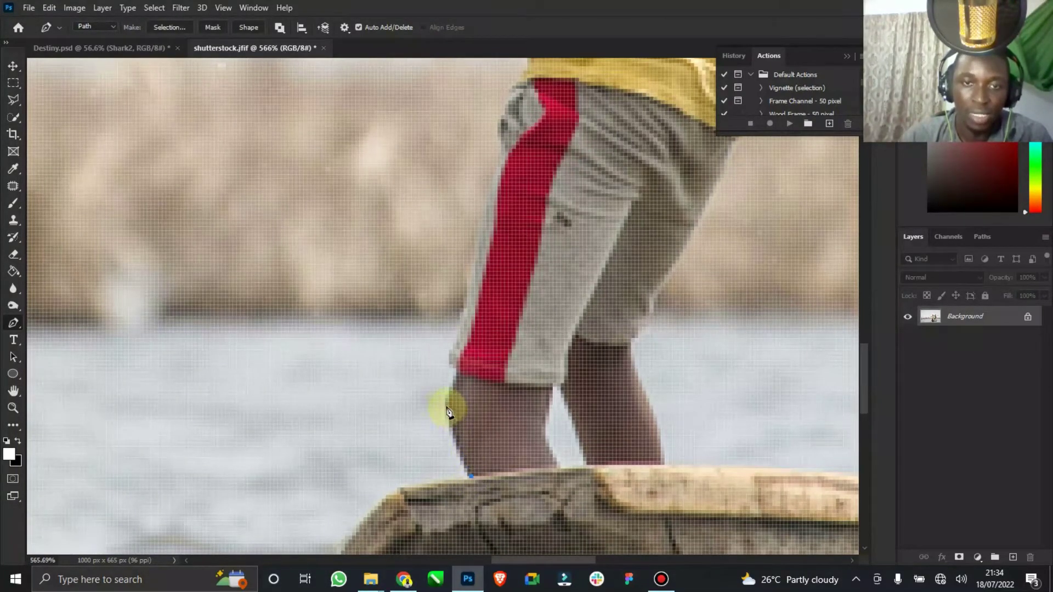
left_click_drag(447, 386, 447, 389)
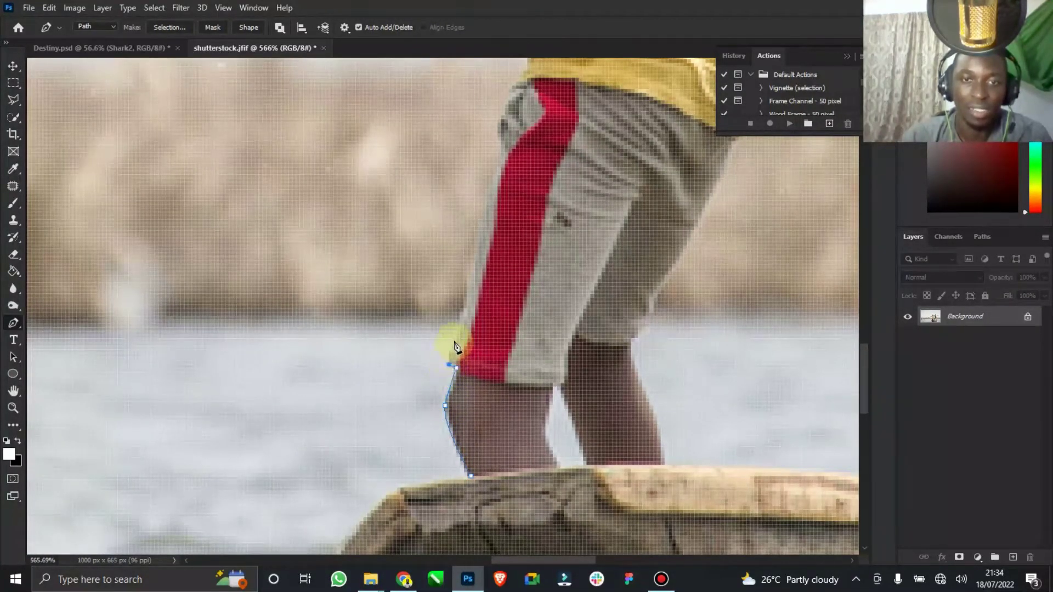
- Continue the path up the outer edge of the fisherman's shorts, past the waist to the lower part of the shirt
left_click(463, 318)
left_click(467, 302)
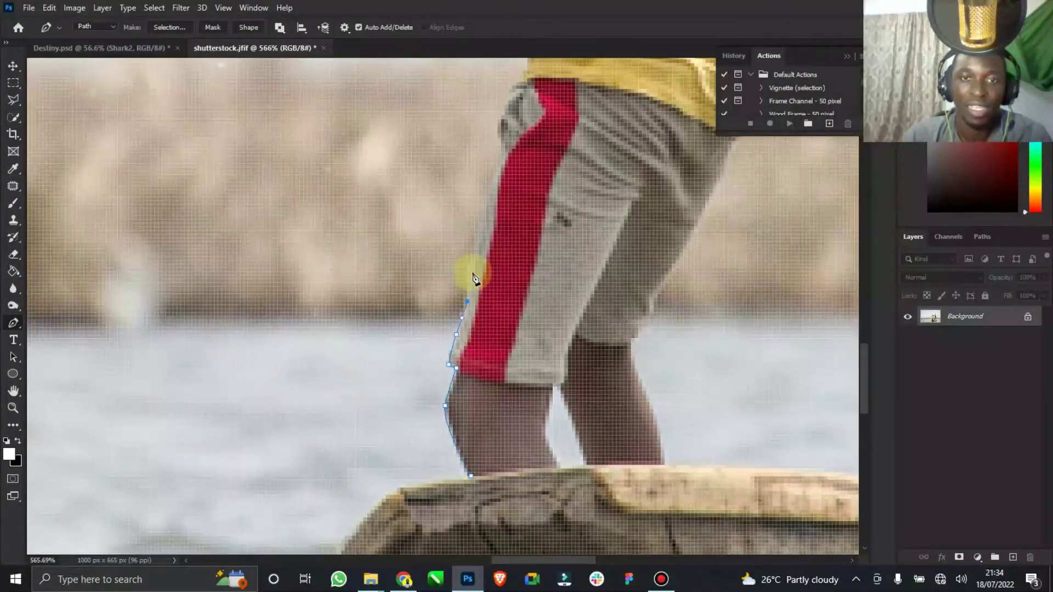
left_click(486, 197)
scroll(491, 219, "up", 3)
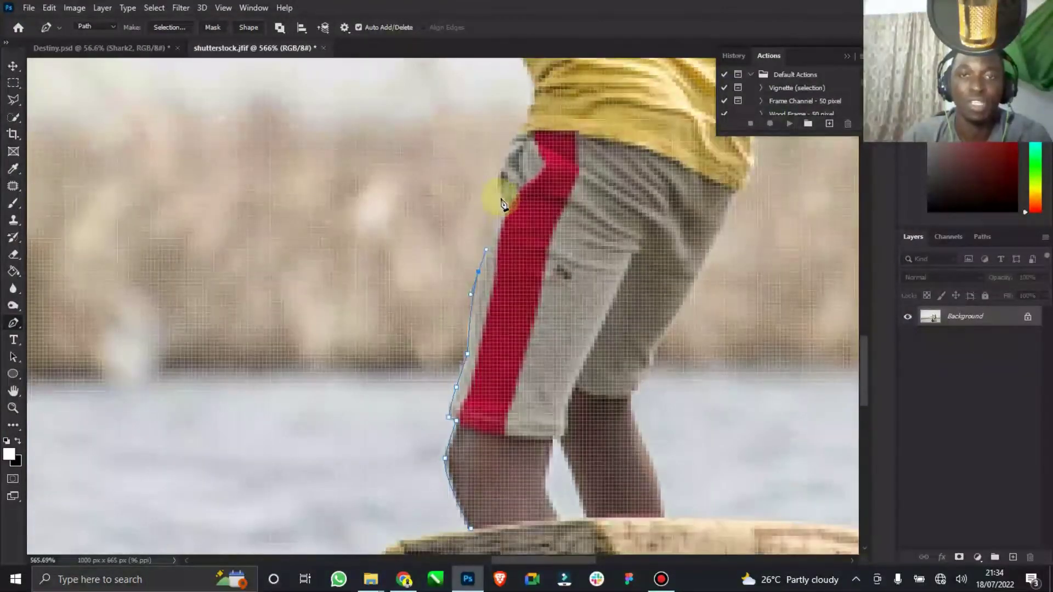
left_click(503, 251)
left_click_drag(501, 203, 510, 187)
left_click(516, 179)
left_click(531, 157)
left_click(538, 123)
scroll(532, 154, "up", 3)
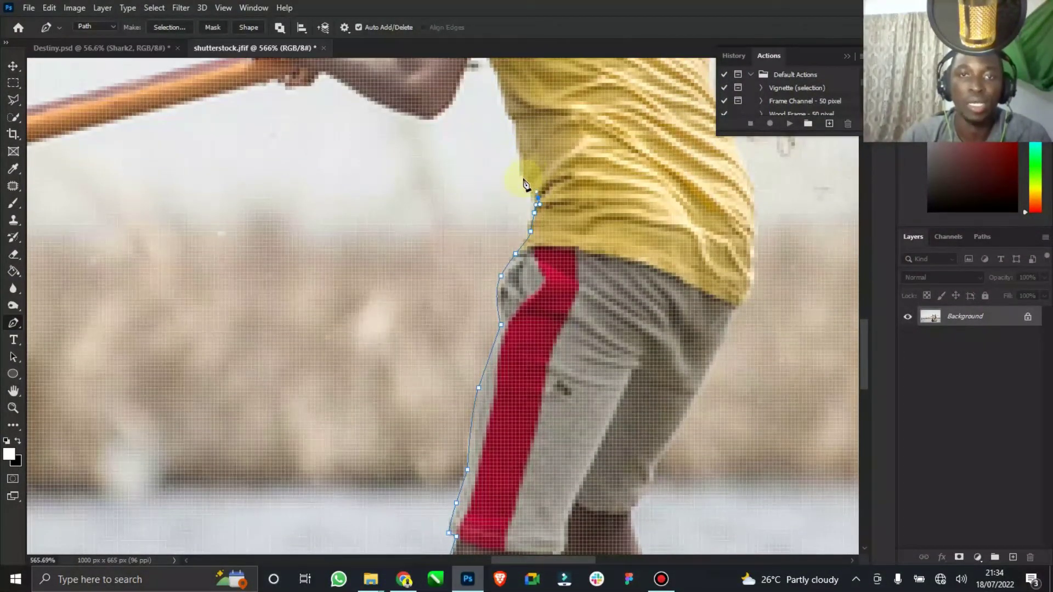
- Extend the path up the side of the yellow shirt to the armpit
left_click_drag(523, 173, 516, 155)
scroll(515, 164, "up", 4)
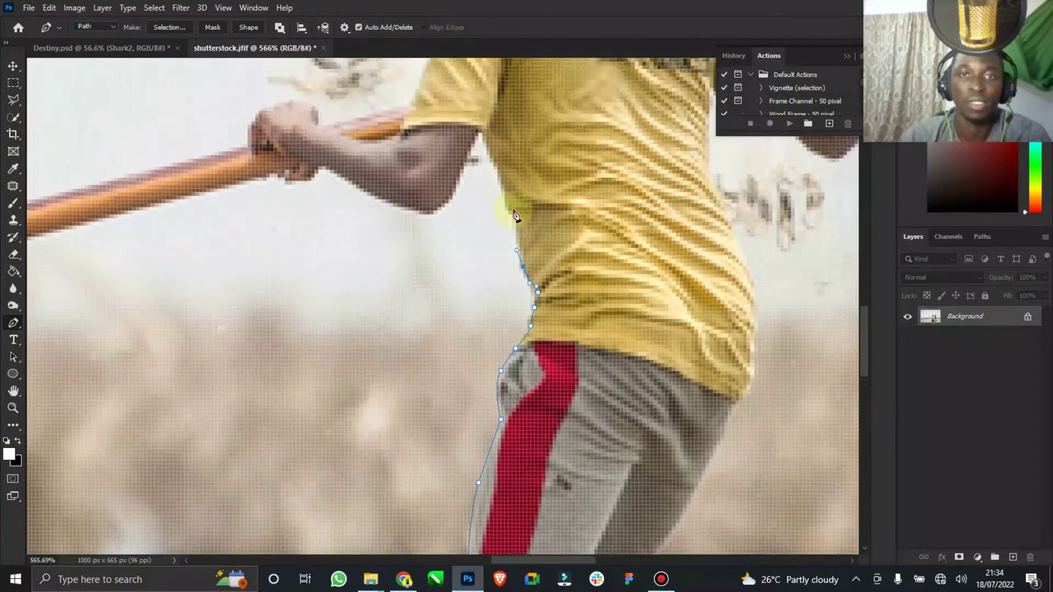
left_click(504, 181)
left_click(493, 162)
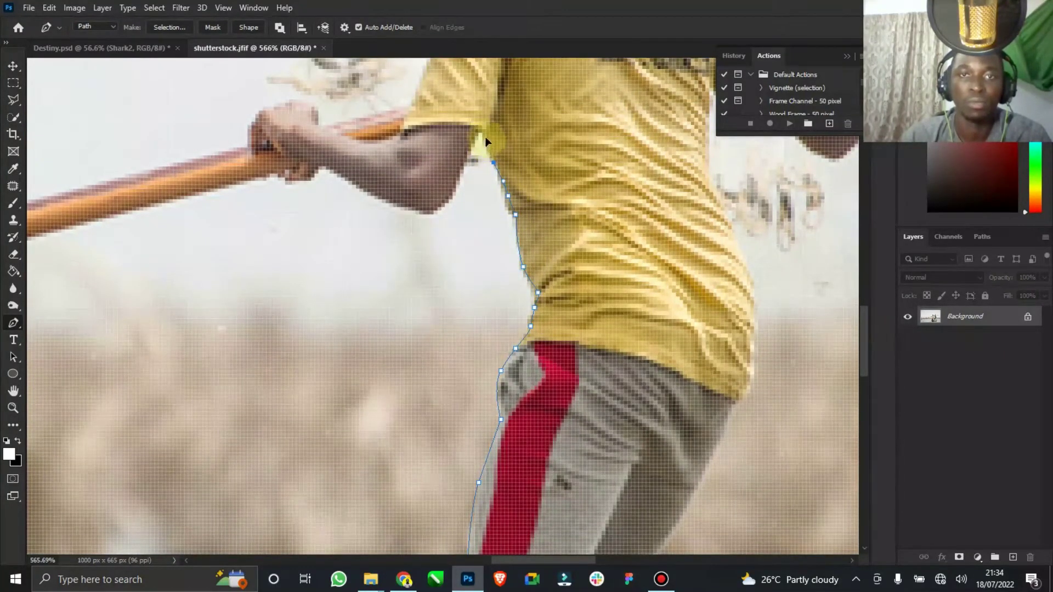
left_click(486, 140)
left_click(482, 130)
- Trace the path around the elbow and along the underside of the forearm to the hand on the pole
left_click(459, 177)
left_click(449, 202)
left_click_drag(388, 209, 386, 201)
left_click(386, 200)
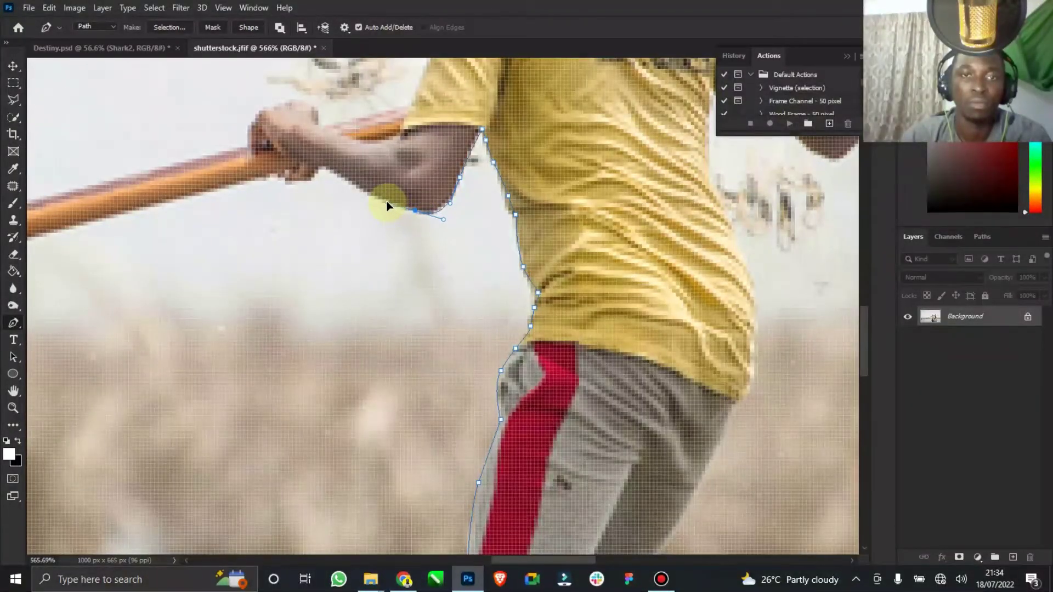
left_click(308, 180)
left_click(283, 180)
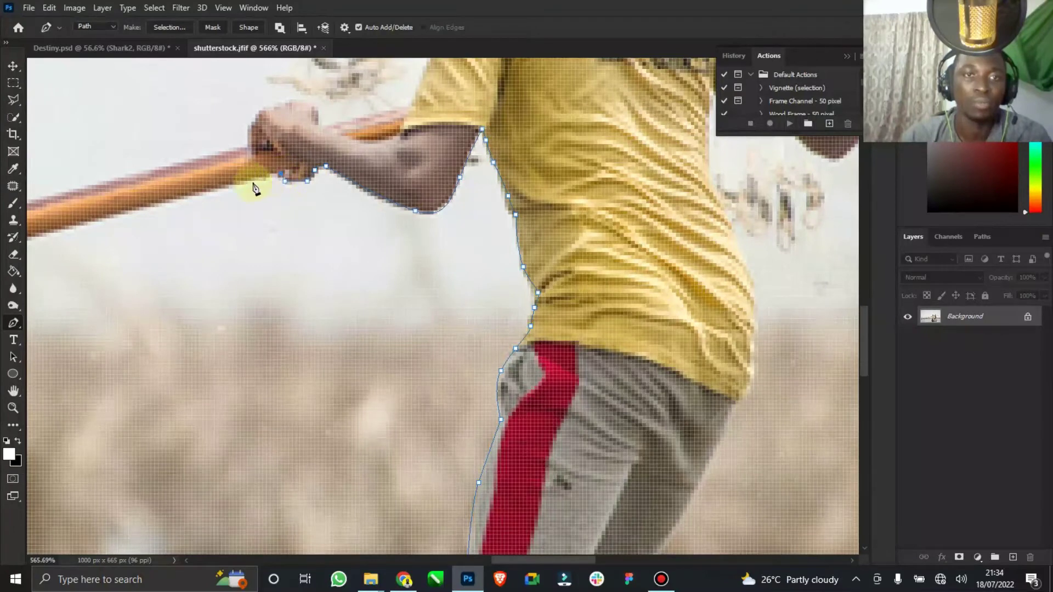
- Cut the path across the pole just beyond the hand and trace back over the knuckles and the pole's upper edge towards the sleeve
left_click(184, 195)
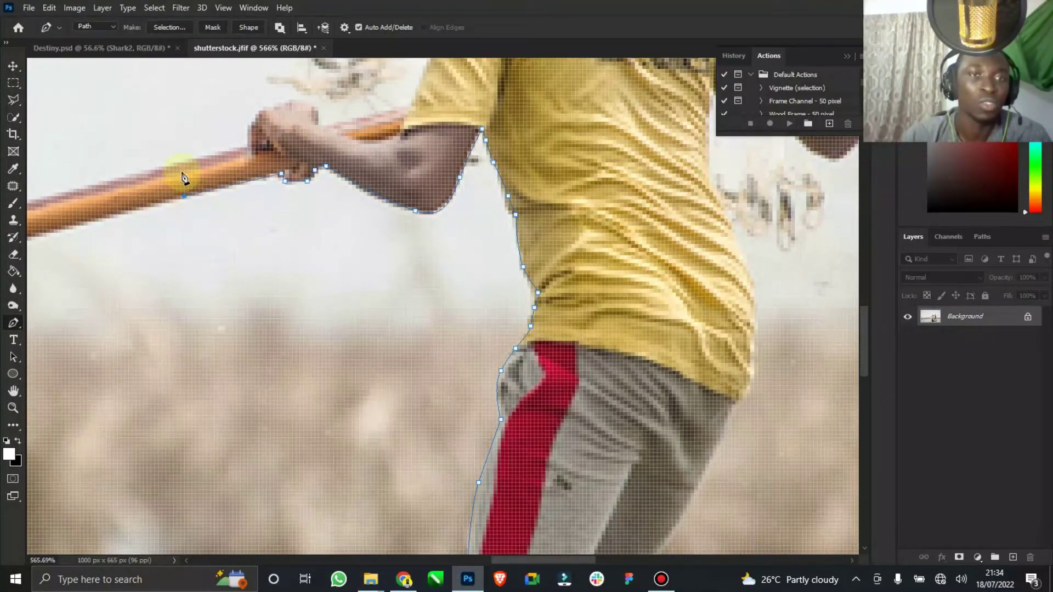
left_click(173, 166)
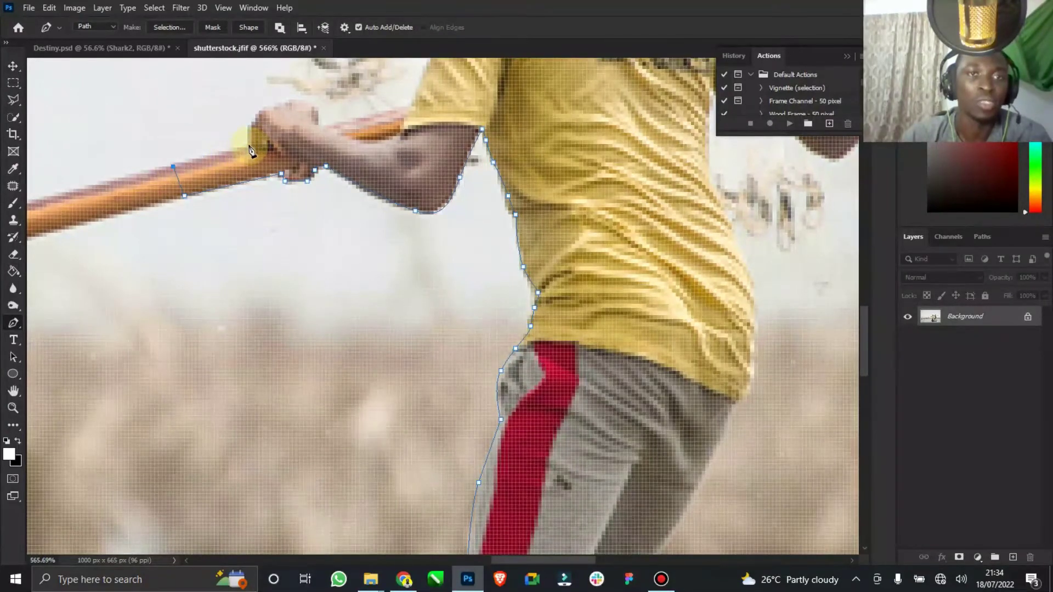
left_click(249, 148)
scroll(260, 143, "up", 3)
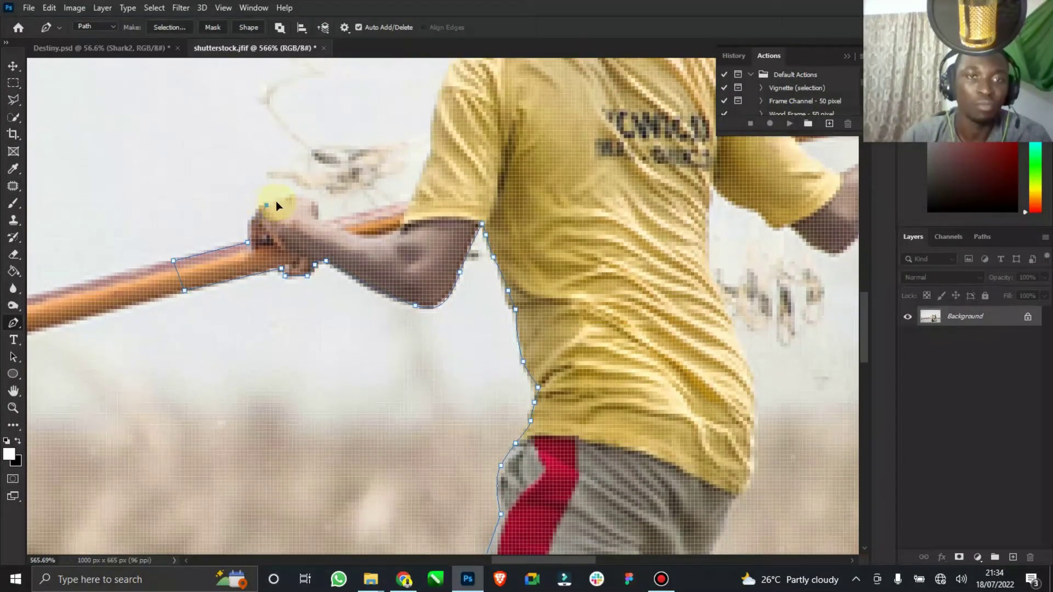
left_click_drag(282, 198, 300, 199)
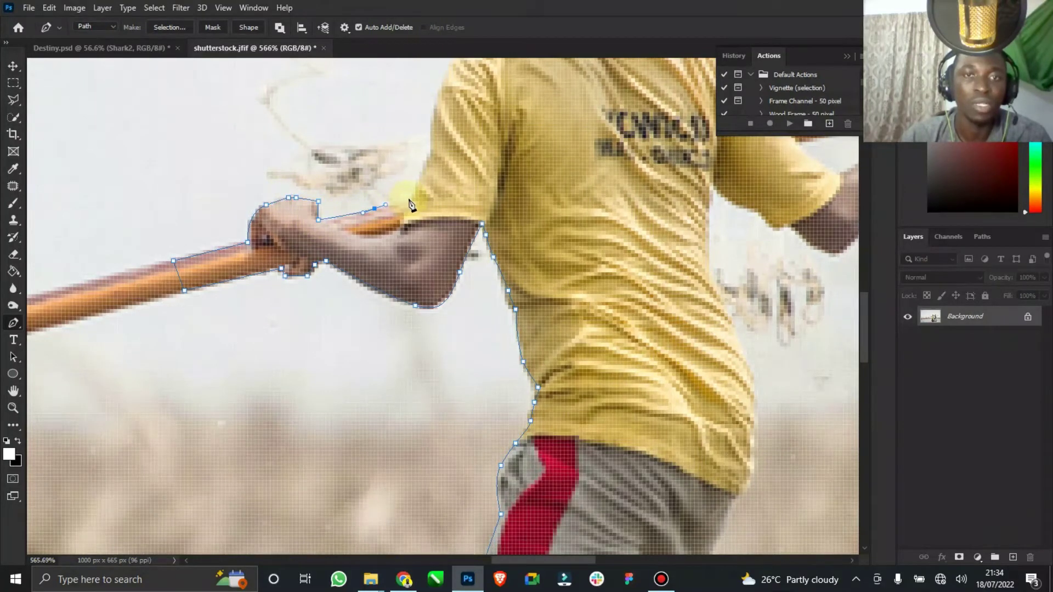
- Complete the outline around the sleeve, head, other arm and legs, and convert the path into a selection
scroll(413, 204, "up", 2)
scroll(446, 210, "up", 2)
left_click_drag(441, 181, 448, 160)
scroll(470, 165, "up", 2)
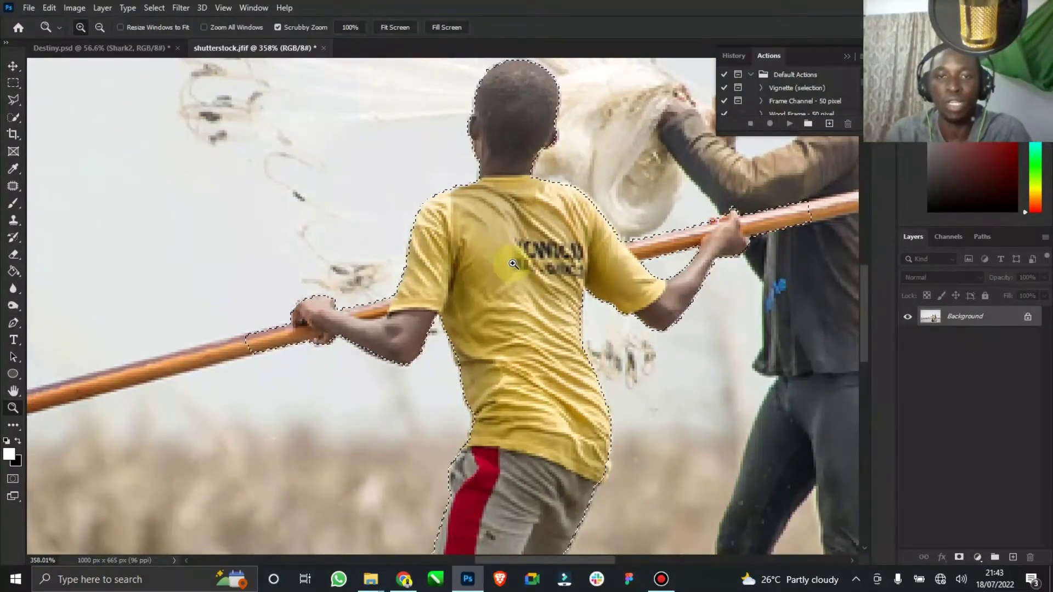
- Refine the fisherman selection in Select and Mask, output it with decontaminated colors to a new layer with layer mask, and apply the mask
left_click(11, 101)
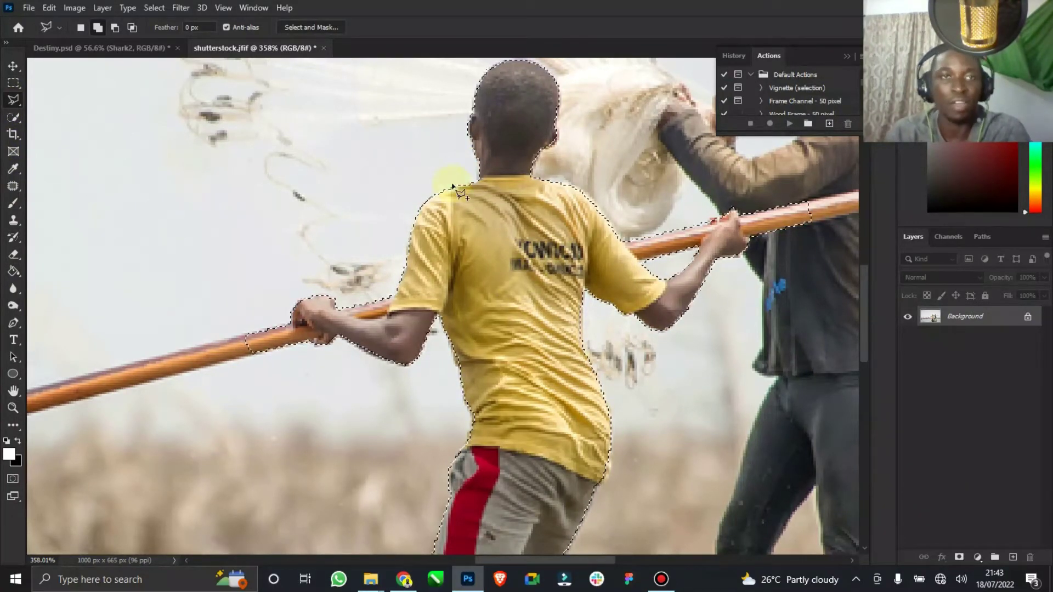
left_click(326, 27)
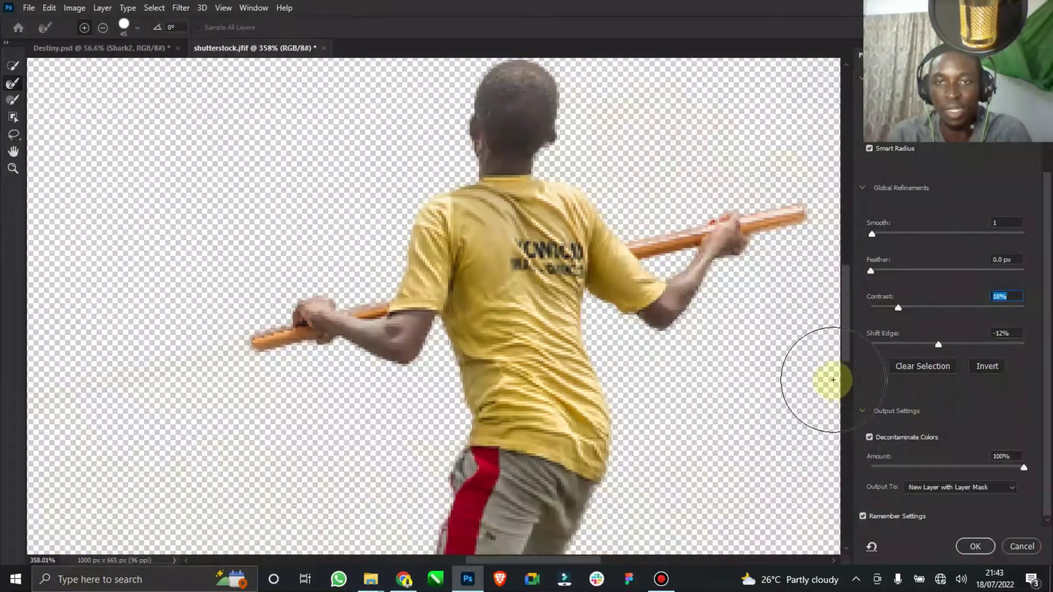
left_click_drag(899, 311, 935, 337)
left_click(976, 546)
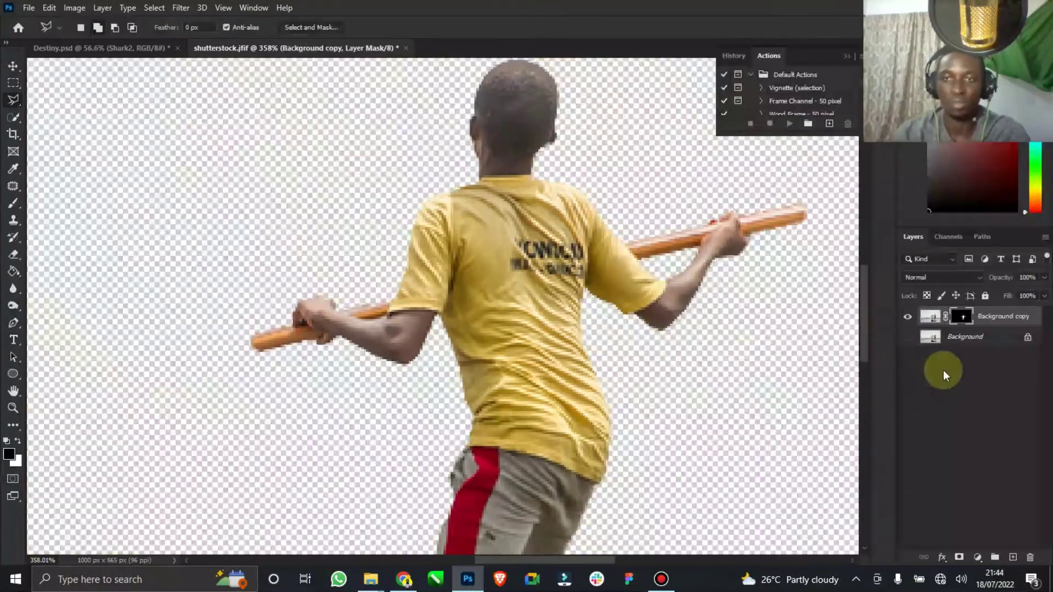
right_click(962, 316)
left_click(949, 356)
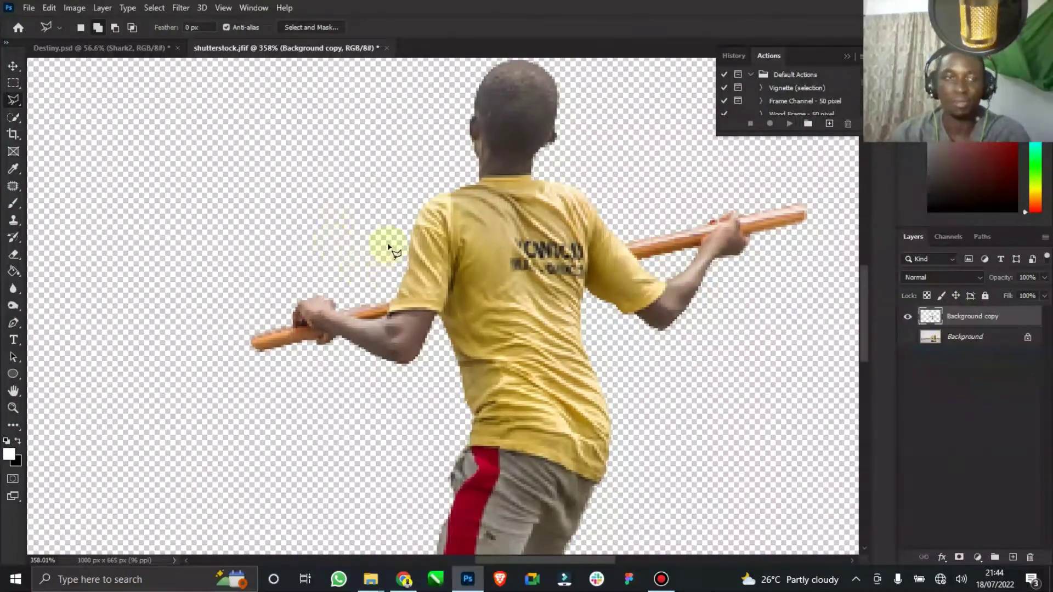
- Move the fisherman cut-out into Destiny.psd and place him standing at the boat inside the bubble
double_click(22, 394)
left_click(13, 66)
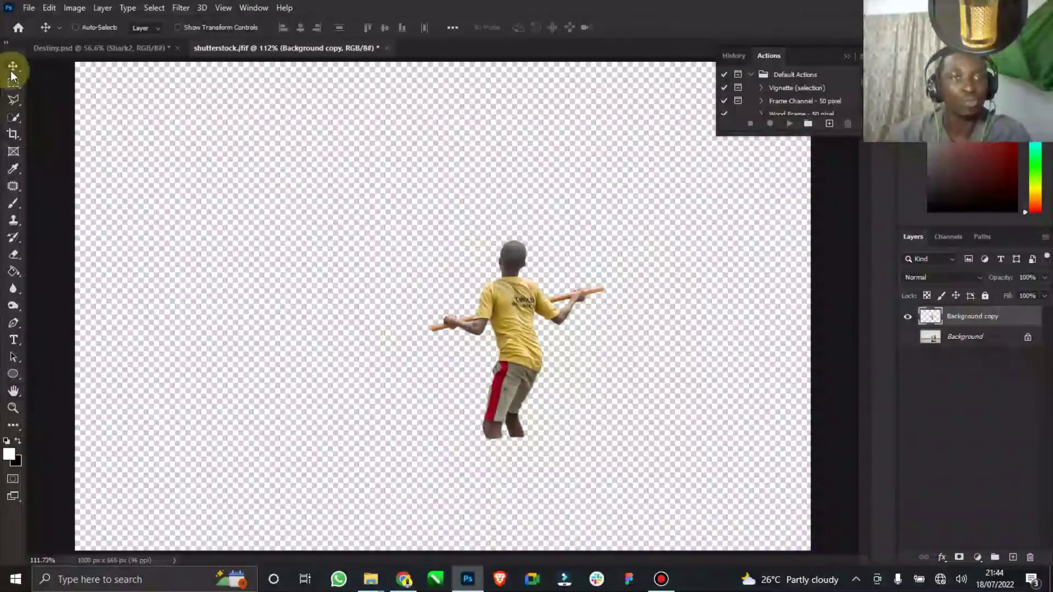
left_click_drag(504, 284, 193, 87)
left_click_drag(412, 213, 446, 243)
- Move the fisherman's layer above the Boat layer and rename it Model
left_click(13, 407)
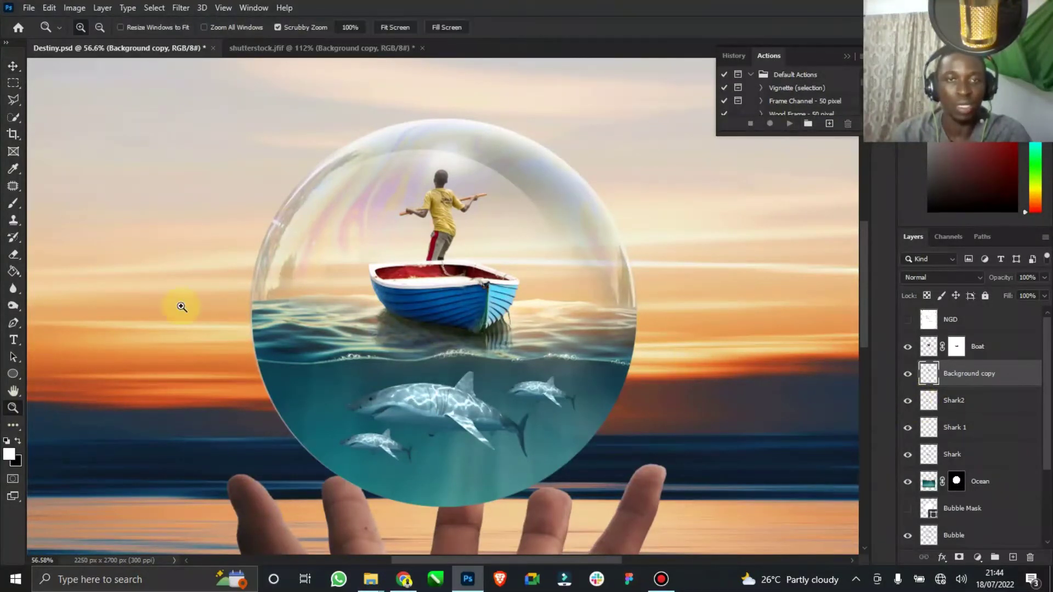
left_click_drag(457, 193, 522, 170)
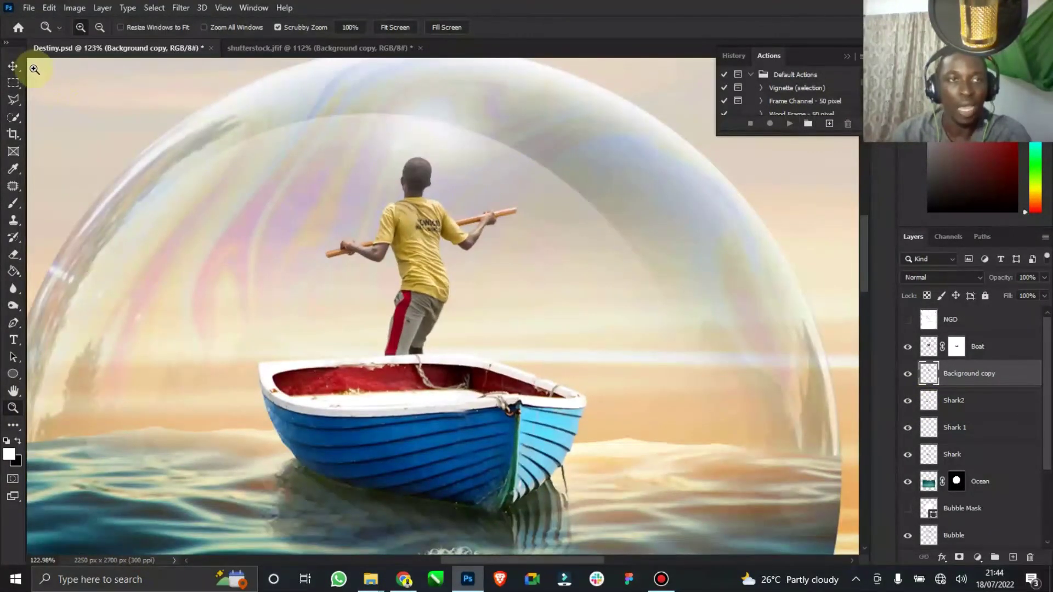
left_click(14, 67)
left_click_drag(962, 379, 956, 334)
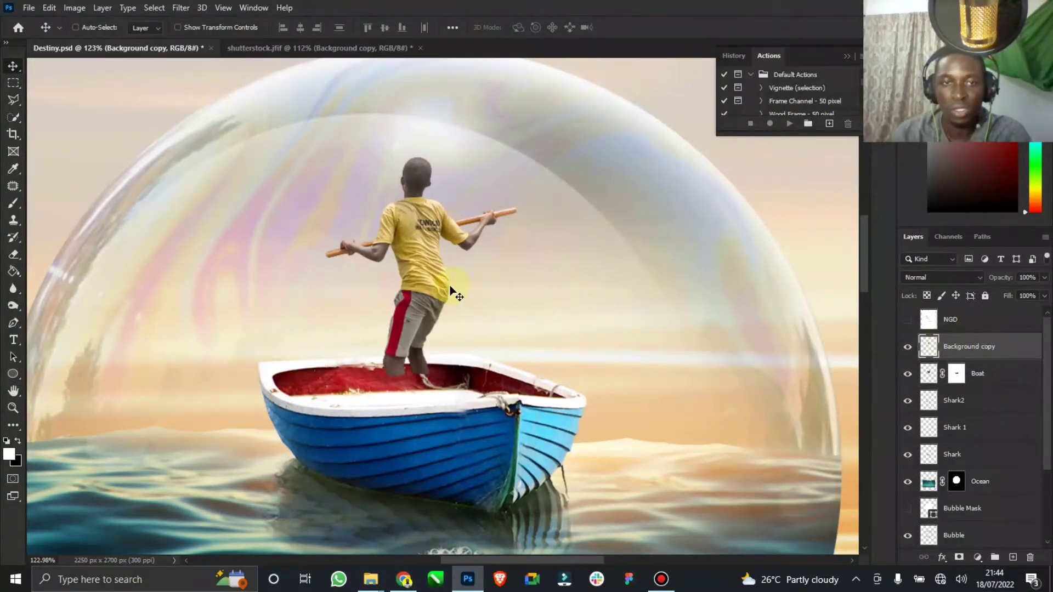
type("Model")
key("Return")
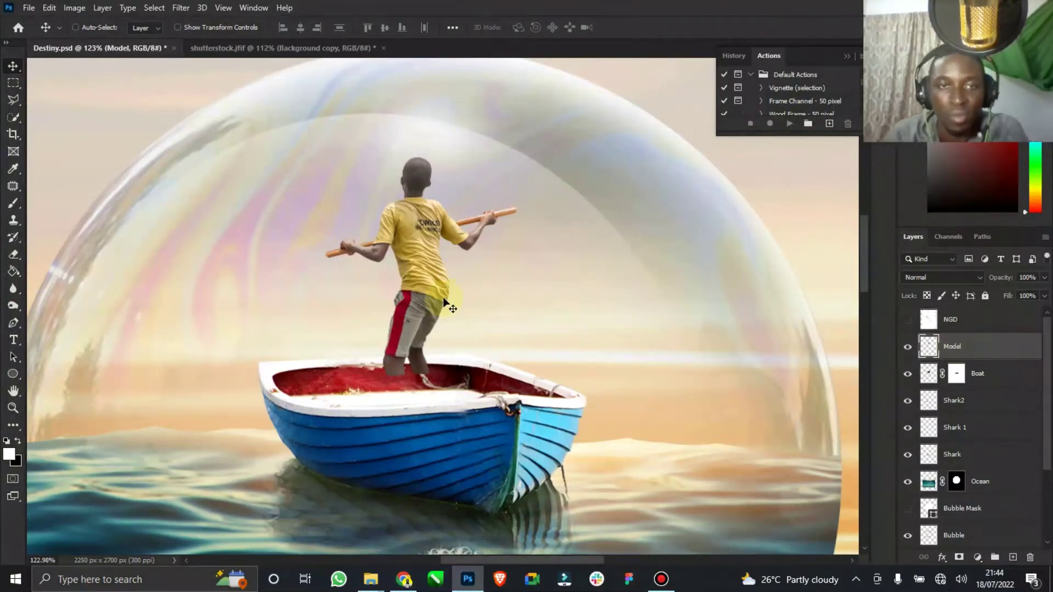
- Lower the Model figure so that his legs stand inside the boat behind its near rim
left_click_drag(407, 268, 407, 280)
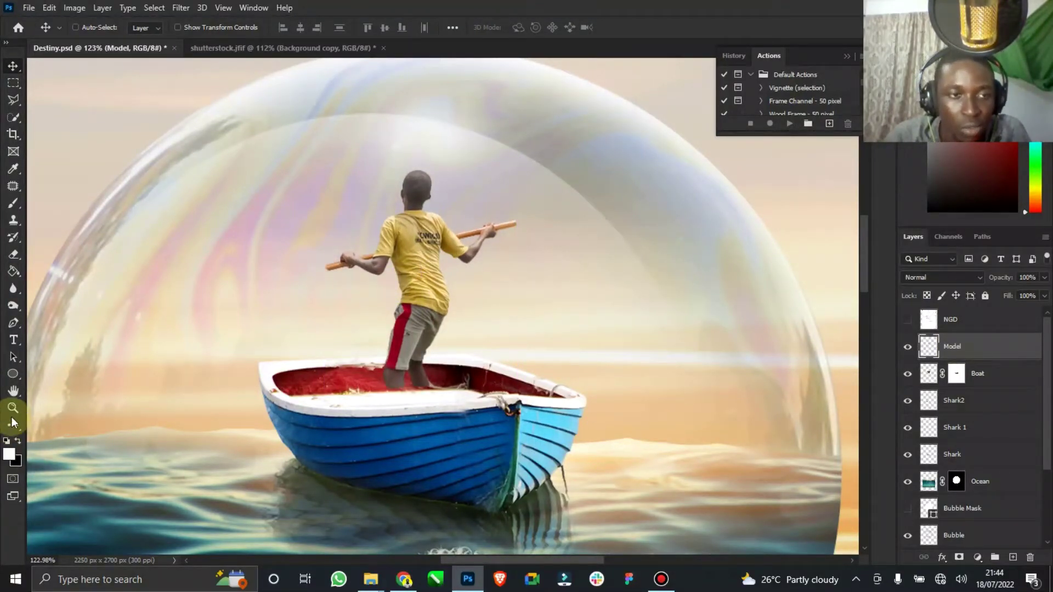
left_click(13, 407)
left_click_drag(409, 387, 436, 377)
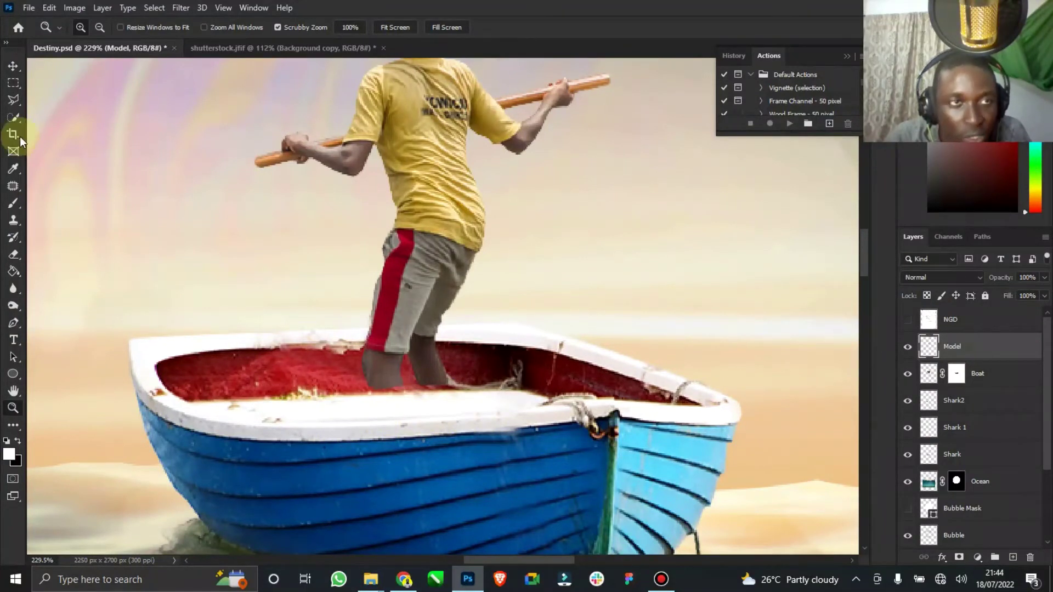
left_click(13, 66)
left_click_drag(442, 214, 445, 241)
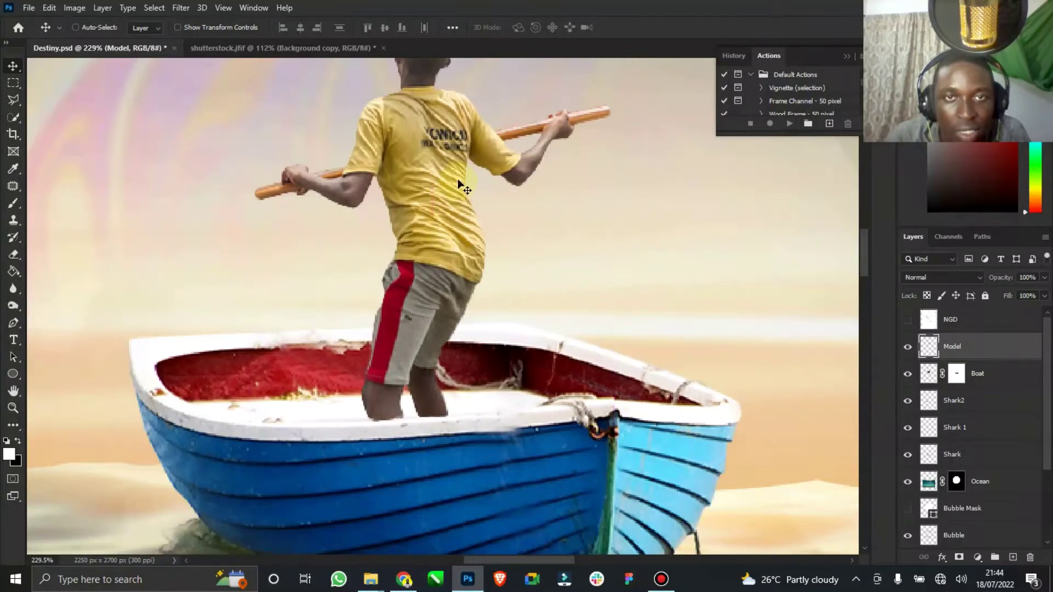
- Scale the Model figure down to about 80.67% and shift him slightly towards the middle of the boat
scroll(457, 178, "up", 3)
left_click(177, 27)
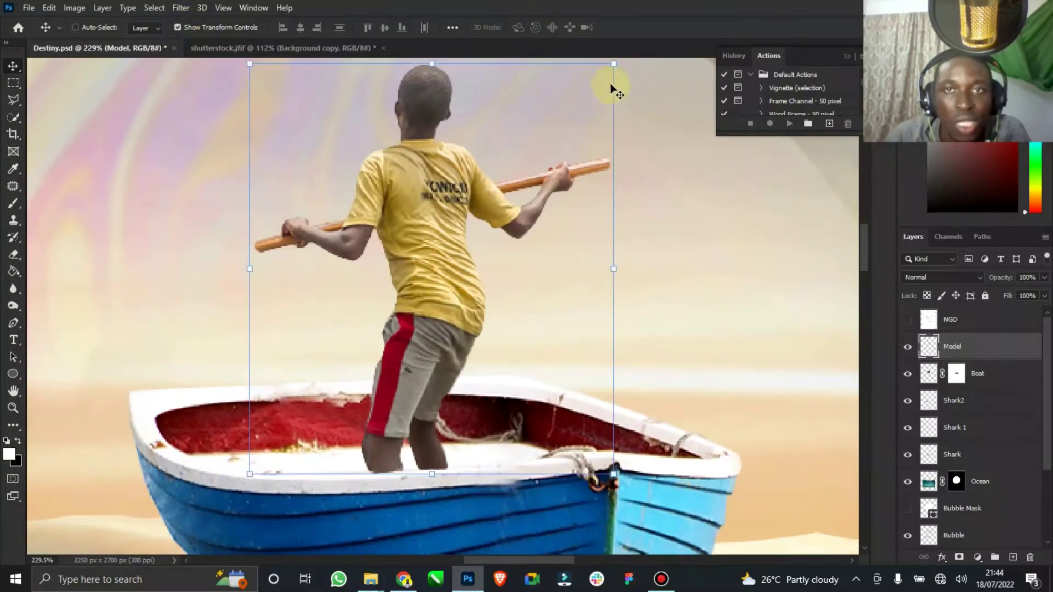
left_click_drag(617, 60, 545, 144)
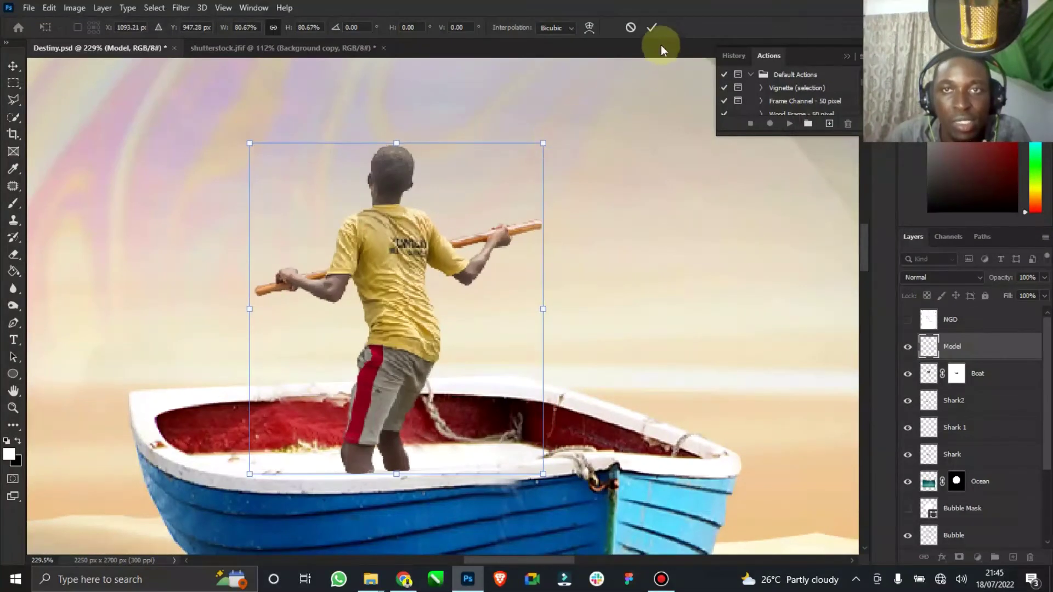
left_click(651, 27)
left_click(217, 33)
left_click_drag(419, 301, 436, 302)
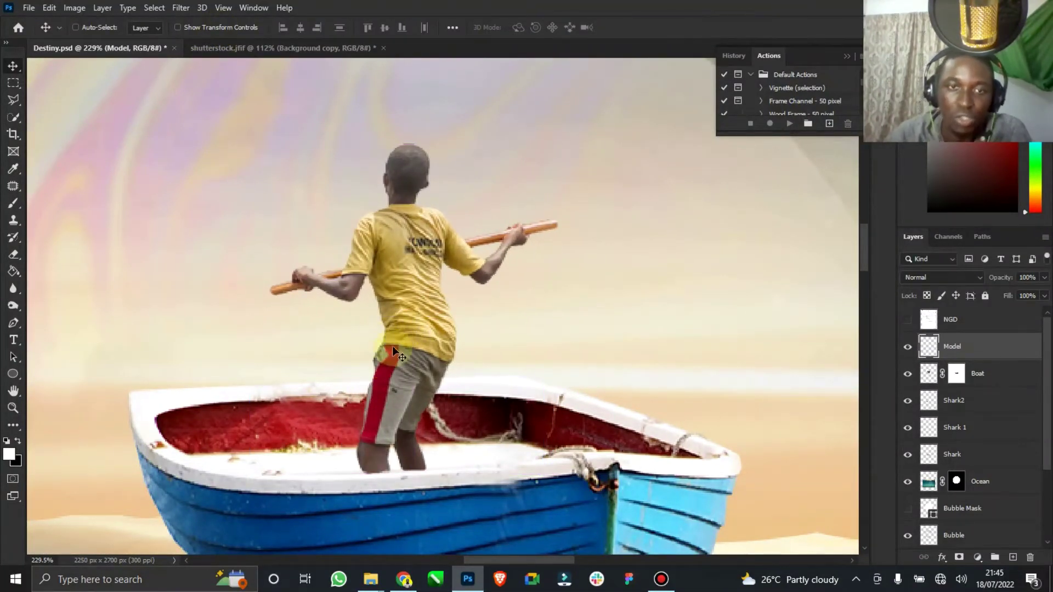
left_click_drag(415, 343, 421, 341)
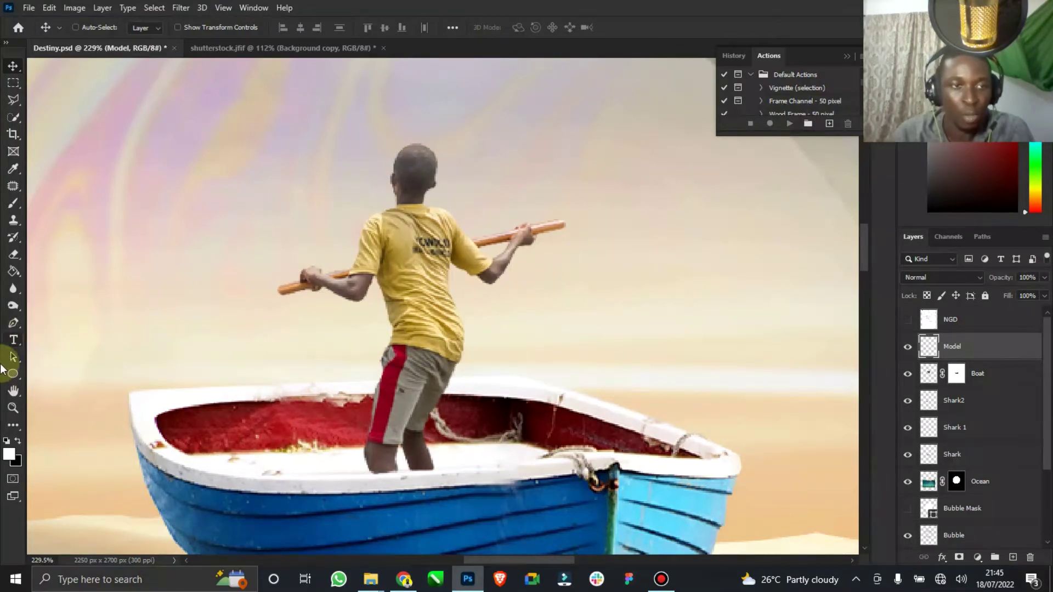
- Compare the composite with the NGD concept sketch, viewing both the whole image and the bubble up close
double_click(14, 390)
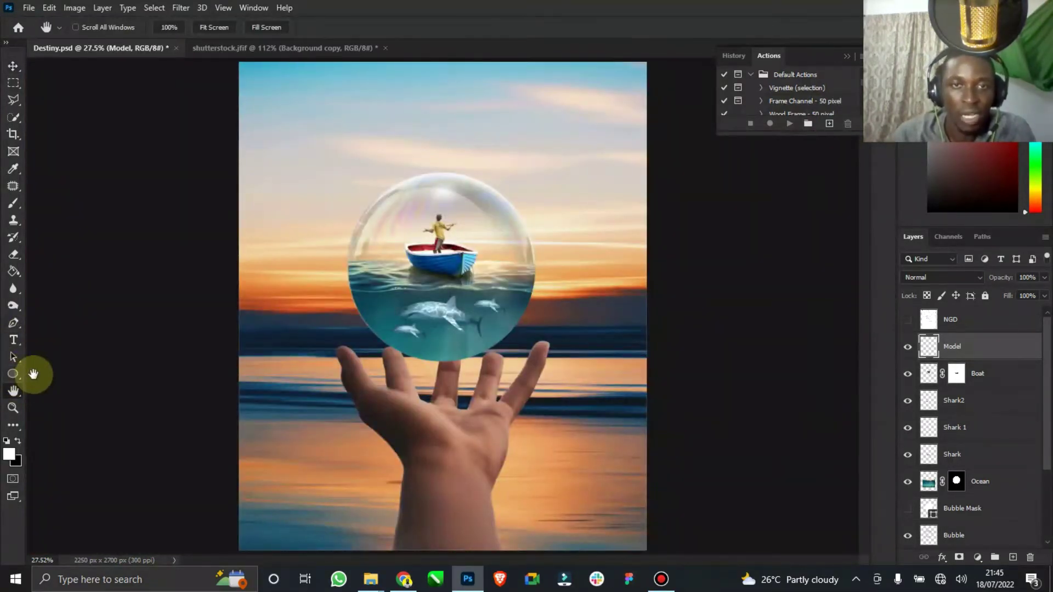
left_click(13, 408)
left_click_drag(438, 217, 500, 194)
left_click(908, 322)
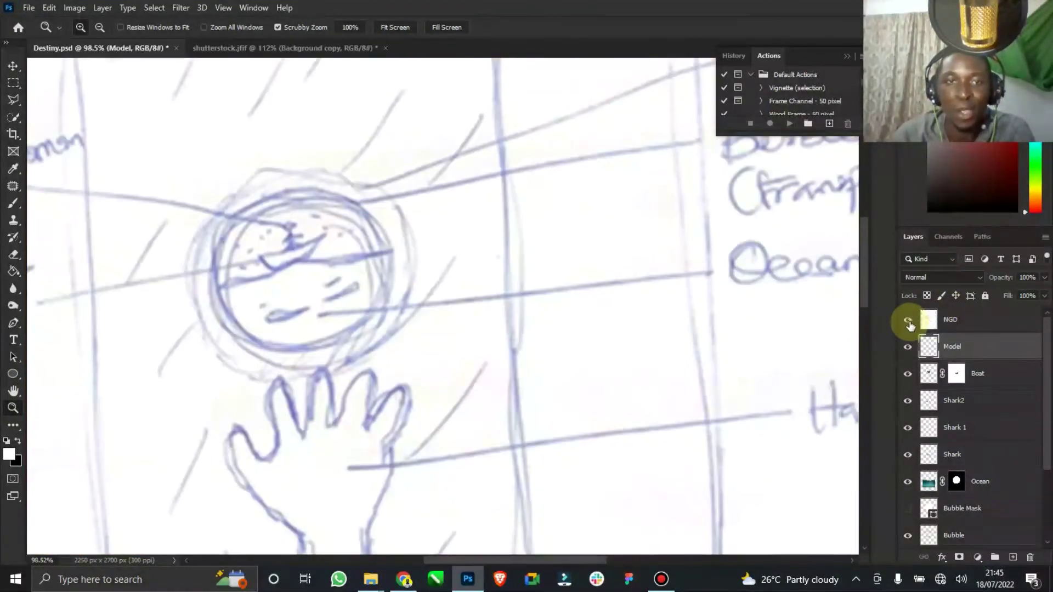
left_click(908, 324)
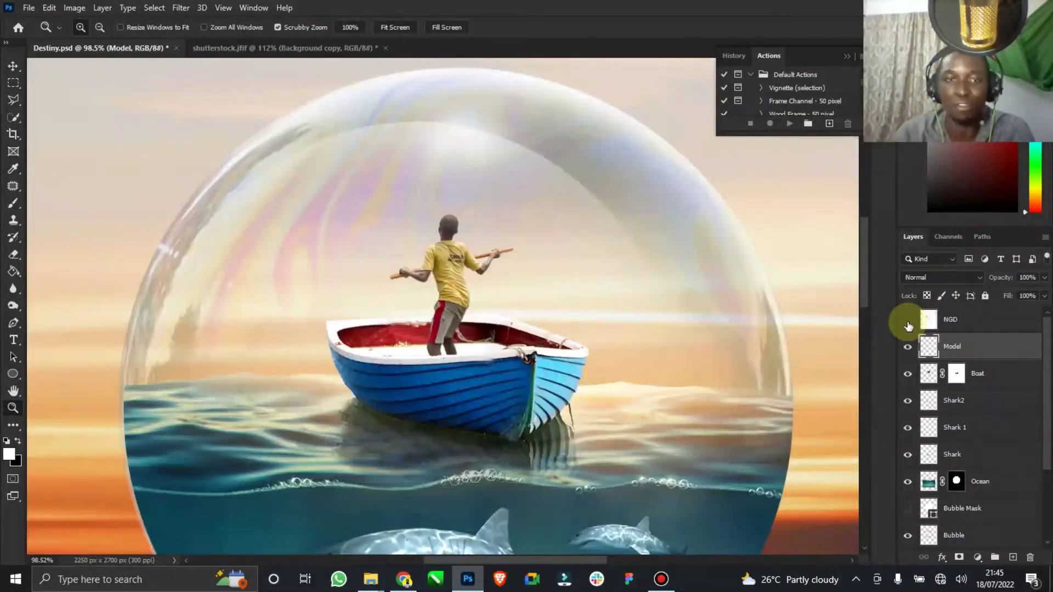
double_click(12, 392)
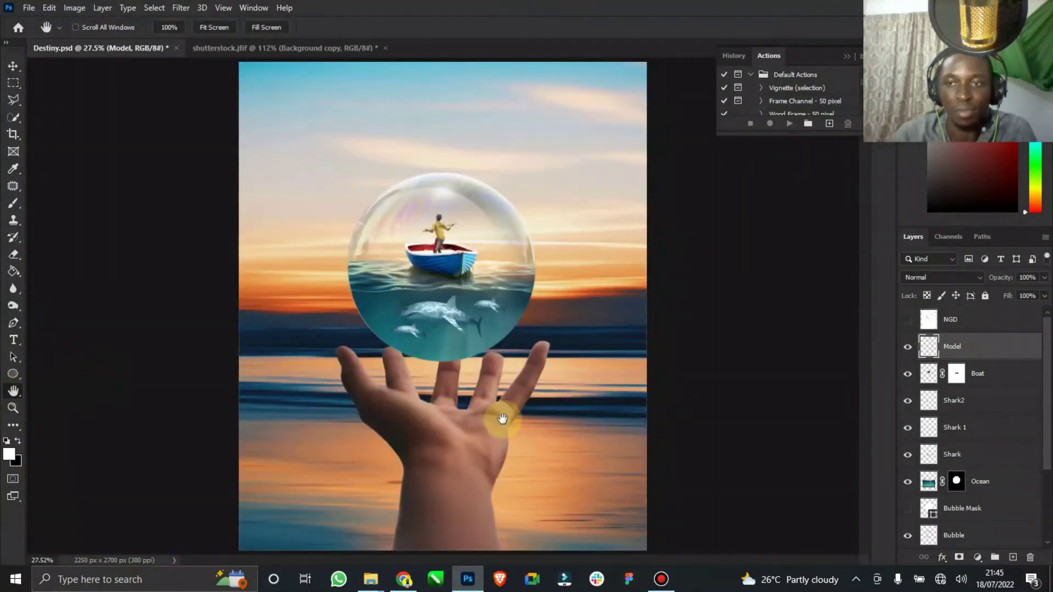
left_click(14, 66)
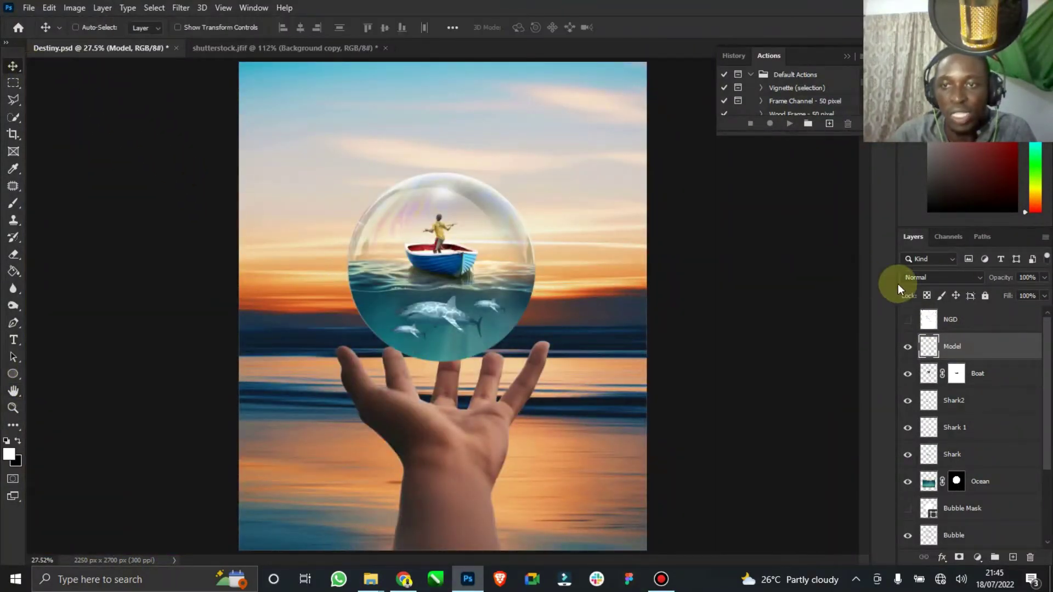
left_click(908, 318)
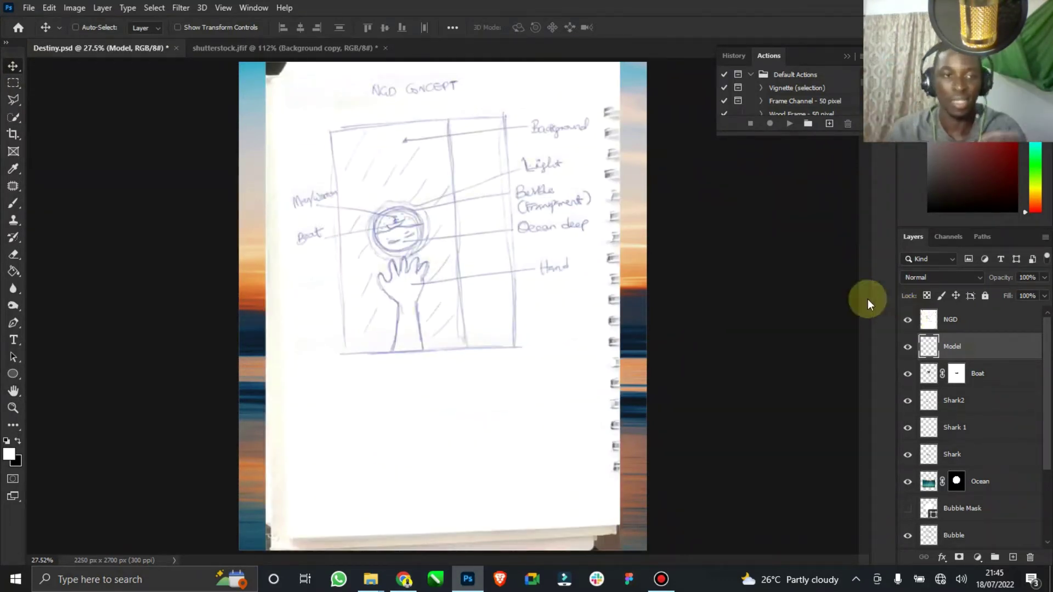
left_click(13, 408)
left_click_drag(378, 206, 437, 294)
left_click(909, 322)
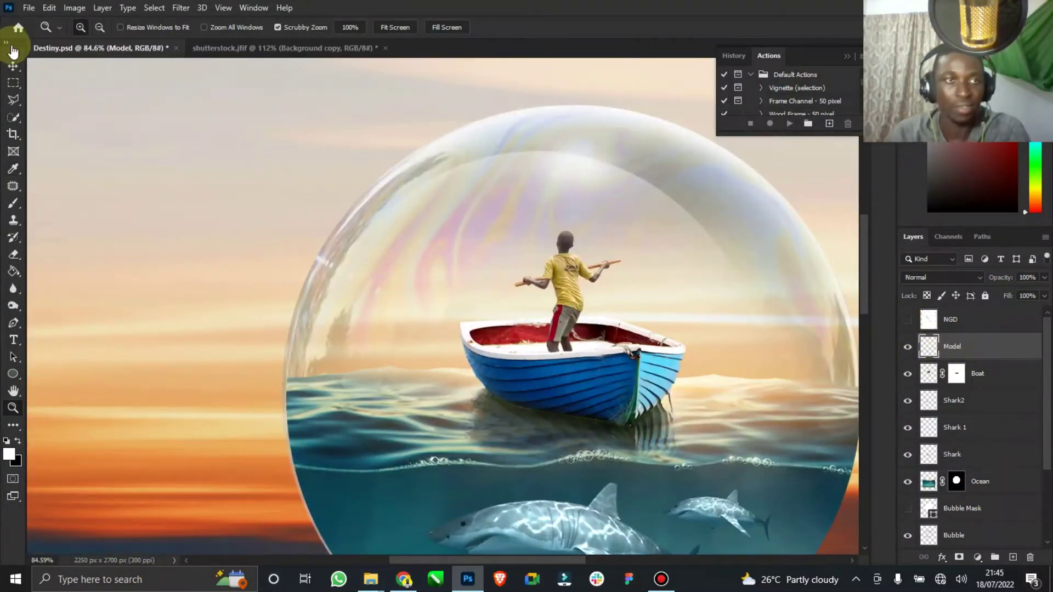
left_click(13, 66)
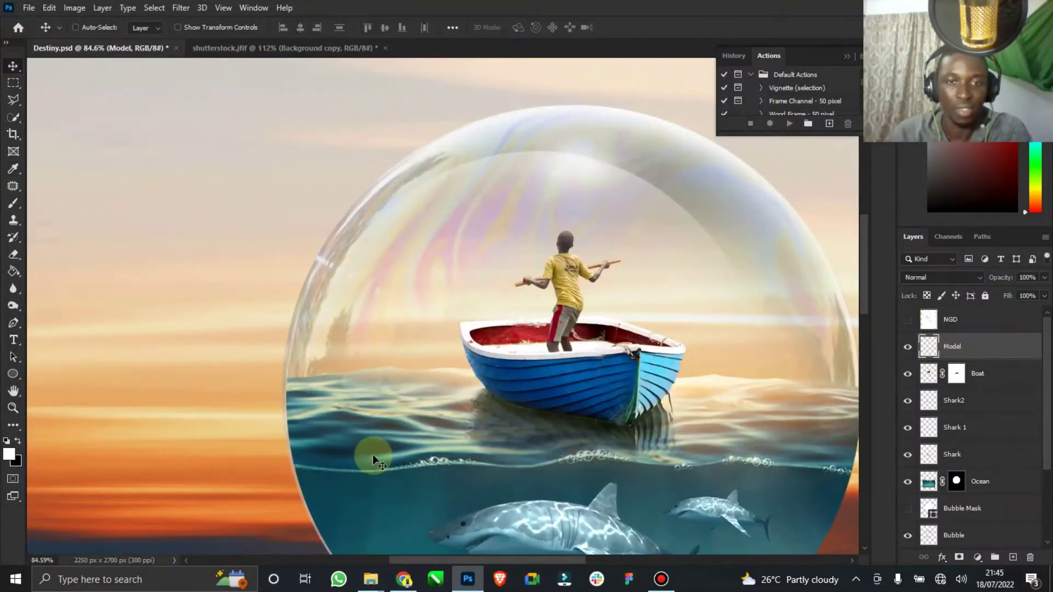
left_click(13, 407)
left_click_drag(623, 286, 571, 294)
left_click(14, 66)
- Place the pngwing.com (4) galaxy image from the NGD Photoshop folder, scaled to about 71.44% and centred over the bubble
mouse_move(391, 568)
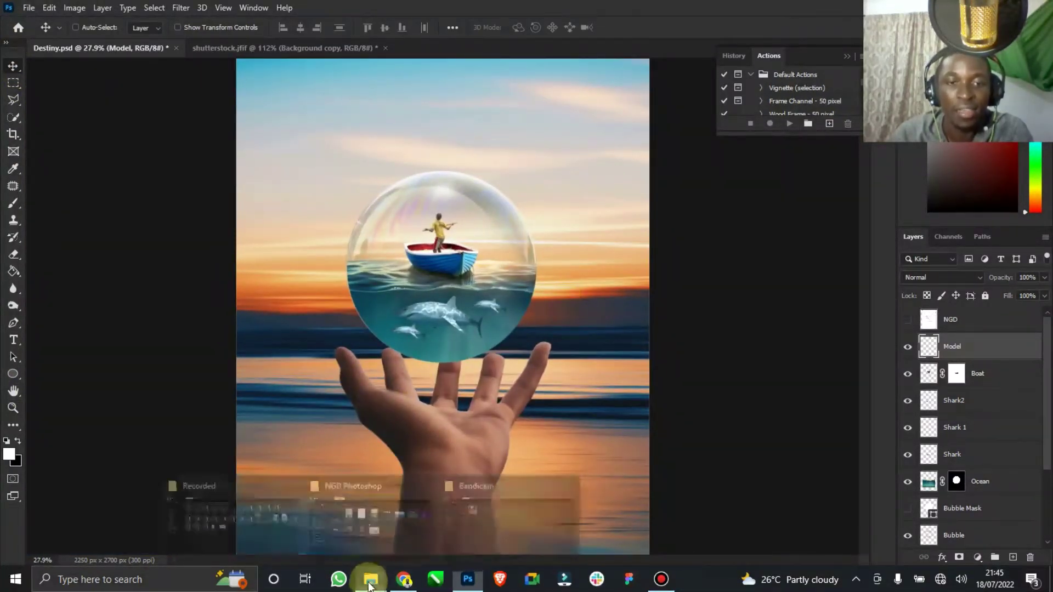
left_click(387, 522)
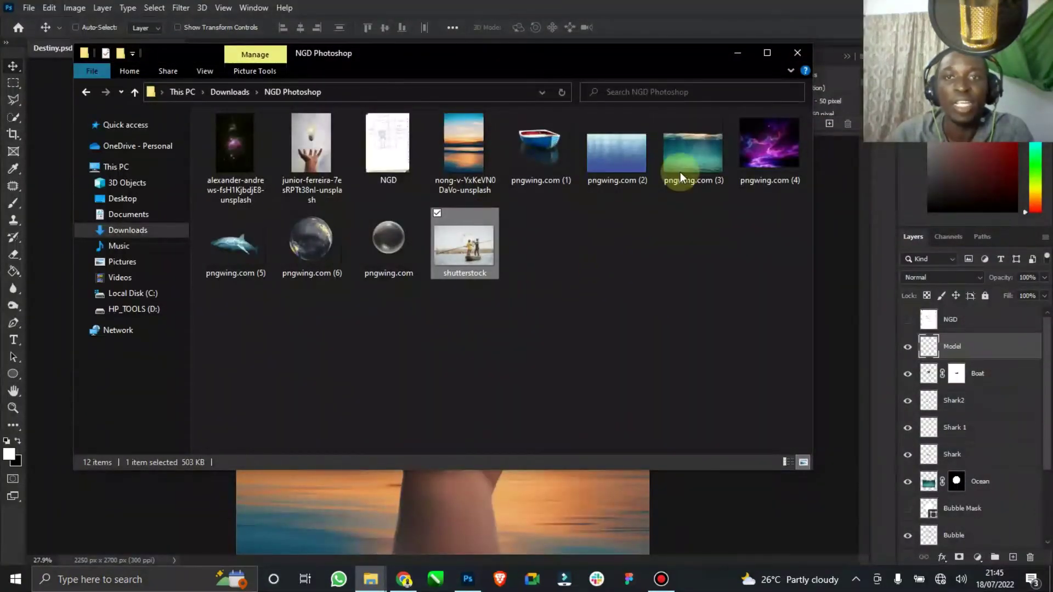
left_click_drag(752, 132, 506, 290)
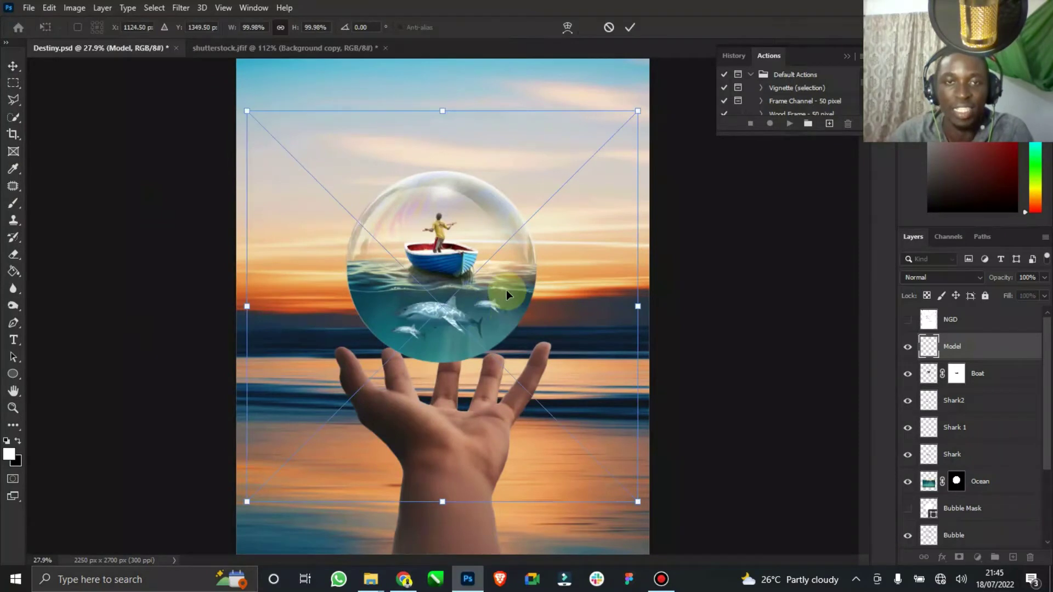
left_click_drag(638, 111, 582, 167)
left_click_drag(481, 310, 486, 244)
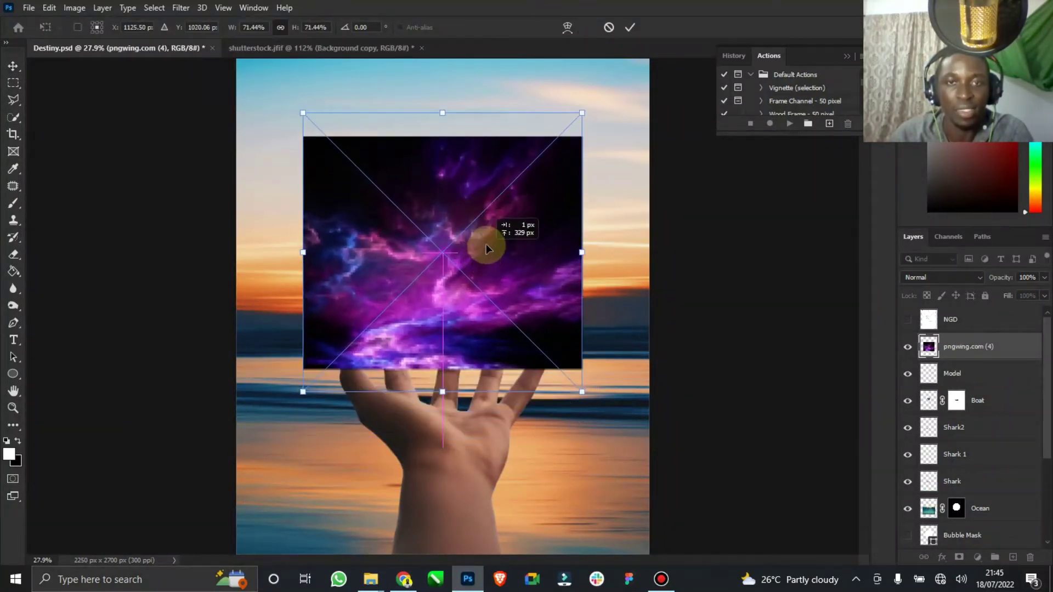
left_click(629, 23)
- Rename the placed galaxy layer Sky and rasterize it
right_click(969, 347)
left_click(970, 346)
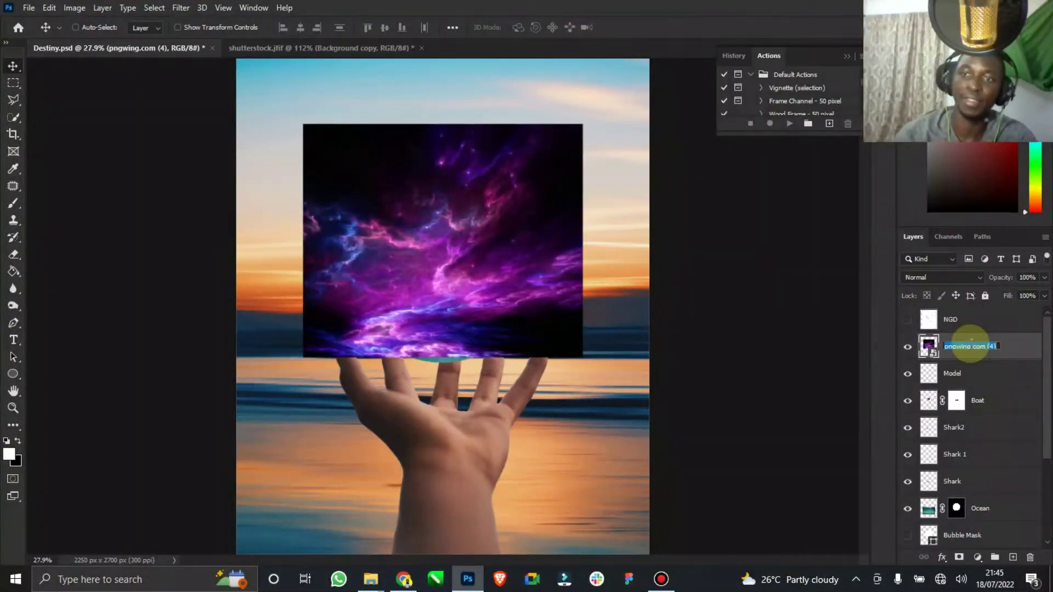
type("Sky")
key("Return")
right_click(968, 343)
left_click(831, 234)
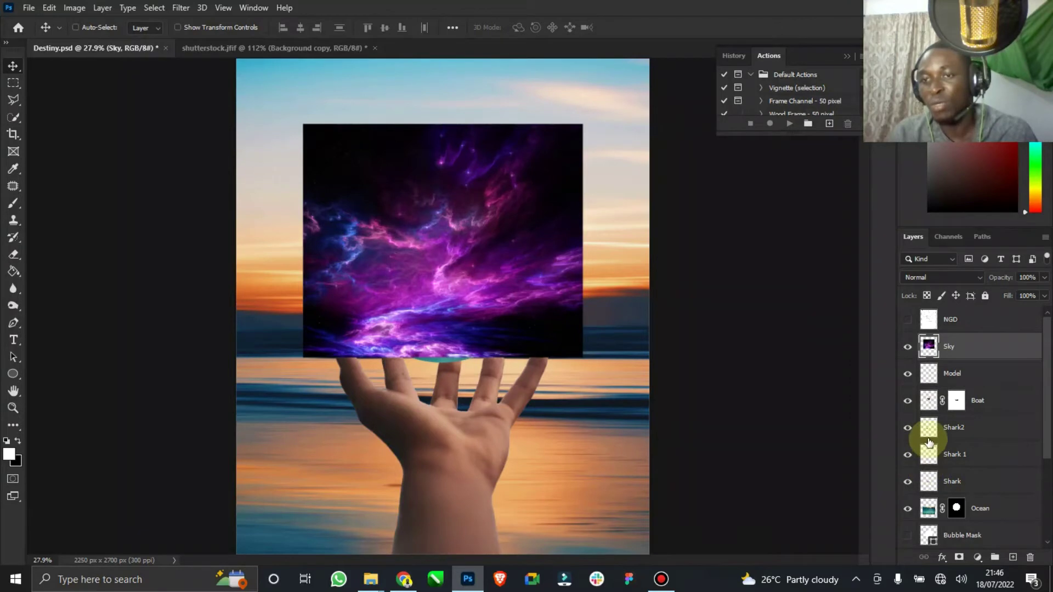
- Load the Bubble Mask circle as a selection with the Sky layer hidden, and leave the Bubble Mask layer hidden
left_click(908, 347)
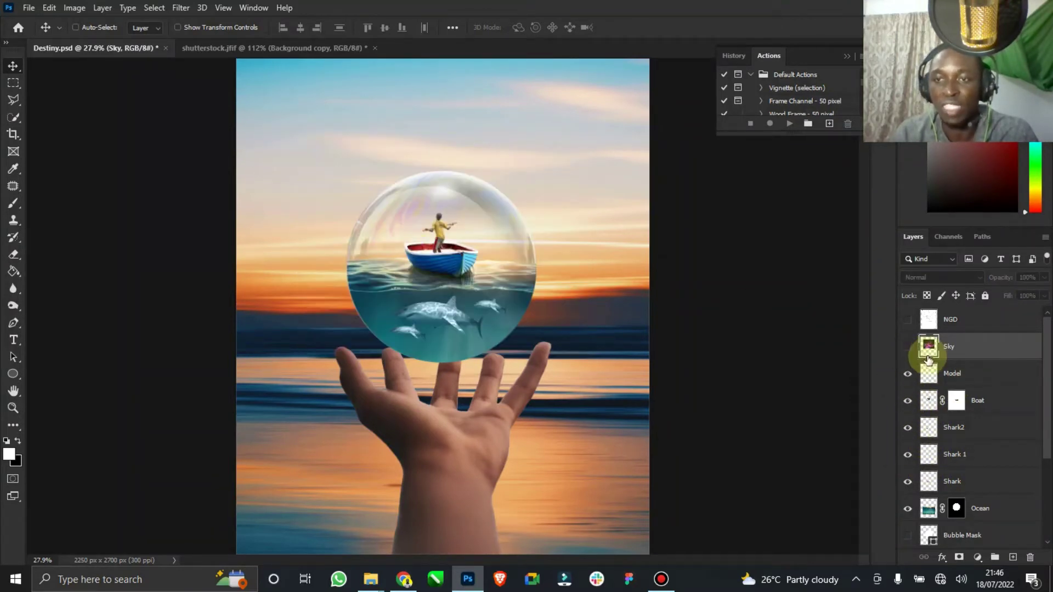
scroll(932, 467, "down", 1)
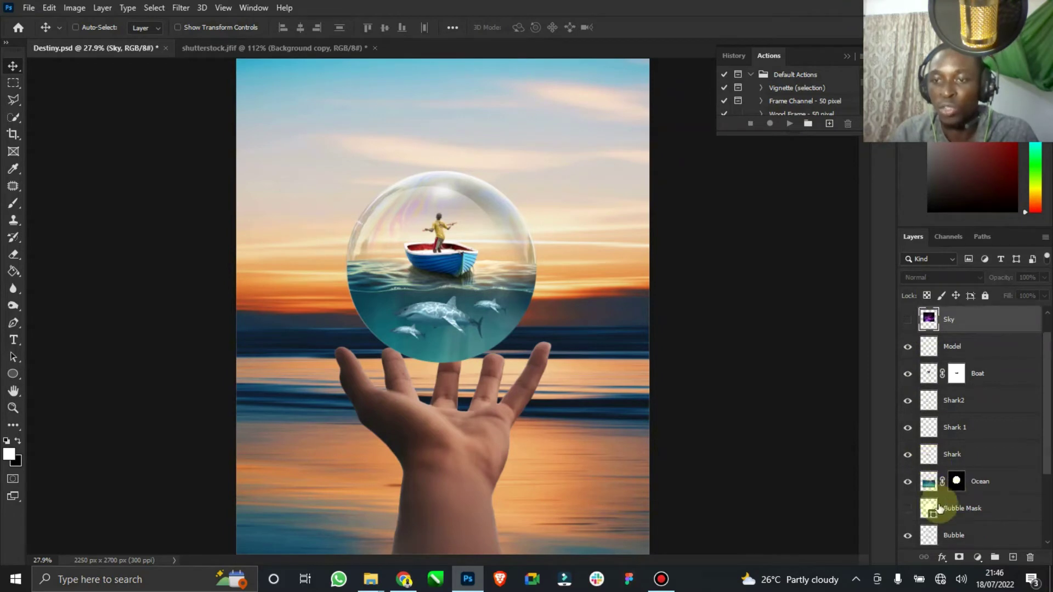
left_click(909, 508)
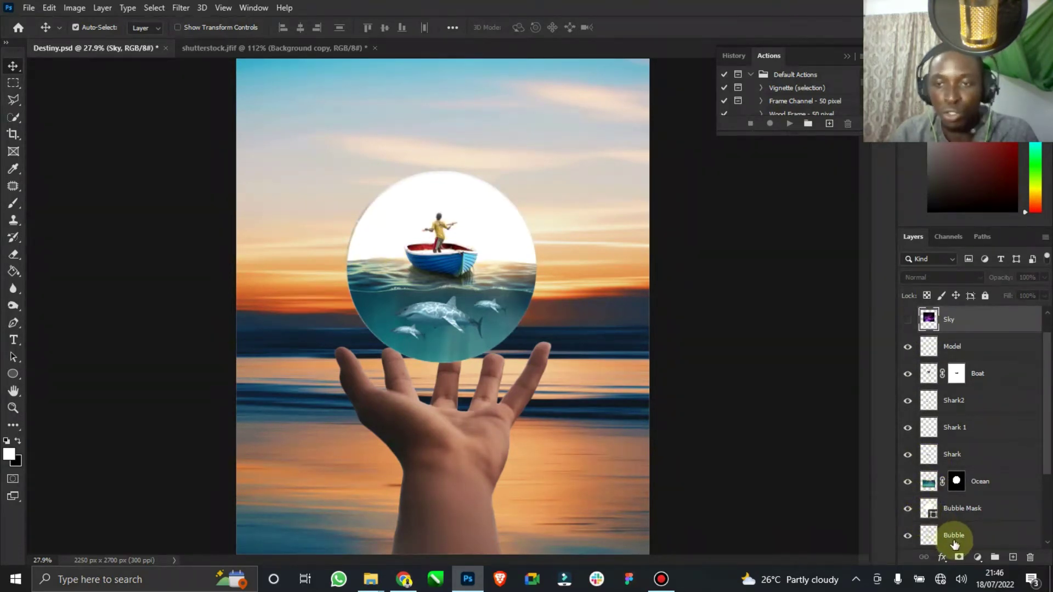
left_click(929, 513, "ctrl")
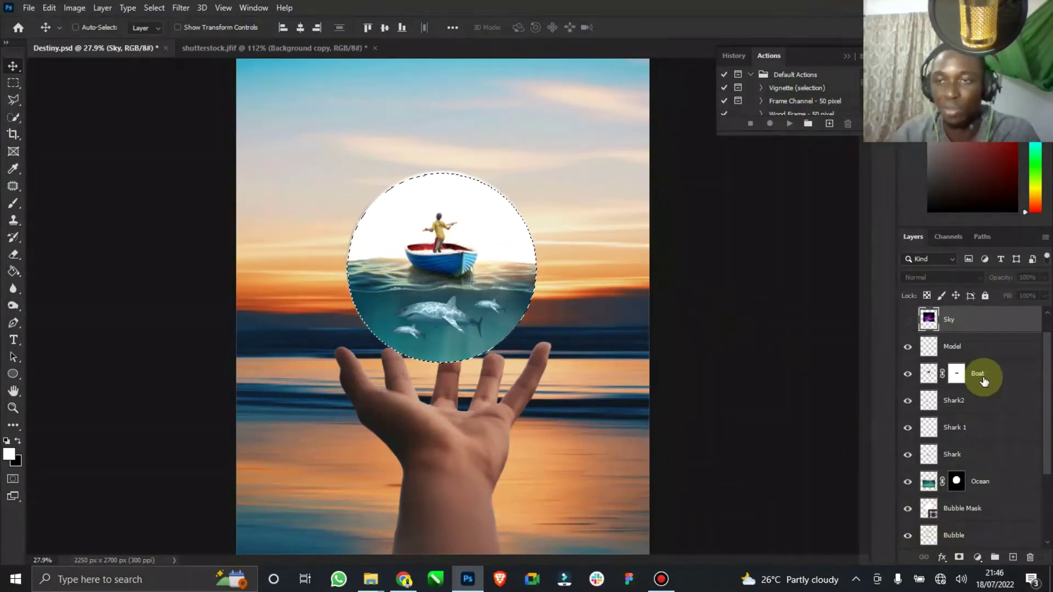
left_click(907, 512)
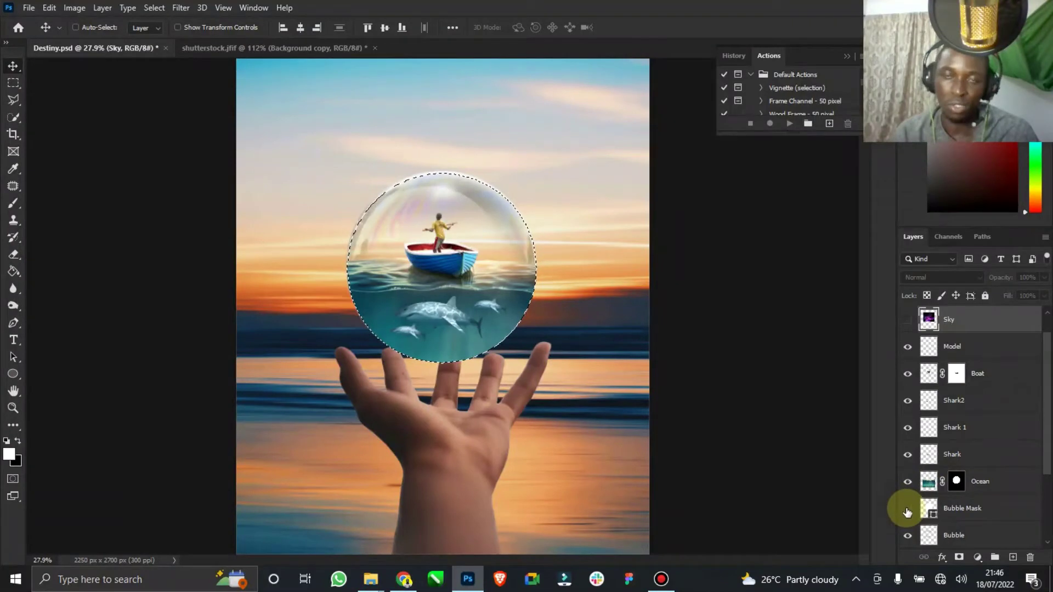
- Show the Sky layer, mask it to the circular selection, and move it directly below the Ocean layer
scroll(1011, 419, "up", 1)
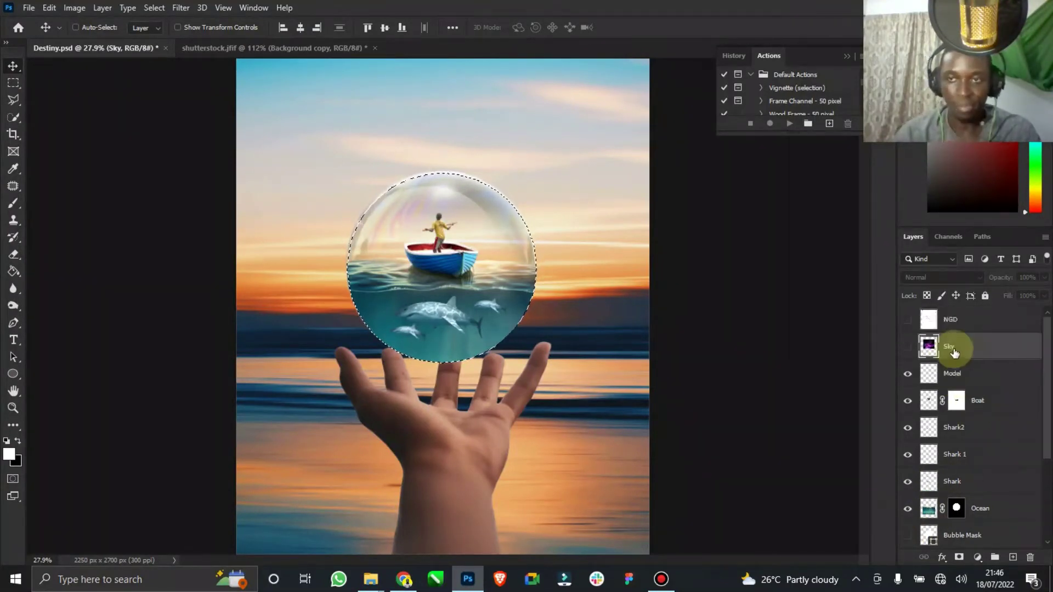
left_click(906, 346)
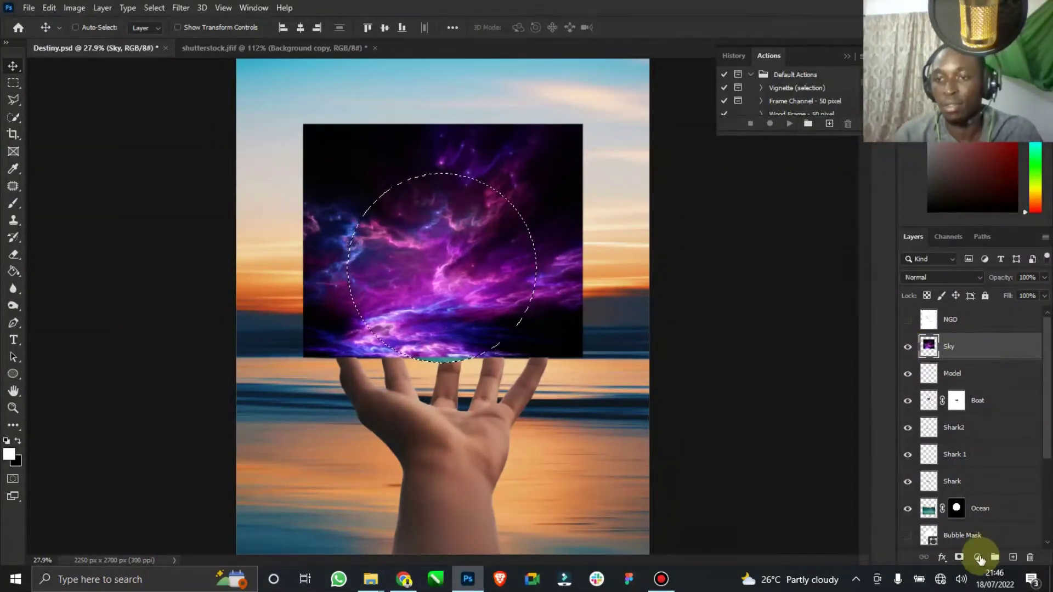
left_click(959, 559)
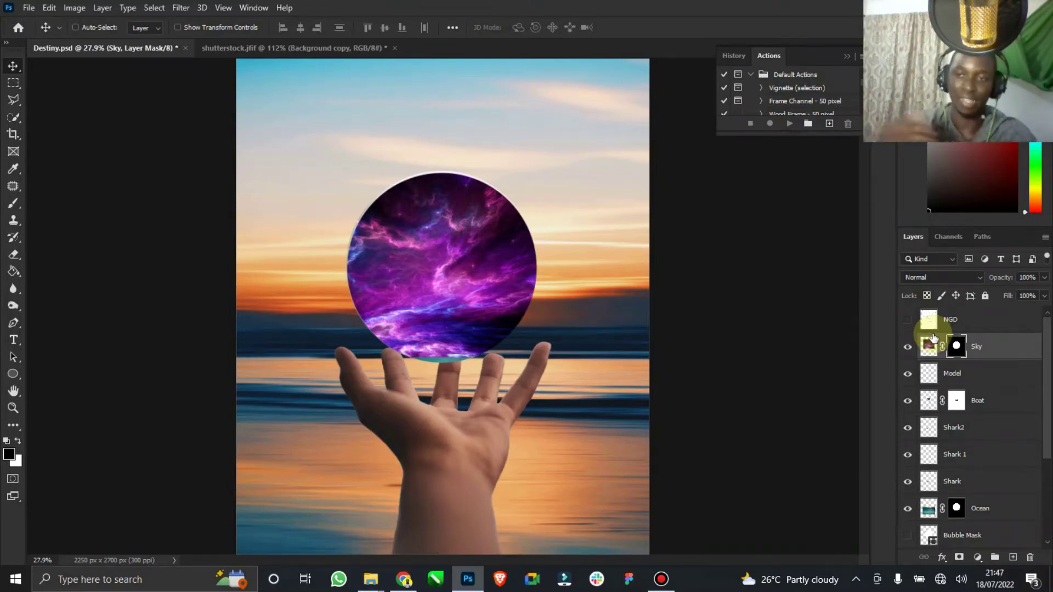
scroll(982, 405, "down", 1)
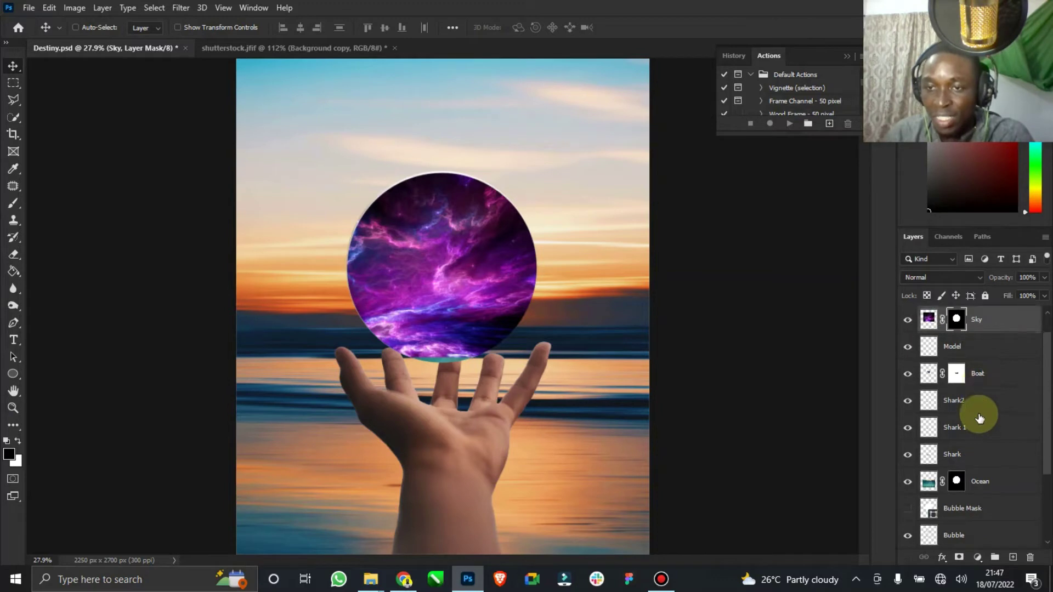
left_click_drag(987, 322, 987, 492)
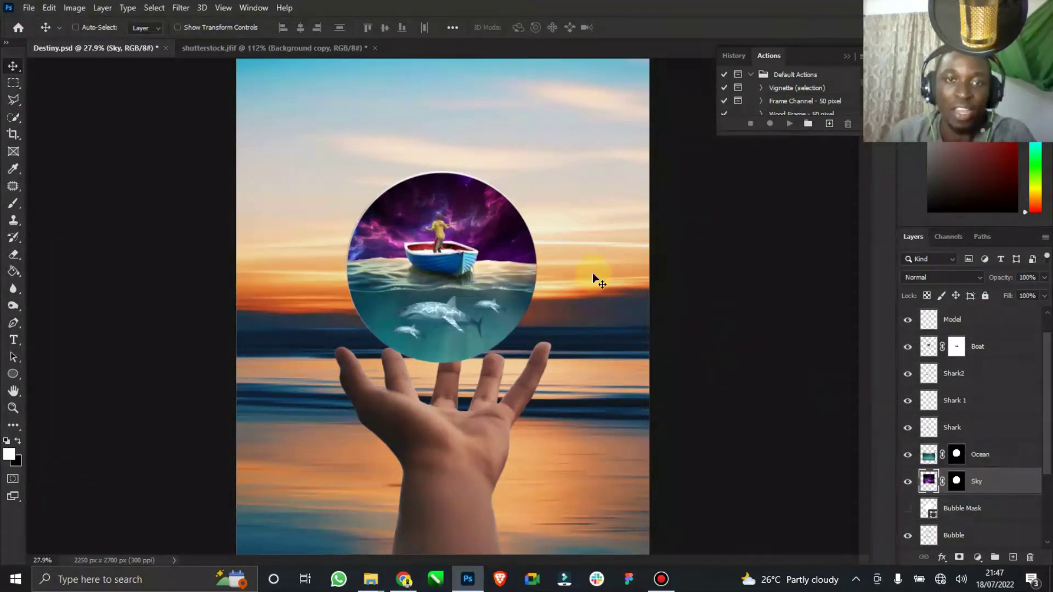
- Examine the galaxy sky behind the boat and fisherman up close and in full, and check it against the NGD sketch
left_click(13, 407)
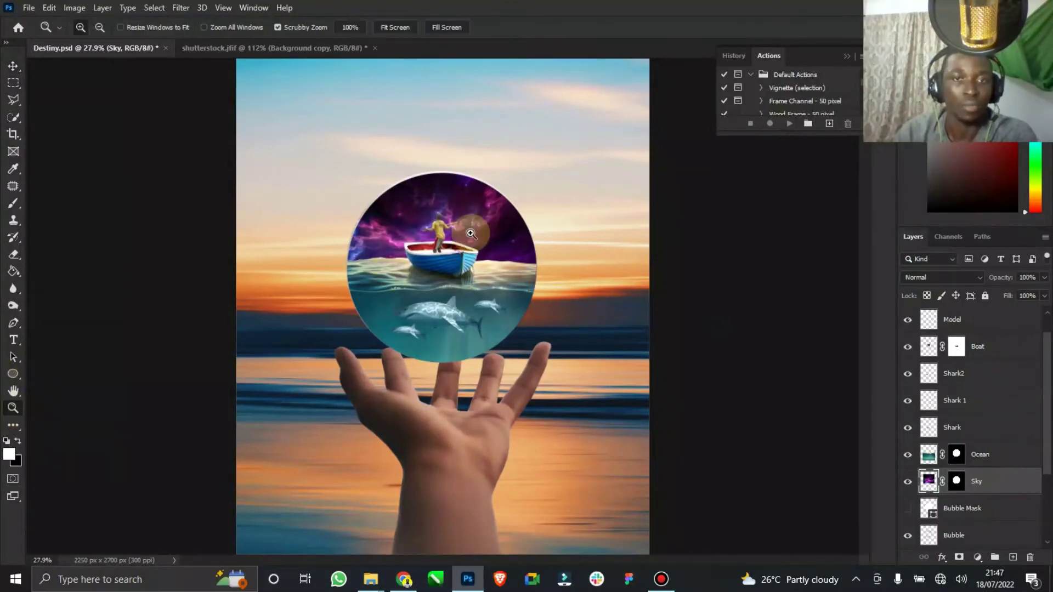
mouse_move(490, 178)
left_mouse_down()
mouse_move(515, 164)
mouse_move(487, 165)
left_mouse_up()
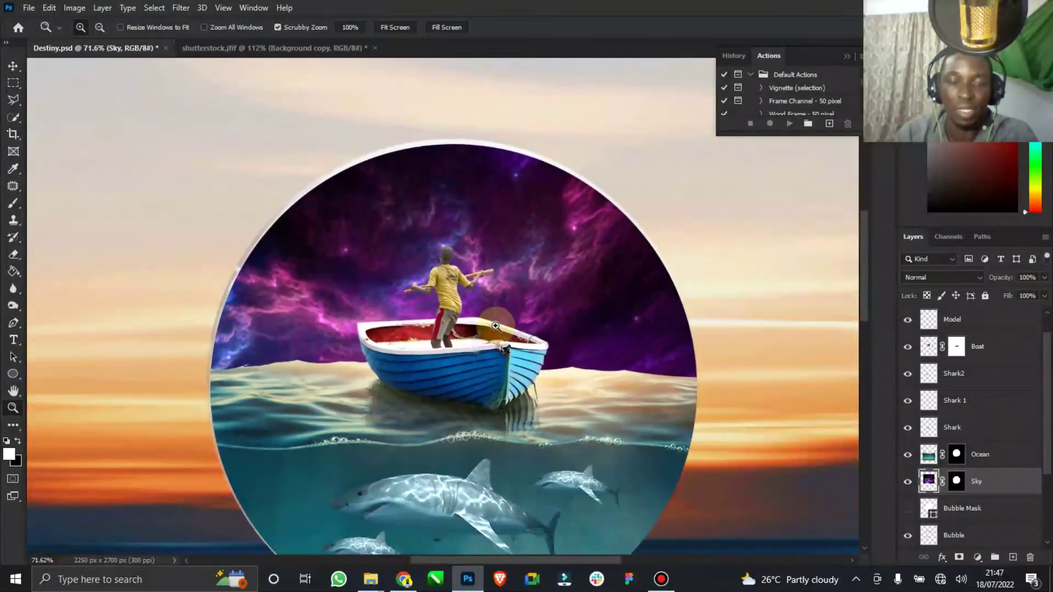
left_click(505, 319, "alt")
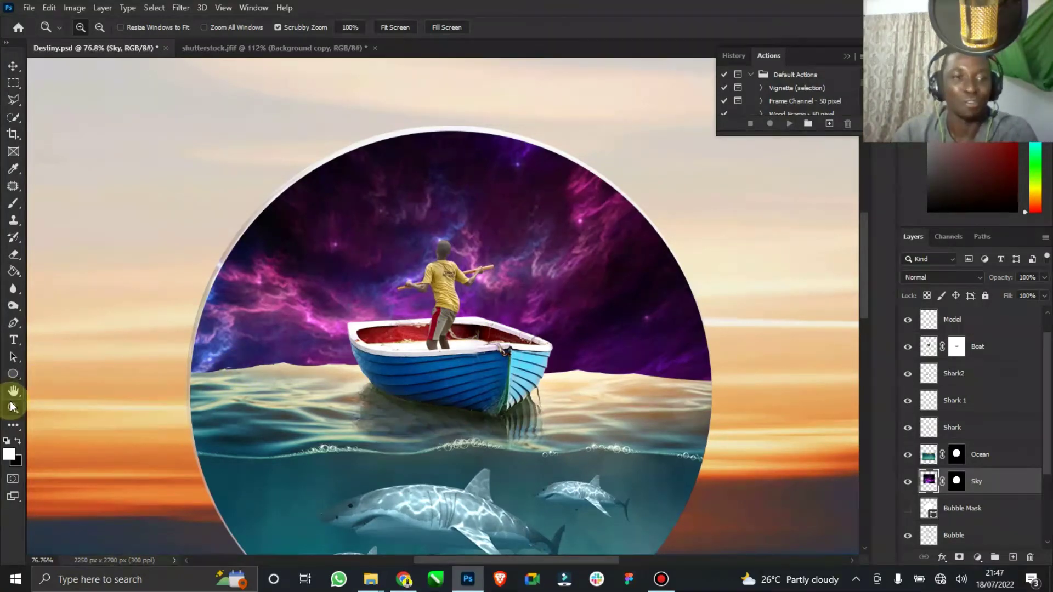
mouse_move(486, 311)
left_mouse_down()
mouse_move(456, 311)
mouse_move(479, 311)
left_mouse_up()
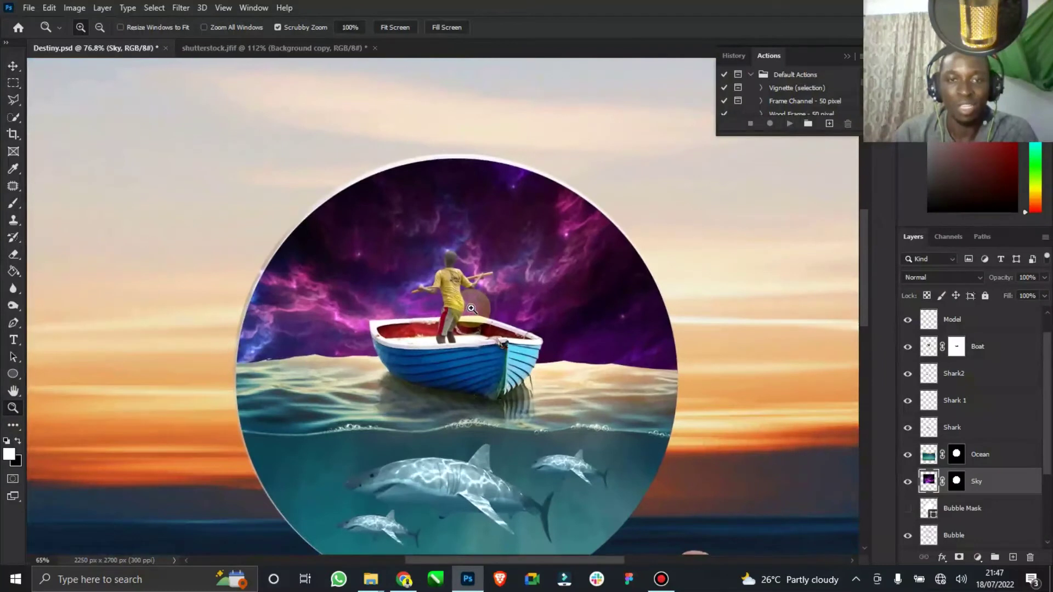
left_click(12, 66)
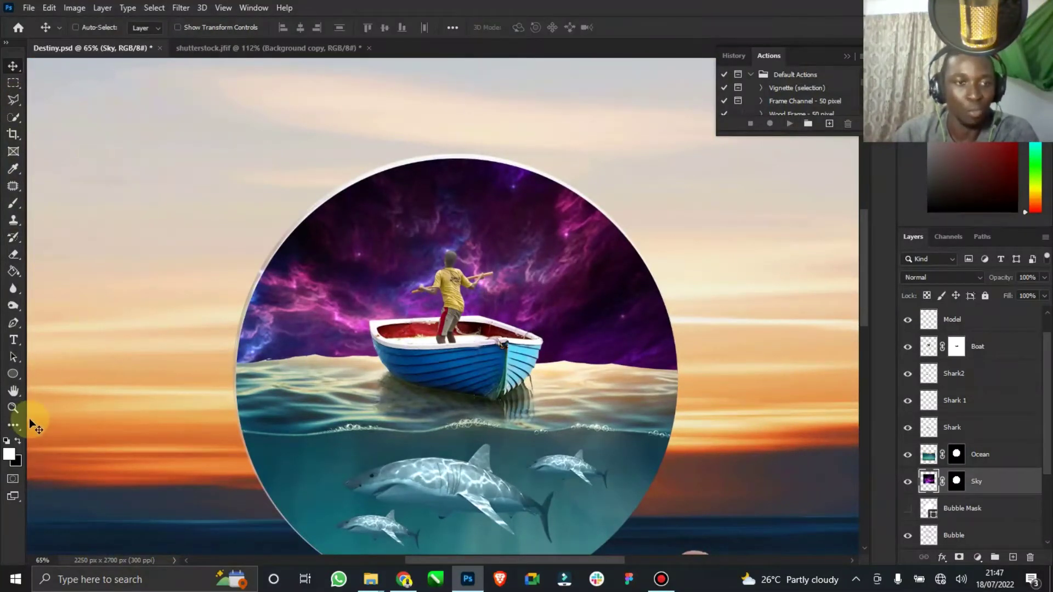
double_click(14, 392)
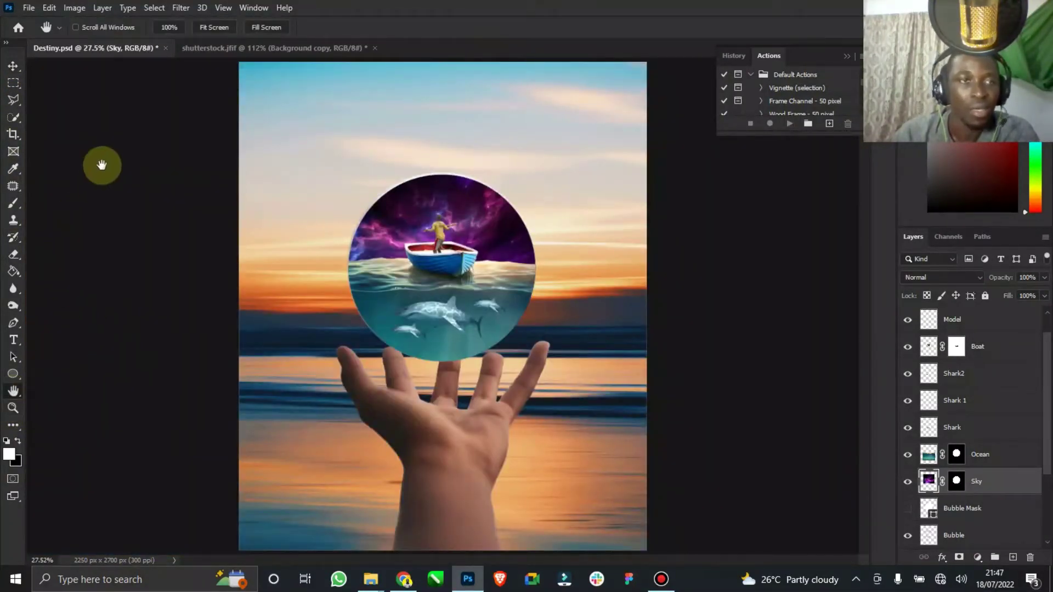
left_click(12, 66)
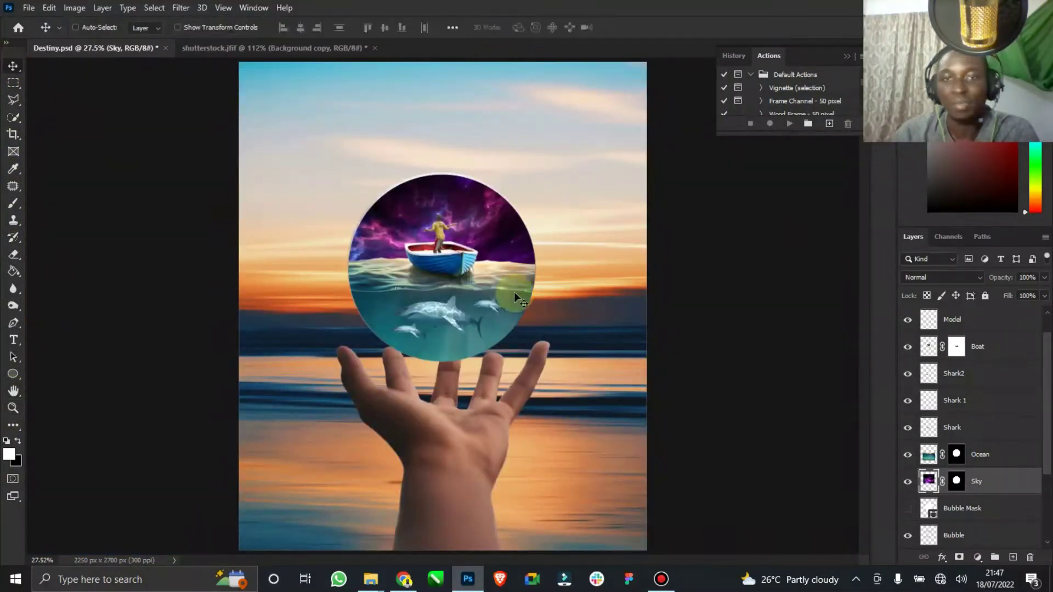
left_click(908, 320)
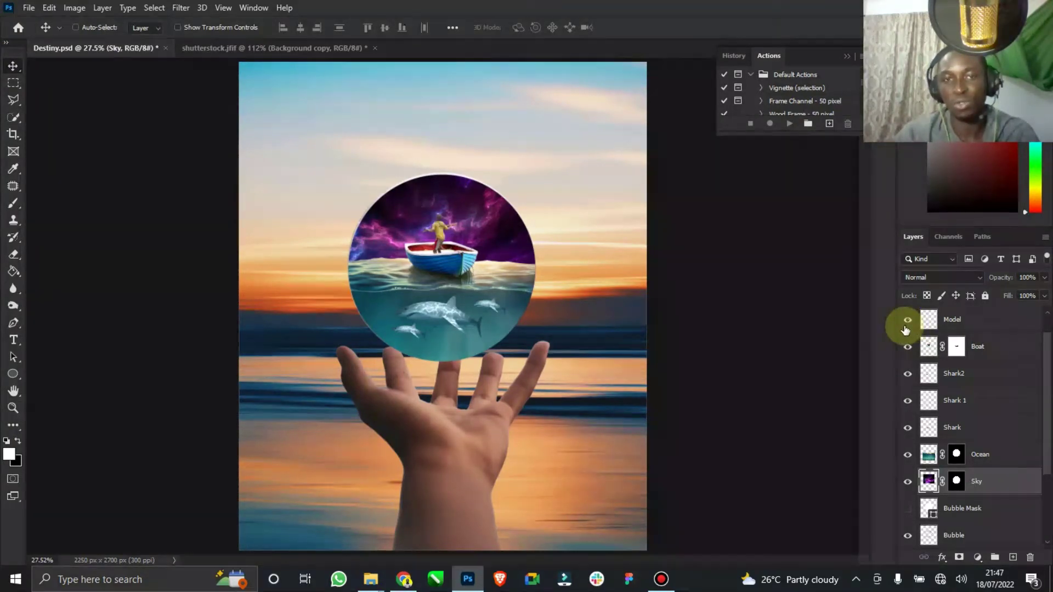
scroll(905, 316, "up", 1)
left_click(904, 320)
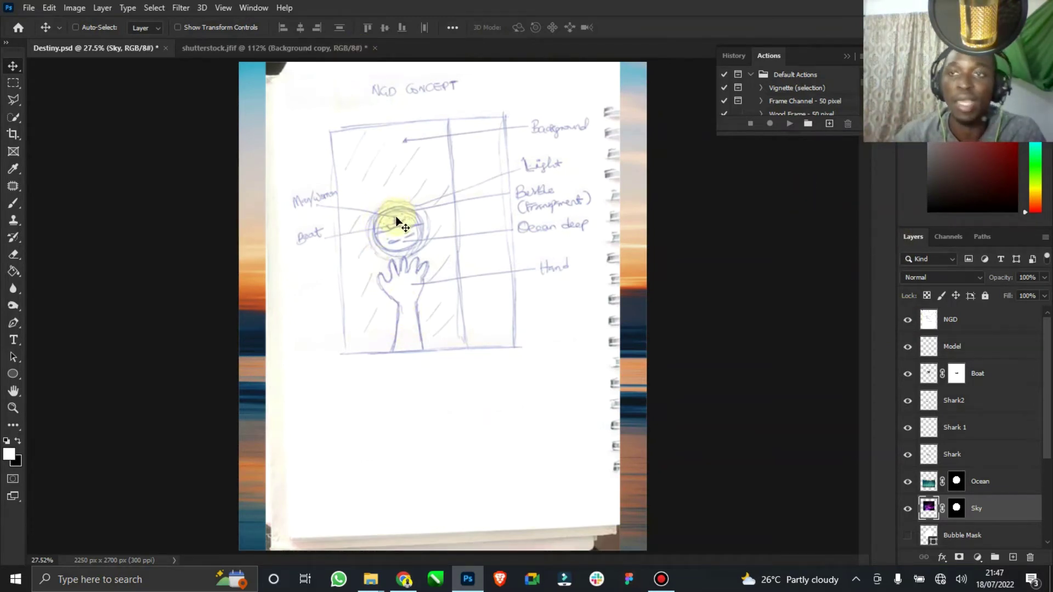
left_click(906, 328)
- Select the Bubble layer and toggle its visibility to check what it contributes to the composite
scroll(936, 501, "down", 1)
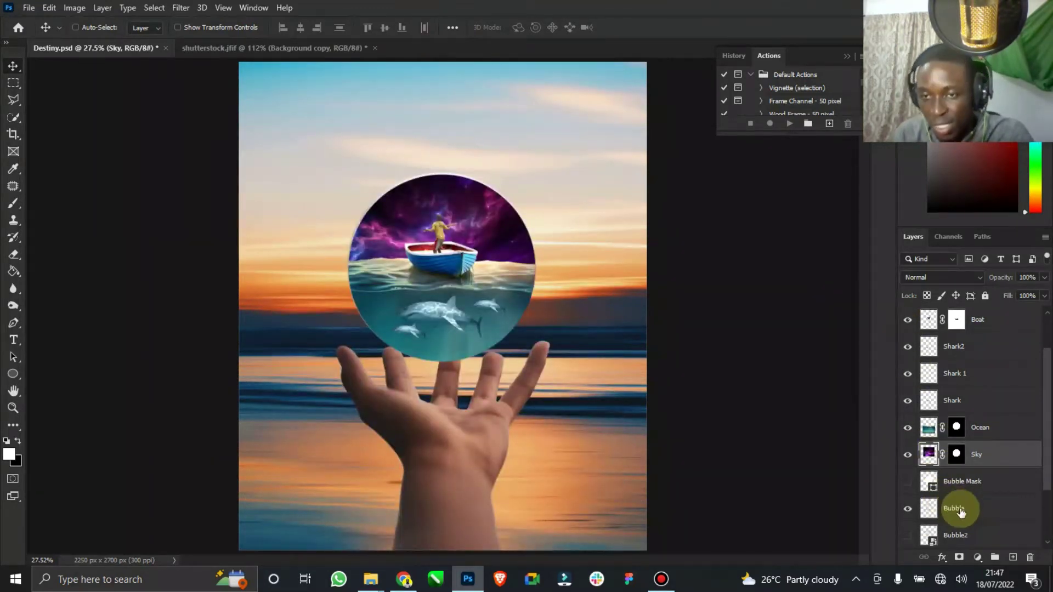
left_click(960, 512)
left_click(908, 510)
left_click(907, 509)
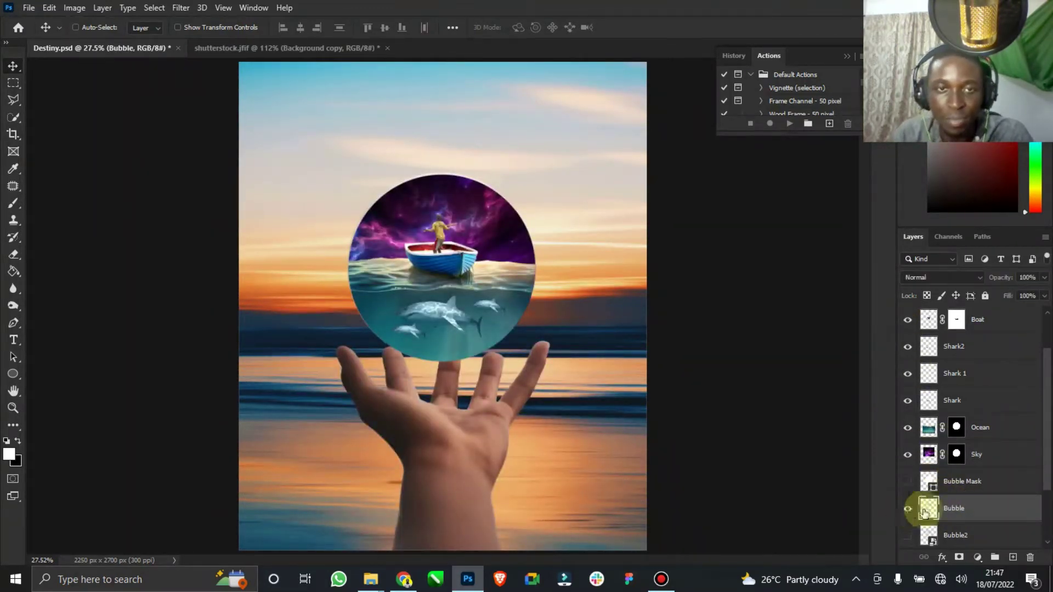
- Add a new layer directly above the Bubble2 layer and name it Glow
scroll(933, 505, "down", 2)
left_click(975, 488)
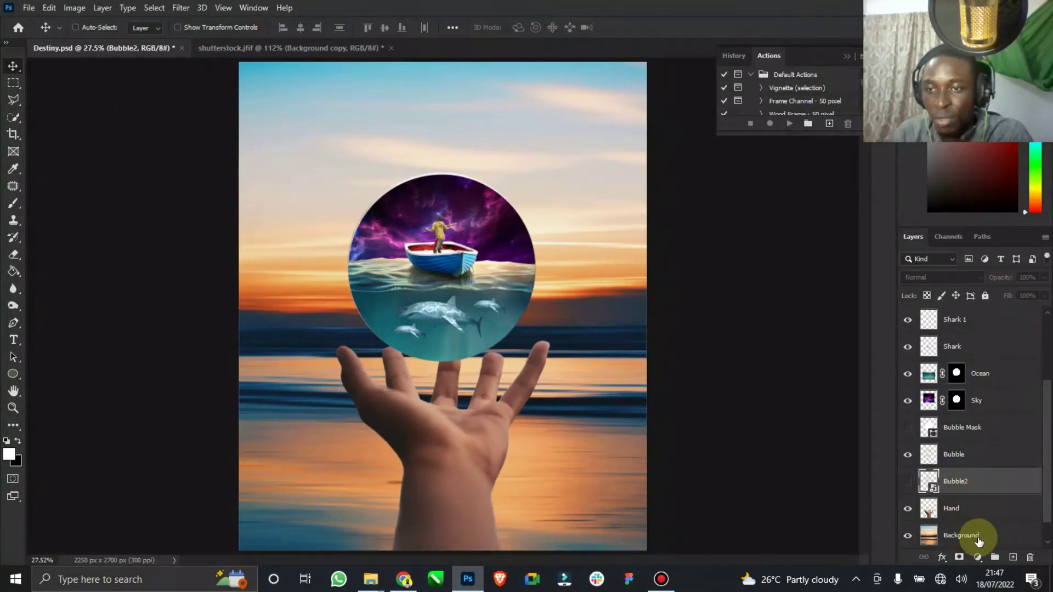
left_click(1013, 557)
double_click(960, 482)
type("Glow")
key("Return")
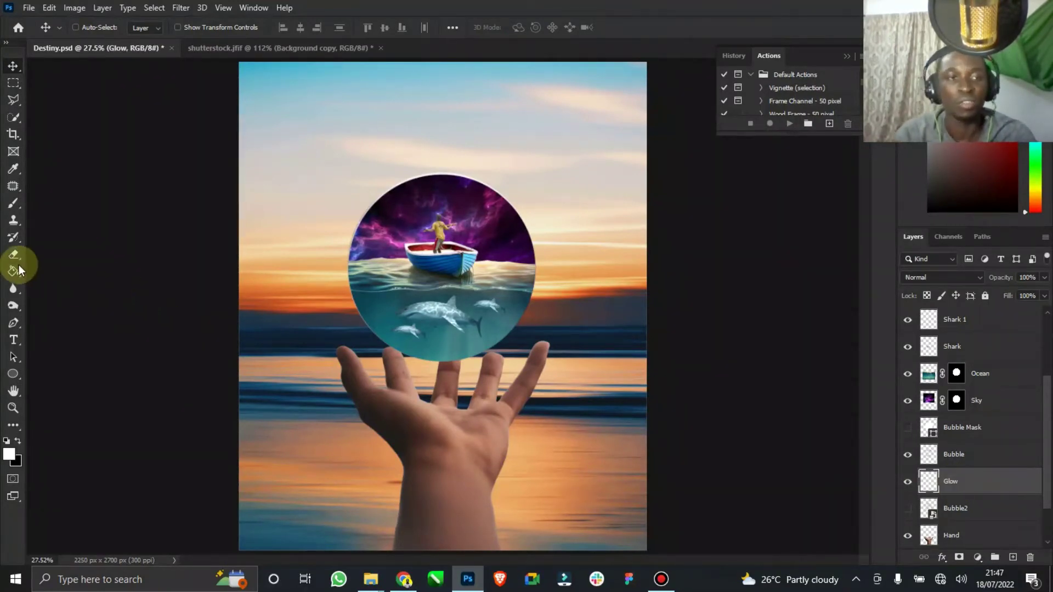
- Set up the Brush tool with 100% opacity and a size of 1600 pixels, slightly larger than the bubble
left_click(13, 203)
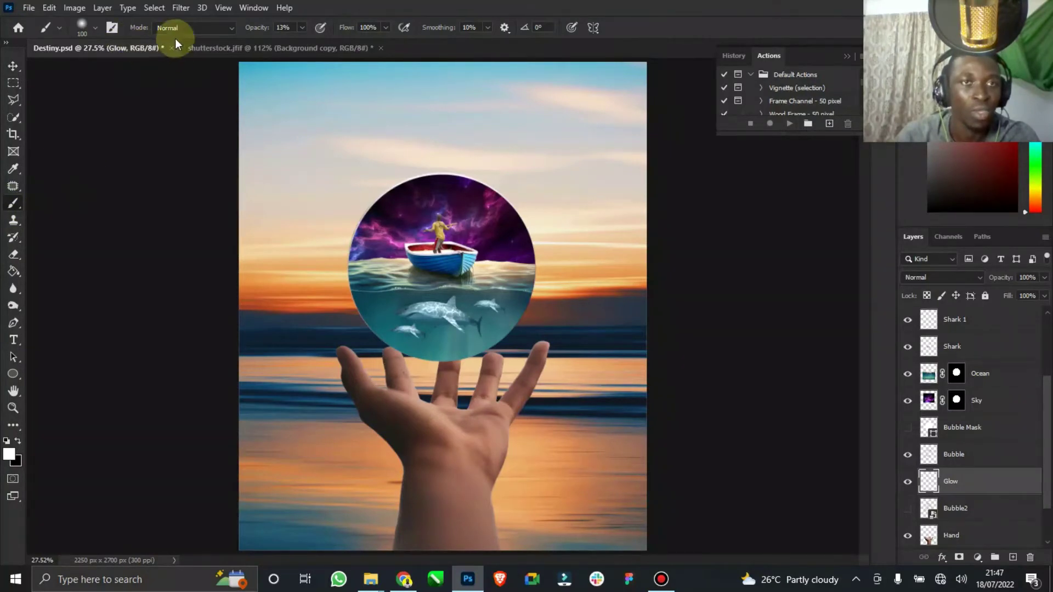
left_click_drag(302, 45, 430, 44)
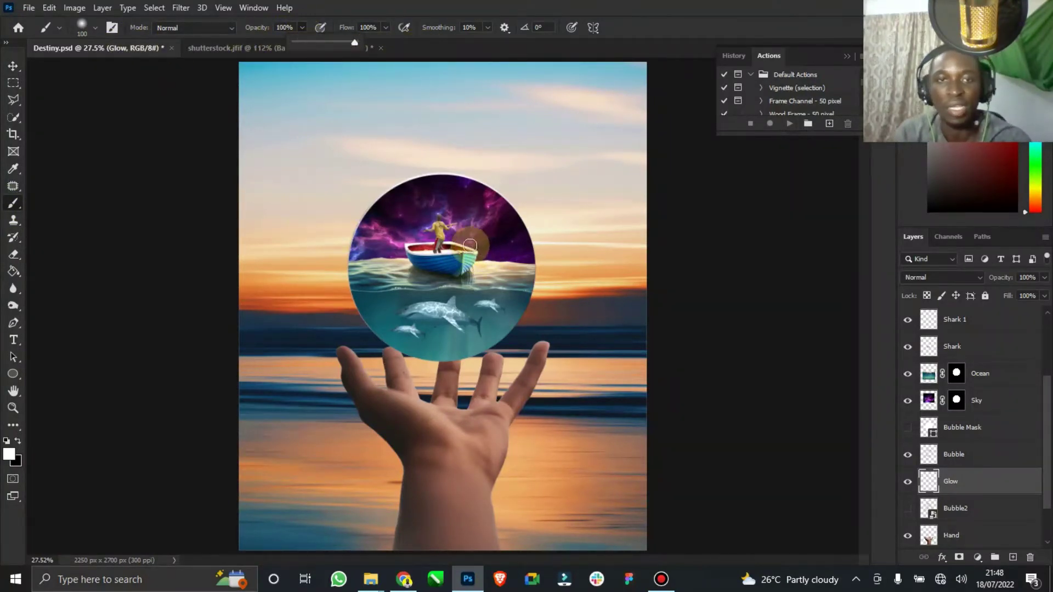
key("bracketright")
key("bracketright")
key("bracketright")
key("bracketright")
key("bracketright")
key("bracketright")
key("bracketright")
key("bracketright")
key("bracketright")
key("bracketright")
key("bracketright")
key("bracketright")
key("bracketright")
key("bracketright")
key("bracketright")
key("bracketright")
key("bracketright")
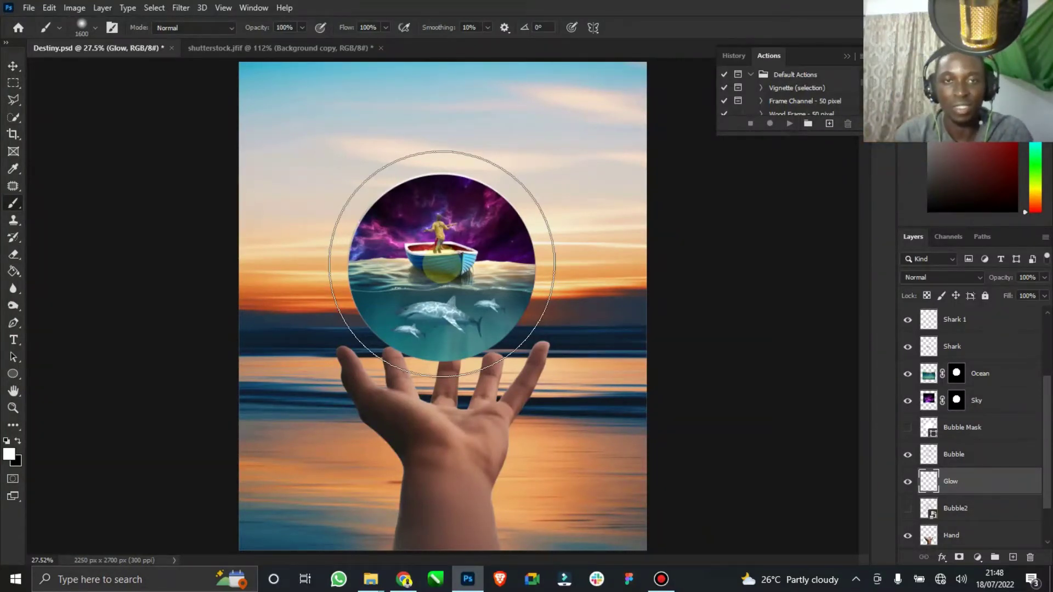
- Try a soft white glow centred on the bubble, move the Glow layer above Model, and delete it
left_click(442, 264)
key("ctrl+z")
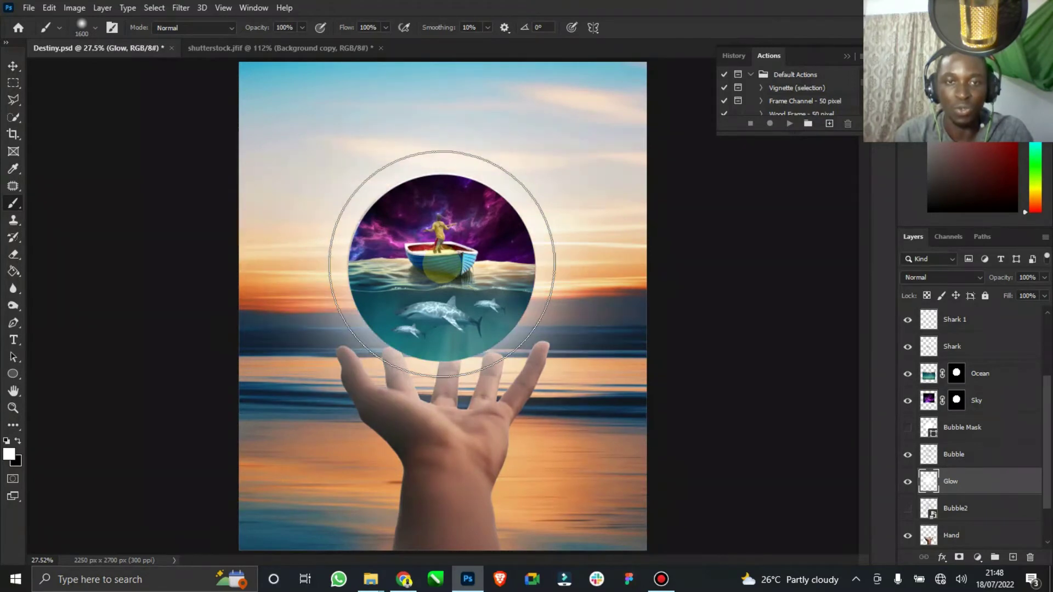
left_click(13, 65)
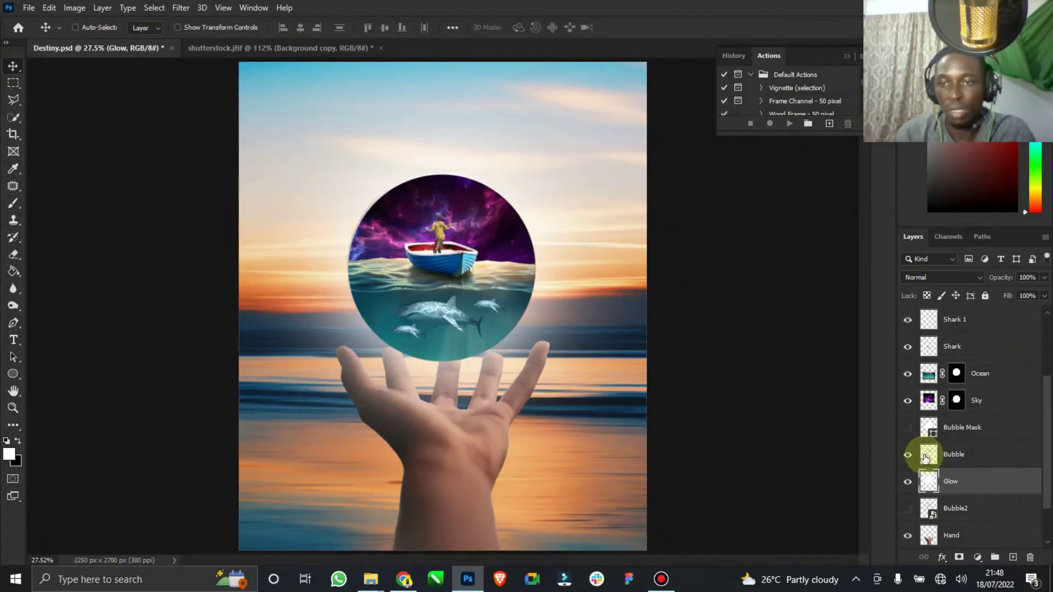
left_click_drag(957, 480, 970, 339)
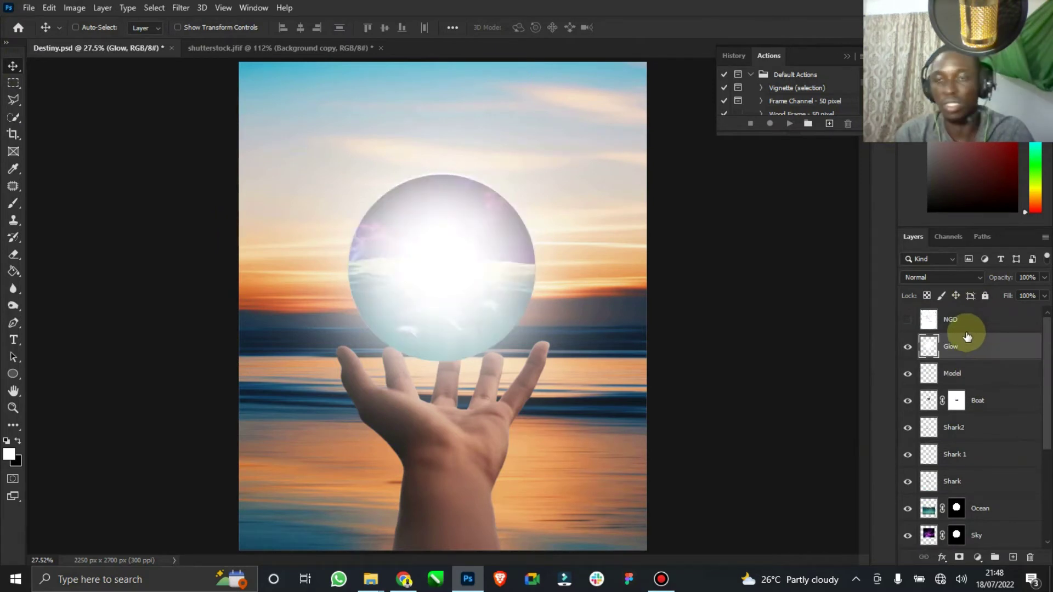
key("Delete")
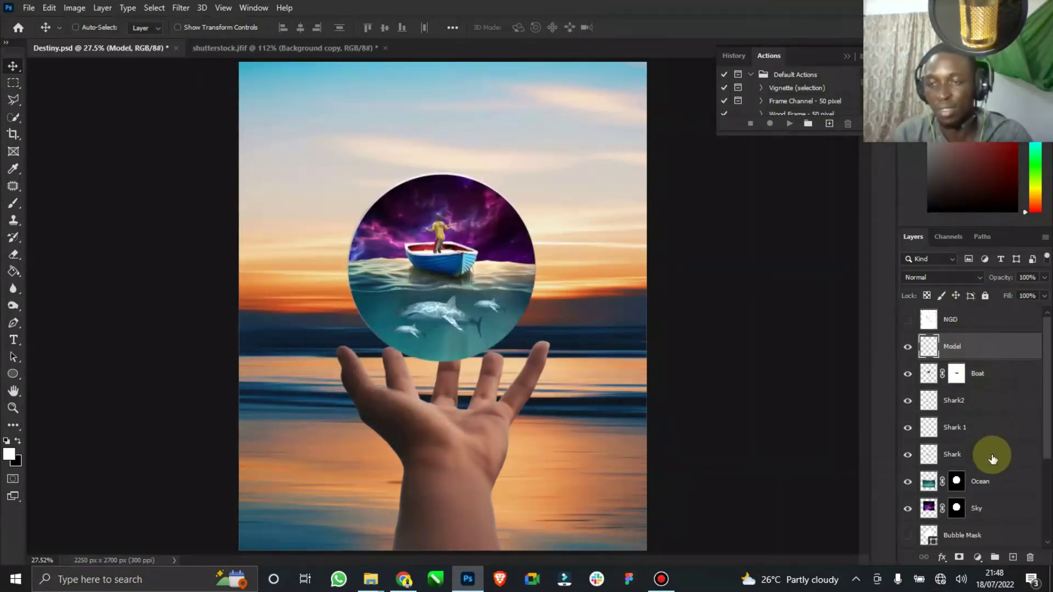
- Add a new layer directly above the Model layer and name it Glow
left_click(1014, 558)
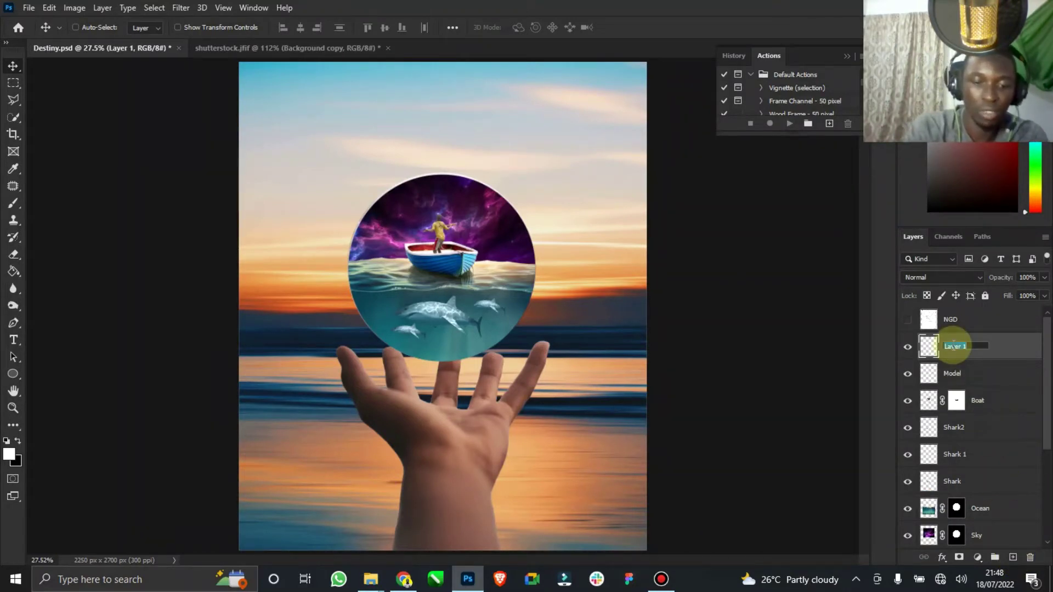
type("Glow")
key("Return")
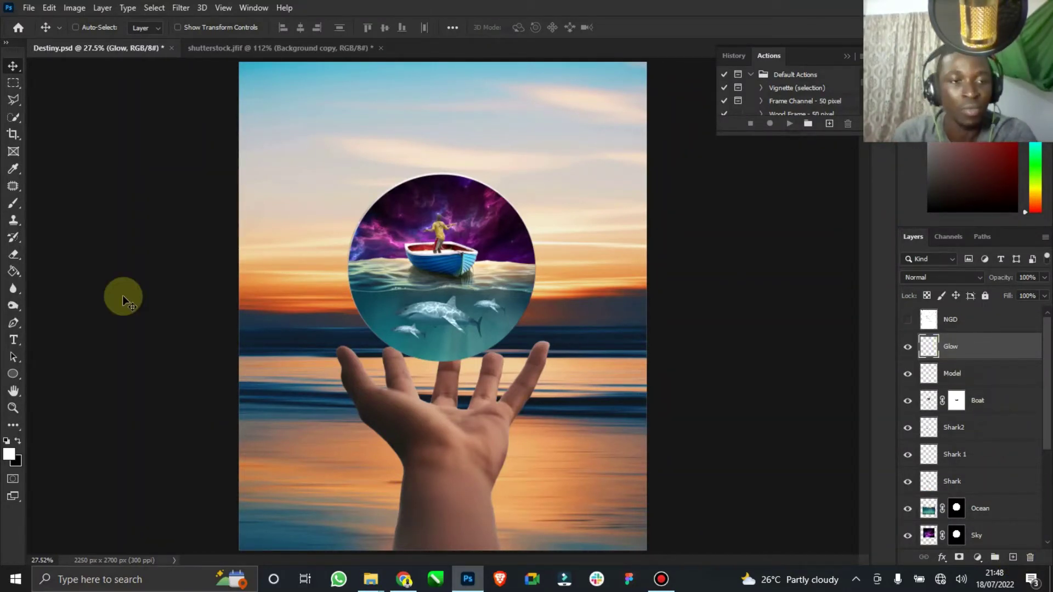
- Try stamping a white glow over the bubble on the new Glow layer and undo the brush strokes
left_click(13, 203)
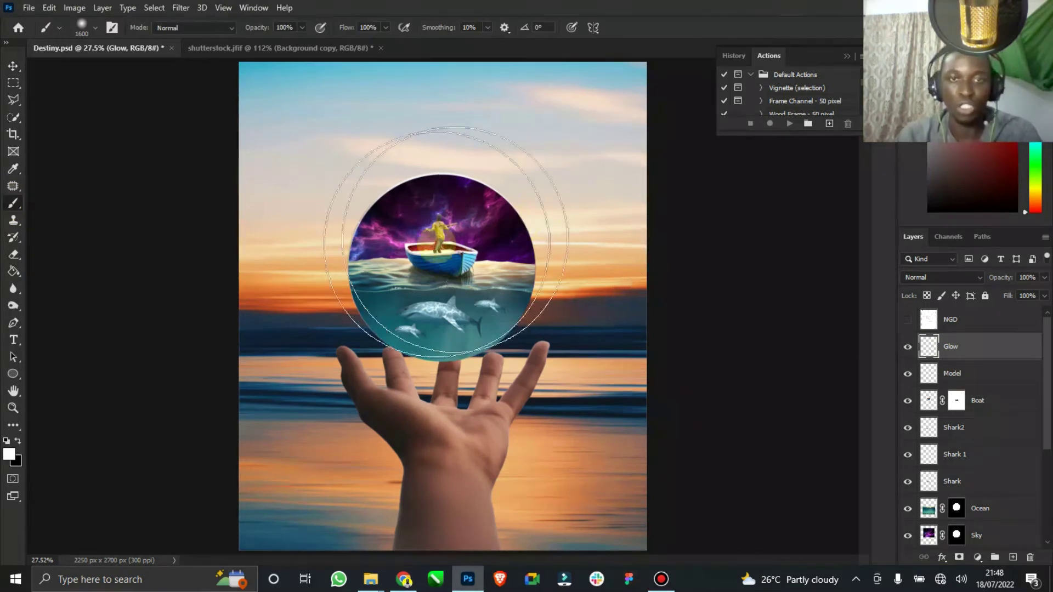
left_click(444, 265)
left_click(444, 265)
left_click(13, 65)
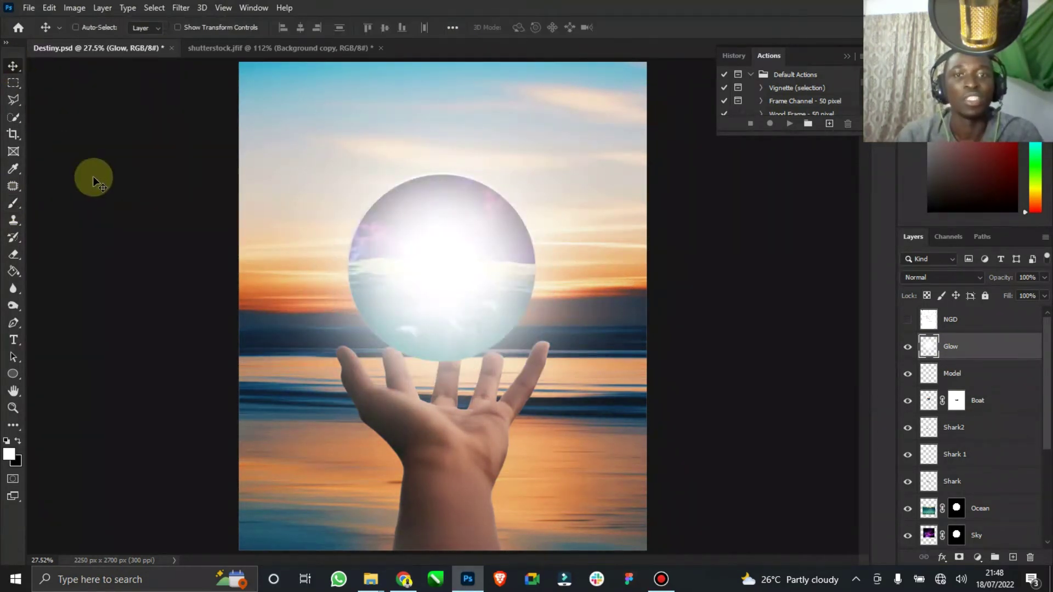
key("ctrl+z")
key("ctrl+z")
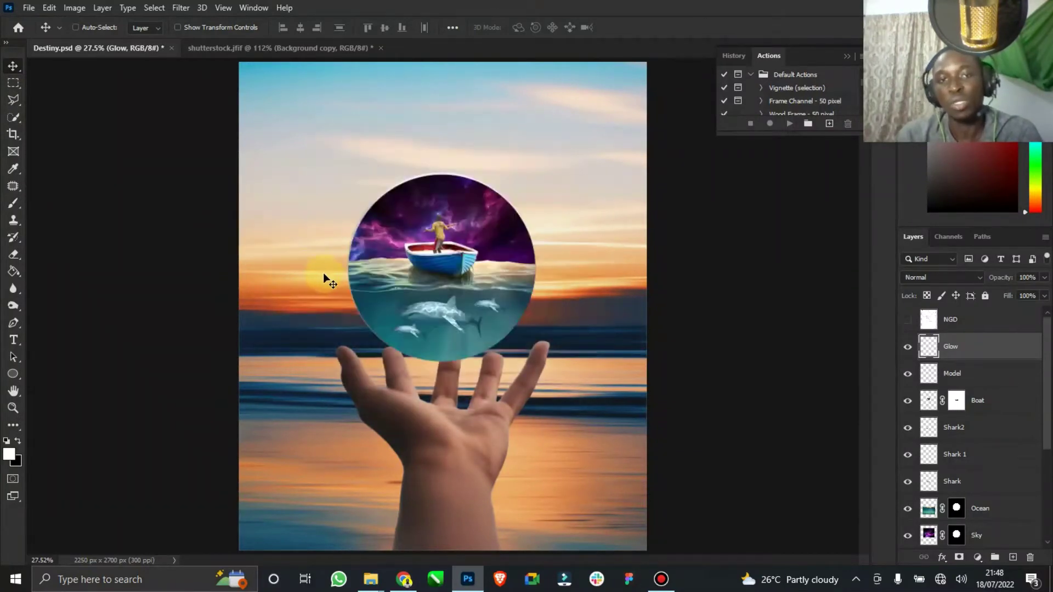
- Change the foreground color to a pale yellow with a hue of 49°
left_click(9, 454)
left_click_drag(752, 353, 752, 345)
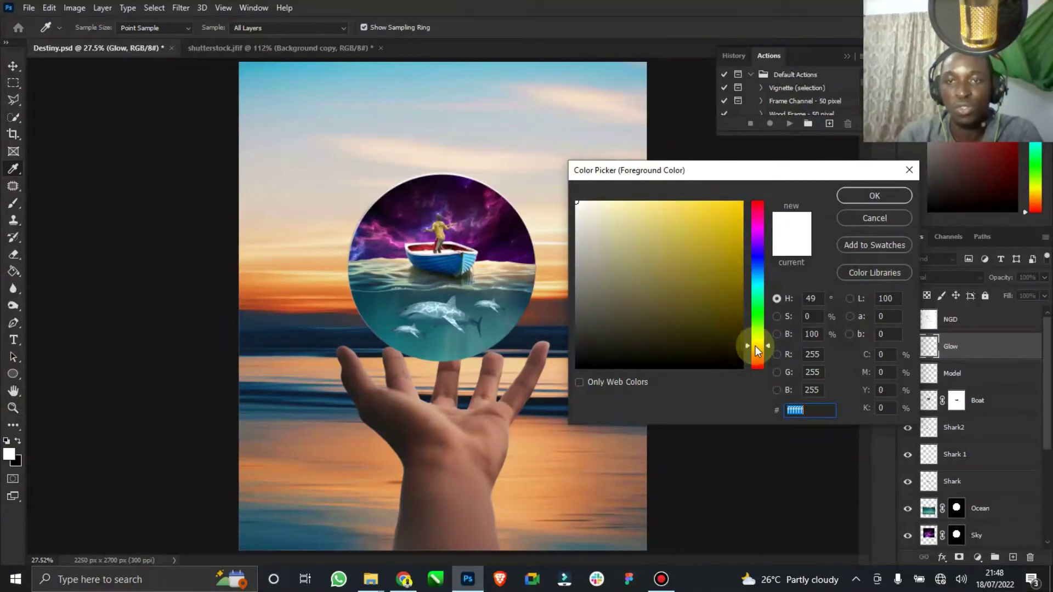
left_click(678, 199)
left_click_drag(665, 200, 633, 201)
left_click(874, 196)
- Brush a pale yellow glow centred on the bubble and move the Glow layer directly below the Bubble layer
left_click(13, 203)
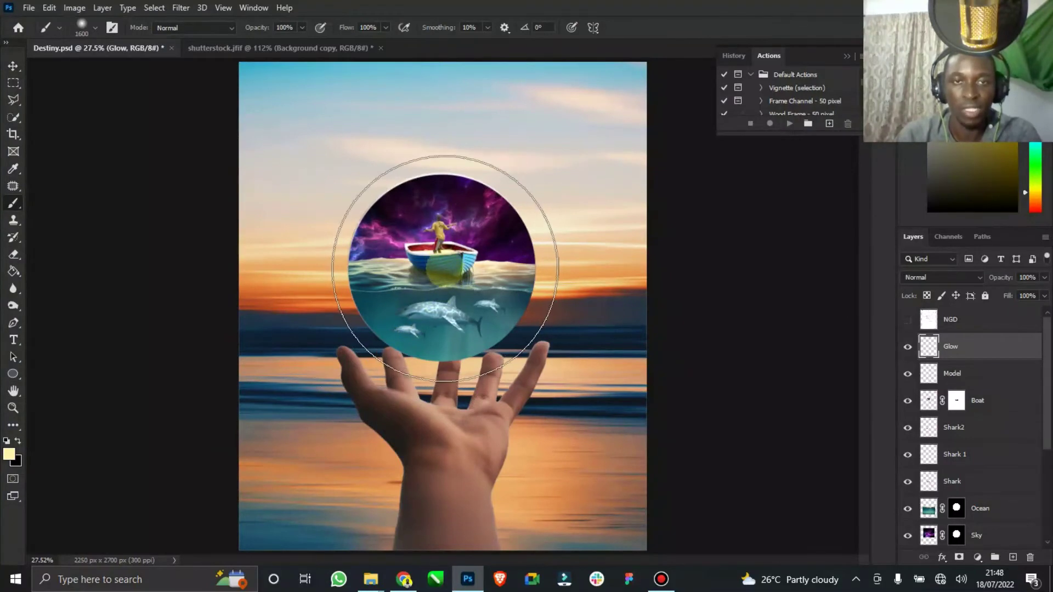
left_click(446, 269)
left_click(447, 275)
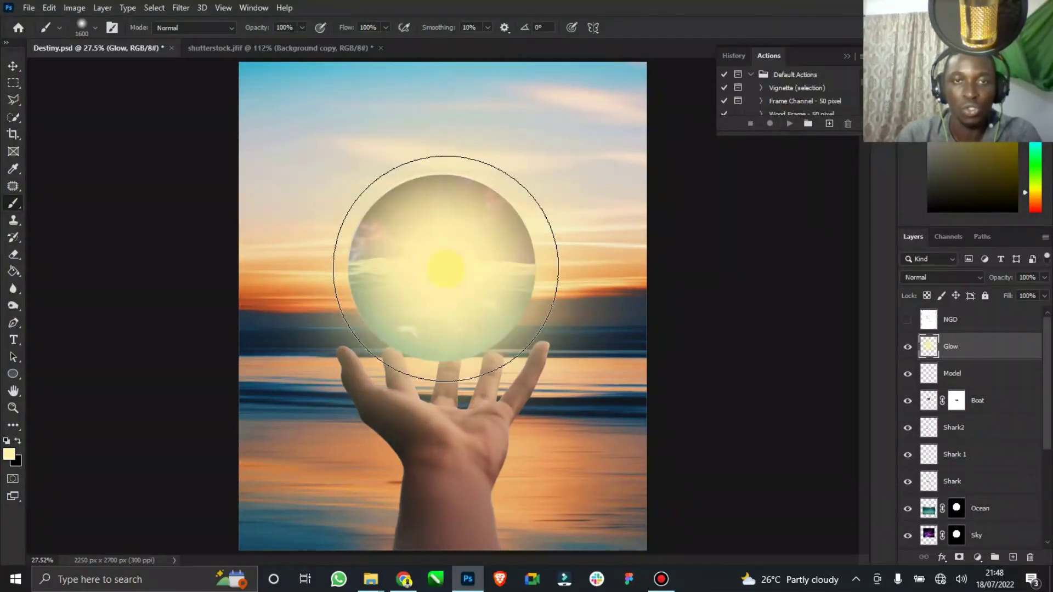
key("v")
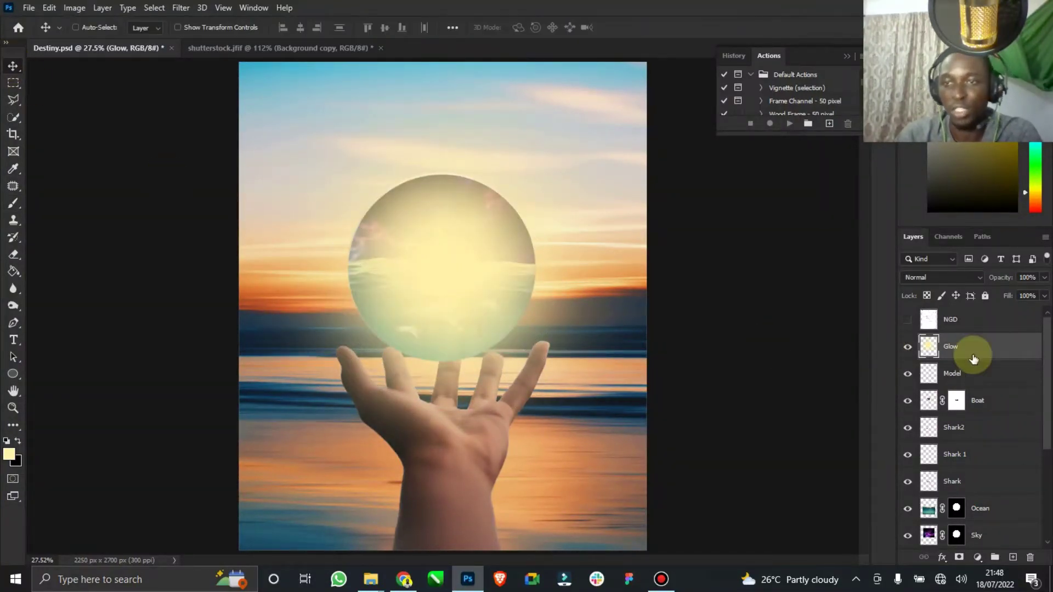
scroll(982, 526, "down", 3)
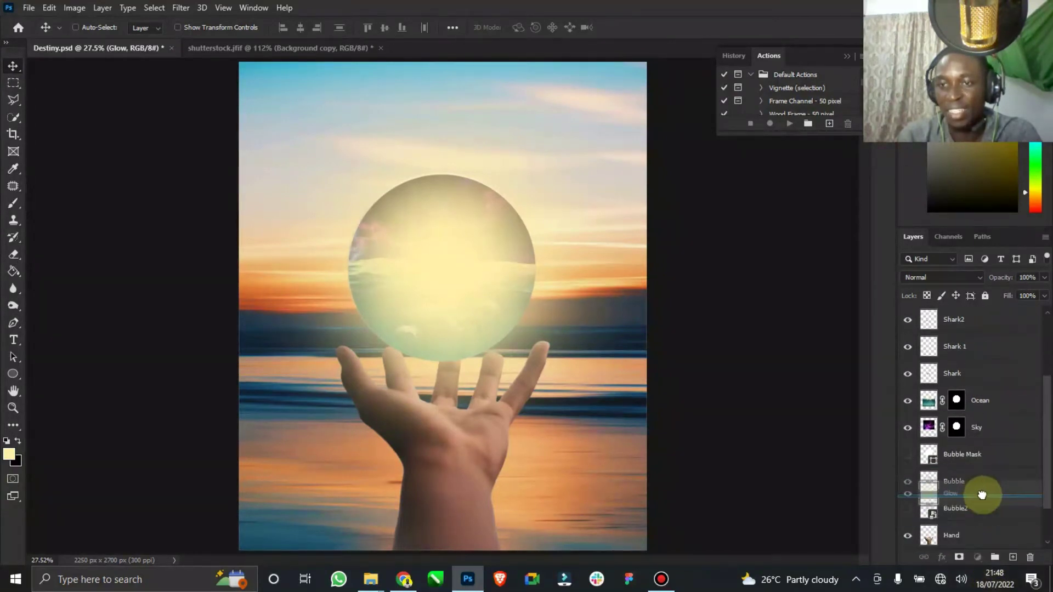
left_click_drag(976, 494, 976, 469)
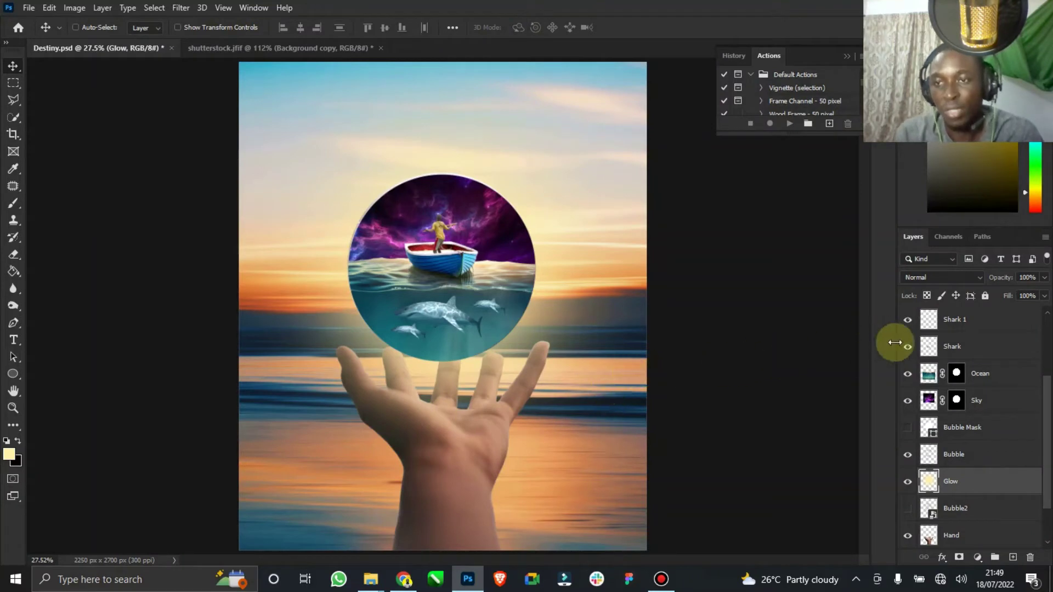
- Show the NGD concept sketch to compare it with the composite, and hide it again
scroll(910, 351, "up", 3)
left_click(907, 320)
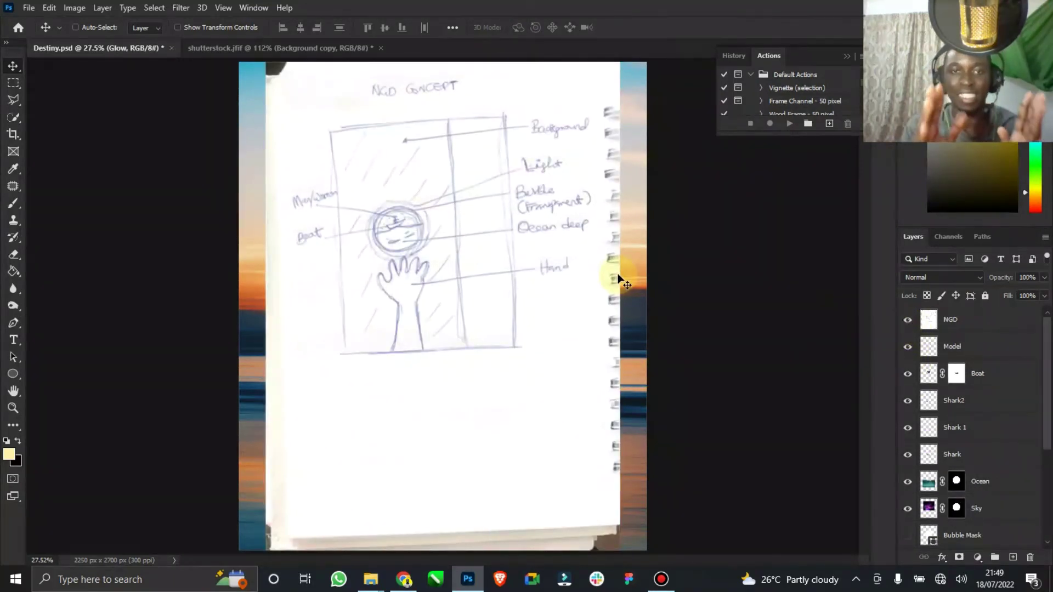
left_click(908, 319)
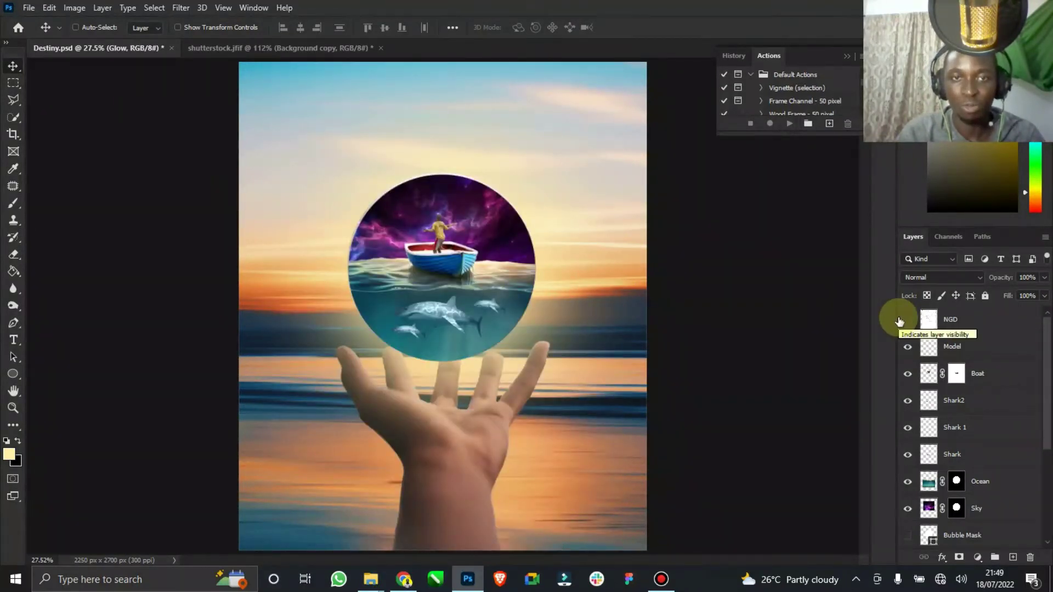
left_click(906, 319)
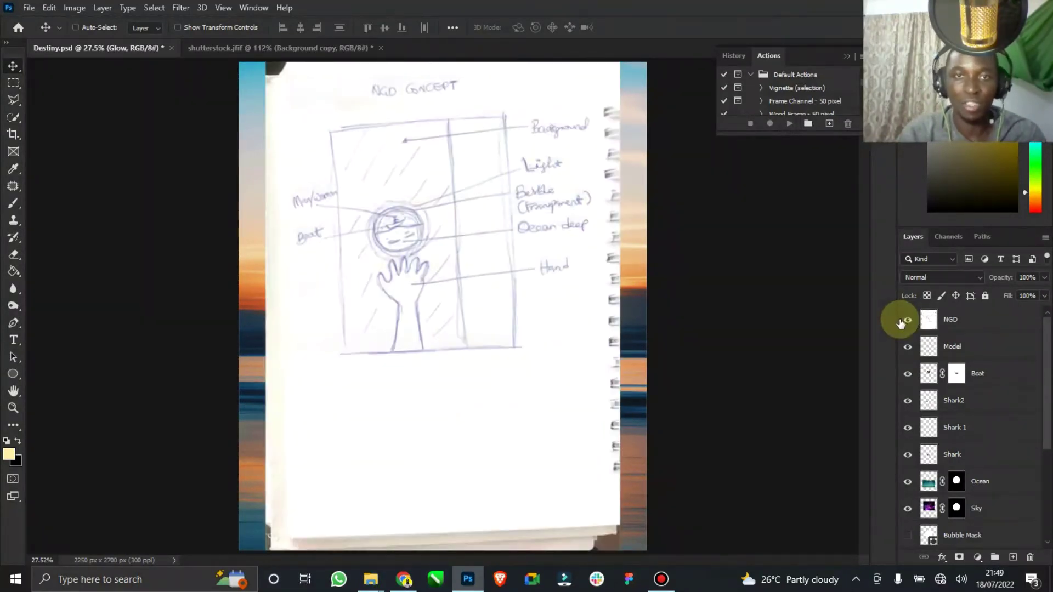
left_click(913, 324)
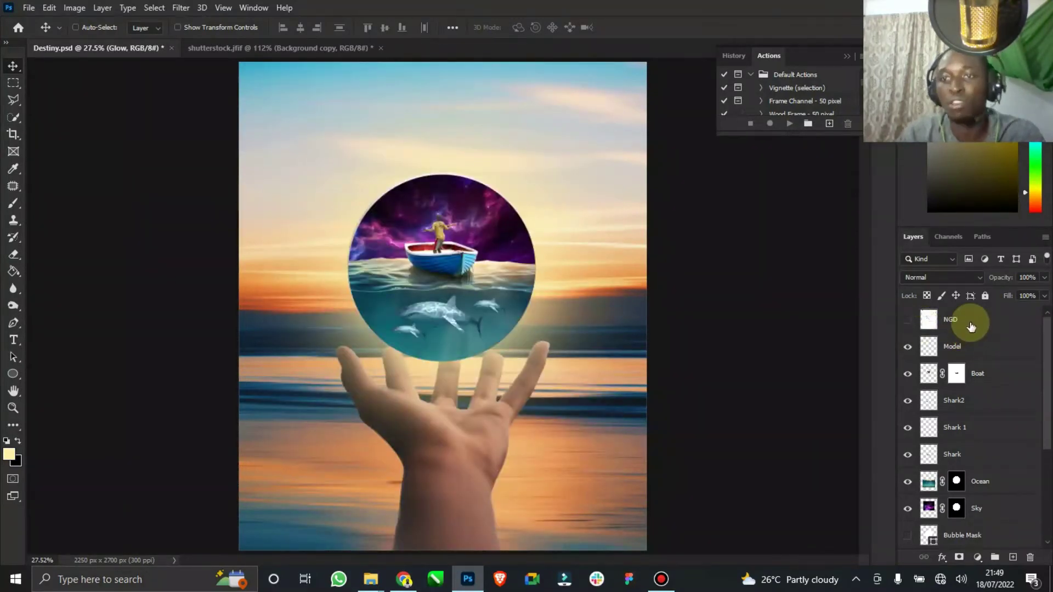
- Move the NGD sketch layer to the bottom of the layer stack, below BG
left_click(977, 324)
left_click_drag(976, 324, 977, 526)
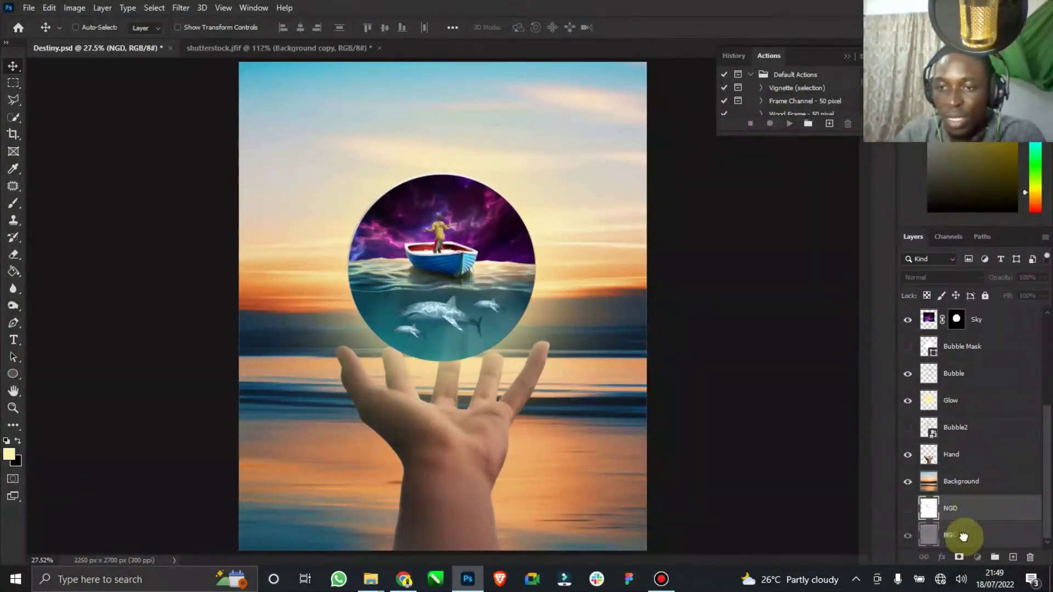
scroll(966, 513, "up", 3)
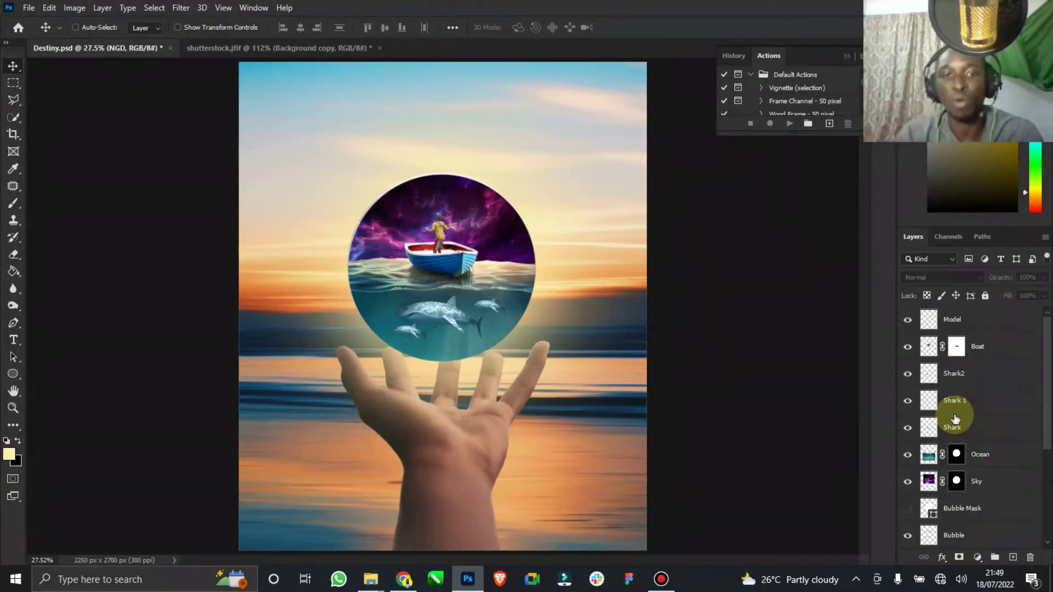
scroll(975, 516, "down", 3)
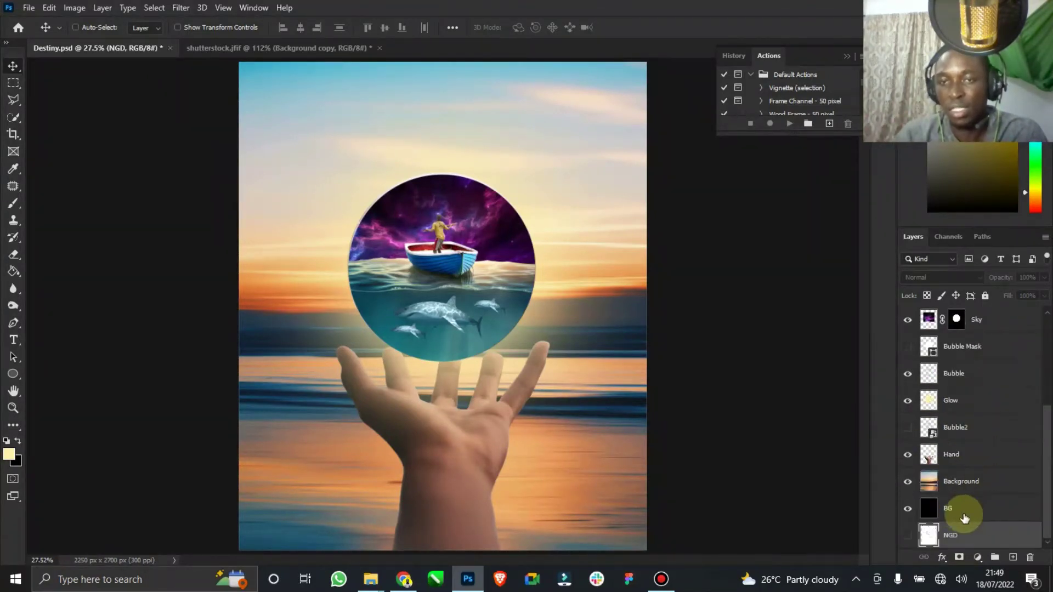
- Convert the Background layer to a smart object and name the resulting layer Background
left_click(948, 484)
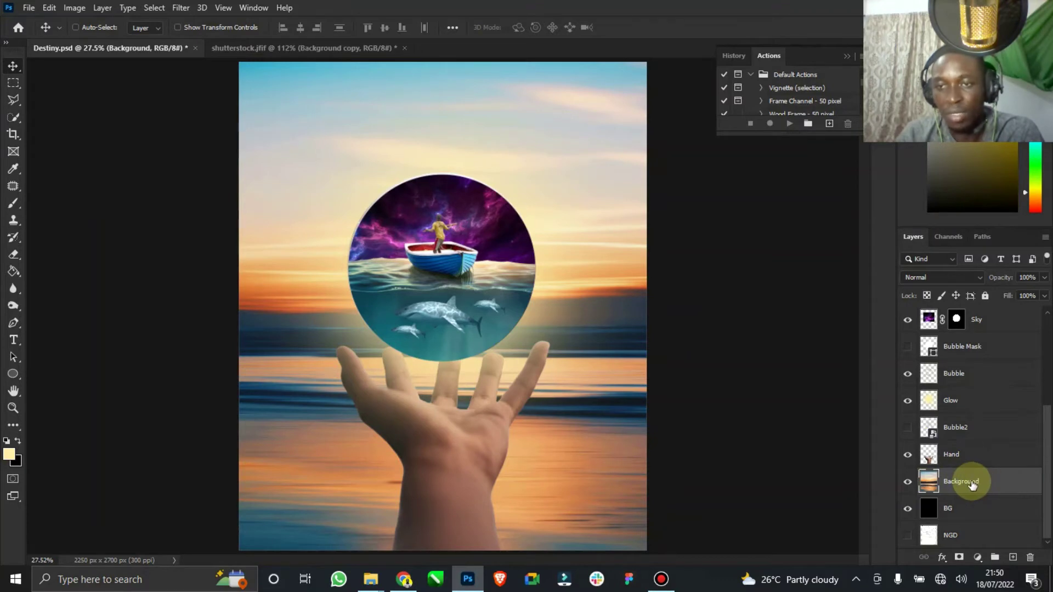
left_click(181, 7)
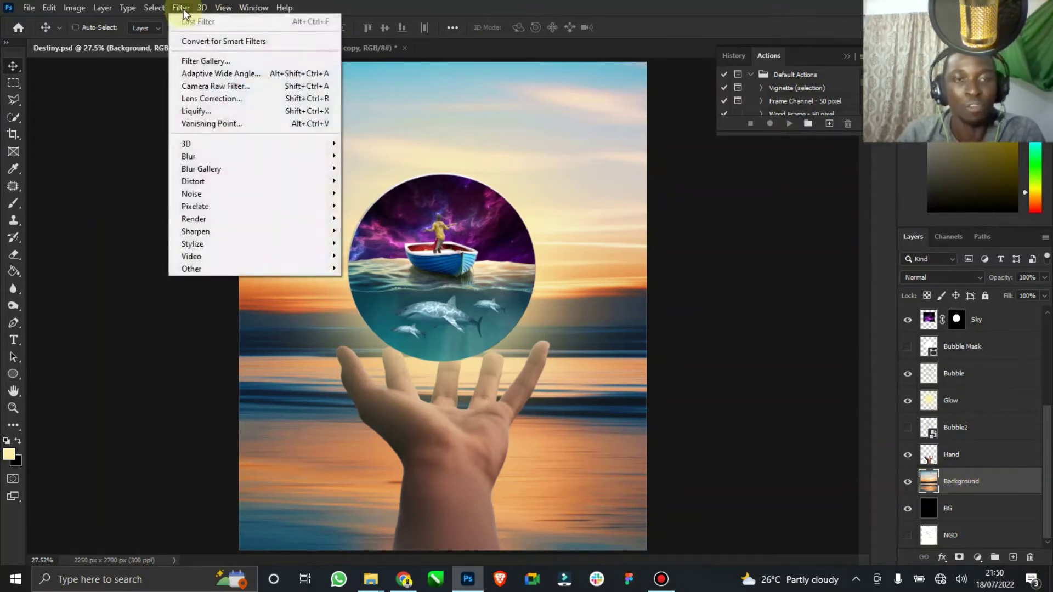
left_click(761, 376)
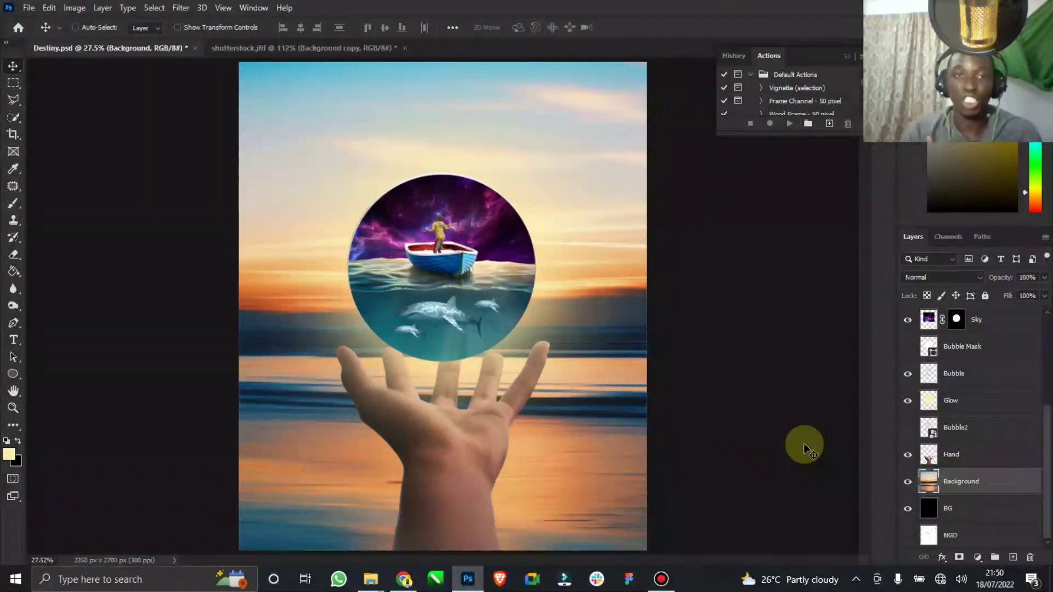
right_click(982, 486)
left_click(1001, 488)
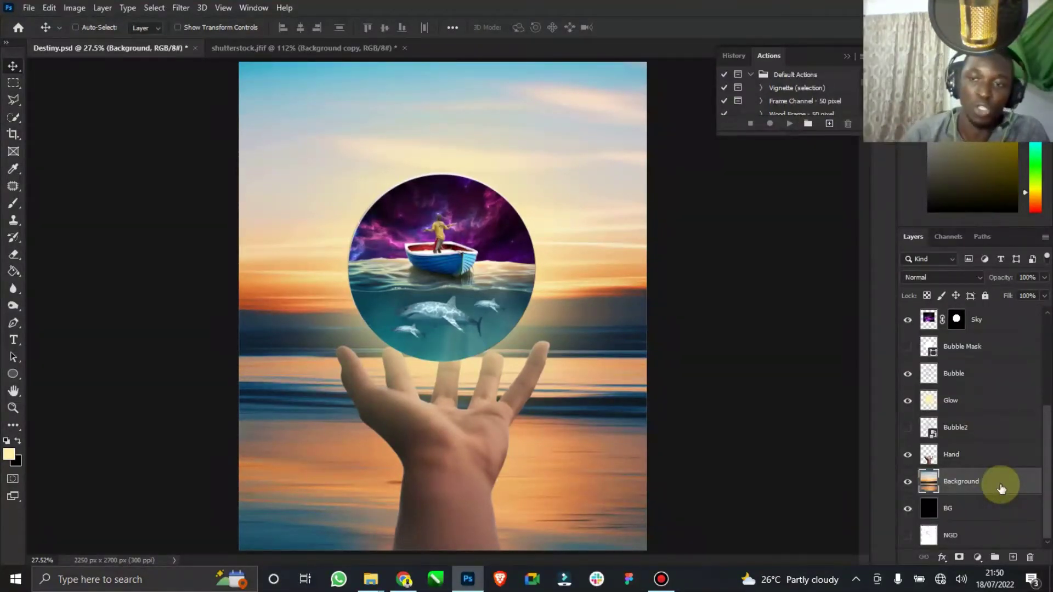
right_click(982, 481)
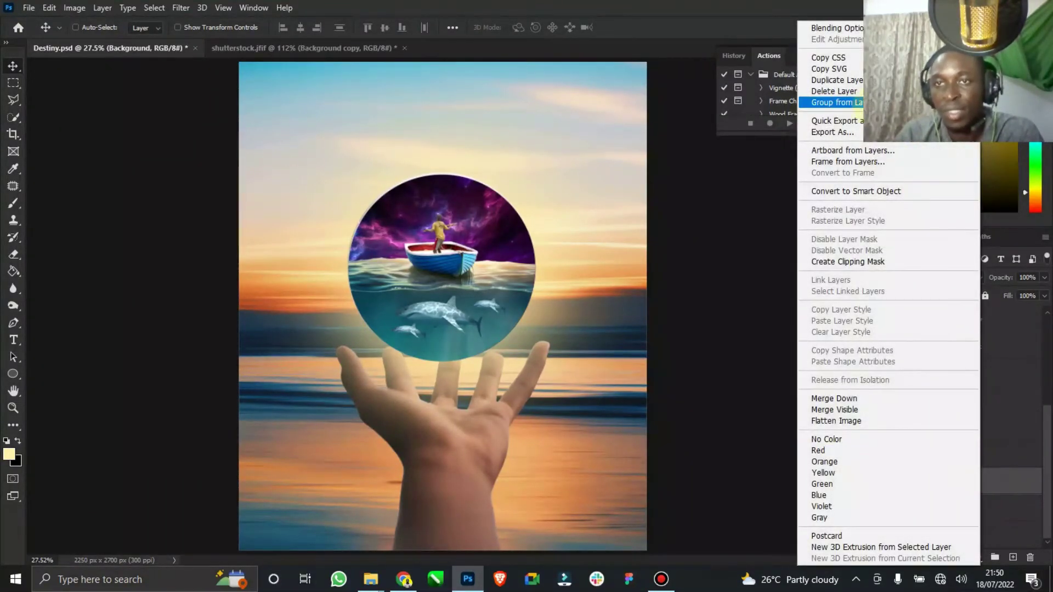
left_click(839, 192)
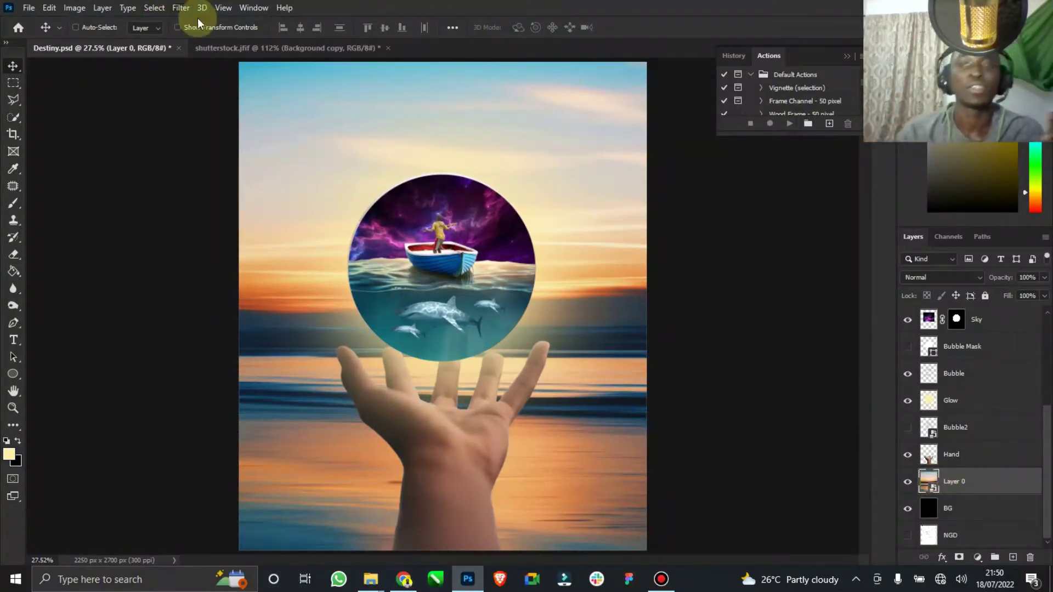
double_click(954, 481)
type("Background")
key("Return")
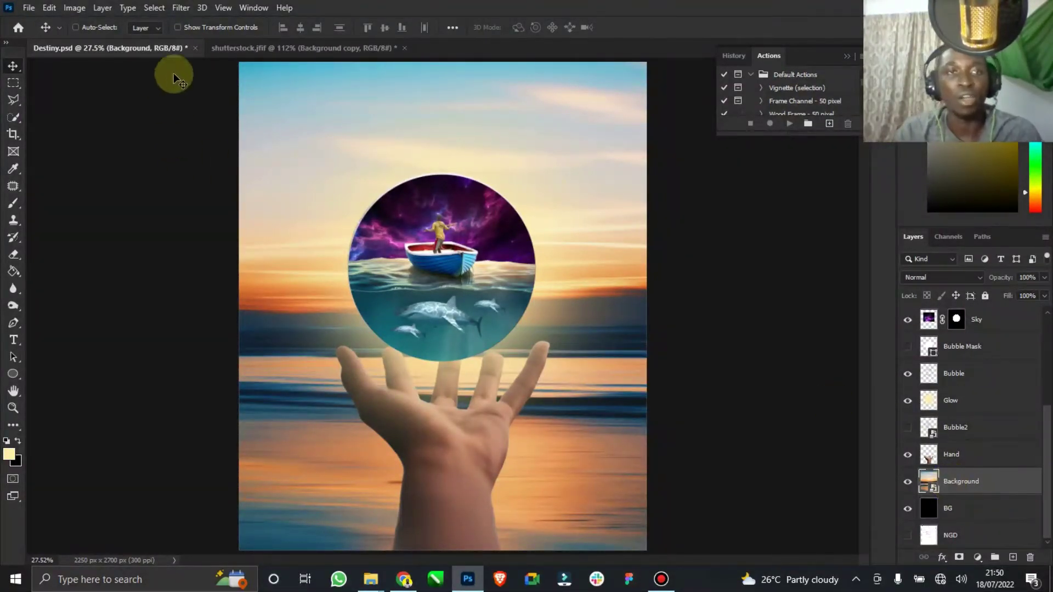
- Start a Gaussian Blur on the Background layer and try several radii between about 28 and 136 pixels, settling near 37.4 pixels
left_click(179, 11)
mouse_move(223, 160)
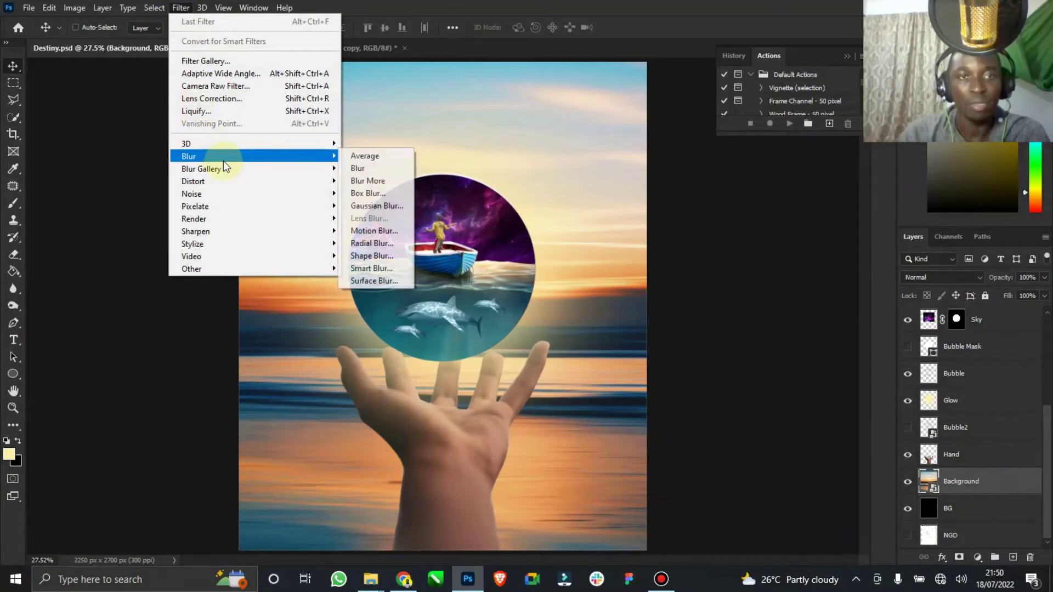
left_click(383, 209)
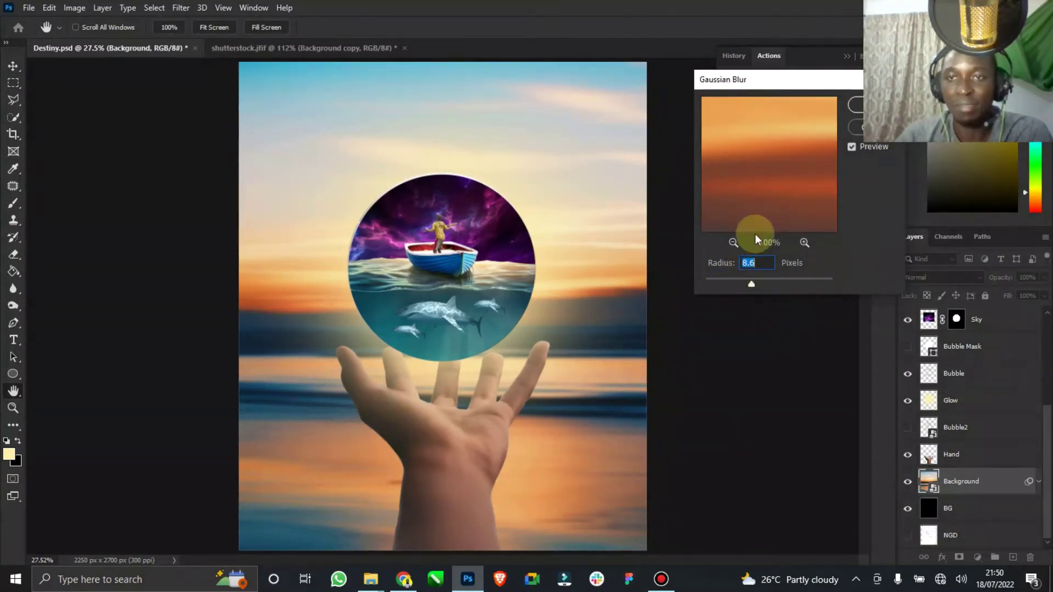
left_click_drag(754, 79, 759, 204)
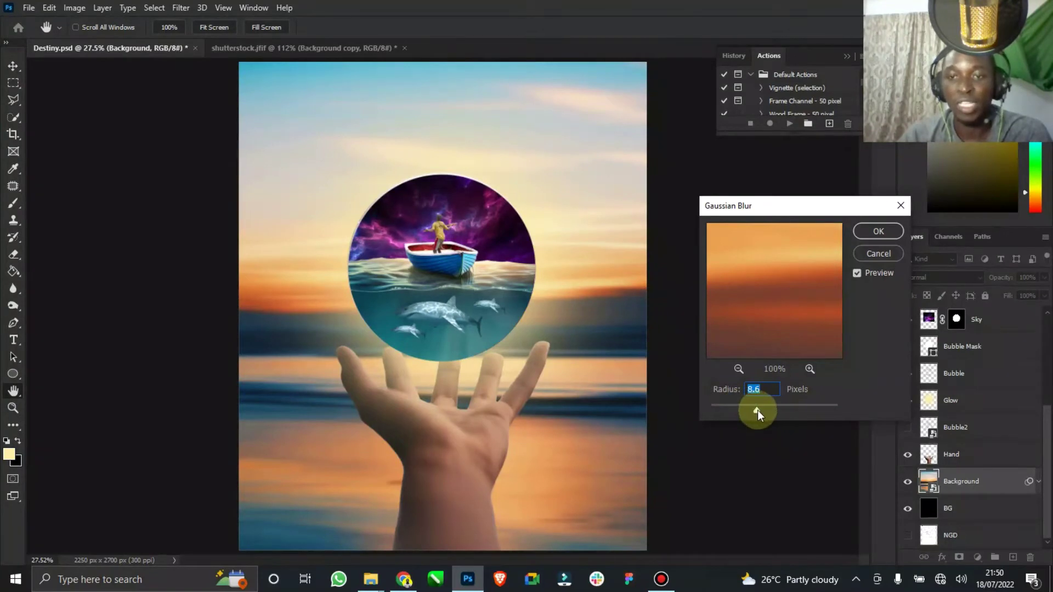
left_click(801, 409)
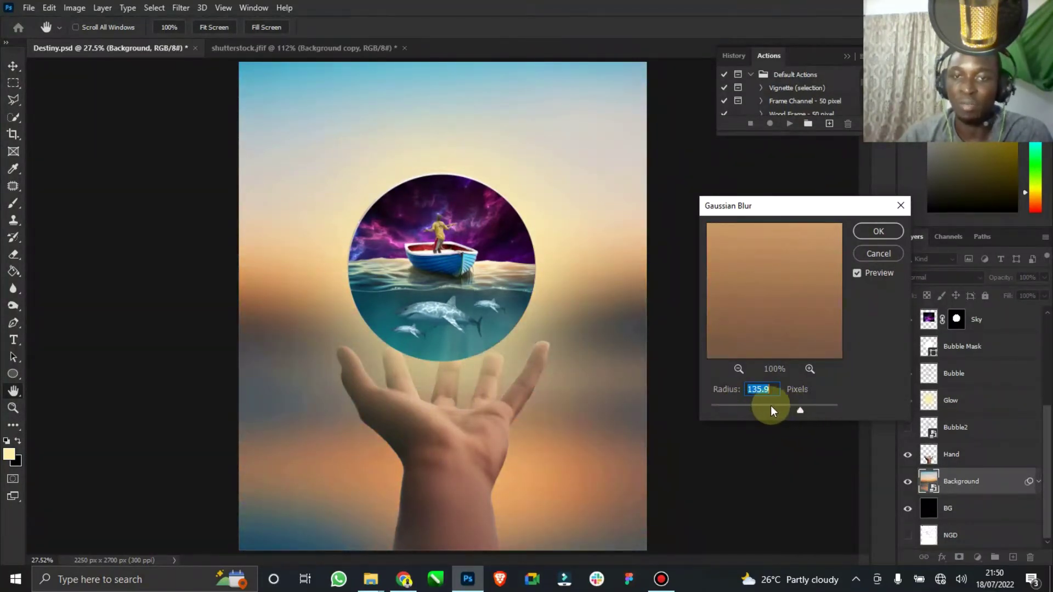
left_click(770, 405)
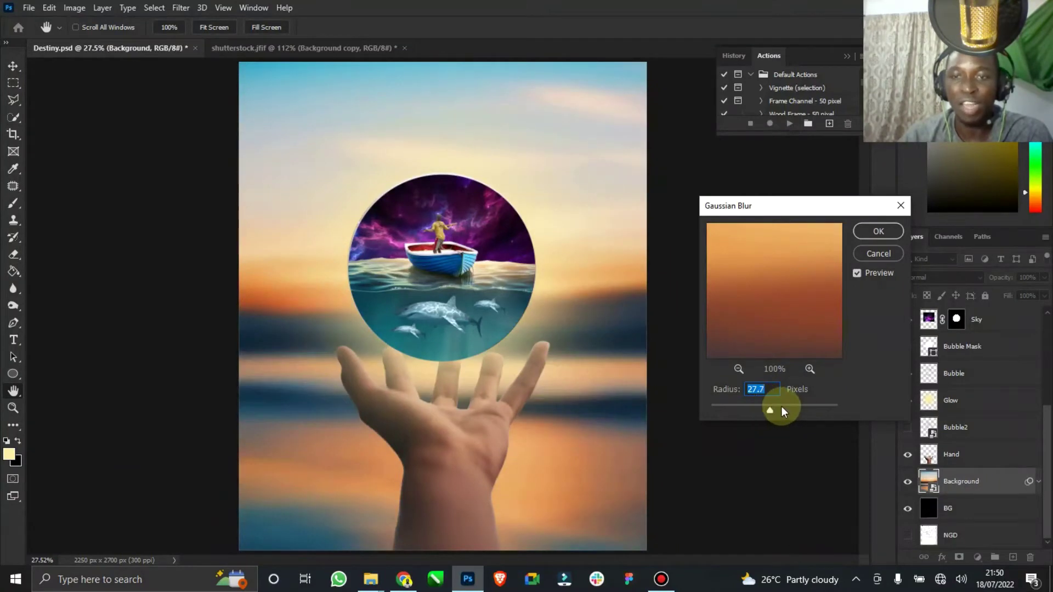
left_click(780, 407)
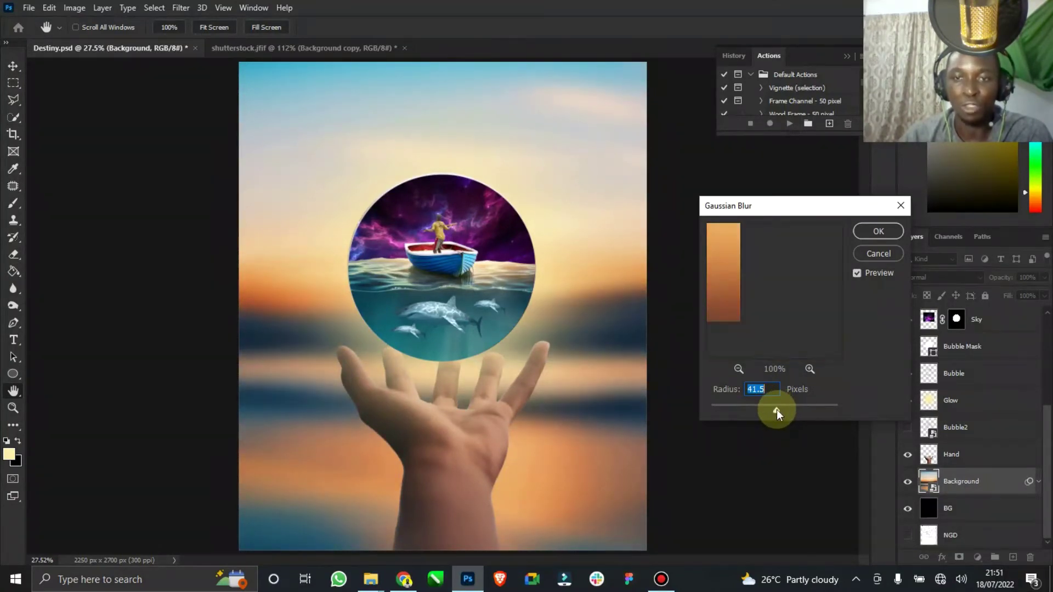
left_click(771, 410)
left_click_drag(771, 409, 775, 410)
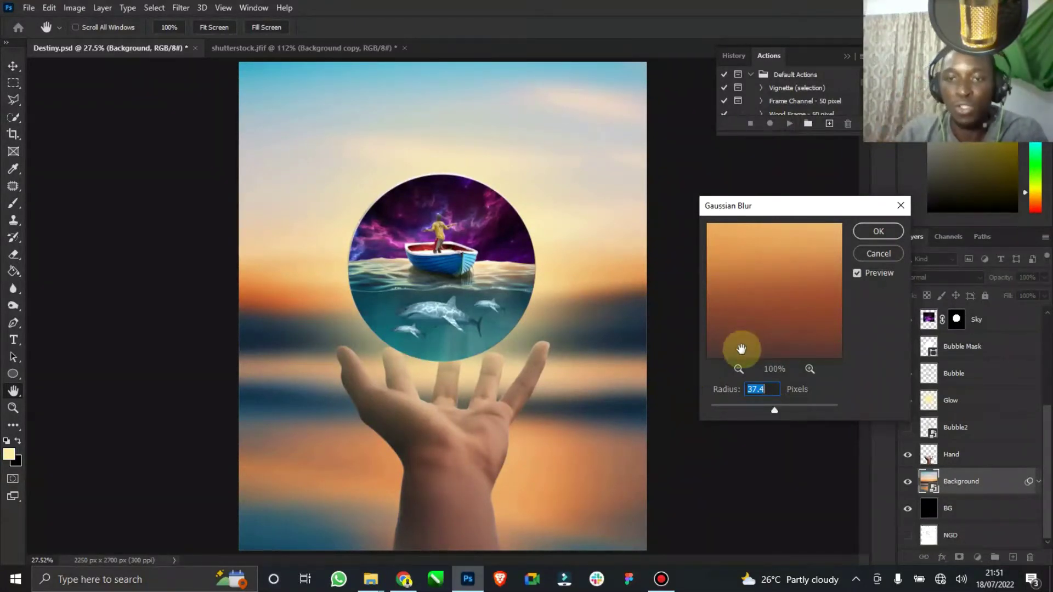
- Set the Gaussian Blur radius to 35 pixels, apply it and collapse the Background layer's smart filter list
left_click(765, 389)
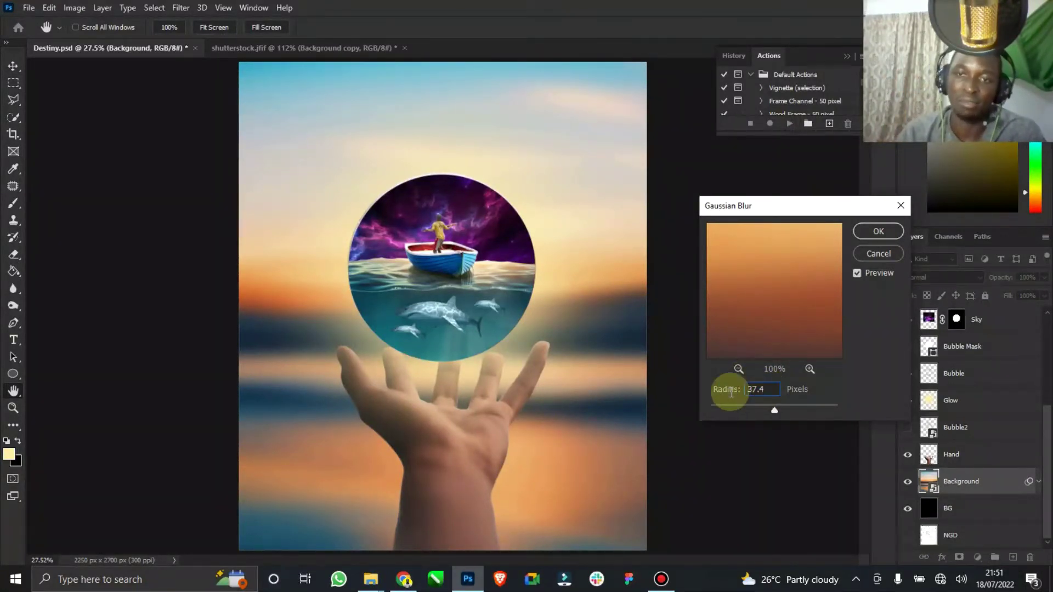
key("BackSpace")
key("BackSpace")
key("BackSpace")
key("BackSpace")
type("35")
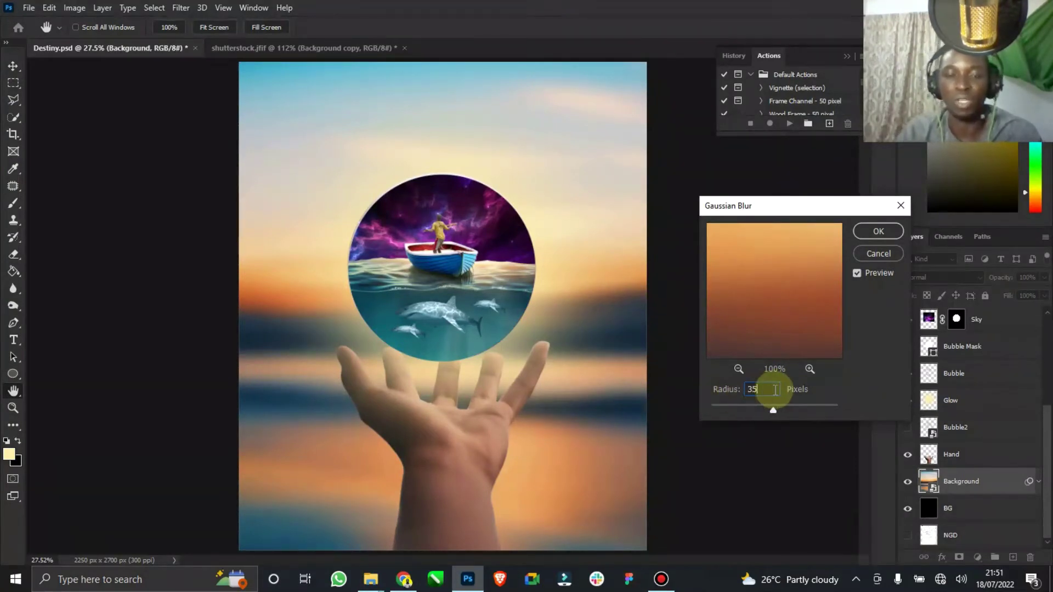
key("Tab")
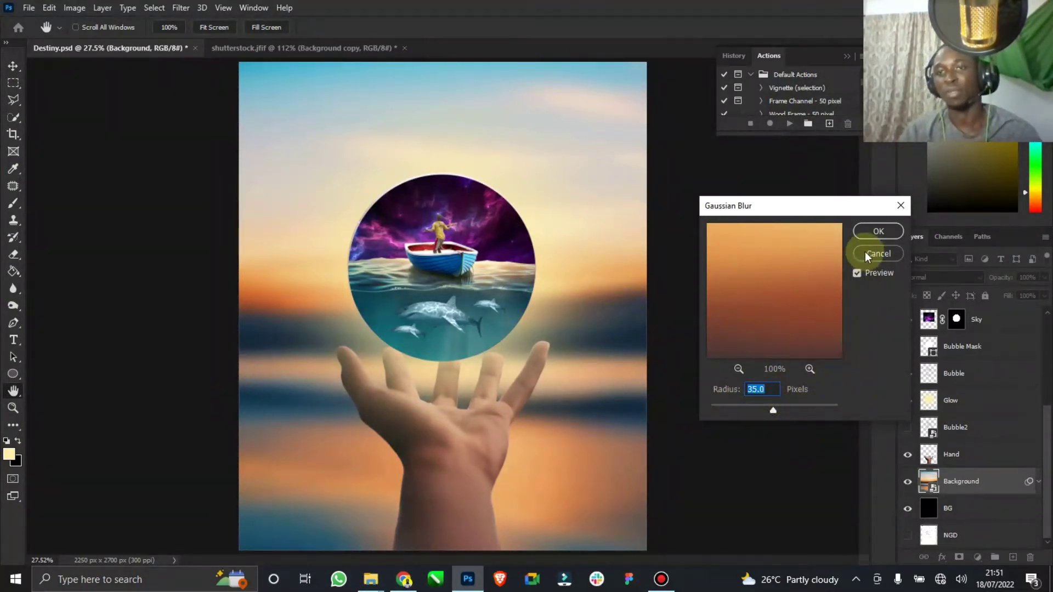
left_click(879, 232)
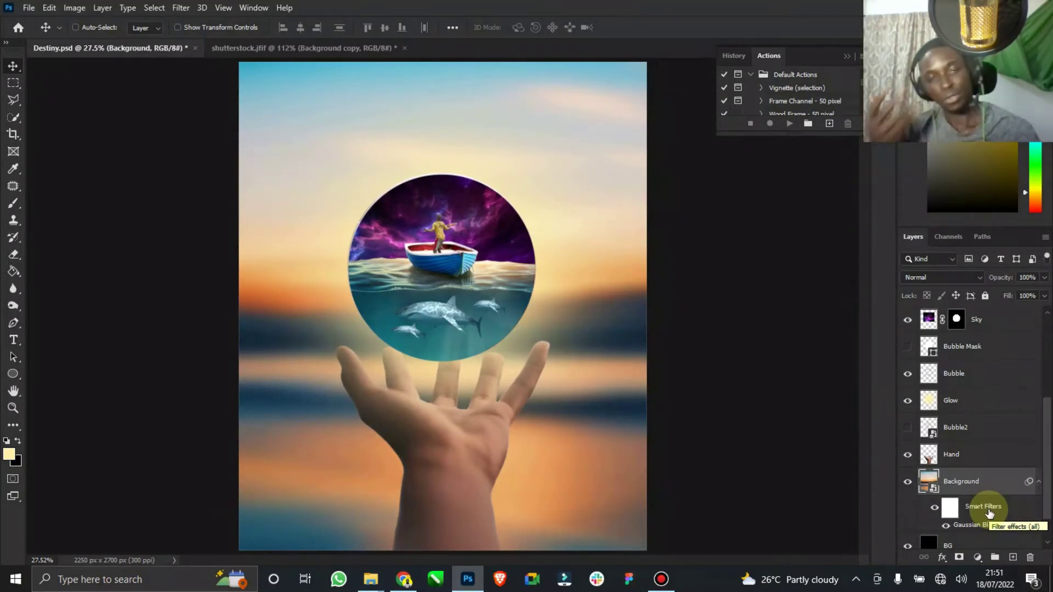
left_click(1039, 481)
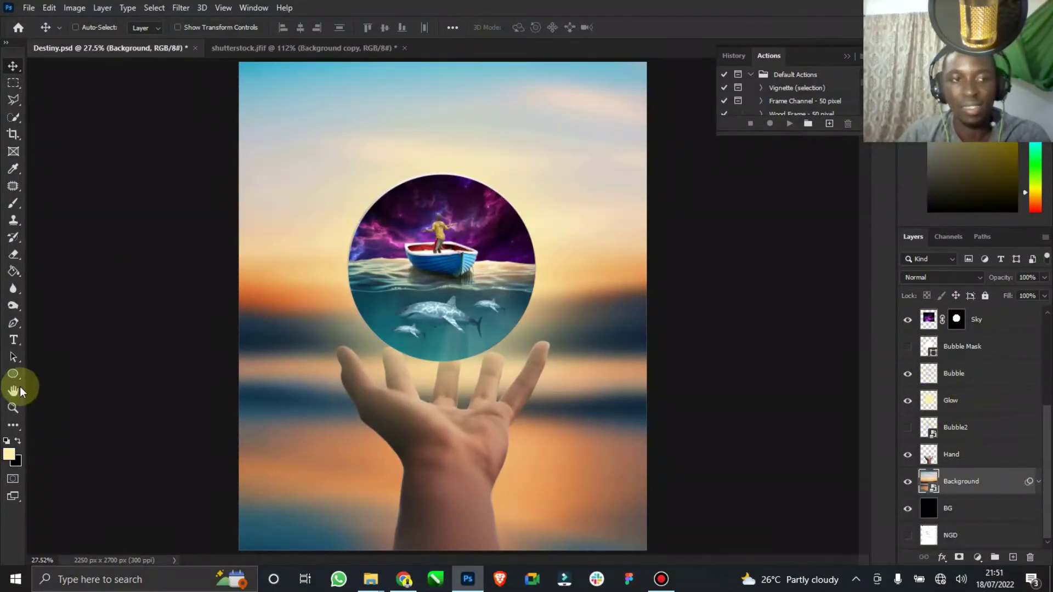
- Set the blend mode of the Sky layer inside the bubble to Screen
left_click(14, 407)
mouse_move(472, 199)
left_mouse_down()
mouse_move(512, 188)
mouse_move(458, 188)
left_mouse_up()
left_click(12, 66)
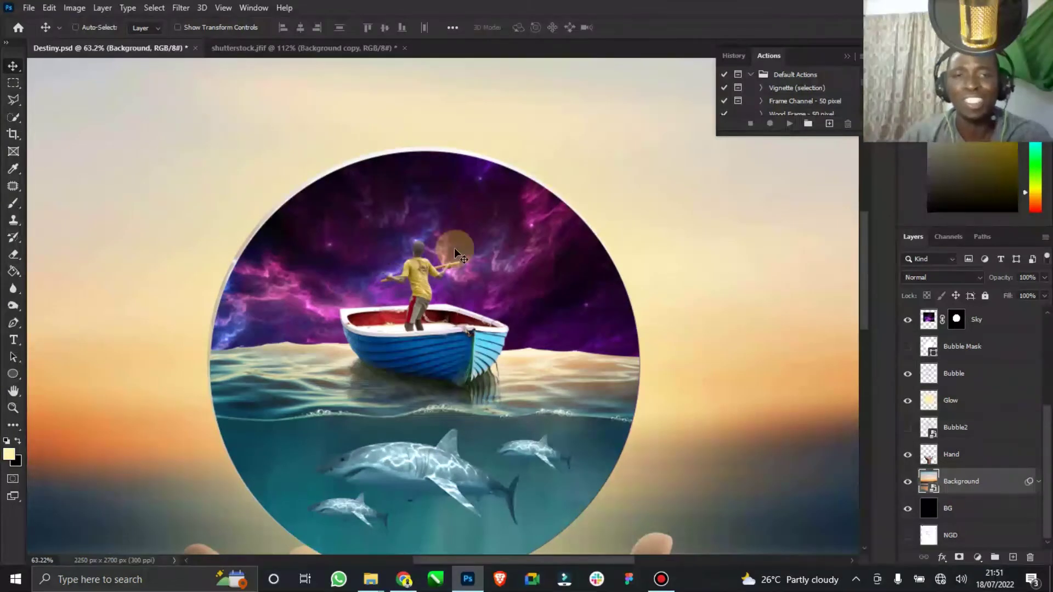
left_click(932, 328)
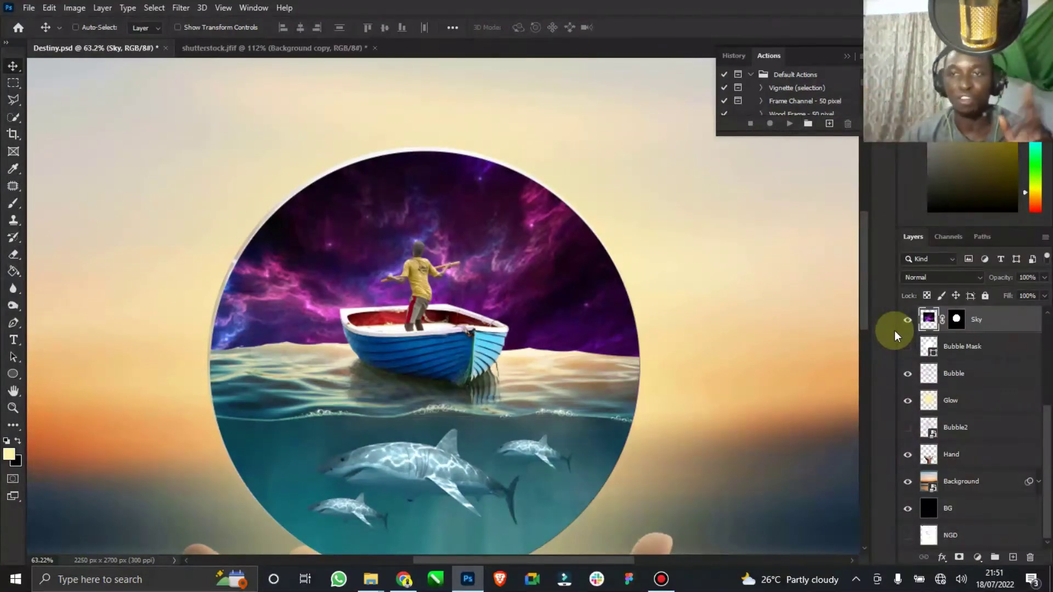
left_click(939, 279)
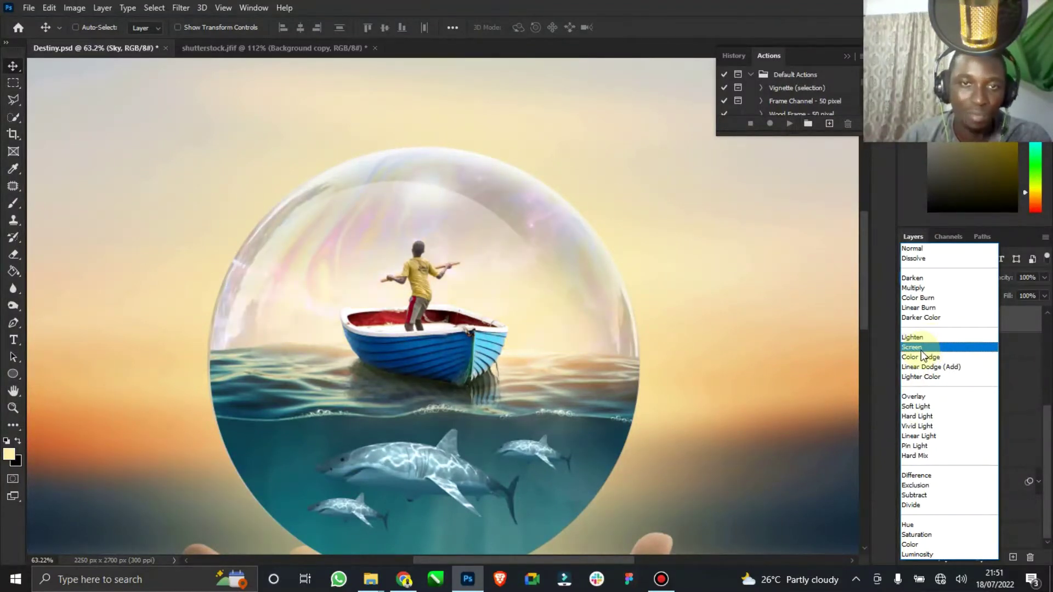
left_click(920, 348)
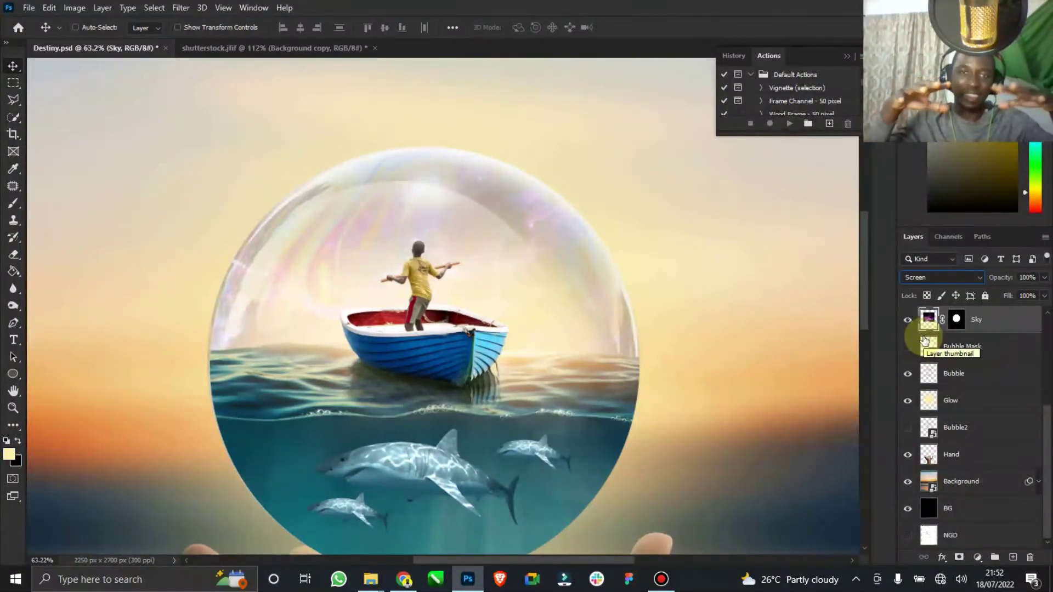
- Duplicate the Sky layer and move the copy to the top of the layer stack, above Model
key("ctrl")
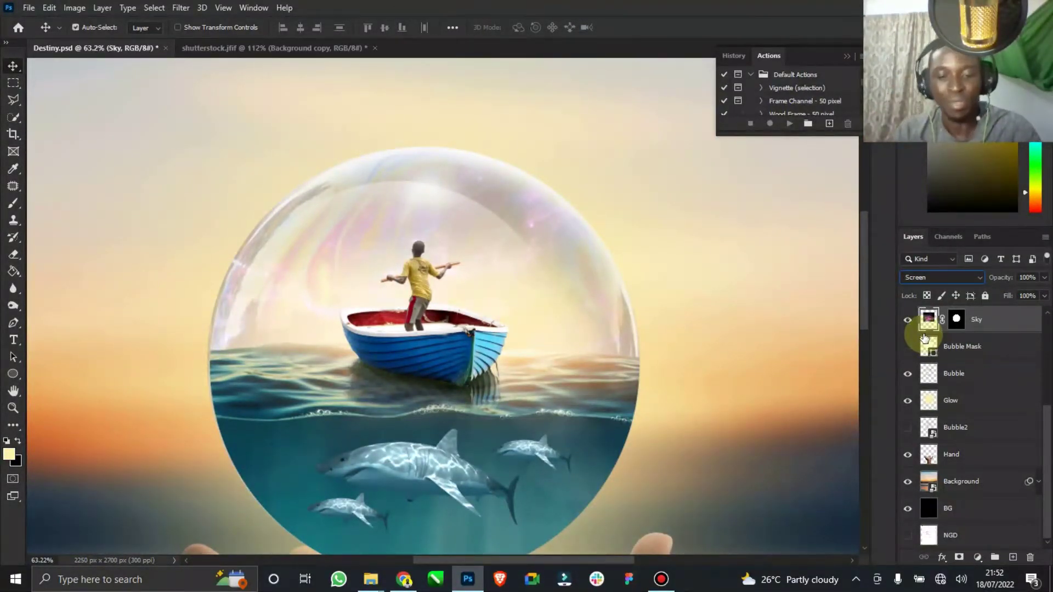
key("ctrl+j")
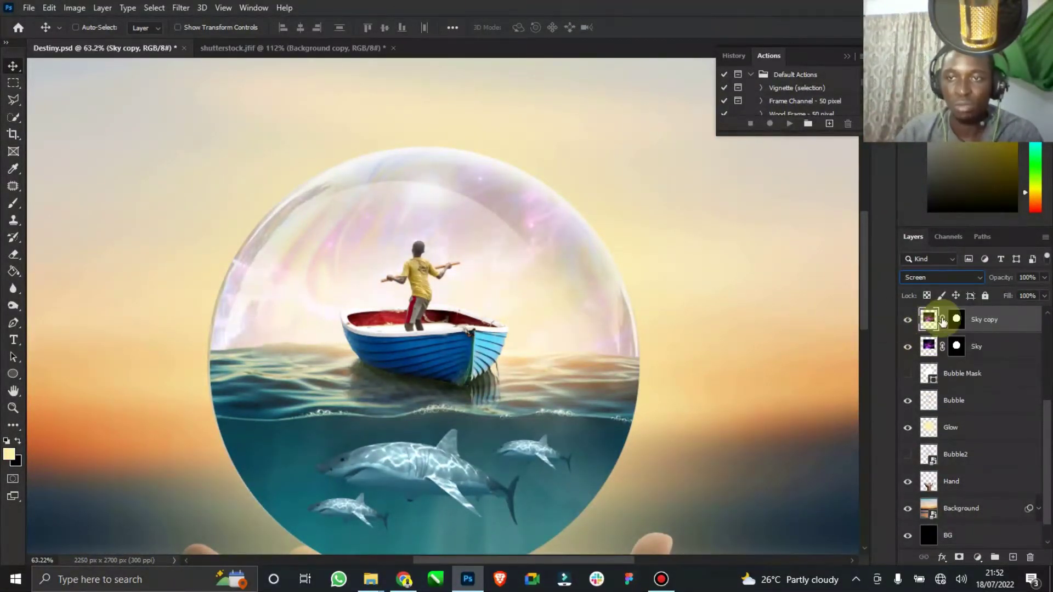
scroll(955, 343, "up", 2)
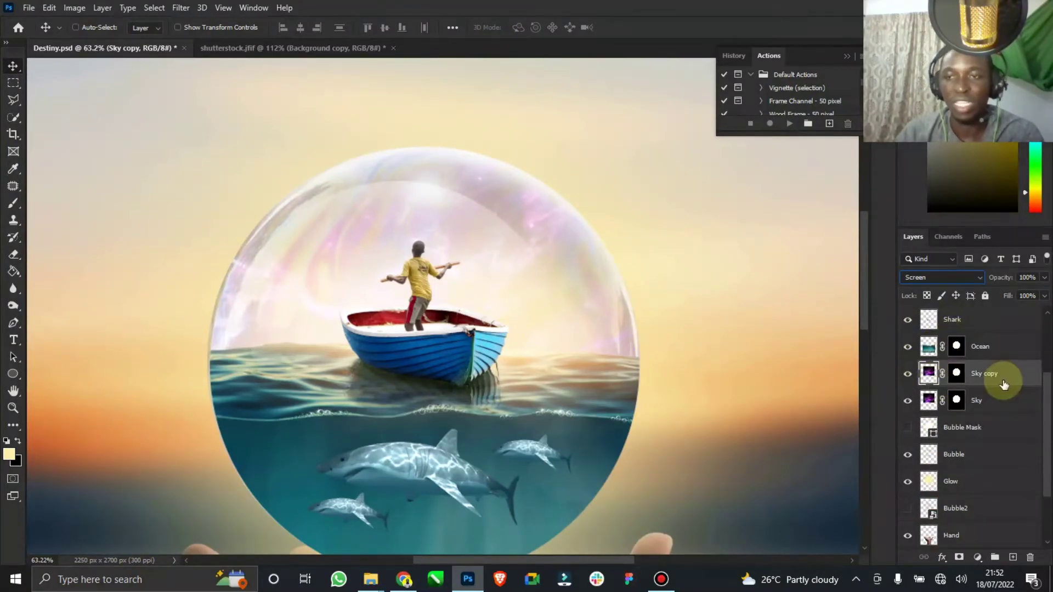
scroll(1004, 378, "up", 2)
scroll(1002, 380, "down", 1)
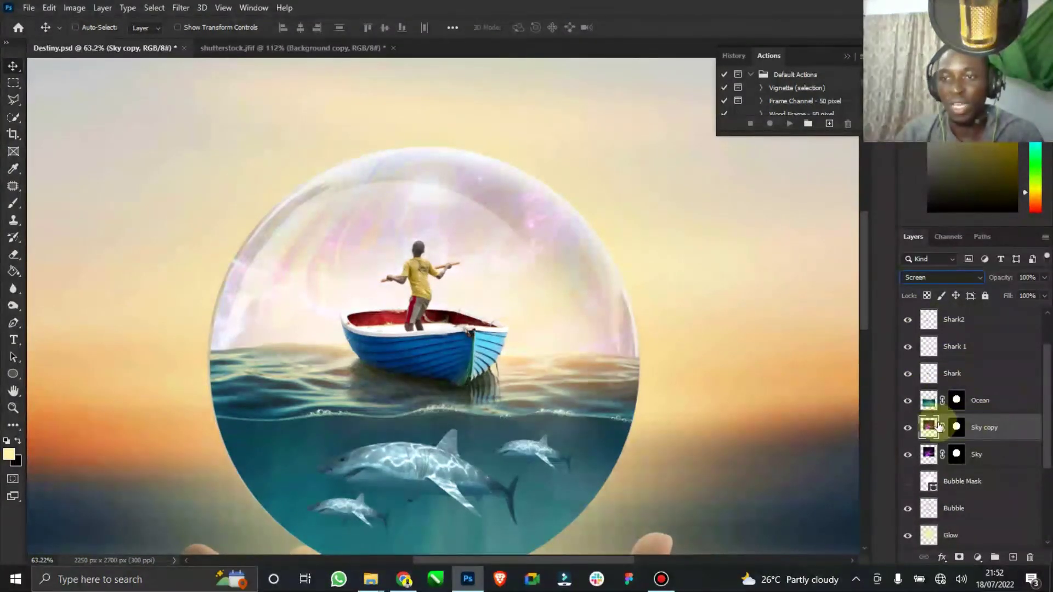
left_click_drag(927, 429, 987, 316)
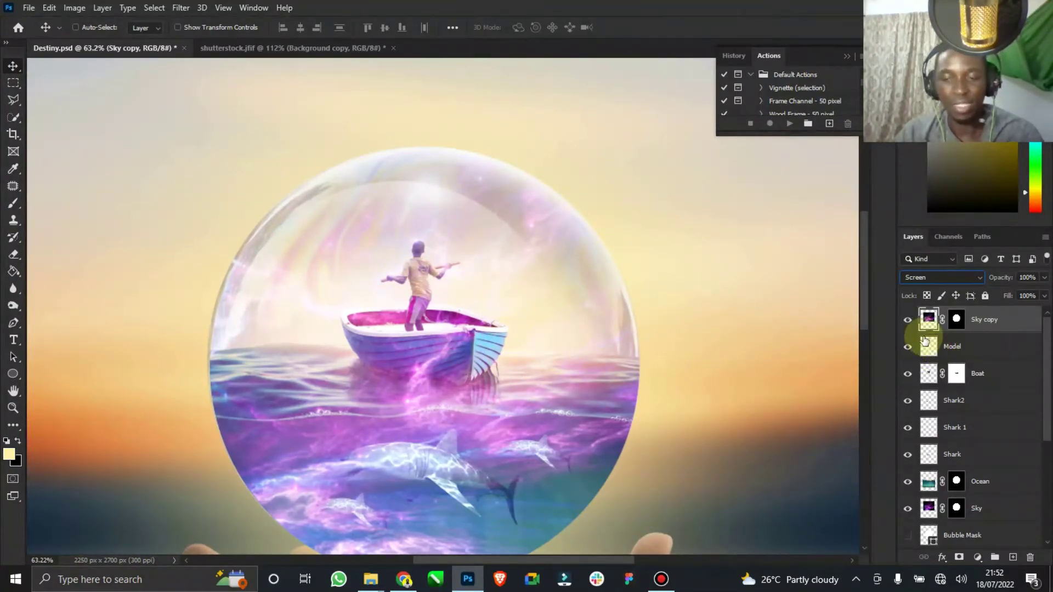
- Delete the Sky copy layer at the top of the stack
right_click(997, 323)
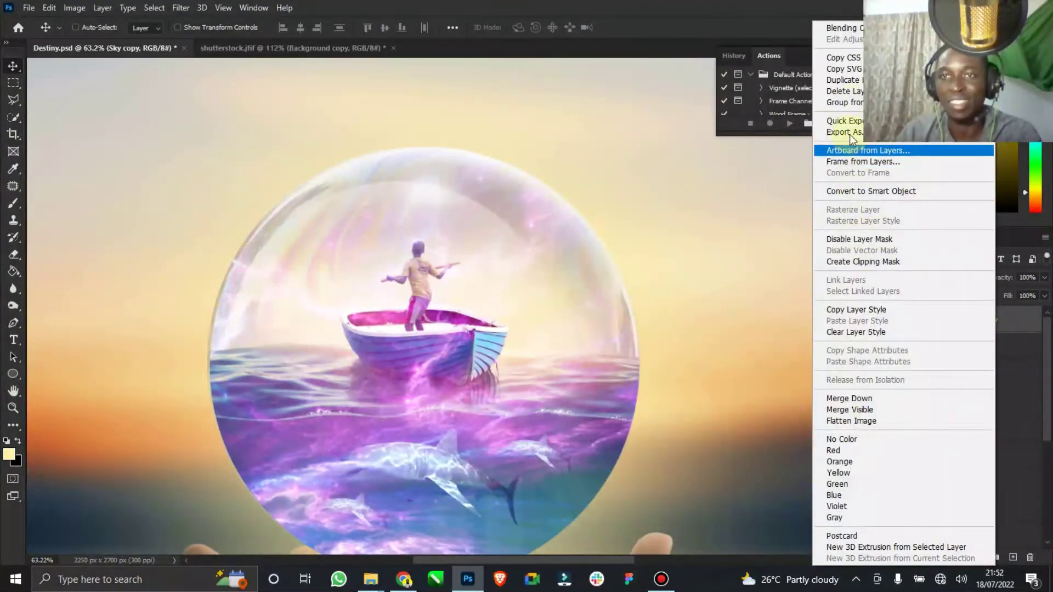
left_click(845, 91)
left_click(466, 220)
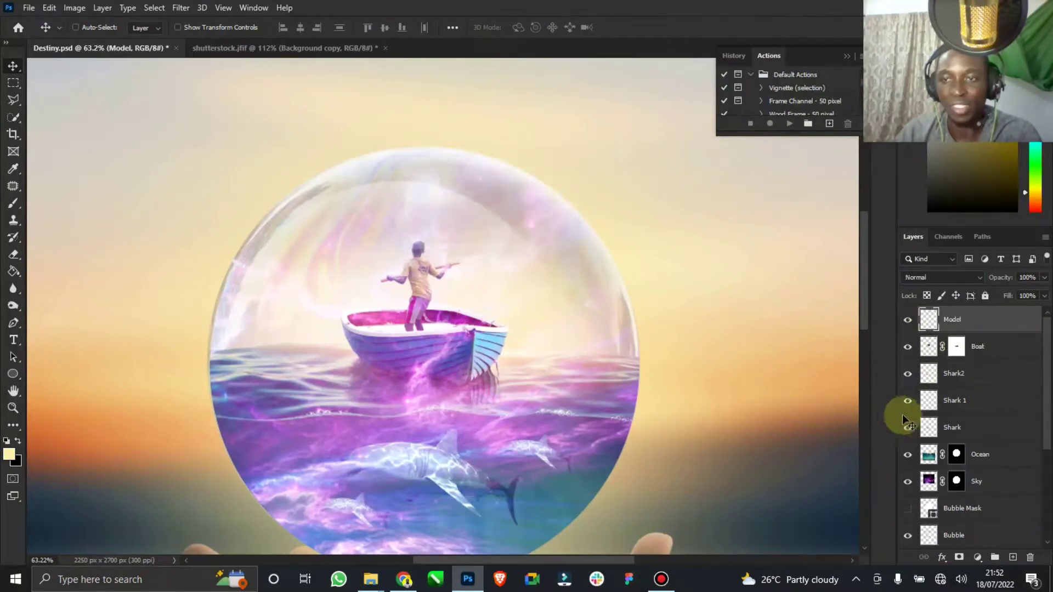
- Compare the Normal and Screen blend modes on the original Sky layer and keep Screen
scroll(929, 406, "down", 3)
left_click(929, 378)
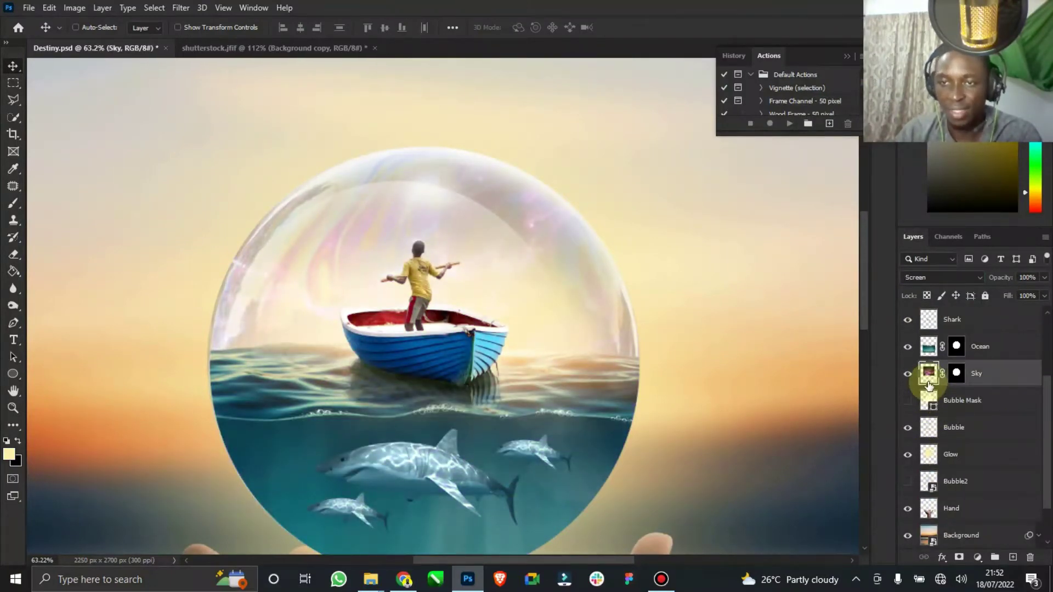
left_click(954, 281)
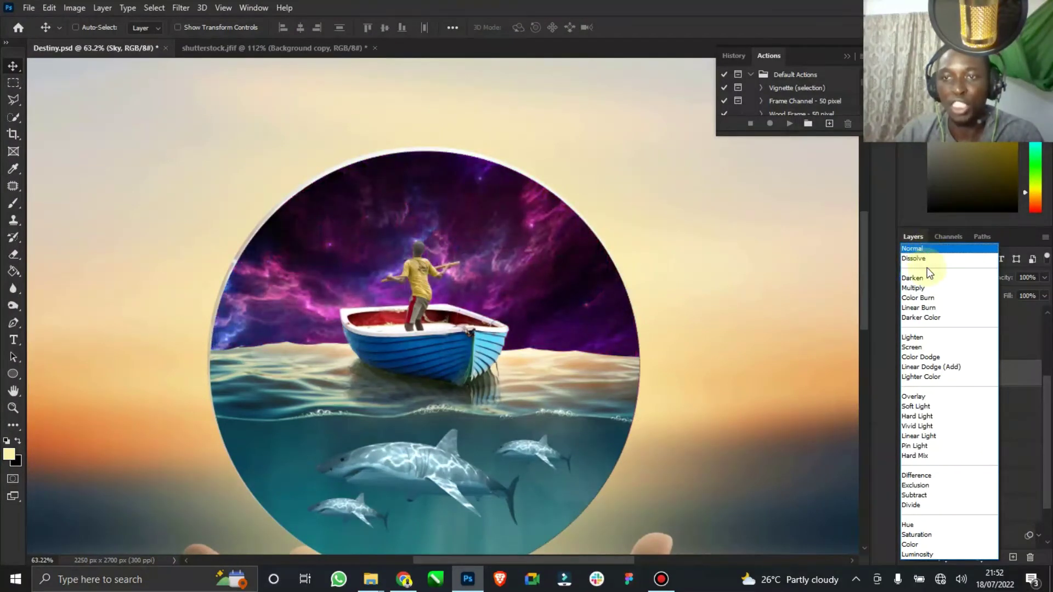
left_click(926, 347)
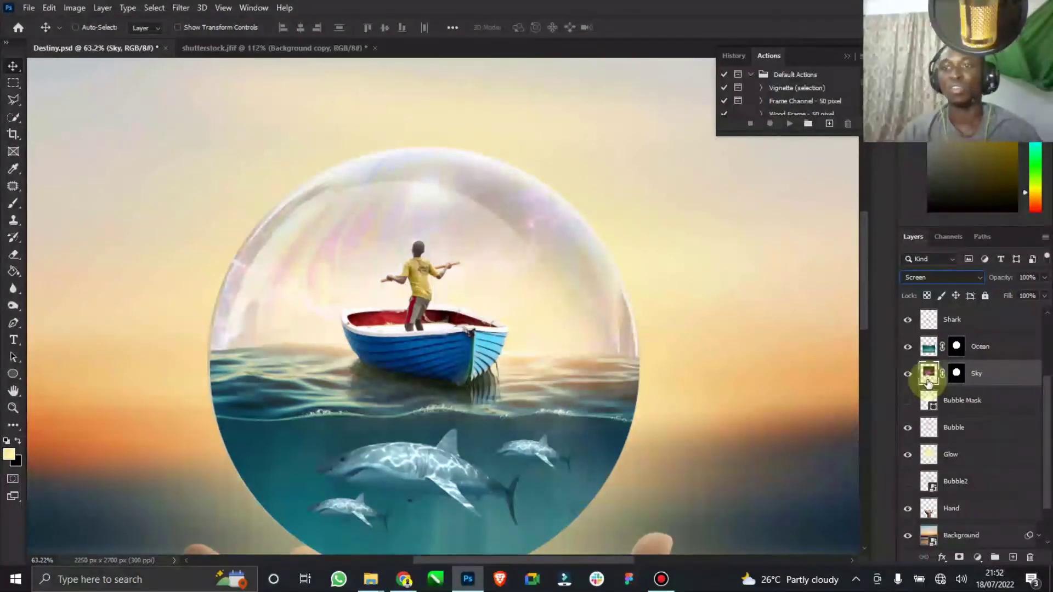
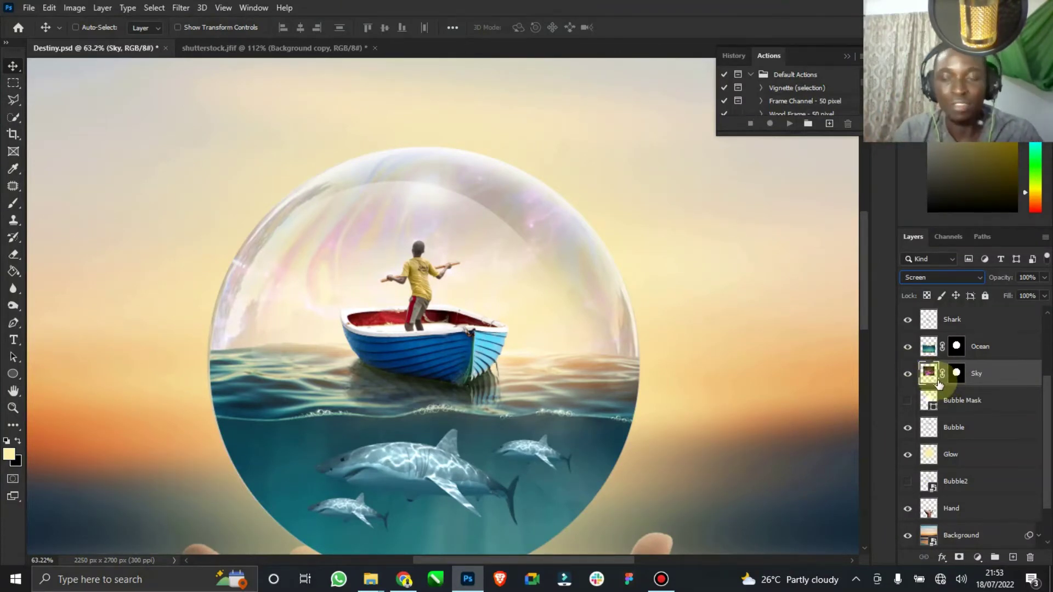
- Duplicate the Screen-blended Sky layer and place the copy above Model at the top of the layer stack
key("ctrl+j")
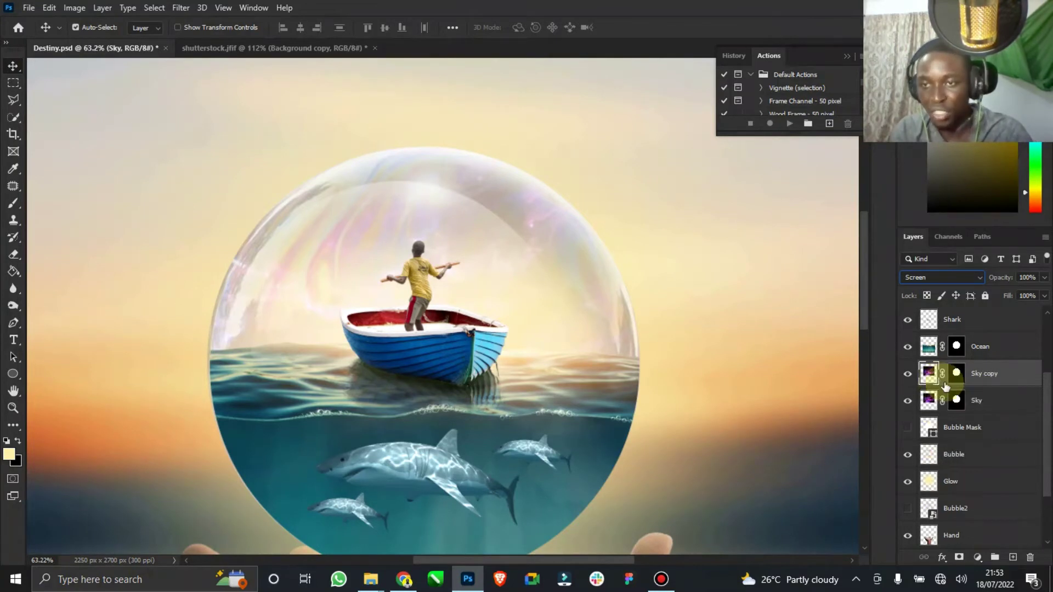
left_click_drag(1002, 378, 989, 315)
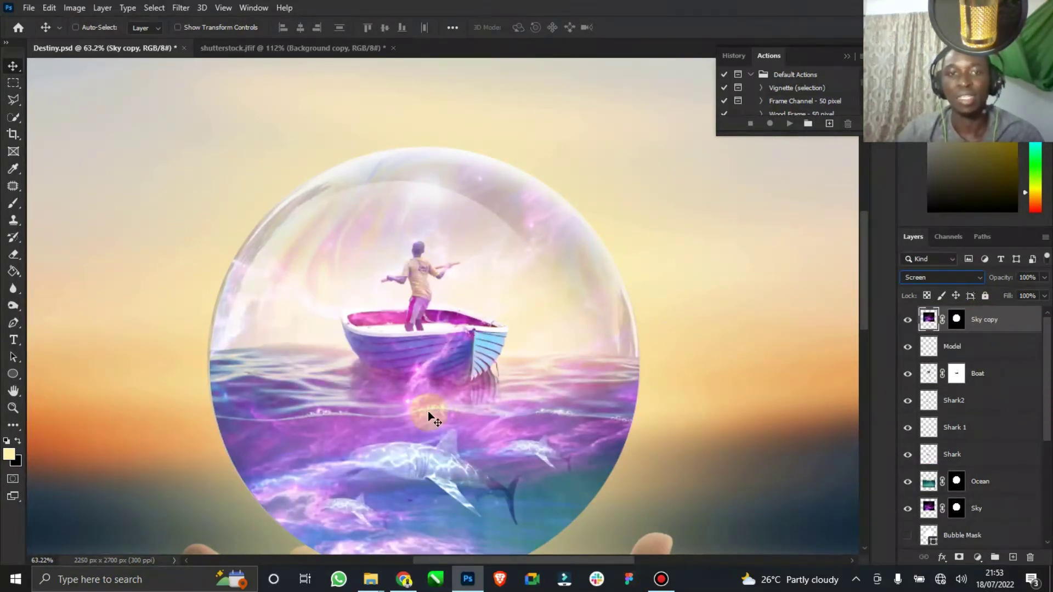
left_click_drag(864, 269, 864, 288)
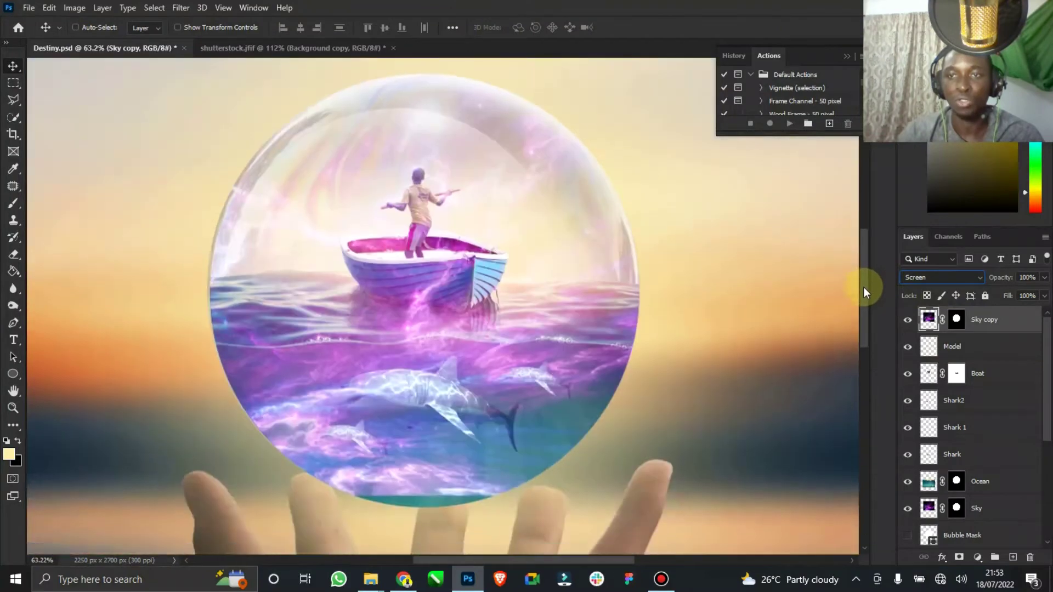
- Paint black on the Sky copy layer mask with a smaller soft brush to remove the galaxy from the underwater area and sharks
left_click(954, 328)
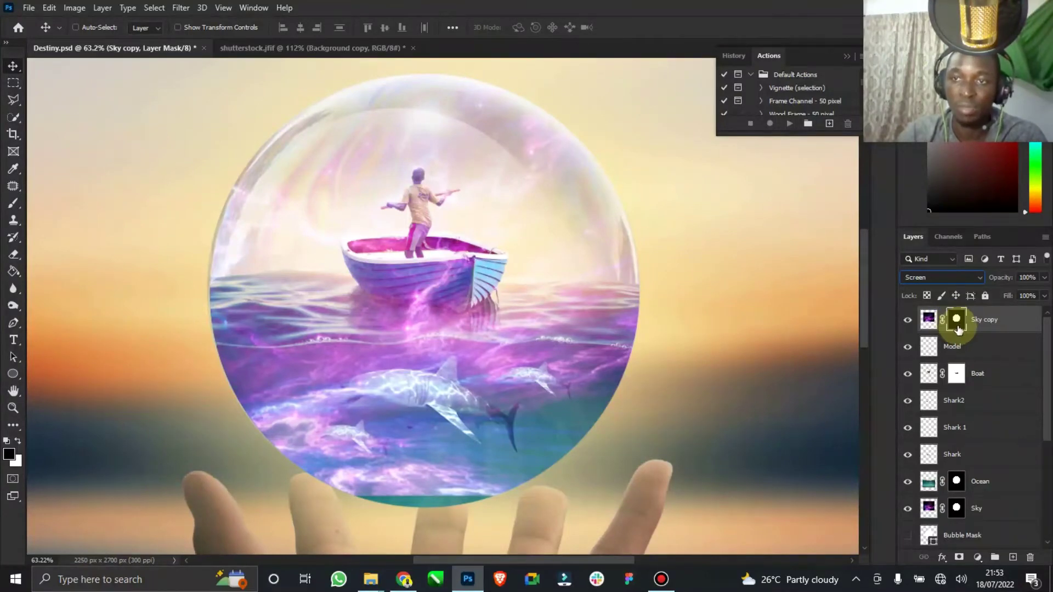
left_click(13, 203)
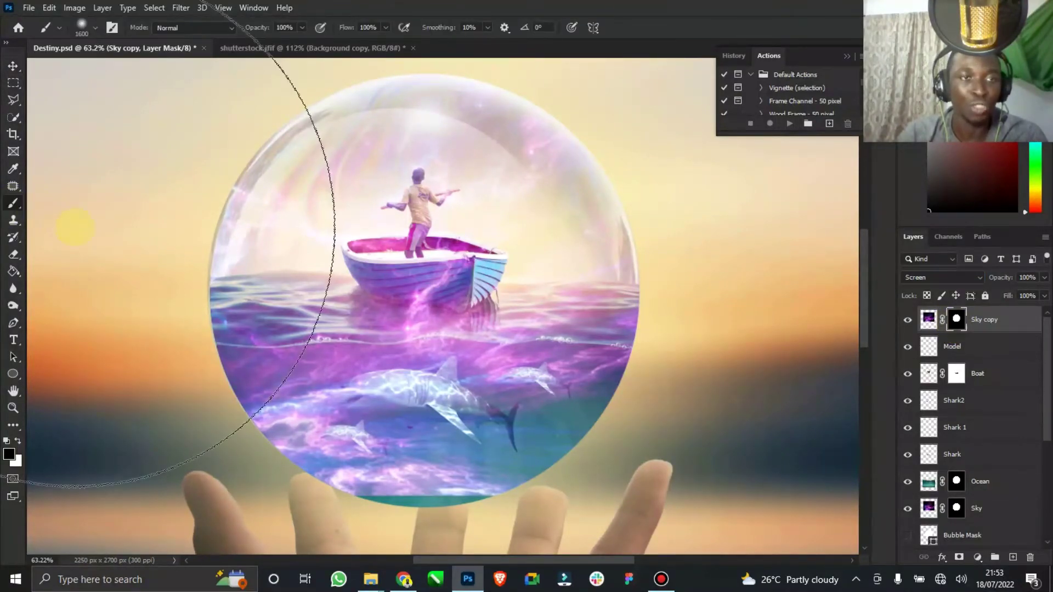
key("bracketleft")
key("bracketleft")
key("bracketleft")
key("bracketleft")
key("bracketleft")
key("bracketleft")
key("bracketleft")
key("bracketleft")
key("bracketleft")
key("bracketleft")
key("bracketleft")
key("bracketleft")
key("bracketleft")
key("bracketleft")
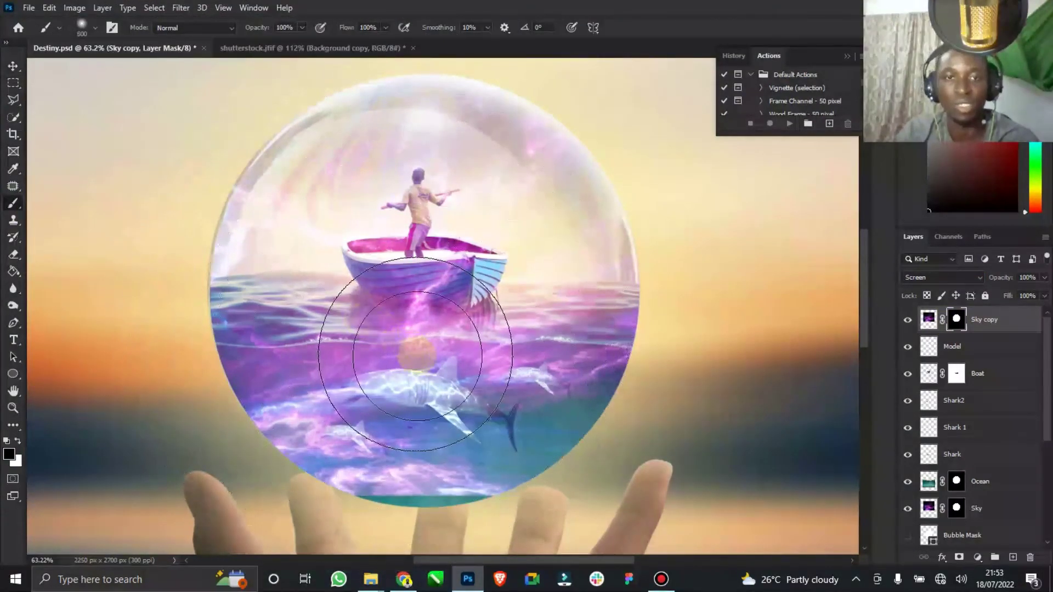
mouse_move(357, 437)
left_mouse_down()
mouse_move(273, 477)
mouse_move(616, 400)
mouse_move(446, 423)
mouse_move(593, 419)
mouse_move(247, 409)
mouse_move(627, 400)
mouse_move(378, 391)
mouse_move(588, 391)
mouse_move(609, 376)
mouse_move(290, 372)
mouse_move(565, 378)
mouse_move(277, 404)
mouse_move(411, 446)
mouse_move(576, 435)
mouse_move(656, 394)
left_mouse_up()
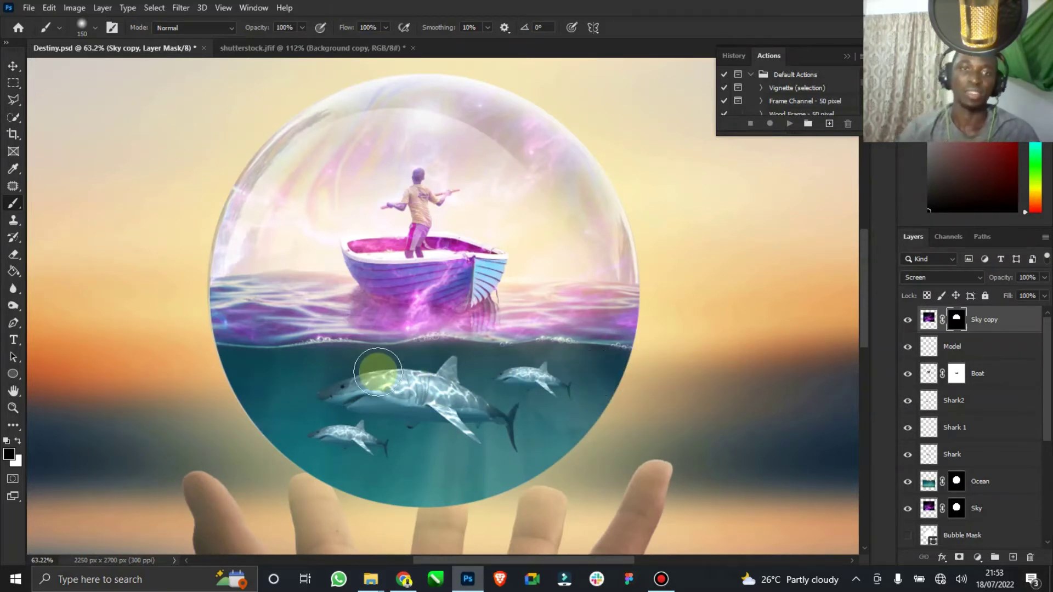
- Mask the galaxy off the water surface and boat hull with a 150-pixel brush, and compare the Sky copy layer hidden and shown
mouse_move(423, 334)
left_mouse_down()
mouse_move(388, 348)
mouse_move(560, 329)
mouse_move(651, 306)
mouse_move(568, 318)
left_mouse_up()
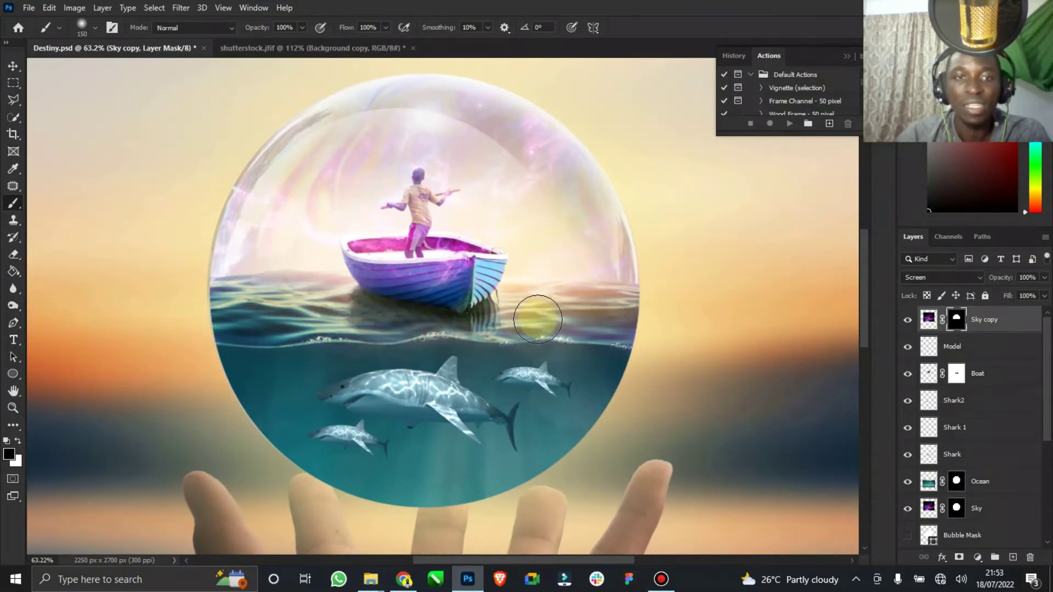
mouse_move(517, 298)
left_mouse_down()
mouse_move(408, 279)
mouse_move(334, 283)
mouse_move(430, 298)
left_mouse_up()
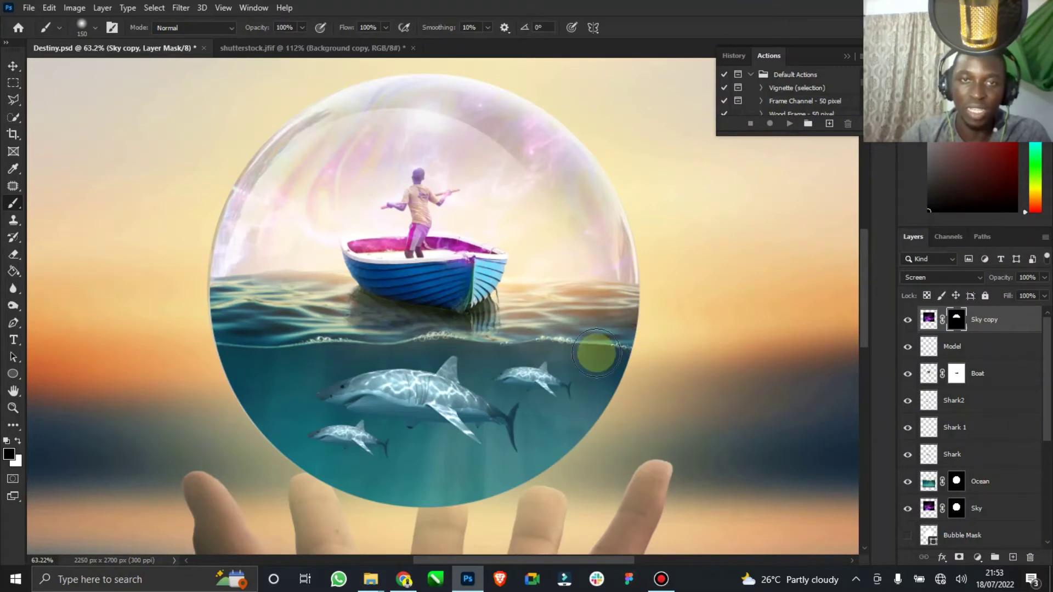
left_click(13, 65)
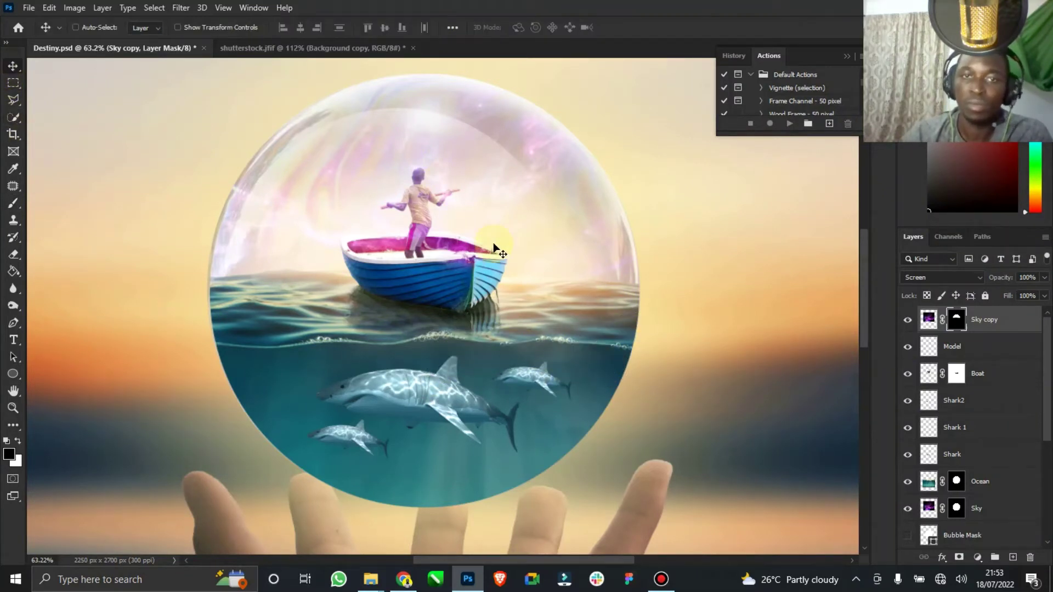
left_click(907, 322)
left_click(907, 324)
left_click(907, 324)
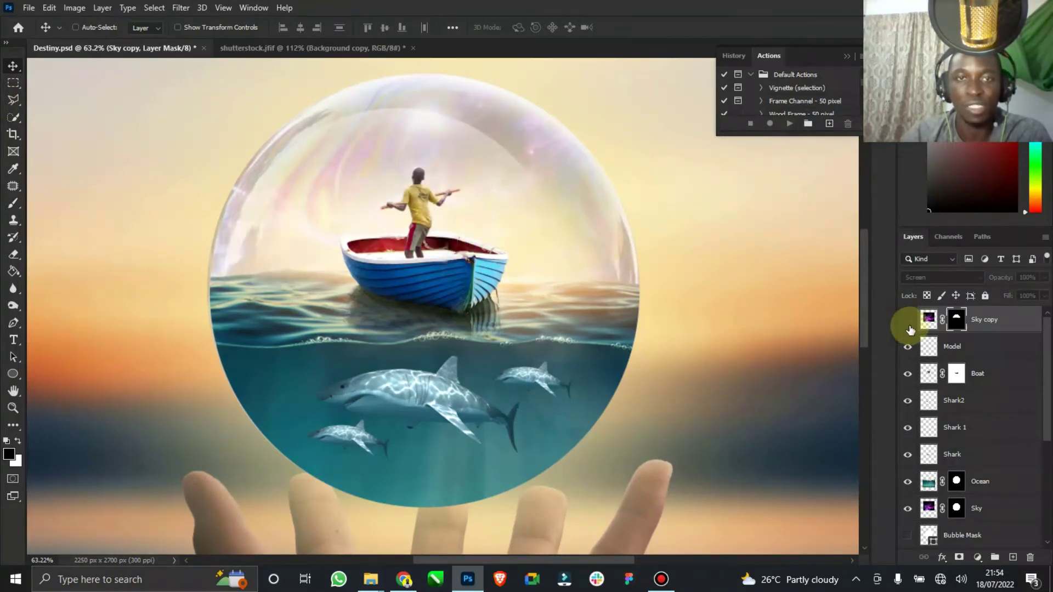
left_click(912, 325)
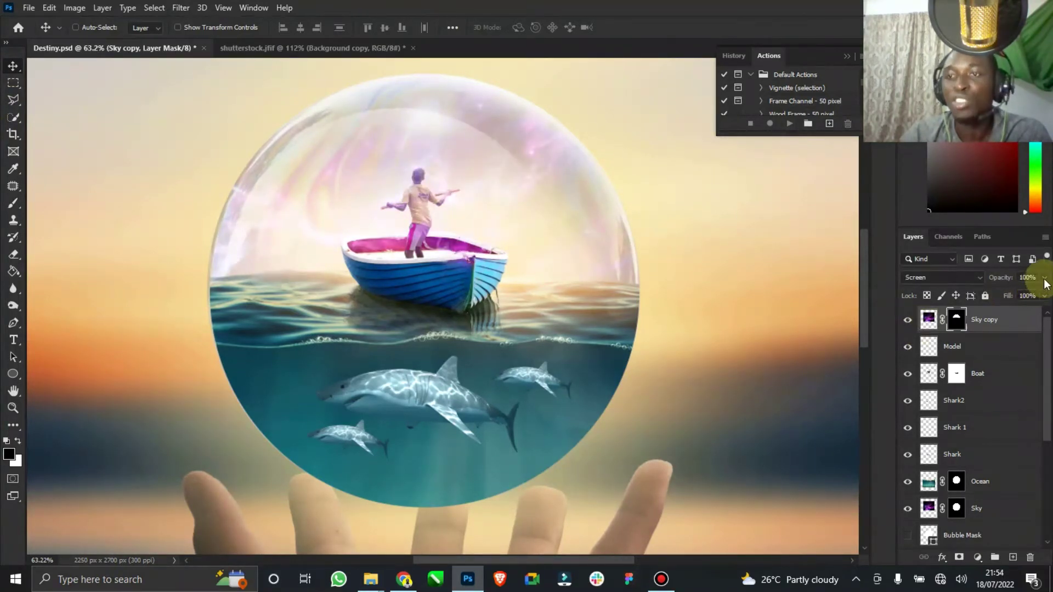
- Lower the Sky copy layer to 48% opacity and 67% fill, comparing the image with and without it
left_click(928, 320)
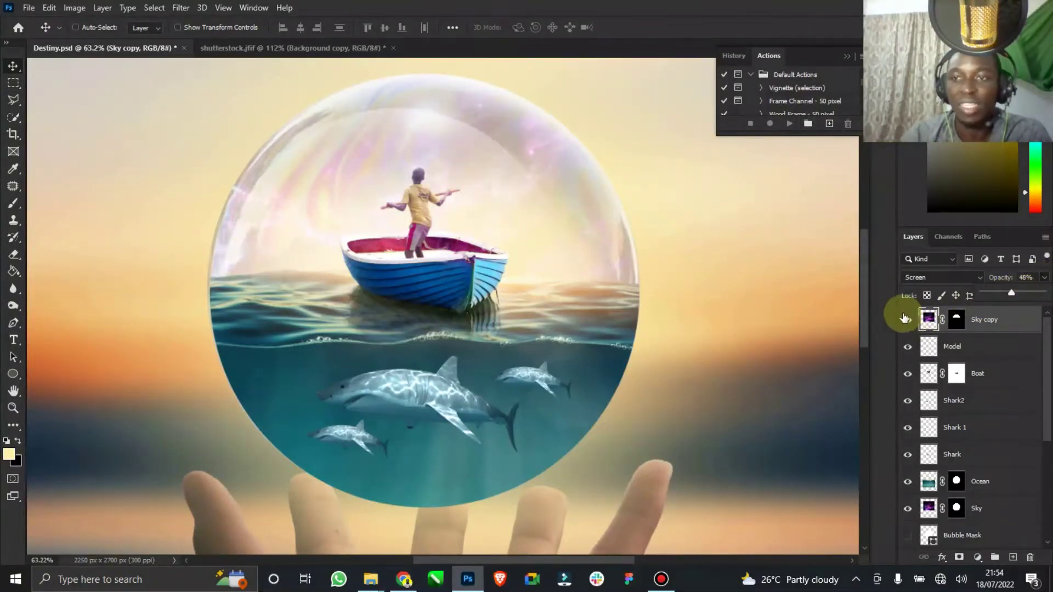
left_click(906, 322)
left_click(906, 322)
left_click(1045, 296)
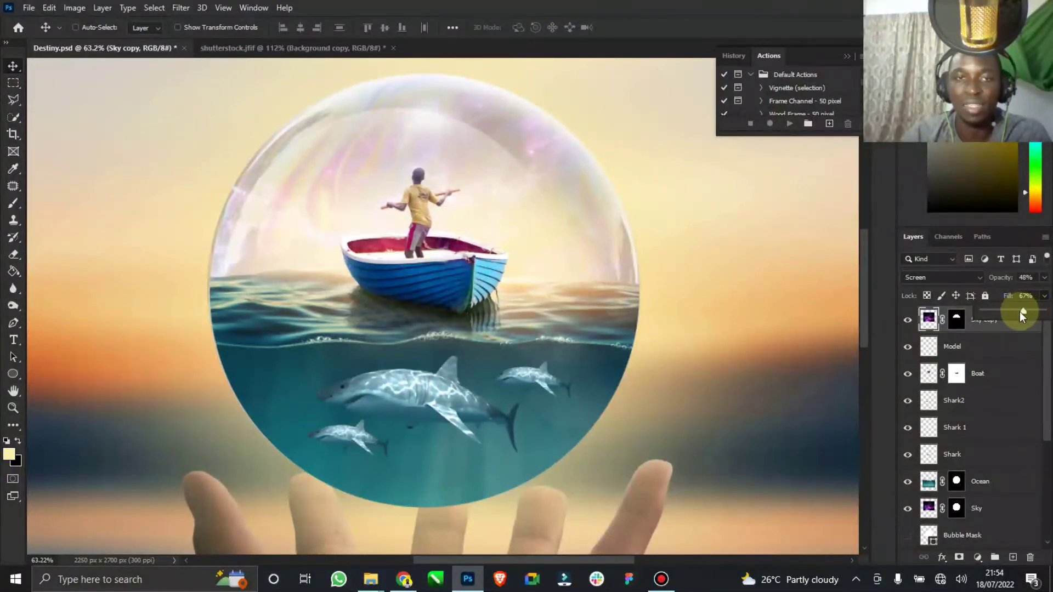
left_click(908, 322)
left_click(908, 323)
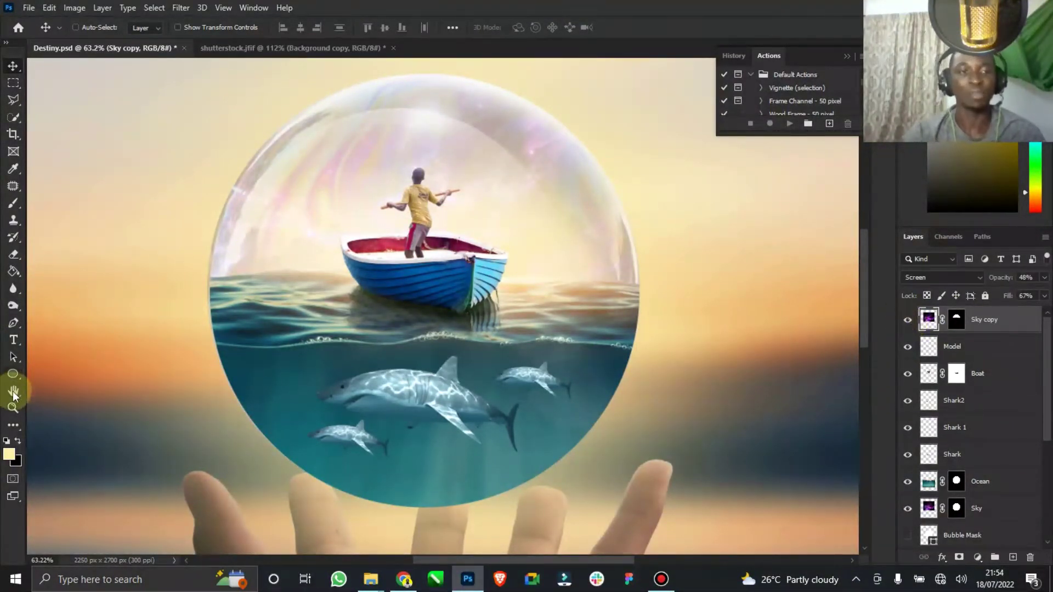
- Examine the fisherman up close and the whole composite to judge how the sky overlay blends
left_click(13, 407)
left_click_drag(391, 181, 463, 222)
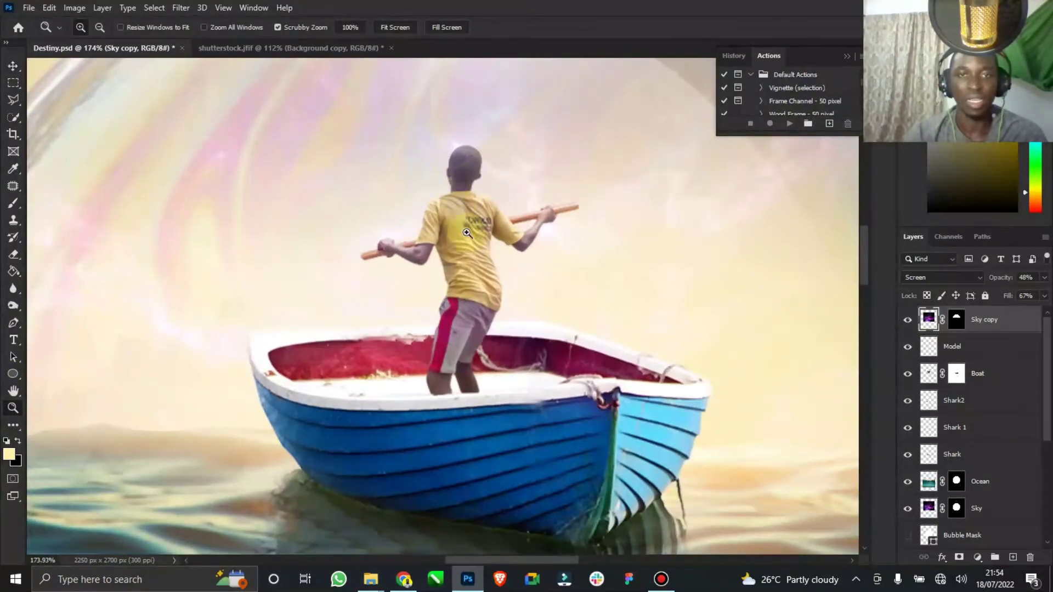
double_click(13, 390)
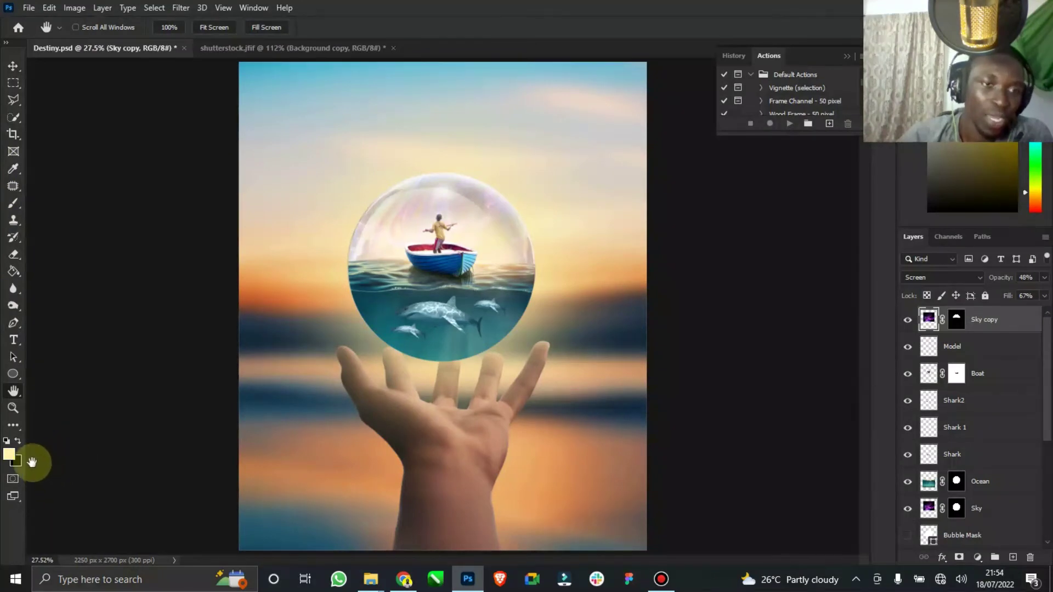
left_click(13, 408)
left_click_drag(441, 232, 352, 302)
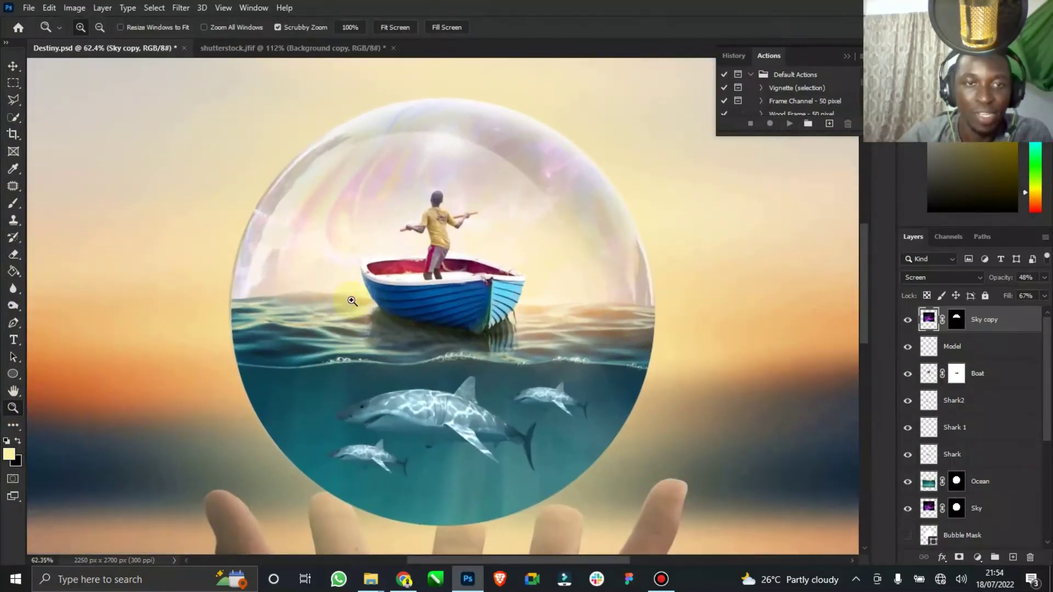
left_click(13, 66)
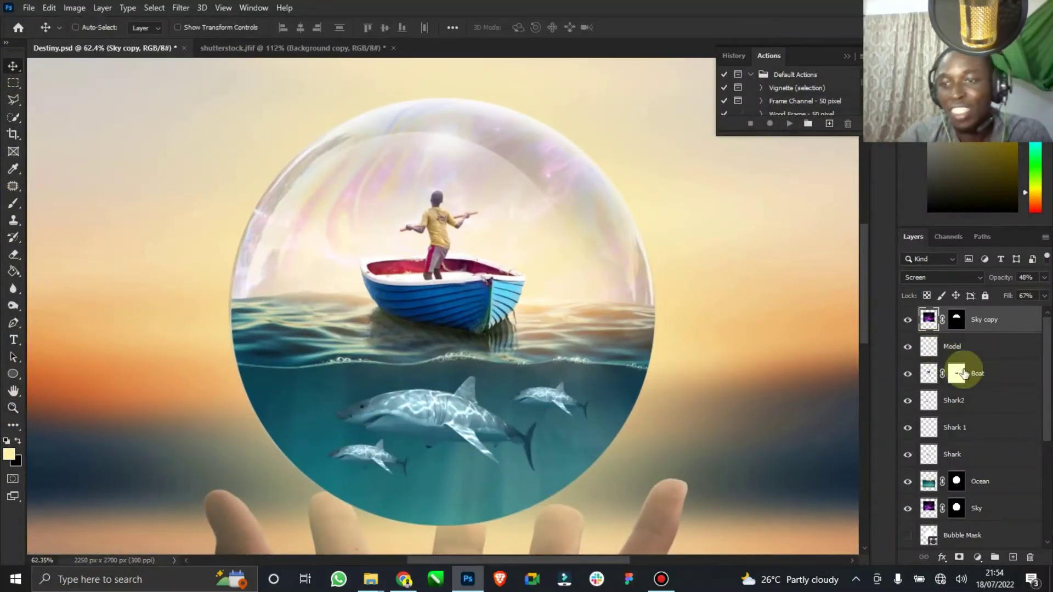
- Rename the Sky copy layer as Sky 1
left_click(929, 490)
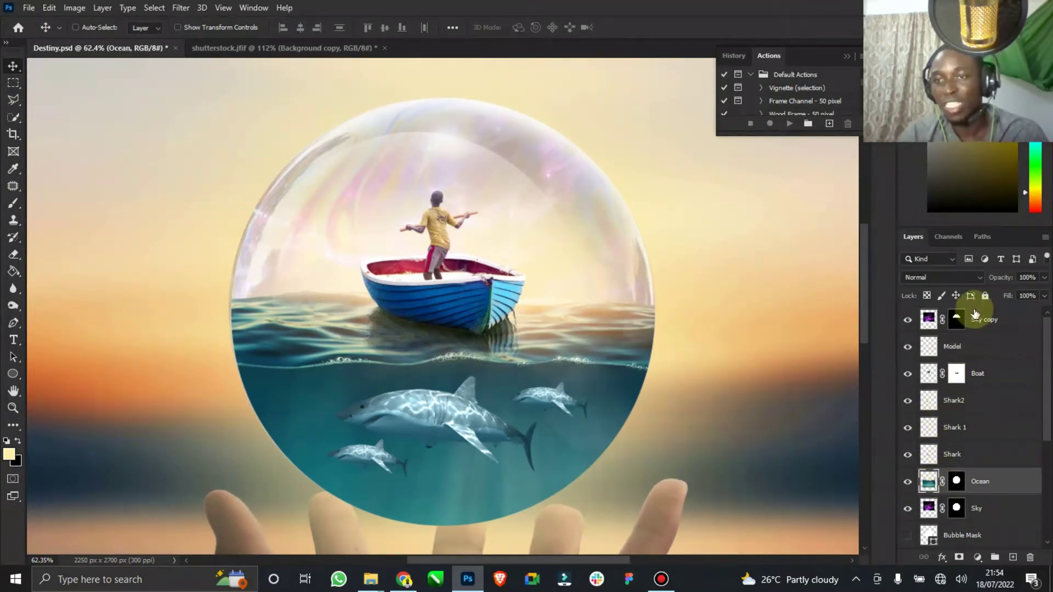
double_click(994, 319)
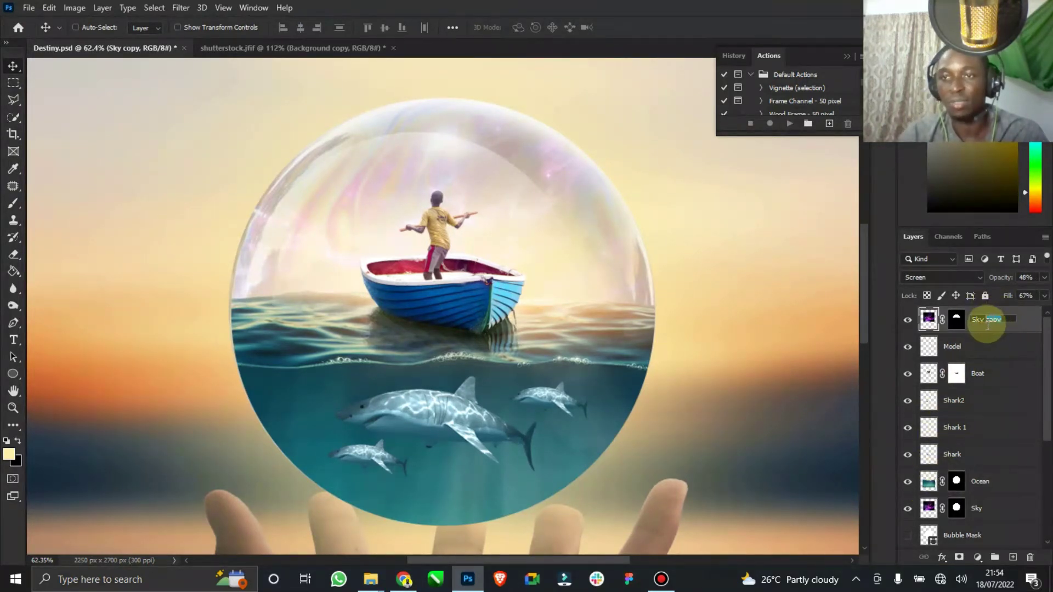
type("1")
key("Return")
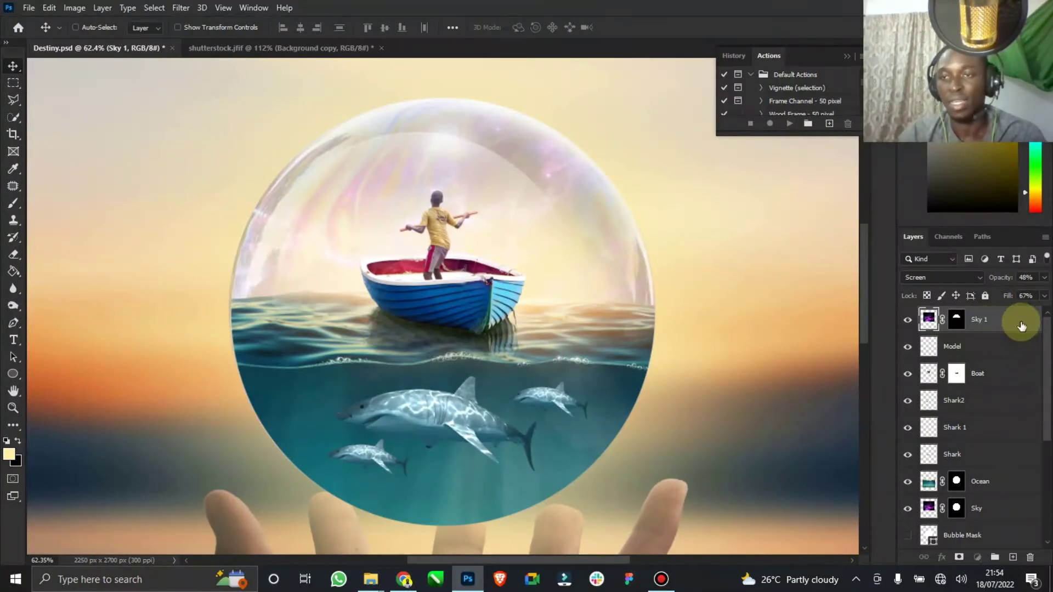
- Keep the Ocean layer in Normal blend mode, duplicate it and hide the copy
scroll(982, 351, "down", 3)
left_click(968, 405)
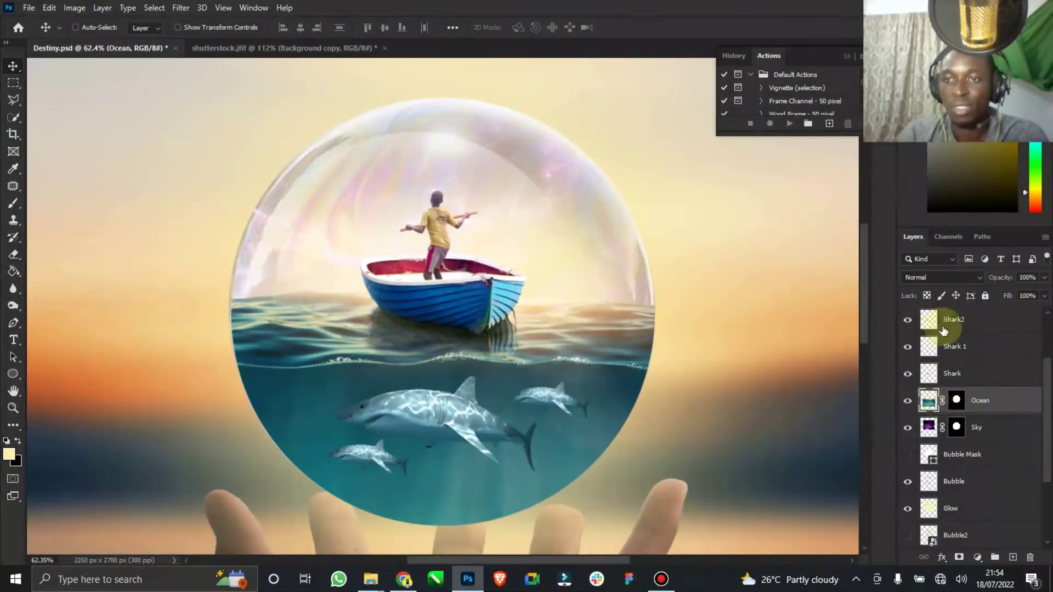
left_click(947, 281)
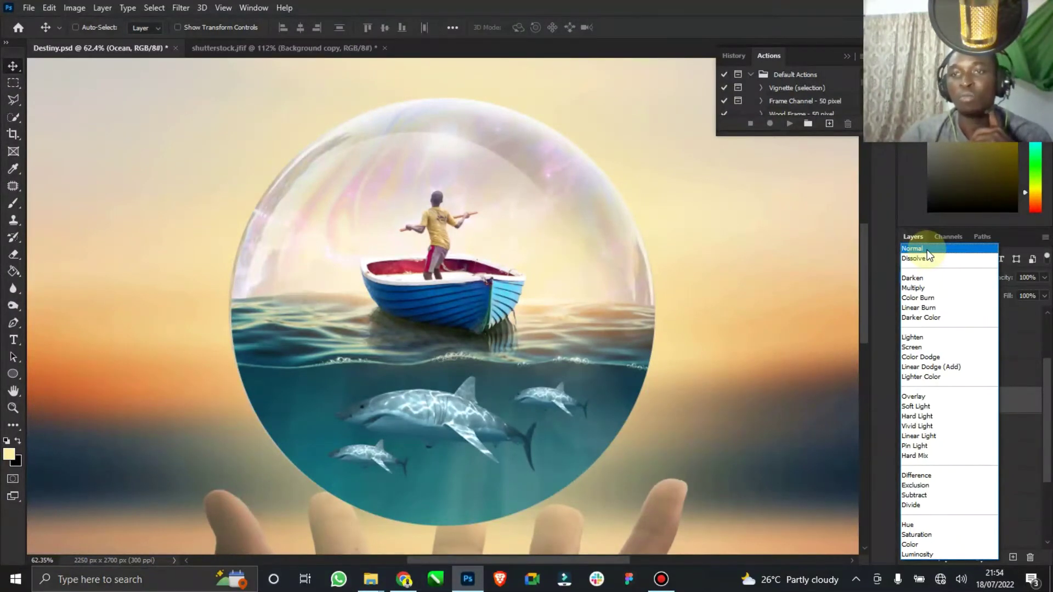
left_click(927, 249)
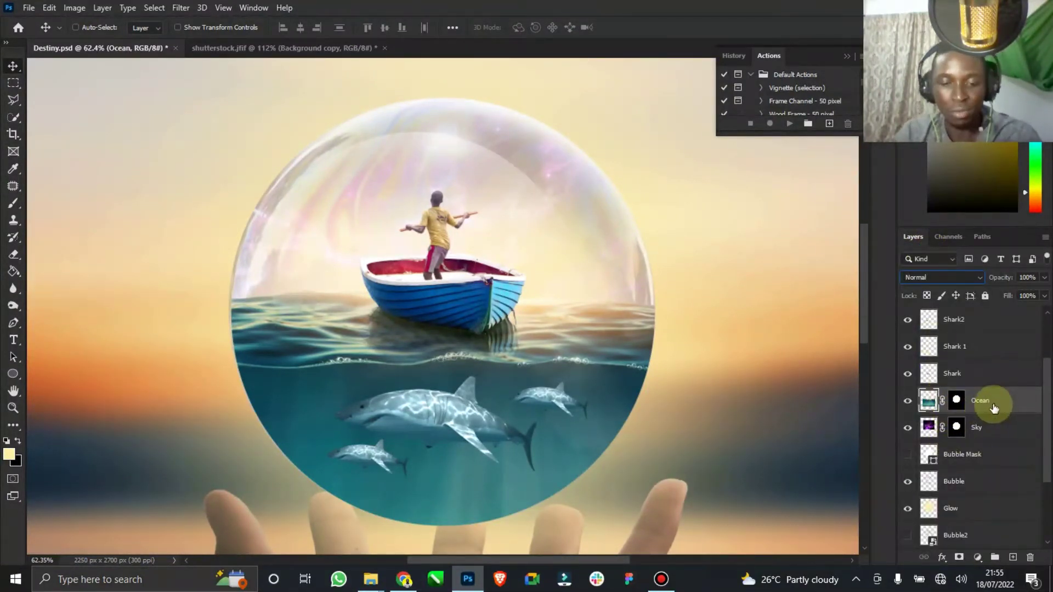
key("ctrl+j")
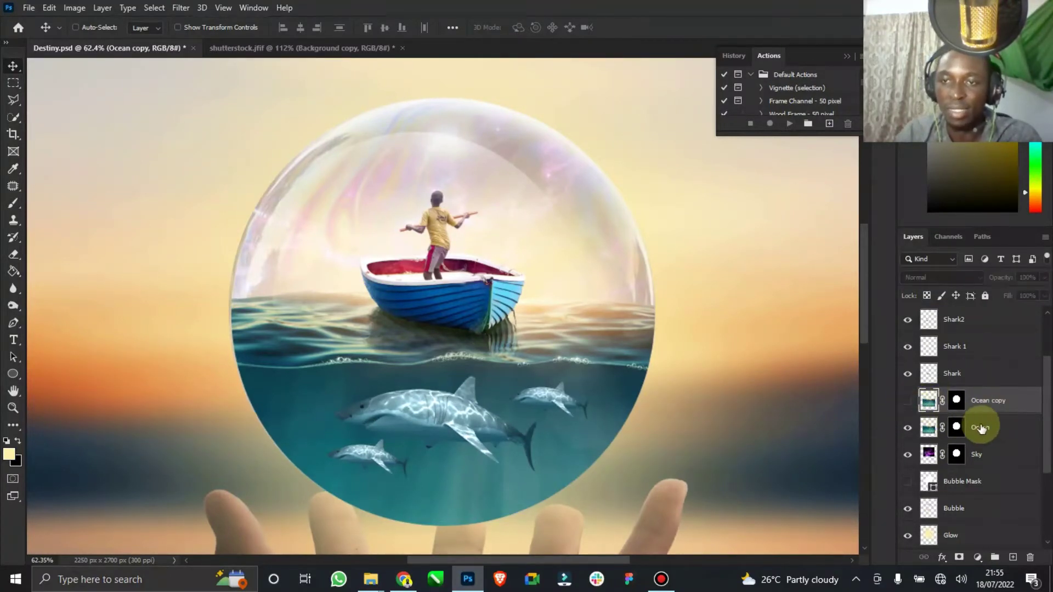
- Paint black on the original Ocean layer's mask with an enlarged soft brush at 43% opacity to fade the underwater area
left_click(985, 429)
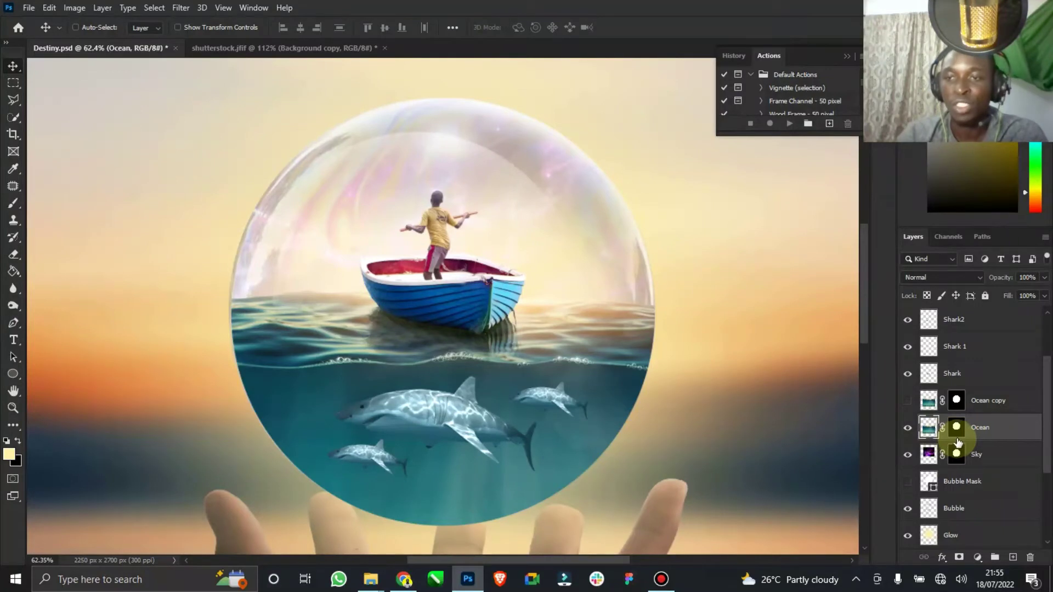
left_click(956, 429)
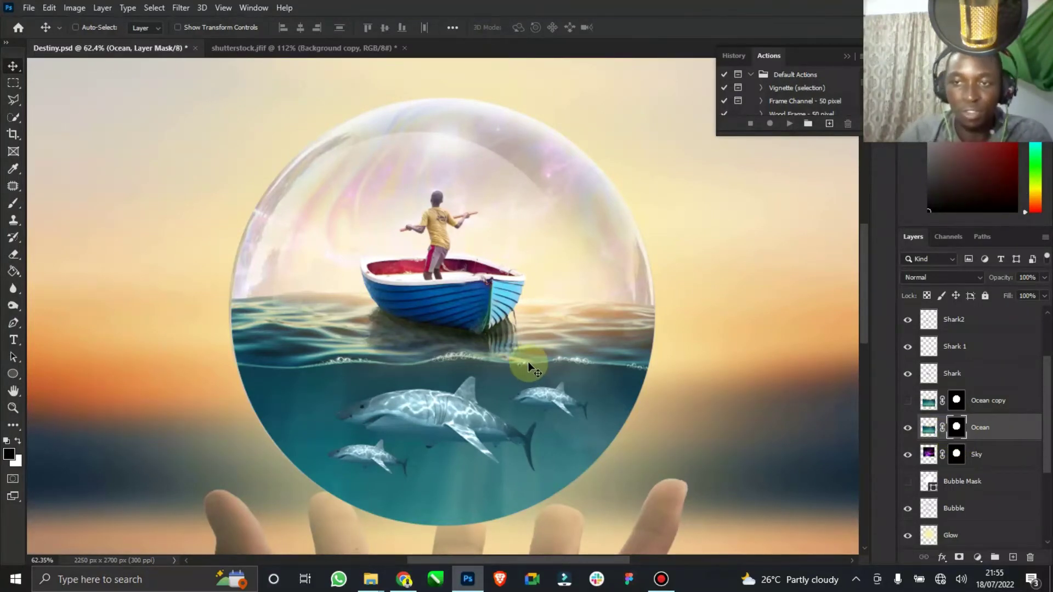
left_click(13, 203)
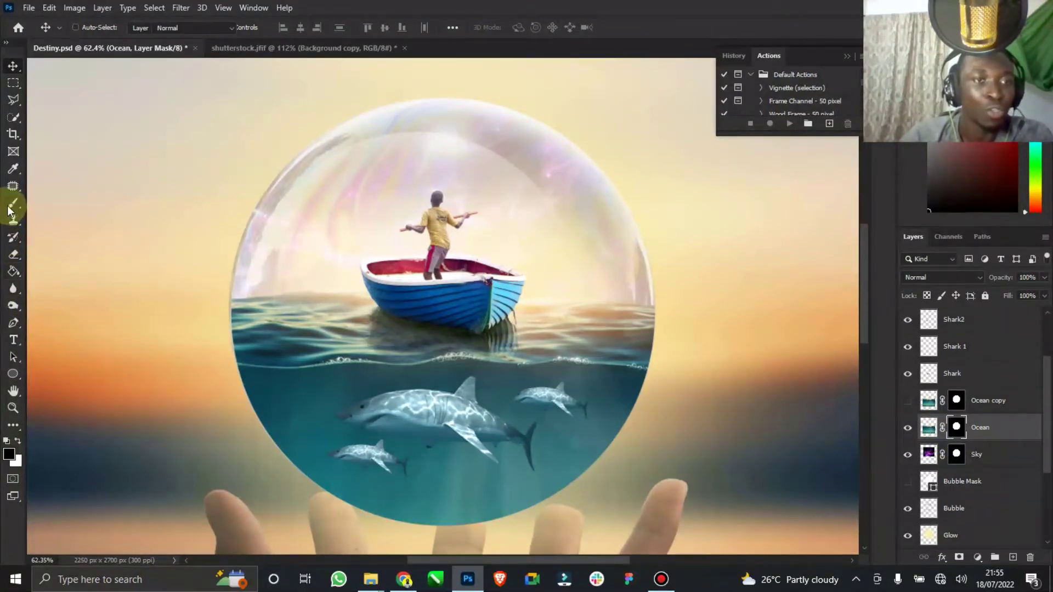
scroll(266, 343, "down", 2)
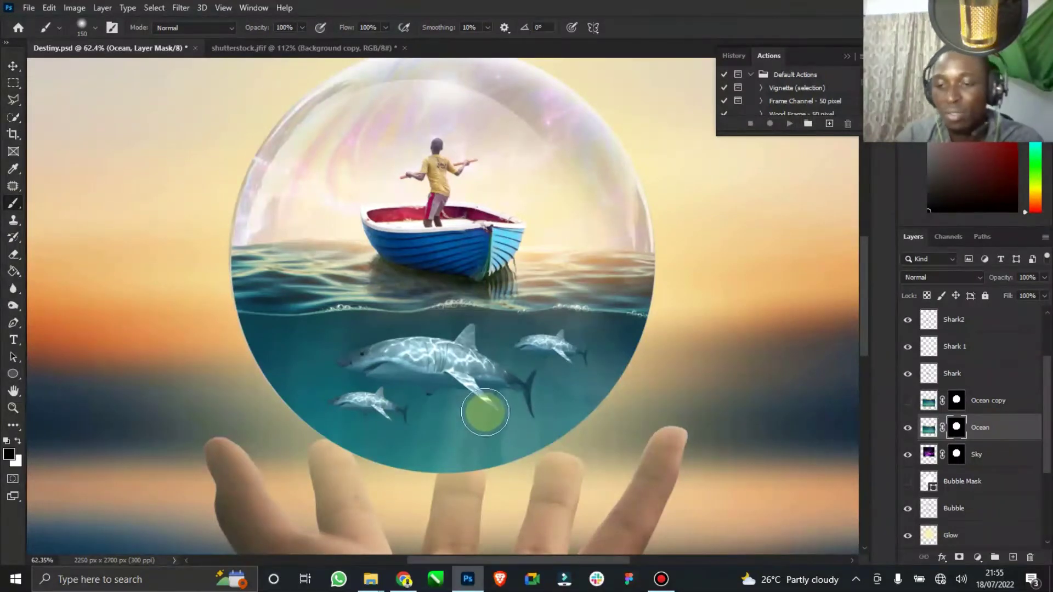
key("bracketright")
key("bracketright")
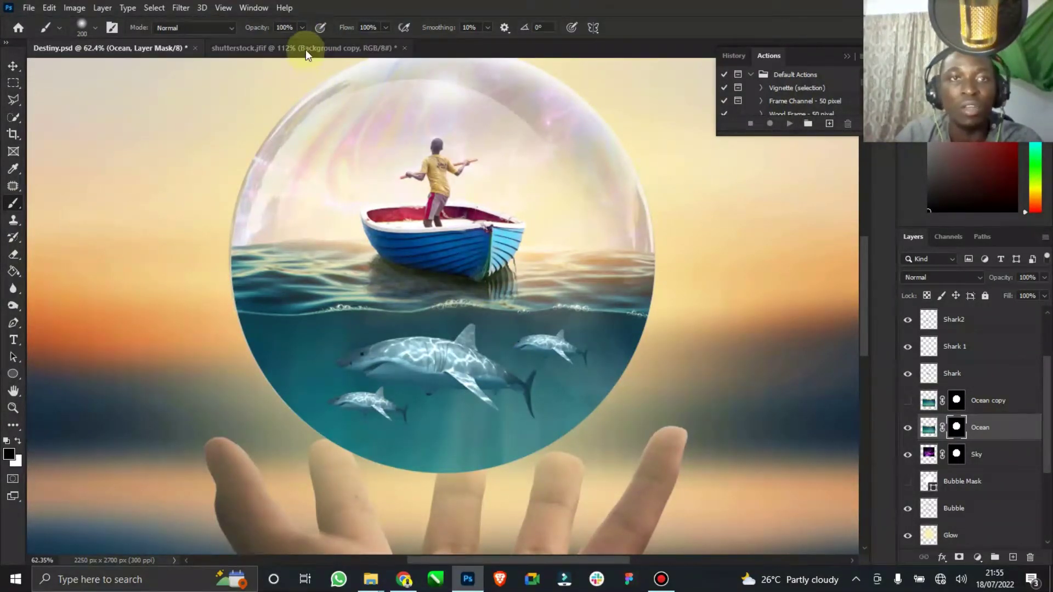
left_click_drag(268, 44, 269, 43)
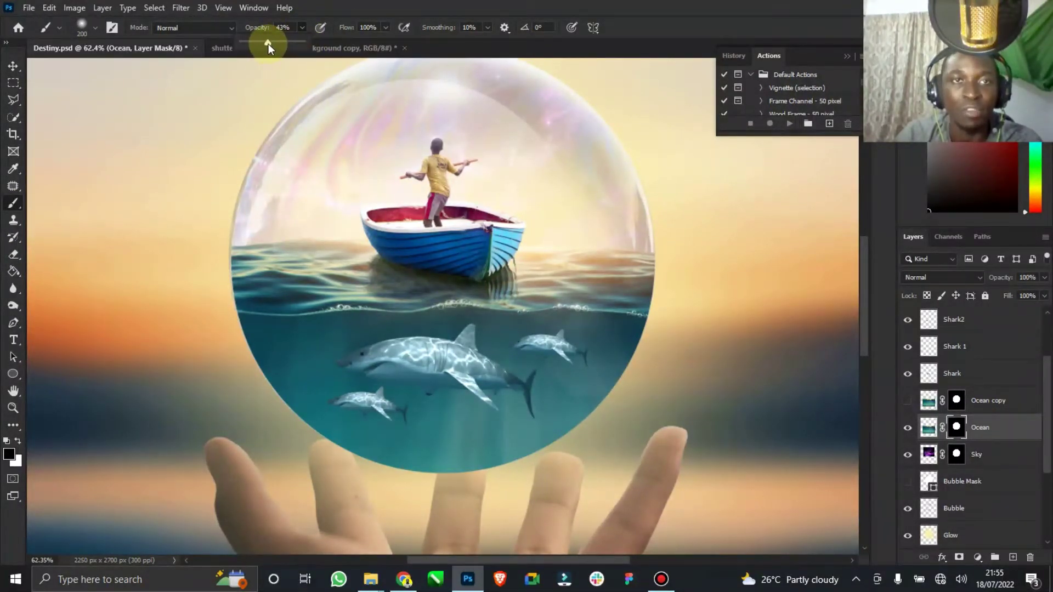
mouse_move(506, 411)
left_mouse_down()
mouse_move(258, 430)
mouse_move(505, 438)
mouse_move(561, 407)
mouse_move(187, 407)
mouse_move(657, 395)
mouse_move(554, 421)
mouse_move(341, 392)
mouse_move(220, 405)
mouse_move(258, 407)
mouse_move(335, 381)
mouse_move(197, 404)
mouse_move(279, 425)
mouse_move(503, 426)
mouse_move(603, 405)
mouse_move(384, 403)
mouse_move(370, 392)
mouse_move(355, 415)
mouse_move(284, 388)
mouse_move(228, 391)
left_mouse_up()
key("bracketright")
key("bracketright")
left_click(13, 66)
- Show the Ocean copy layer again and rename it as Ocean 1
left_click(918, 429)
left_click(908, 400)
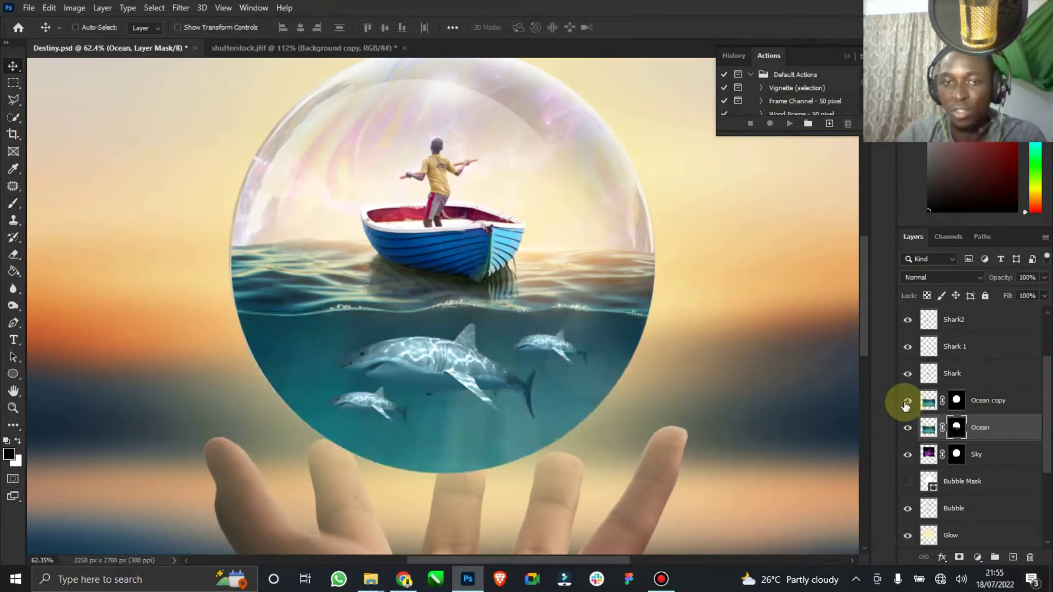
double_click(988, 403)
double_click(998, 403)
type("1")
key("Return")
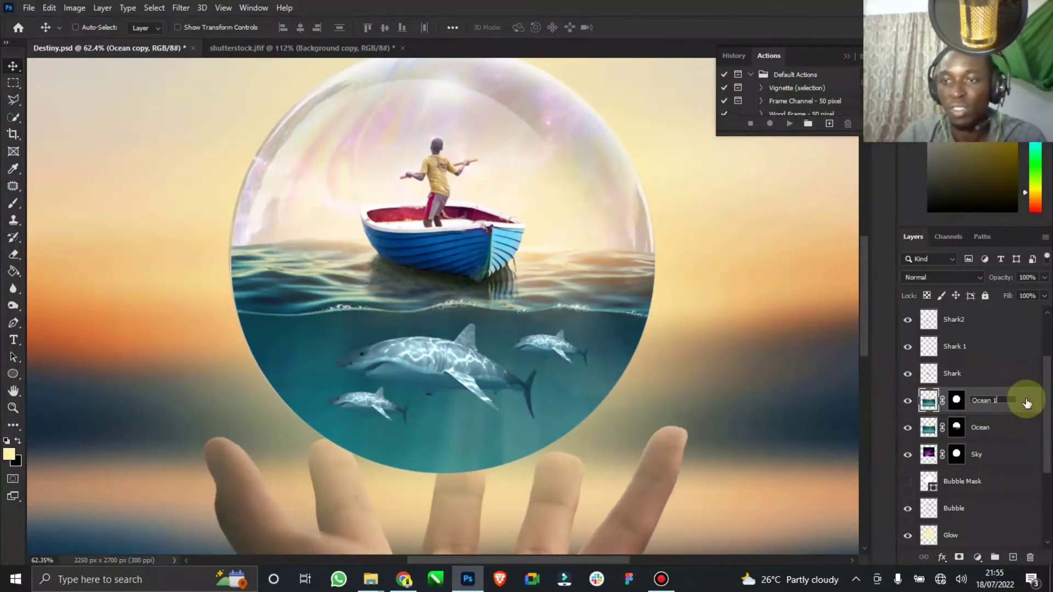
- Set the Ocean 1 layer's blend mode to Color and inspect the whole composite and the sharks up close
left_click(968, 278)
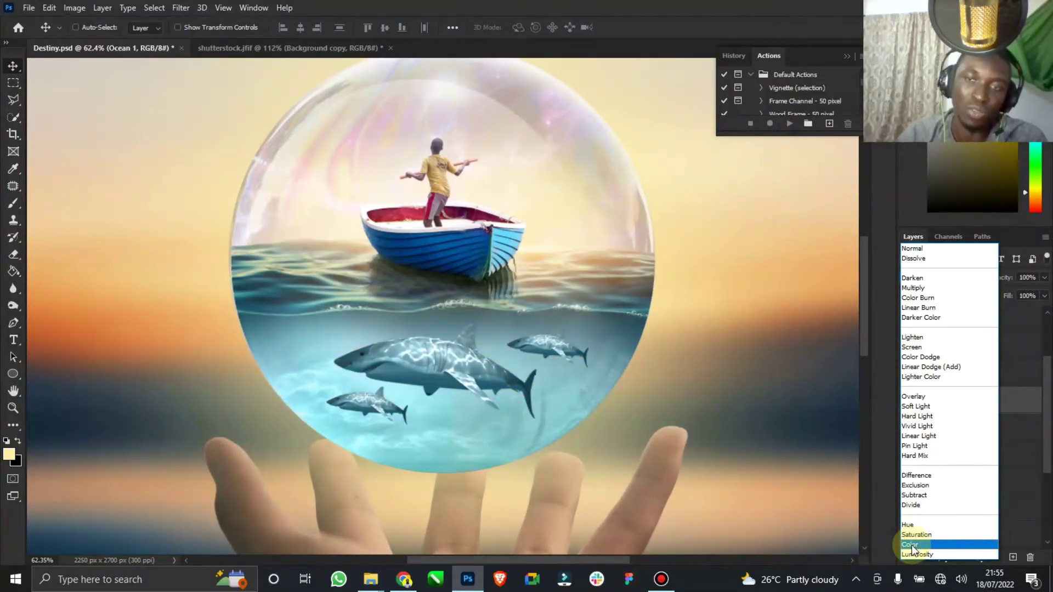
left_click(912, 546)
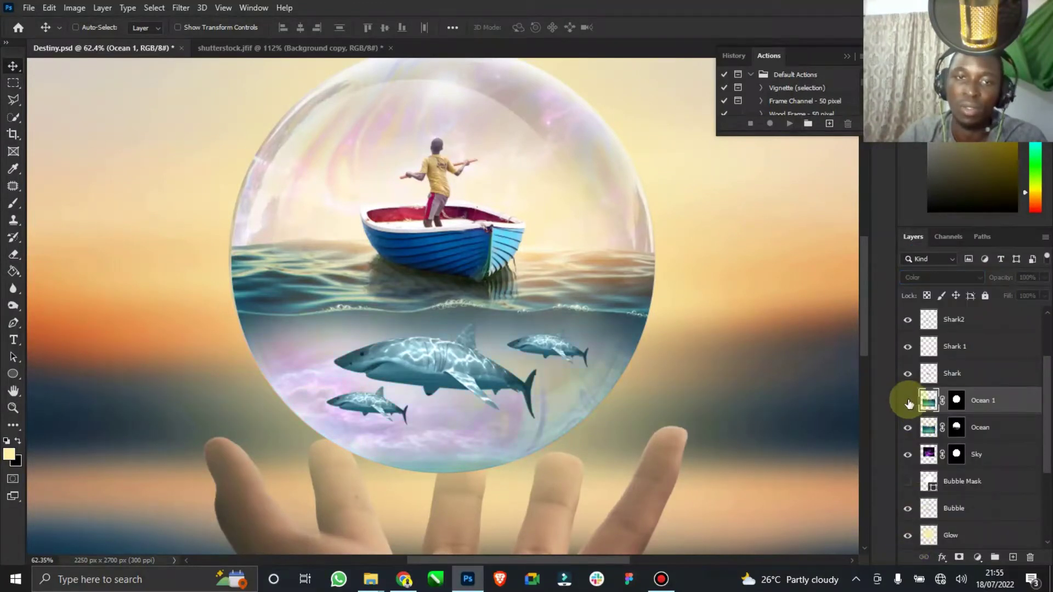
double_click(13, 391)
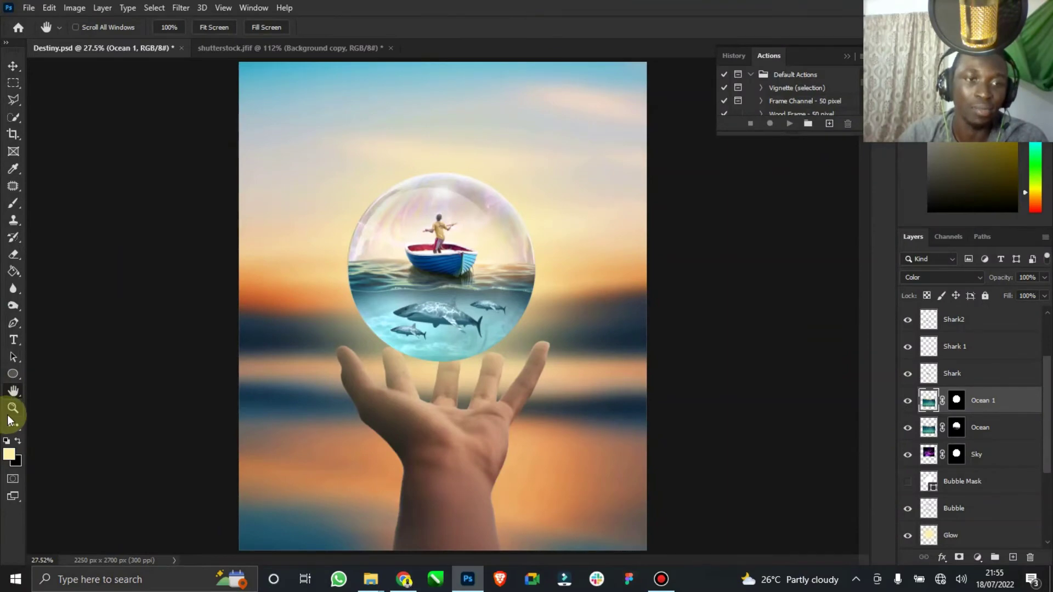
left_click(14, 408)
left_click_drag(403, 310, 497, 299)
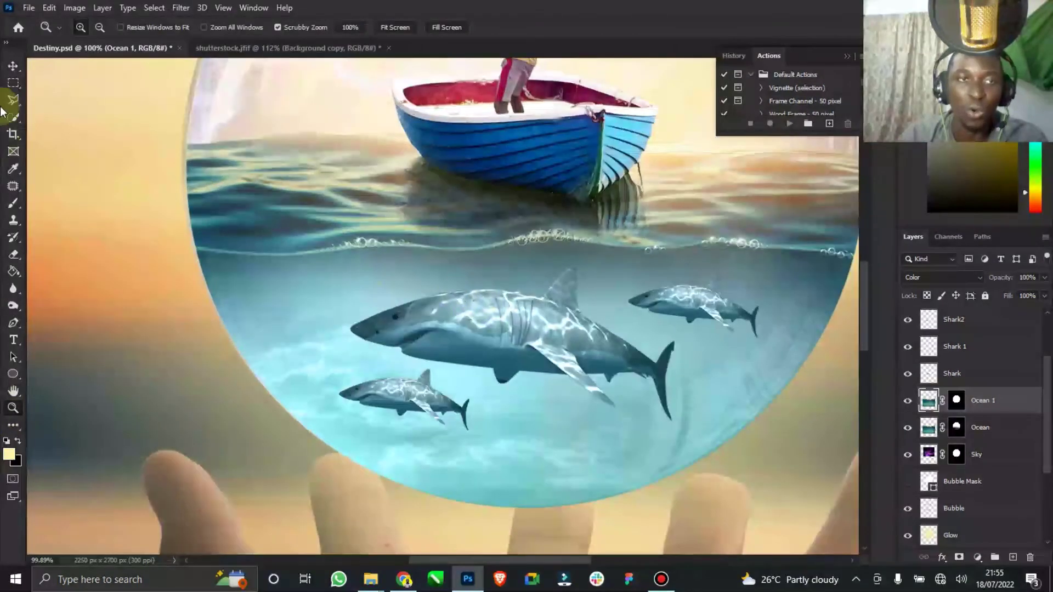
- Create a new layer above Ocean 1 and name it Ocean Shadow
left_click(11, 69)
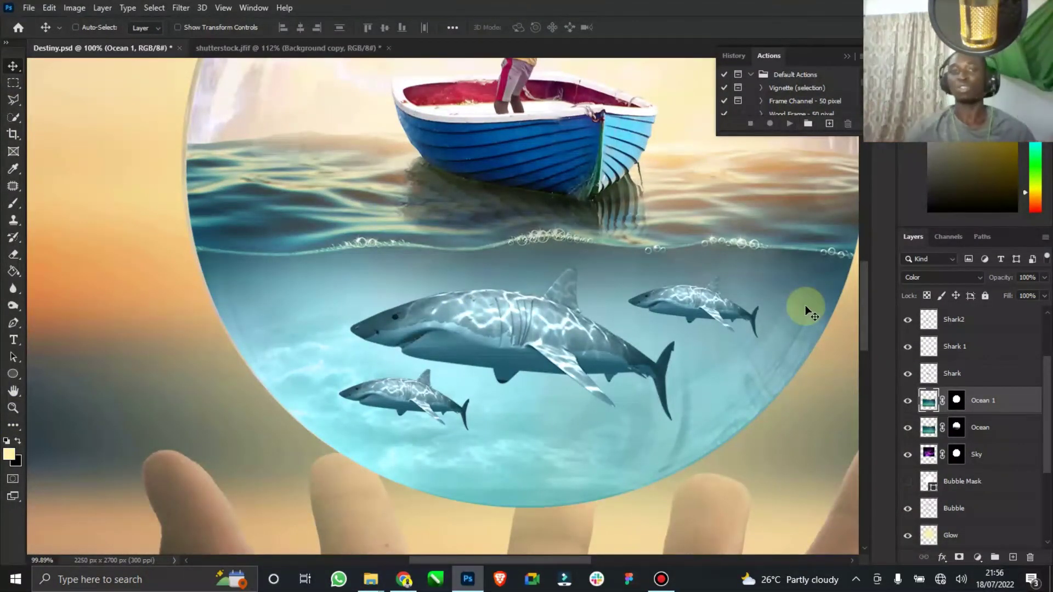
left_click(13, 408)
left_click_drag(717, 383, 730, 365)
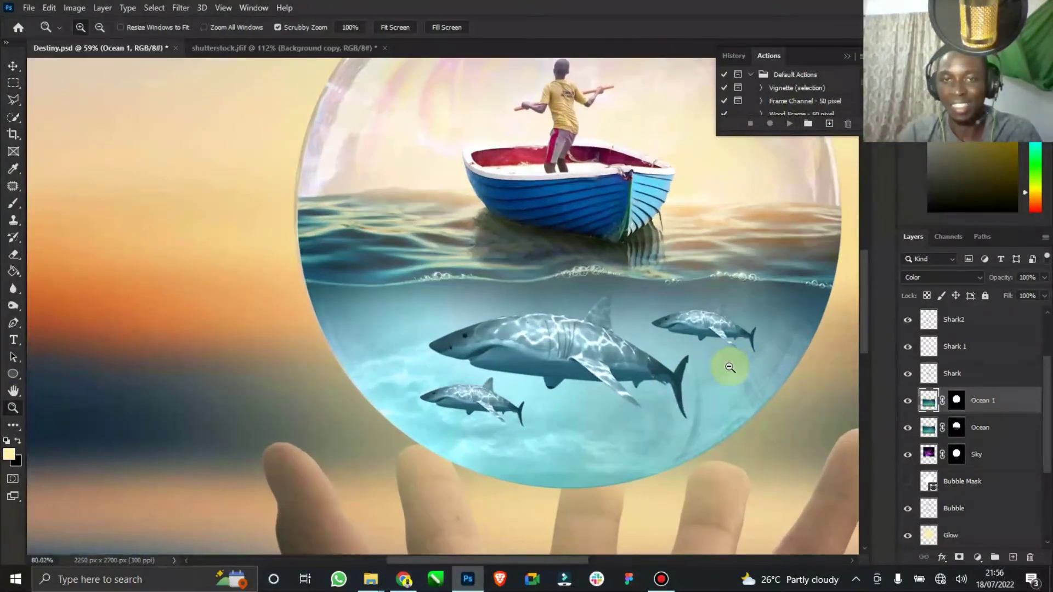
left_click(17, 66)
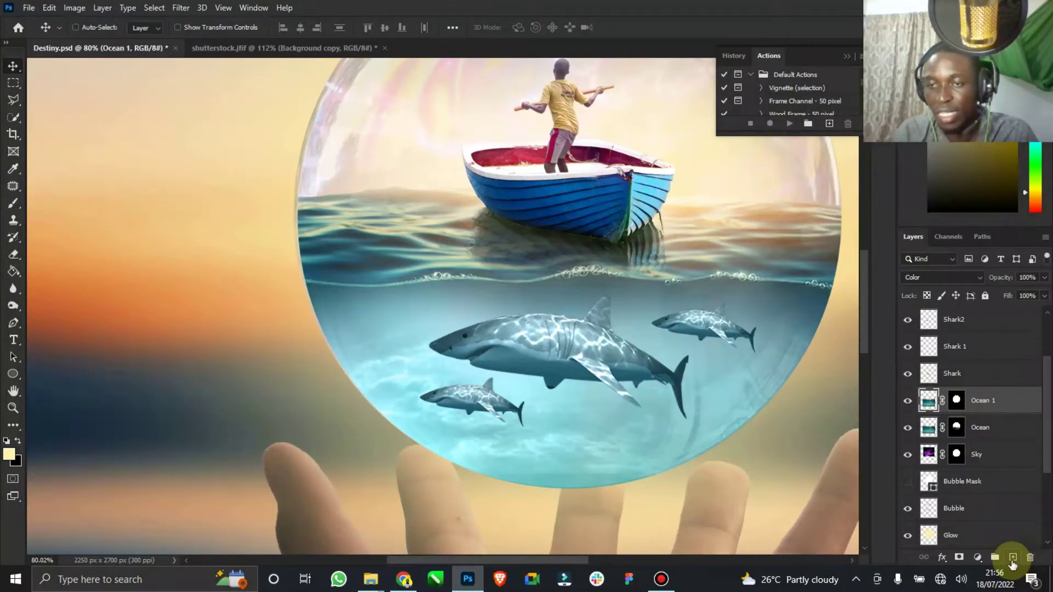
left_click(1012, 559)
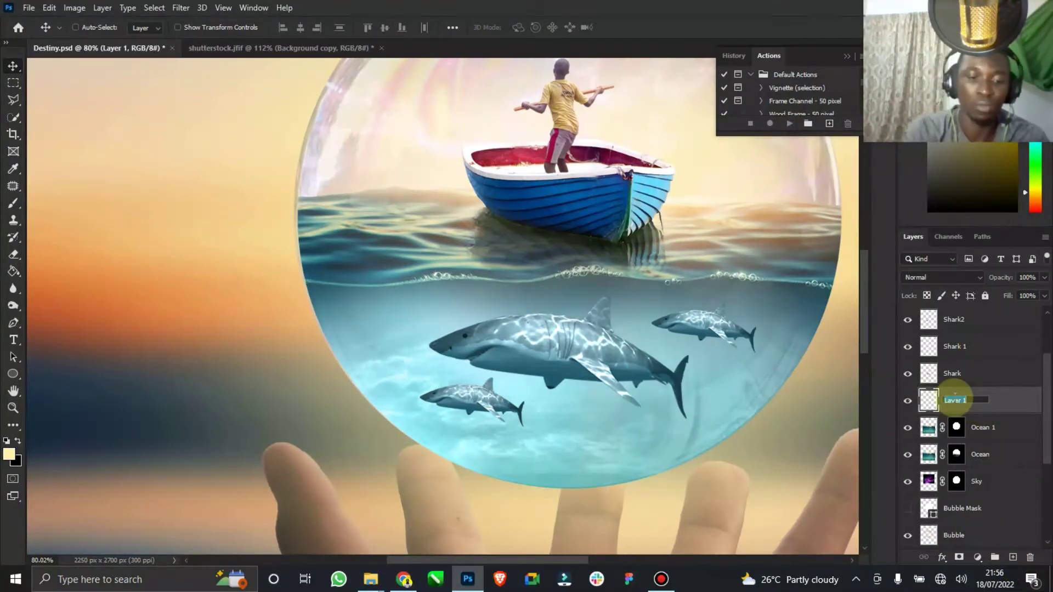
type("Ocean")
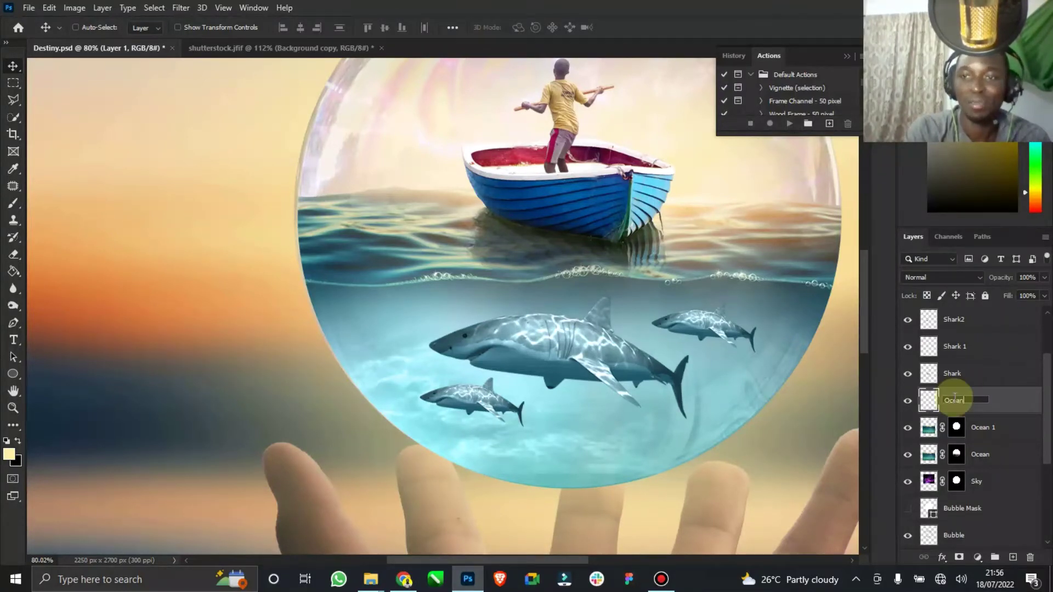
type(" Shadow")
key("Return")
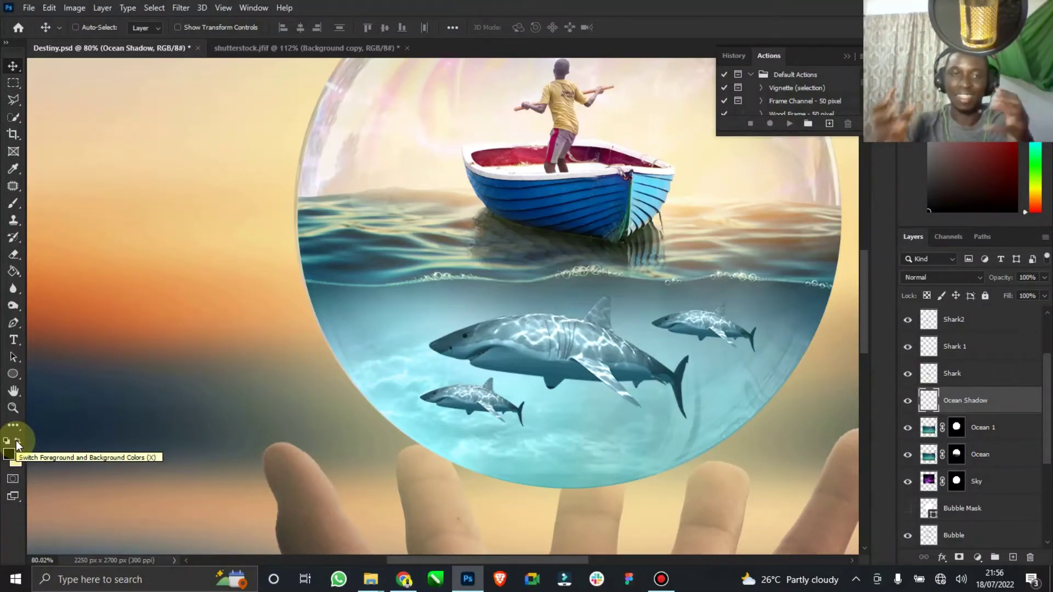
- Paint black over the underwater area on the Ocean Shadow layer with a 175 px soft brush at 100% opacity
left_click(13, 203)
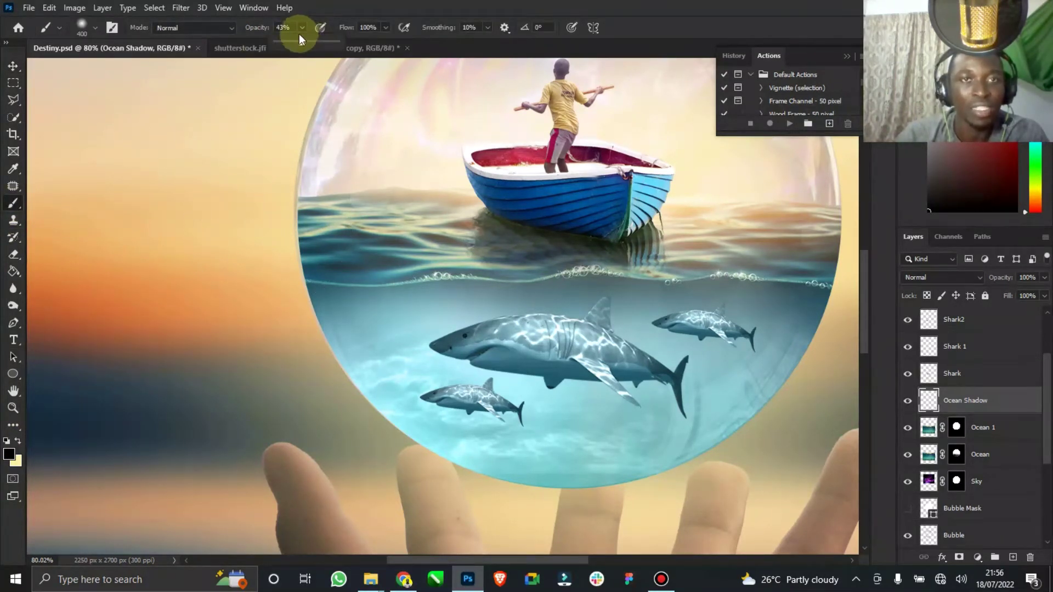
left_click_drag(299, 34, 369, 31)
key("bracketleft")
key("bracketleft")
key("bracketleft")
mouse_move(741, 395)
left_mouse_down()
mouse_move(588, 440)
mouse_move(698, 406)
mouse_move(631, 470)
mouse_move(752, 407)
mouse_move(522, 453)
mouse_move(452, 448)
mouse_move(632, 440)
mouse_move(168, 320)
mouse_move(430, 353)
mouse_move(338, 351)
mouse_move(338, 334)
mouse_move(295, 331)
mouse_move(572, 332)
mouse_move(455, 358)
mouse_move(646, 362)
mouse_move(490, 364)
mouse_move(826, 342)
mouse_move(761, 348)
mouse_move(806, 329)
mouse_move(741, 321)
mouse_move(492, 329)
mouse_move(752, 329)
mouse_move(574, 341)
mouse_move(620, 429)
mouse_move(830, 387)
mouse_move(842, 362)
mouse_move(750, 416)
mouse_move(802, 381)
mouse_move(820, 334)
mouse_move(453, 344)
left_mouse_up()
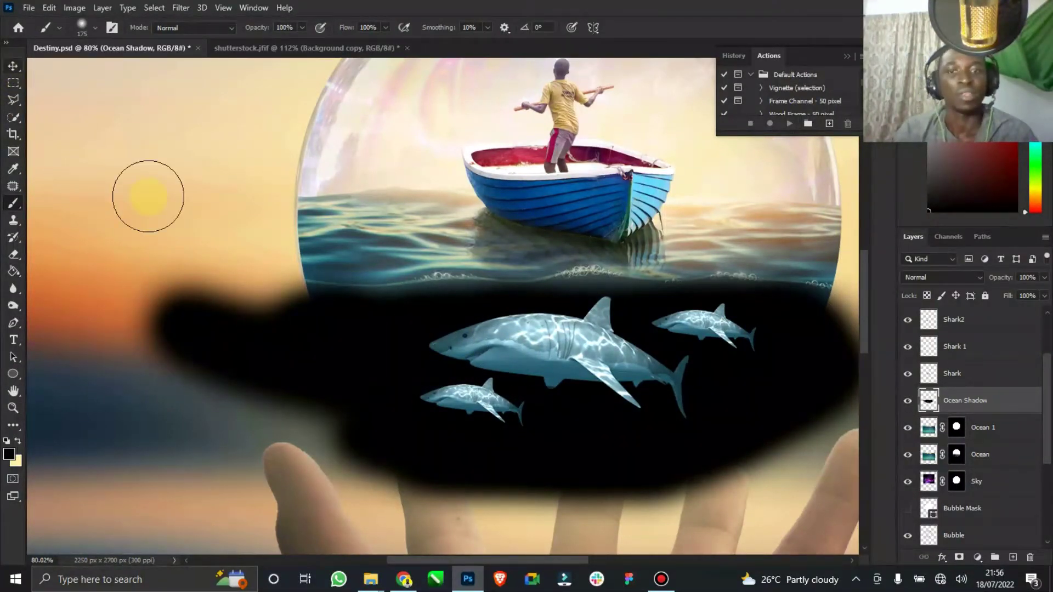
left_click(13, 65)
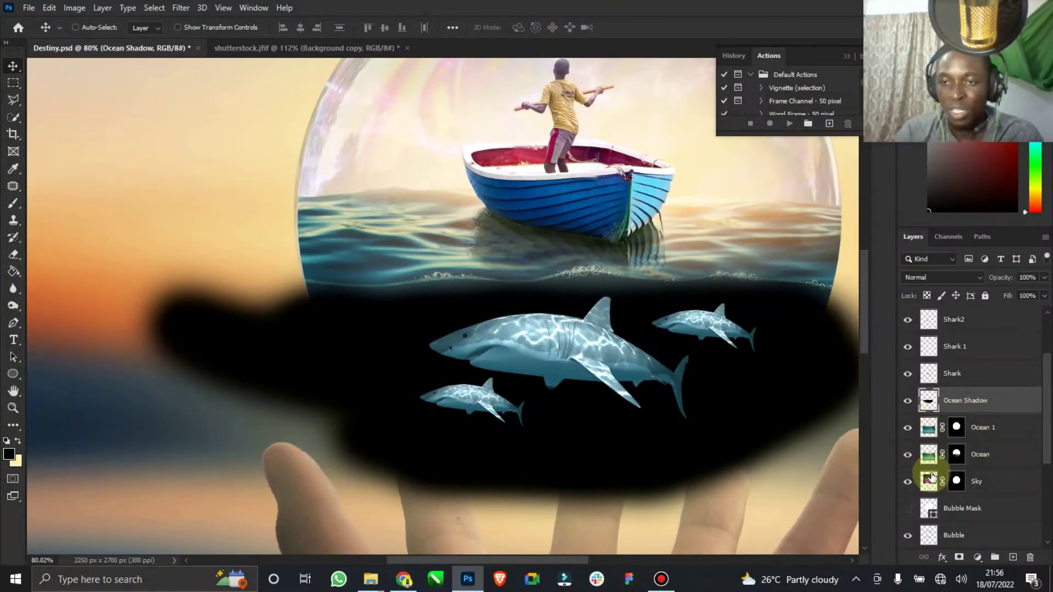
- Mask the Ocean Shadow layer to the bubble's circle using a selection loaded from the Bubble Mask layer, keeping Bubble Mask hidden
left_click(911, 511)
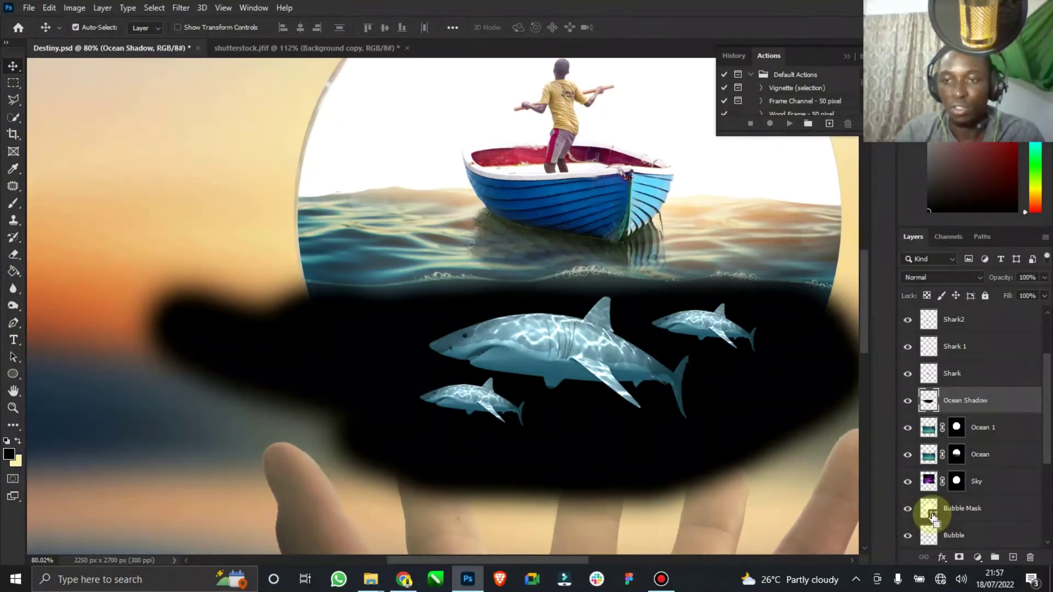
left_click(932, 515, "ctrl")
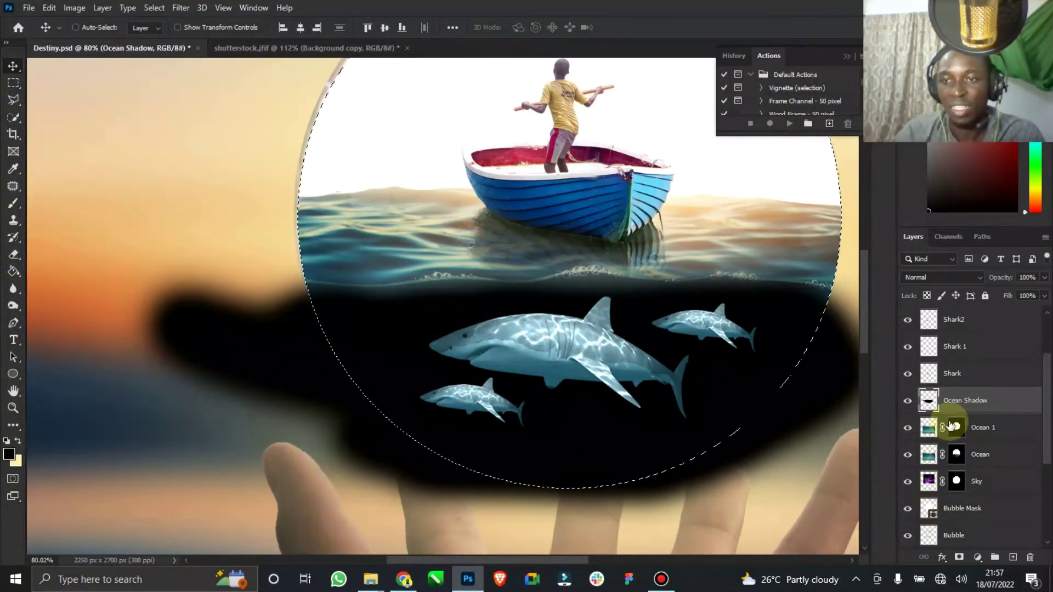
left_click(907, 509)
left_click(957, 376)
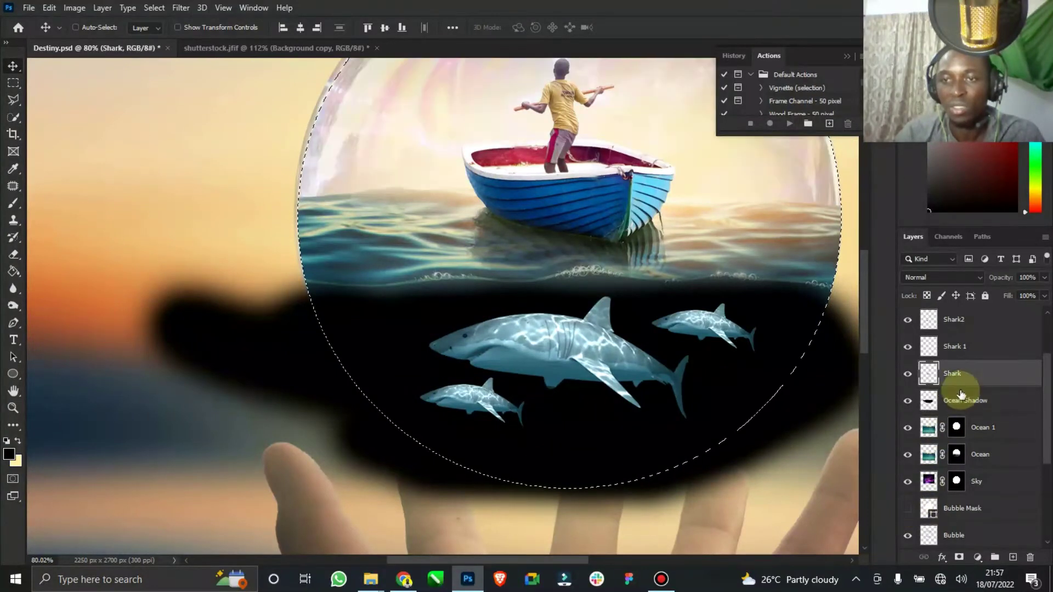
left_click(957, 409)
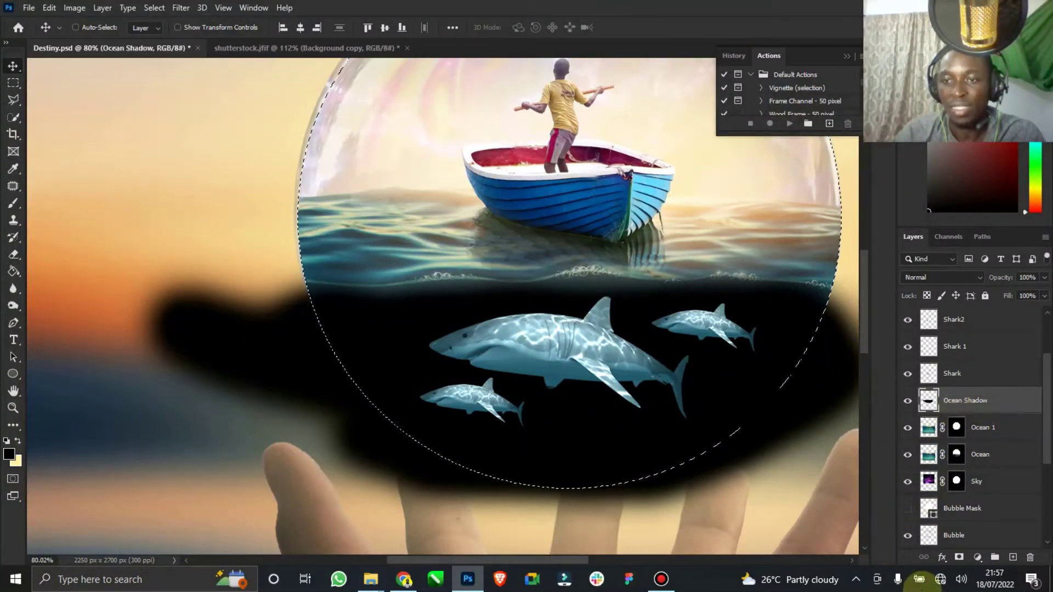
left_click(957, 557)
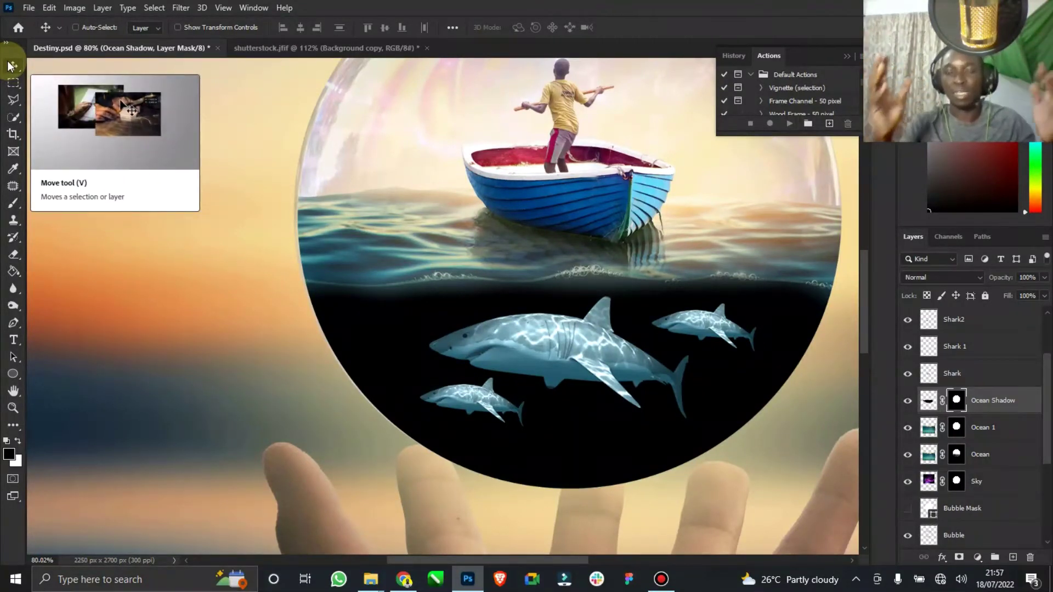
left_click(574, 193)
- Set the Ocean Shadow layer's blend mode to Multiply
left_click(928, 401)
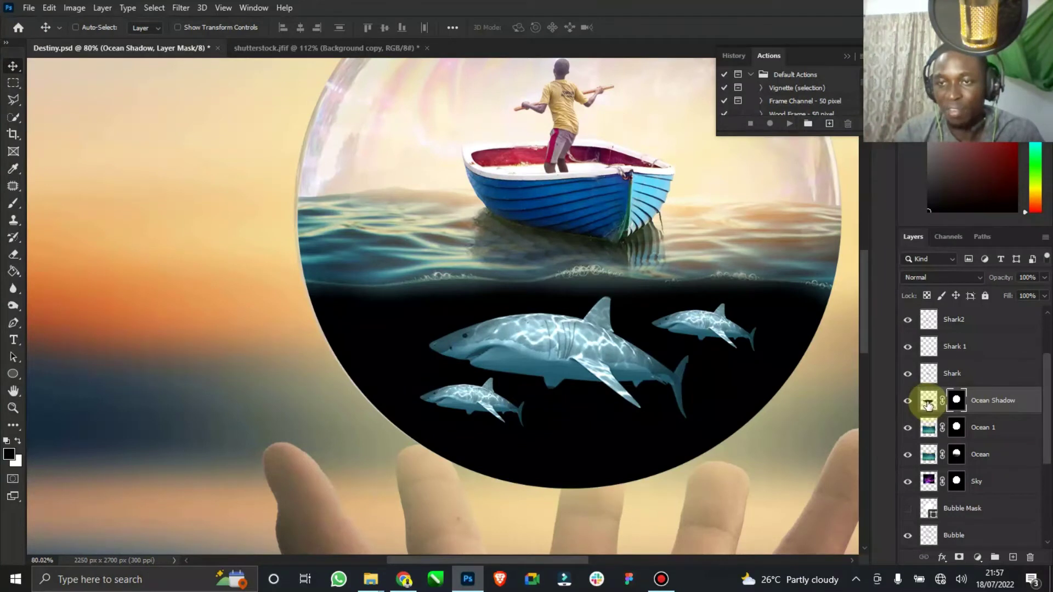
left_click(975, 279)
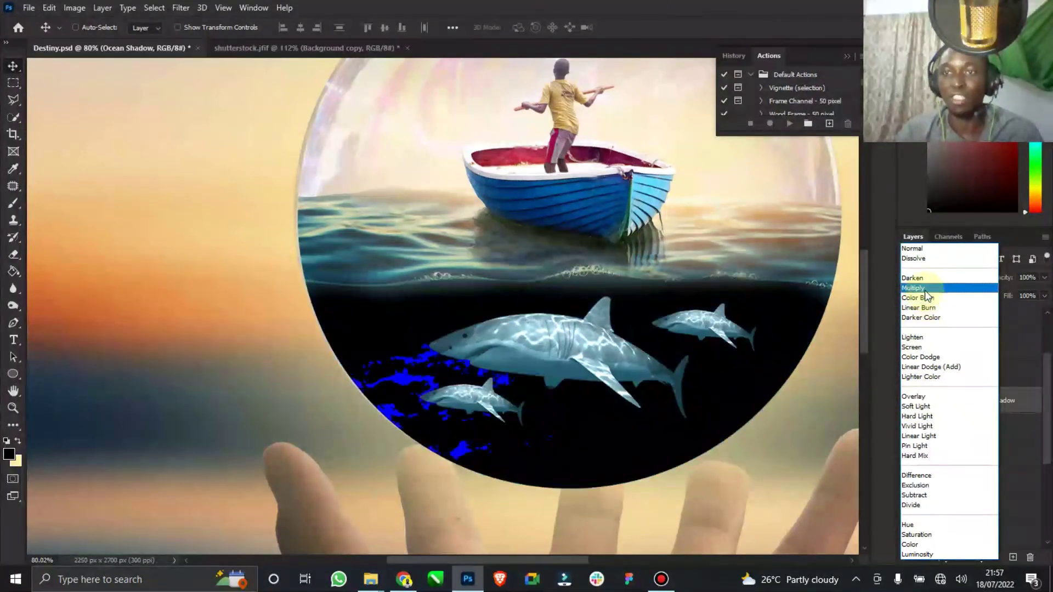
left_click(915, 288)
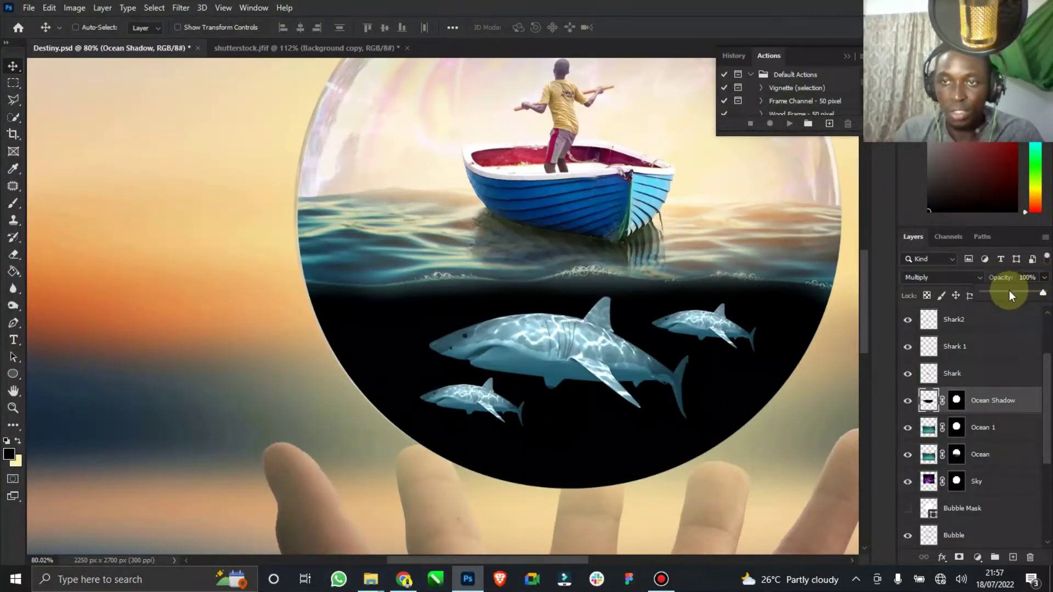
- Lower the Ocean Shadow layer's opacity to 63% and its fill to 82%
left_click(1009, 293)
left_click_drag(1013, 295, 1014, 294)
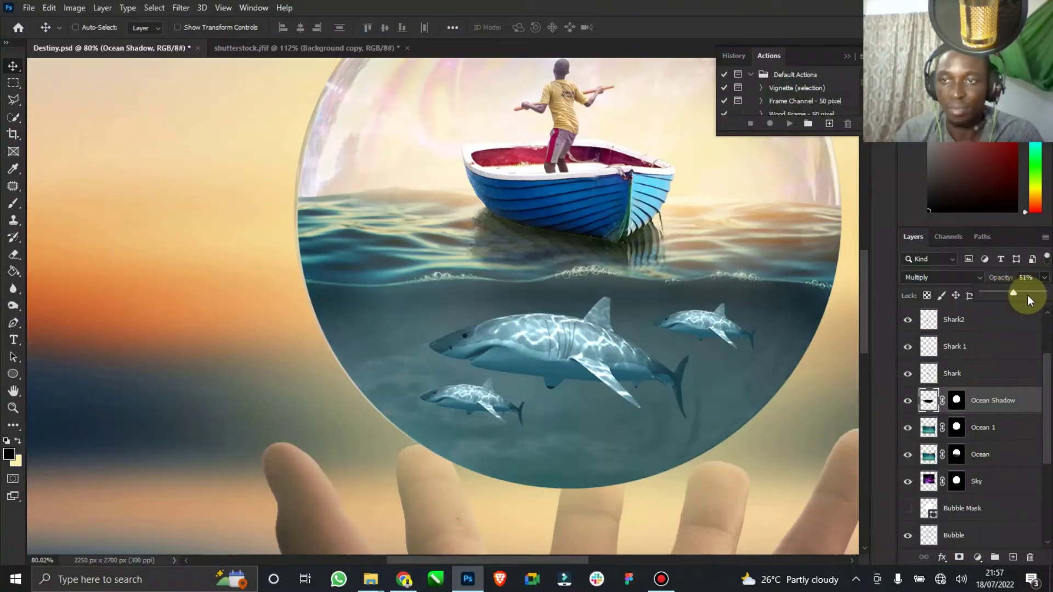
left_click(1028, 296)
left_click(1011, 388)
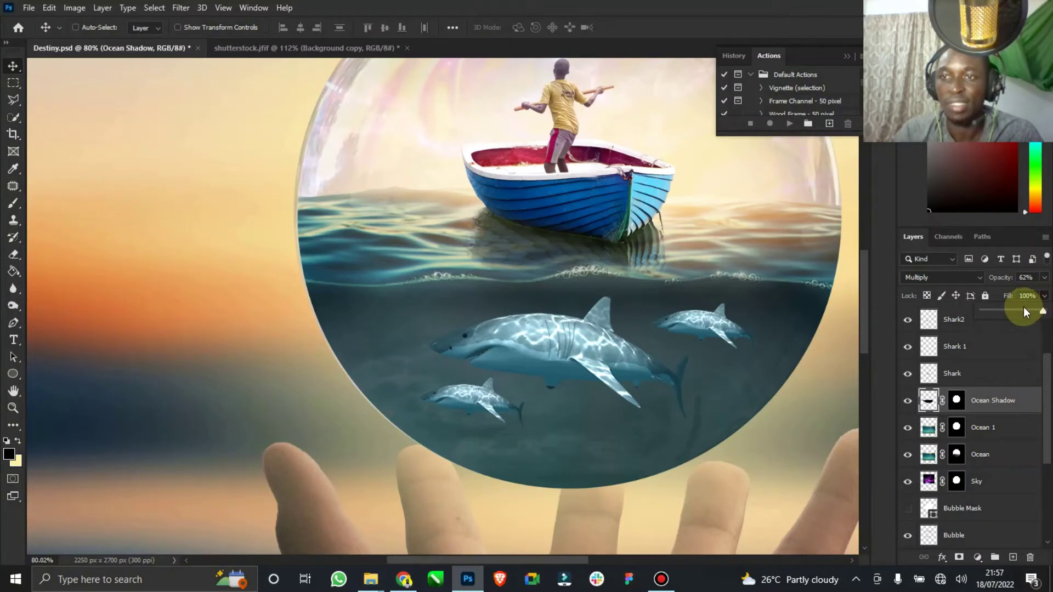
left_click(1025, 307)
left_click(1045, 282)
left_click_drag(1029, 292, 1032, 292)
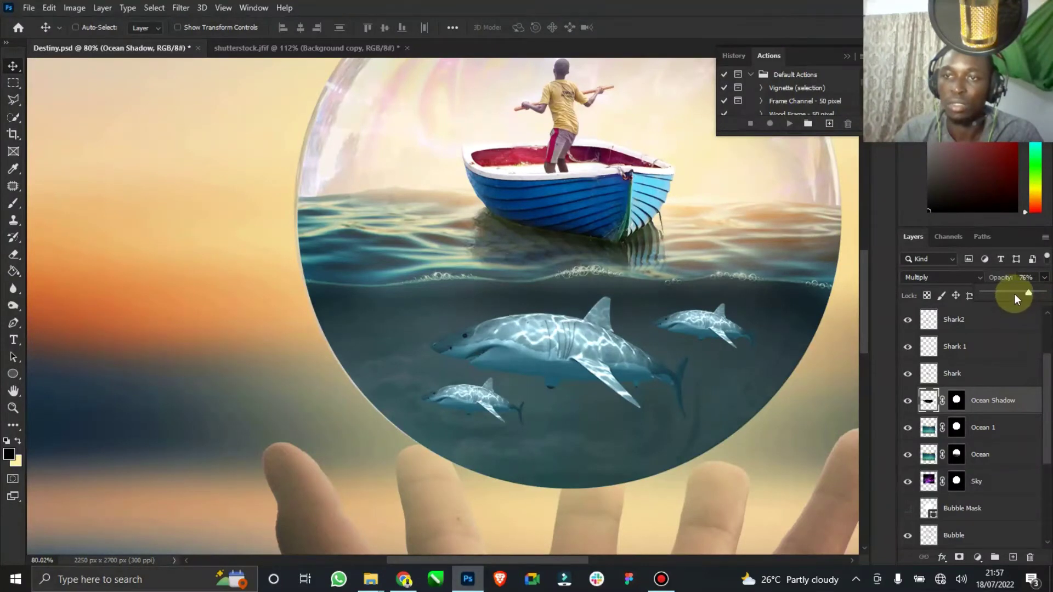
left_click(1014, 292)
left_click_drag(1019, 293, 1022, 294)
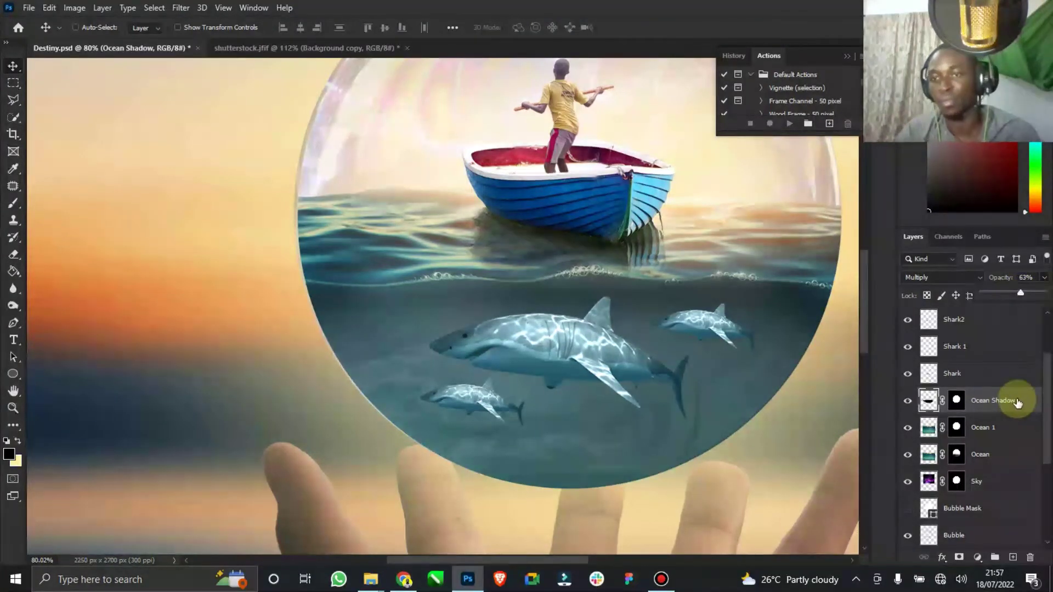
- Move the Shark, Shark 1 and Shark2 layers together below the Ocean layer, directly above Sky
scroll(981, 376, "up", 1)
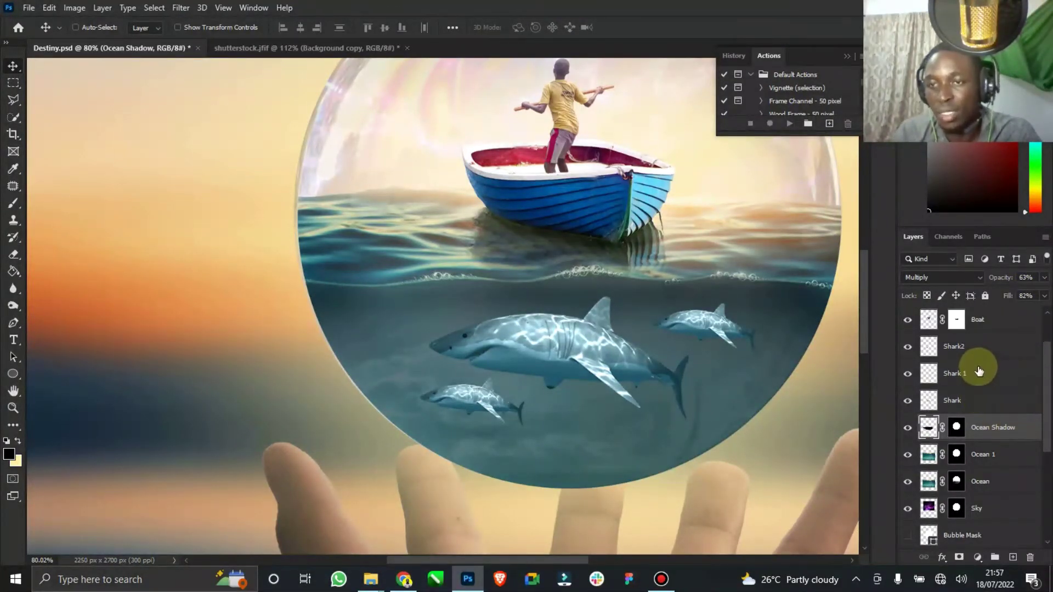
left_click(973, 401)
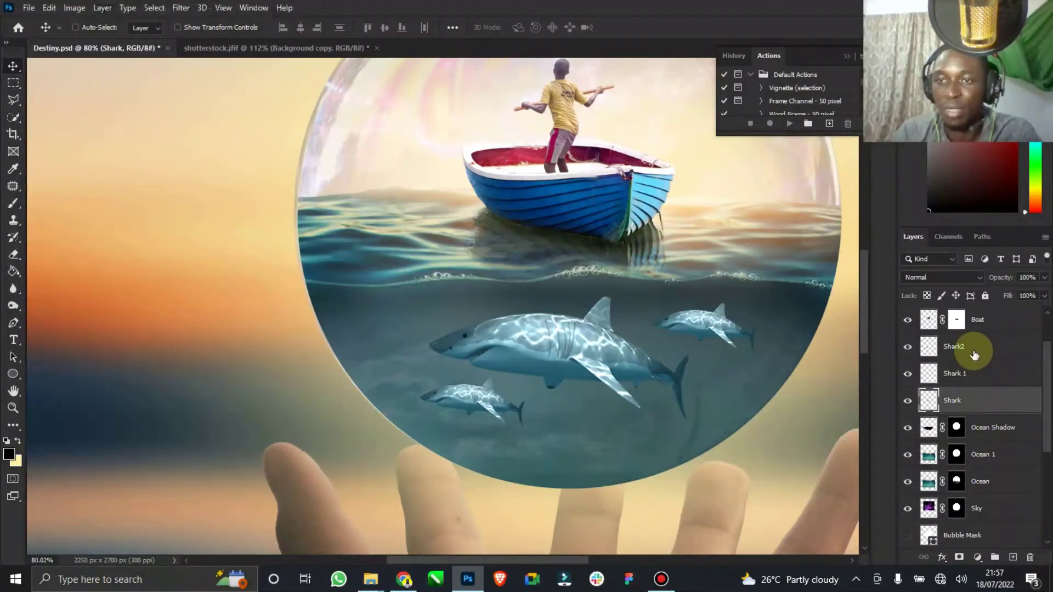
left_click(974, 355, "shift")
left_click(979, 405)
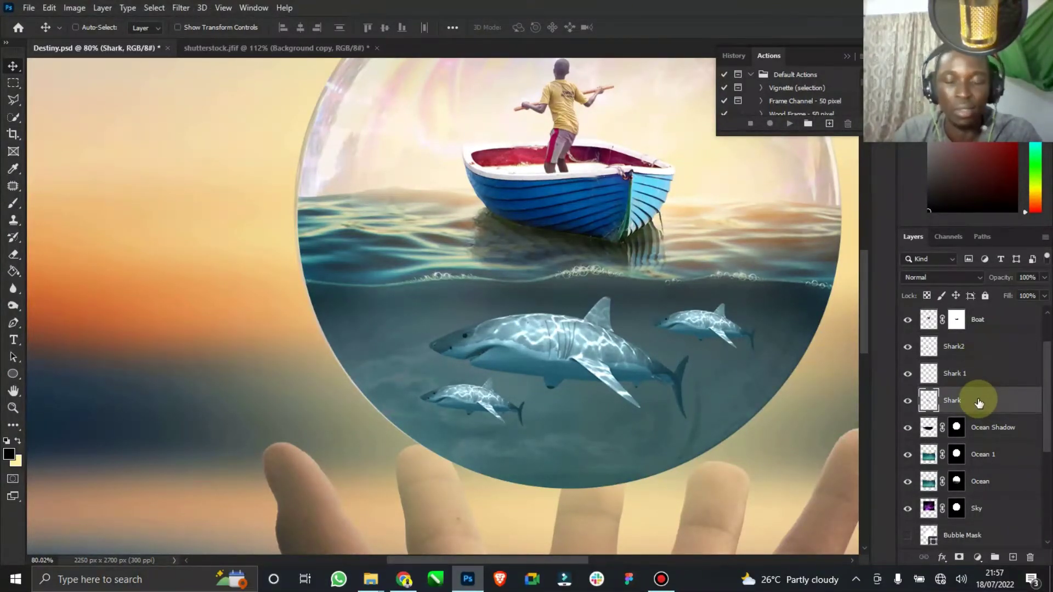
left_click(975, 345, "shift")
scroll(977, 357, "down", 2)
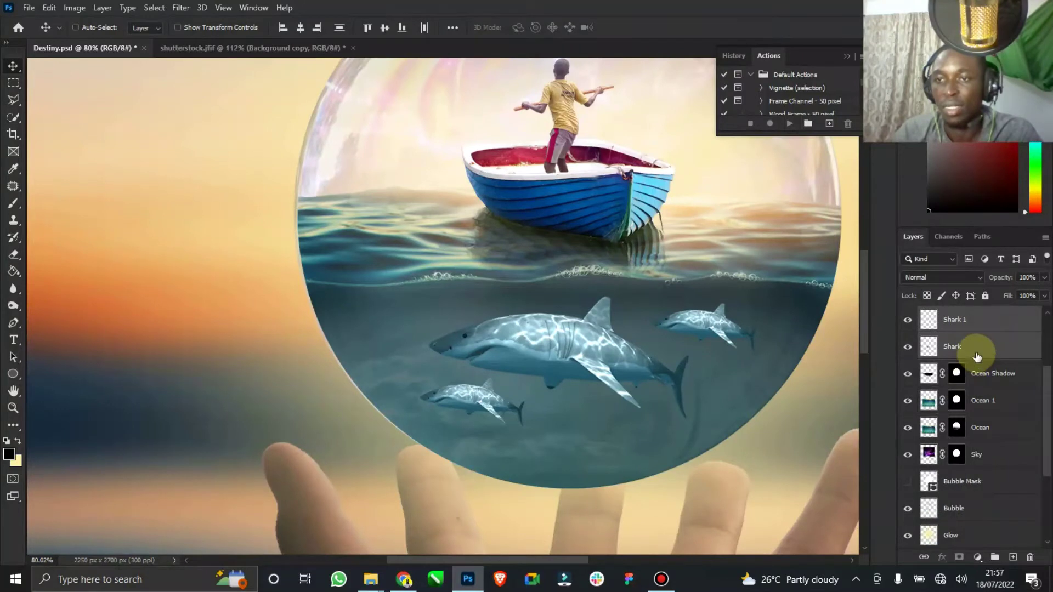
left_click_drag(979, 348, 987, 436)
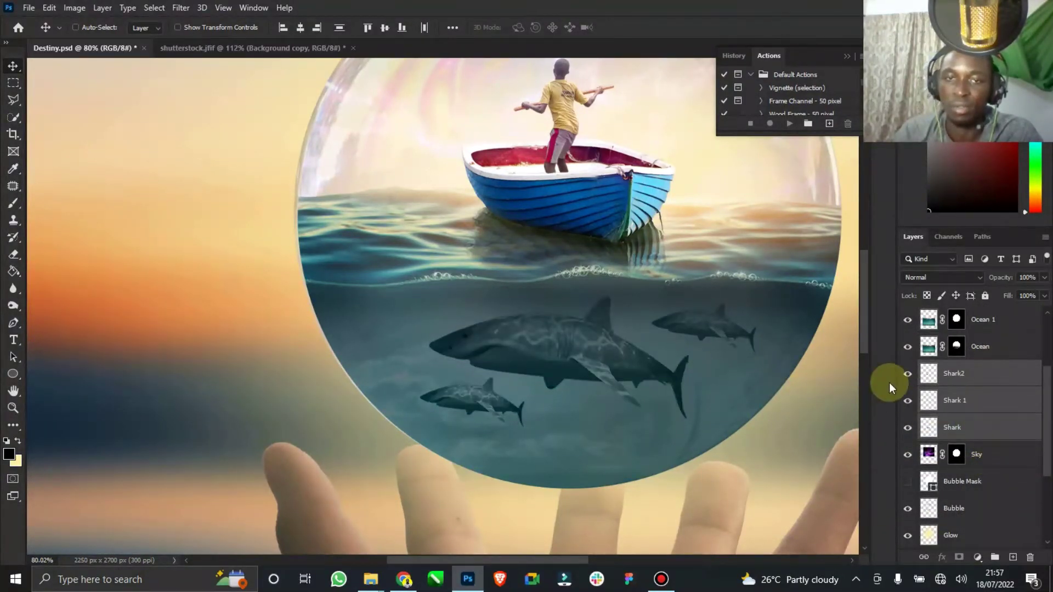
- Compare the composite with and without the Ocean Shadow layer and reduce that layer's opacity to 32%
scroll(987, 373, "up", 3)
left_click(935, 377)
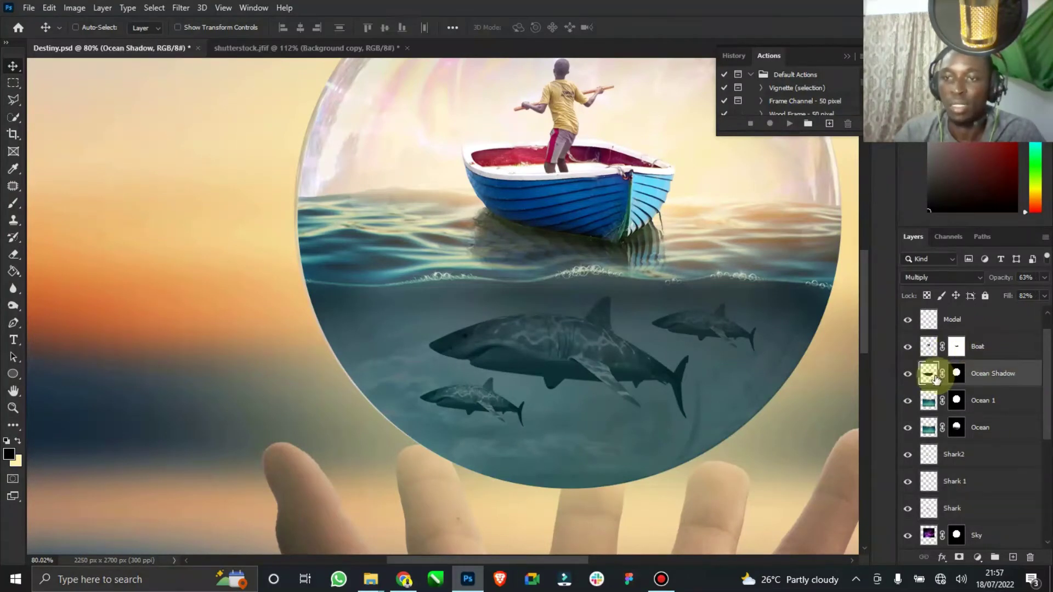
left_click(908, 373)
left_click(907, 373)
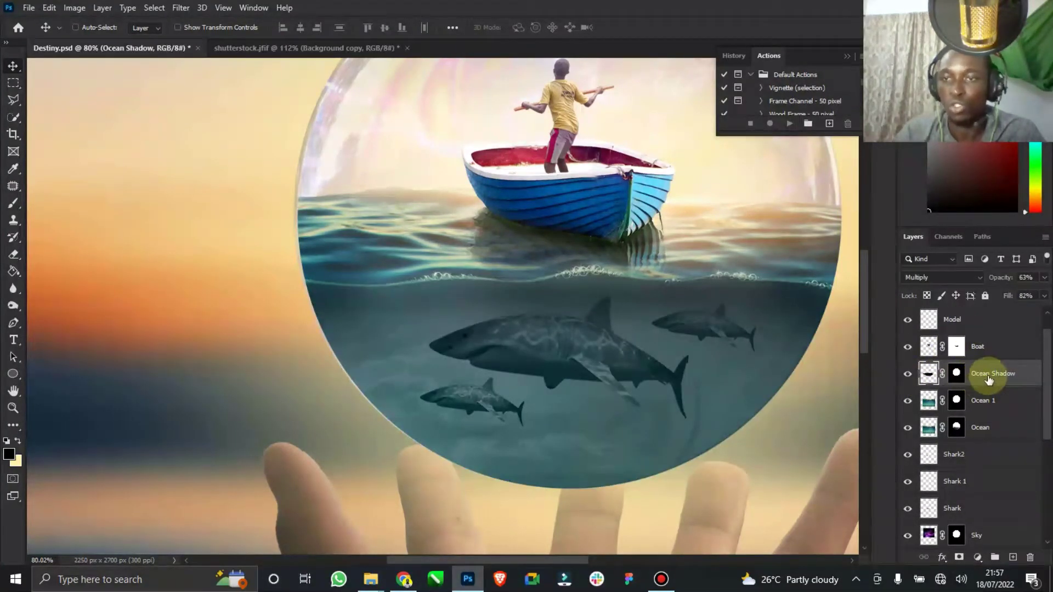
left_click(1045, 278)
mouse_move(1009, 292)
left_mouse_down()
mouse_move(1018, 292)
mouse_move(989, 295)
mouse_move(1002, 294)
left_mouse_up()
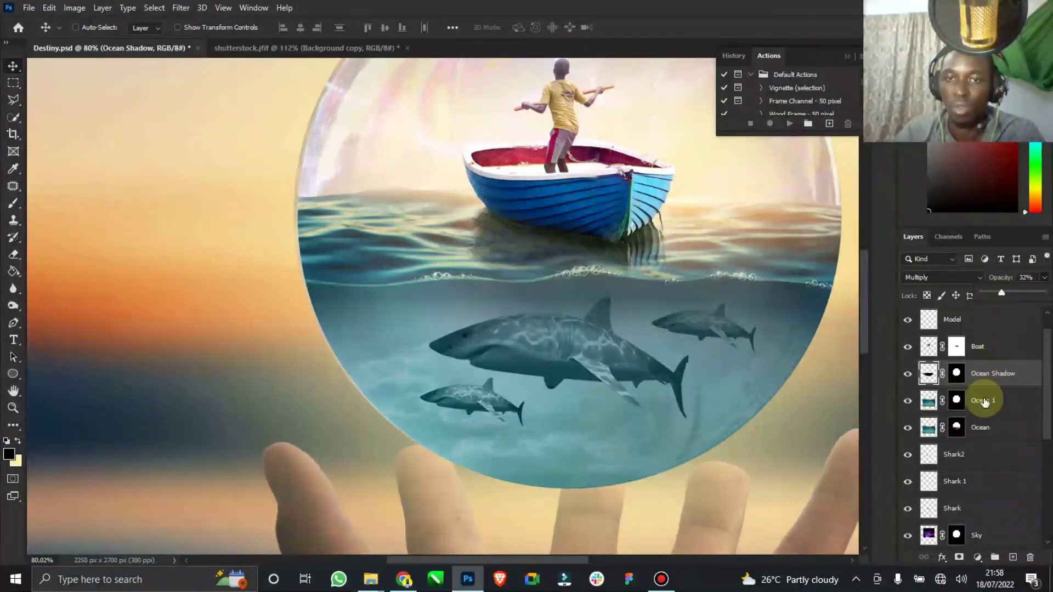
- Try the Normal blend mode on the Ocean 1 layer
left_click(983, 401)
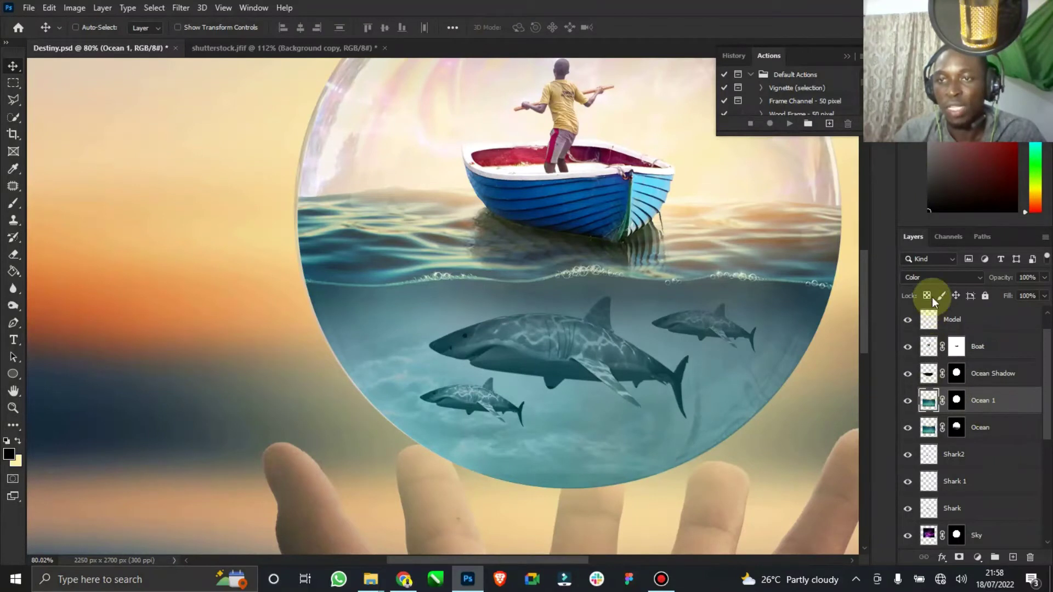
left_click(942, 278)
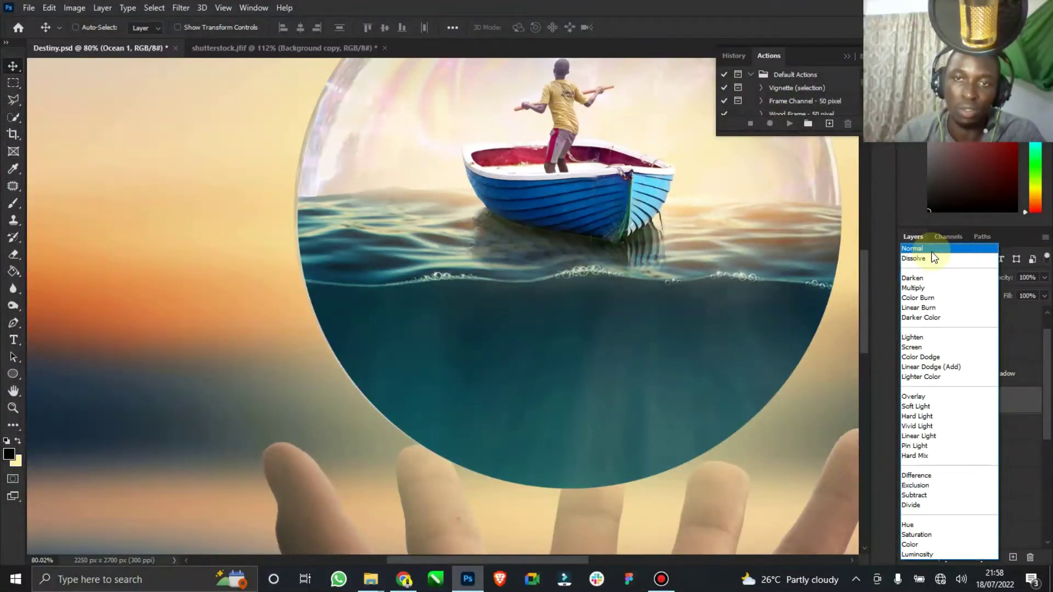
left_click(931, 252)
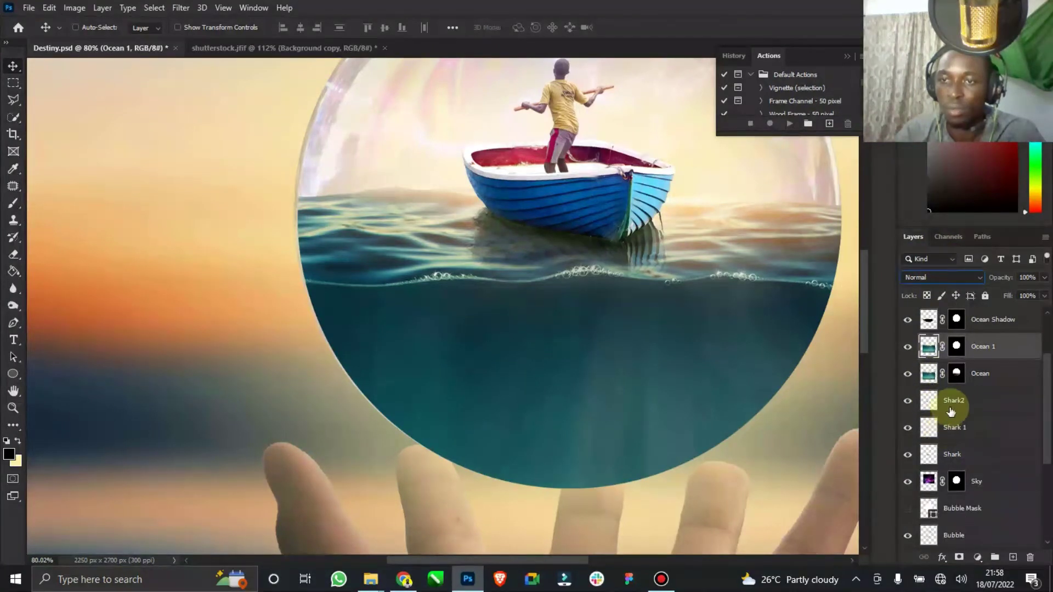
- Try placing the Shark2 layer above Ocean 1, check its blend modes and return it below the Ocean layer
left_click_drag(957, 403, 982, 339)
left_click(959, 278)
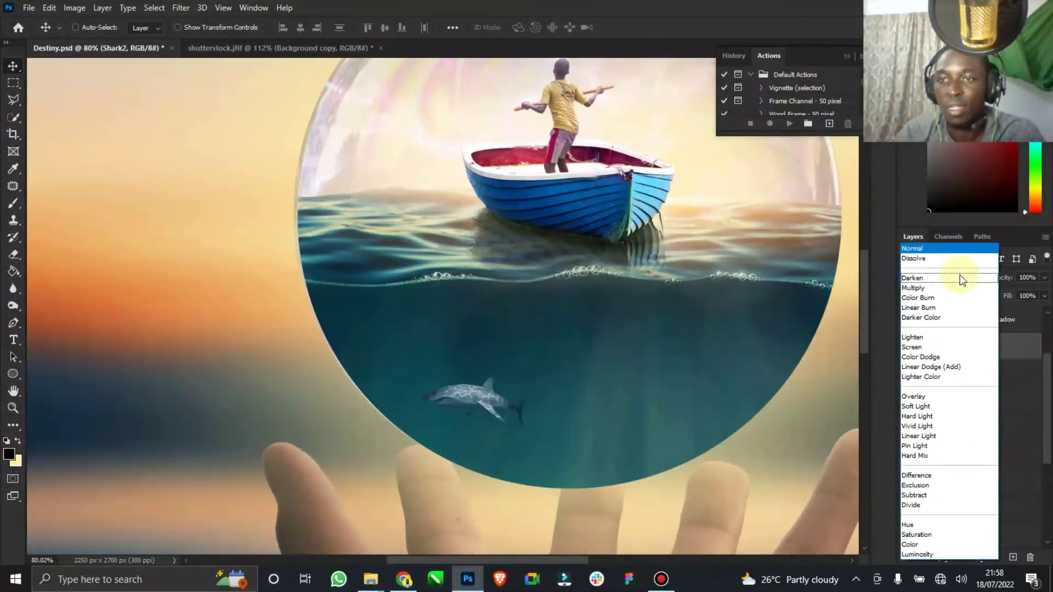
left_click(927, 353)
left_click_drag(927, 353, 952, 407)
- Set the Ocean 1 layer's blend mode to Color
left_click(982, 346)
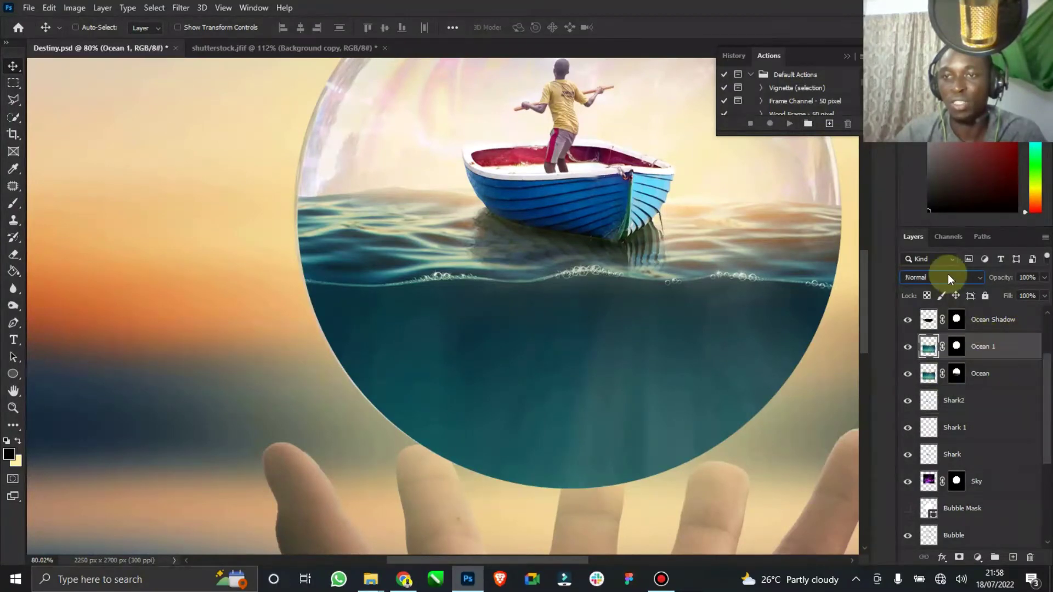
left_click(948, 279)
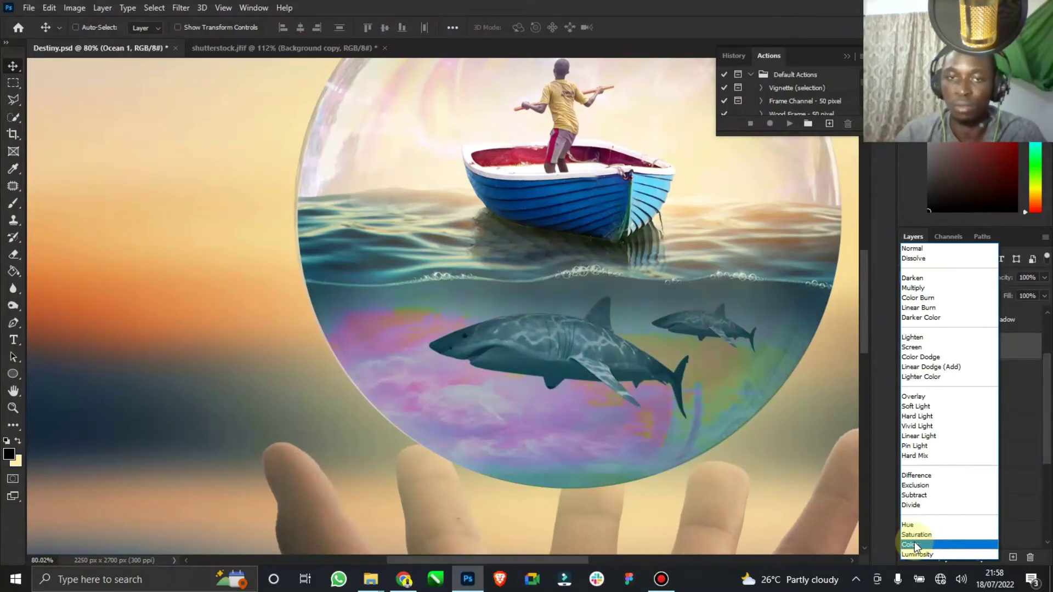
left_click(913, 545)
- Check the blend modes for the Shark2 layer, keep it on Normal and fit the whole composite in view
left_click(953, 405)
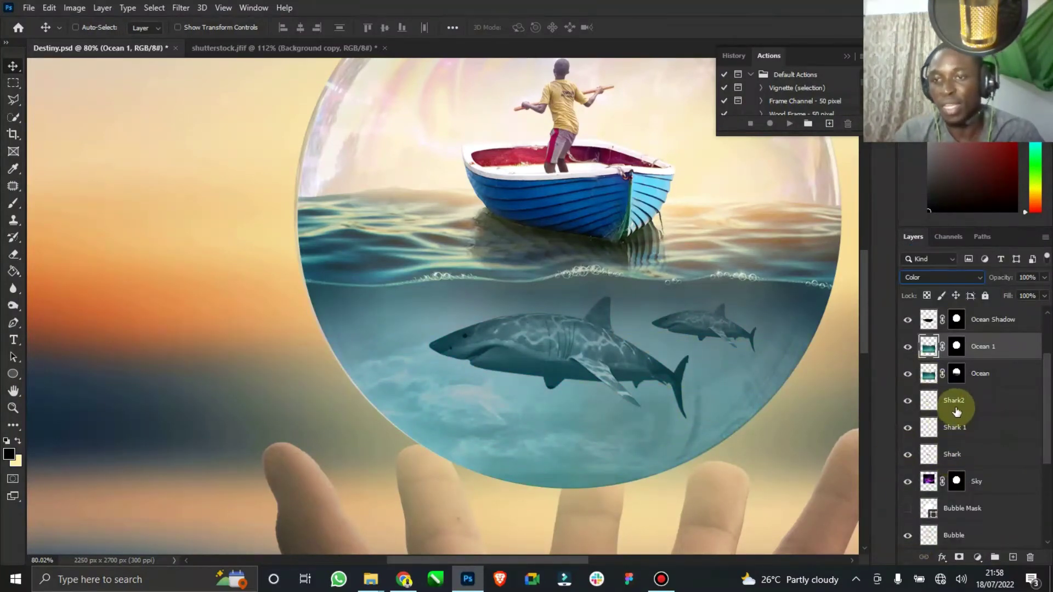
left_click(971, 278)
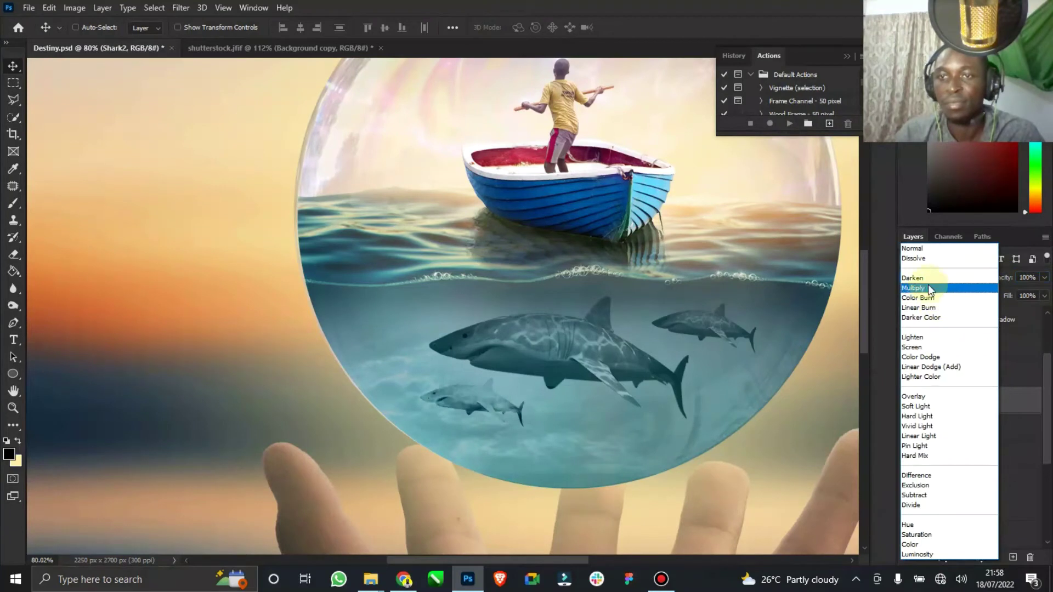
left_click(927, 249)
double_click(17, 391)
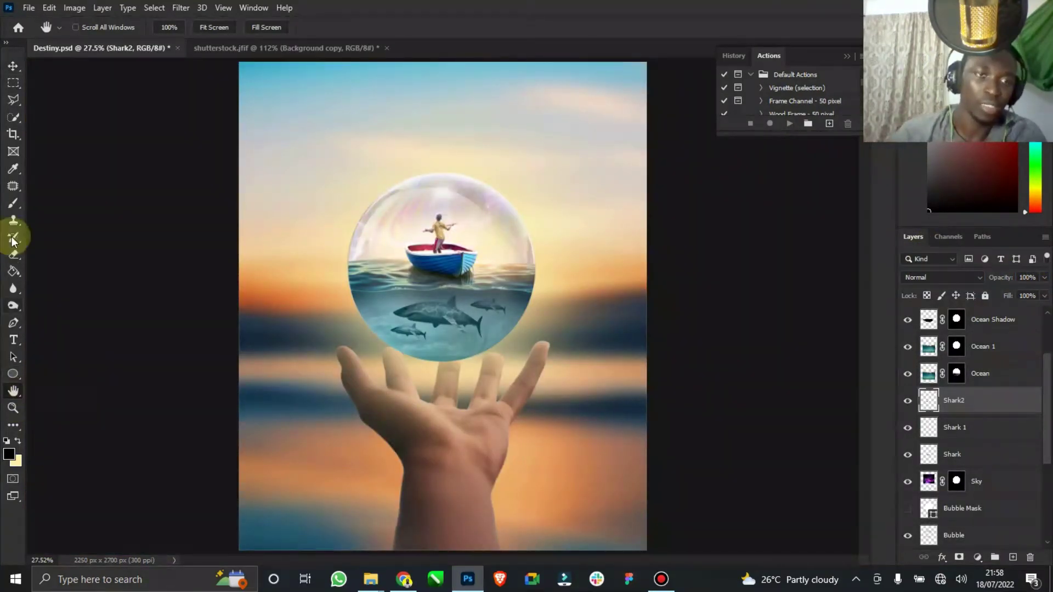
left_click(12, 68)
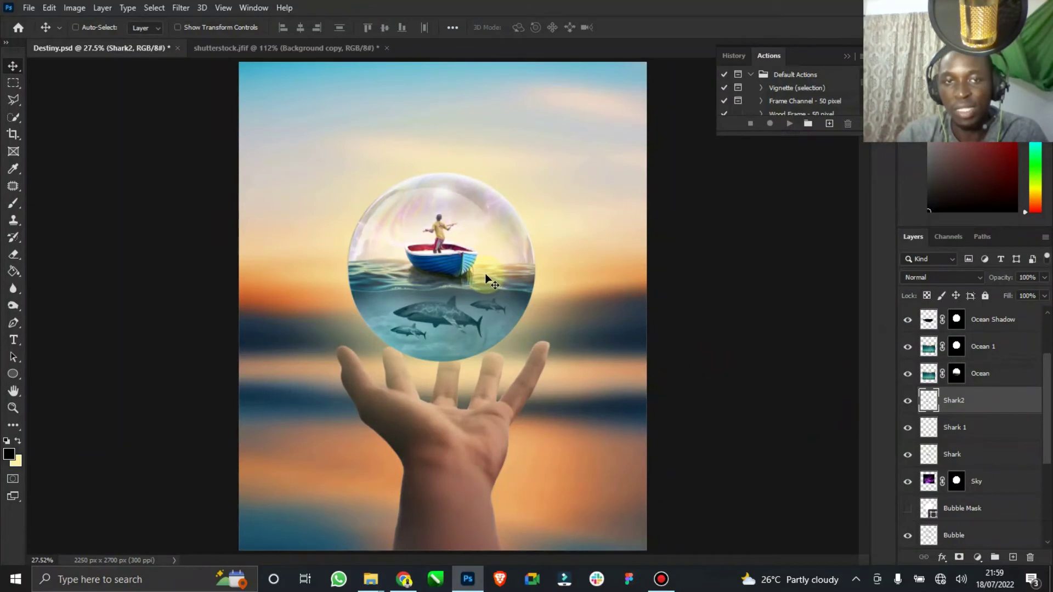
- Compare the composite with and without the Glow layer and raise that layer's Lightness to +100 with Hue/Saturation
scroll(957, 505, "down", 2)
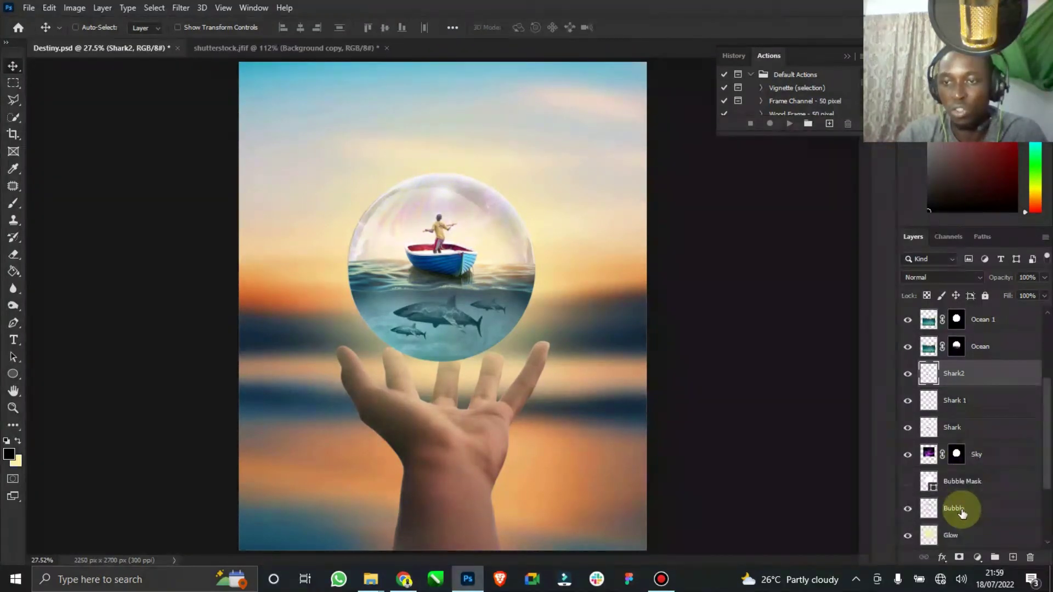
left_click(949, 507)
left_click(908, 509)
left_click(908, 509)
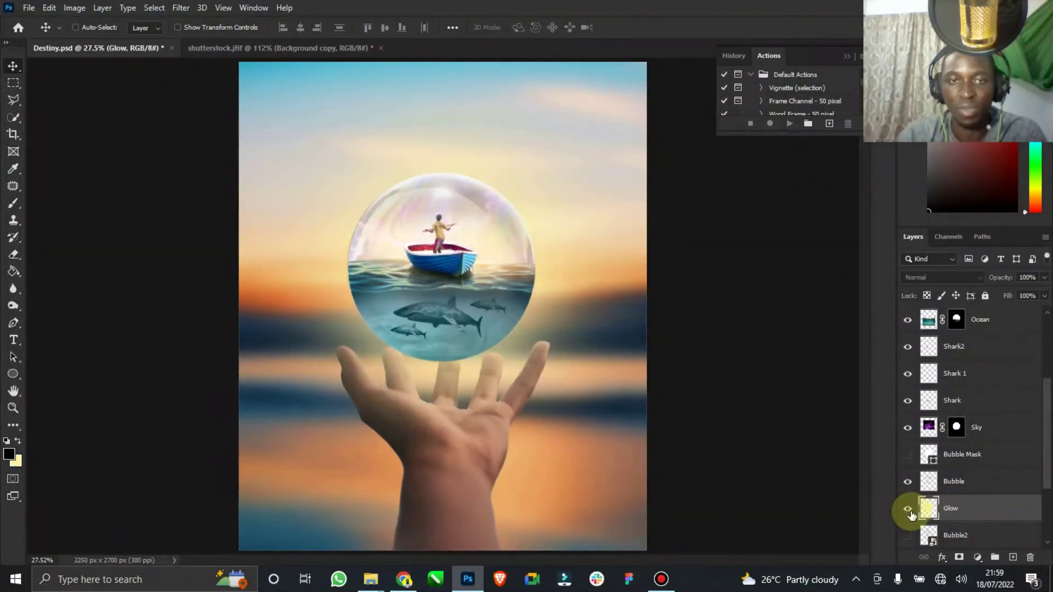
left_click(74, 8)
mouse_move(113, 42)
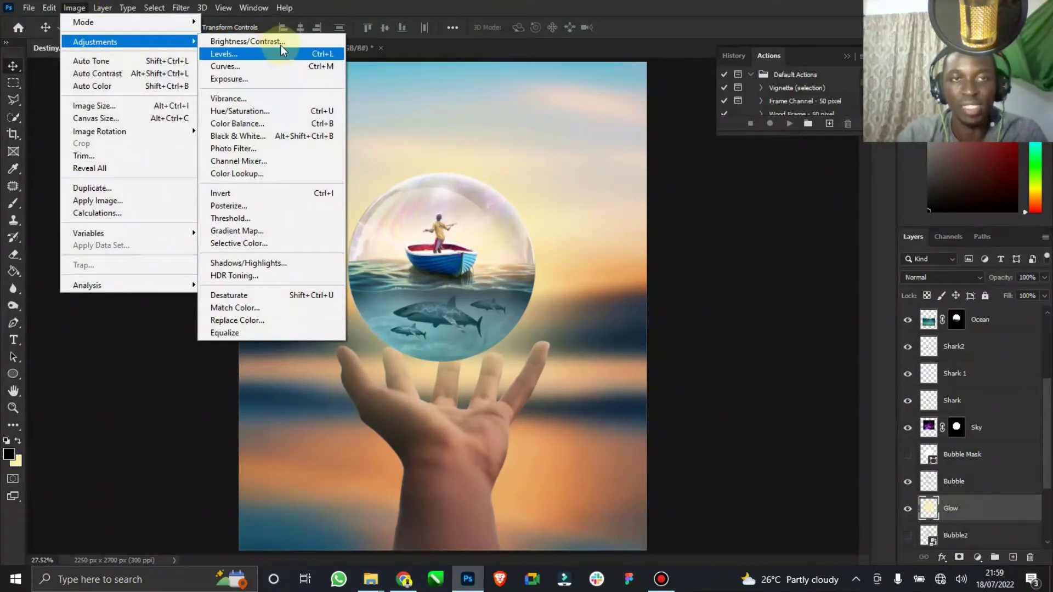
left_click(270, 111)
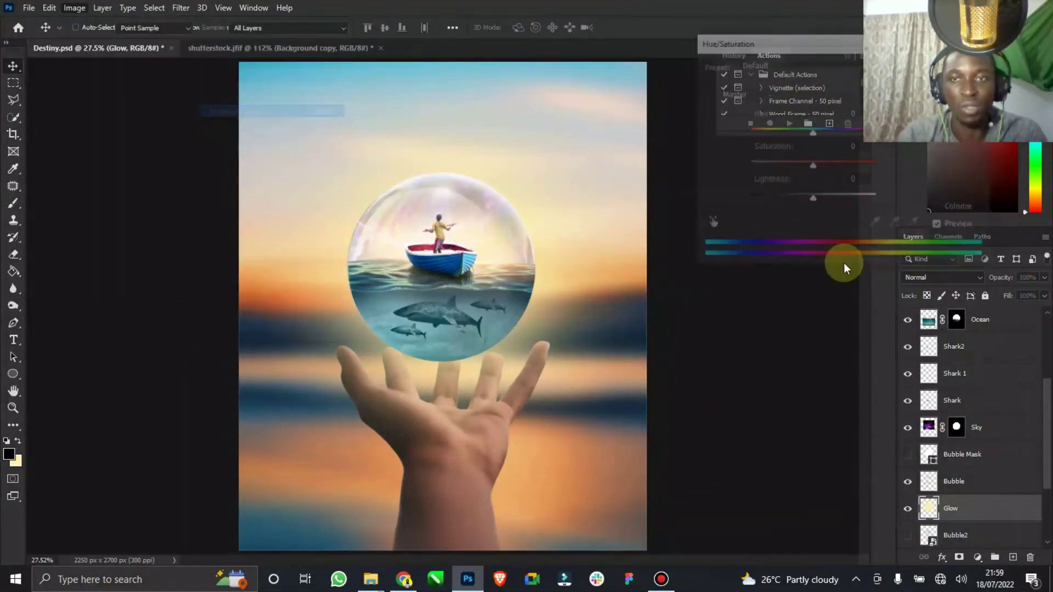
left_click_drag(812, 199, 969, 206)
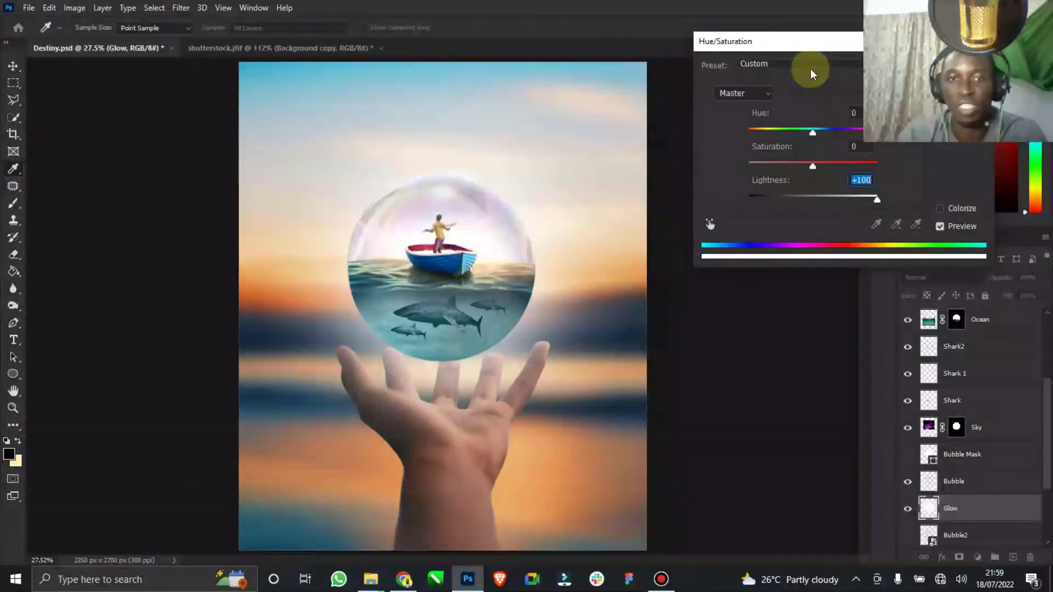
left_click_drag(811, 42, 685, 71)
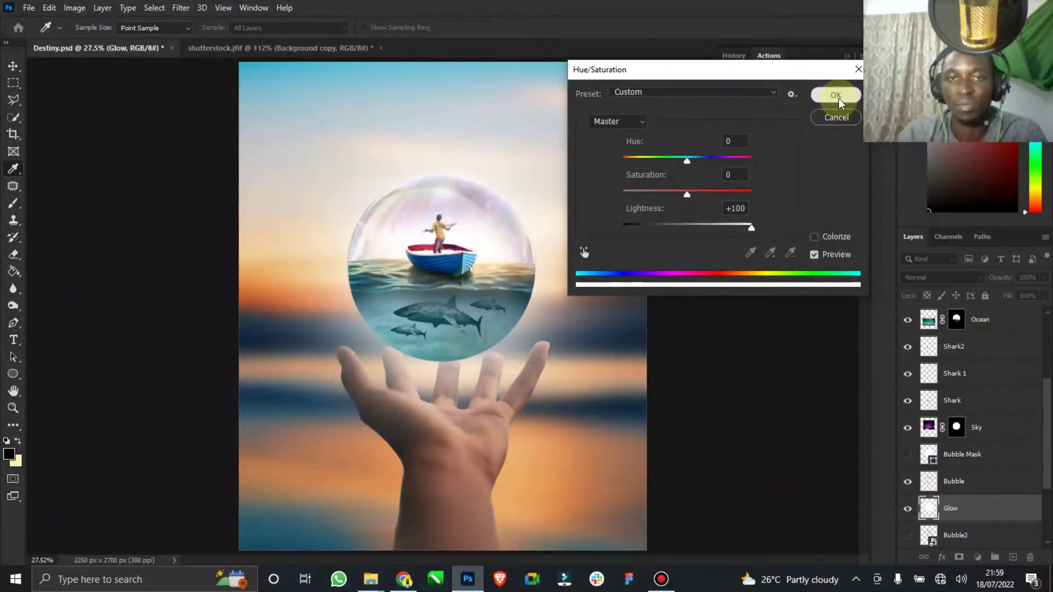
left_click(834, 95)
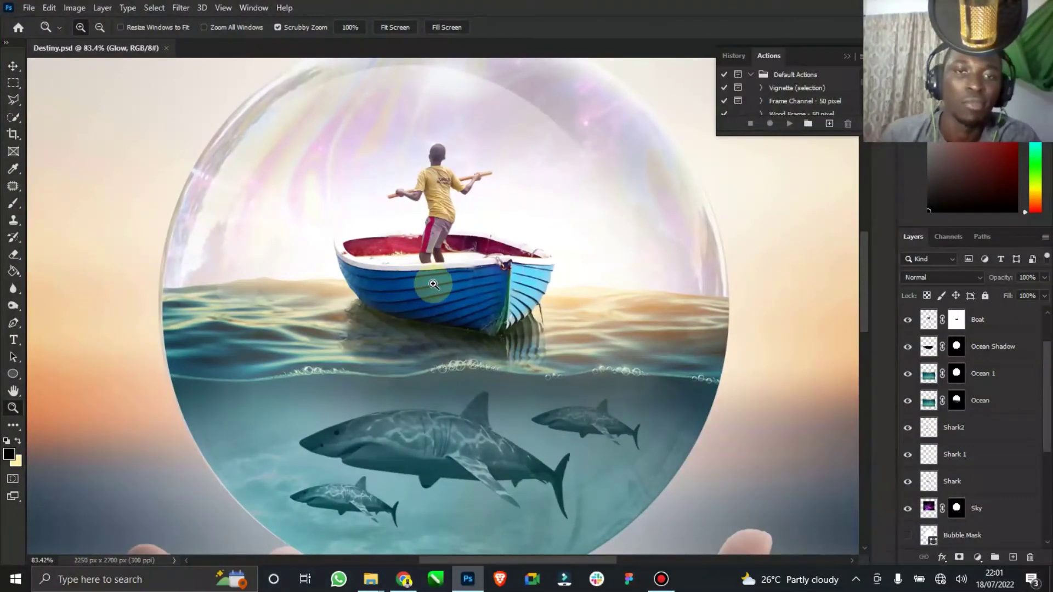
- Examine the bubble, the boat and the fisherman up close, especially where his legs meet the boat's rim
scroll(434, 273, "up", 3)
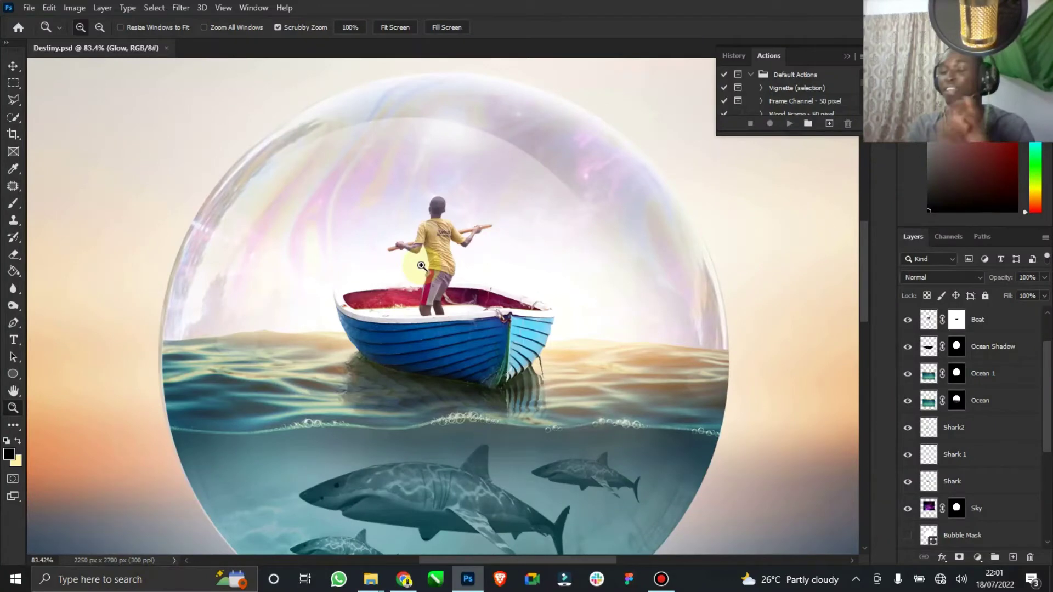
double_click(13, 392)
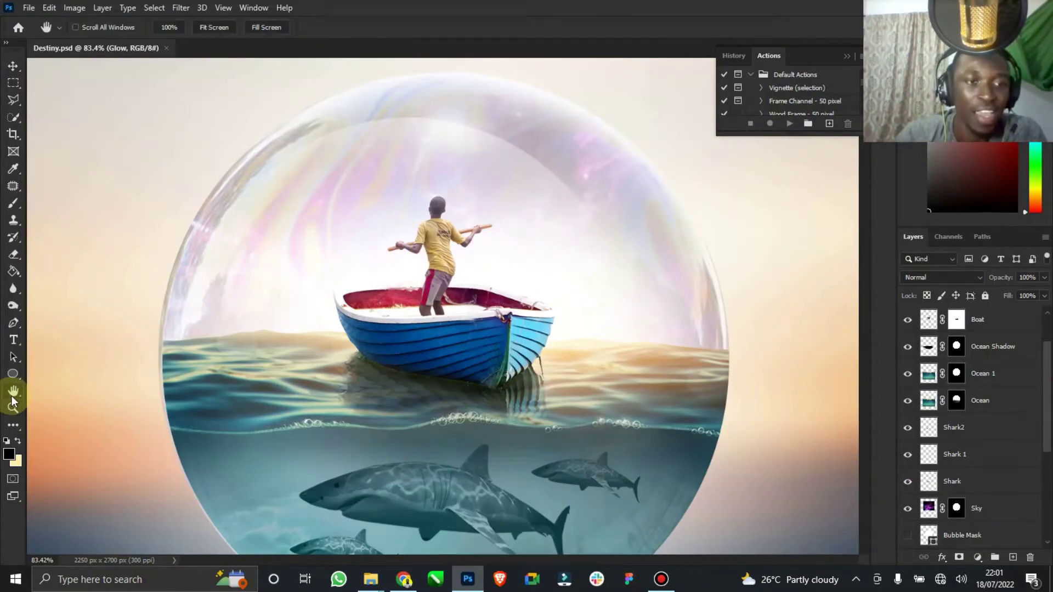
left_click(14, 408)
left_click_drag(450, 233, 557, 263)
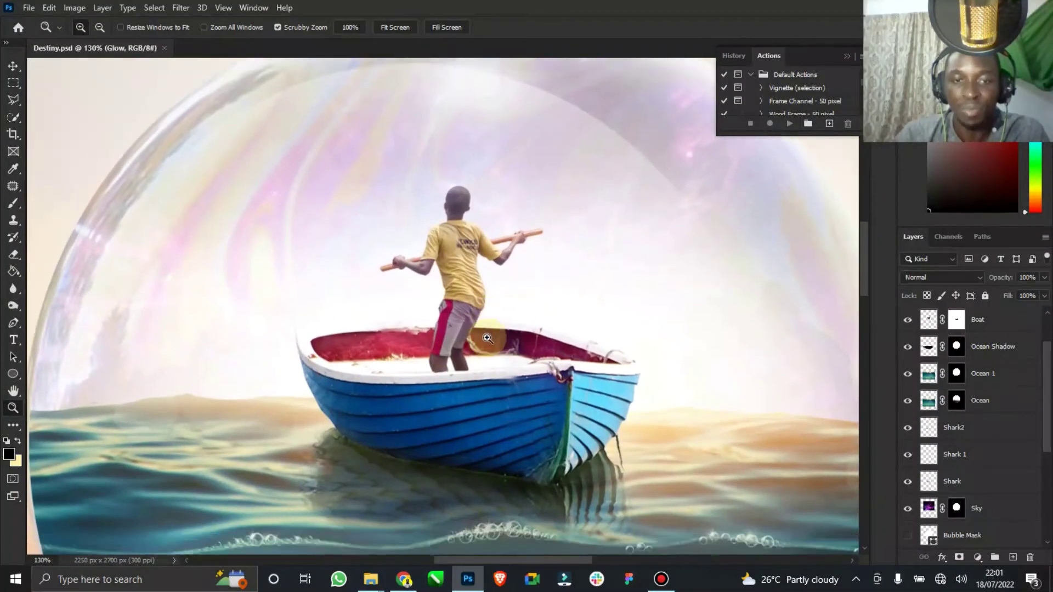
left_click_drag(487, 339, 552, 315)
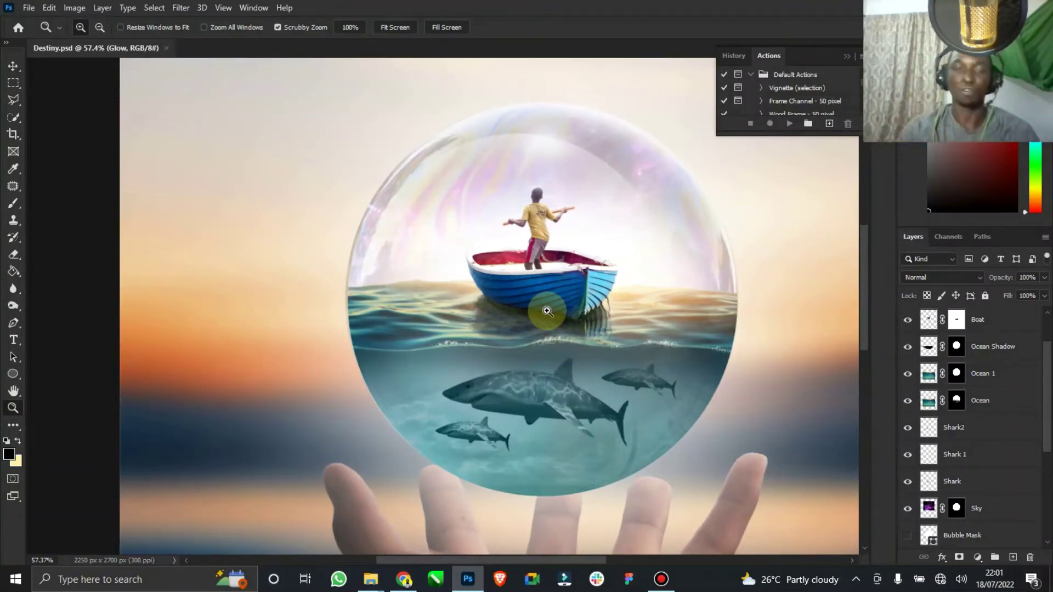
left_click(588, 227)
left_click(493, 384)
left_click(592, 364)
left_click(568, 367)
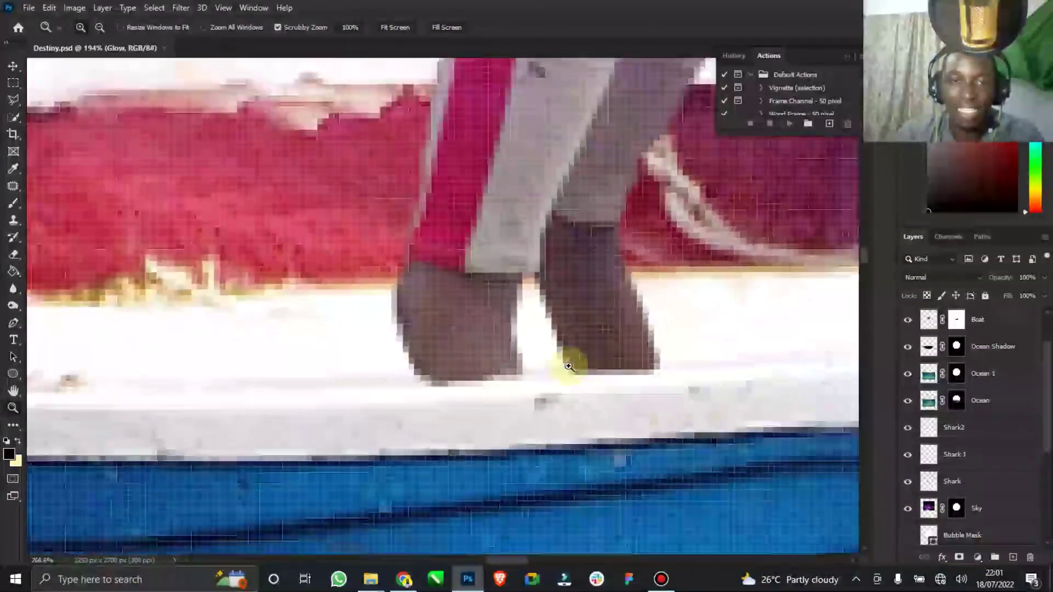
left_click_drag(568, 366, 544, 365)
scroll(530, 381, "down", 1)
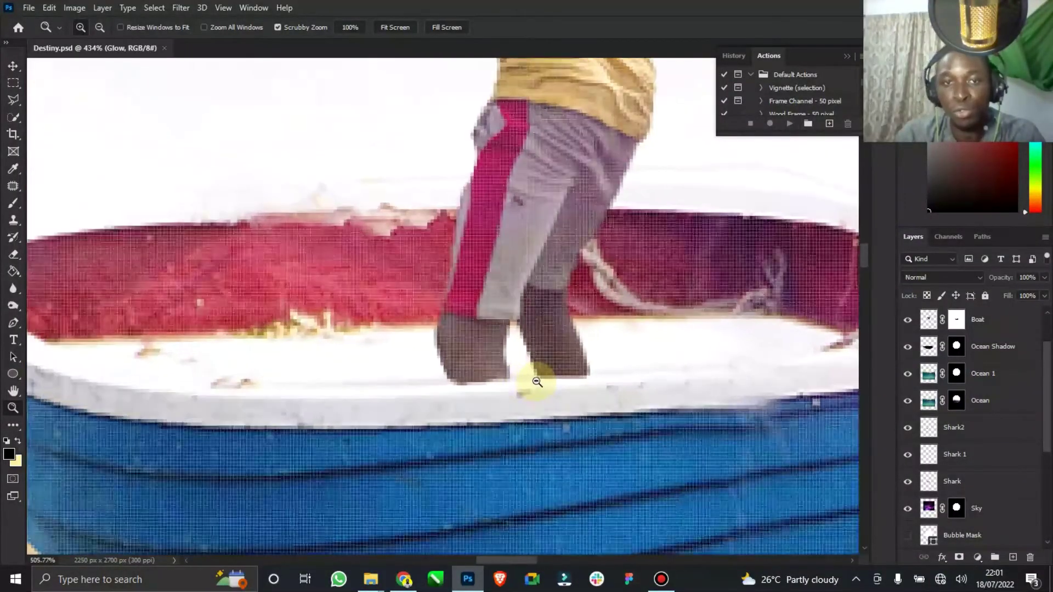
scroll(675, 414, "down", 1)
scroll(984, 346, "up", 2)
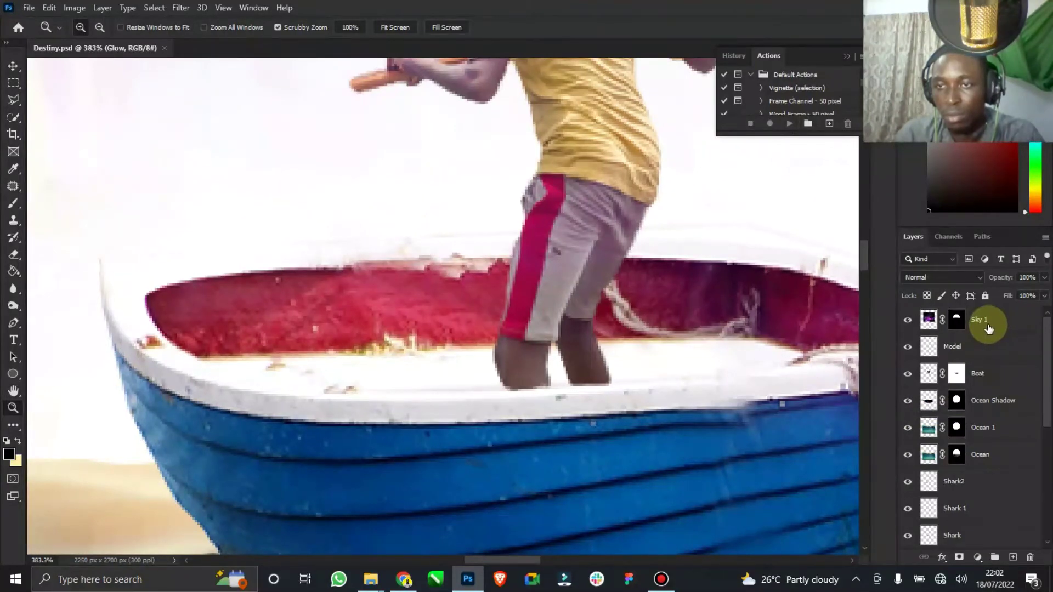
- On the Model layer, outline the lower ends of the fisherman's legs along the boat's rim with the Polygonal Lasso, delete that part and deselect
left_click(970, 347)
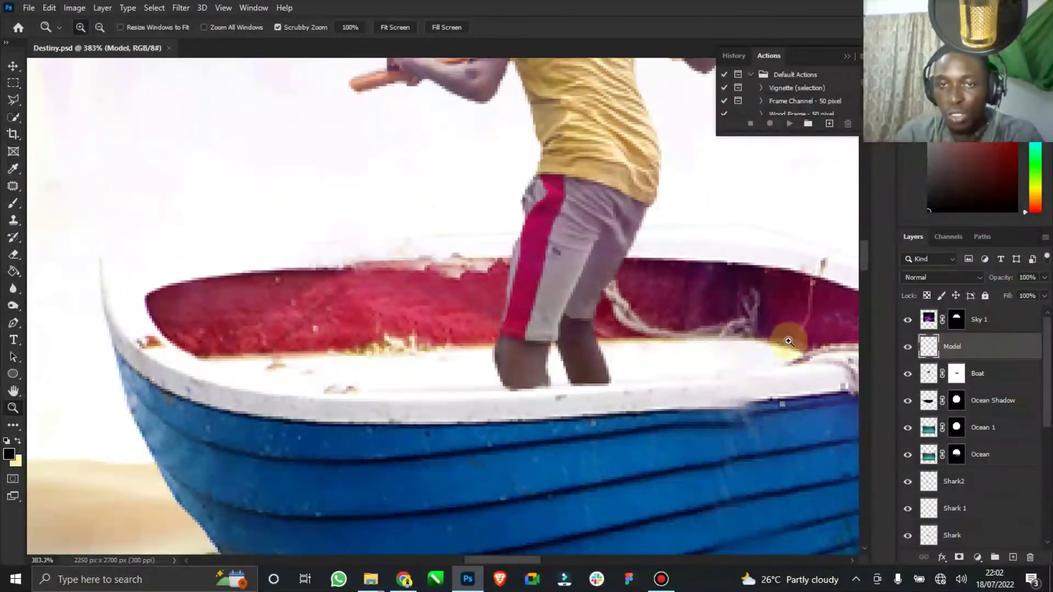
left_click(577, 393)
left_click(13, 65)
left_click(13, 103)
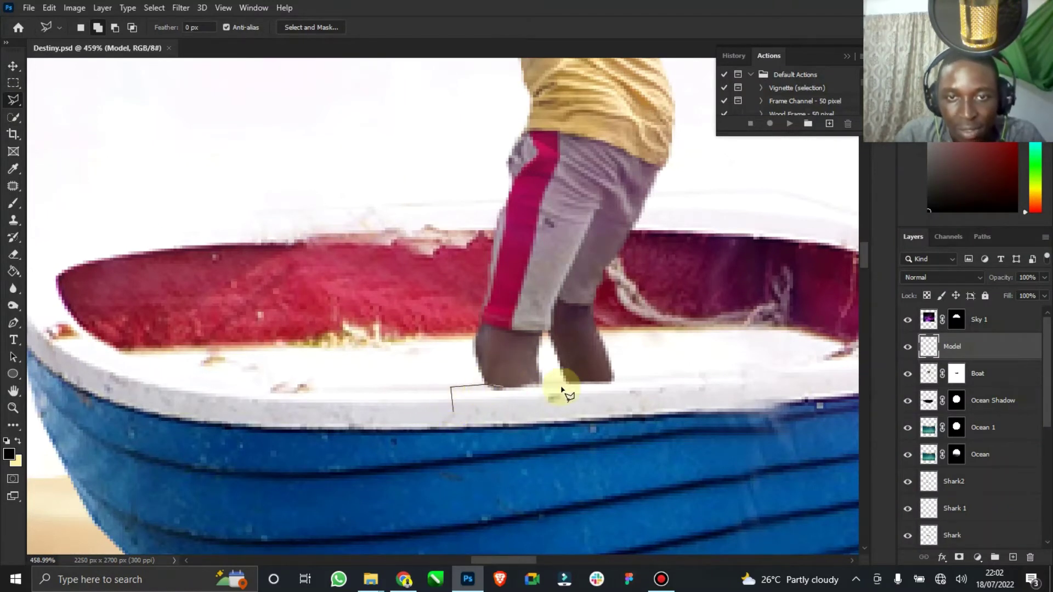
left_click(678, 402)
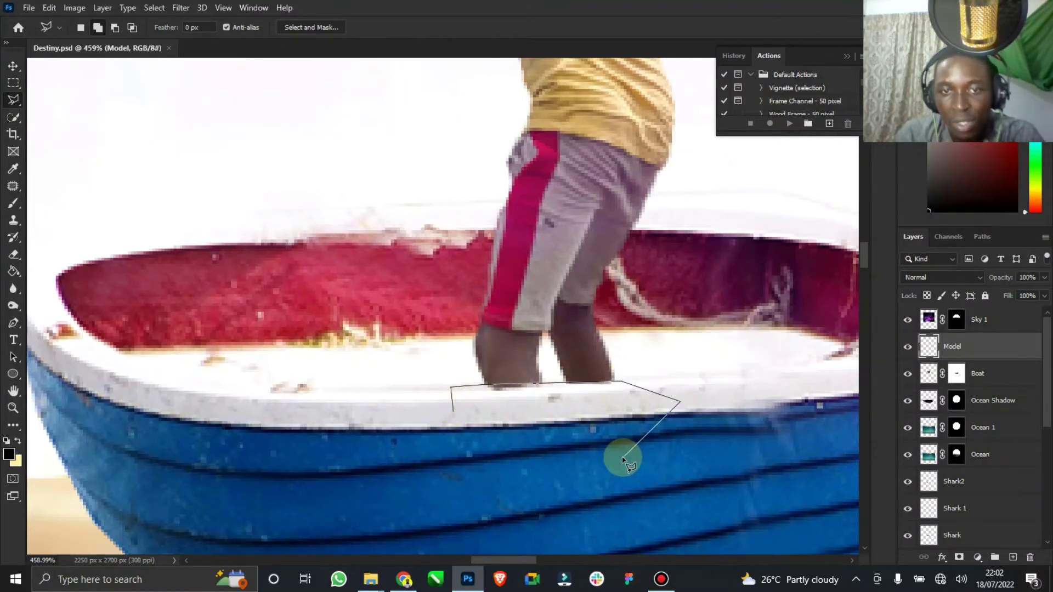
double_click(621, 454)
right_click(524, 327)
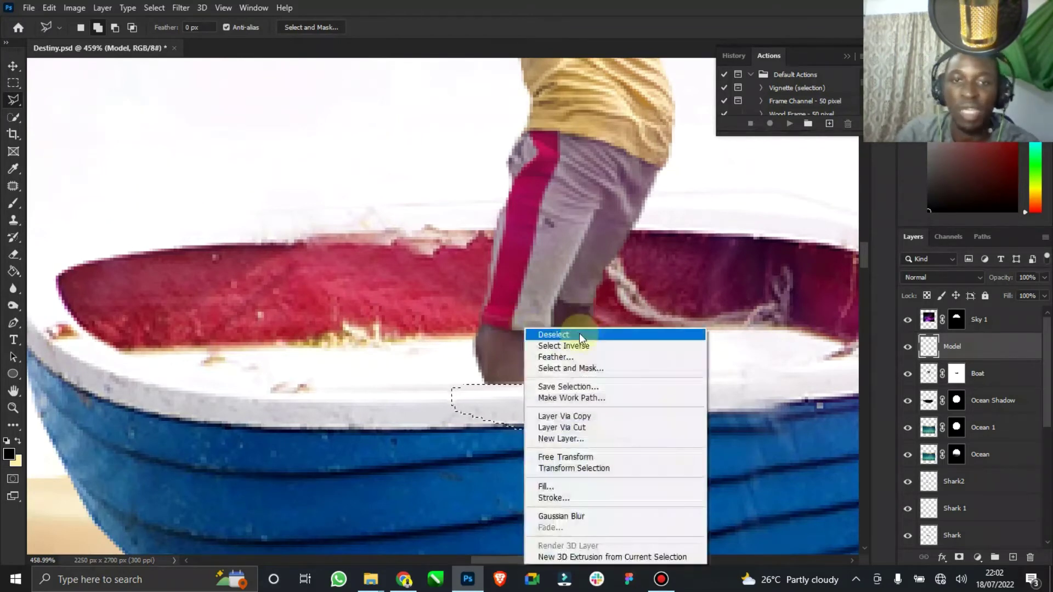
left_click(578, 334)
right_click(501, 307)
right_click(440, 298)
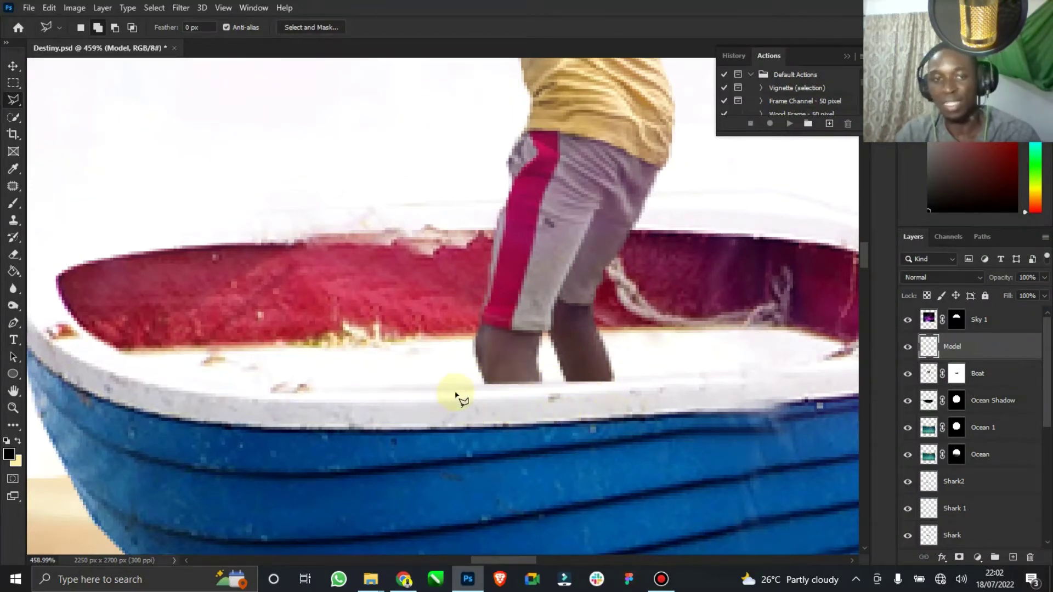
- Add a new layer named Shadow directly above the Boat layer and clip it to Boat
left_click(13, 408)
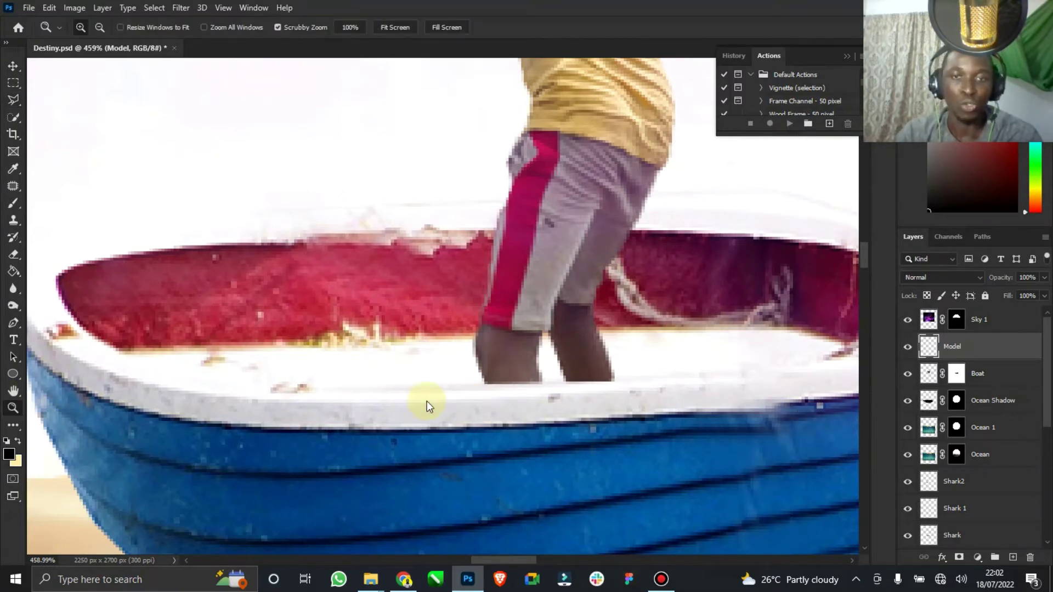
scroll(403, 406, "down", 5)
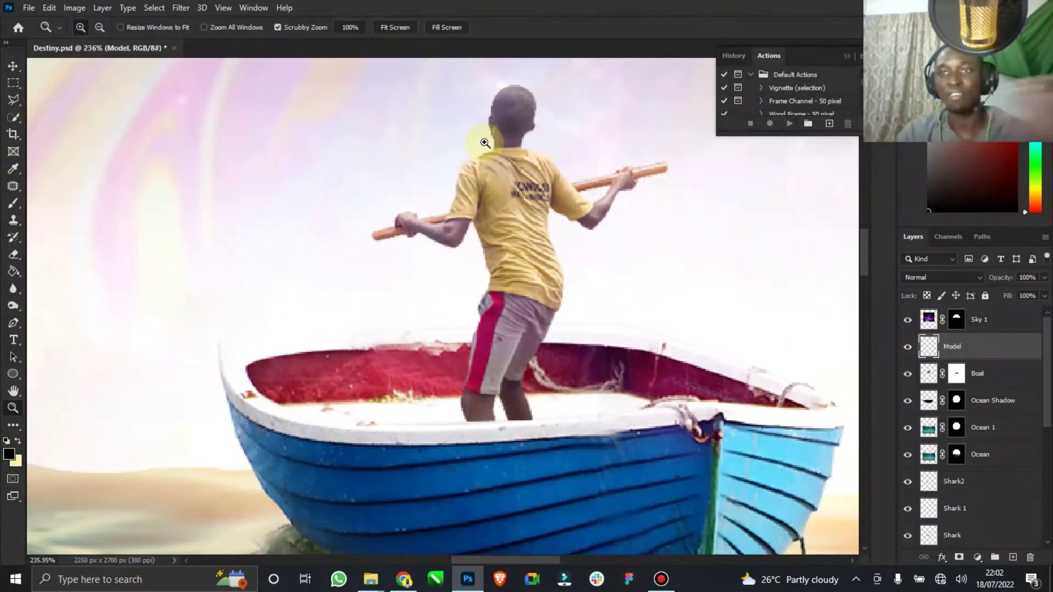
scroll(447, 216, "down", 3)
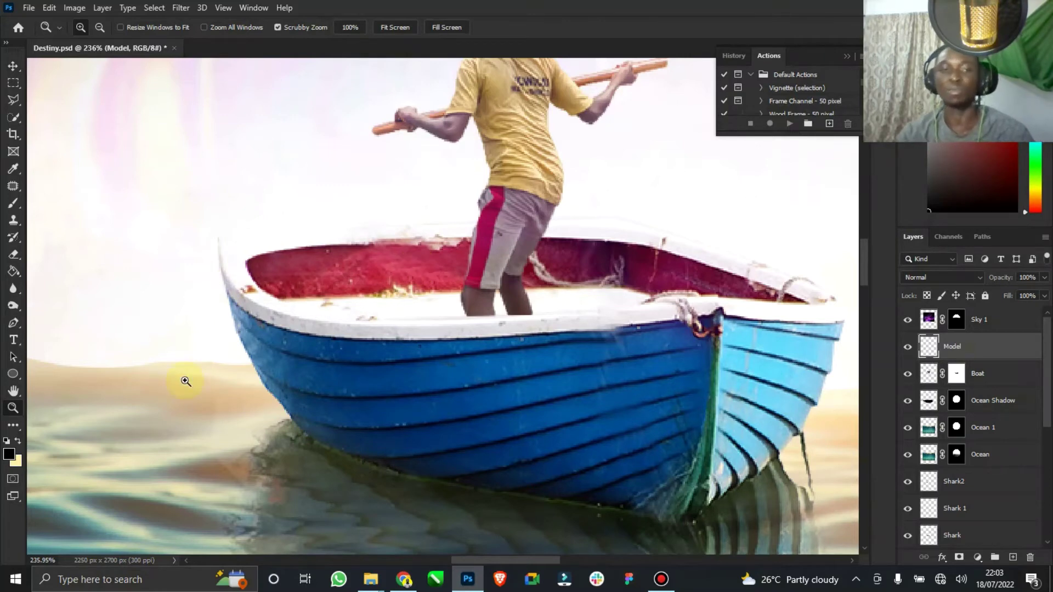
left_click_drag(651, 383, 634, 376)
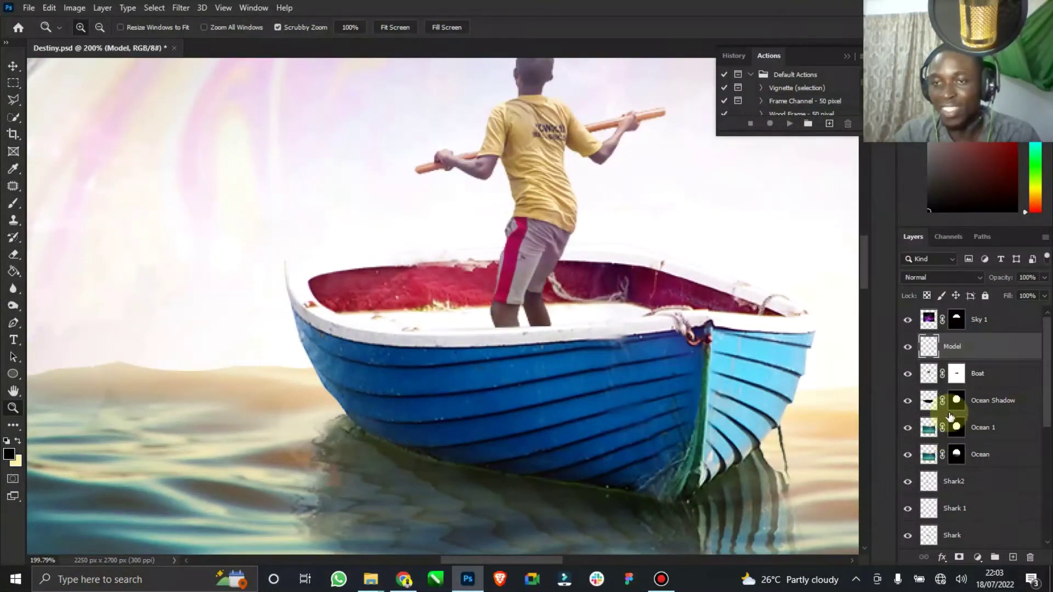
left_click(986, 375)
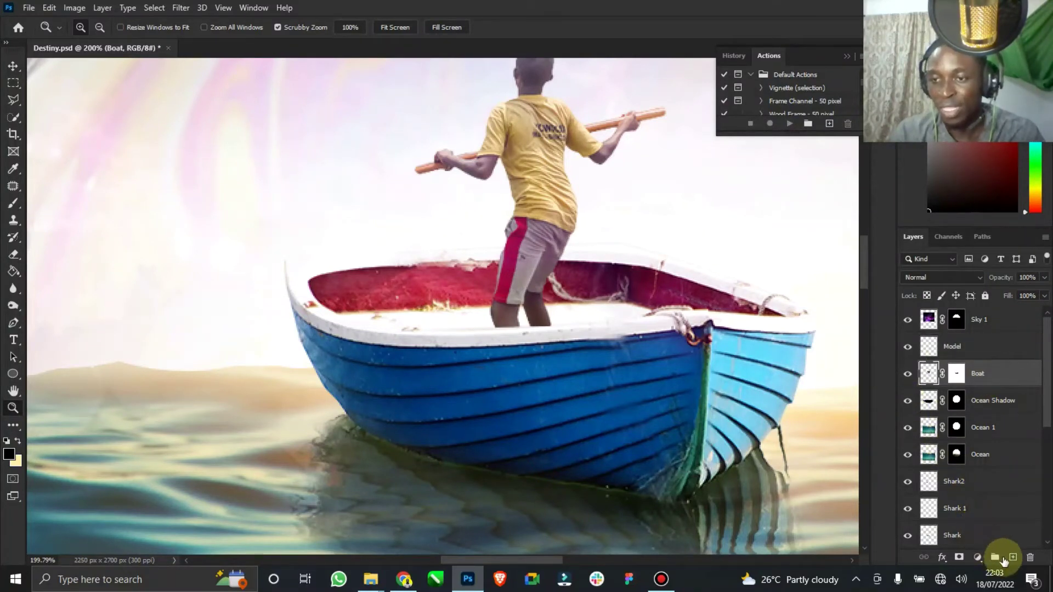
left_click(1013, 558)
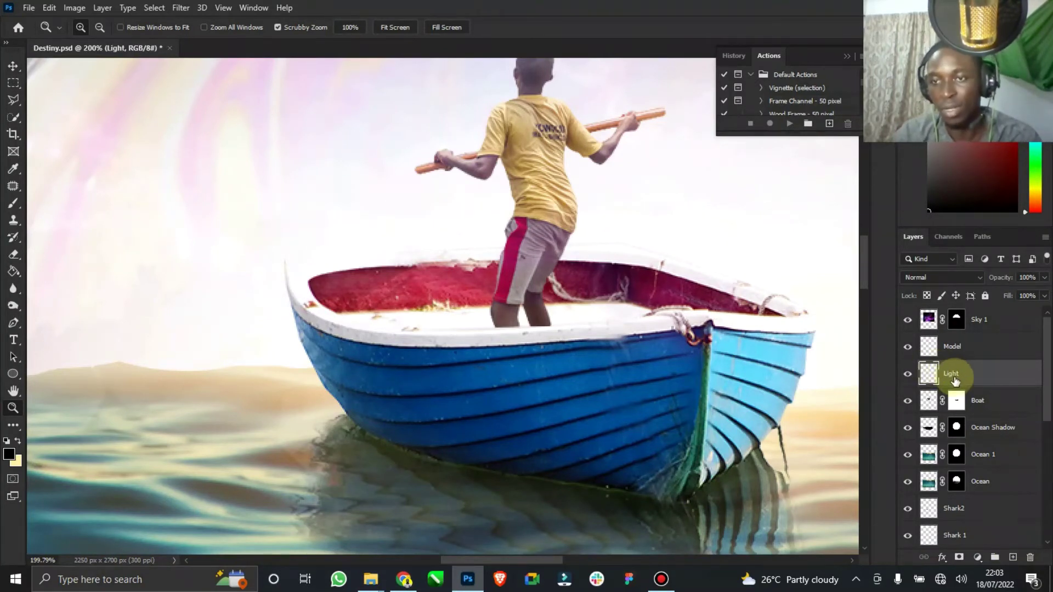
type("Shadow")
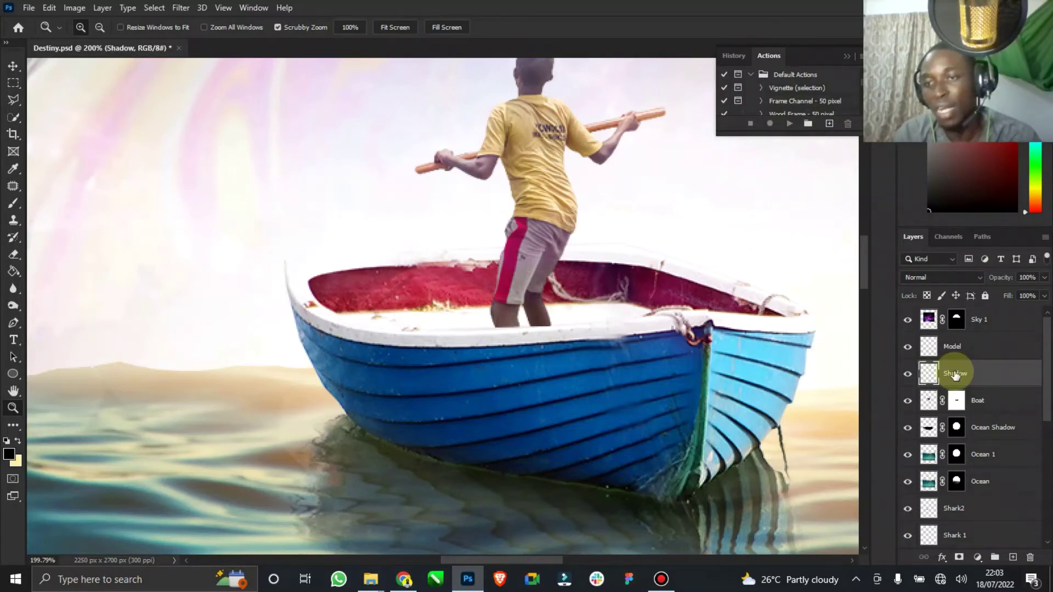
right_click(955, 374)
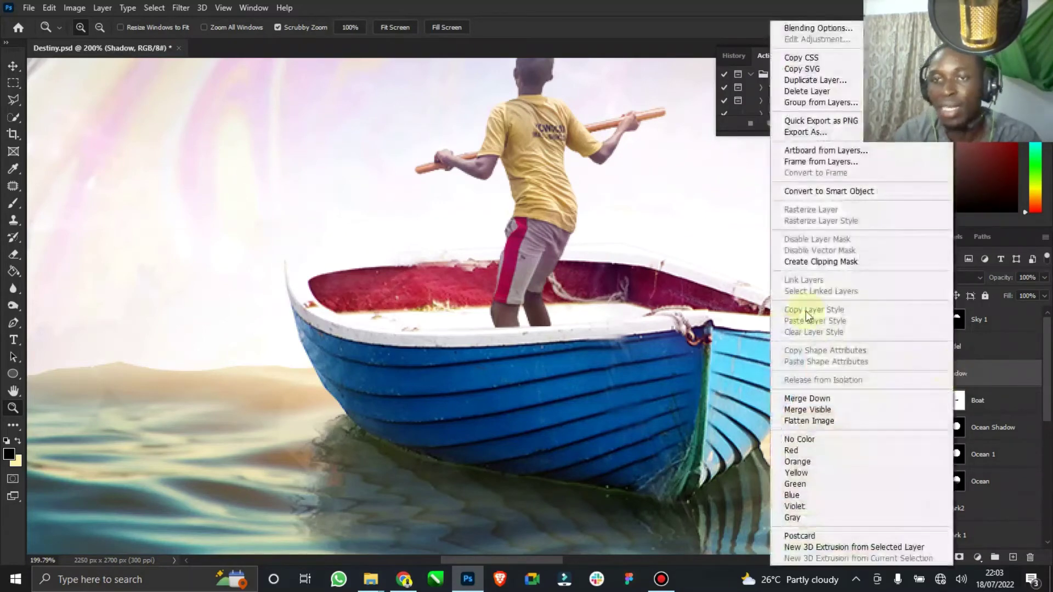
left_click(823, 259)
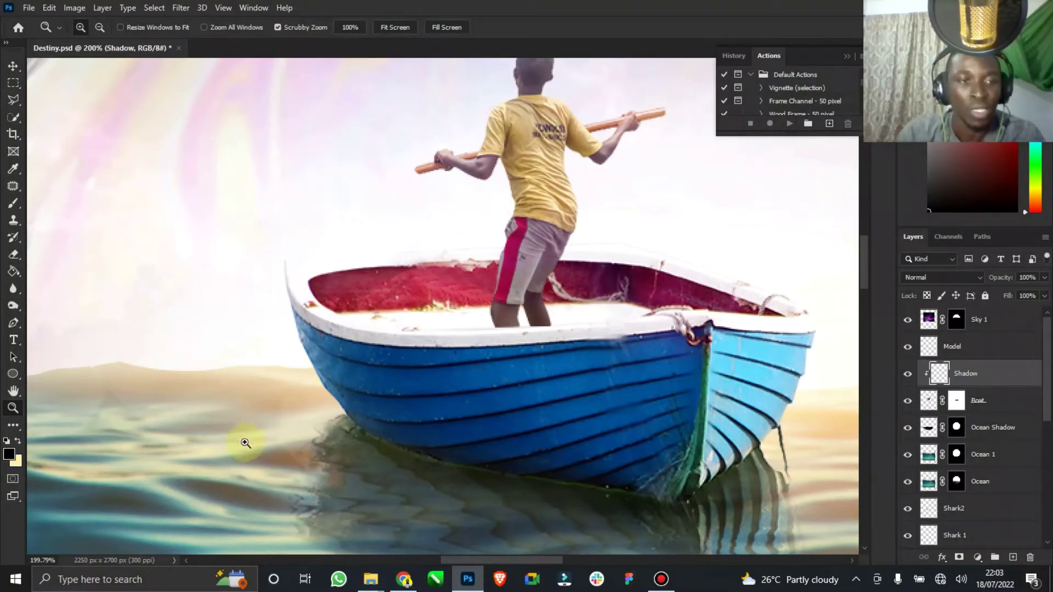
- Paint soft black over most of the boat's hull on the Shadow layer with the Brush, starting at 60 px and slightly enlarging it
left_click(13, 203)
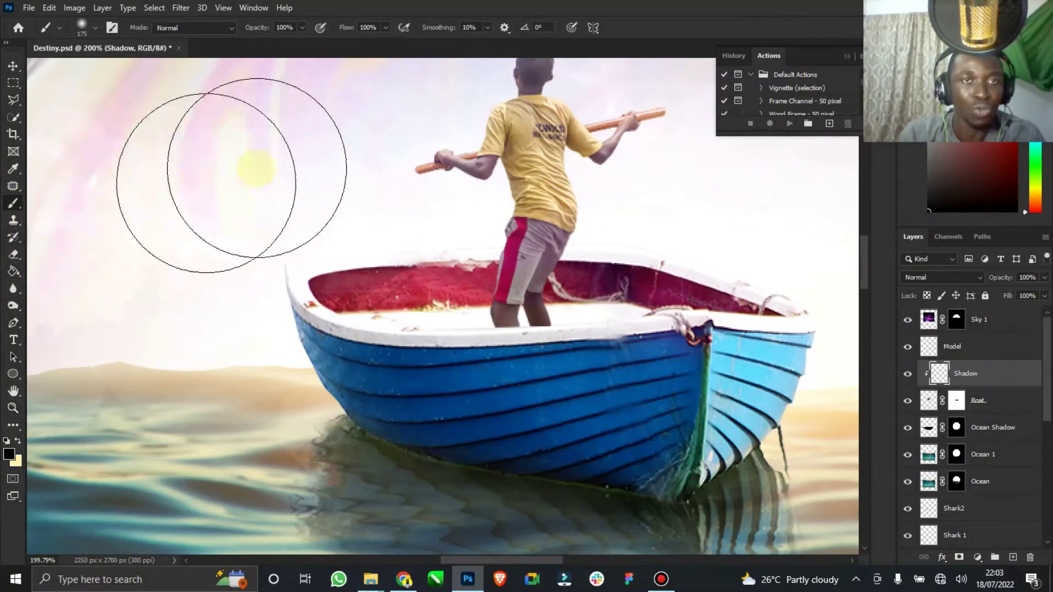
key("bracketleft")
key("bracketleft")
key("bracketleft")
key("bracketleft")
key("bracketleft")
key("bracketleft")
key("bracketleft")
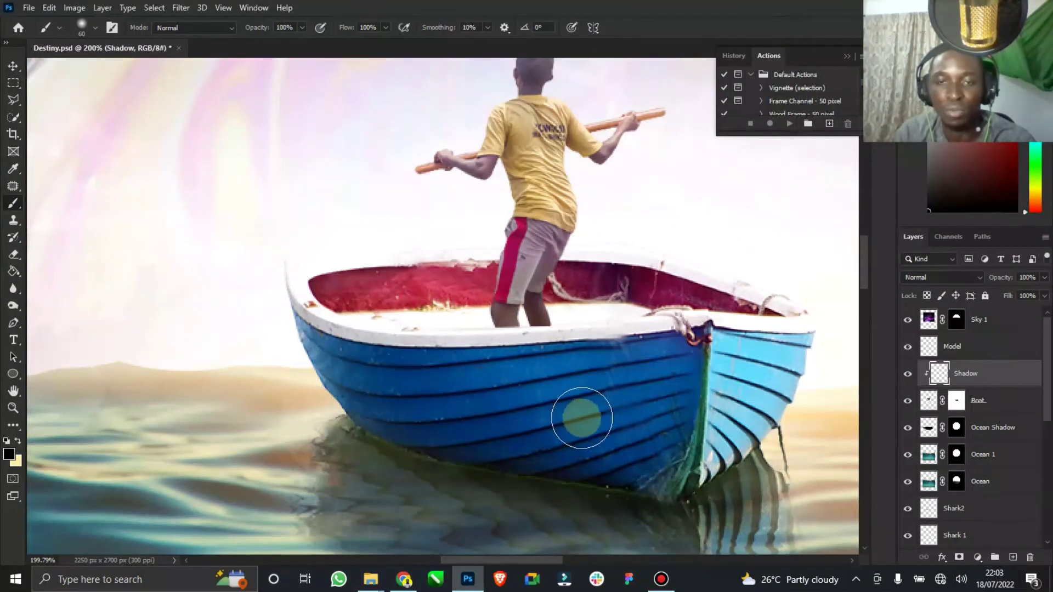
left_click(9, 455)
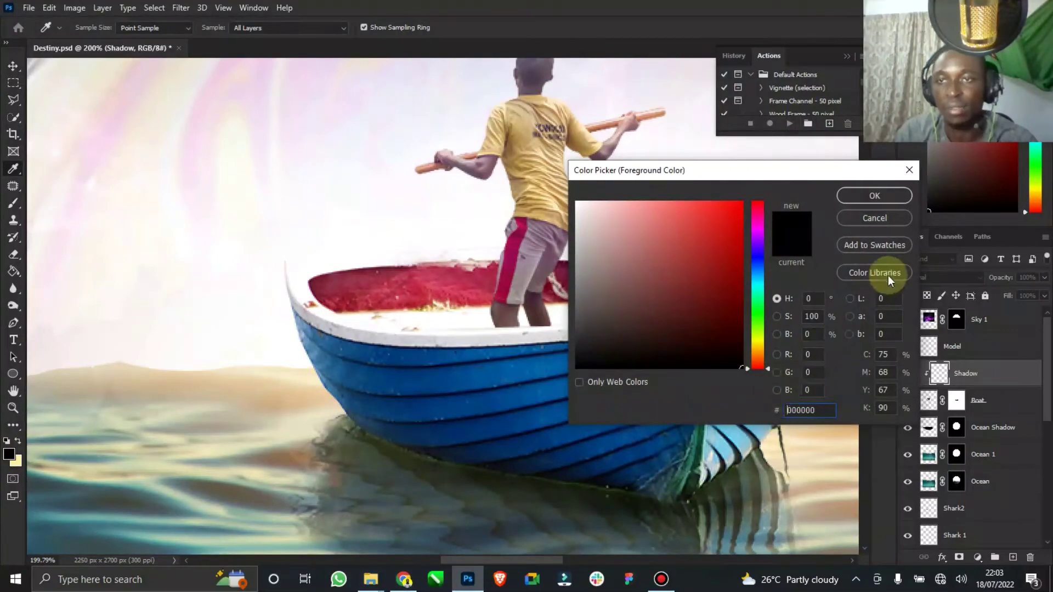
left_click(869, 201)
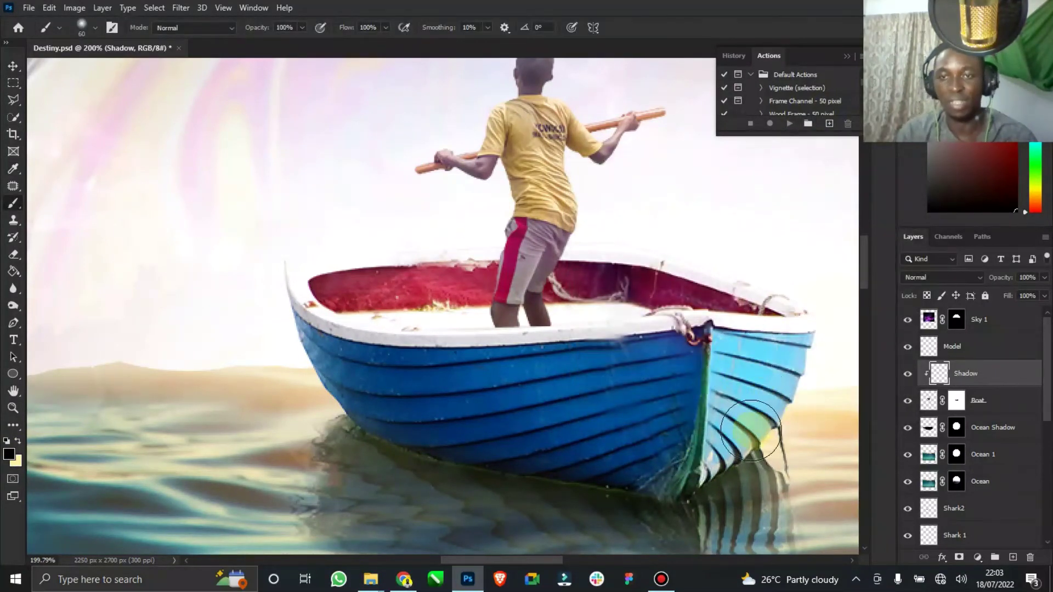
mouse_move(799, 399)
left_mouse_down()
mouse_move(737, 459)
mouse_move(785, 398)
mouse_move(674, 485)
mouse_move(657, 485)
mouse_move(701, 483)
mouse_move(413, 475)
mouse_move(533, 487)
left_mouse_up()
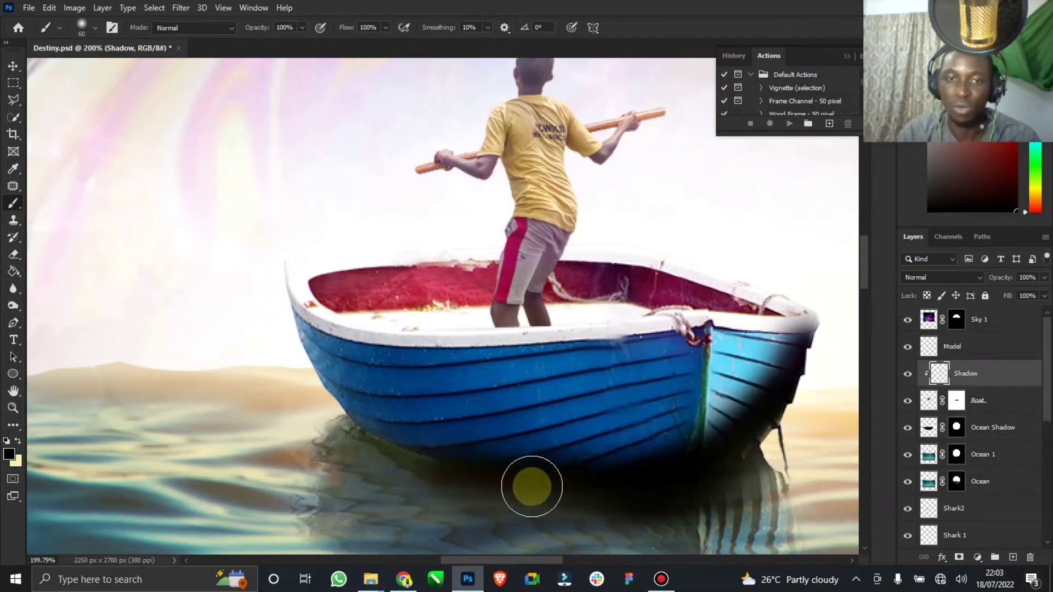
key("bracketright")
mouse_move(754, 402)
left_mouse_down()
mouse_move(790, 352)
mouse_move(786, 335)
mouse_move(687, 434)
mouse_move(823, 347)
mouse_move(712, 395)
mouse_move(706, 353)
mouse_move(702, 372)
mouse_move(527, 393)
mouse_move(611, 451)
mouse_move(510, 400)
mouse_move(597, 360)
mouse_move(439, 395)
mouse_move(482, 444)
mouse_move(680, 418)
mouse_move(653, 365)
mouse_move(635, 357)
mouse_move(635, 371)
mouse_move(688, 359)
mouse_move(696, 376)
mouse_move(653, 386)
mouse_move(571, 360)
mouse_move(474, 380)
mouse_move(460, 423)
mouse_move(510, 447)
mouse_move(512, 336)
left_mouse_up()
key("bracketright")
- Set the Shadow layer to Soft Light at 72% opacity and compare the boat with and without it
left_click(15, 68)
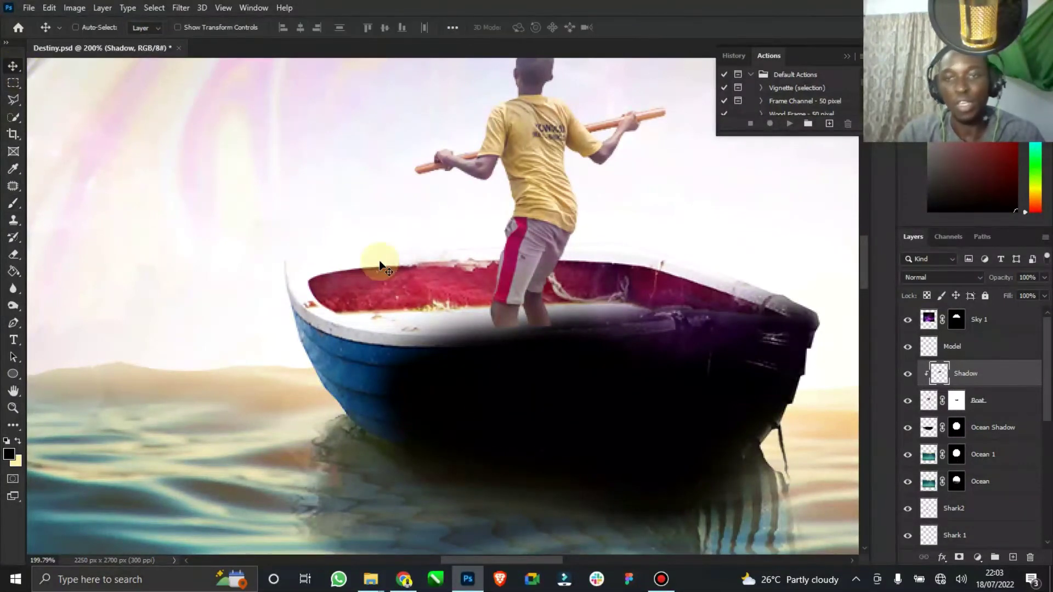
left_click(944, 278)
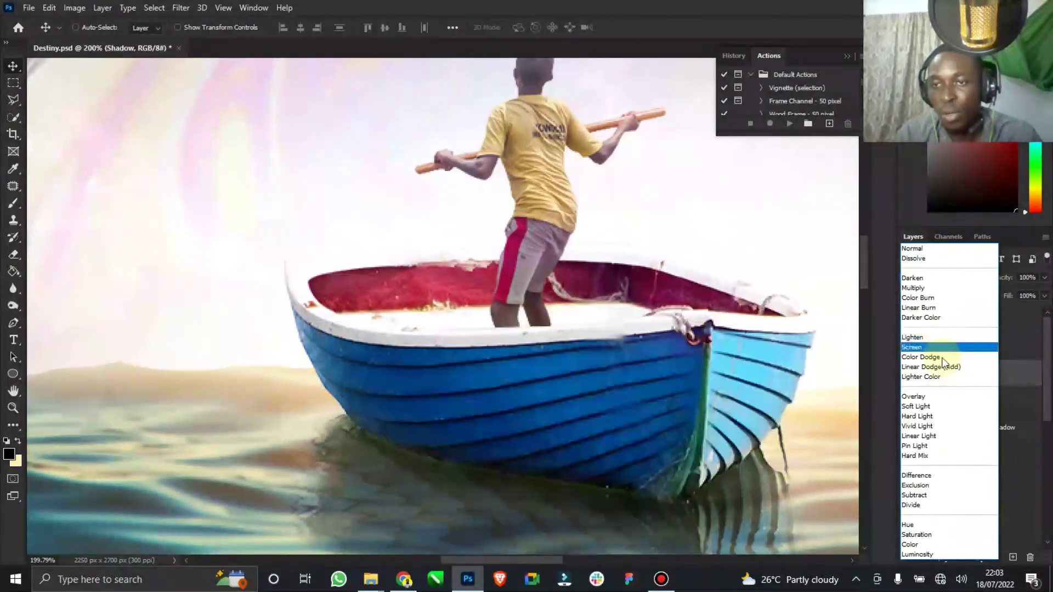
left_click(925, 407)
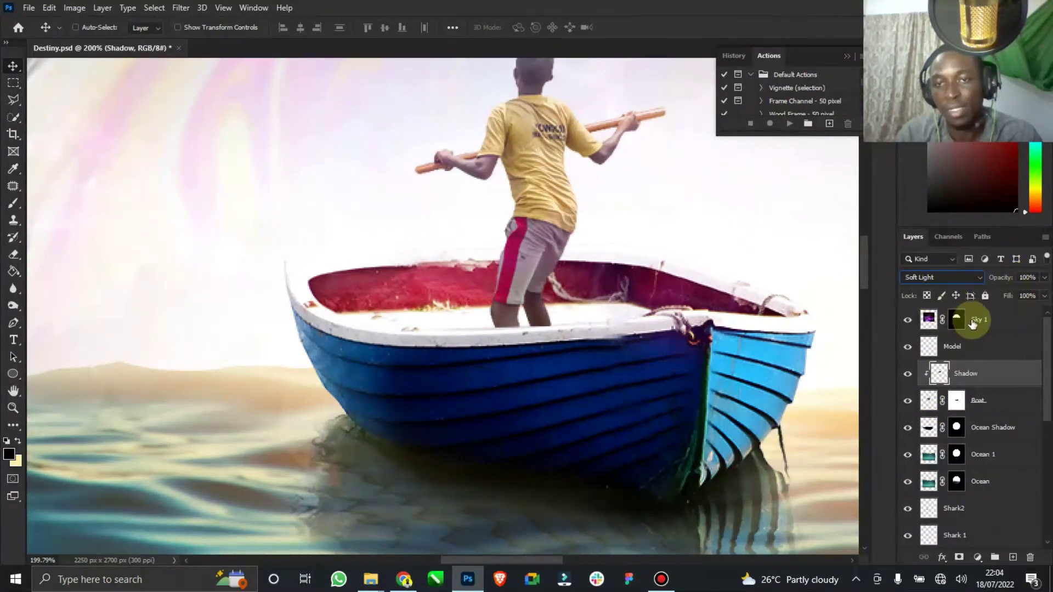
left_click_drag(1027, 292, 1031, 292)
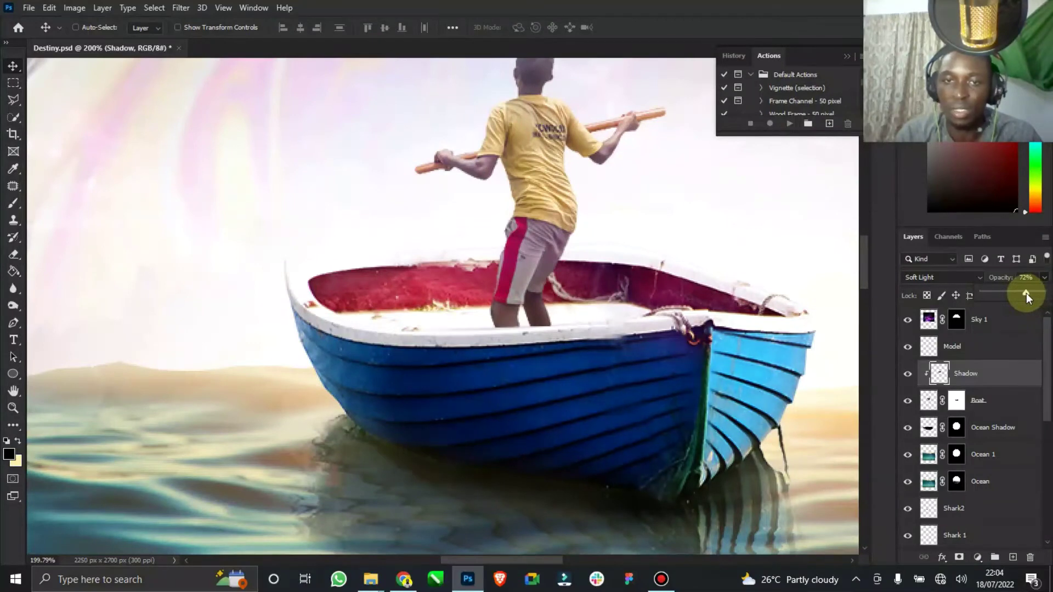
left_click(908, 375)
left_click(909, 379)
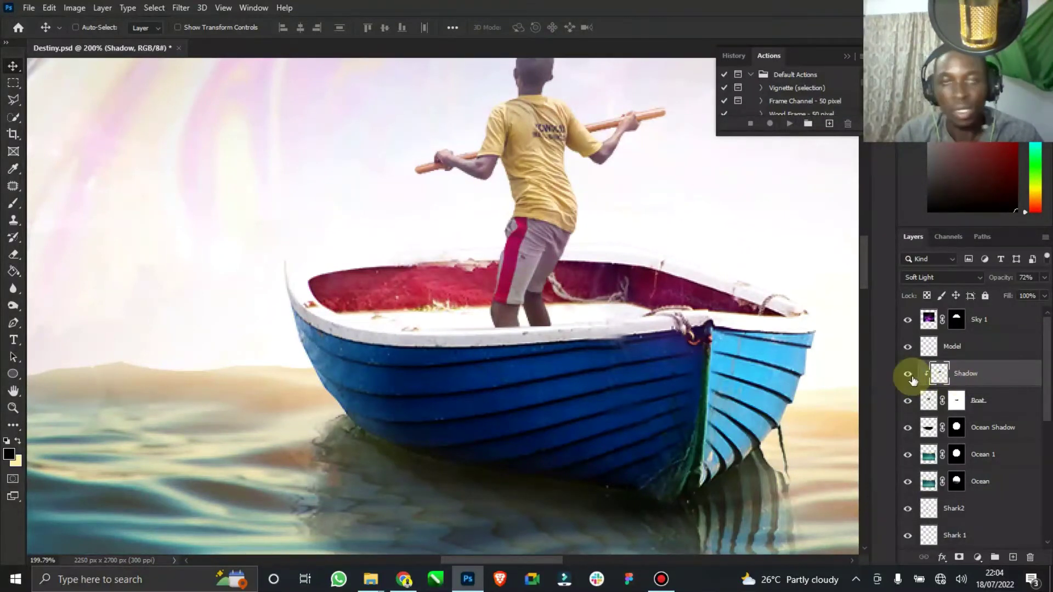
- Touch up the hull shading on the Shadow layer with a small soft Eraser and an 80 px Brush
mouse_move(18, 254)
left_mouse_down()
mouse_move(76, 260)
mouse_move(68, 254)
left_mouse_up()
key("bracketleft")
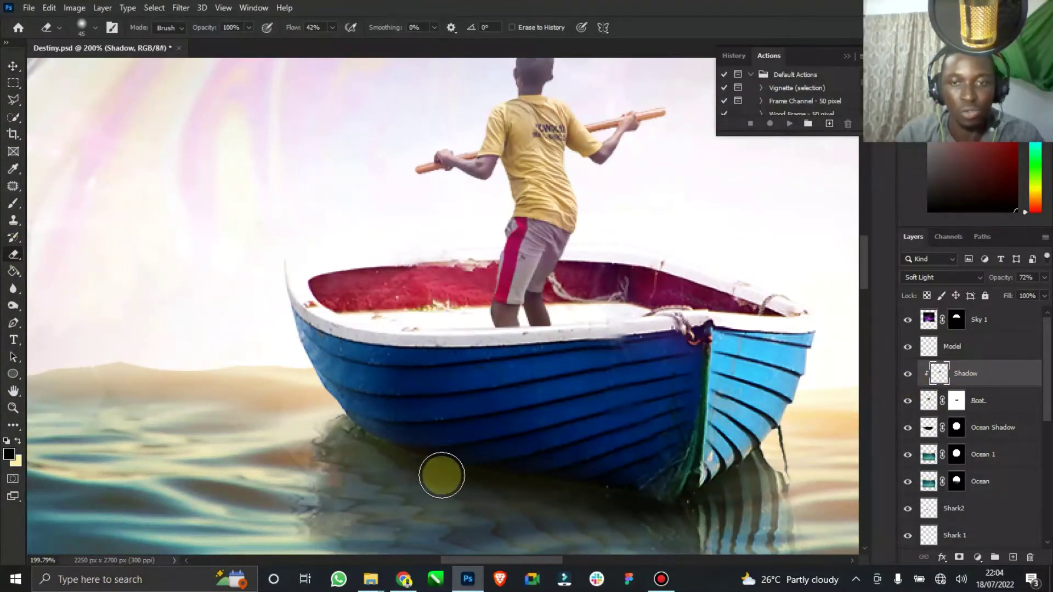
scroll(494, 471, "down", 1)
key("bracketleft")
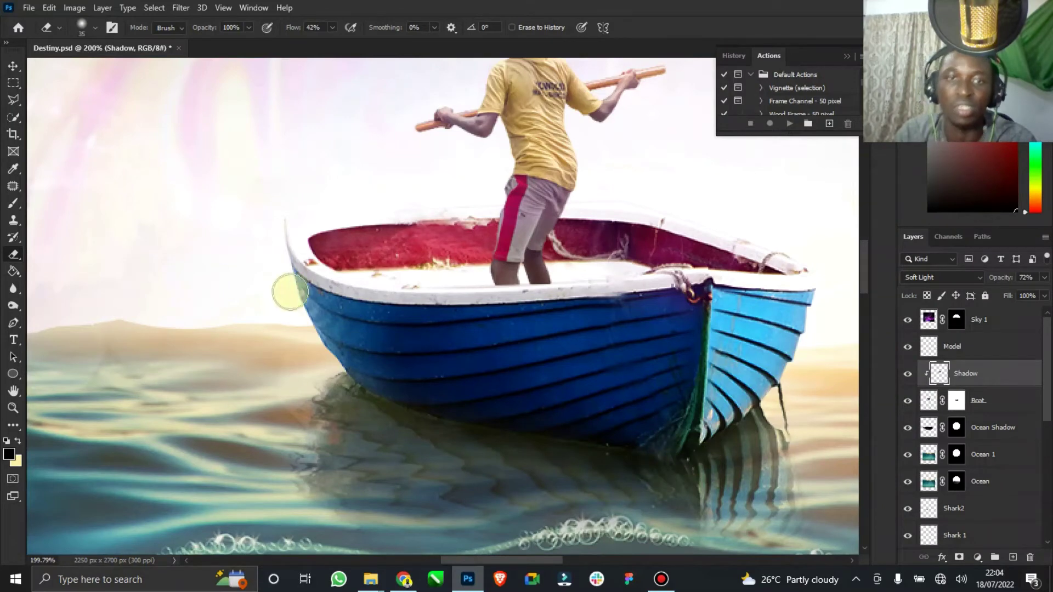
key("b")
scroll(537, 356, "up", 2)
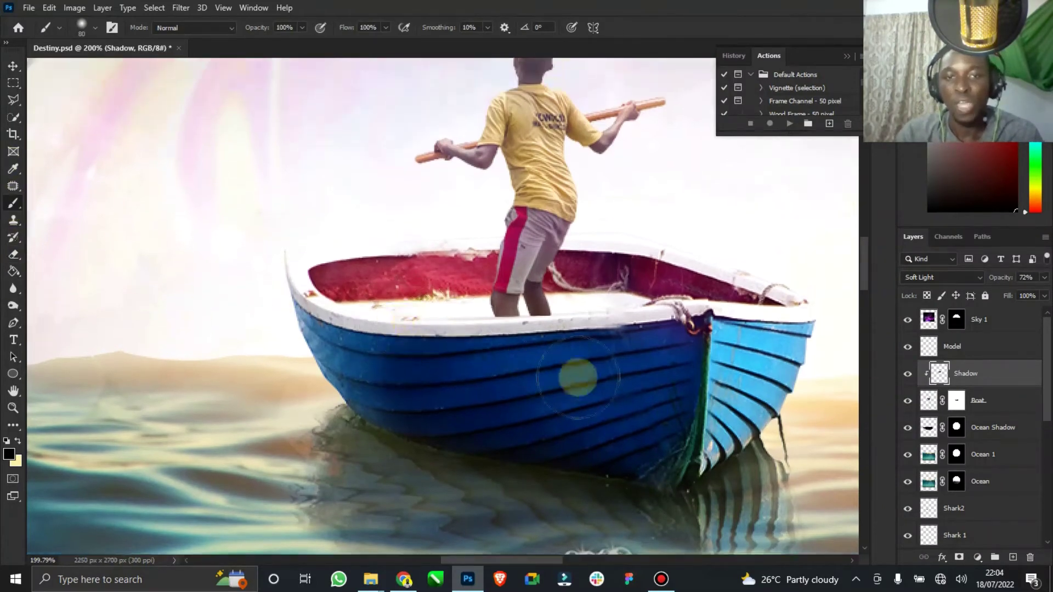
left_click(933, 375)
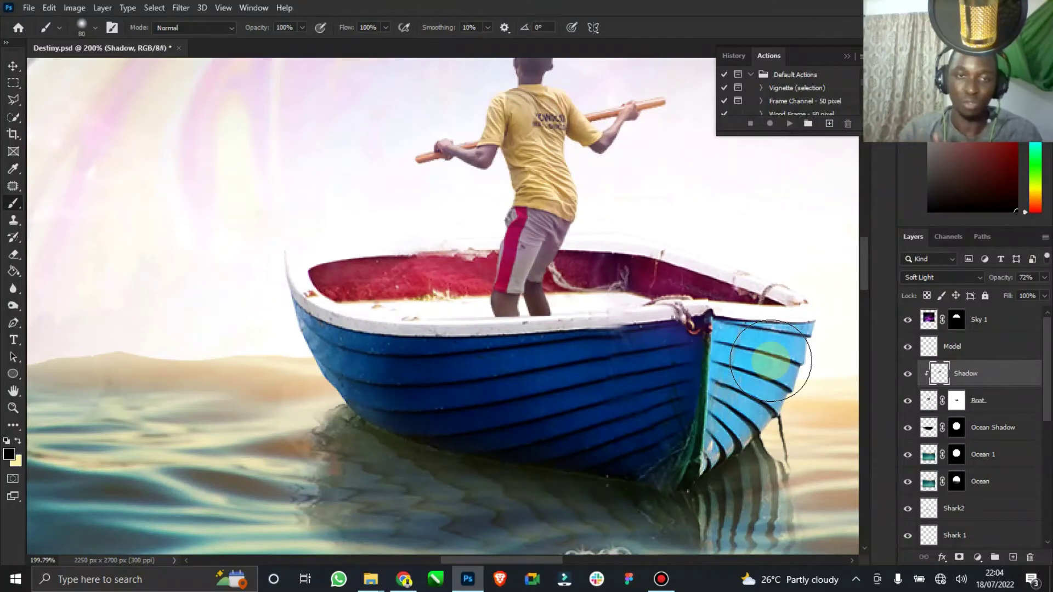
- Add a Brightness/Contrast adjustment layer directly above the Shadow layer and clip it to the boat
left_click(13, 408)
left_click_drag(425, 332, 499, 345)
left_click(14, 66)
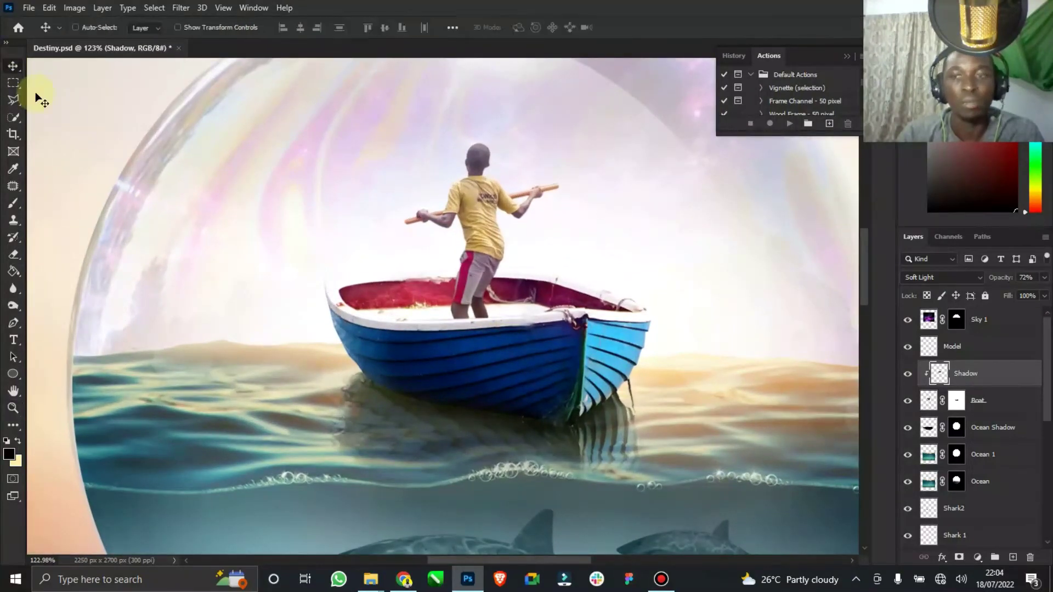
left_click(978, 558)
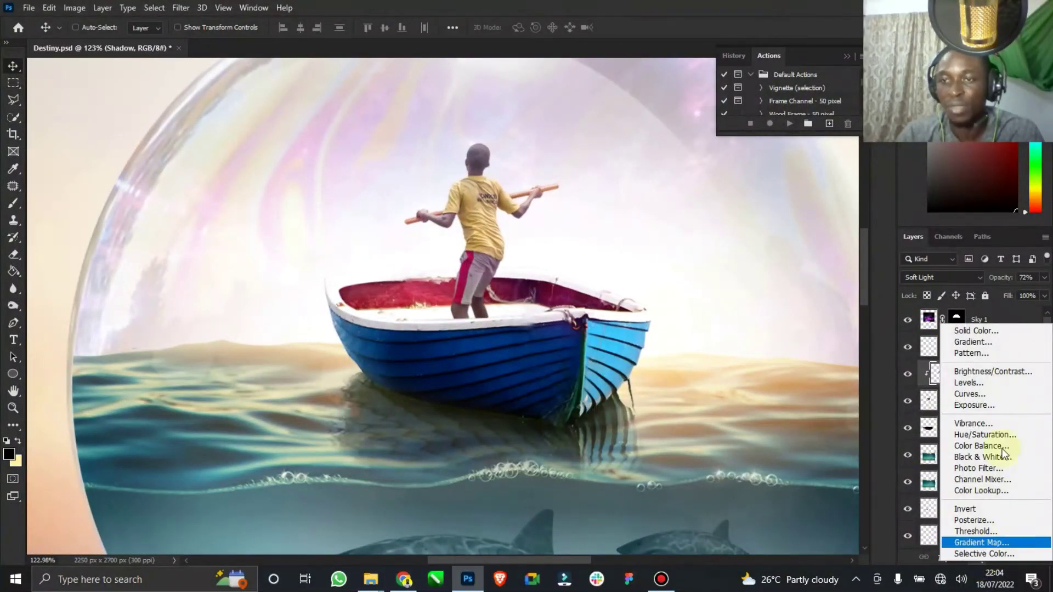
left_click(1001, 371)
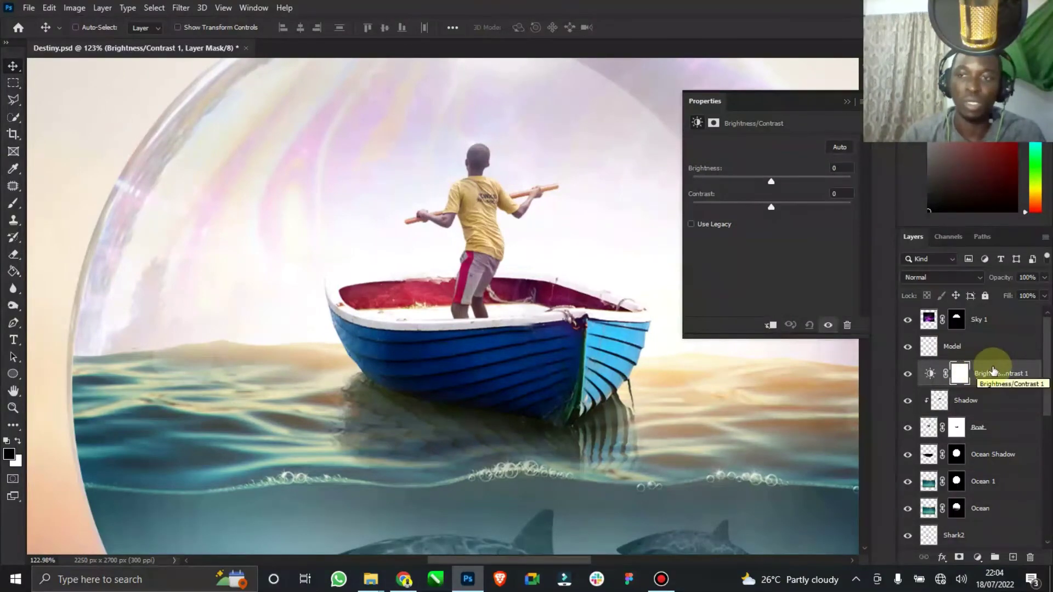
right_click(992, 372)
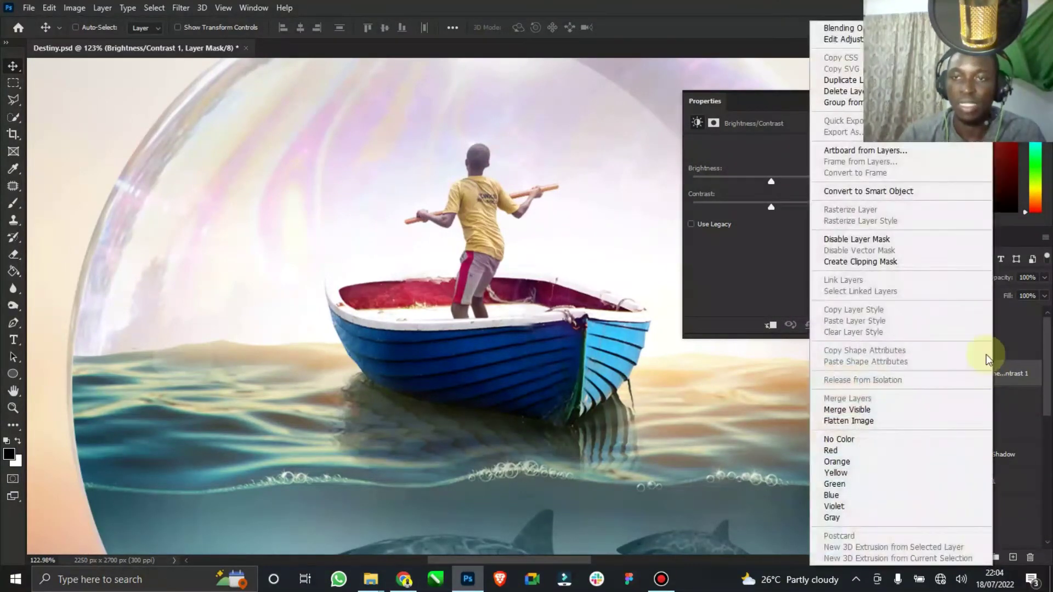
left_click(867, 266)
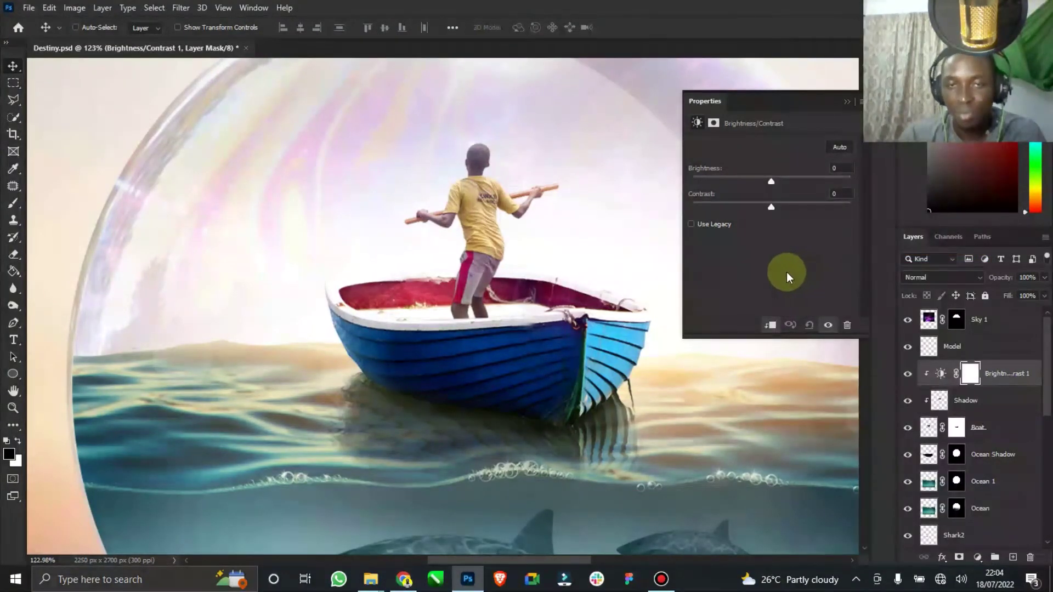
- Set the boat adjustment's Brightness to -71 and Contrast to 52, then compare the boat with and without it
left_click_drag(770, 185, 814, 210)
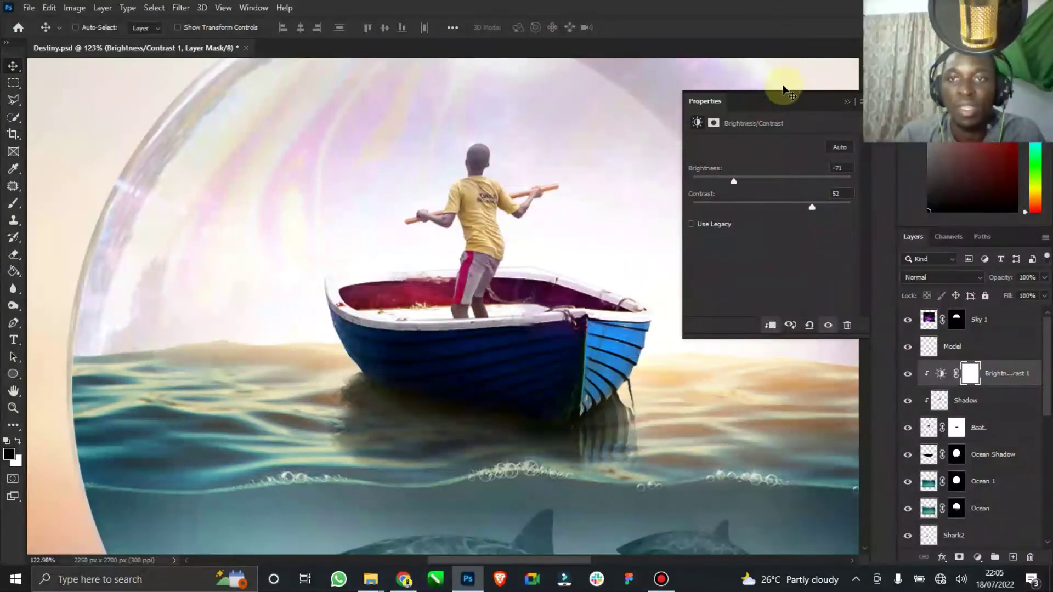
left_click_drag(783, 98, 756, 99)
left_click(837, 92)
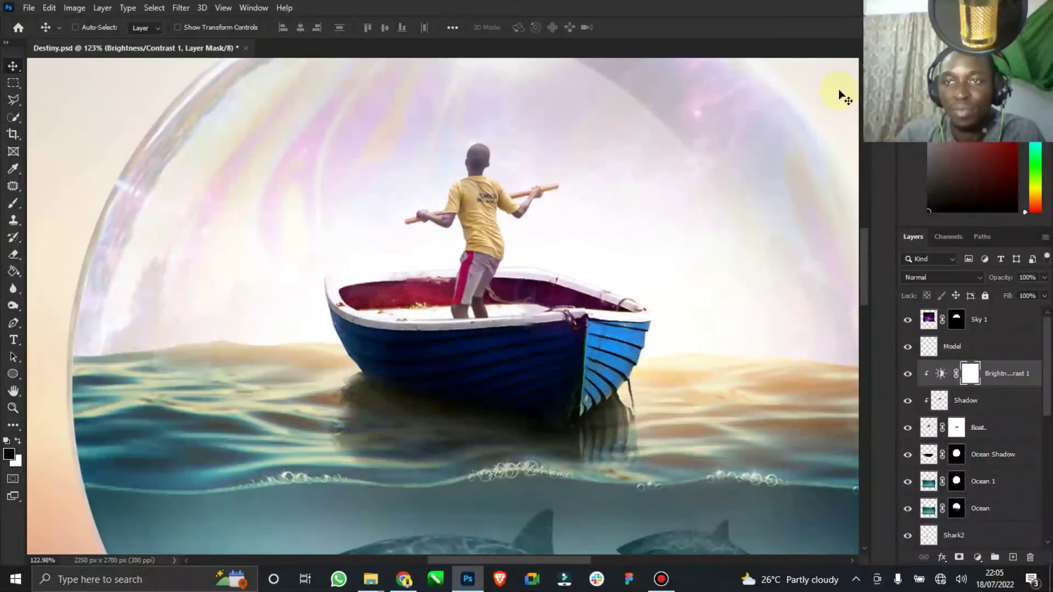
left_click(908, 375)
left_click(908, 375)
left_click(909, 375)
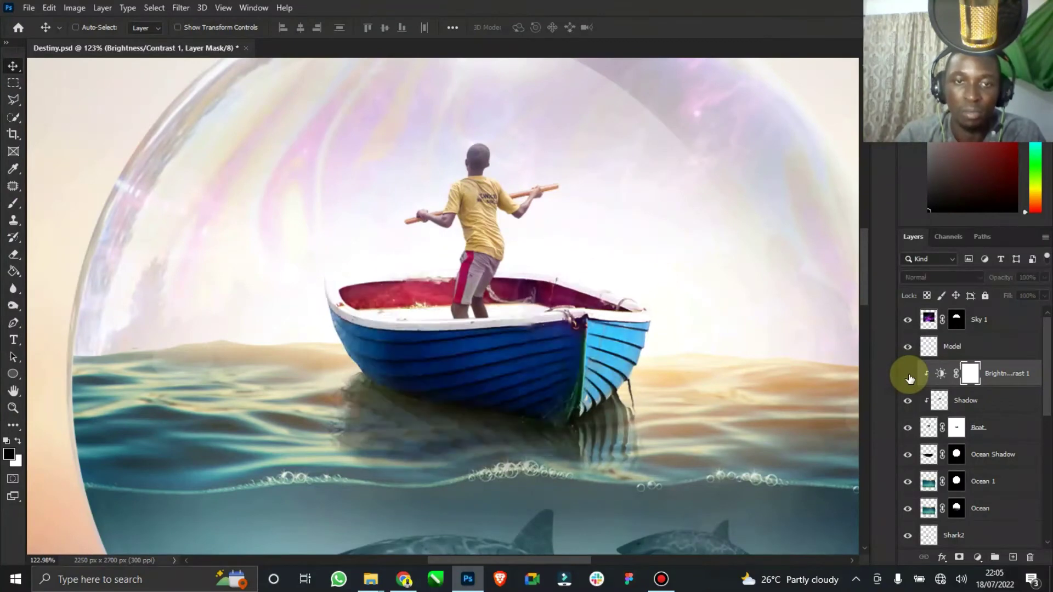
left_click(908, 375)
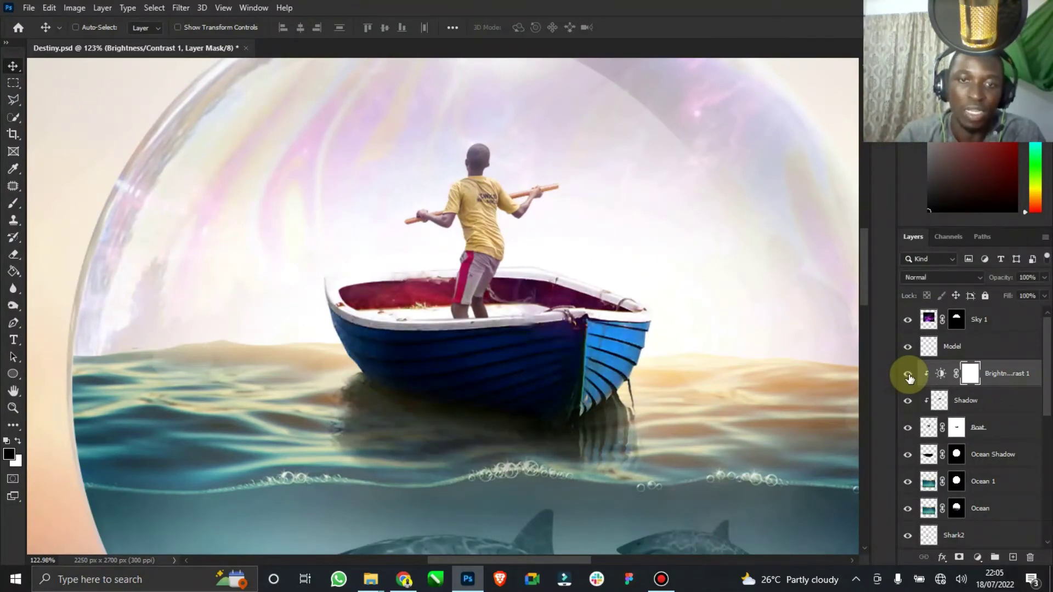
- Paint black on the Brightness/Contrast mask with a soft 80 px Brush over the boat's red interior, rim and rear hull edge
left_click(14, 408)
left_click_drag(426, 377, 517, 388)
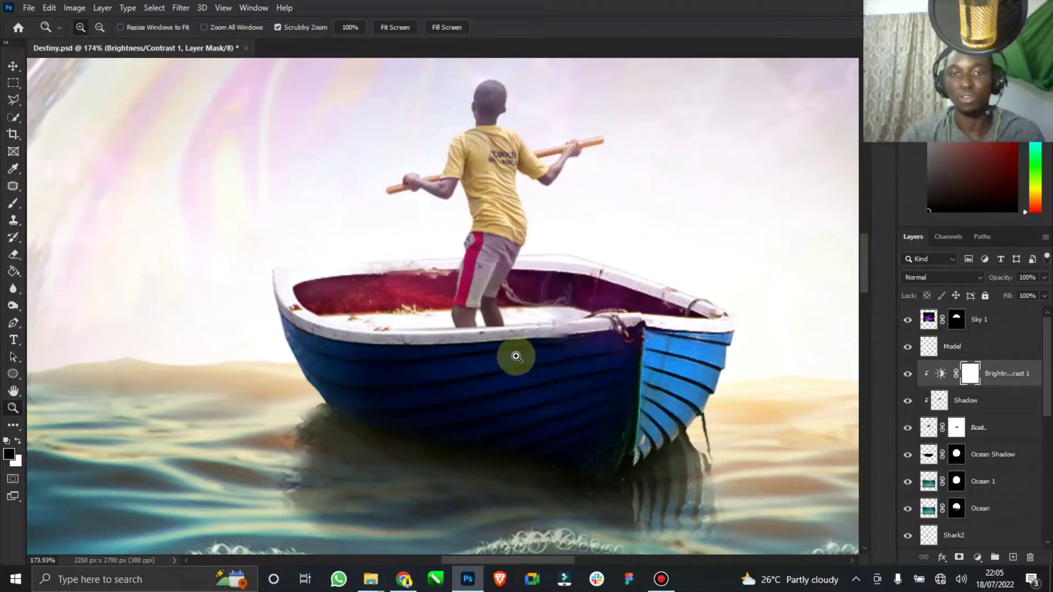
left_click(907, 376)
left_click(907, 379)
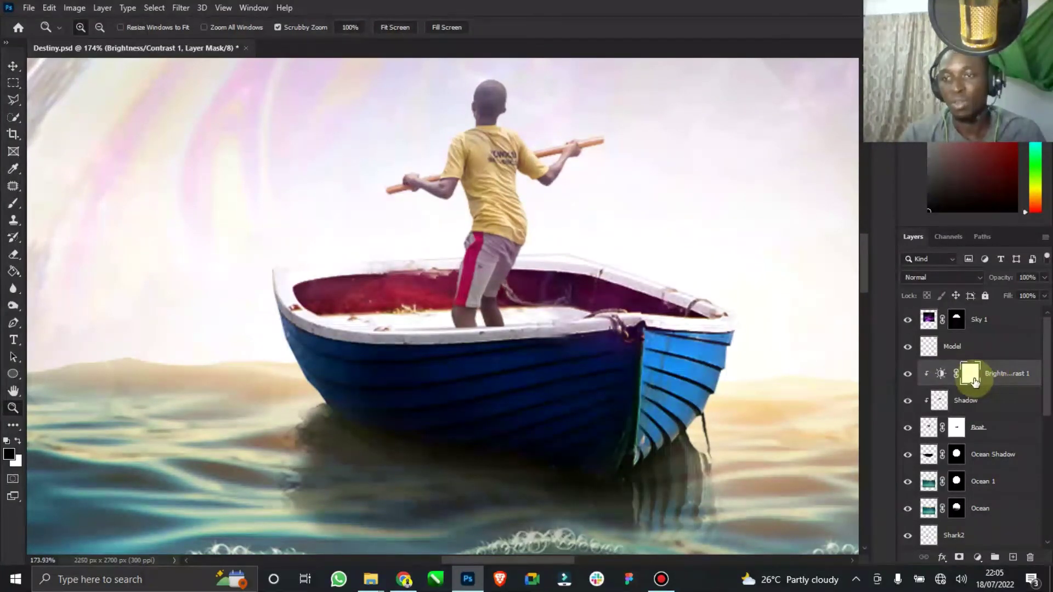
left_click(11, 204)
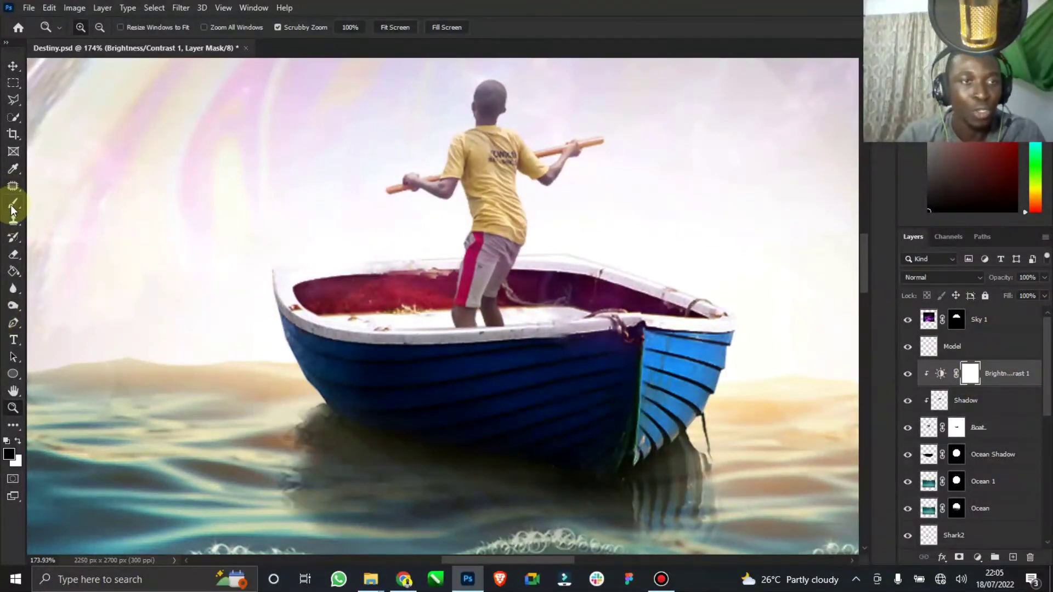
mouse_move(356, 280)
left_mouse_down()
mouse_move(563, 270)
mouse_move(490, 263)
mouse_move(616, 270)
mouse_move(470, 278)
mouse_move(510, 273)
mouse_move(497, 260)
mouse_move(257, 263)
mouse_move(313, 302)
mouse_move(252, 352)
mouse_move(337, 351)
mouse_move(222, 357)
mouse_move(397, 347)
mouse_move(474, 320)
mouse_move(168, 329)
mouse_move(336, 319)
mouse_move(243, 387)
mouse_move(261, 444)
left_mouse_up()
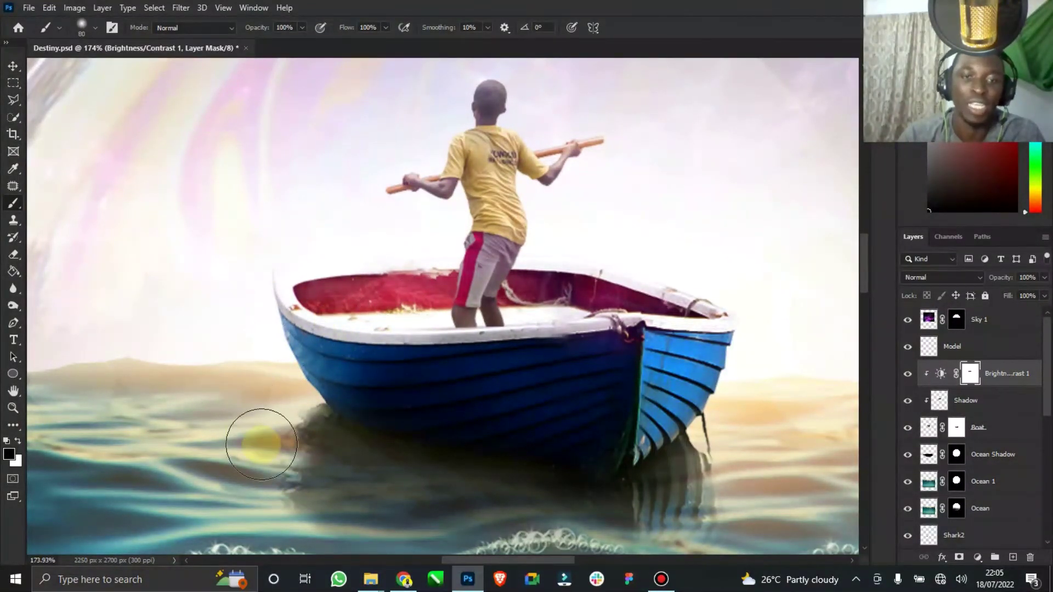
scroll(261, 444, "down", 1)
mouse_move(247, 404)
left_mouse_down()
mouse_move(341, 440)
mouse_move(696, 482)
mouse_move(778, 452)
mouse_move(631, 479)
mouse_move(299, 238)
mouse_move(258, 284)
mouse_move(314, 168)
left_mouse_up()
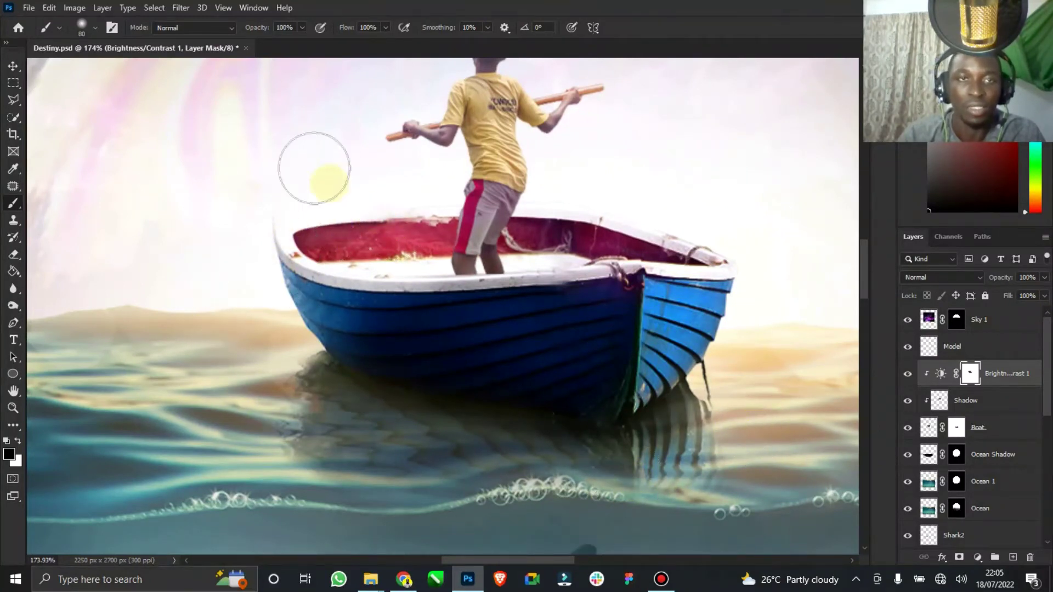
- Blend the darkening along the hull by painting on the adjustment's mask at reduced brush opacity, and compare with and without the adjustment
left_click_drag(301, 28, 285, 39)
mouse_move(376, 313)
left_mouse_down()
mouse_move(294, 323)
mouse_move(368, 325)
mouse_move(336, 348)
mouse_move(372, 339)
mouse_move(341, 274)
mouse_move(529, 244)
mouse_move(413, 233)
mouse_move(516, 213)
mouse_move(594, 227)
mouse_move(492, 230)
left_mouse_up()
left_click(13, 66)
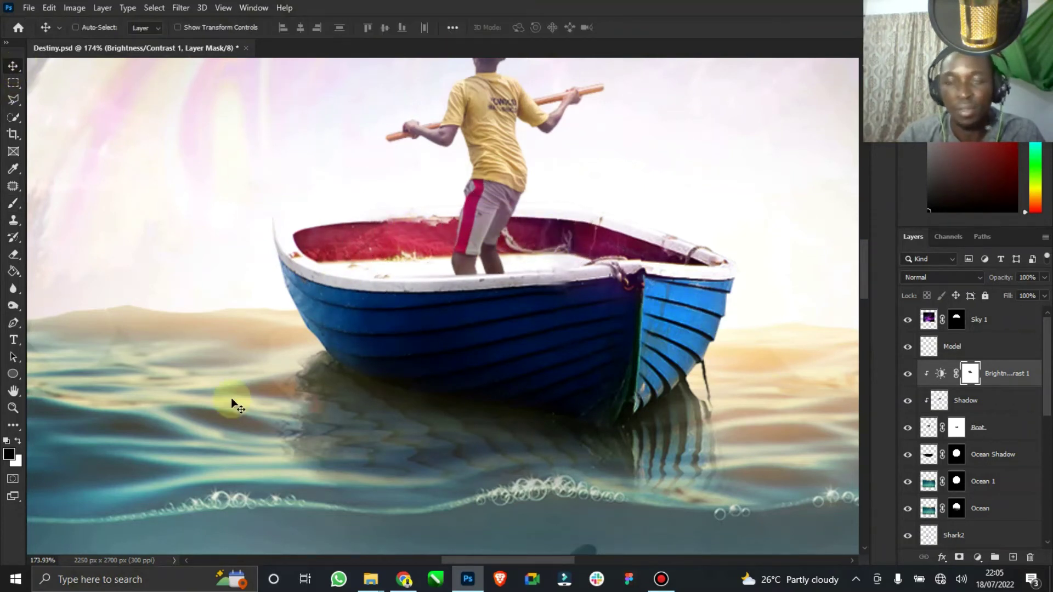
left_click(908, 376)
left_click(909, 377)
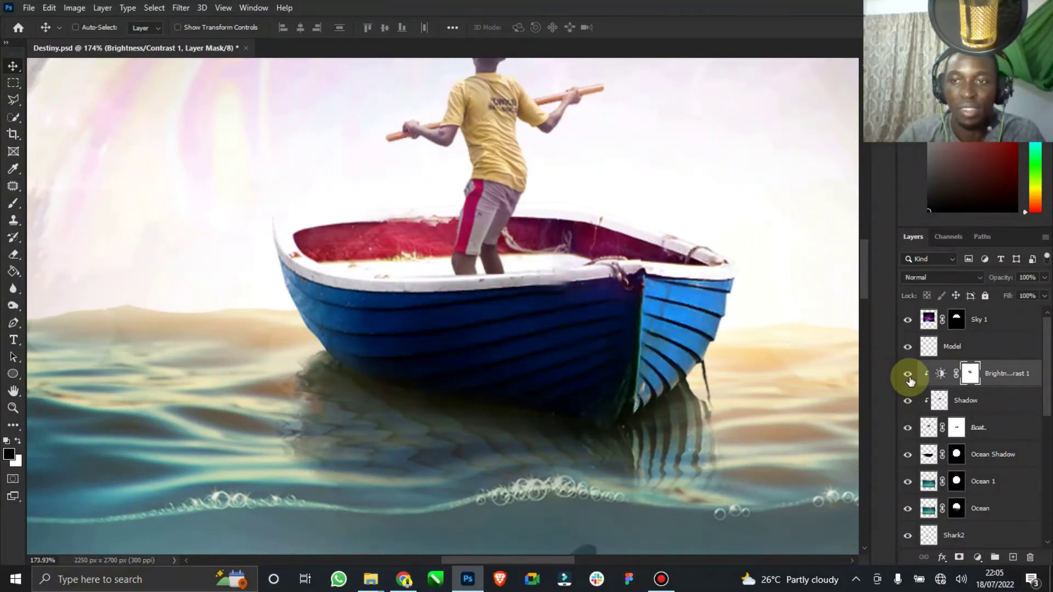
left_click(908, 375)
left_click(908, 375)
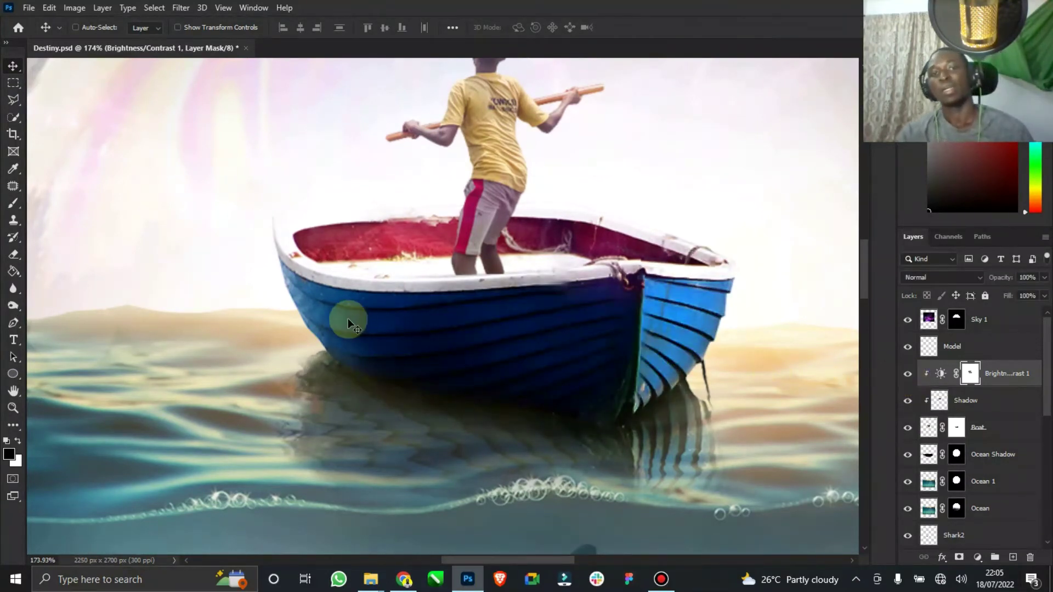
- Add a new layer named Light directly above the Model layer and clip it to the model
scroll(560, 285, "up", 3)
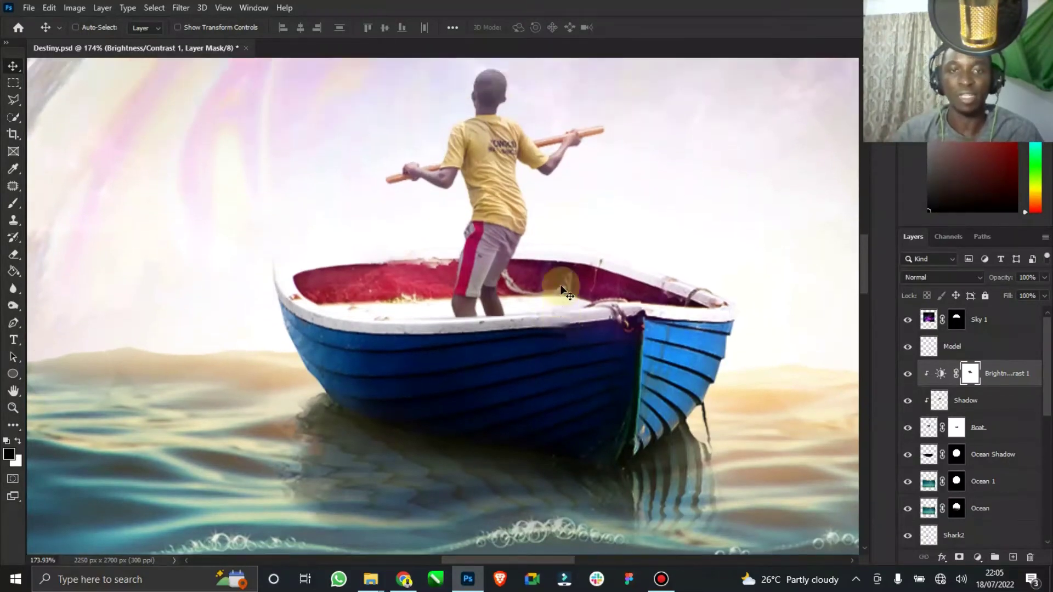
left_click(13, 407)
left_click_drag(477, 208, 524, 285)
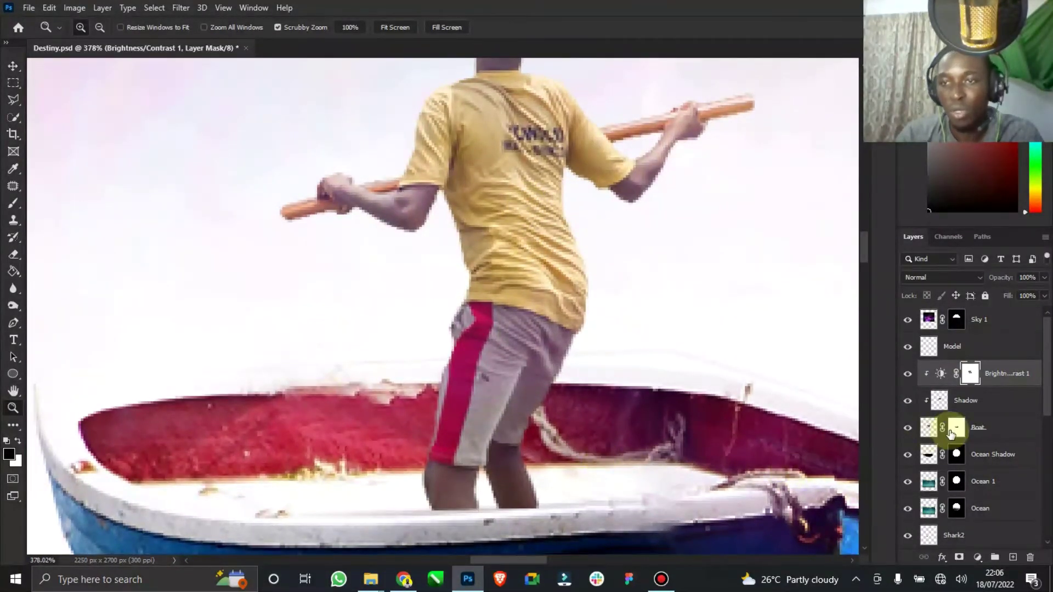
left_click(954, 350)
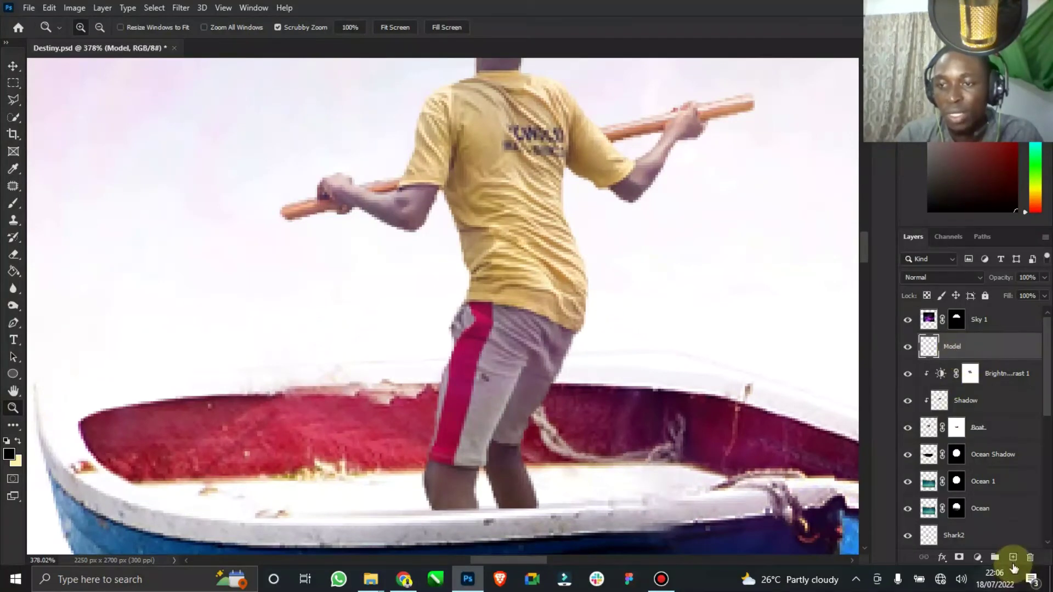
left_click(1013, 557)
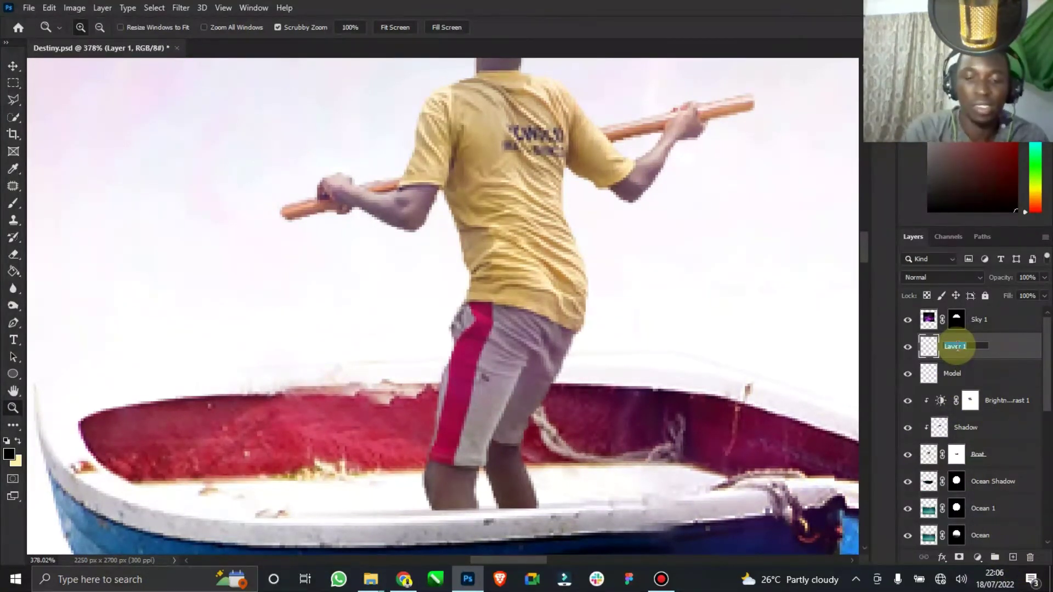
left_click(958, 346)
type("Light")
key("Return")
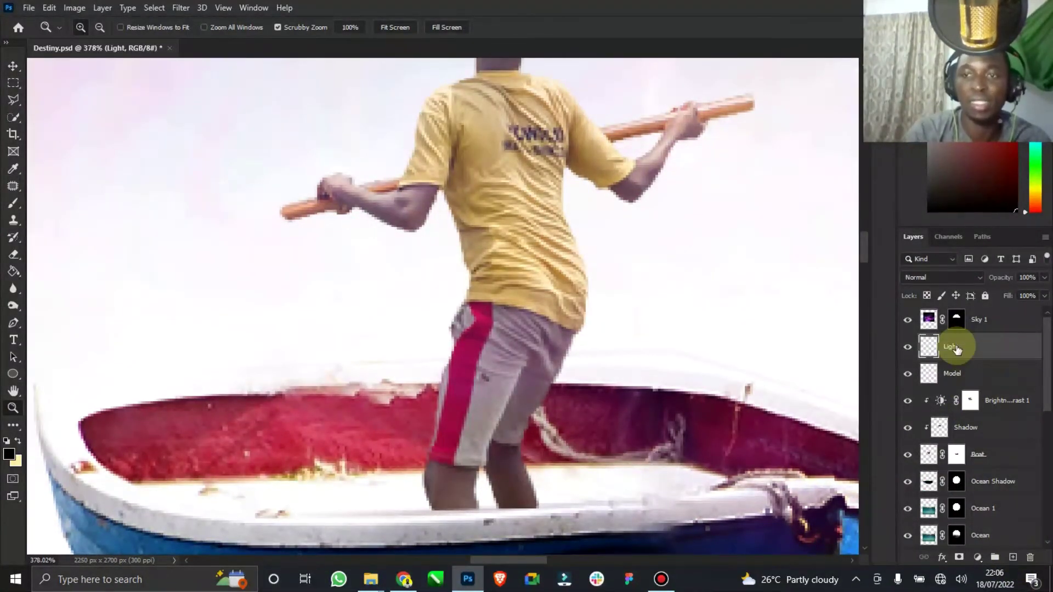
right_click(957, 348)
left_click(863, 267)
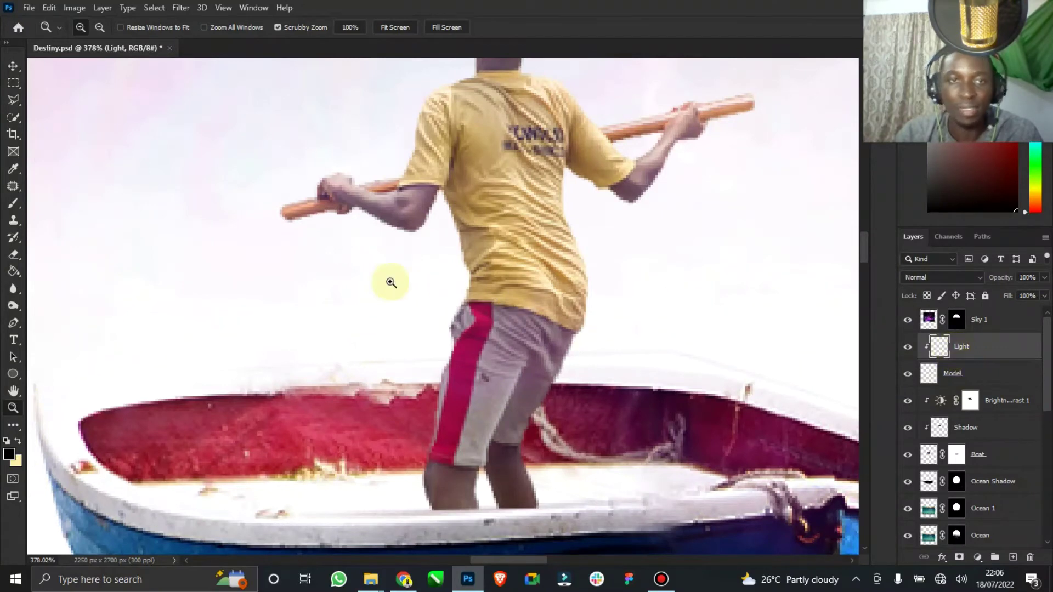
- Set the foreground colour to white (ffffff) and the Brush to 20 px at 100% opacity
left_click_drag(507, 406, 588, 407)
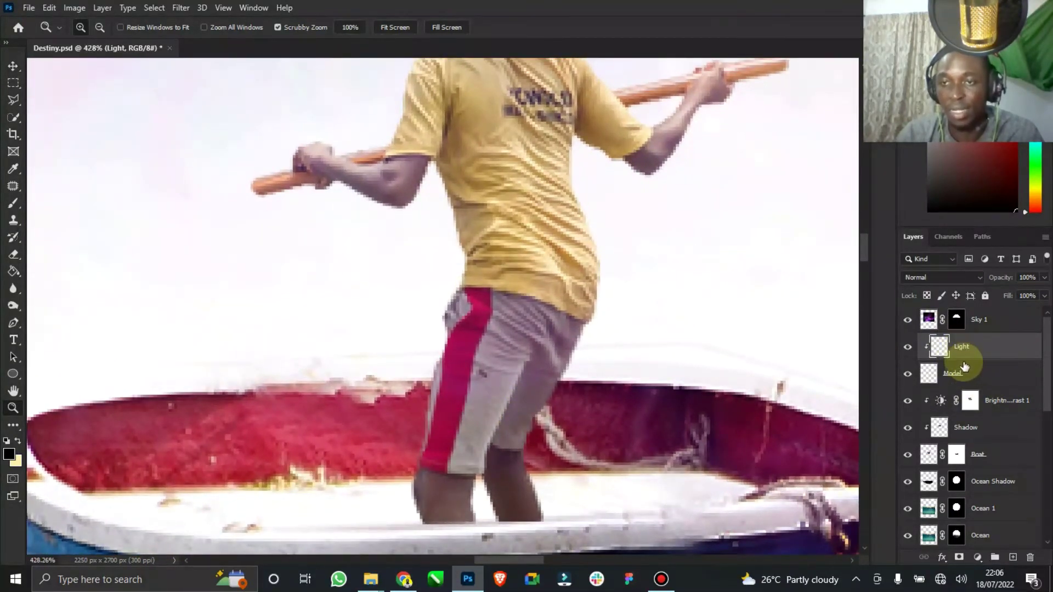
left_click(18, 441)
left_click(10, 454)
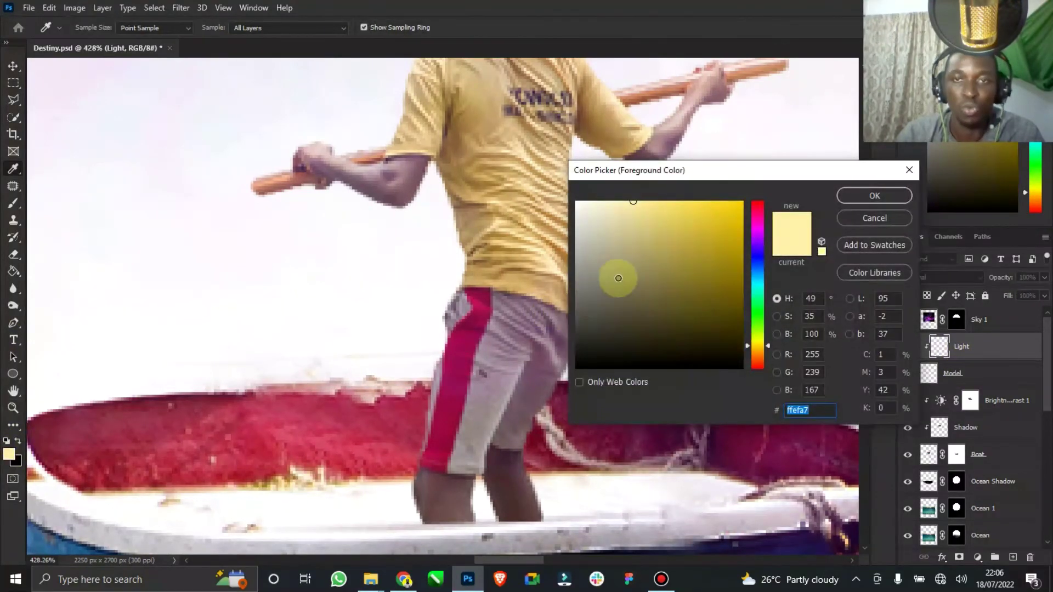
type("ffffff")
left_click(854, 196)
key("b")
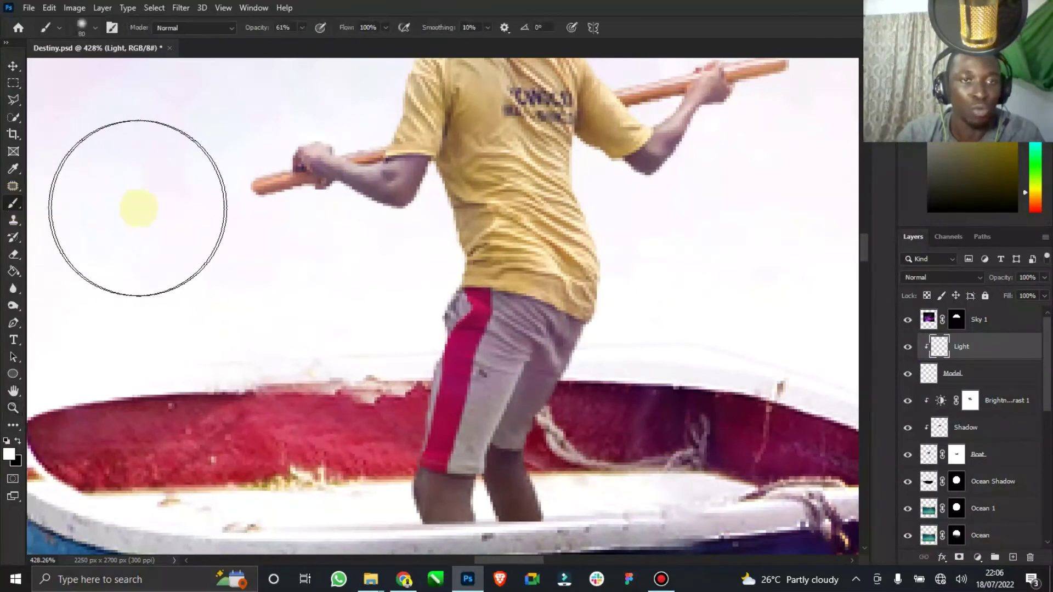
key("bracketleft")
key("bracketleft")
key("bracketleft")
key("bracketleft")
key("bracketleft")
key("bracketleft")
key("bracketleft")
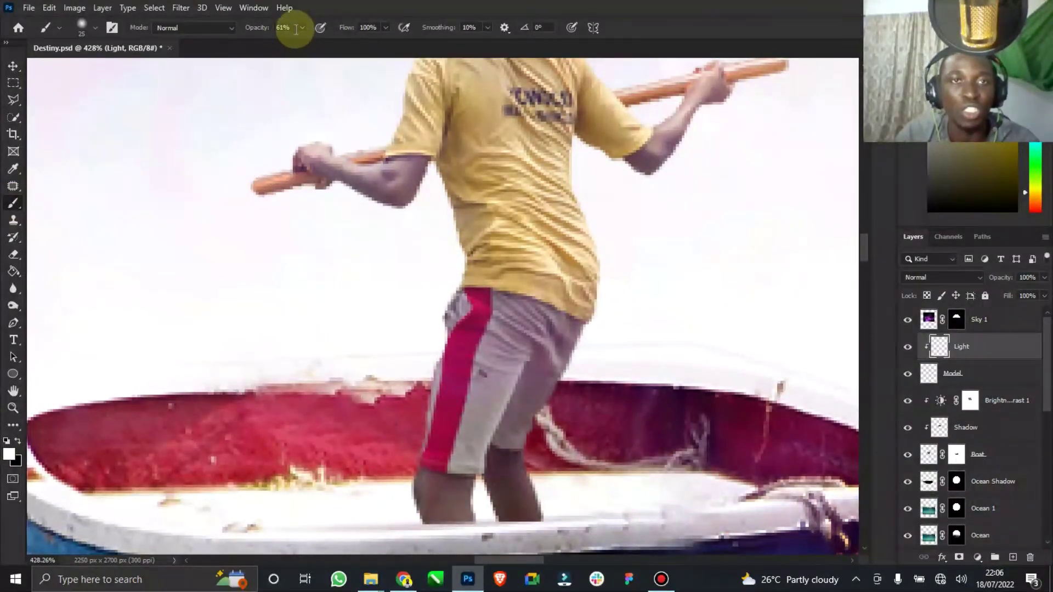
mouse_move(298, 43)
left_mouse_down()
mouse_move(343, 47)
mouse_move(402, 392)
mouse_move(407, 382)
mouse_move(380, 404)
mouse_move(381, 437)
left_mouse_up()
key("bracketleft")
key("bracketright")
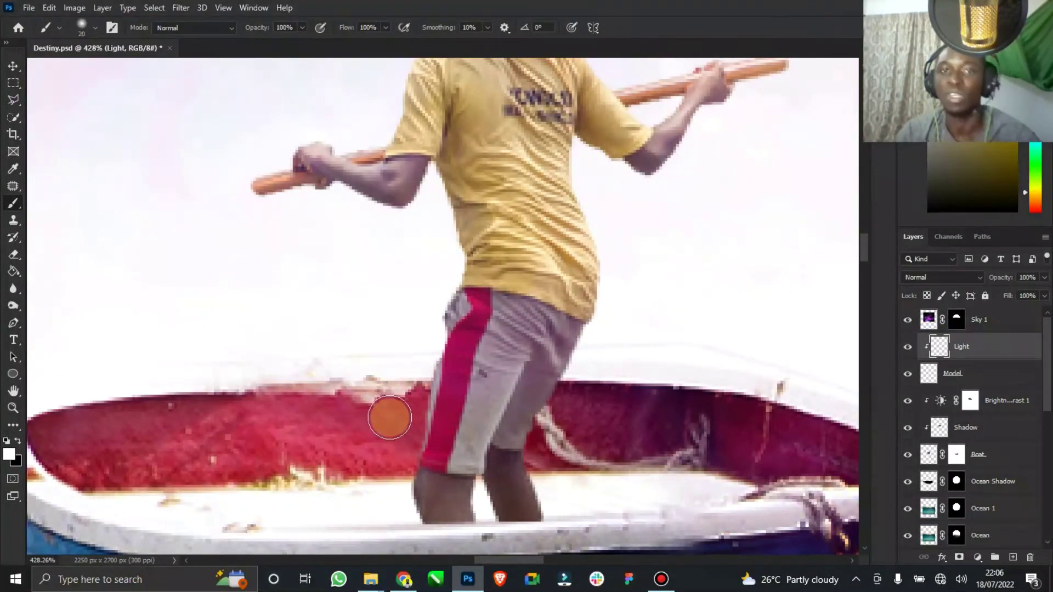
- Paint white rim light with a 9 px brush along the fisherman's left sleeve, shoulder, forearm, torso, shorts and legs
scroll(390, 419, "up", 3)
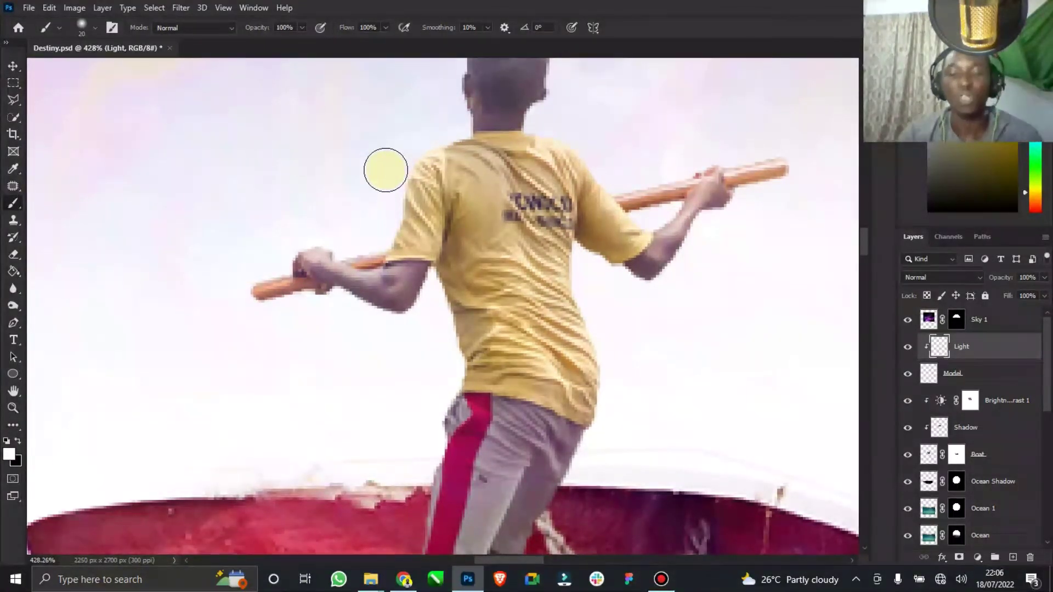
scroll(386, 170, "up", 1)
key("bracketleft")
left_click_drag(411, 184, 392, 240)
mouse_move(404, 196)
left_mouse_down()
mouse_move(428, 165)
mouse_move(460, 155)
left_mouse_up()
mouse_move(391, 195)
left_mouse_down()
mouse_move(326, 264)
mouse_move(339, 269)
mouse_move(295, 262)
mouse_move(286, 282)
mouse_move(299, 284)
mouse_move(225, 308)
mouse_move(261, 299)
mouse_move(234, 326)
mouse_move(317, 352)
mouse_move(428, 325)
mouse_move(428, 298)
mouse_move(443, 336)
mouse_move(439, 325)
mouse_move(449, 329)
mouse_move(458, 389)
mouse_move(460, 375)
mouse_move(442, 426)
left_mouse_up()
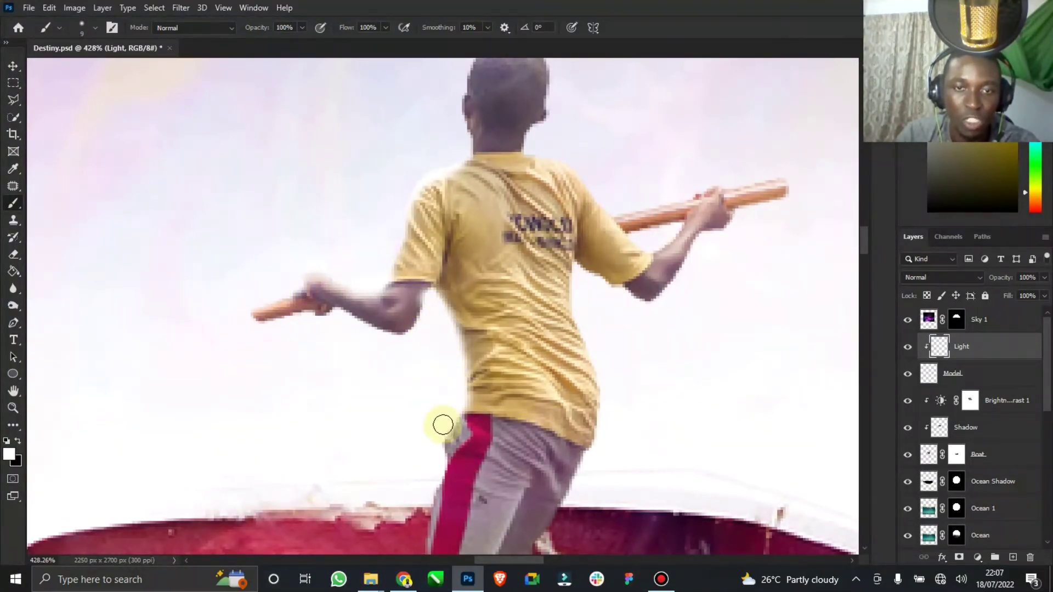
scroll(442, 426, "down", 3)
mouse_move(447, 377)
left_mouse_down()
mouse_move(432, 388)
mouse_move(426, 373)
mouse_move(404, 489)
left_mouse_up()
scroll(418, 454, "down", 2)
left_click_drag(418, 453, 406, 472)
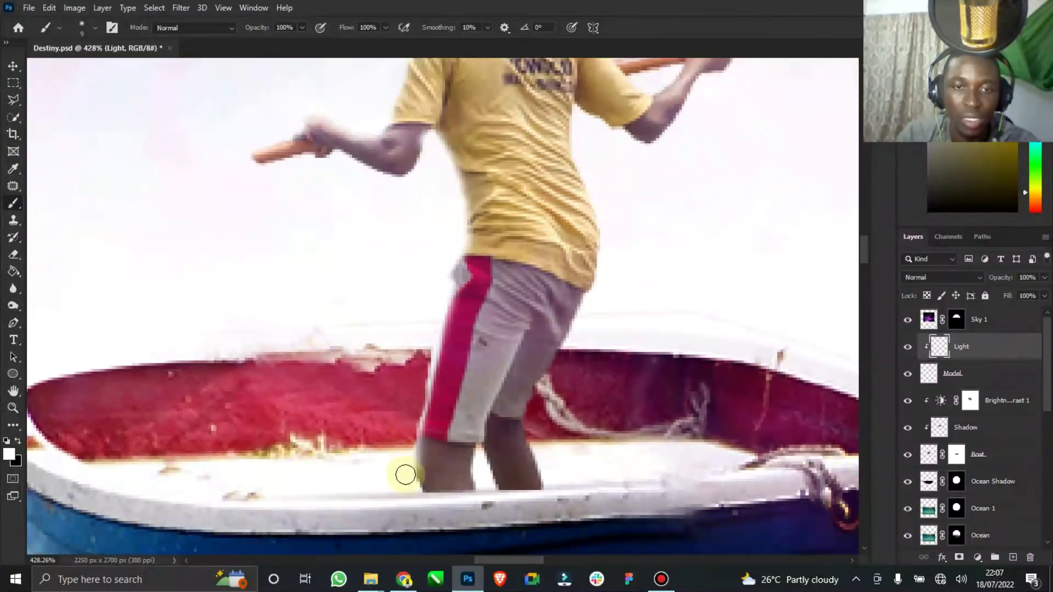
mouse_move(491, 450)
left_mouse_down()
mouse_move(482, 445)
mouse_move(487, 485)
mouse_move(500, 422)
left_mouse_up()
scroll(510, 414, "up", 6)
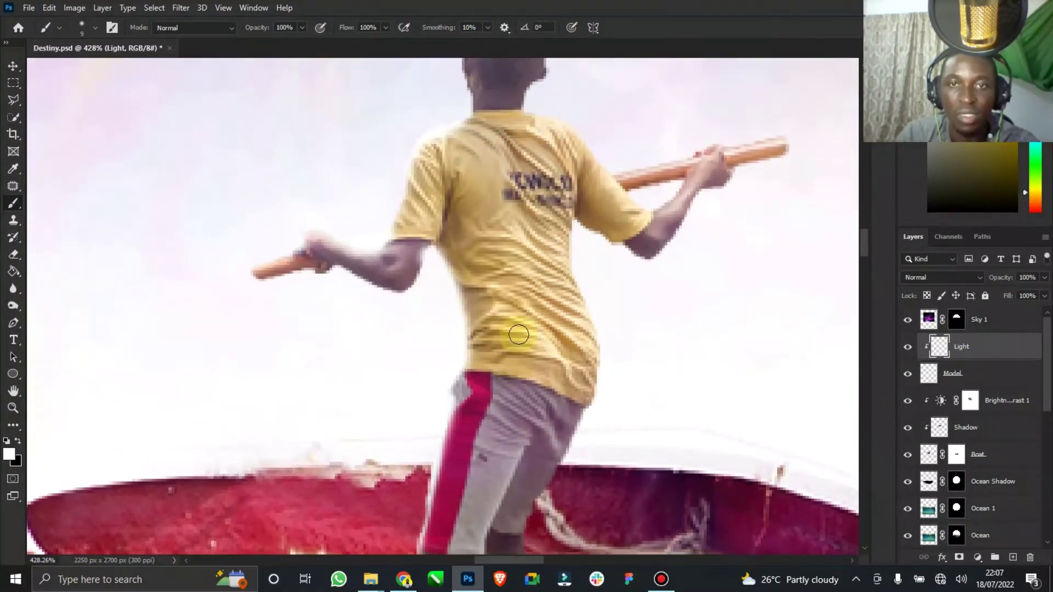
- Paint white rim light down the right side of the yellow shirt and undo a trial stroke along the right forearm
mouse_move(582, 292)
left_mouse_down()
mouse_move(593, 335)
mouse_move(578, 267)
mouse_move(605, 309)
mouse_move(588, 283)
mouse_move(627, 309)
mouse_move(580, 300)
mouse_move(576, 270)
mouse_move(593, 339)
mouse_move(582, 294)
left_mouse_up()
mouse_move(610, 380)
left_mouse_down()
mouse_move(578, 284)
mouse_move(604, 388)
mouse_move(631, 286)
left_mouse_up()
scroll(607, 376, "down", 2)
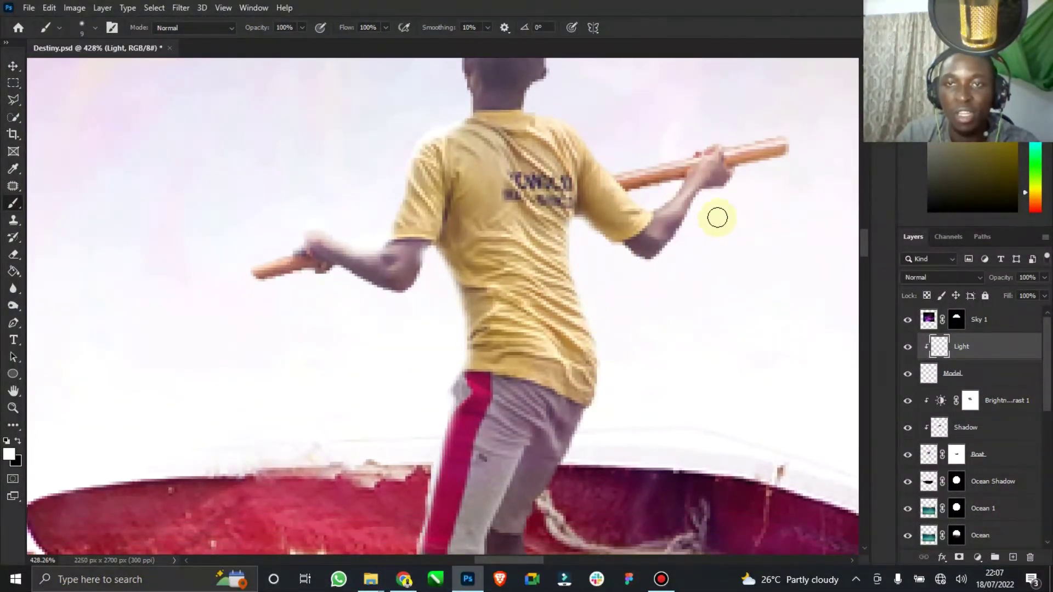
left_click_drag(708, 201, 653, 267)
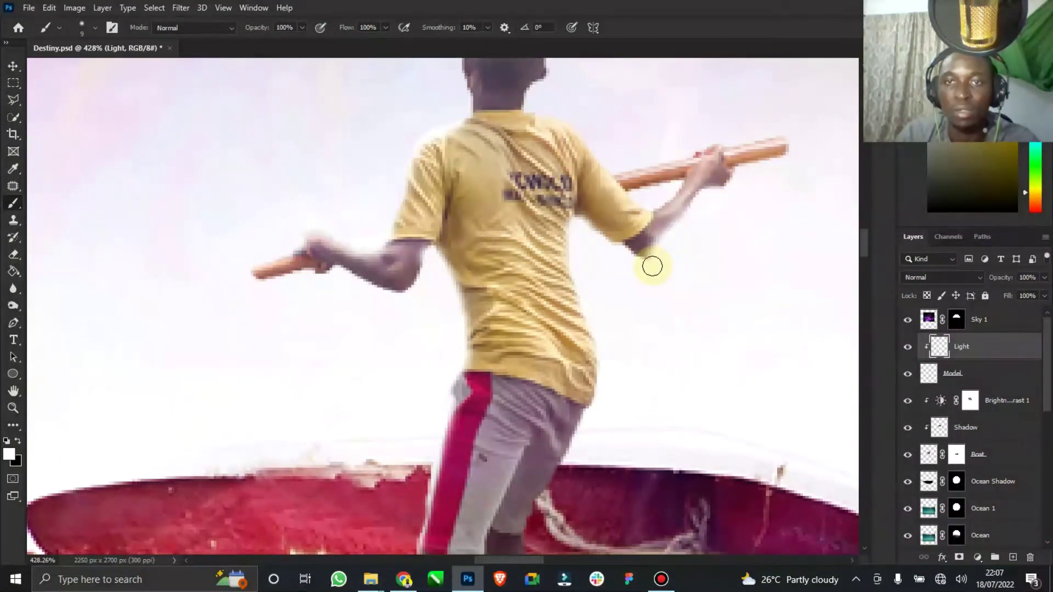
key("ctrl+z")
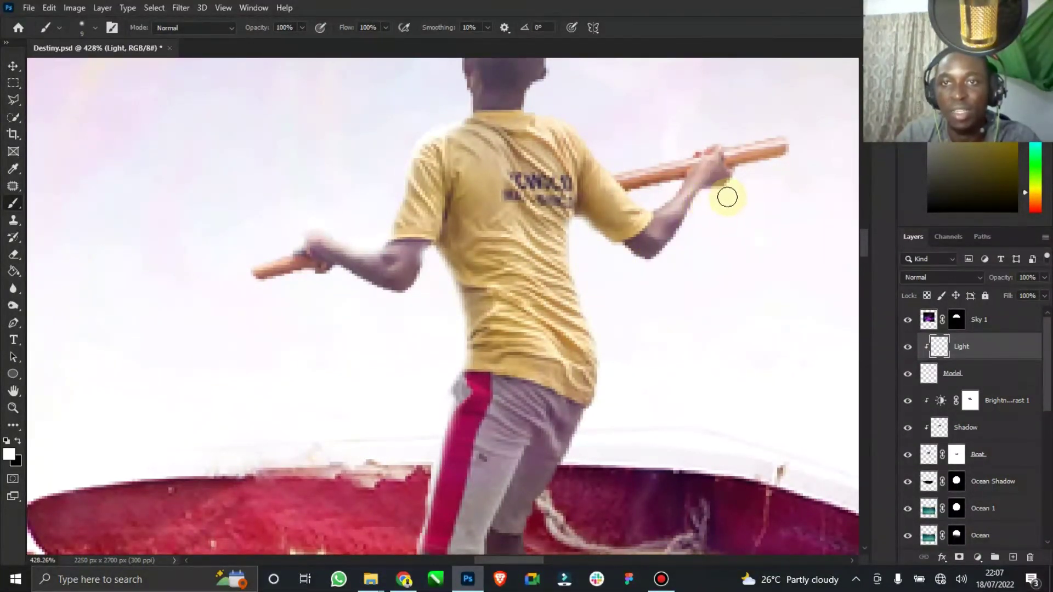
- Paint white highlights along the pole's right end, the right shoulder and both sides of the fisherman's head
mouse_move(794, 128)
left_mouse_down()
mouse_move(732, 144)
mouse_move(715, 137)
mouse_move(644, 173)
mouse_move(677, 165)
mouse_move(616, 177)
mouse_move(657, 166)
left_mouse_up()
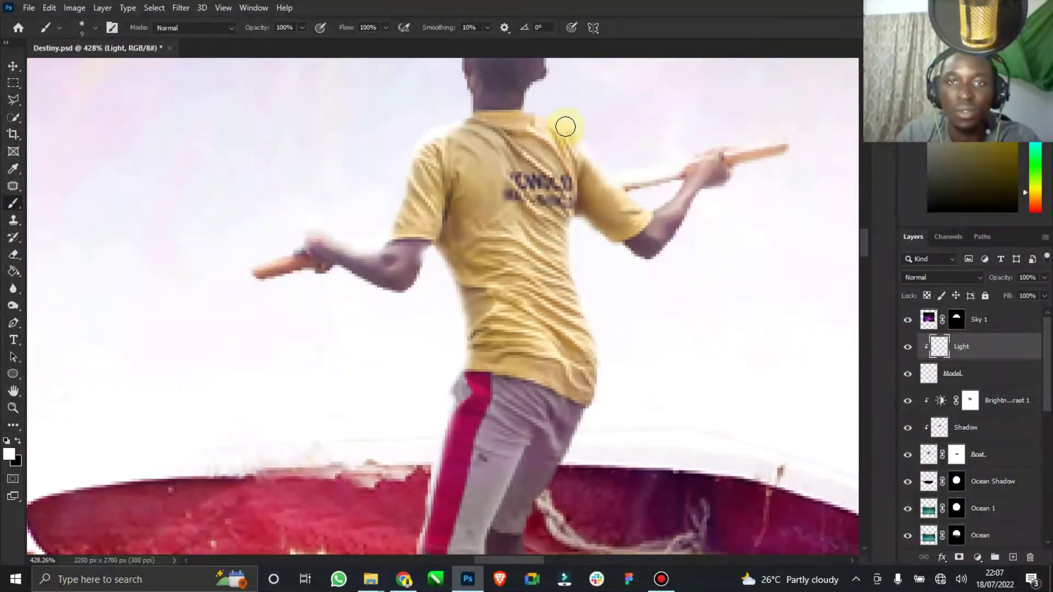
scroll(529, 111, "up", 3)
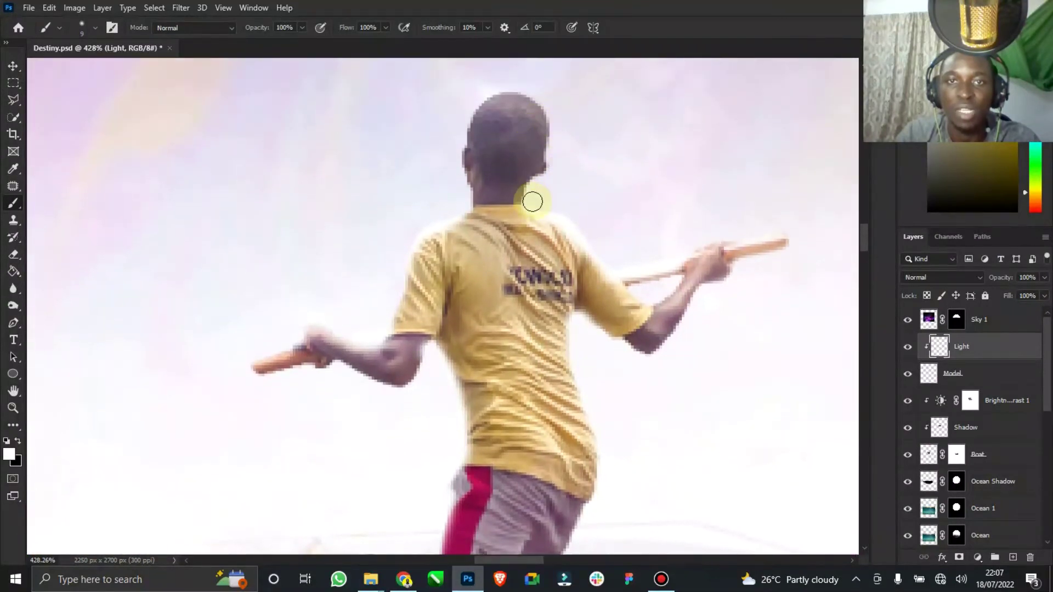
mouse_move(559, 147)
left_mouse_down()
mouse_move(546, 190)
mouse_move(549, 106)
left_mouse_up()
left_click_drag(461, 128, 455, 152)
left_click_drag(460, 191, 465, 197)
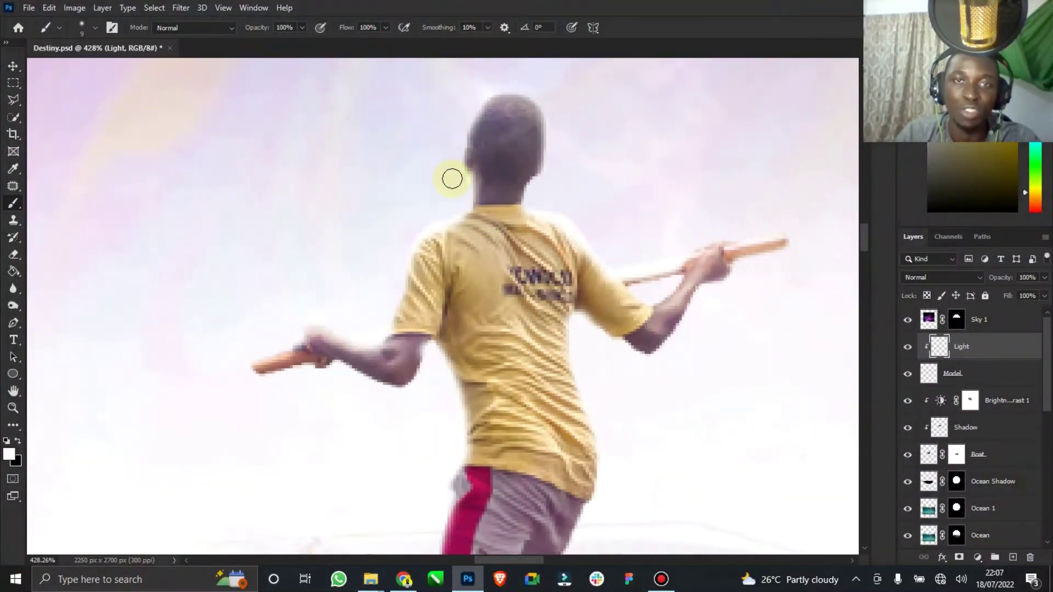
- Compare the fisherman with and without the Light layer, and set the layer's blend mode to Overlay
double_click(13, 391)
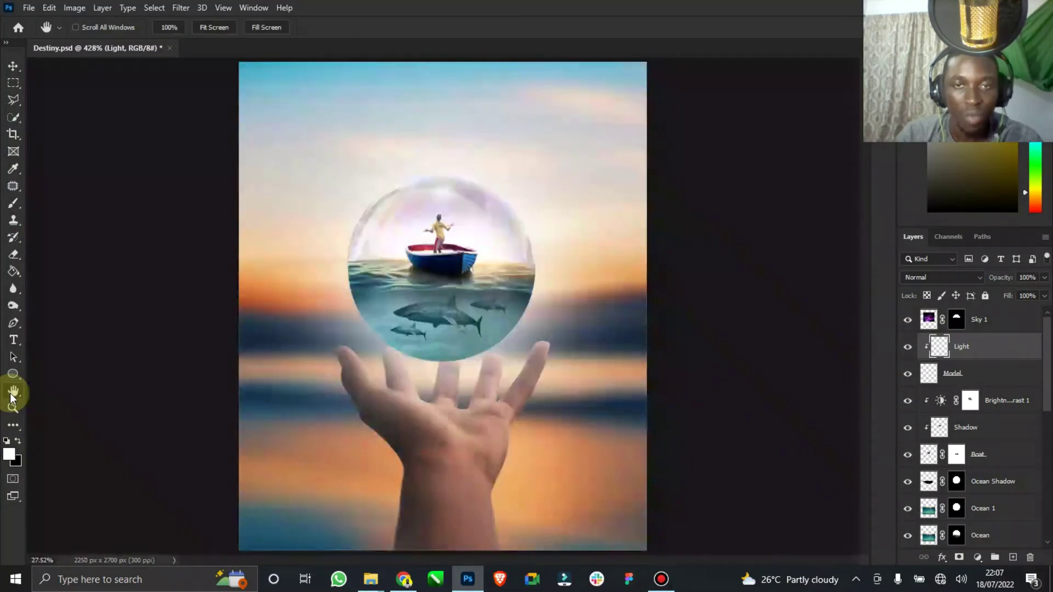
left_click(13, 409)
left_click_drag(420, 222, 522, 219)
left_click(13, 66)
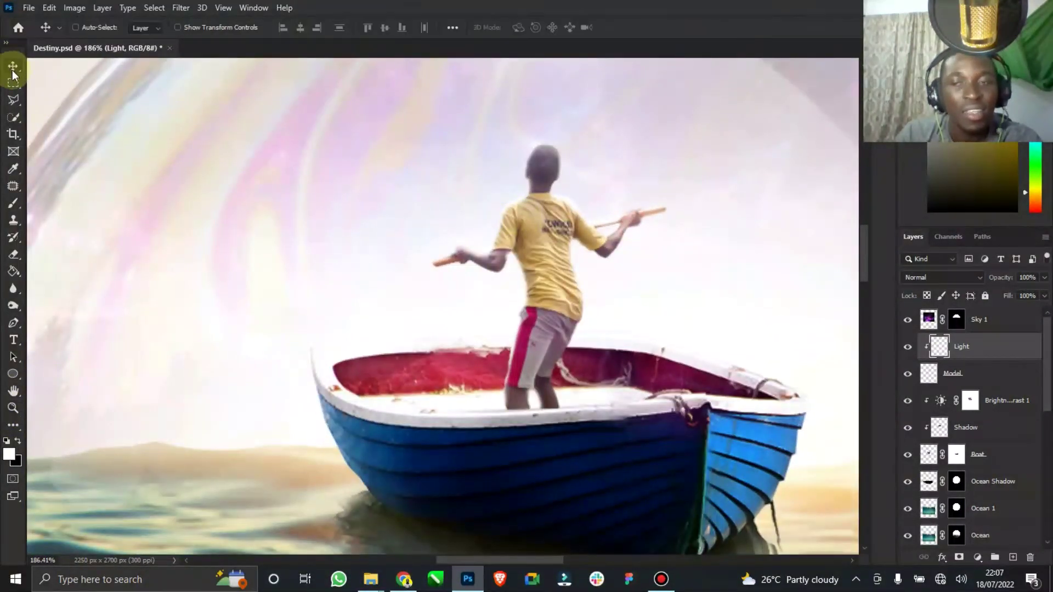
left_click(907, 354)
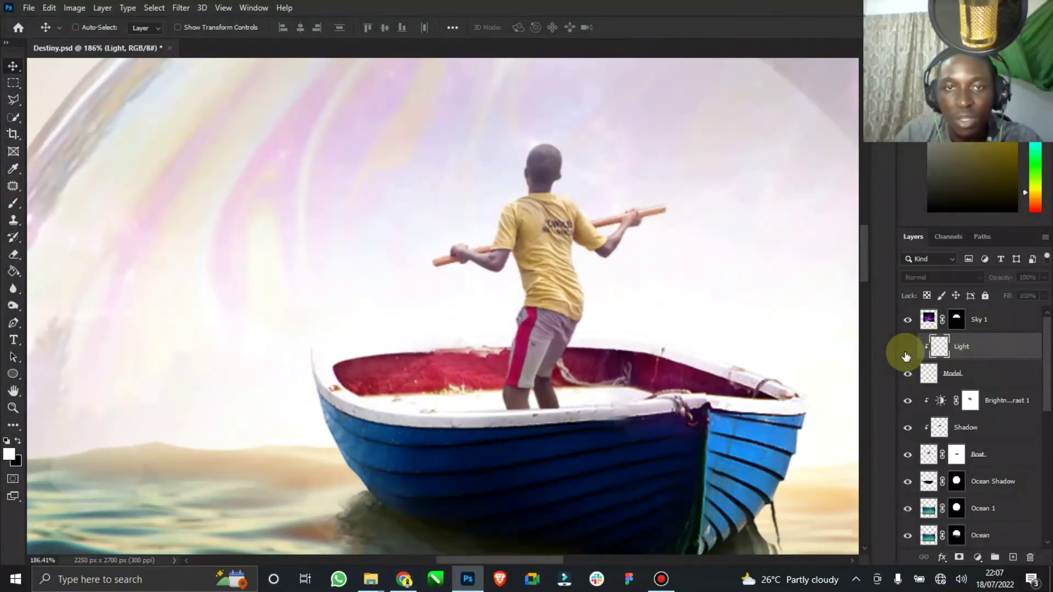
left_click(907, 351)
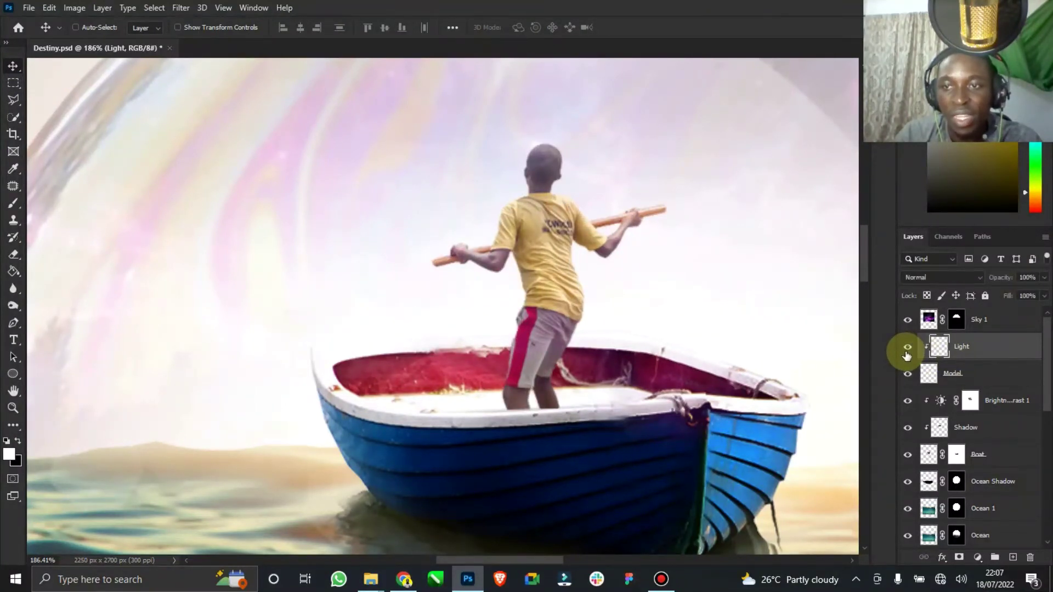
left_click(955, 279)
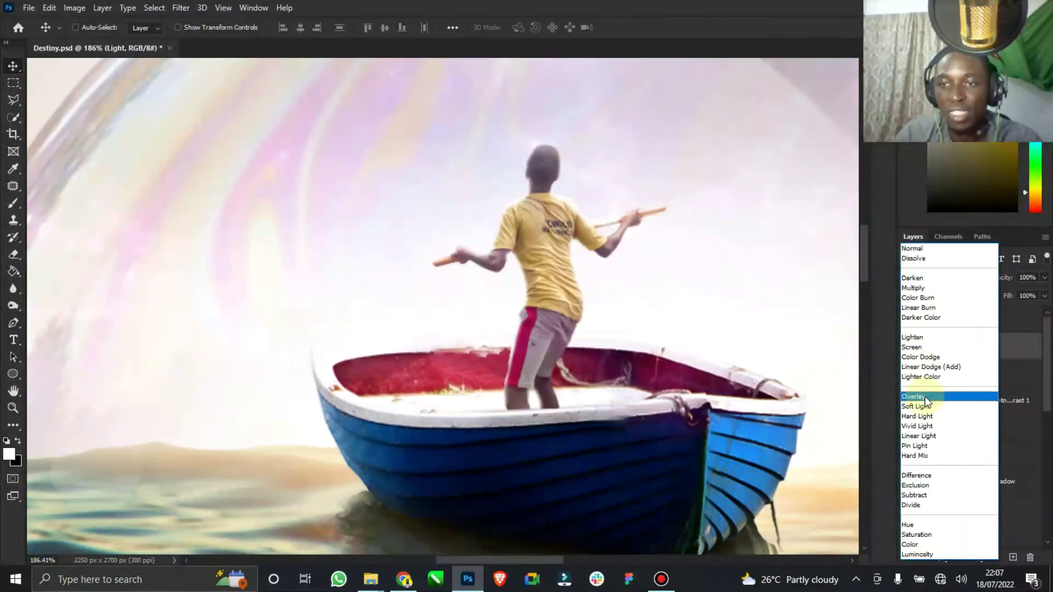
left_click(925, 396)
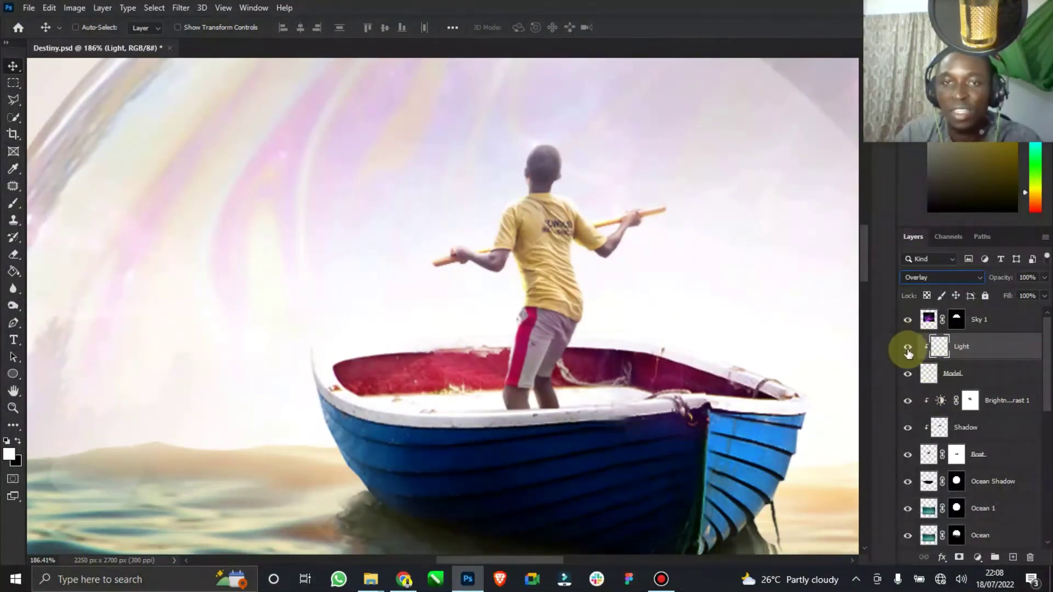
left_click(908, 349)
left_click(908, 348)
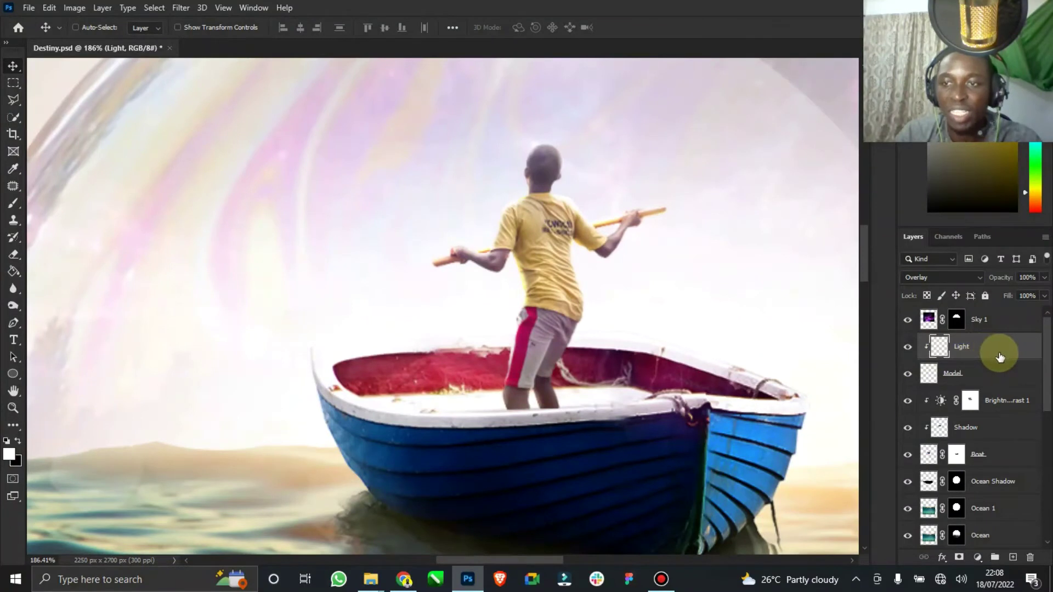
- Reduce the Light layer's opacity to 76% and its fill to 85%, comparing the fisherman with and without it
left_click_drag(1039, 284, 1028, 291)
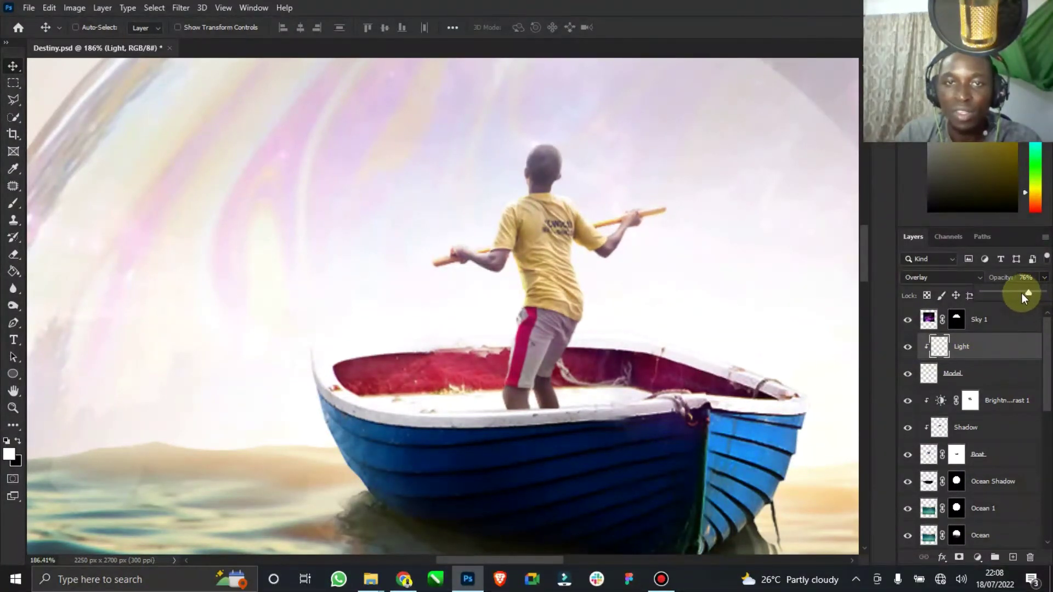
left_click(908, 348)
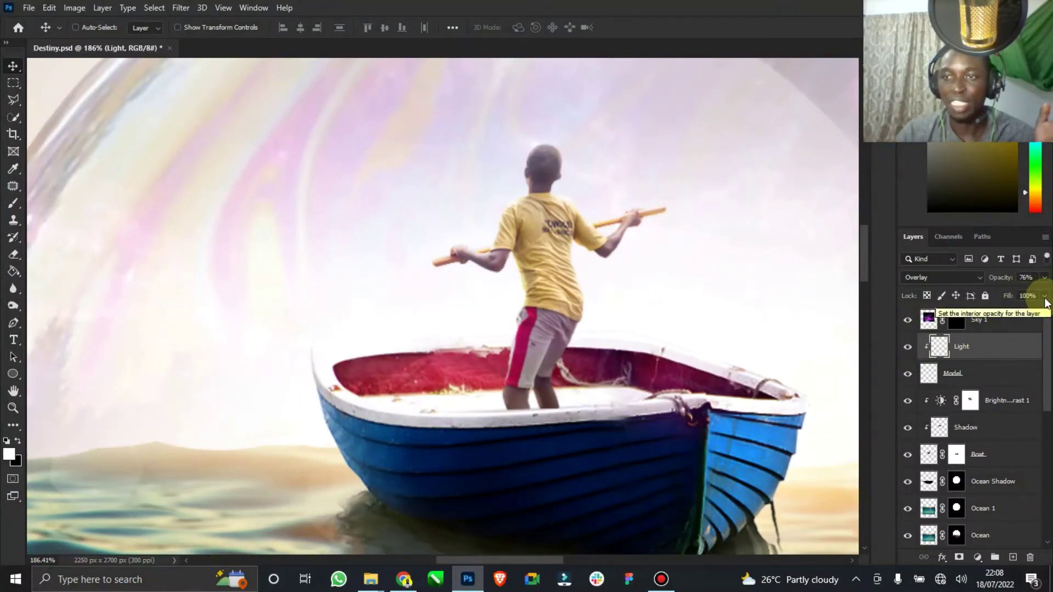
left_click(1045, 298)
left_click_drag(1037, 311, 1033, 311)
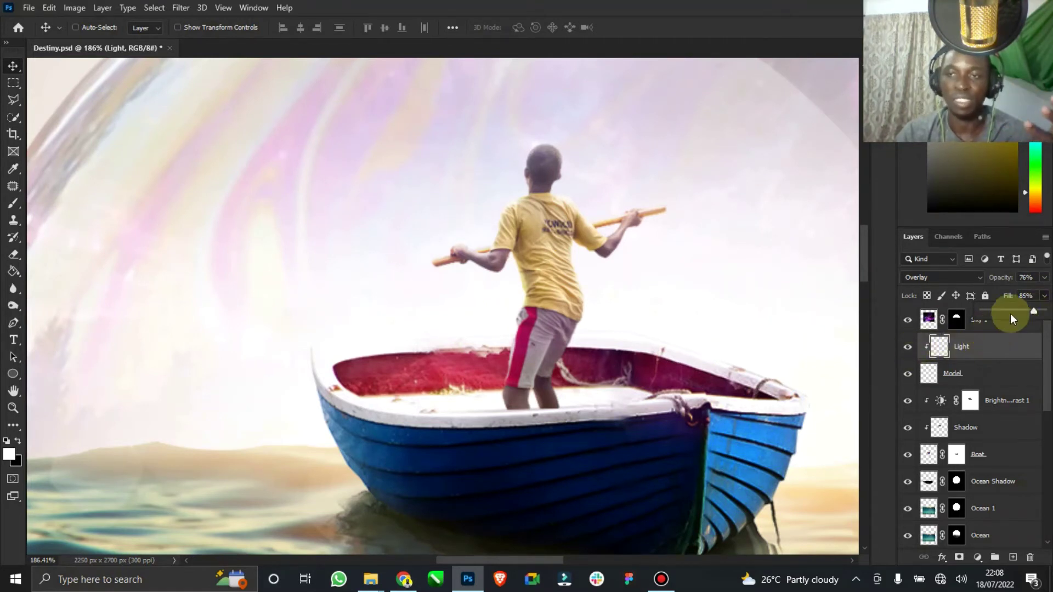
left_click(908, 348)
left_click(908, 348)
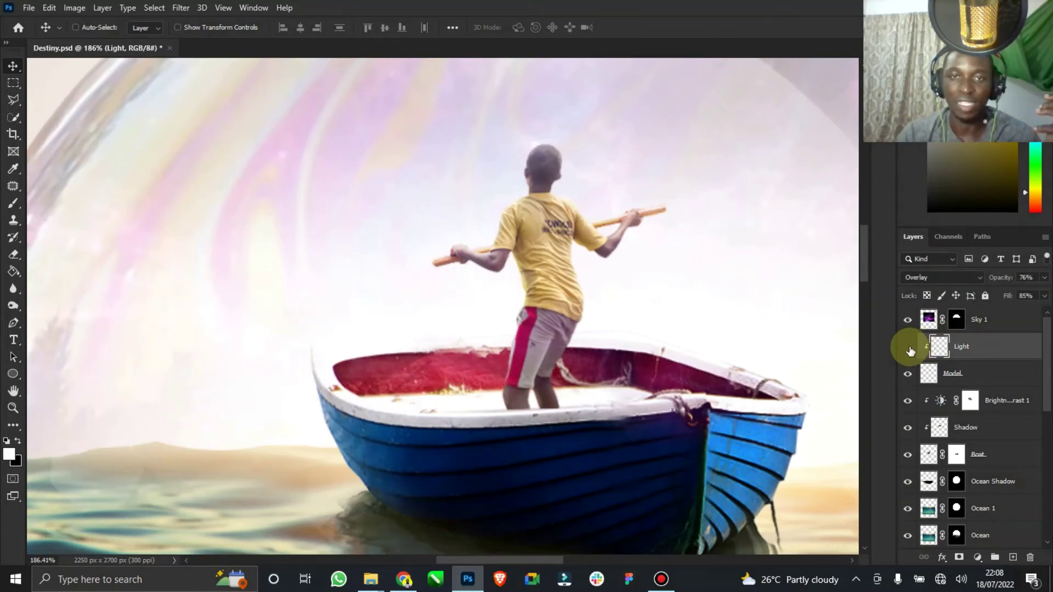
- Add a clipped layer named Shadow directly above the Model layer and make black the foreground colour
left_click(969, 369)
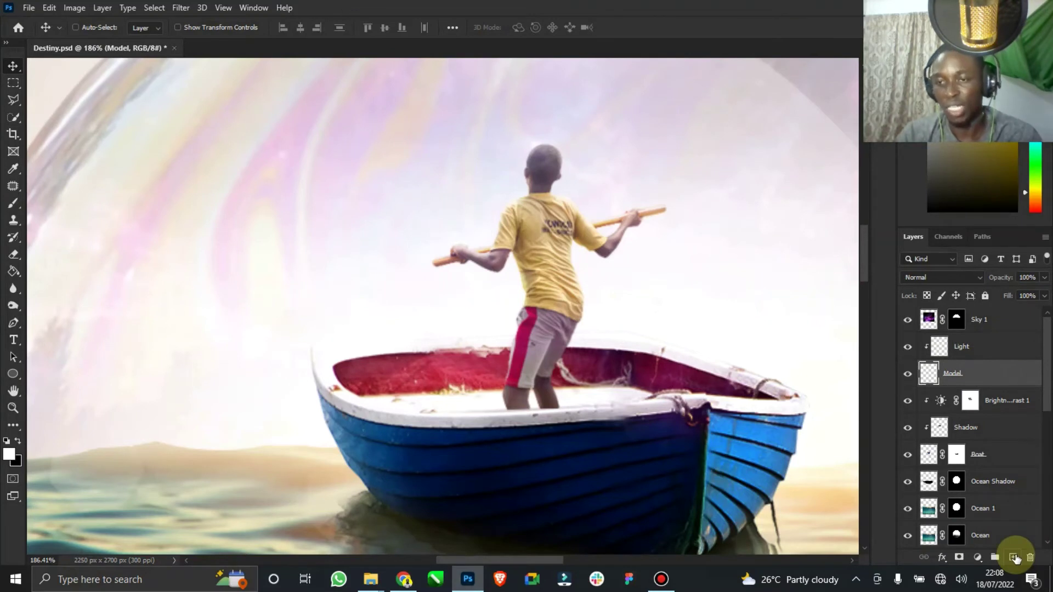
left_click(1013, 557)
key("ctrl+alt+g")
left_click(969, 372)
type("Sha")
key("Return")
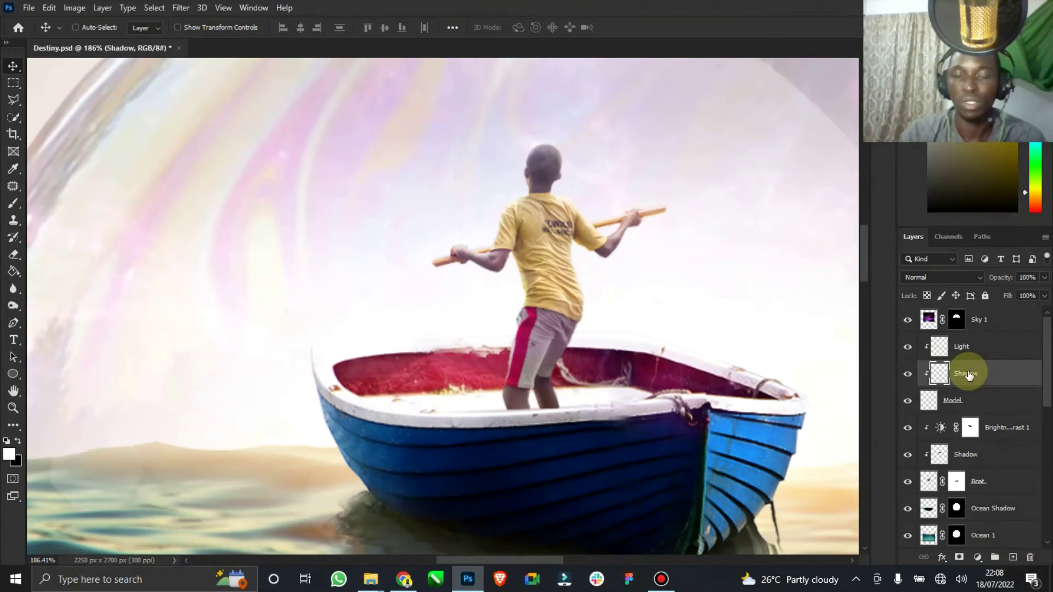
left_click(18, 442)
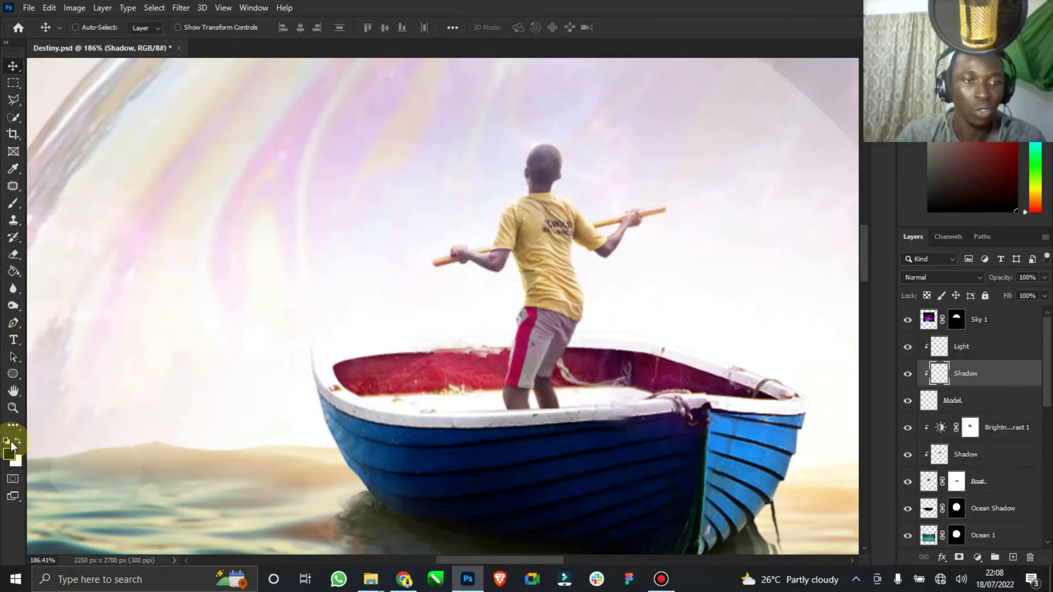
- Paint black shading over the fisherman's shorts and legs on the Shadow layer with a soft 30 px brush
left_click(13, 203)
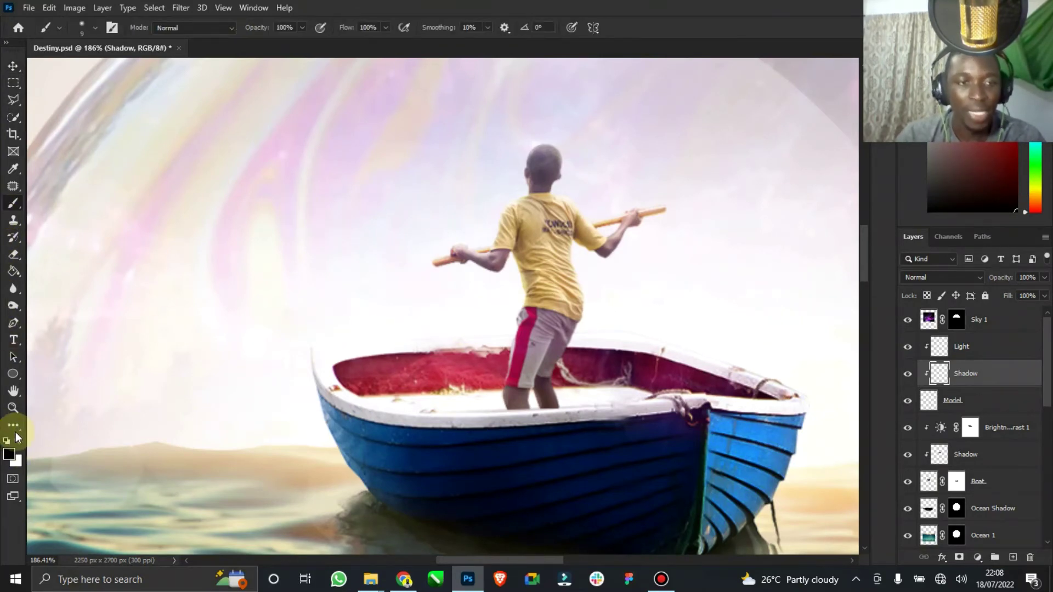
left_click(13, 408)
left_click_drag(579, 406, 604, 399)
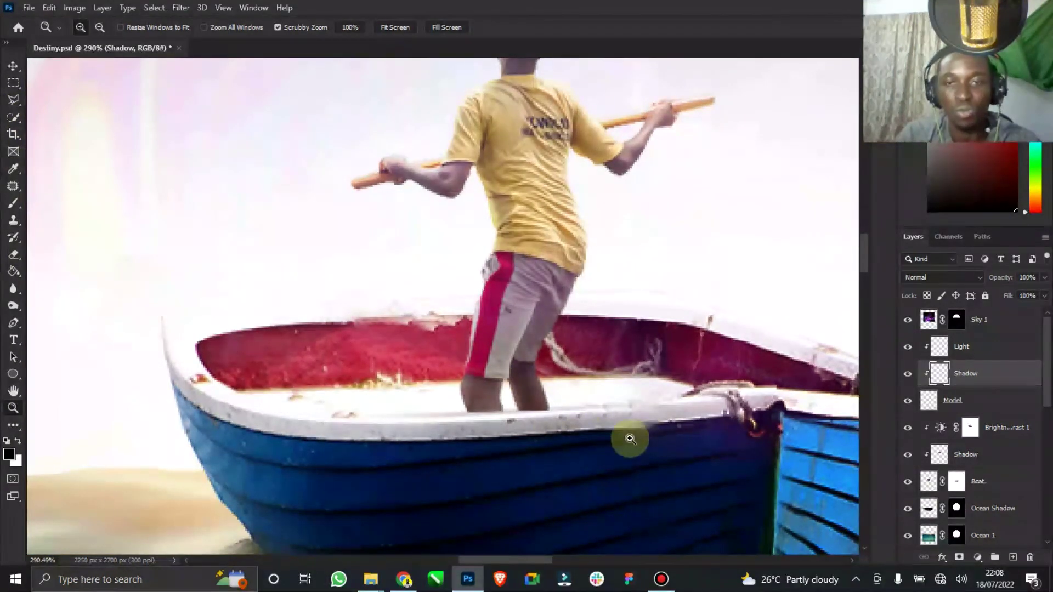
left_click(16, 202)
key("bracketright")
key("bracketright")
mouse_move(586, 300)
left_mouse_down()
mouse_move(583, 392)
mouse_move(571, 395)
mouse_move(581, 413)
mouse_move(535, 357)
mouse_move(534, 315)
mouse_move(513, 423)
mouse_move(501, 383)
mouse_move(511, 427)
mouse_move(512, 337)
mouse_move(535, 296)
mouse_move(602, 242)
mouse_move(588, 176)
mouse_move(522, 118)
mouse_move(598, 200)
mouse_move(551, 189)
left_mouse_up()
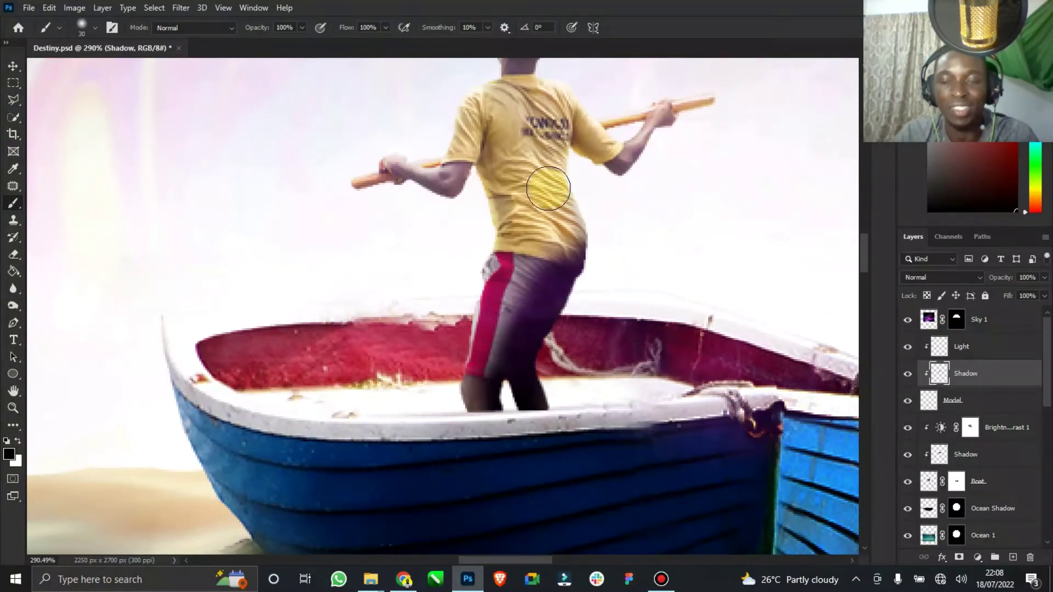
- Shade the back of the fisherman's shirt in black with a 45 px brush at 66% opacity
key("bracketright")
key("bracketright")
key("bracketright")
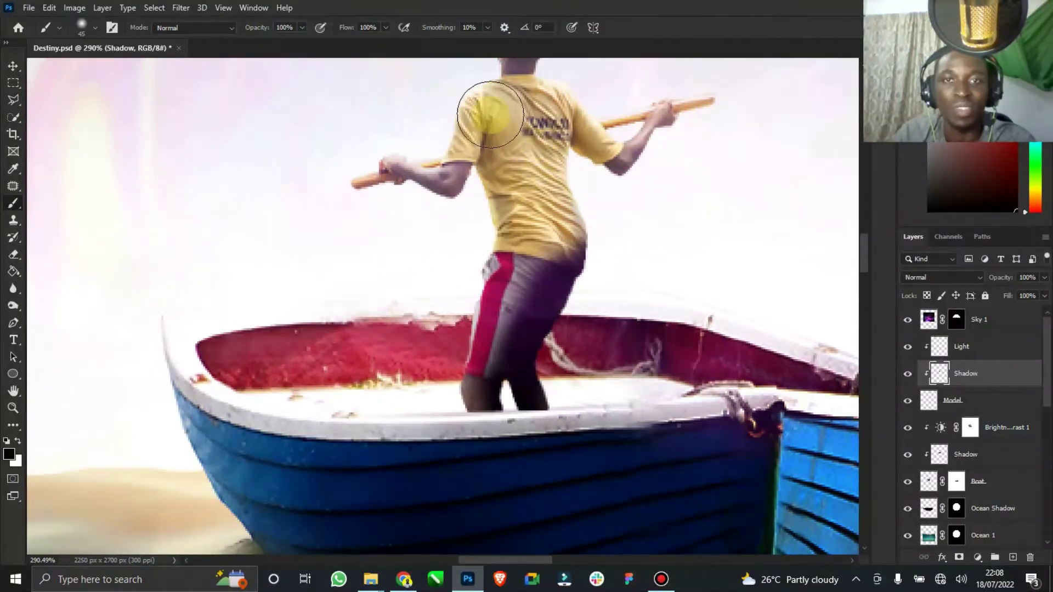
mouse_move(493, 110)
left_mouse_down()
mouse_move(516, 116)
mouse_move(555, 248)
mouse_move(515, 113)
left_mouse_up()
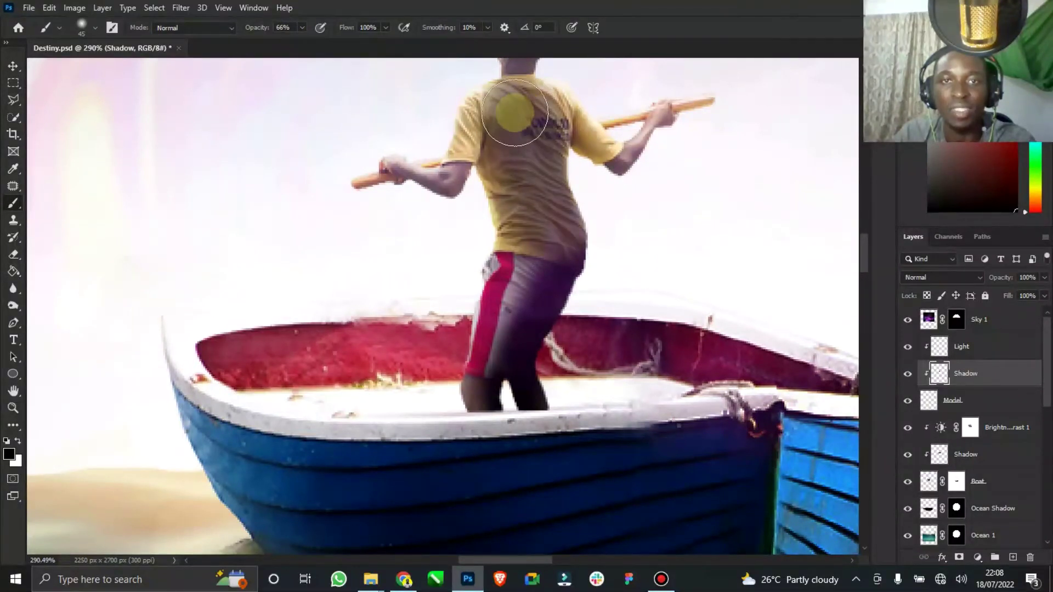
- Darken the fisherman's arms, shoulders and neckline with a 10 px black brush at 66% opacity
scroll(515, 113, "up", 2)
key("bracketleft")
key("bracketleft")
key("bracketleft")
key("bracketleft")
mouse_move(494, 134)
left_mouse_down()
mouse_move(452, 218)
mouse_move(403, 205)
mouse_move(473, 195)
mouse_move(402, 205)
mouse_move(460, 194)
mouse_move(544, 147)
mouse_move(531, 139)
mouse_move(567, 147)
mouse_move(616, 189)
mouse_move(631, 182)
mouse_move(615, 208)
mouse_move(547, 155)
mouse_move(598, 185)
mouse_move(557, 136)
mouse_move(488, 127)
left_mouse_up()
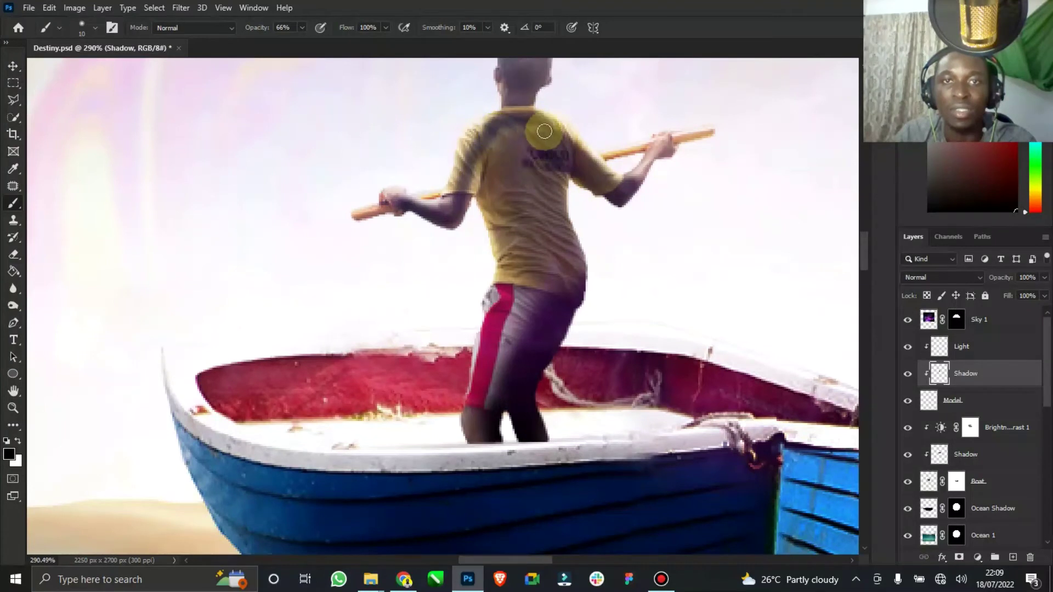
- Deepen the shading on the fisherman's head and the middle of his back with a 30 px black brush
scroll(537, 141, "up", 2)
key("bracketright")
key("bracketright")
mouse_move(525, 154)
left_mouse_down()
mouse_move(517, 296)
mouse_move(524, 269)
mouse_move(539, 272)
mouse_move(541, 345)
mouse_move(515, 271)
mouse_move(524, 365)
mouse_move(544, 337)
mouse_move(554, 394)
mouse_move(542, 375)
mouse_move(521, 405)
left_mouse_up()
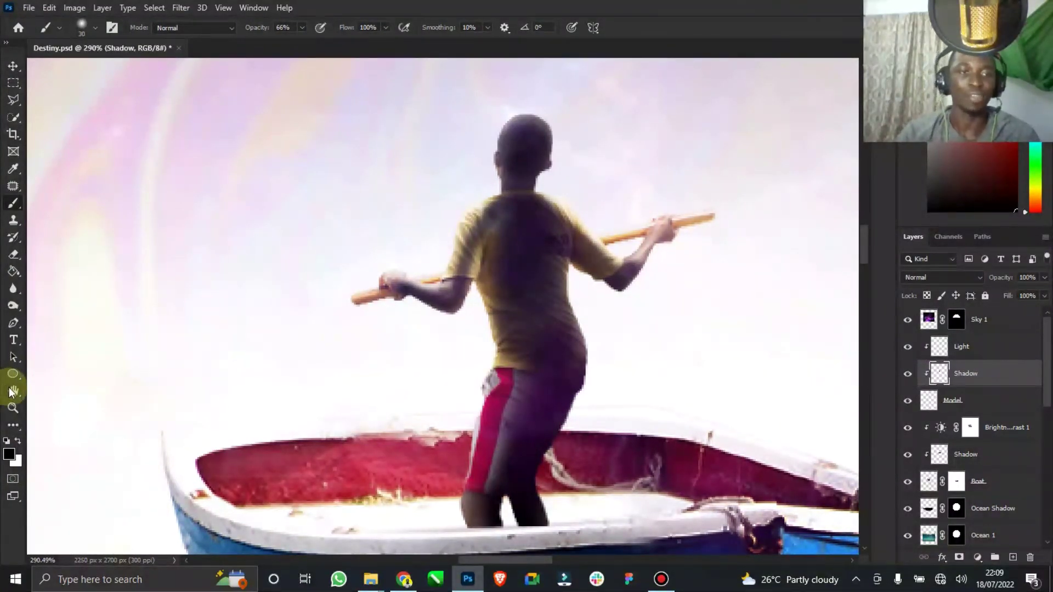
- Check the shaded fisherman against the whole boat and open the blend mode choices for the Shadow layer above Model
left_click(13, 408)
left_click(526, 277, "alt")
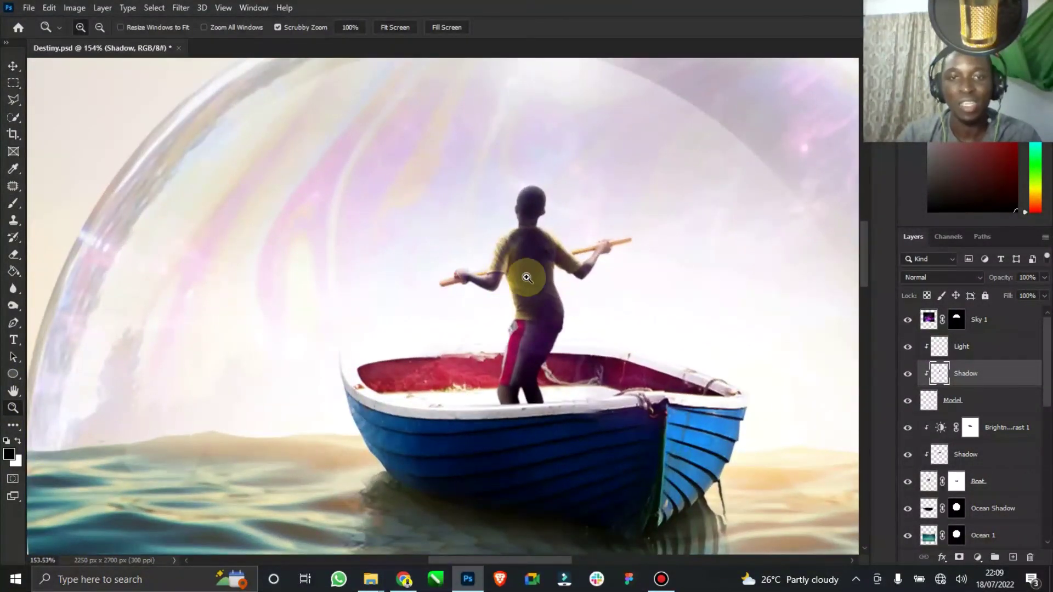
left_click_drag(527, 277, 545, 269)
key("v")
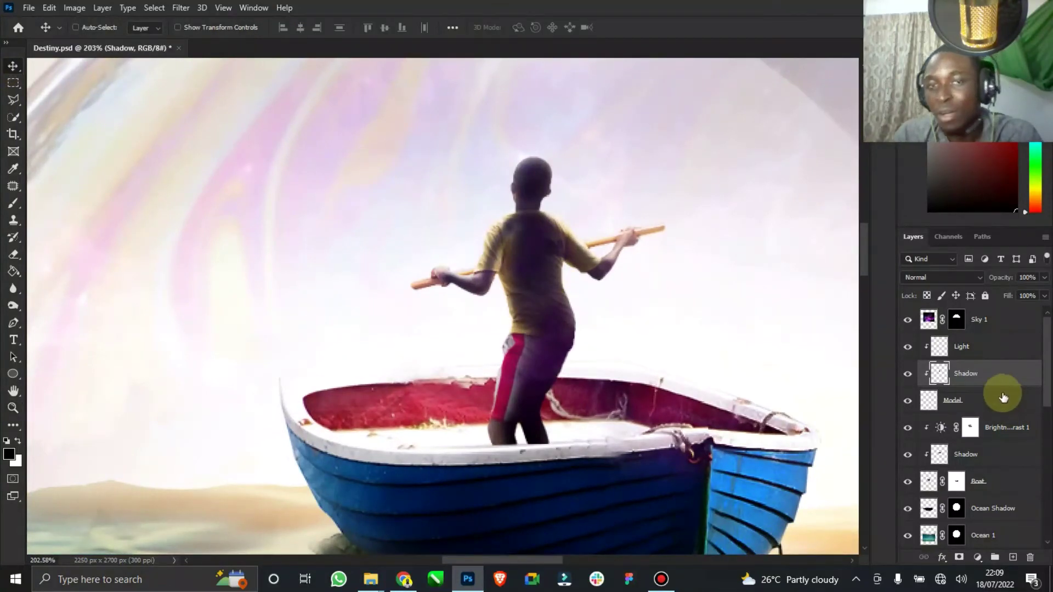
left_click(967, 279)
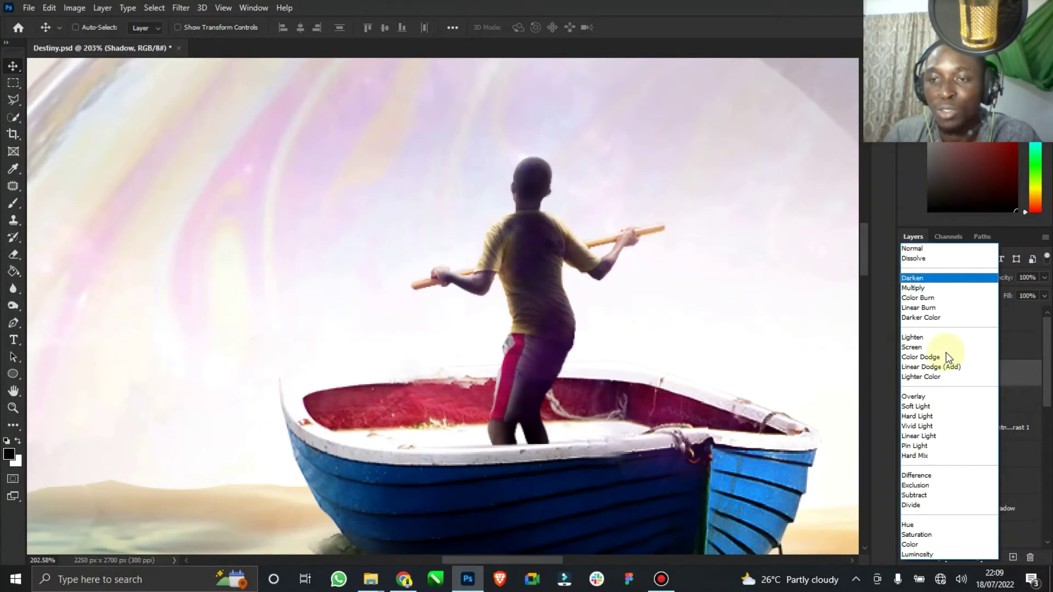
- Set the model's Shadow layer to Soft Light blending and compare the model with the layer hidden and shown
left_click(930, 407)
left_click(907, 374)
left_click(906, 375)
left_click(906, 375)
left_click(906, 375)
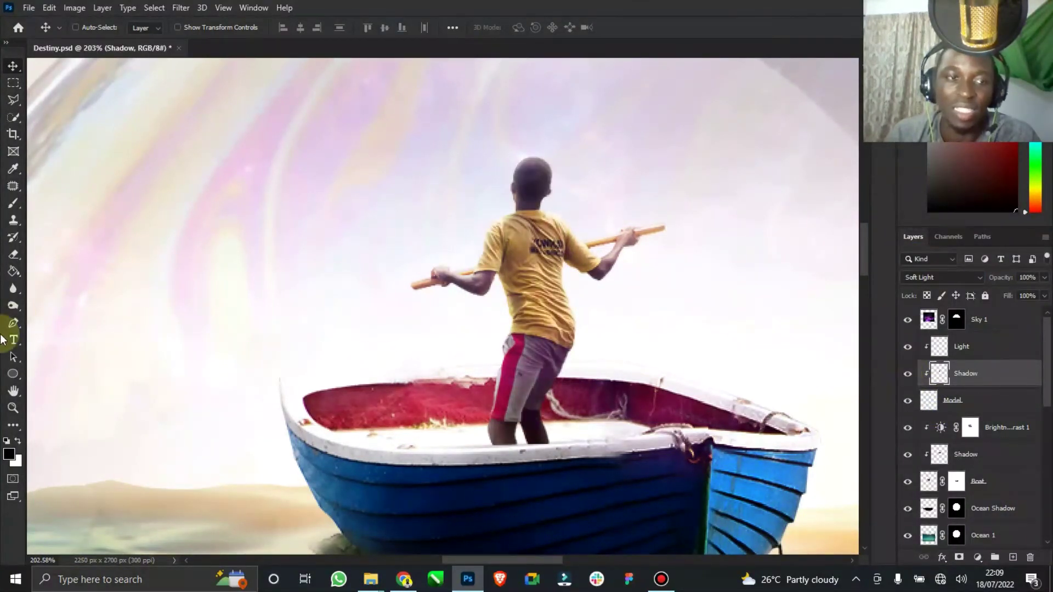
left_click(21, 407)
left_click(436, 288)
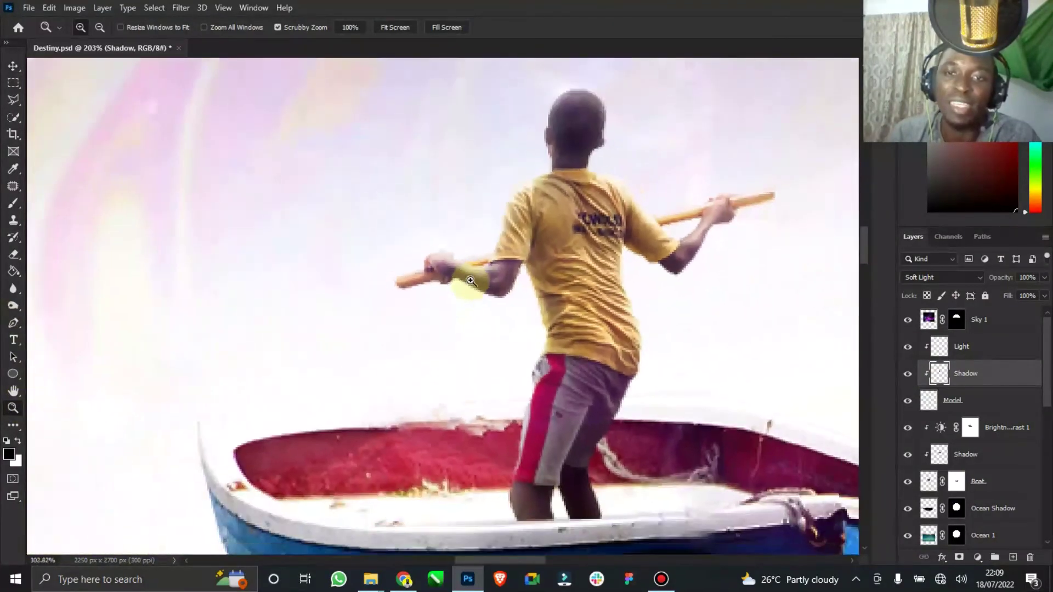
left_click(907, 373)
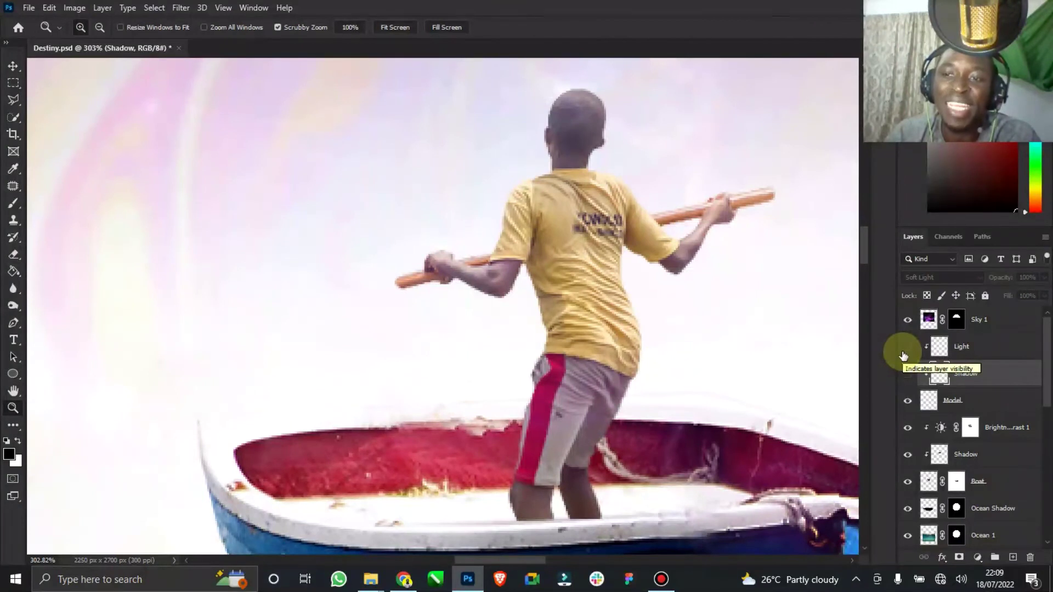
left_click(907, 375)
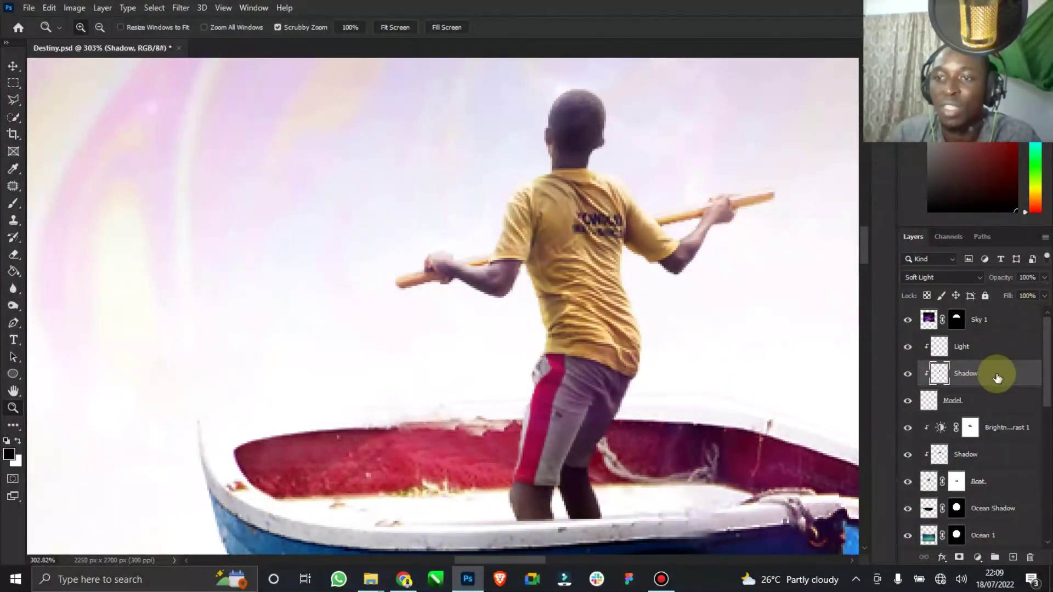
- Reduce the model's Shadow layer to 85% fill and 90% opacity, checking the effect by toggling its visibility
left_click(1043, 296)
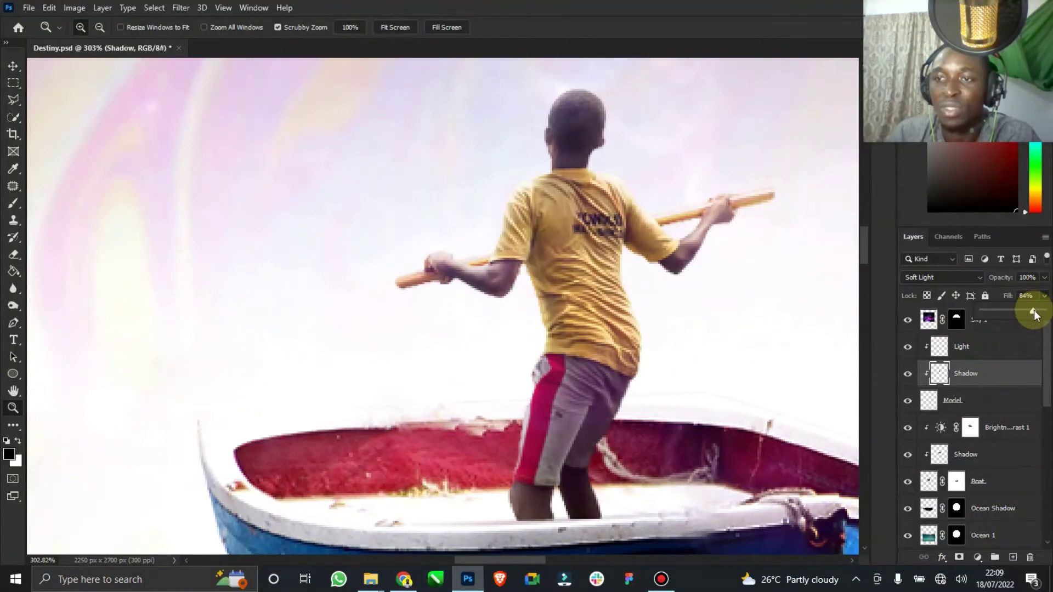
left_click(1043, 277)
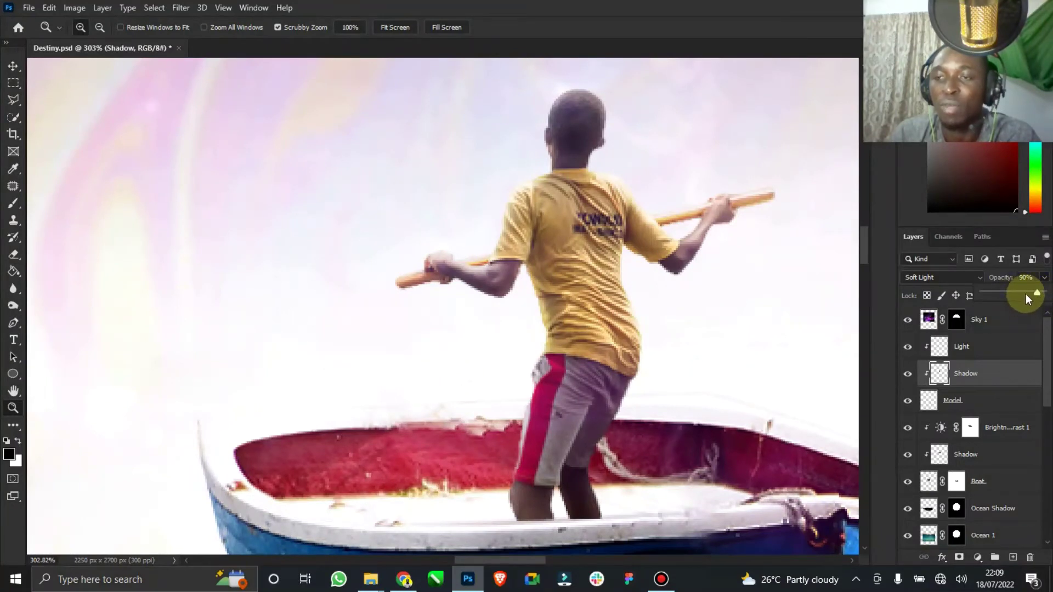
left_click(1004, 378)
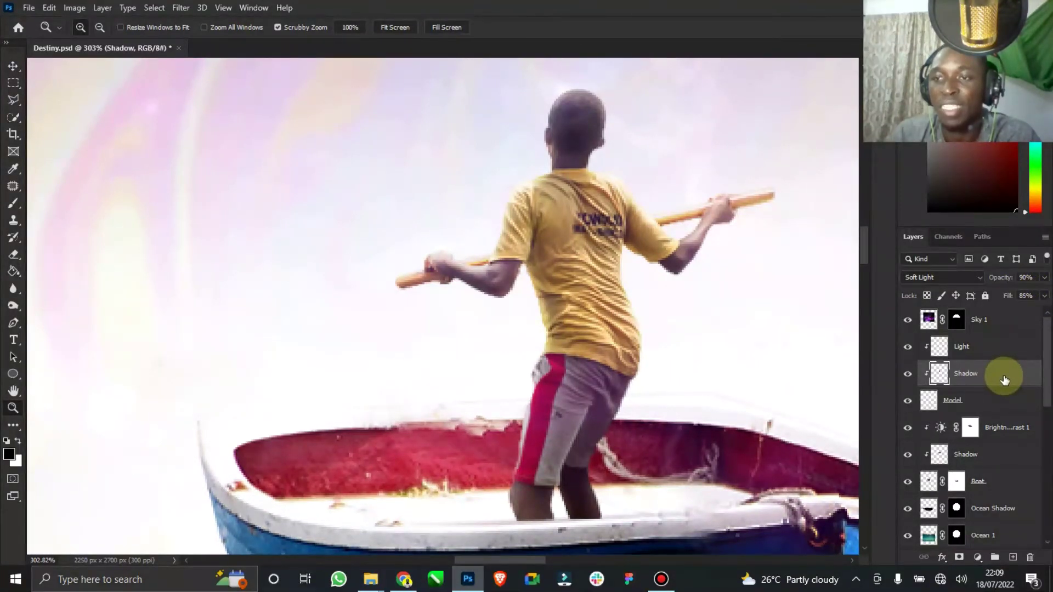
left_click(905, 378)
left_click(905, 379)
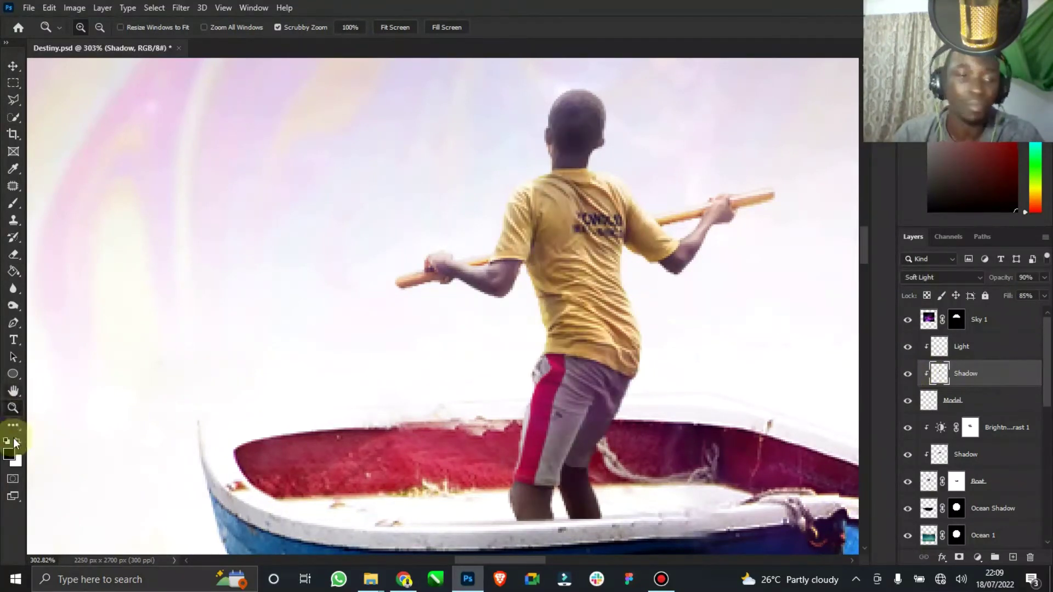
- Examine the shaded model and boat within the bubble and against the whole composition
double_click(20, 396)
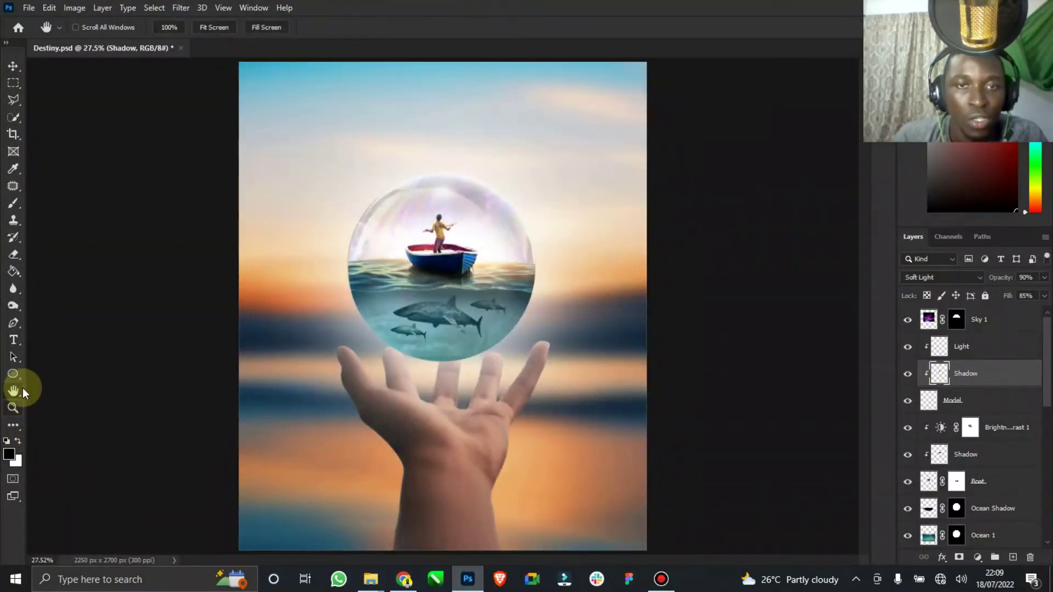
left_click(13, 407)
left_click_drag(455, 230, 508, 219)
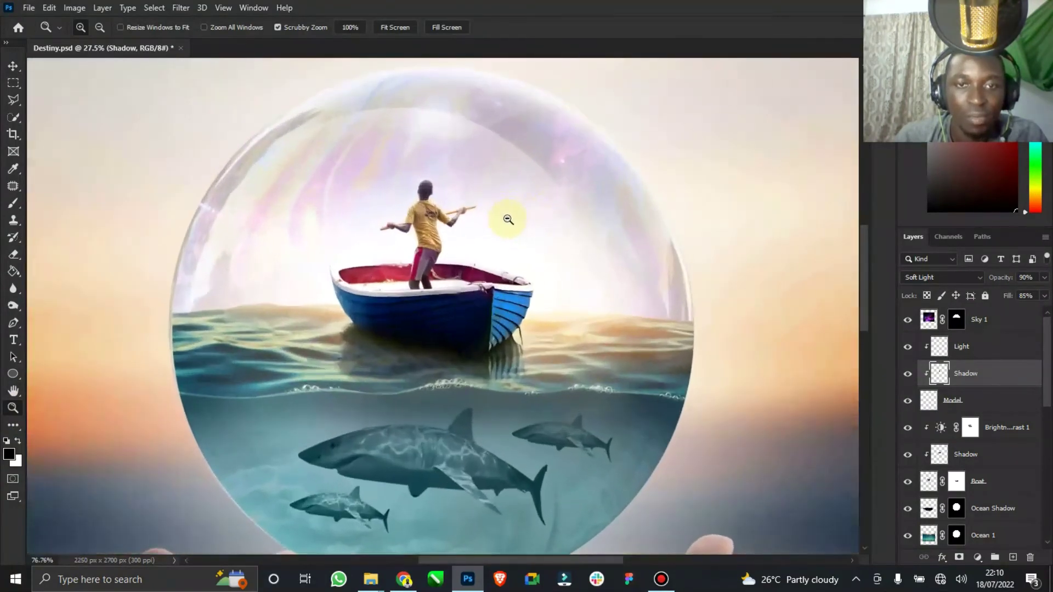
left_click(13, 67)
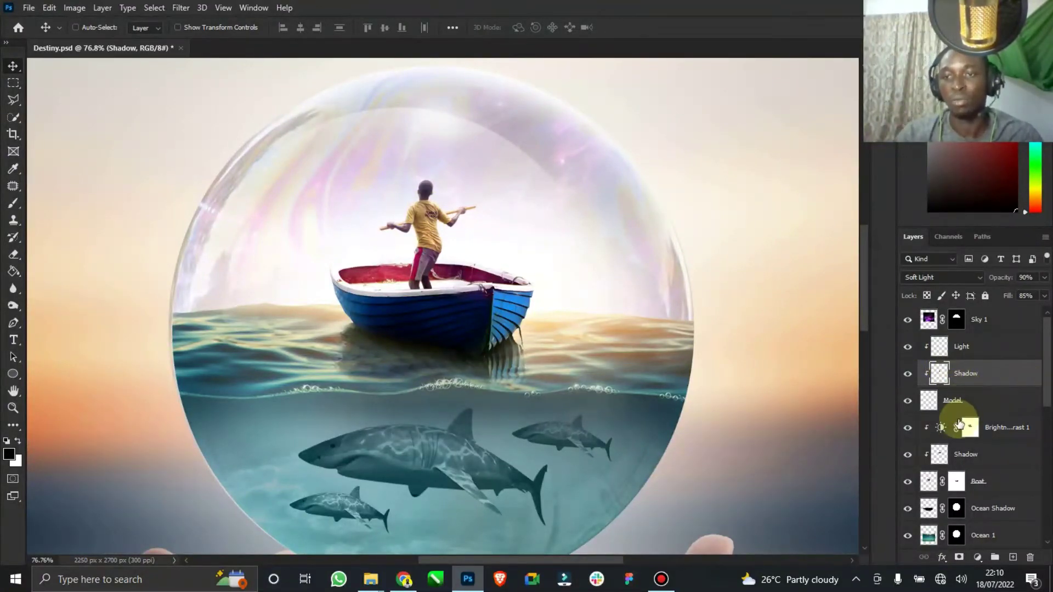
left_click(12, 407)
left_click_drag(390, 346, 33, 69)
left_click(13, 66)
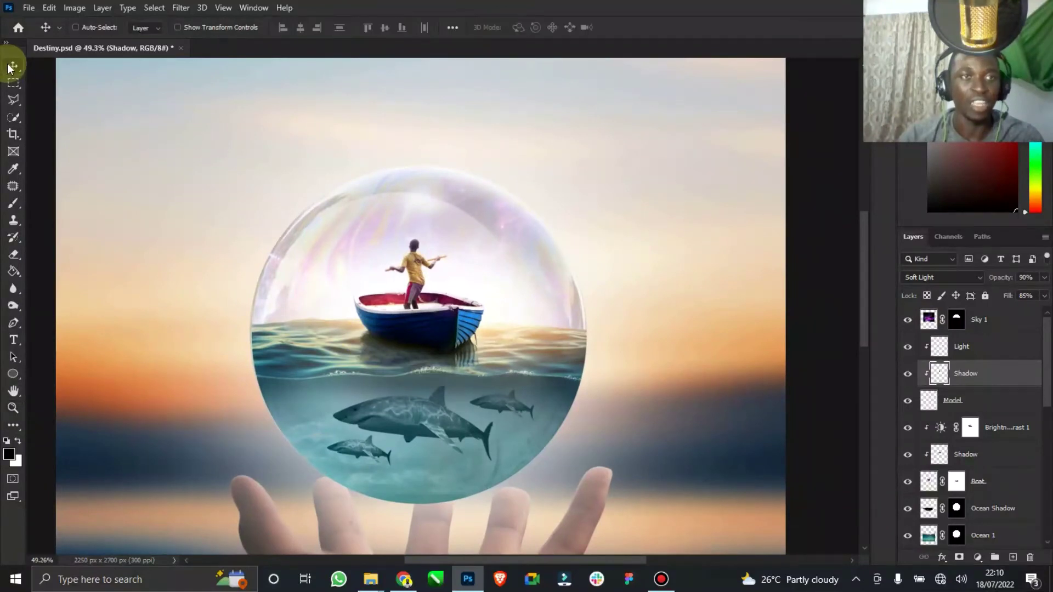
- Switch to File Explorer and place the LightGLow image from the Downloads folder into the Destiny composition
mouse_move(369, 579)
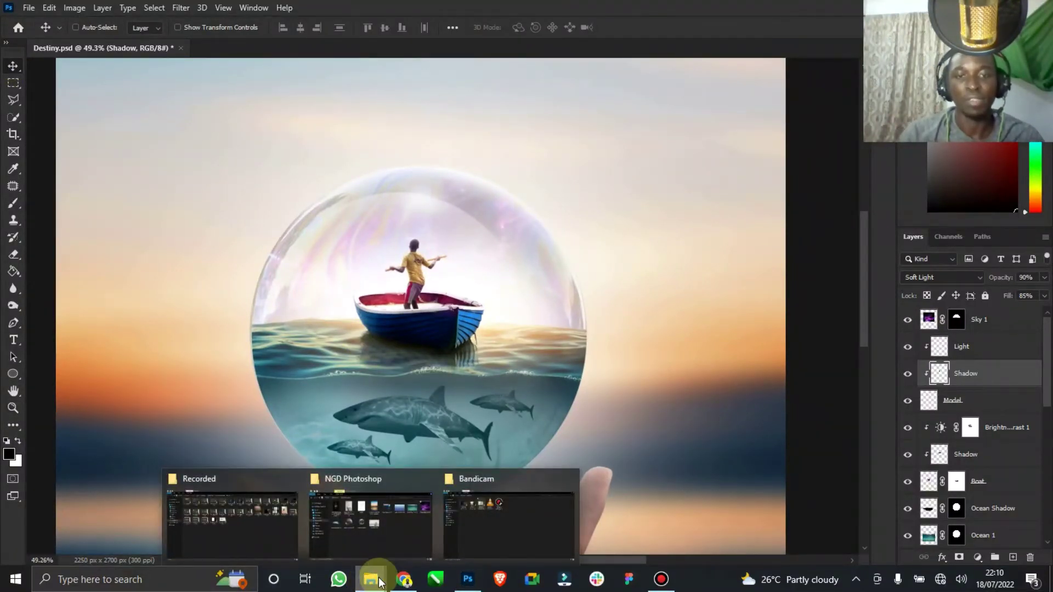
left_click(376, 561)
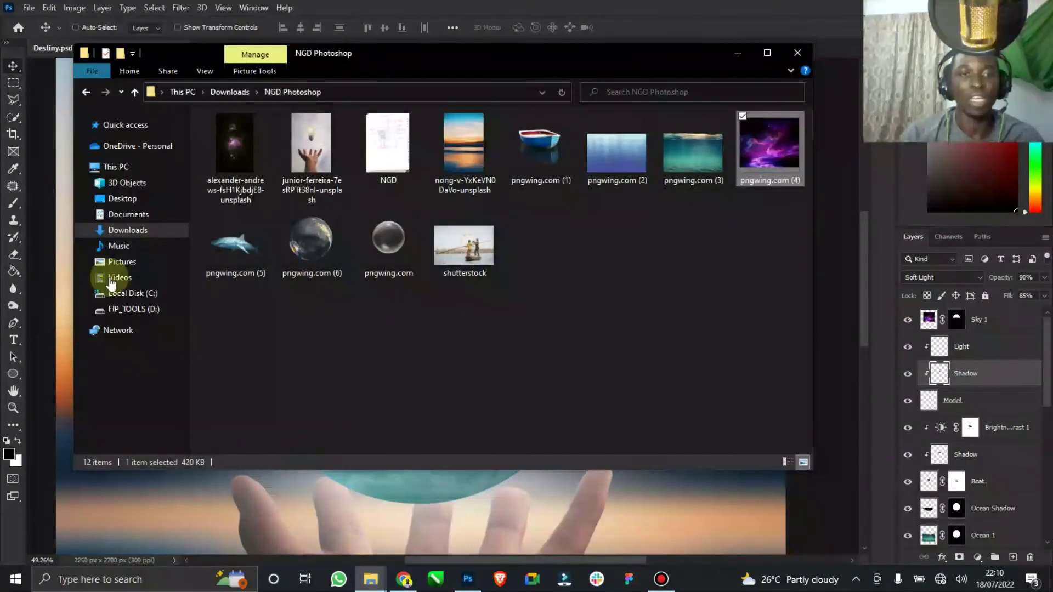
left_click(140, 231)
left_click(211, 304)
scroll(489, 361, "down", 10)
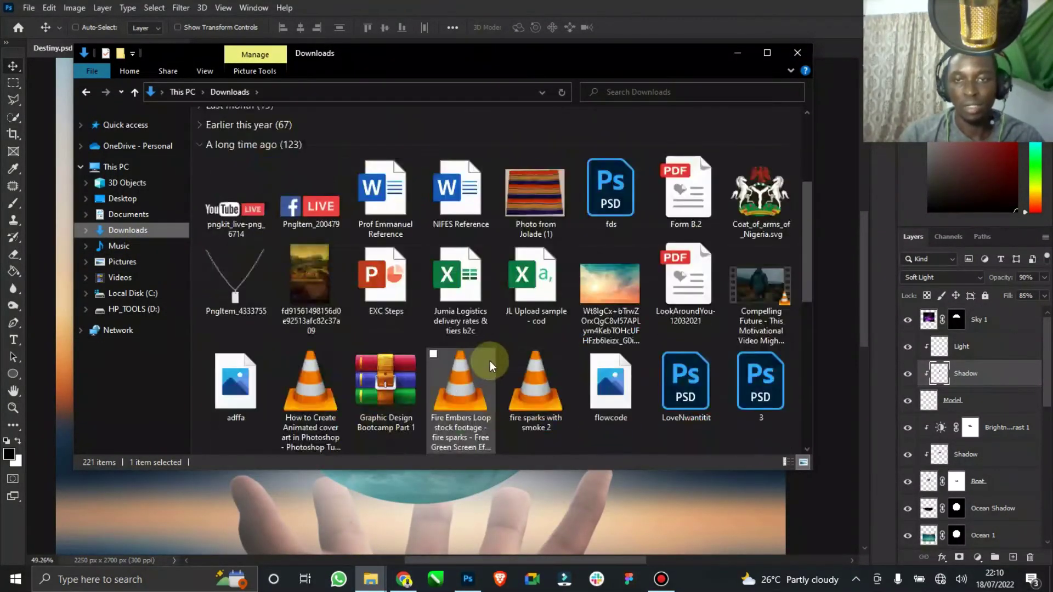
scroll(509, 318, "down", 10)
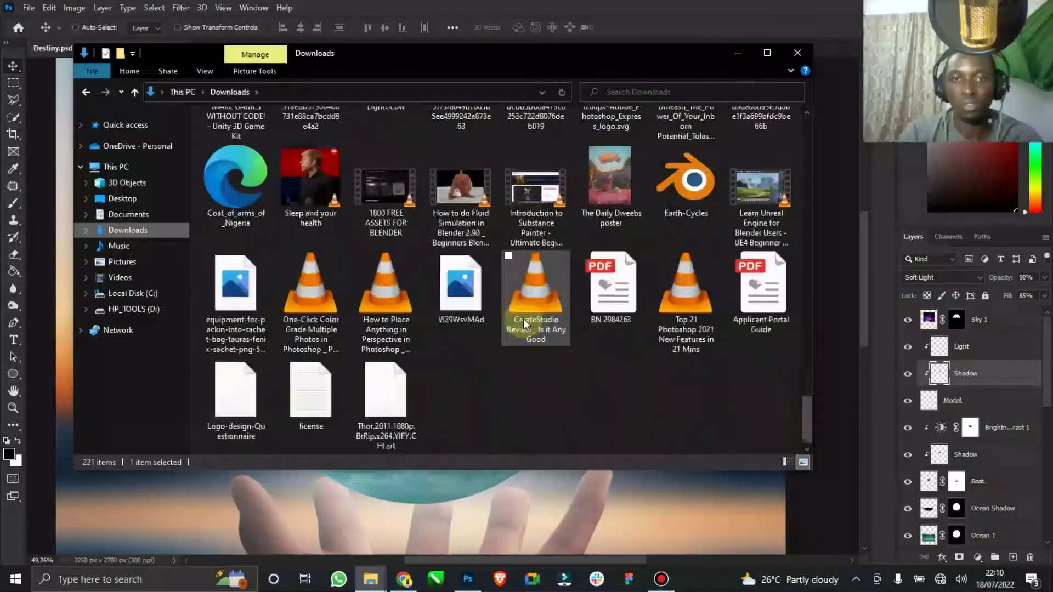
left_click_drag(810, 409, 808, 369)
left_click_drag(404, 356, 426, 476)
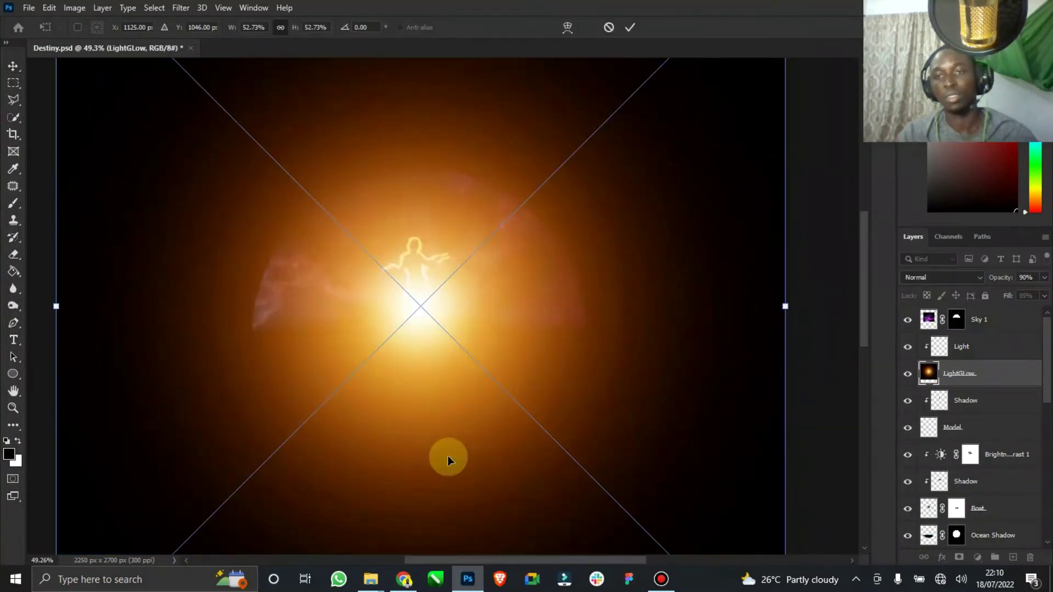
left_click(635, 27)
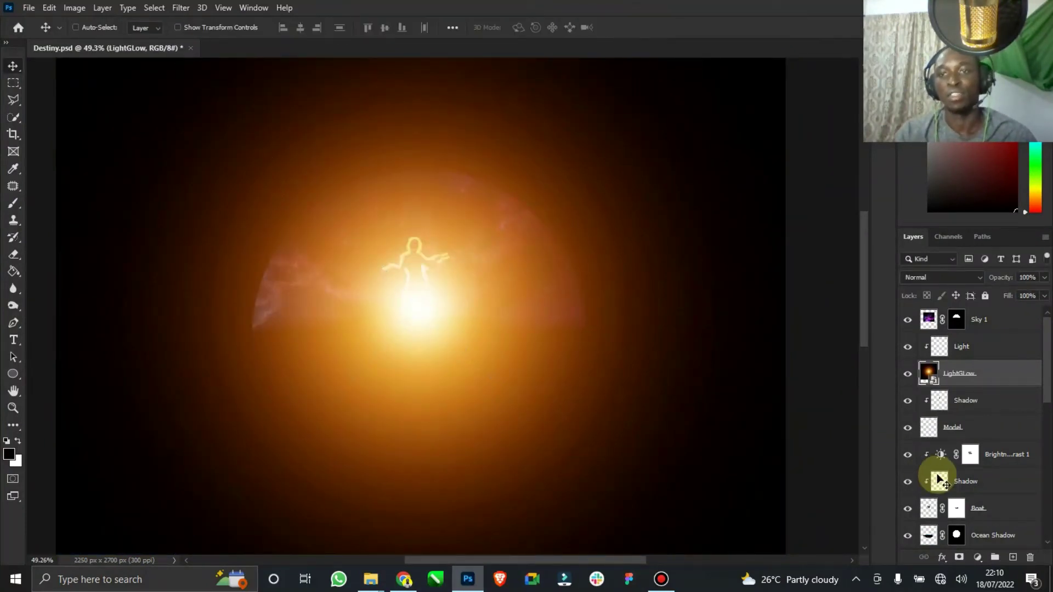
- Move the LightGLow layer above the Light layer and clip the Light layer to the model again
left_click_drag(987, 376, 992, 349)
right_click(987, 374)
left_click(859, 268)
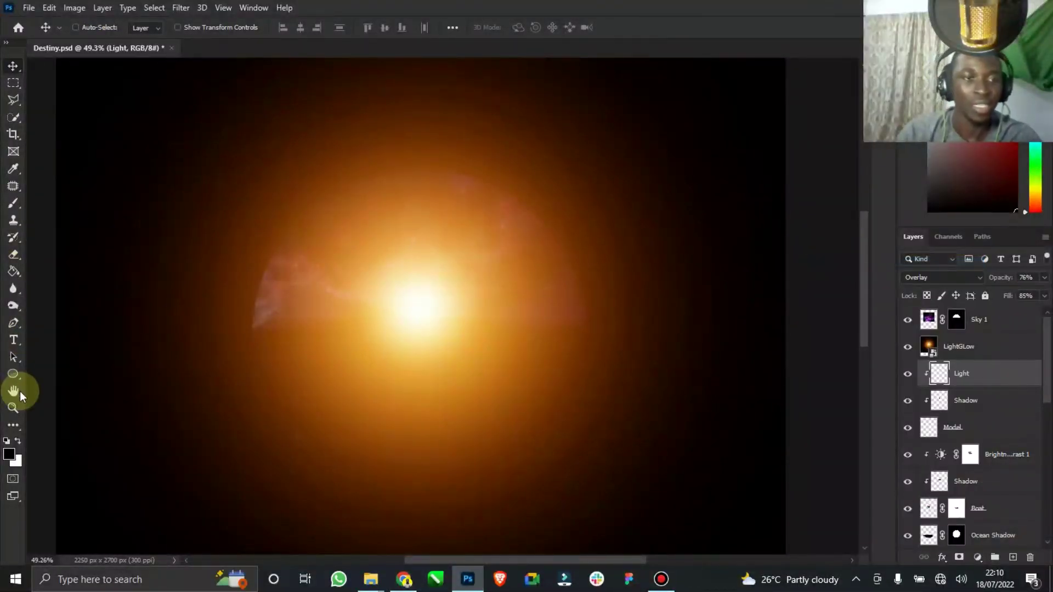
- Scale the LightGLow image down to about 1182 × 1182 px and rasterize its layer
left_click(13, 408)
mouse_move(519, 344)
left_mouse_down()
mouse_move(470, 340)
mouse_move(510, 332)
left_mouse_up()
left_click(13, 66)
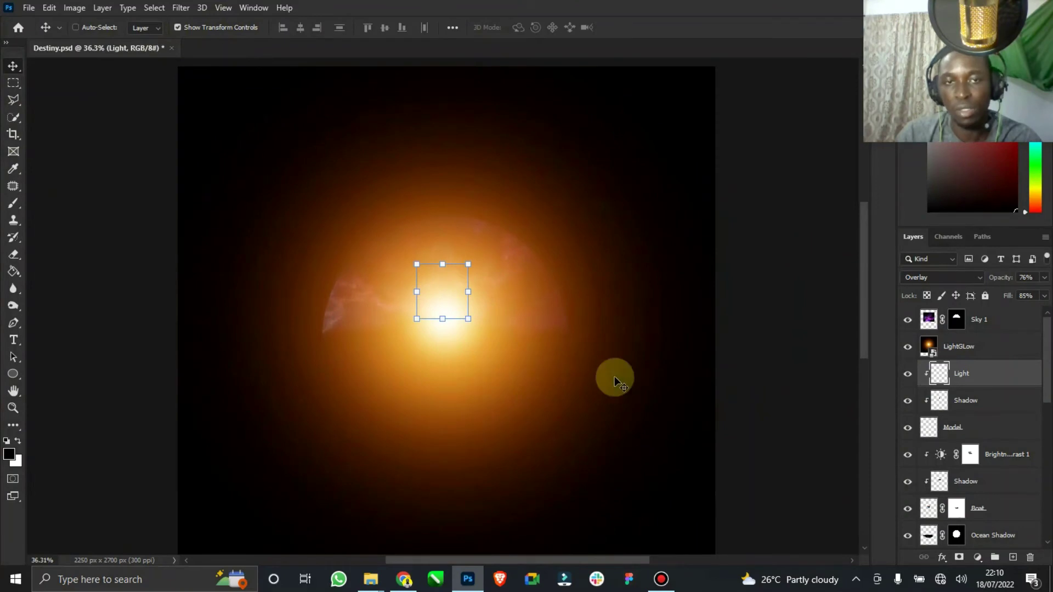
left_click(960, 348)
left_click_drag(715, 312, 588, 314)
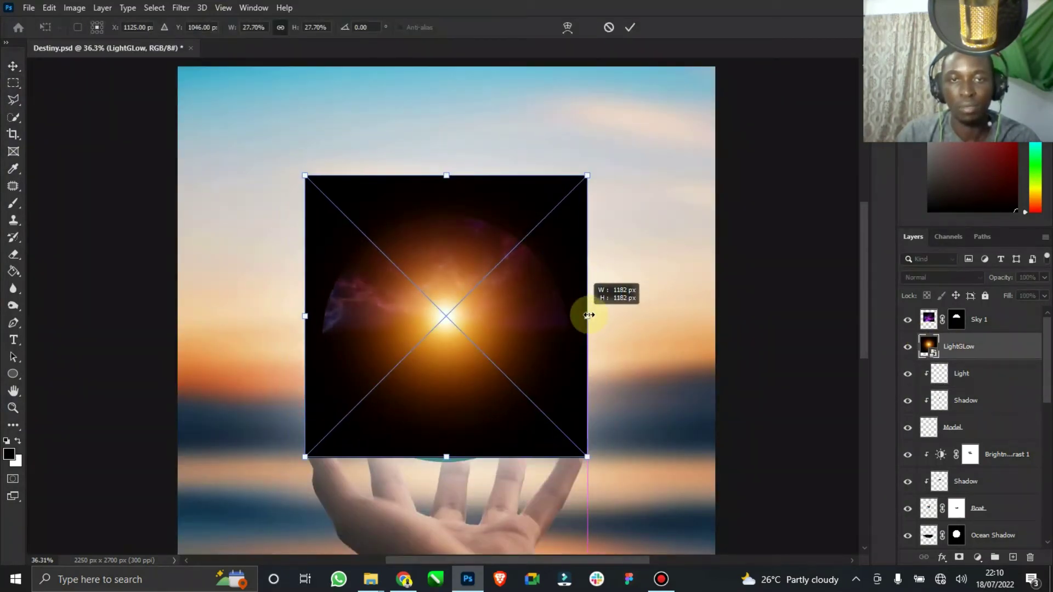
left_click(629, 27)
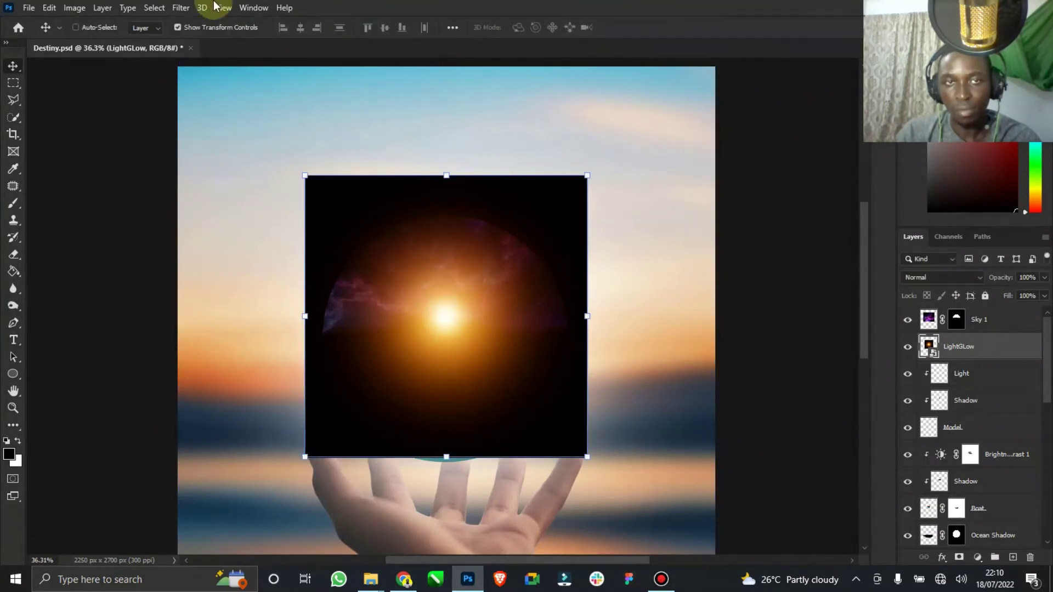
left_click(185, 28)
right_click(991, 354)
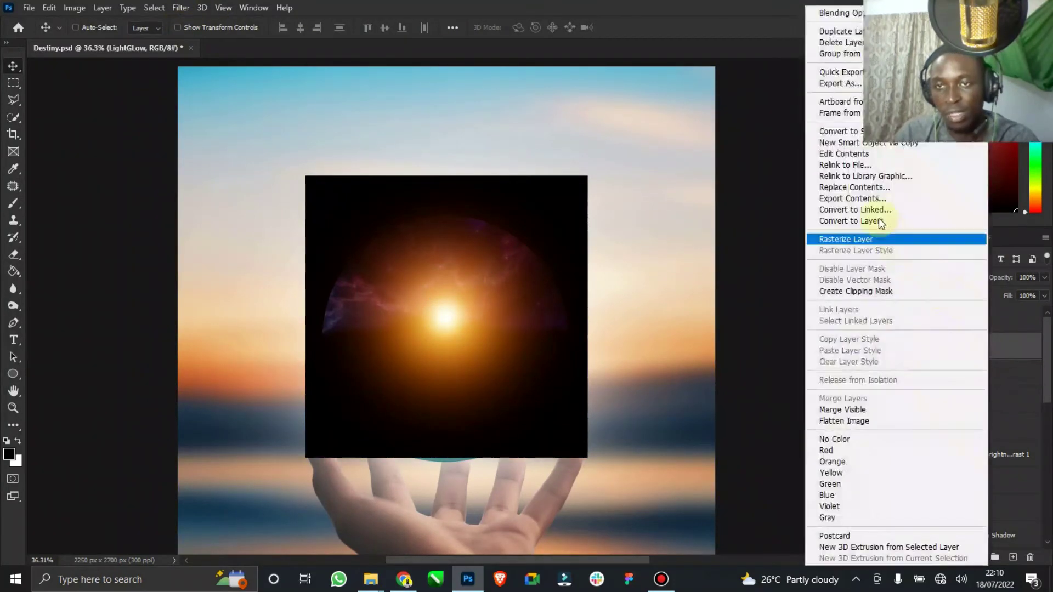
left_click(862, 235)
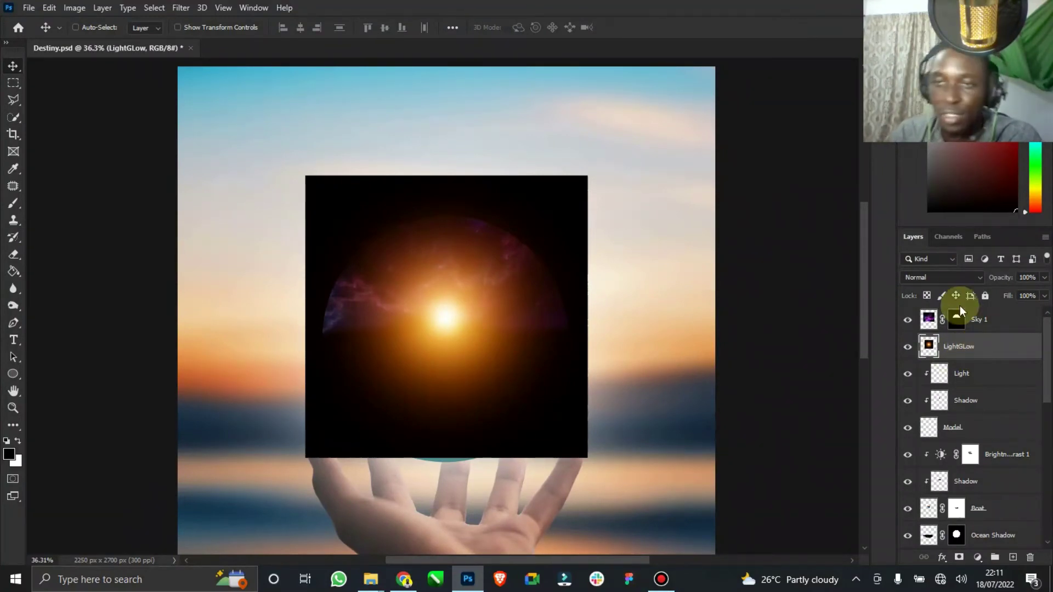
- Set the LightGLow layer's blend mode to Screen and move the glow up beside the model inside the bubble
left_click(957, 278)
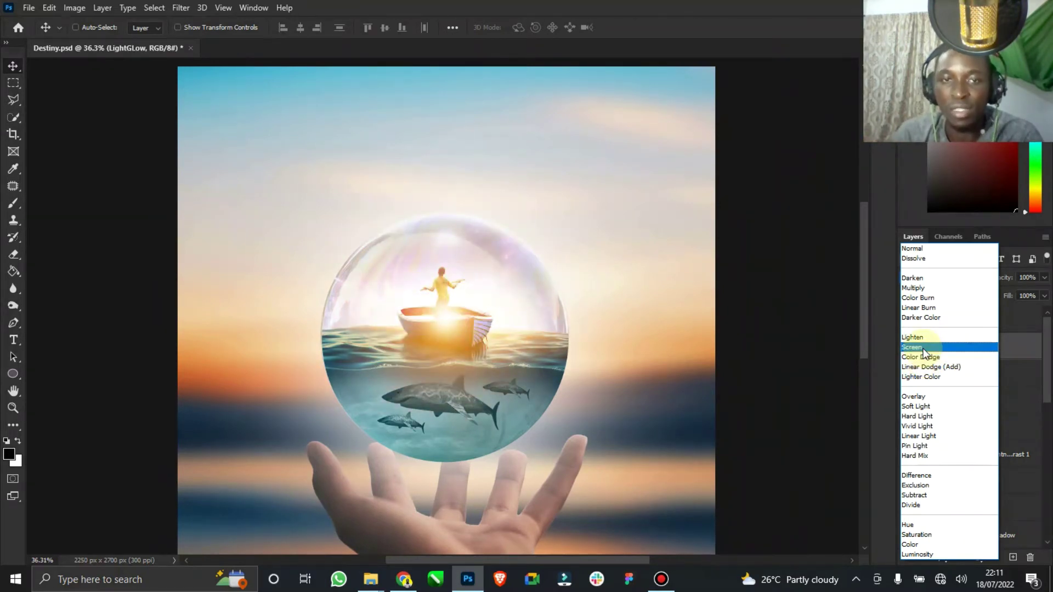
left_click(924, 351)
left_click_drag(441, 314, 463, 260)
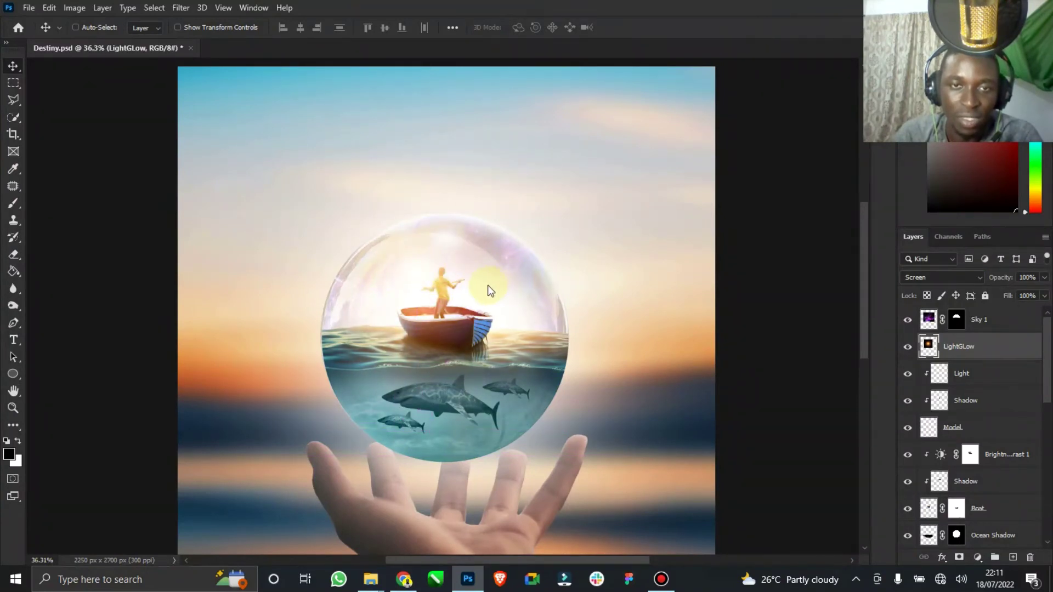
- Scale the LightGLow layer to about 80% and raise the glow into the sky above the model's head
key("z")
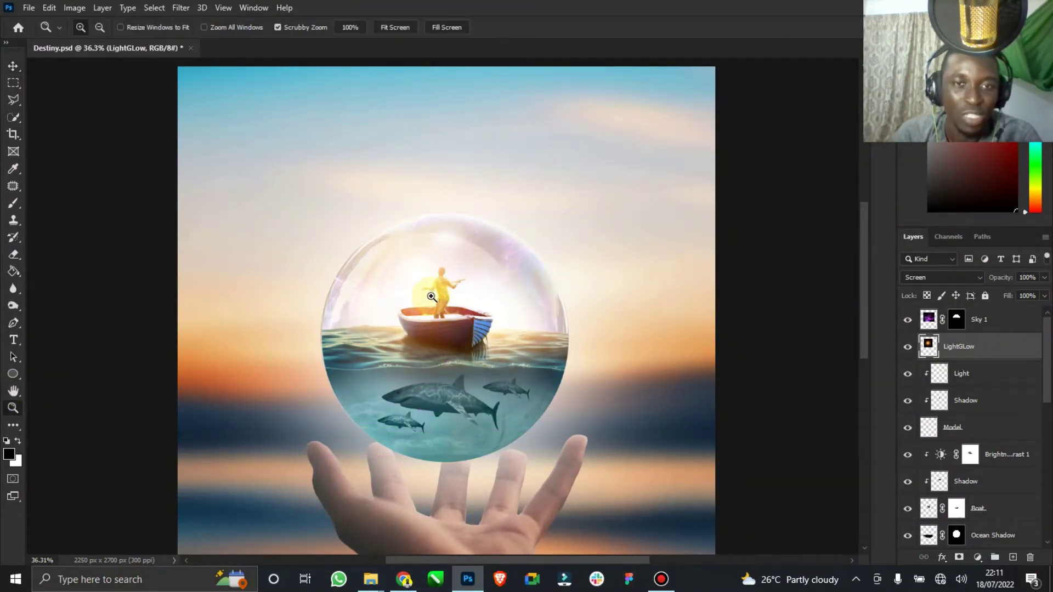
left_click_drag(421, 293, 447, 274)
left_click(9, 68)
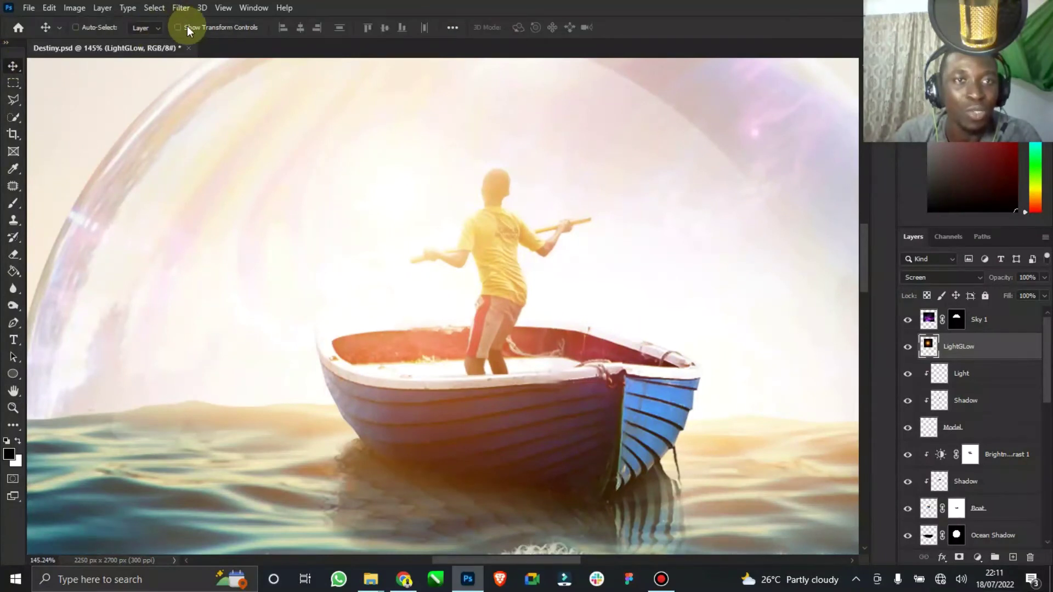
left_click(13, 407)
left_click_drag(541, 294, 527, 296)
left_click(14, 66)
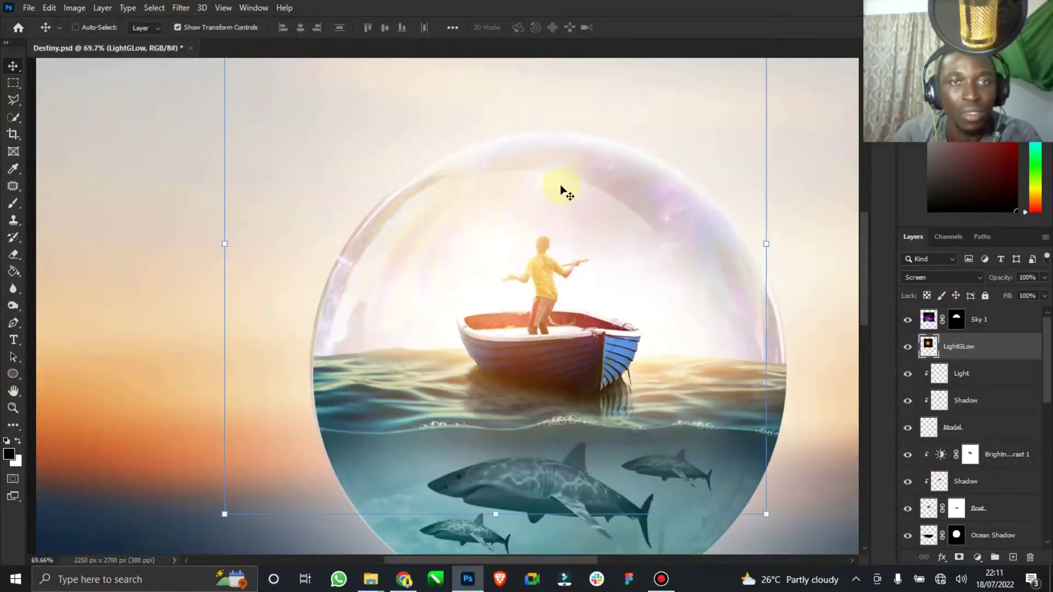
scroll(757, 259, "right", 3)
left_click_drag(674, 241, 617, 263)
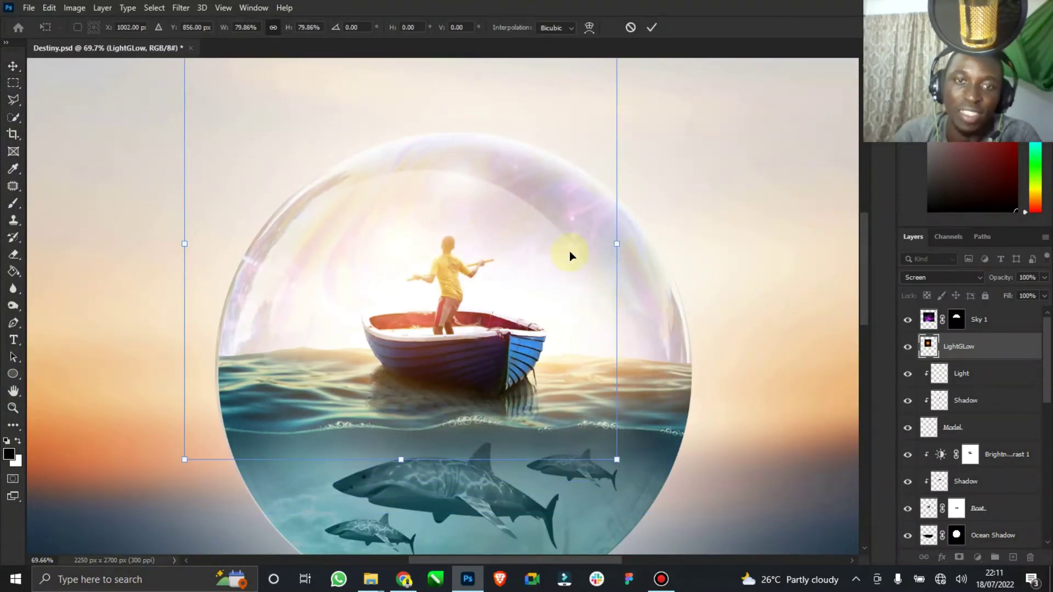
left_click_drag(555, 376, 553, 336)
left_click_drag(535, 239, 533, 226)
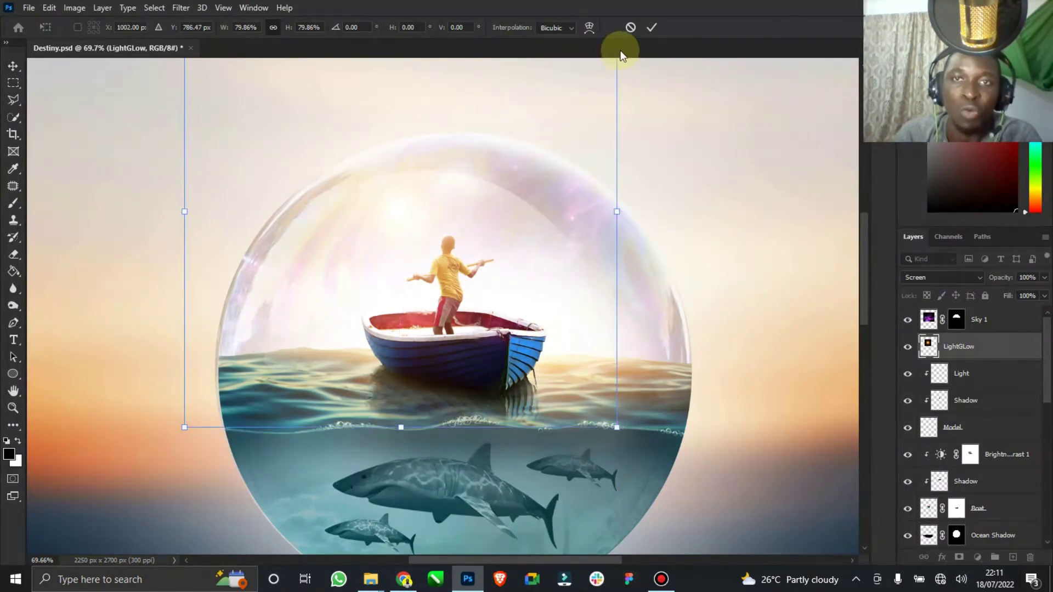
left_click(652, 28)
left_click(200, 27)
- Duplicate the LightGLow layer and move the copy into the water over the small shark behind the large one
double_click(14, 390)
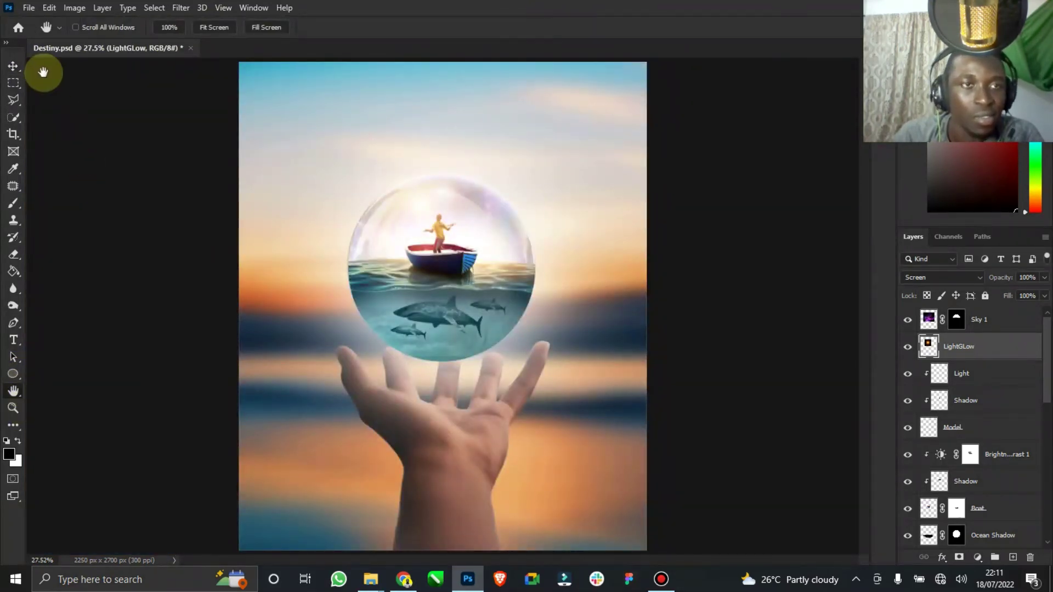
left_click(14, 67)
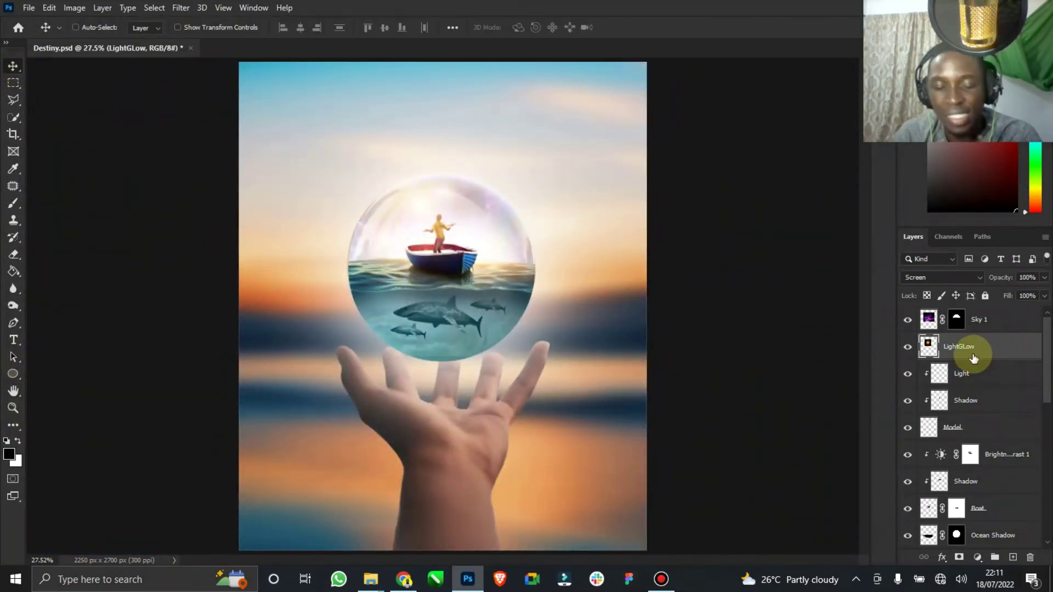
key("ctrl+j")
left_click_drag(436, 249, 520, 337)
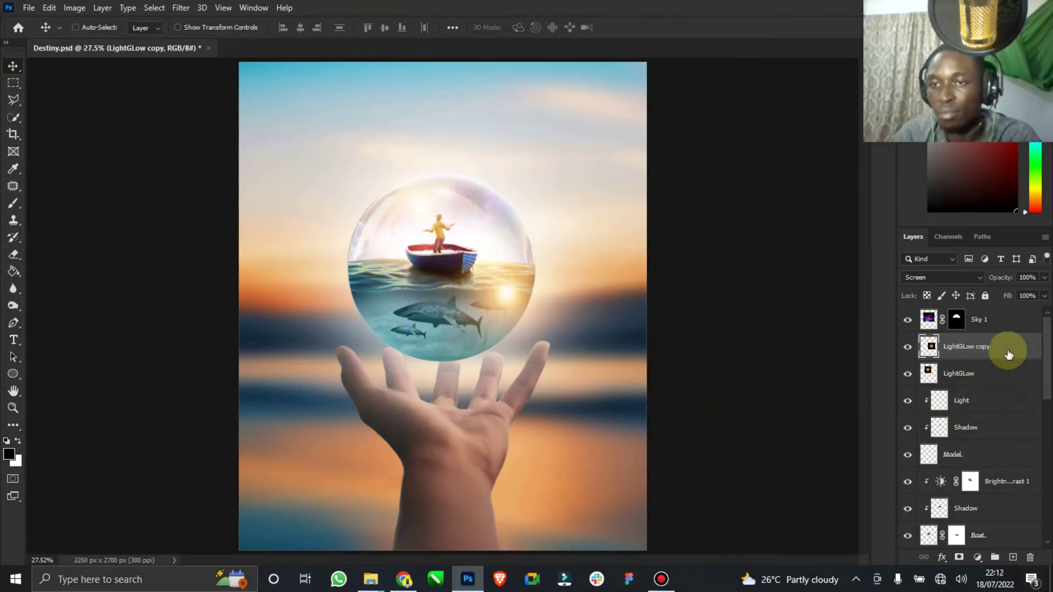
scroll(1008, 354, "down", 4)
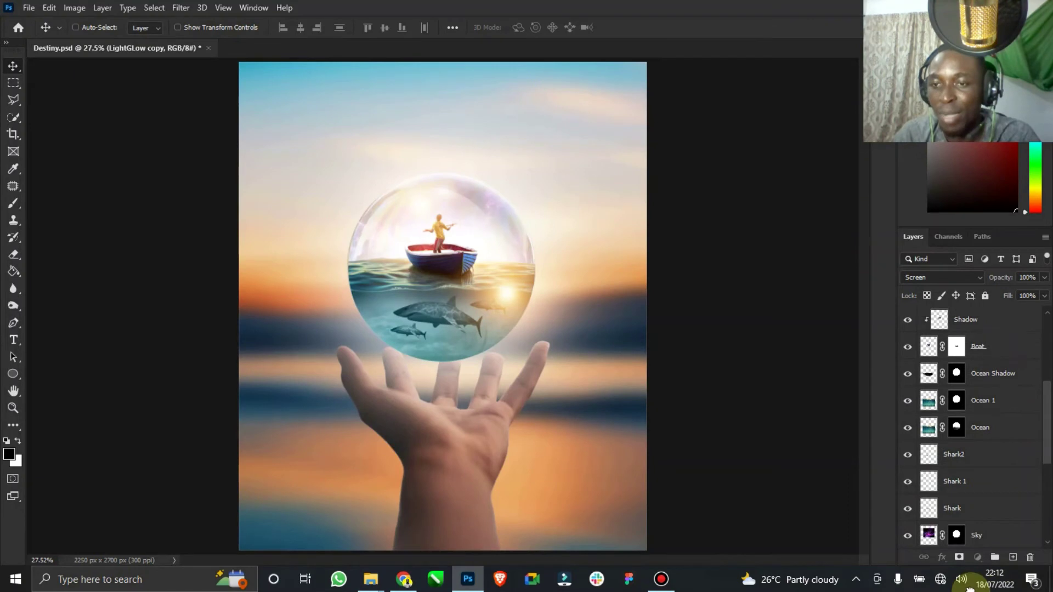
- Move the LightGLow copy layer directly below the Bubble layer, centre it behind the bubble and scale it to 215.40%
scroll(982, 540, "down", 5)
left_click_drag(987, 540, 966, 476)
left_click(214, 28)
left_click_drag(595, 206, 663, 136)
left_click_drag(533, 285, 471, 261)
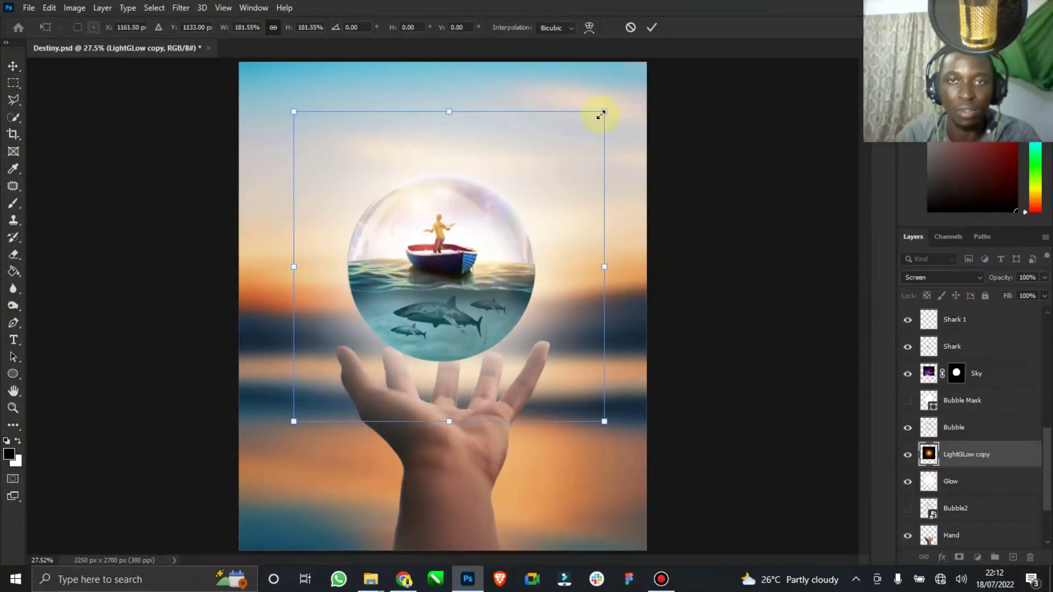
left_click_drag(603, 115, 634, 83)
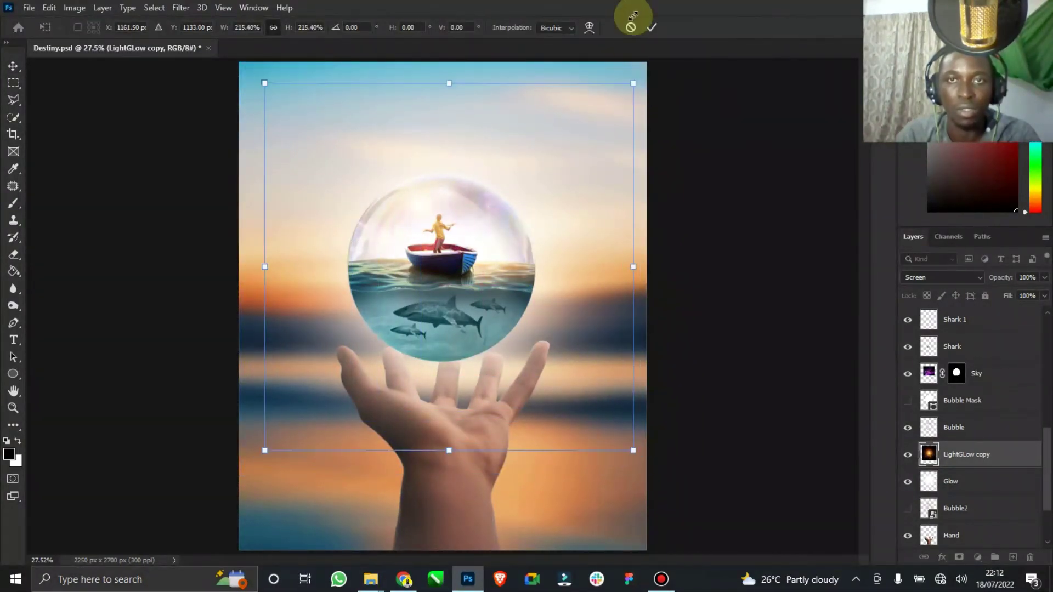
left_click(650, 29)
left_click(178, 27)
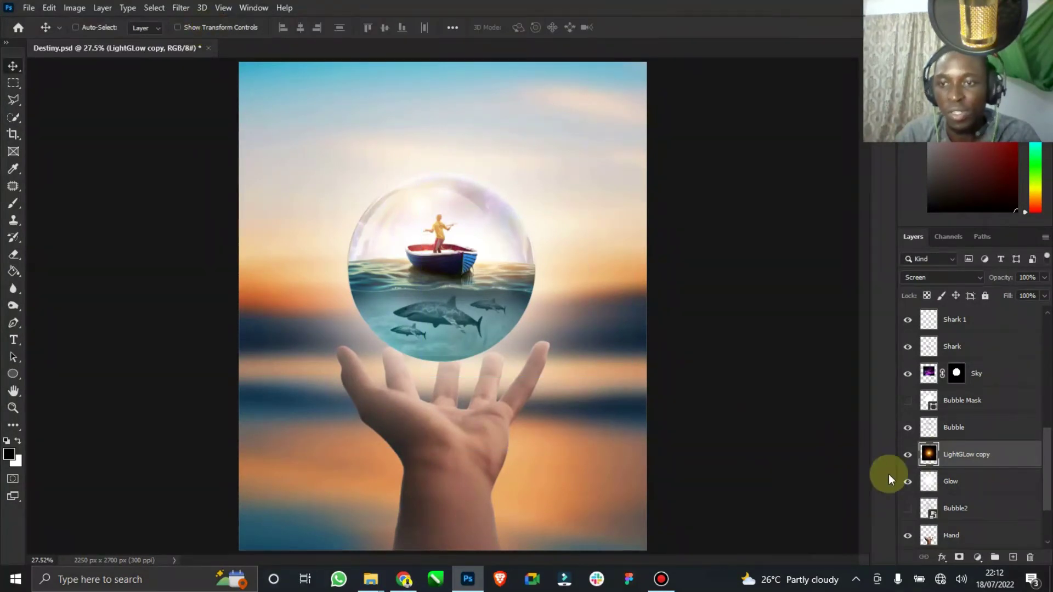
- Compare the Glow and LightGLow copy layers by switching their visibility, and delete the Glow layer
left_click(905, 482)
left_click(909, 463)
left_click(908, 462)
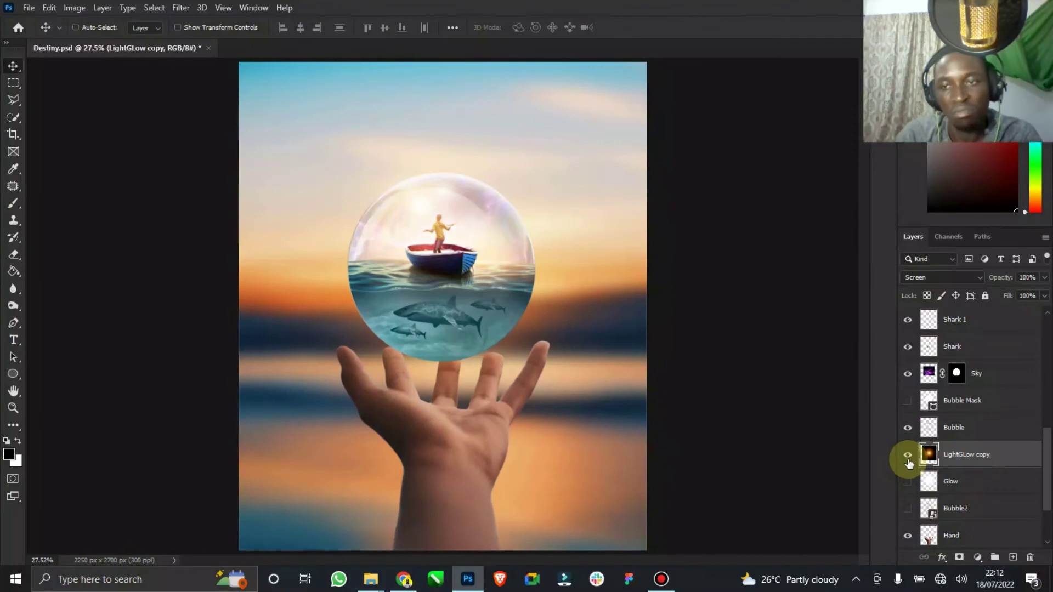
left_click(908, 482)
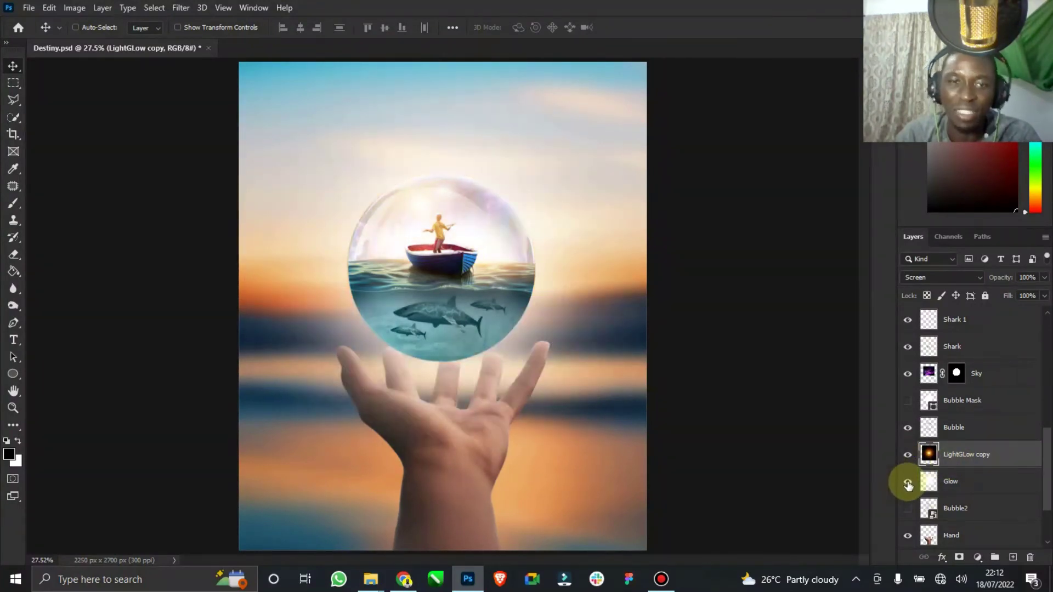
left_click(908, 486)
left_click(951, 481)
key("Delete")
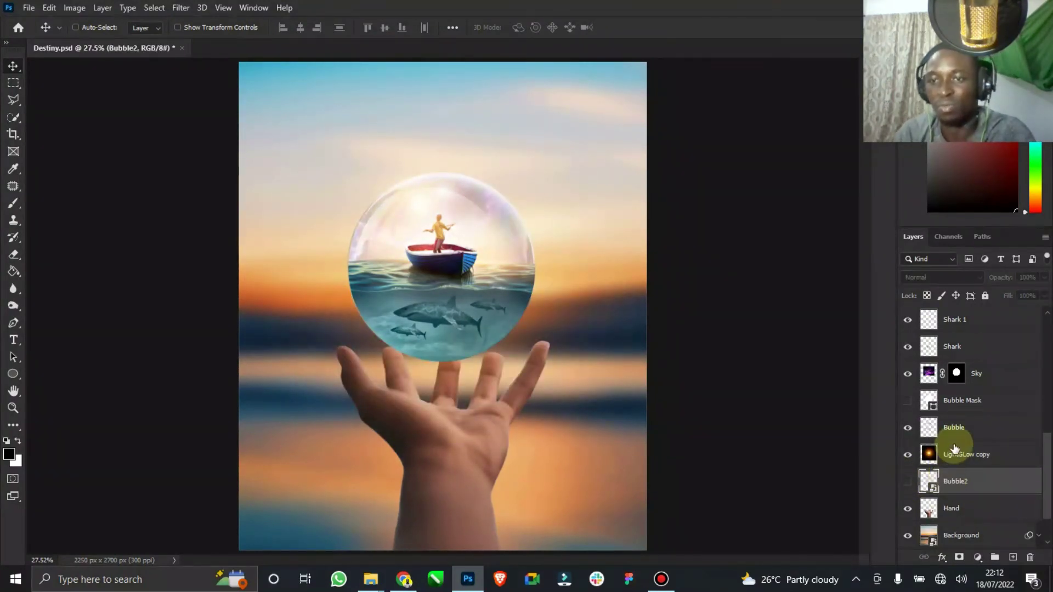
- Enlarge the LightGLow copy layer slightly more behind the bubble and compare the image with and without it
left_click(957, 458)
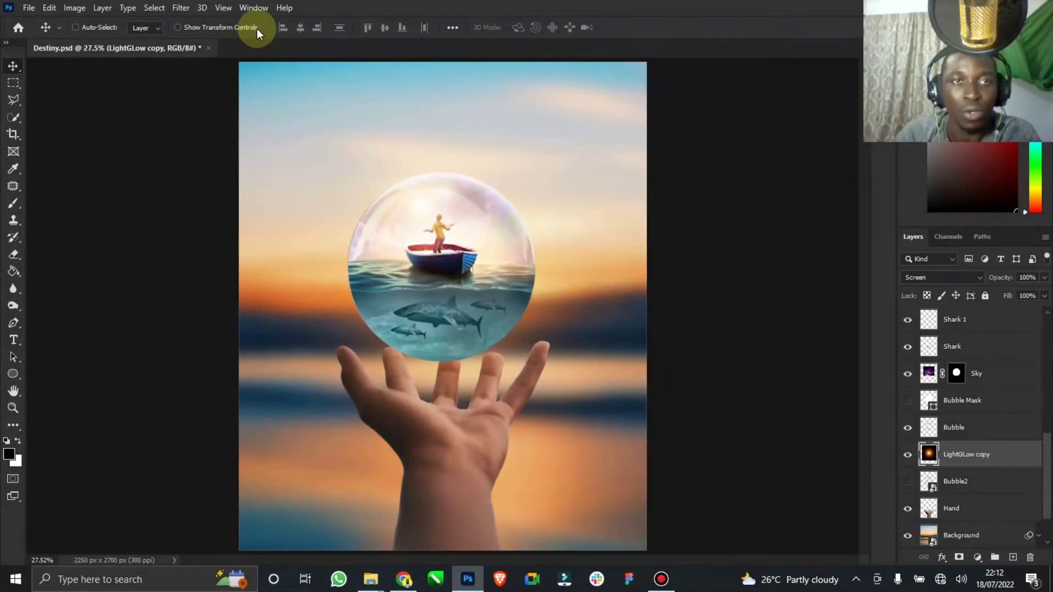
left_click(255, 27)
left_click_drag(632, 83, 653, 64)
left_click(651, 27)
left_click(175, 28)
left_click(908, 460)
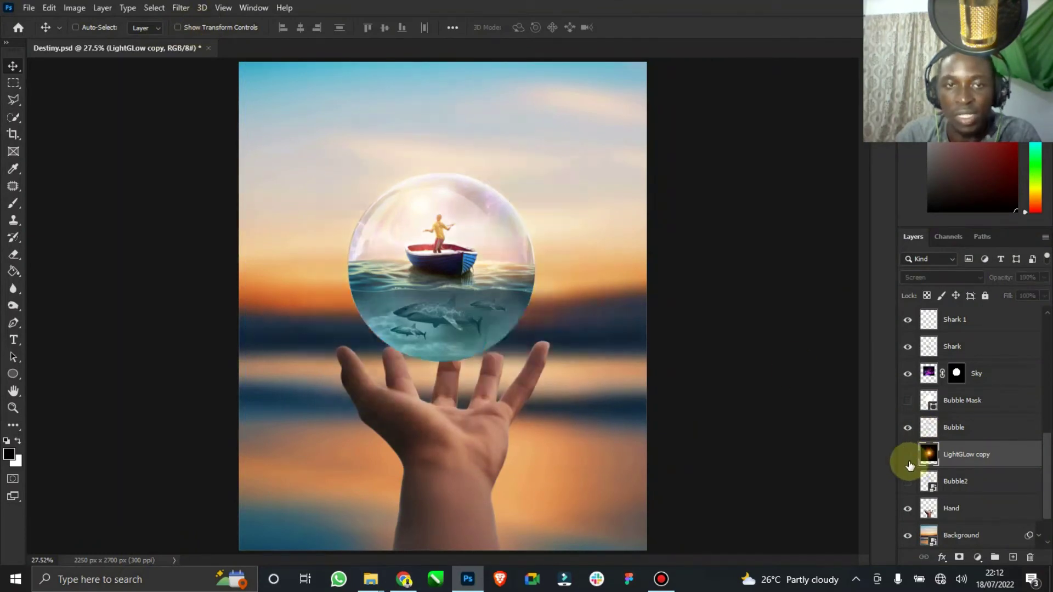
- Try a duplicate of the LightGLow copy layer to strengthen the glow, and delete the duplicate
left_click(954, 462)
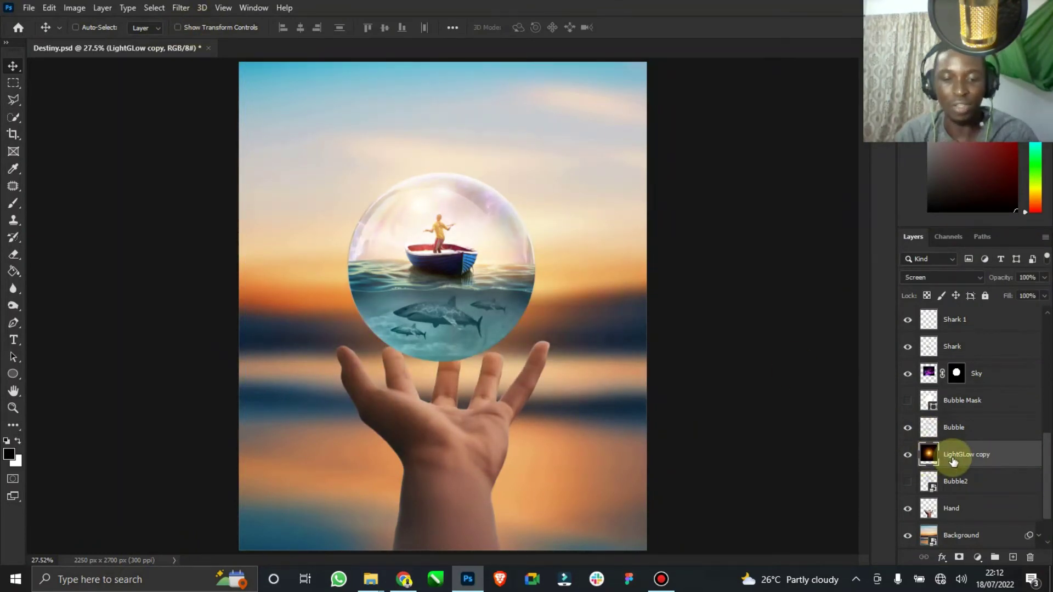
key("ctrl+j")
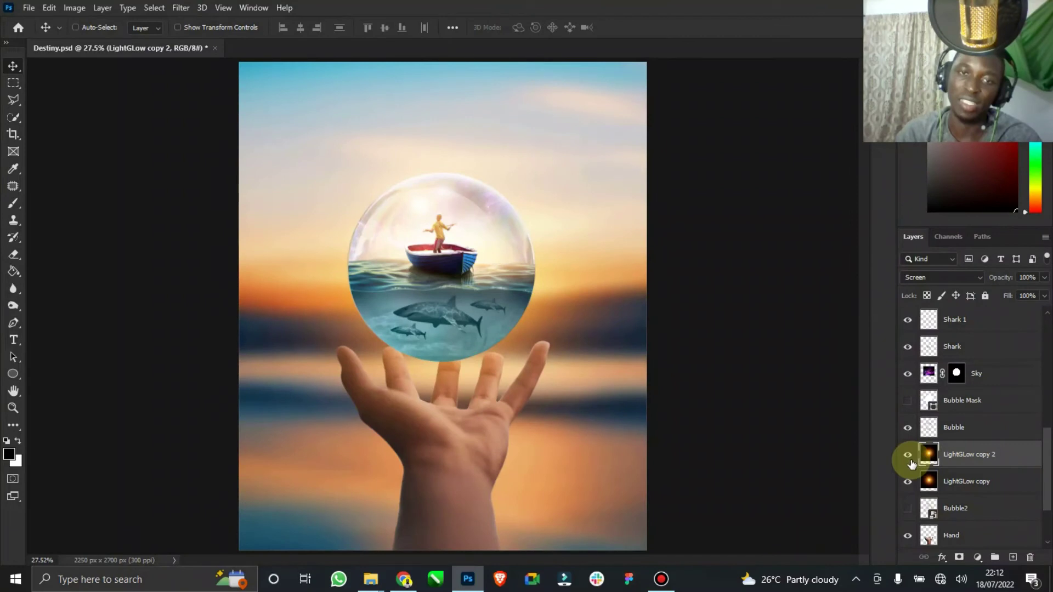
key("Delete")
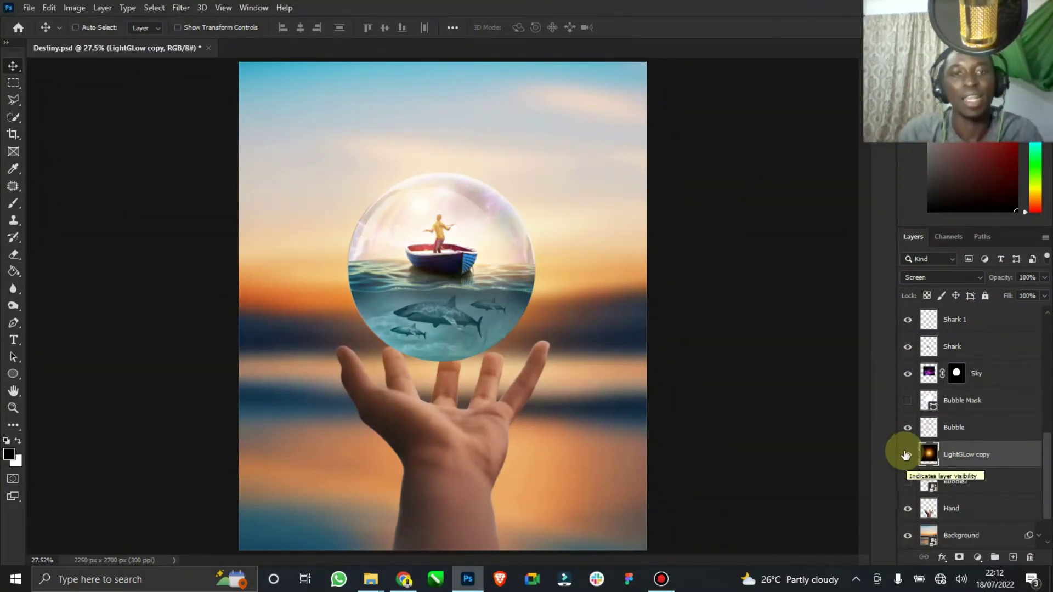
- Save the document
key("ctrl+s")
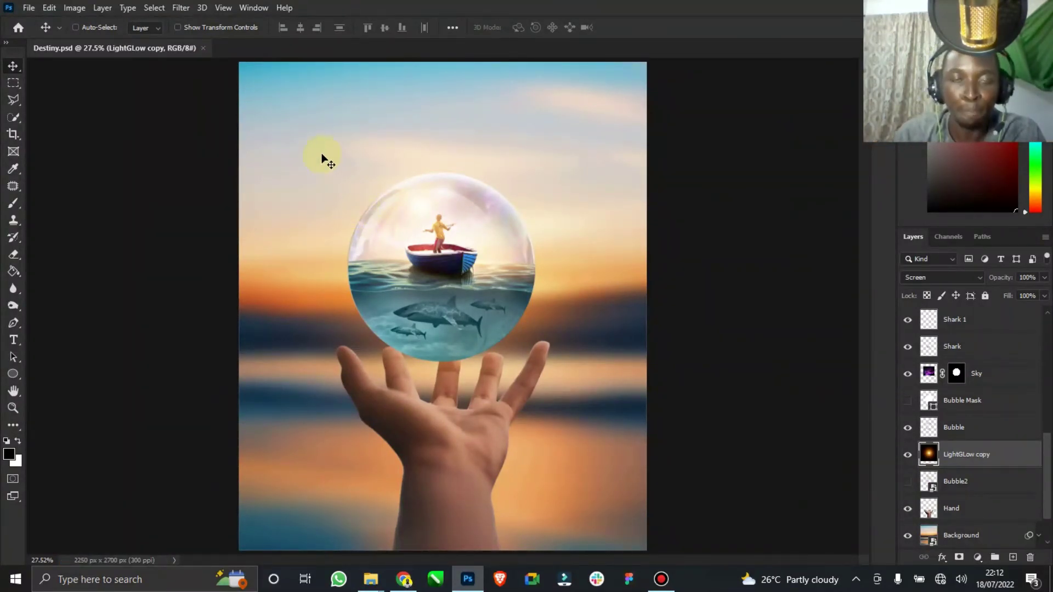
- Examine the bubble up close with the Bubble layer hidden and shown
left_click(13, 408)
mouse_move(407, 233)
left_mouse_down()
mouse_move(440, 225)
mouse_move(422, 230)
left_mouse_up()
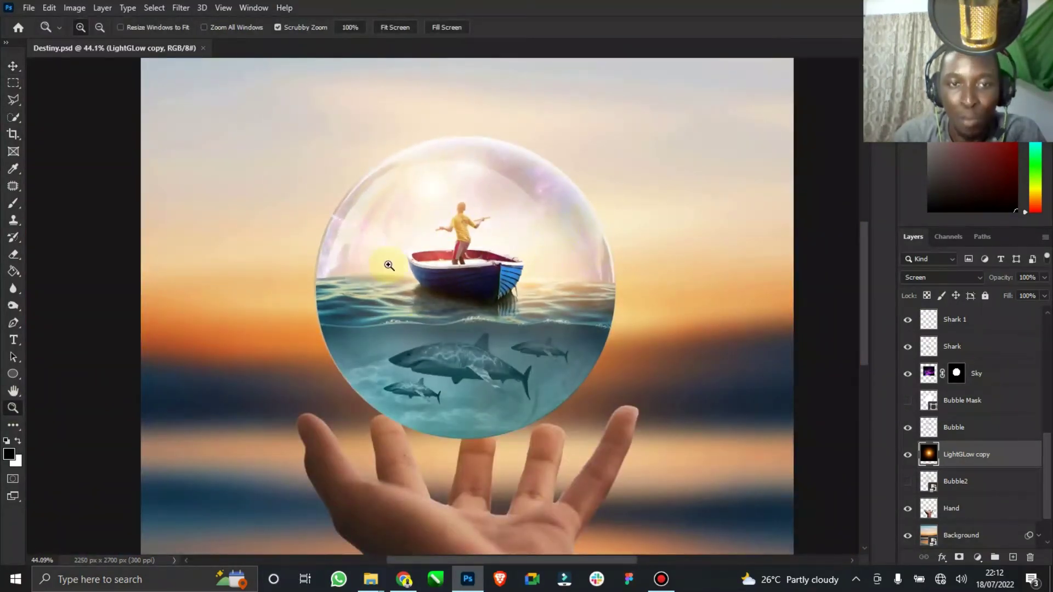
scroll(333, 452, "down", 1)
left_click_drag(423, 146, 502, 224)
left_click(14, 66)
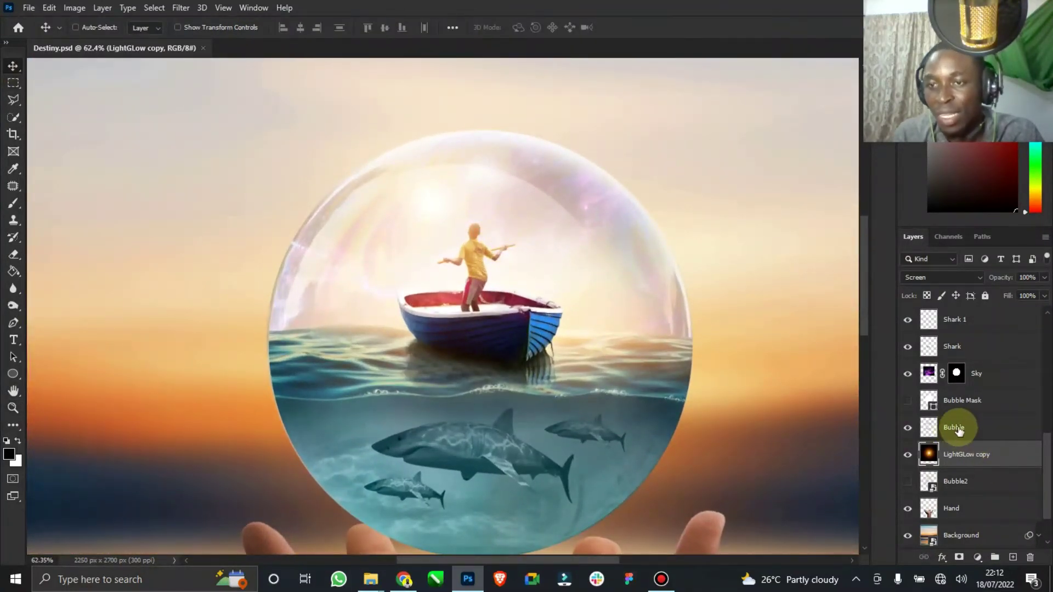
left_click(913, 430)
left_click(913, 431)
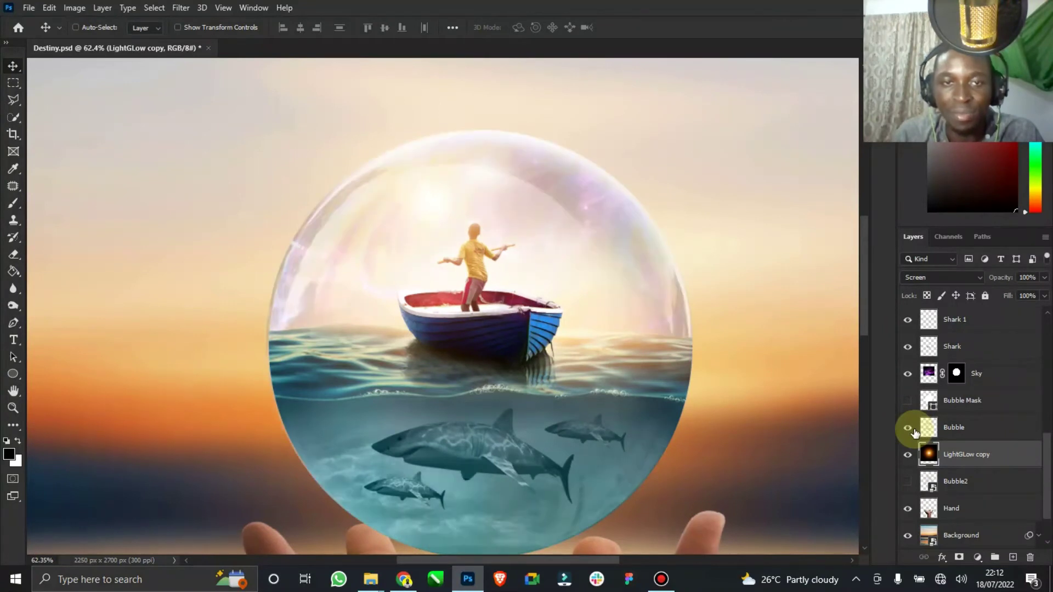
left_click(906, 433)
left_click(906, 433)
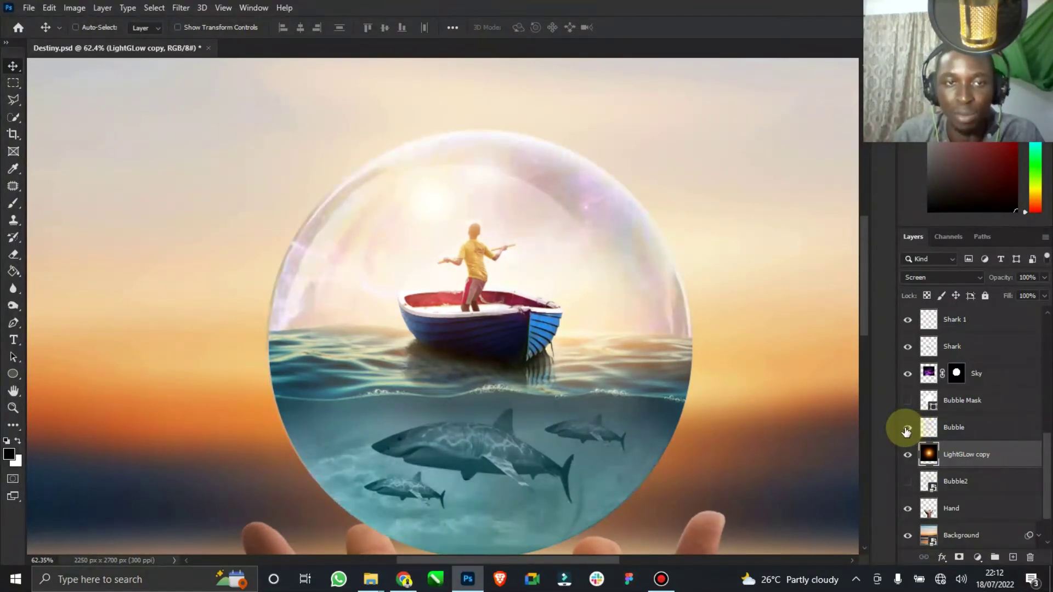
- Add a new layer named Light above the Bubble layer and clip it to the Bubble layer
left_click(949, 427)
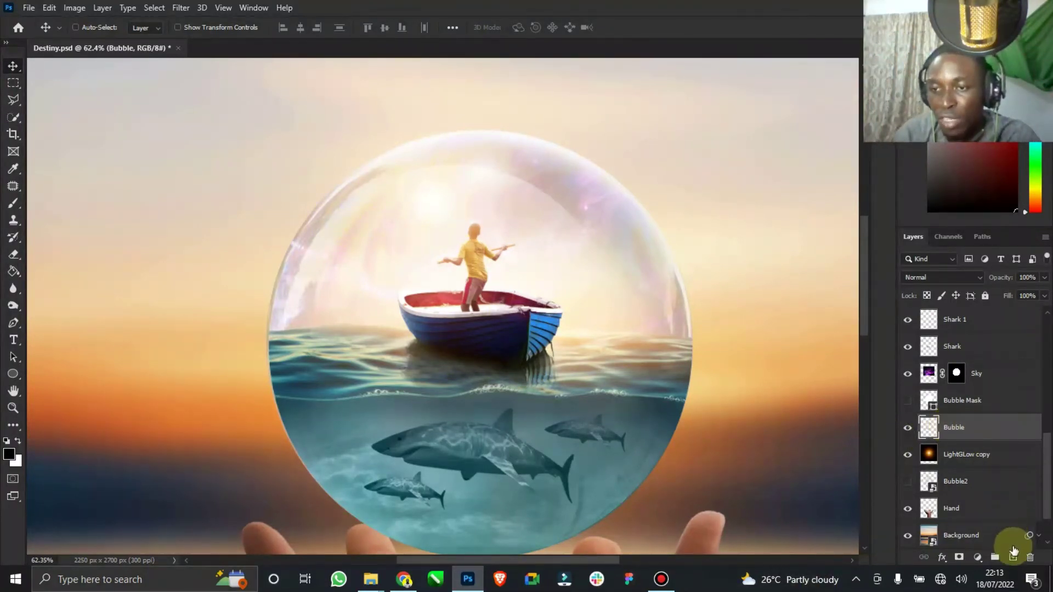
left_click(1013, 557)
double_click(952, 428)
type("Light")
key("Return")
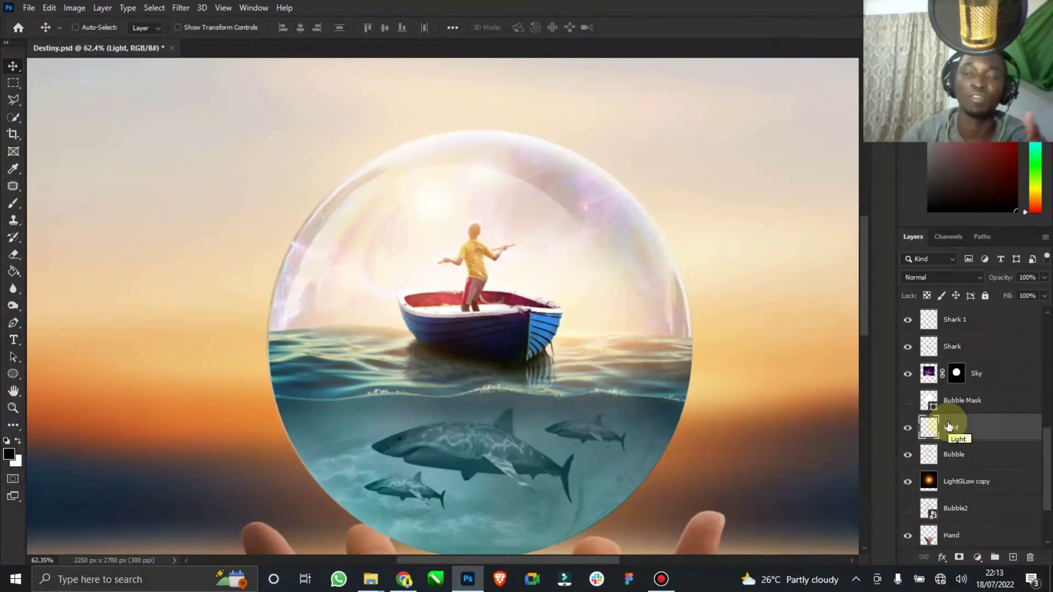
right_click(949, 427)
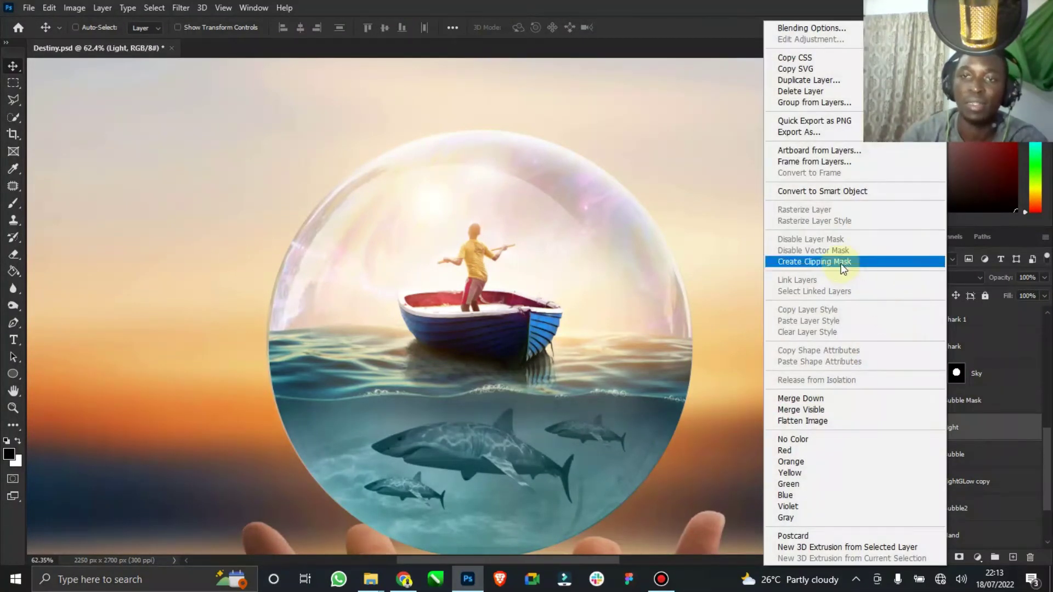
left_click(874, 262)
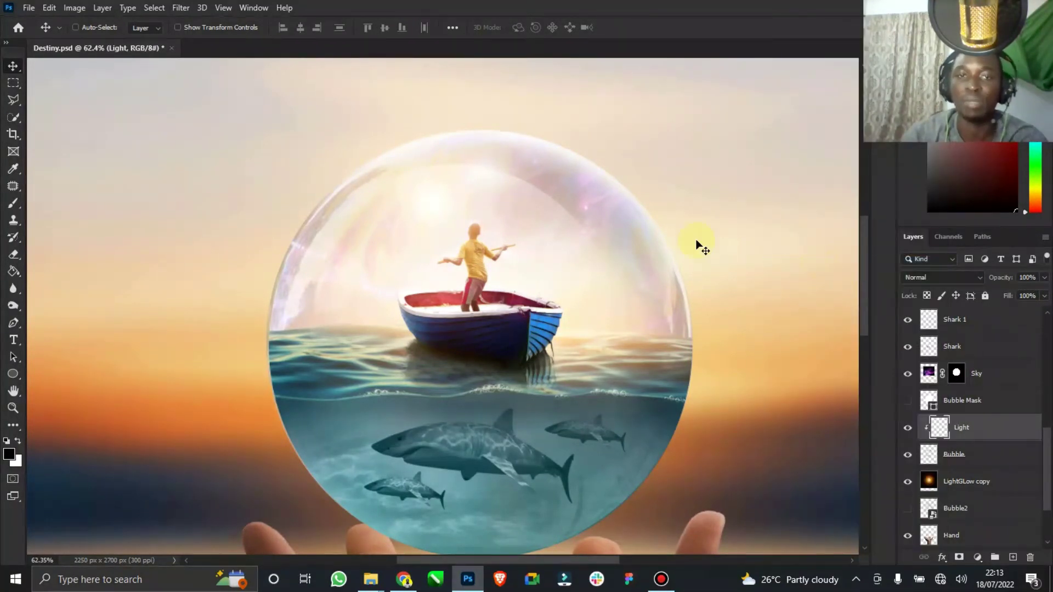
- Paint white light around the bubble's rim on the Light layer with a 150 px brush at 100% opacity
left_click(20, 442)
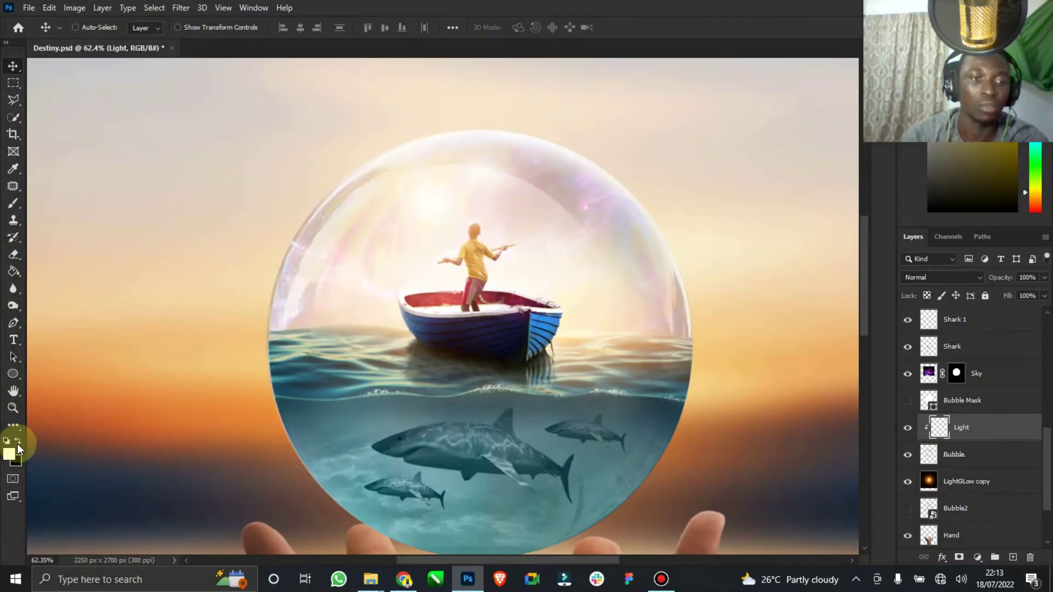
left_click(13, 206)
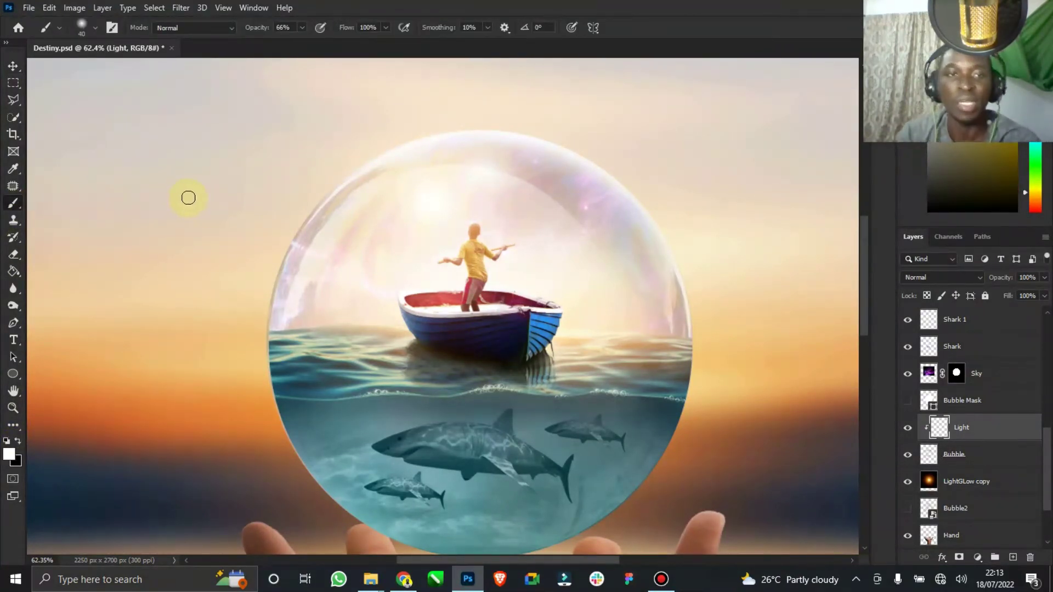
key("bracketright")
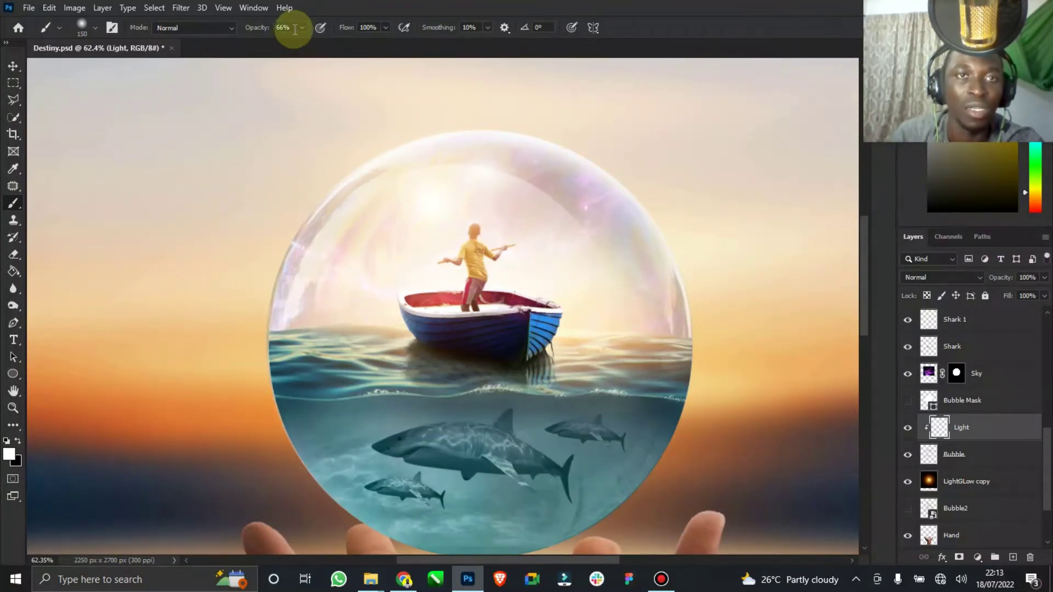
left_click(343, 158)
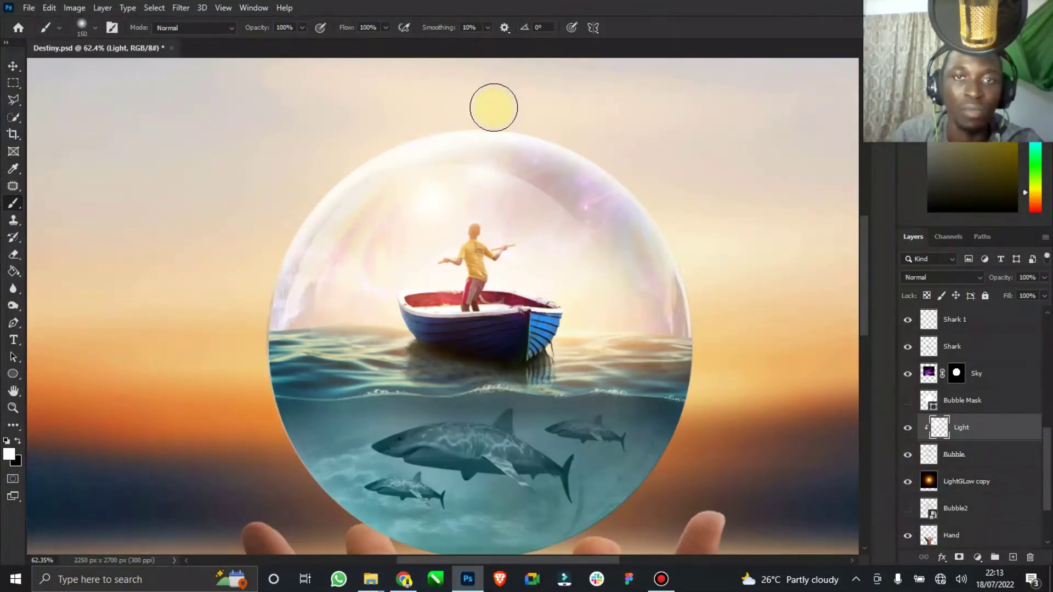
scroll(730, 351, "down", 1)
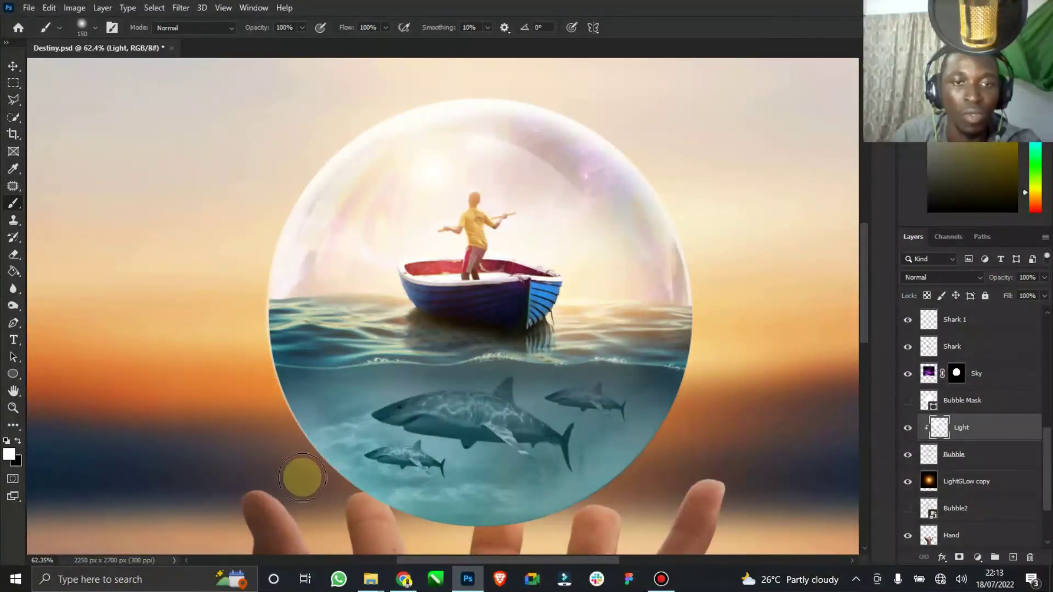
- Set the Light layer's blend mode to Overlay and check the whole bubble
left_click(11, 66)
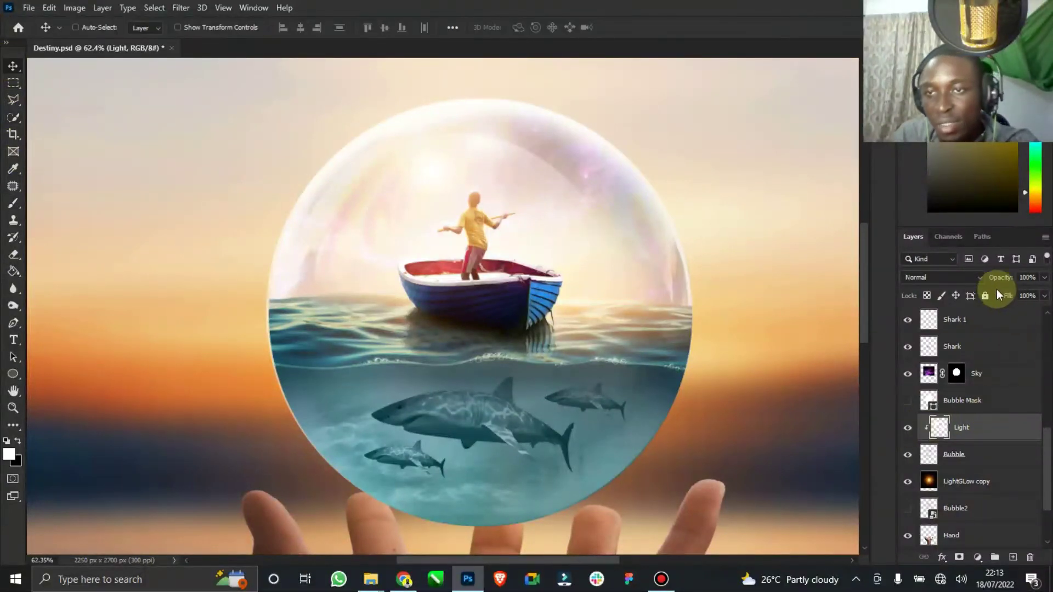
left_click(981, 279)
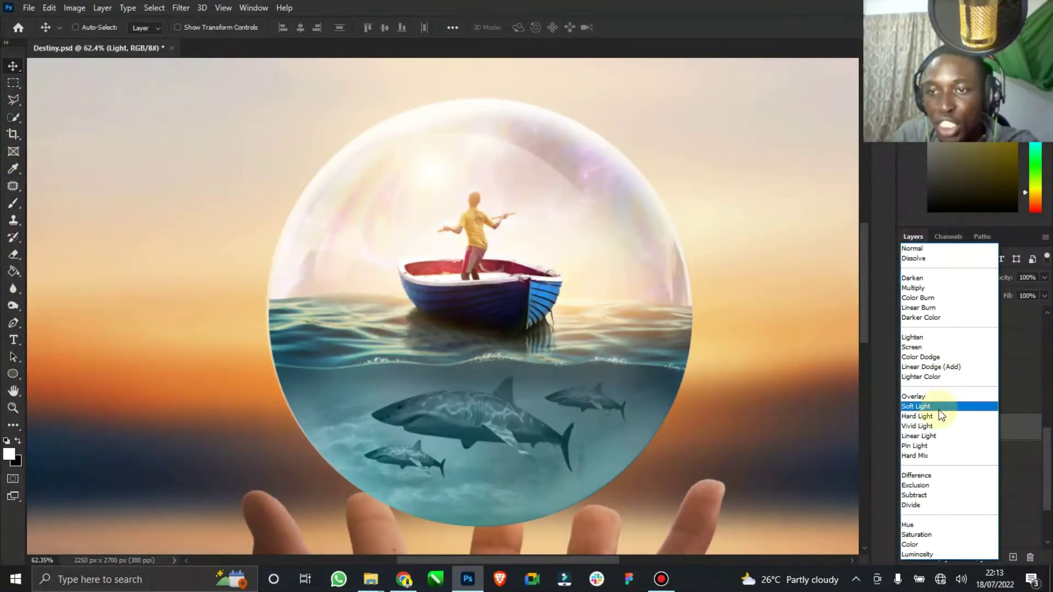
left_click(921, 397)
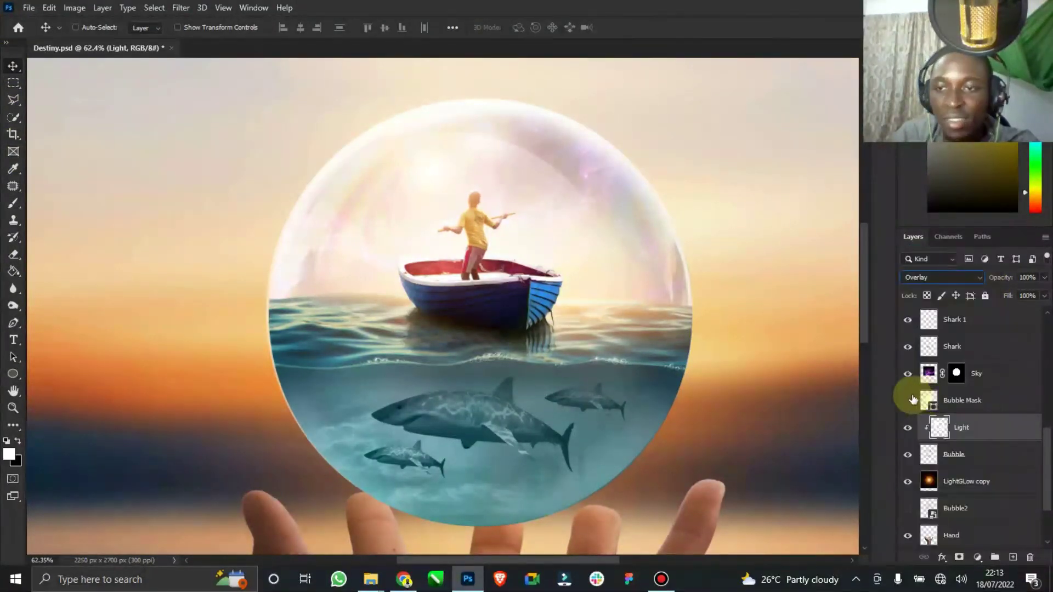
left_click(13, 407)
left_click_drag(446, 308, 384, 310)
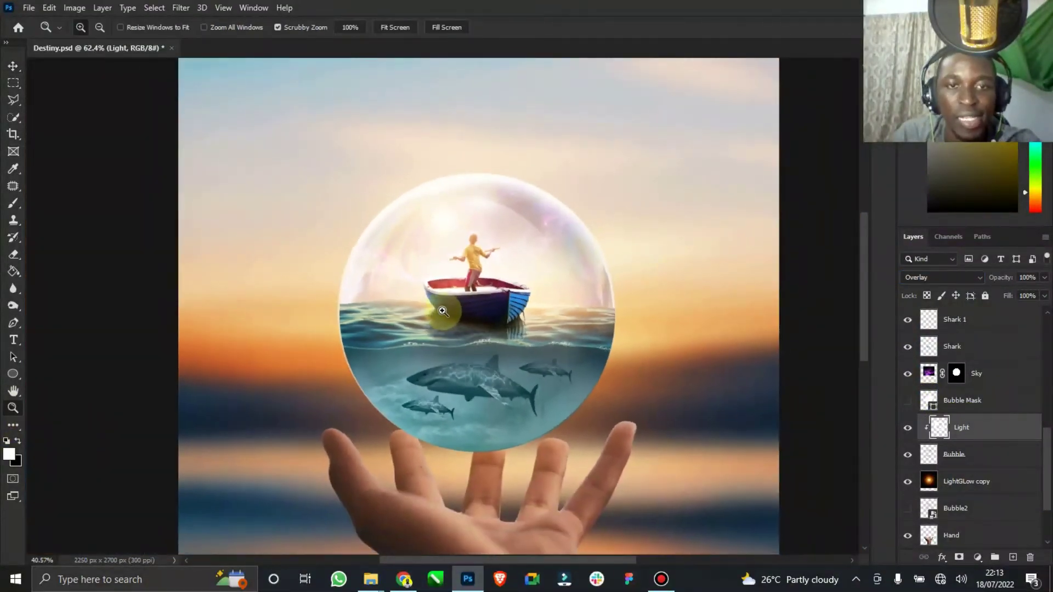
left_click(13, 61)
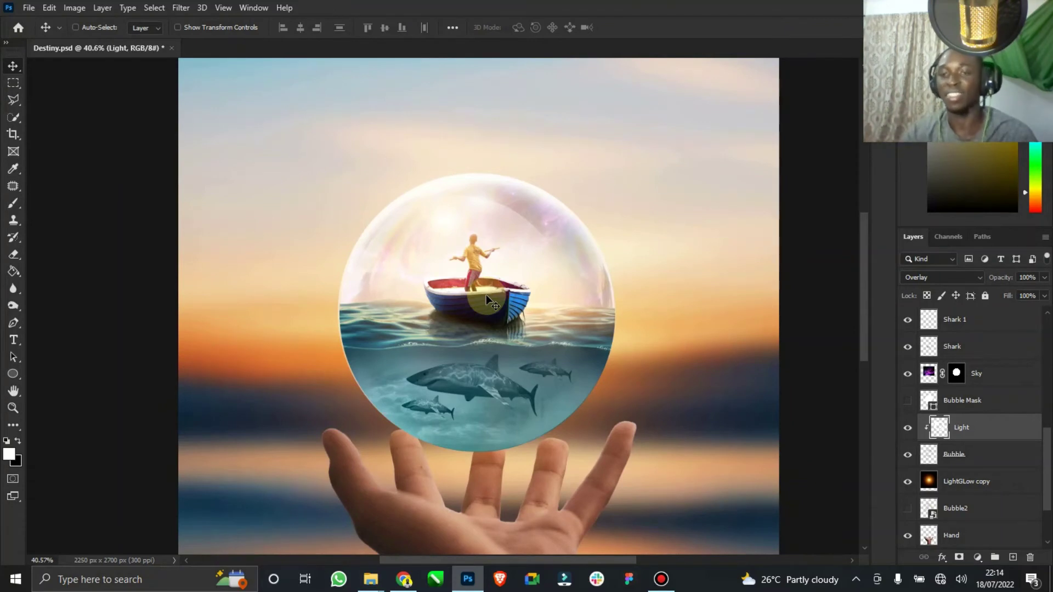
- Select the Bubble and Light layers together and link them
left_click(969, 453)
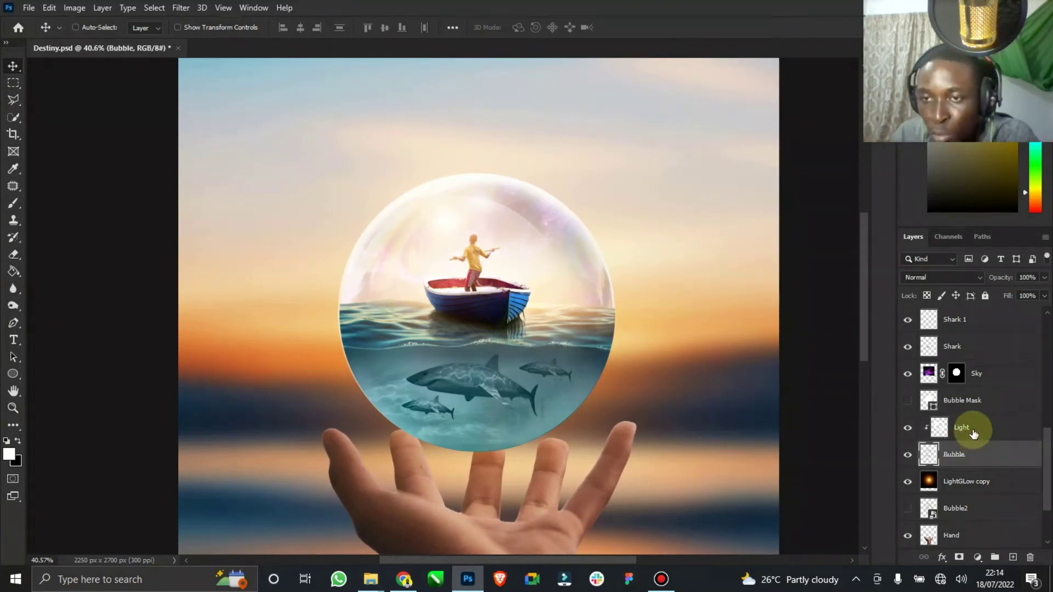
left_click(974, 434, "shift")
left_click(973, 433, "ctrl")
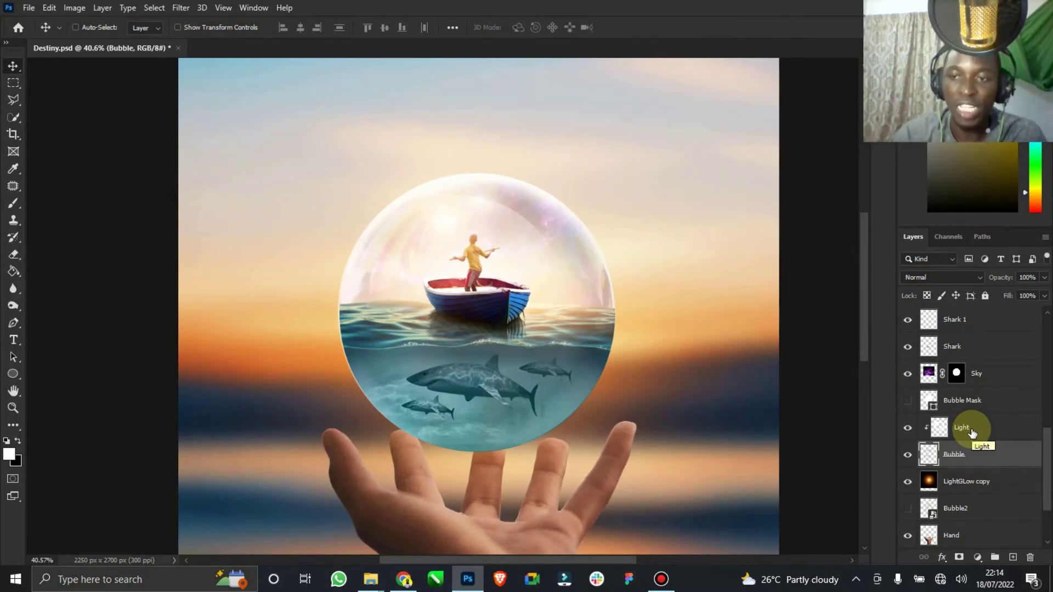
left_click(974, 434, "ctrl")
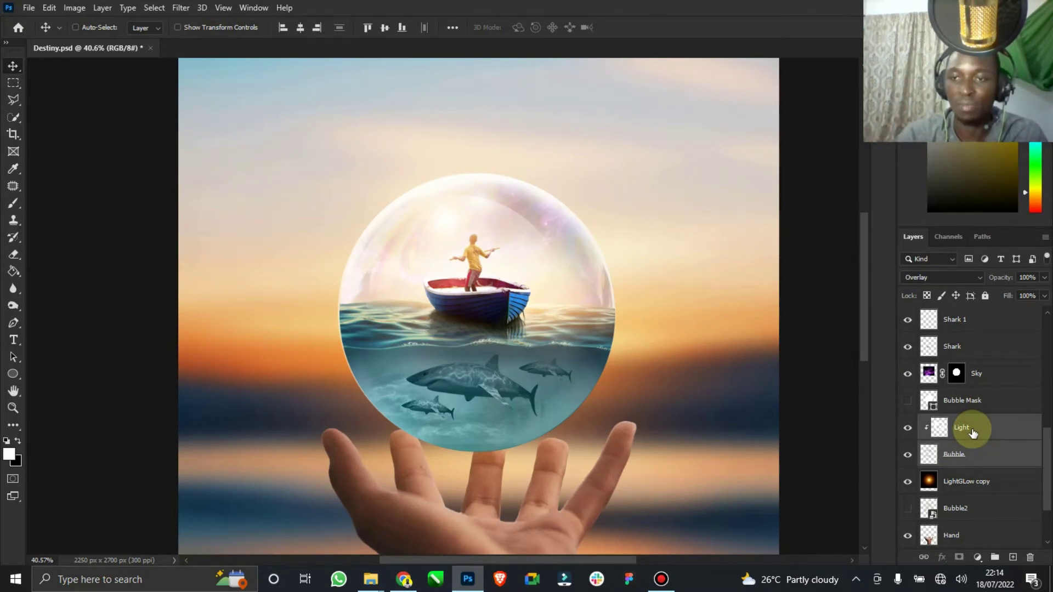
right_click(973, 433)
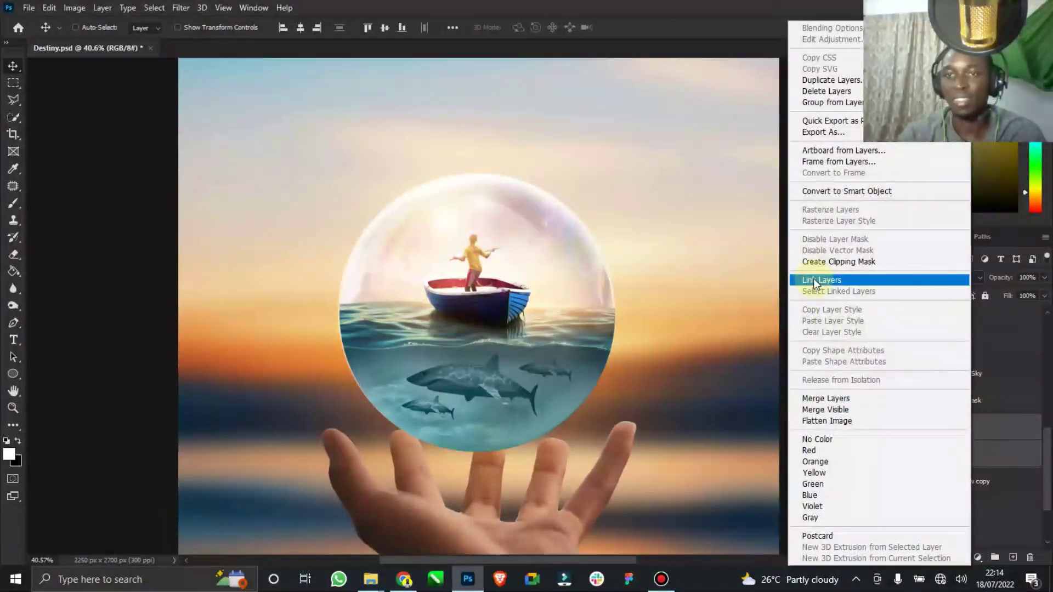
left_click(814, 280)
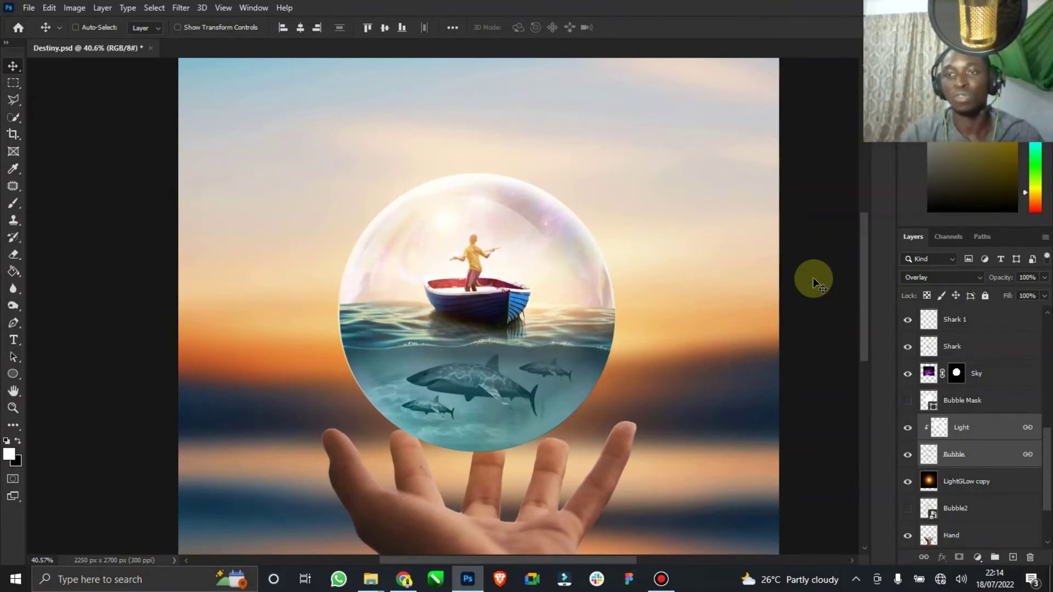
- Duplicate the linked Light and Bubble layers, move the copies to the top of the layer stack, and compare the image with and without them
scroll(987, 472, "up", 1)
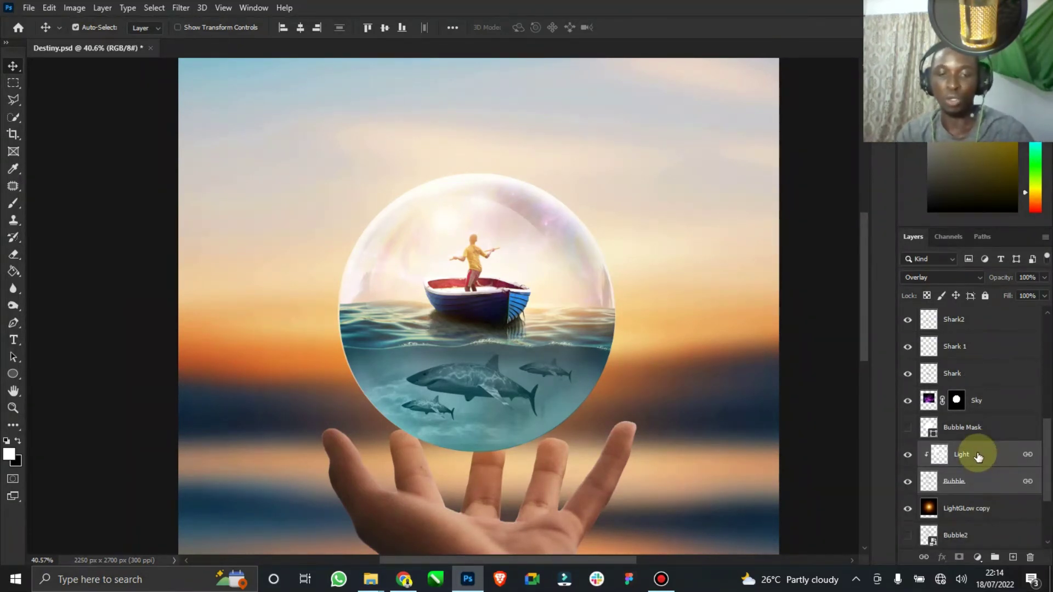
key("ctrl+j")
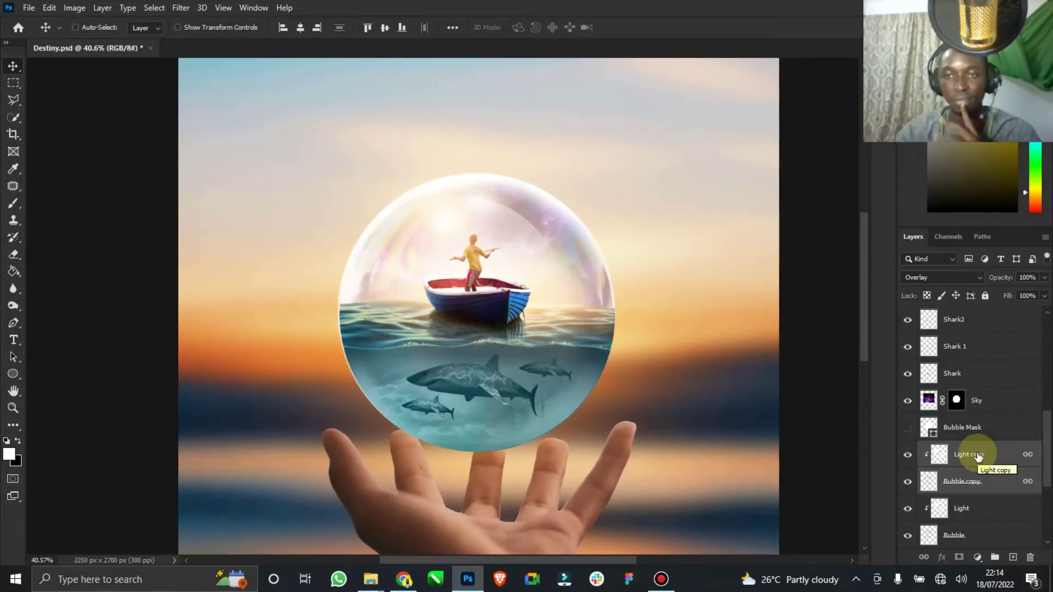
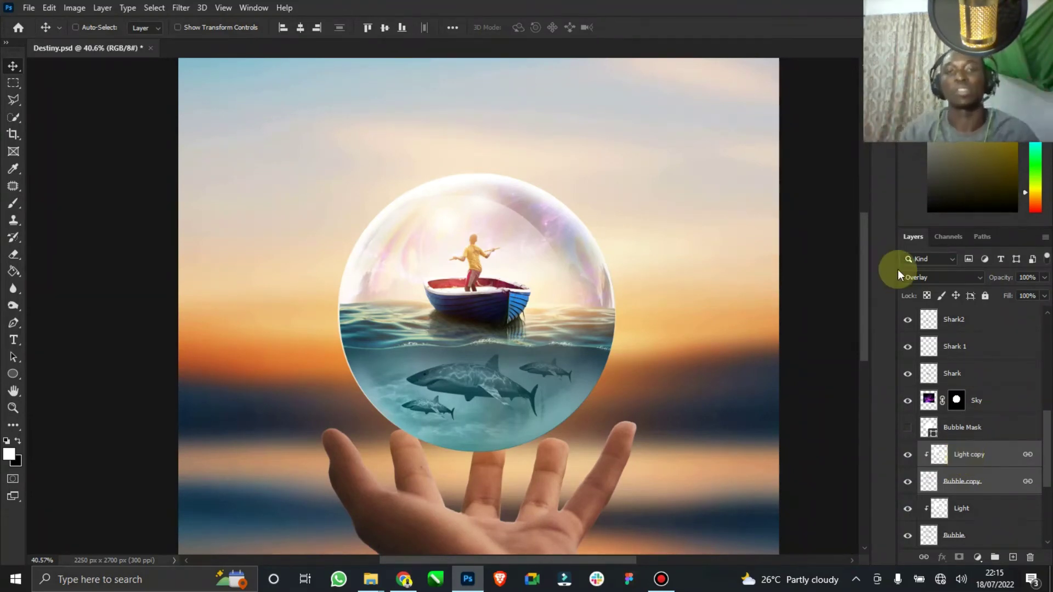
scroll(970, 467, "down", 1)
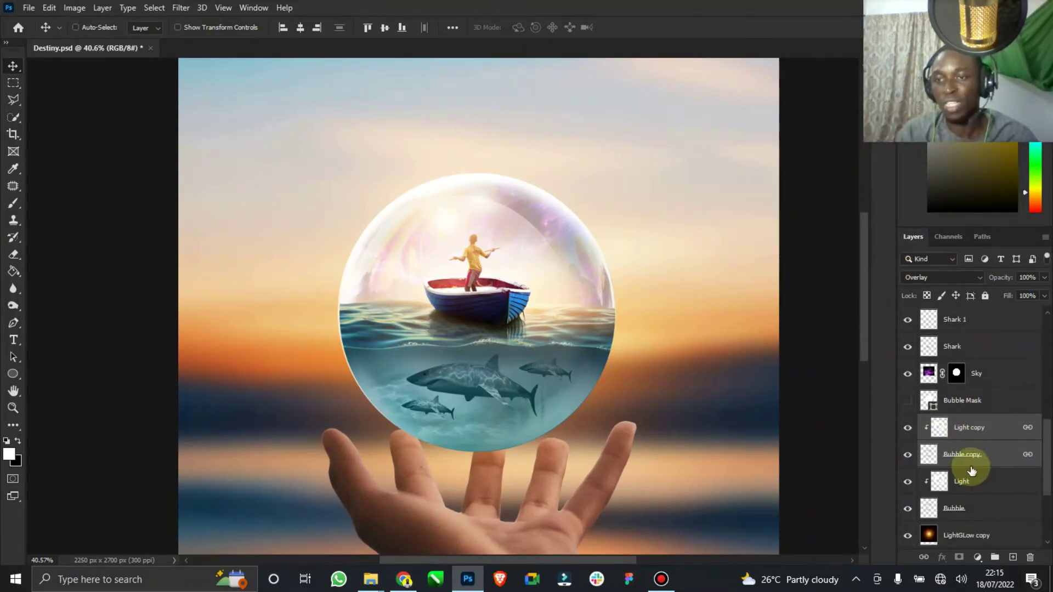
left_click_drag(993, 439, 924, 320)
left_click(924, 319, "alt")
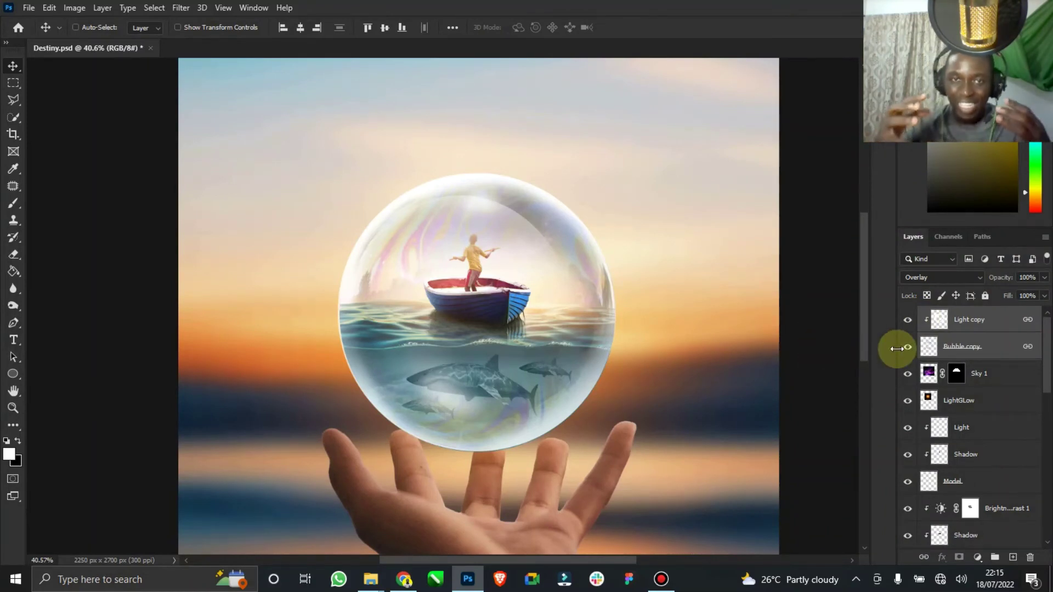
left_click(971, 346)
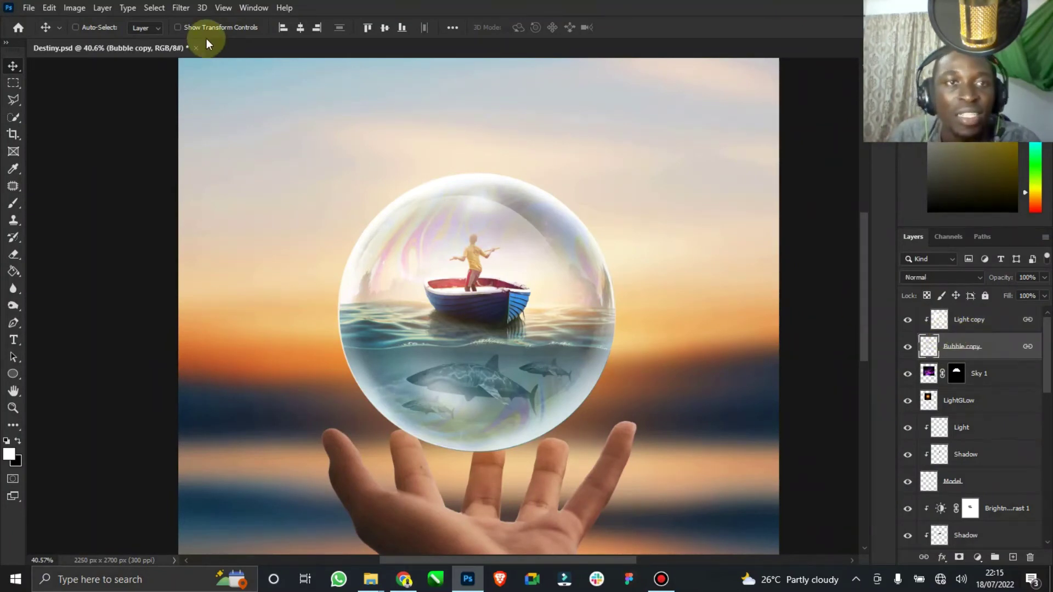
left_click(905, 347)
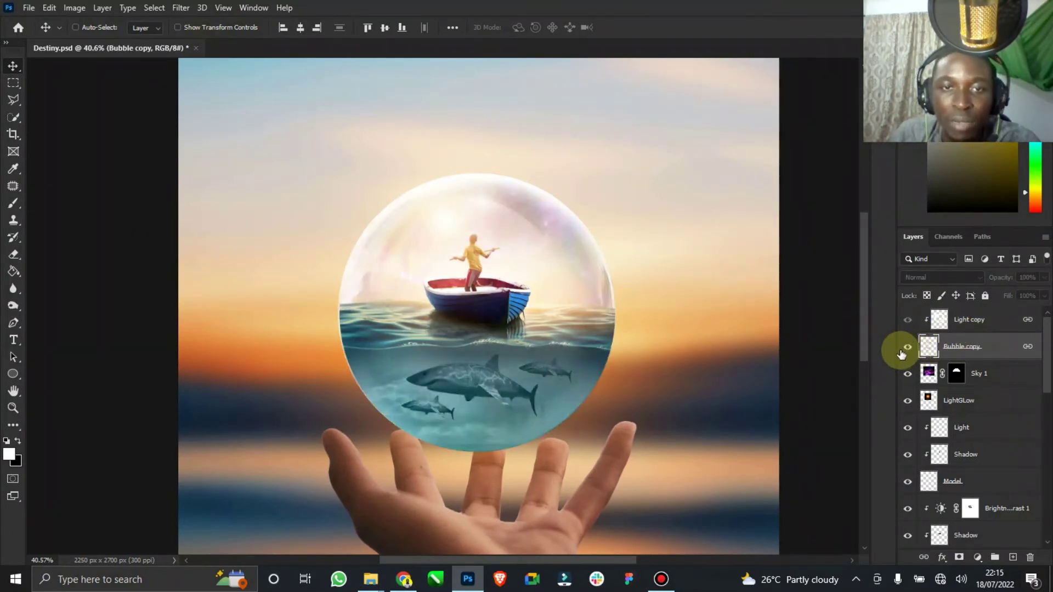
left_click(903, 350)
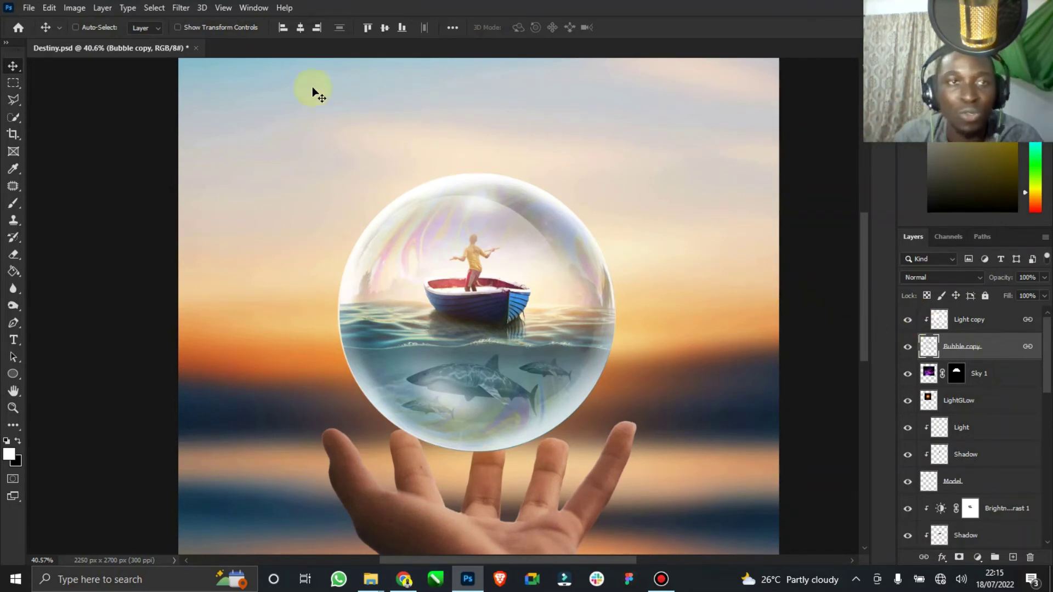
- Rotate the Bubble copy and its linked light by about -114 degrees and nudge them into alignment with the original bubble's outline
left_click(223, 29)
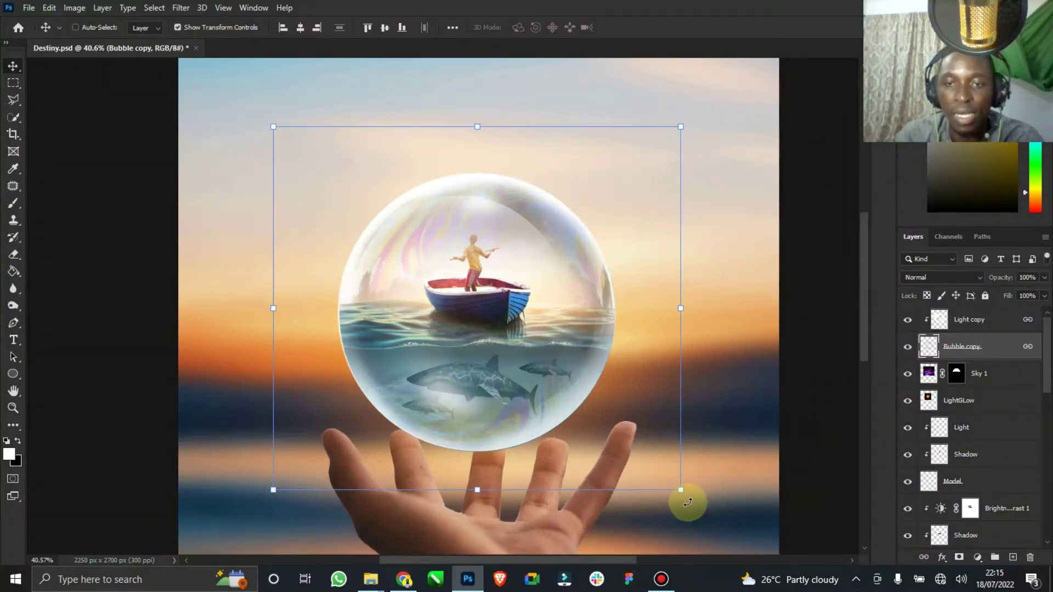
left_click_drag(690, 501, 697, 204)
left_click_drag(728, 240, 586, 112)
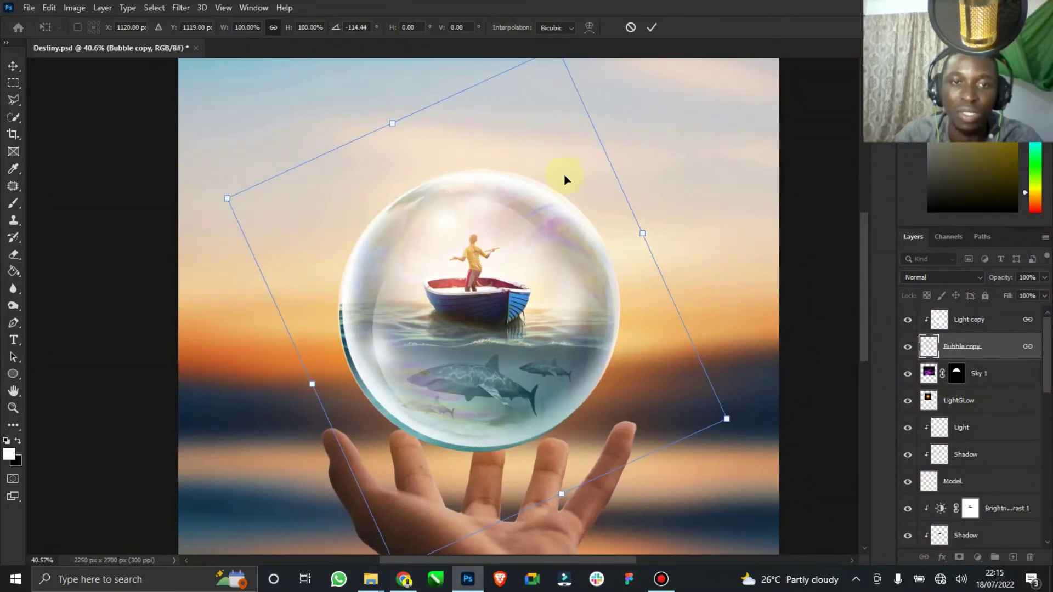
left_click(651, 27)
left_click(246, 28)
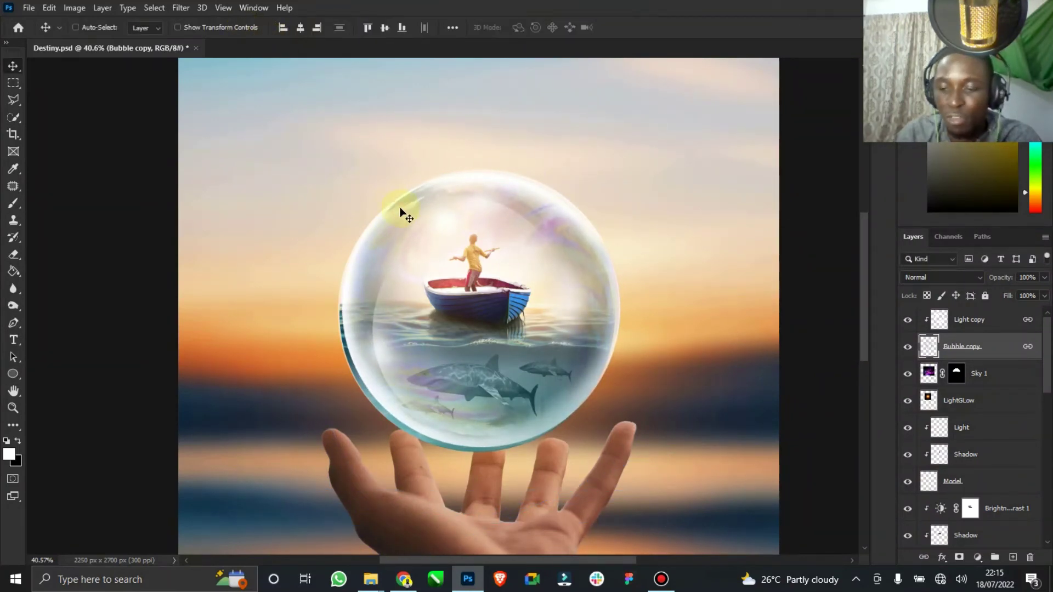
key("Left")
key("Down")
key("Down")
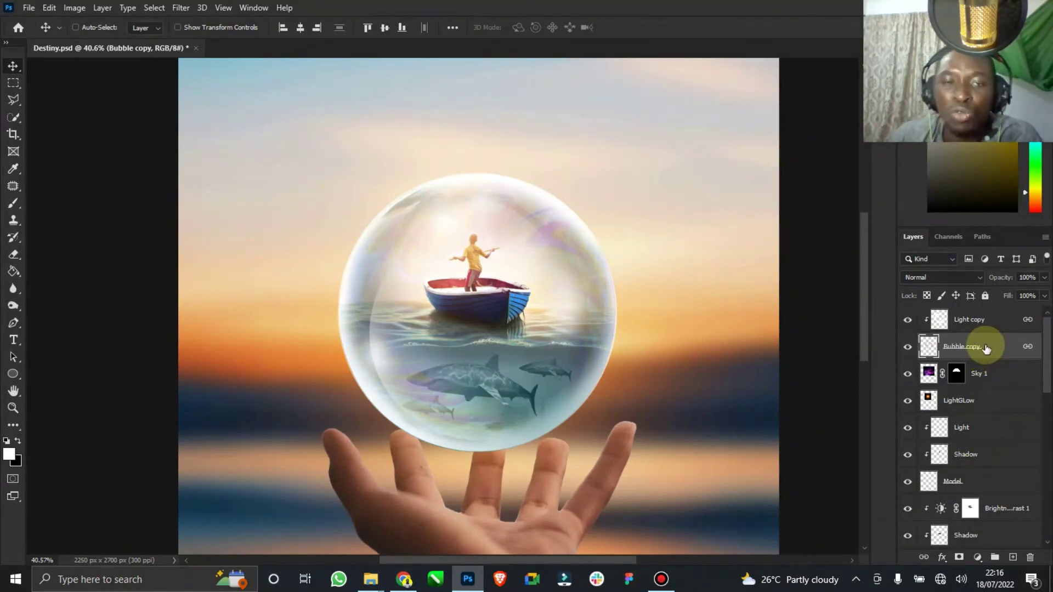
- Reduce the Bubble copy layer's opacity to 74% and save the document
left_click(1042, 297)
left_click_drag(1029, 292, 1027, 293)
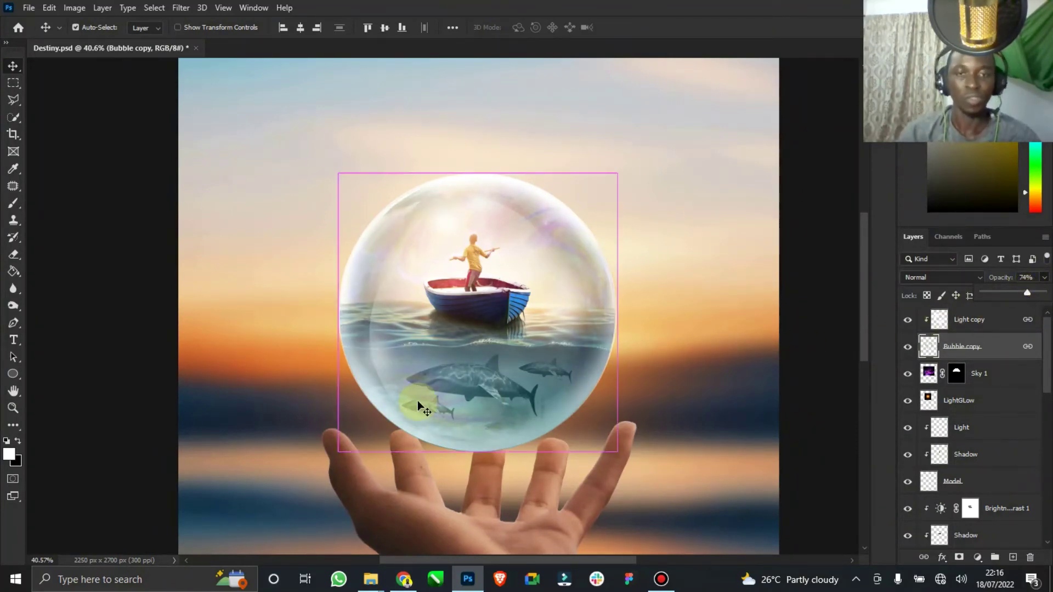
key("ctrl+s")
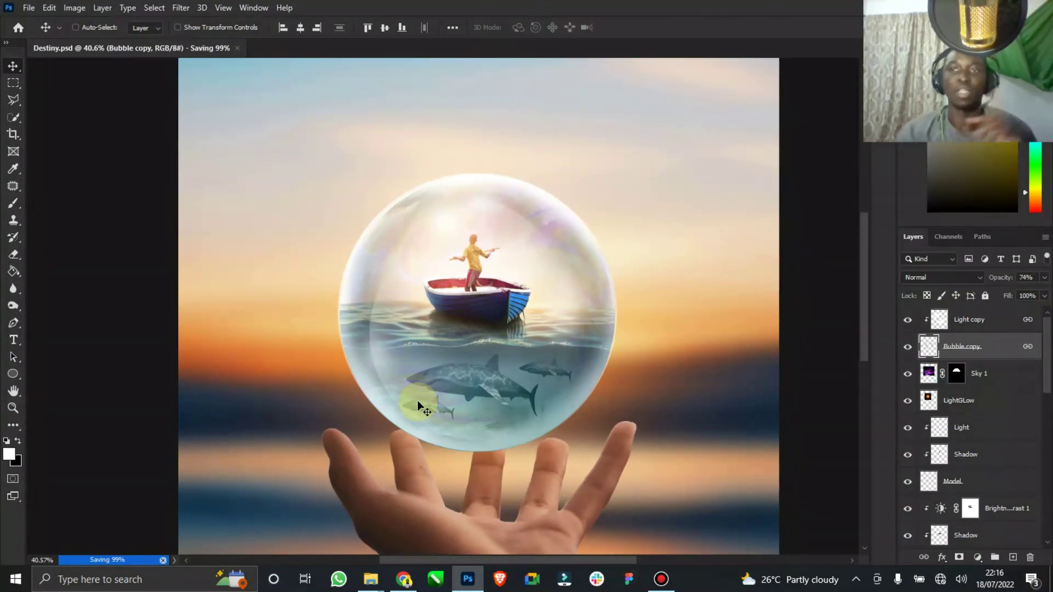
- Examine the boat and sharks inside the bubble up close, toggling the Shark 1 and Shark2 layers to identify the small sharks
double_click(13, 390)
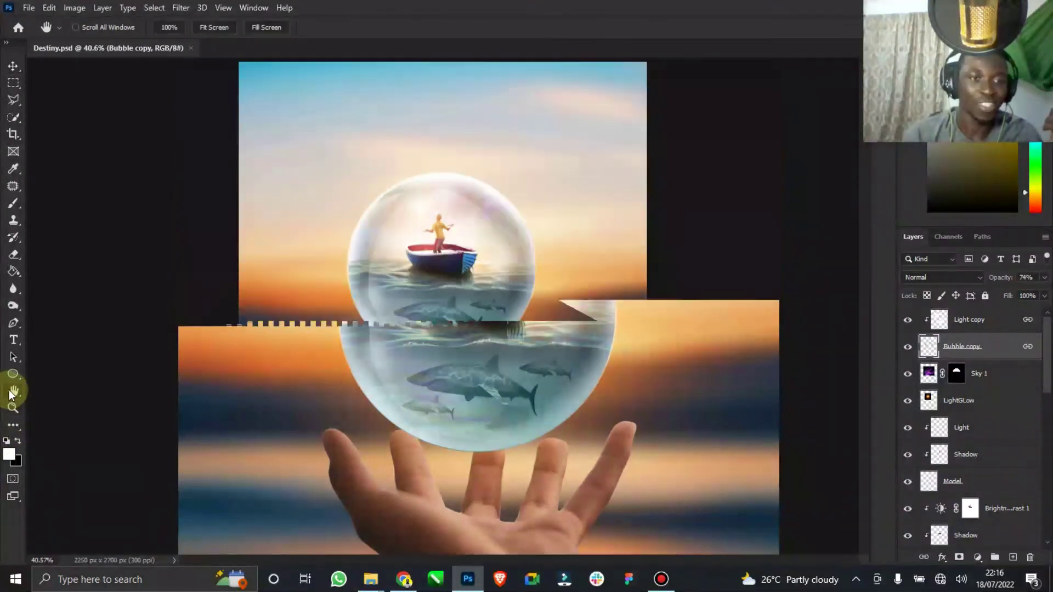
left_click(13, 407)
mouse_move(450, 252)
left_mouse_down()
mouse_move(522, 233)
mouse_move(496, 233)
mouse_move(463, 299)
mouse_move(501, 291)
mouse_move(461, 285)
mouse_move(449, 254)
left_mouse_up()
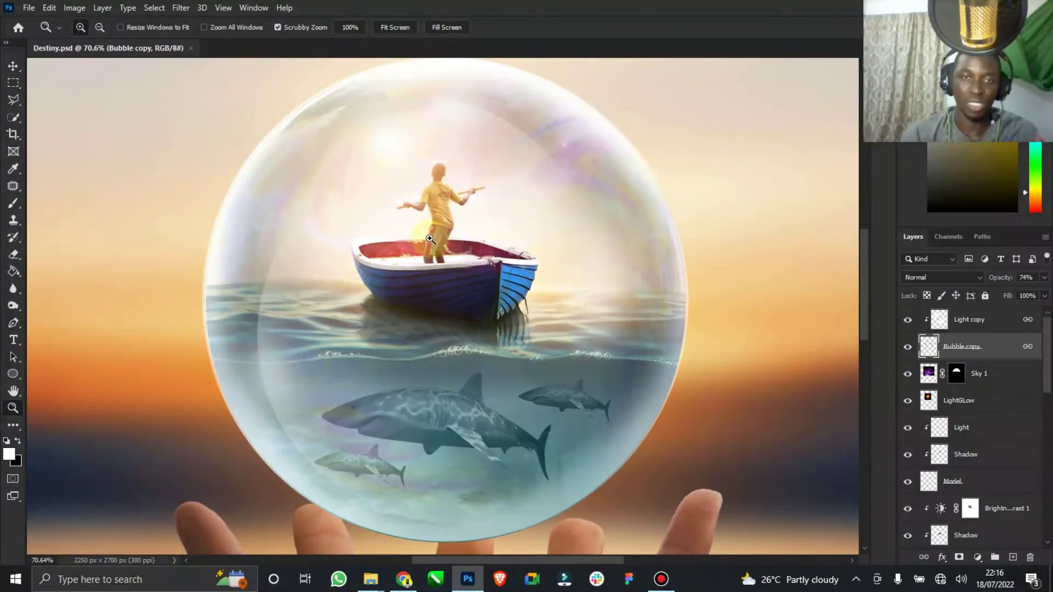
mouse_move(438, 426)
left_mouse_down()
mouse_move(466, 423)
mouse_move(435, 459)
mouse_move(447, 435)
mouse_move(422, 415)
left_mouse_up()
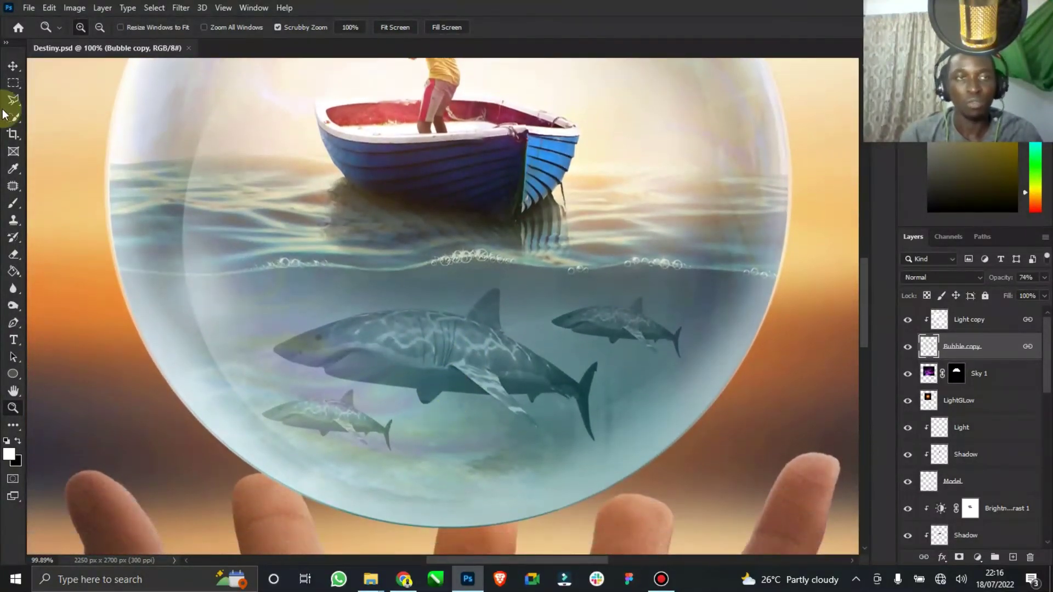
left_click(13, 65)
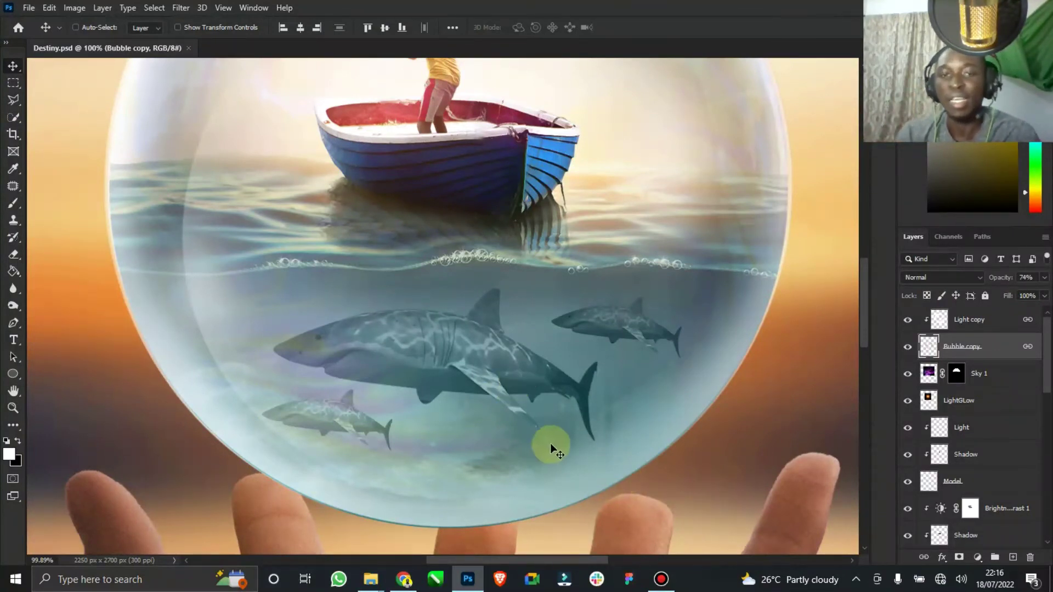
scroll(576, 453, "down", 3)
scroll(927, 468, "down", 6)
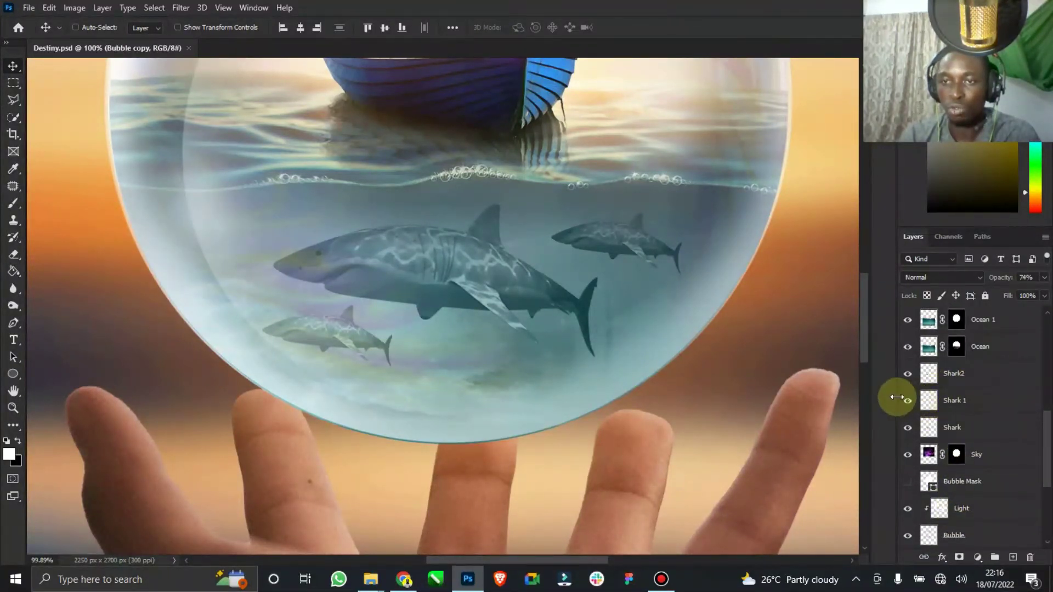
left_click(908, 401)
left_click(908, 373)
left_click(908, 400)
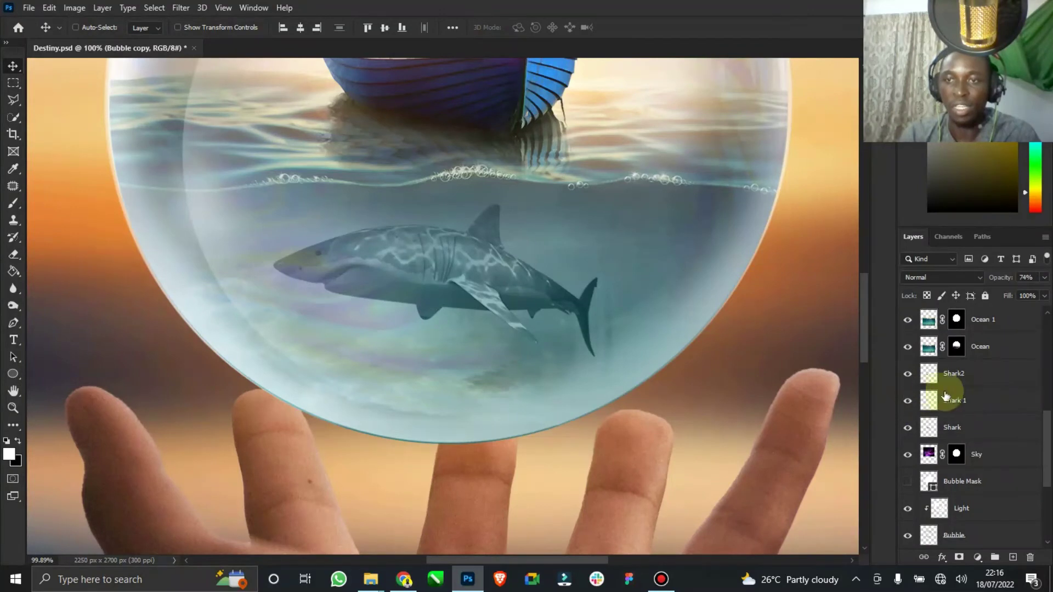
- Apply a Gaussian Blur with a 1.6 px radius to the small shark on the Shark2 layer
left_click(955, 400)
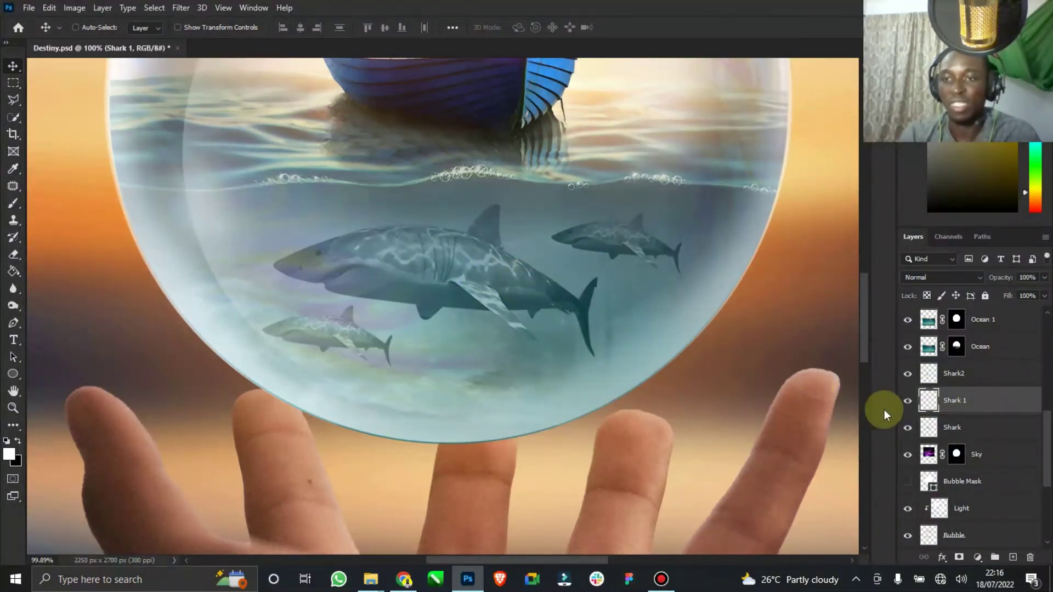
left_click(933, 371)
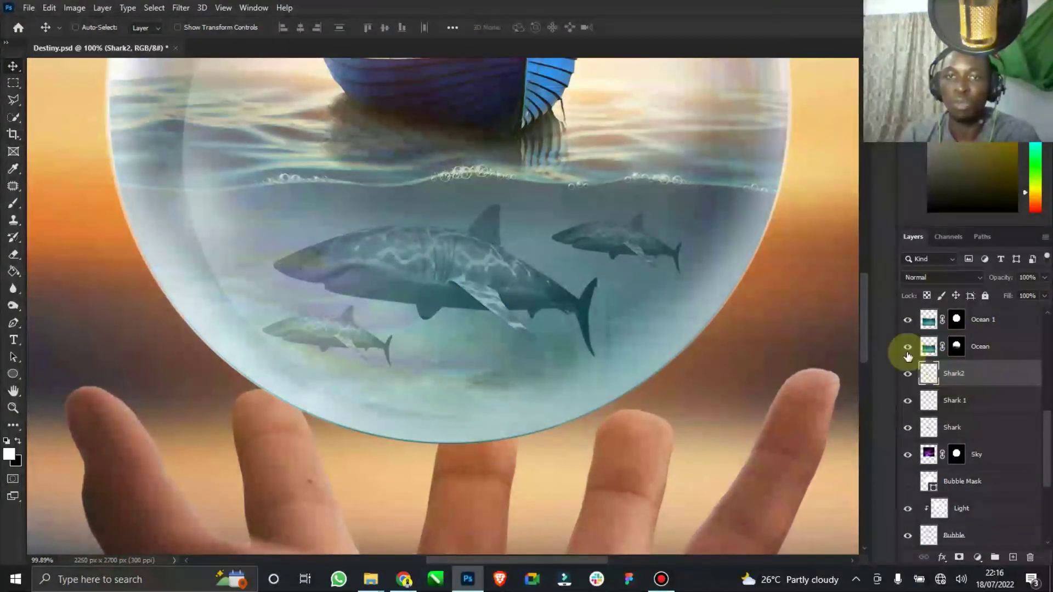
left_click(181, 7)
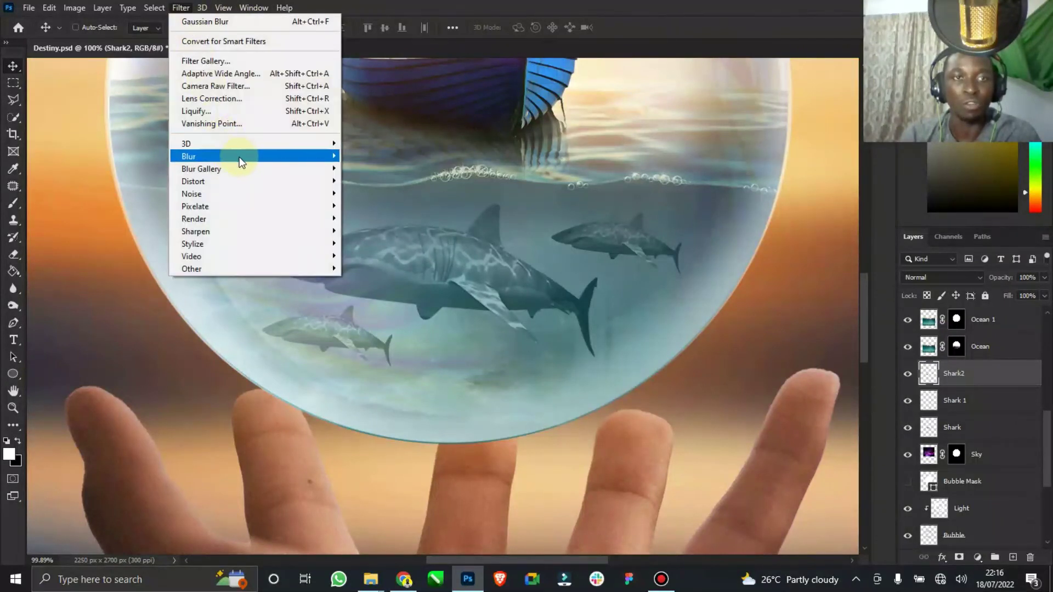
mouse_move(329, 157)
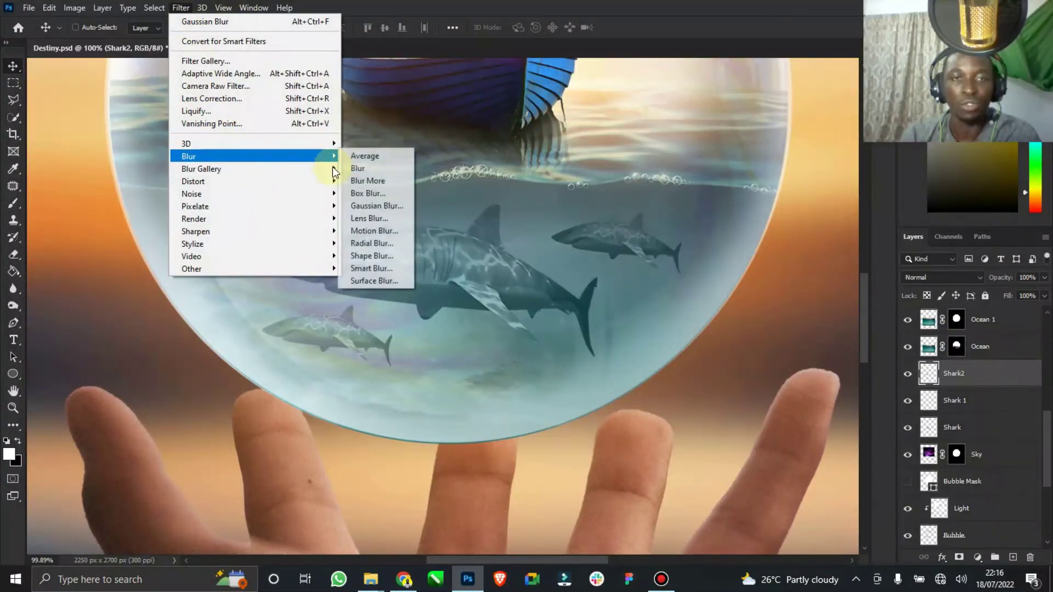
left_click(375, 206)
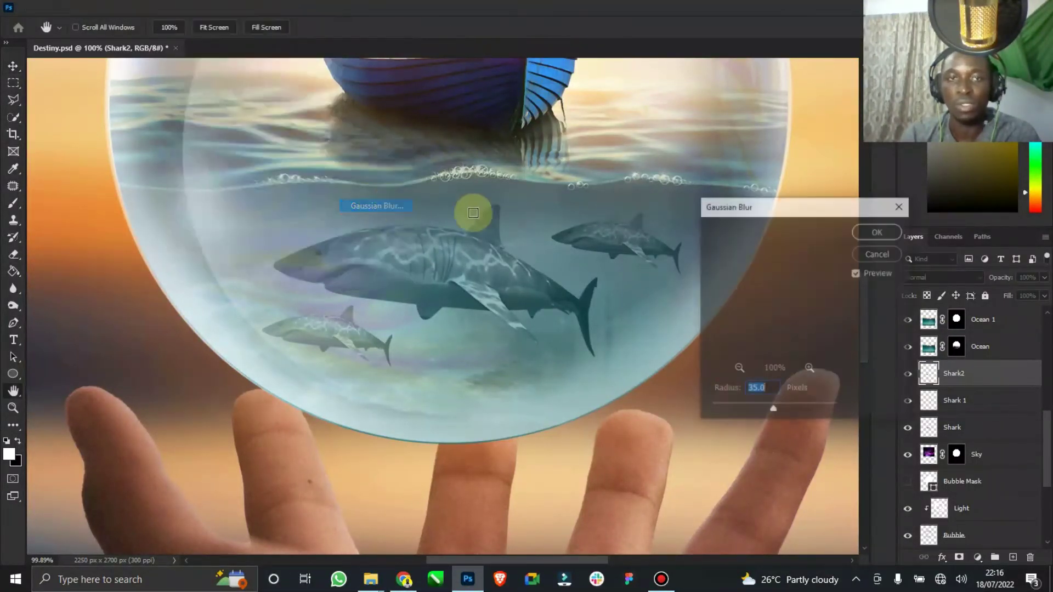
left_click(722, 408)
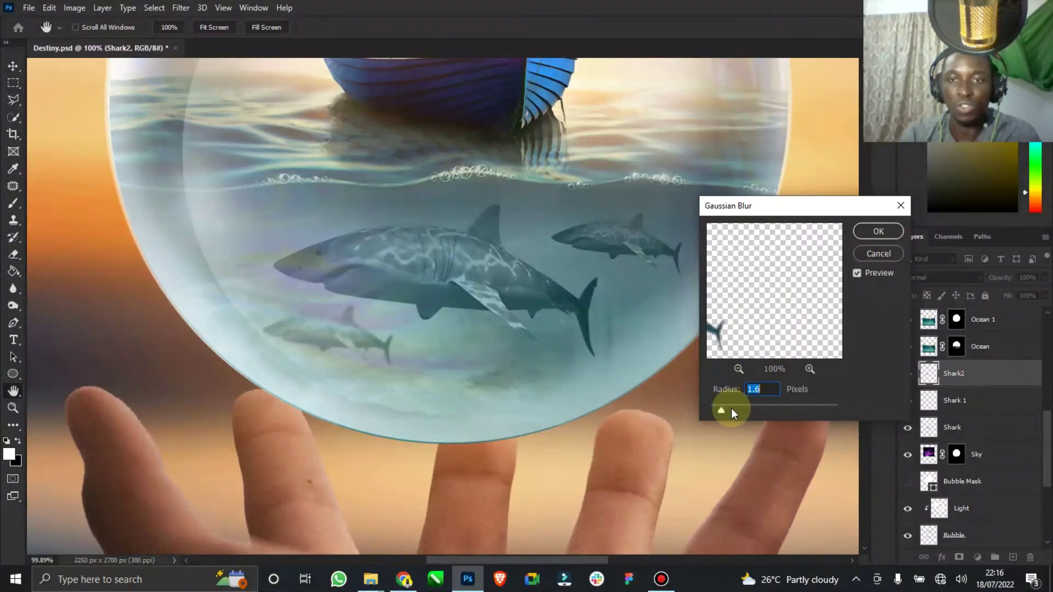
left_click(879, 231)
- Repeat the last Gaussian Blur on the Shark 1 layer
left_click(955, 407)
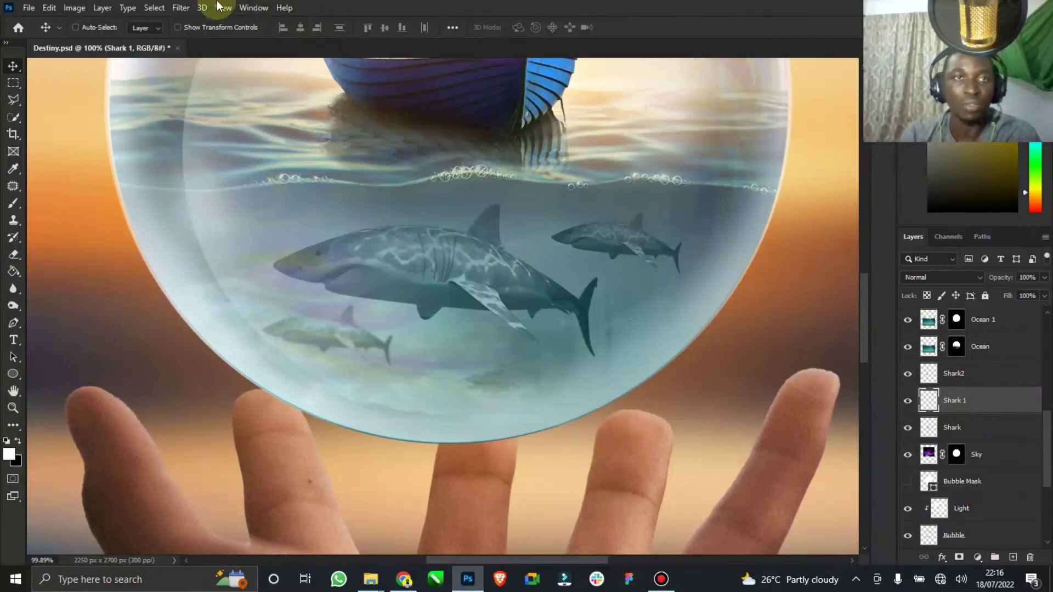
left_click(185, 9)
left_click(213, 21)
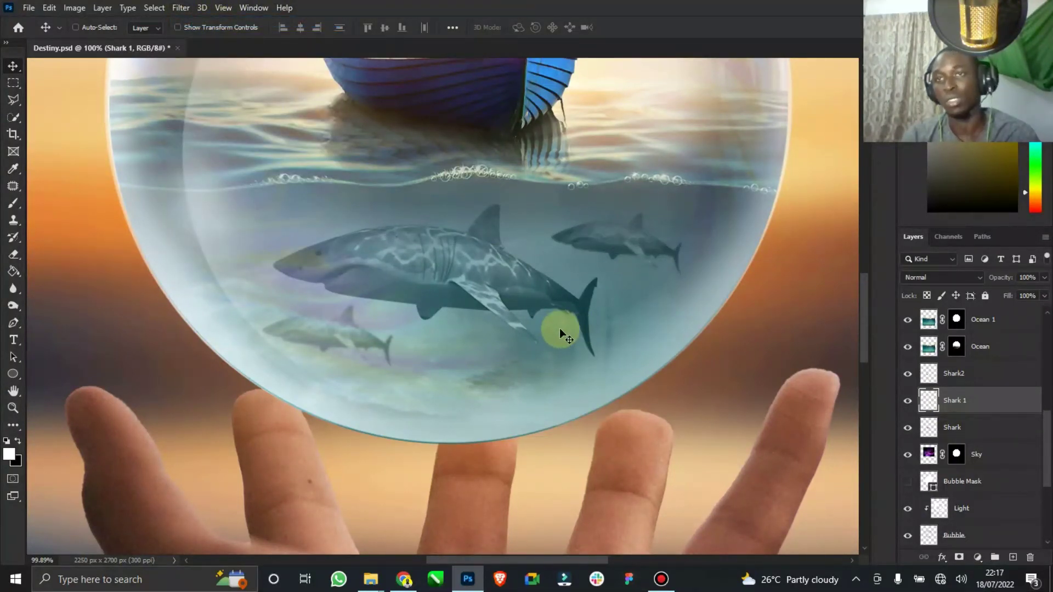
- Place the Shark layer above Shark2, and reposition the two small sharks closer to the large one, with Shark 1 partly behind its tail
left_click(953, 427, "ctrl")
left_click_drag(953, 427, 960, 362)
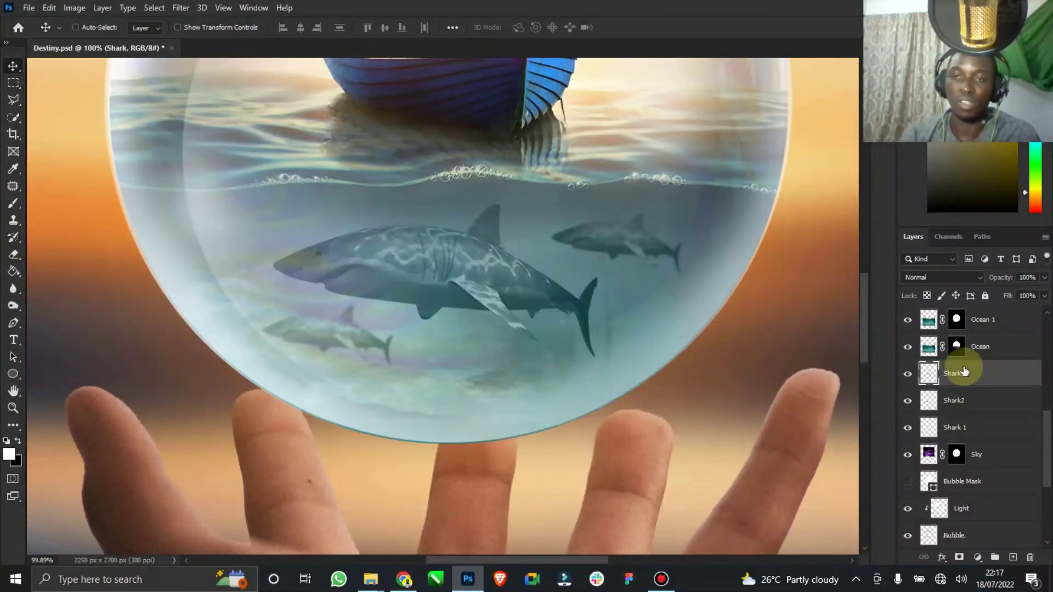
left_click(966, 403)
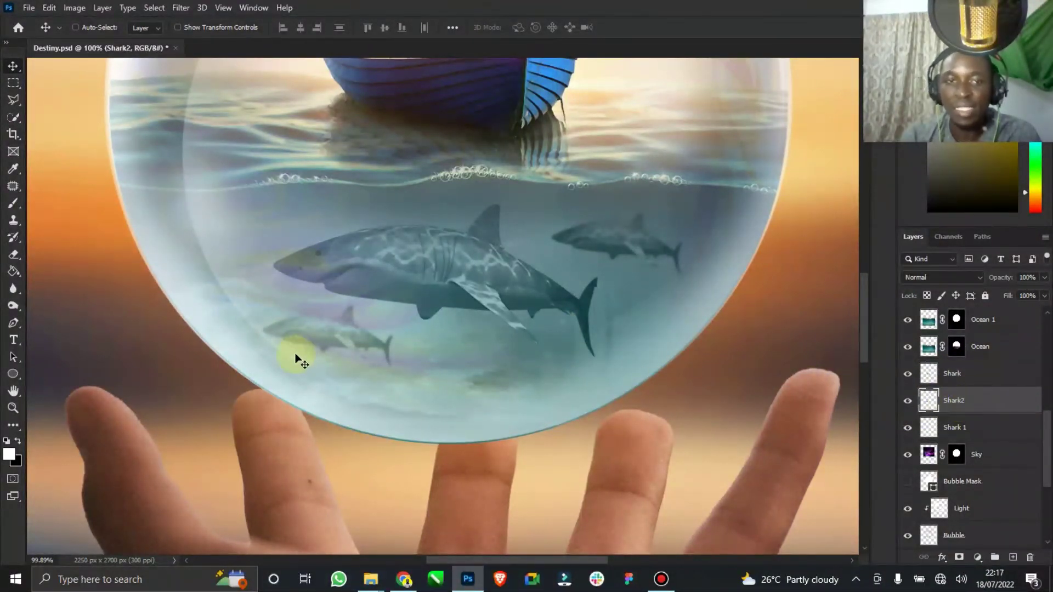
mouse_move(345, 333)
left_mouse_down()
mouse_move(375, 314)
mouse_move(341, 341)
left_mouse_up()
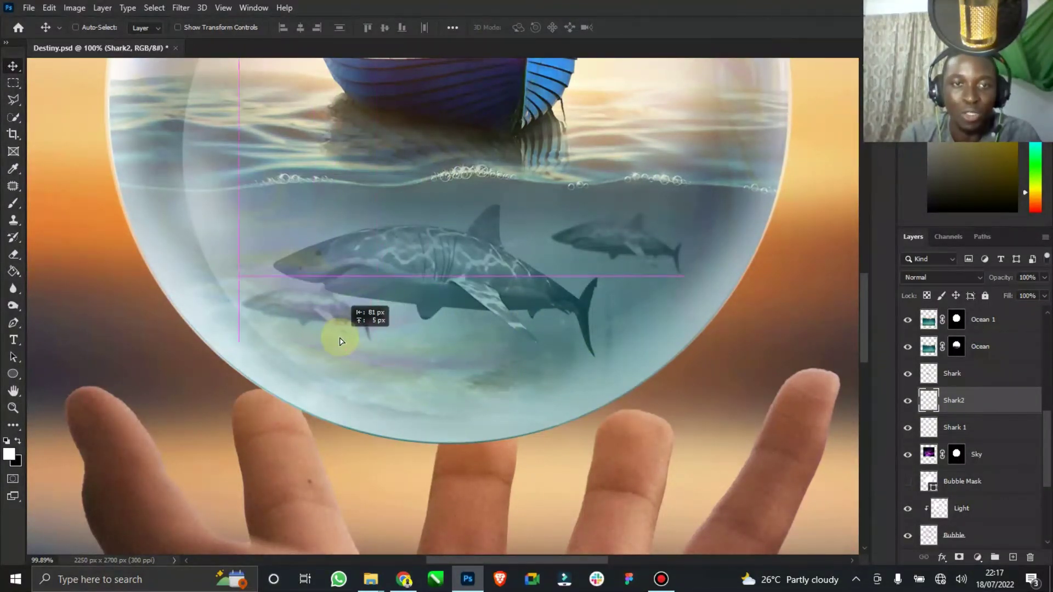
left_click(954, 427)
left_click_drag(645, 246, 649, 303)
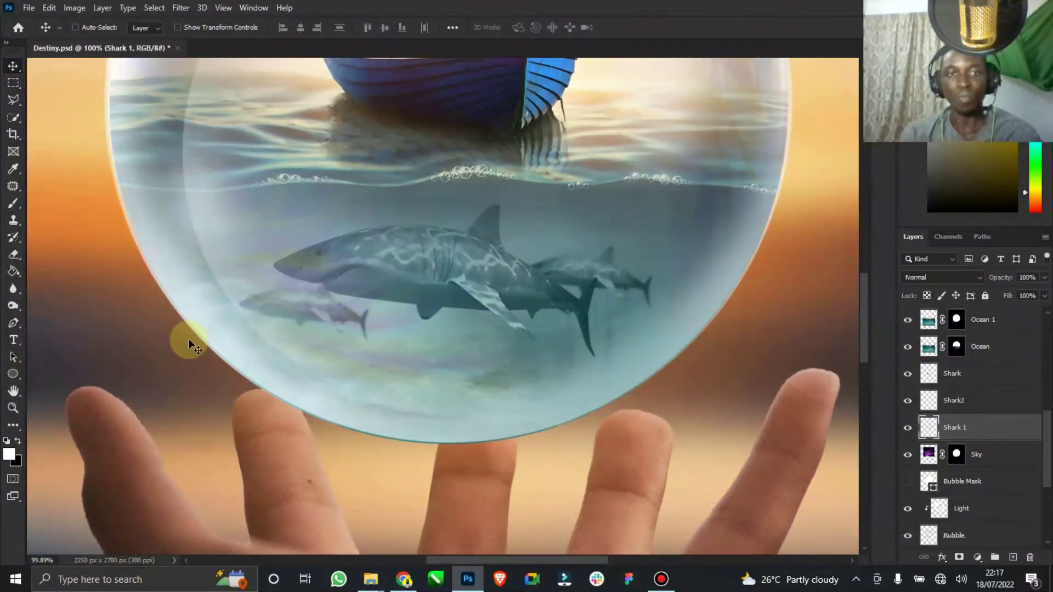
- Check the new shark arrangement in the whole composition and again up close
key("ctrl+0")
left_click(11, 412)
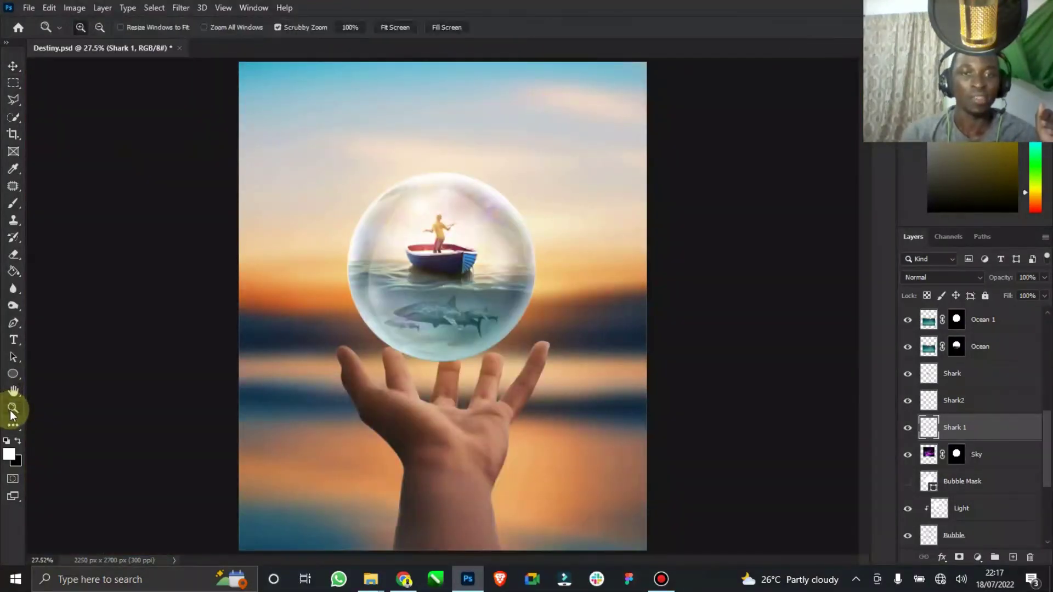
left_click_drag(445, 329, 519, 307)
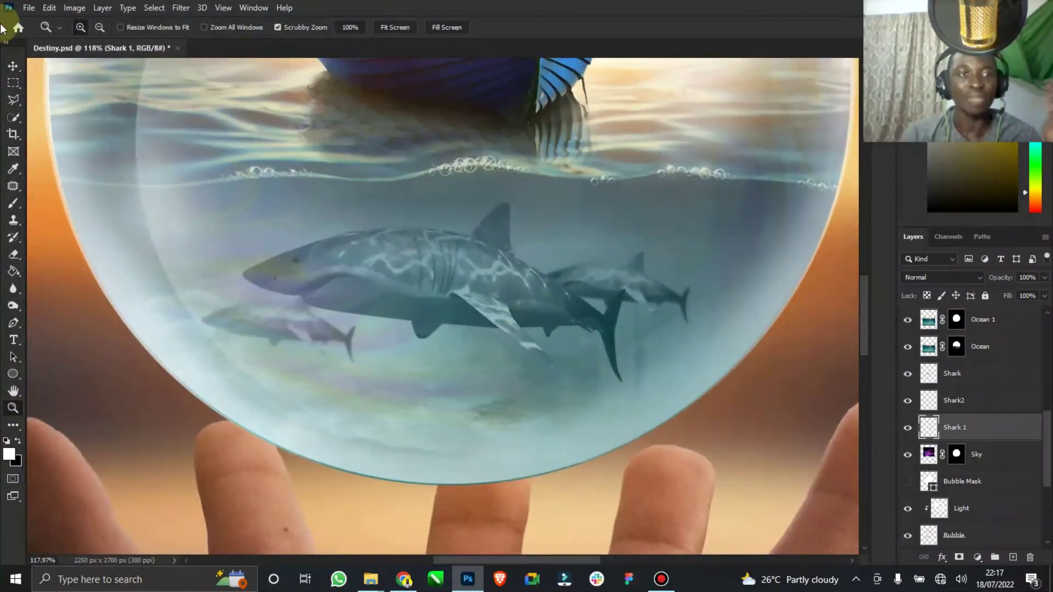
left_click(12, 66)
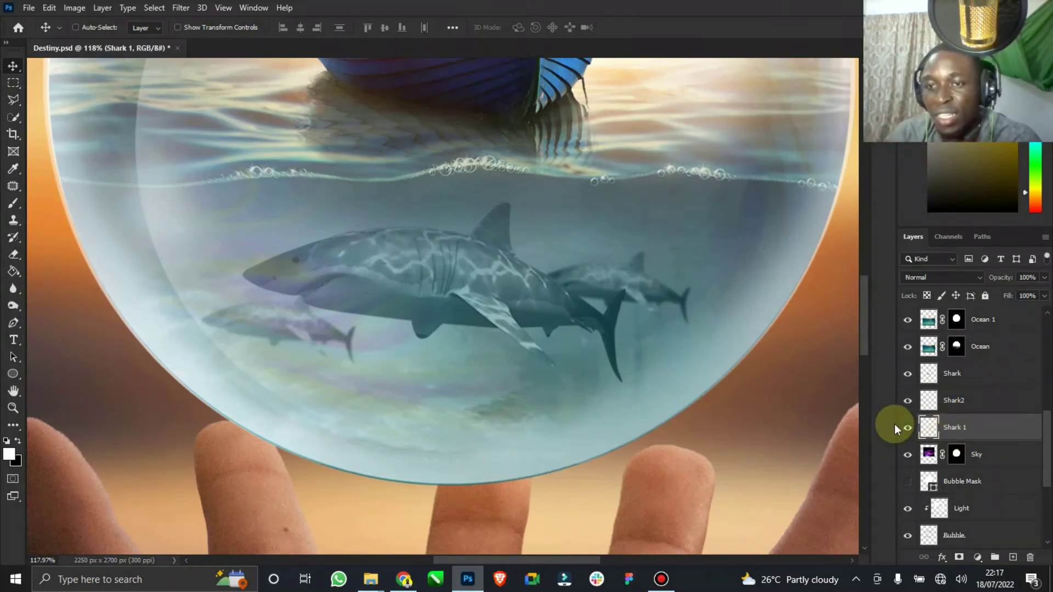
- Add a new layer named Shadow above the Shark layer and clip it to Shark
left_click(908, 375)
left_click(908, 374)
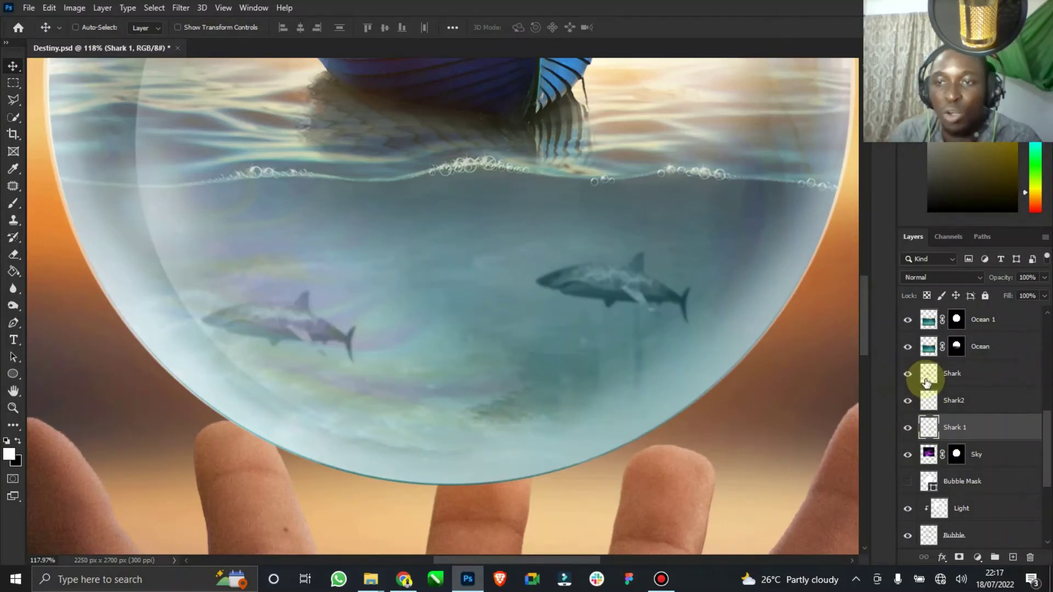
left_click(940, 381)
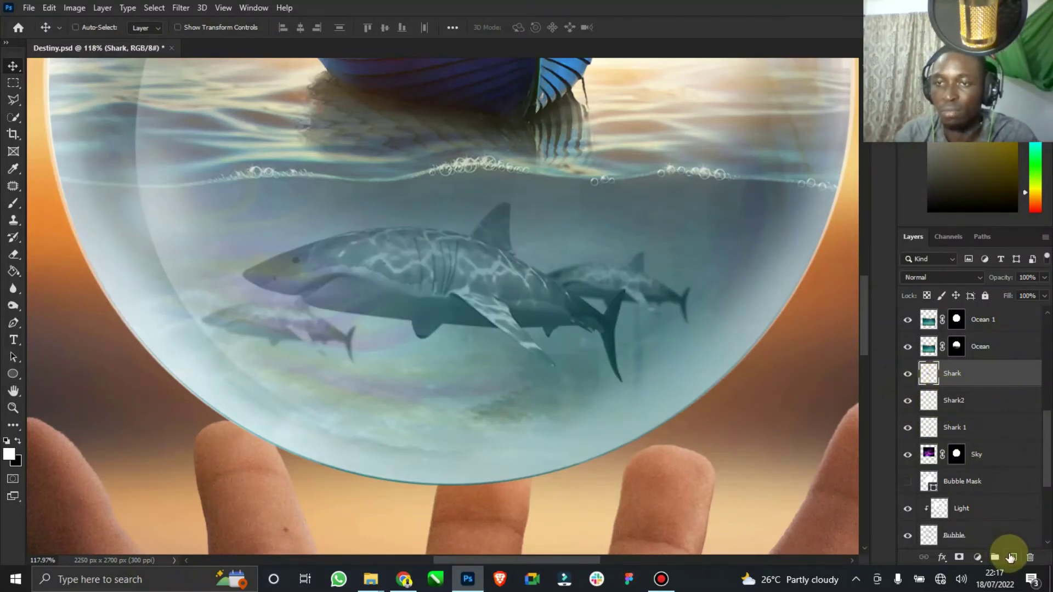
left_click(1011, 559)
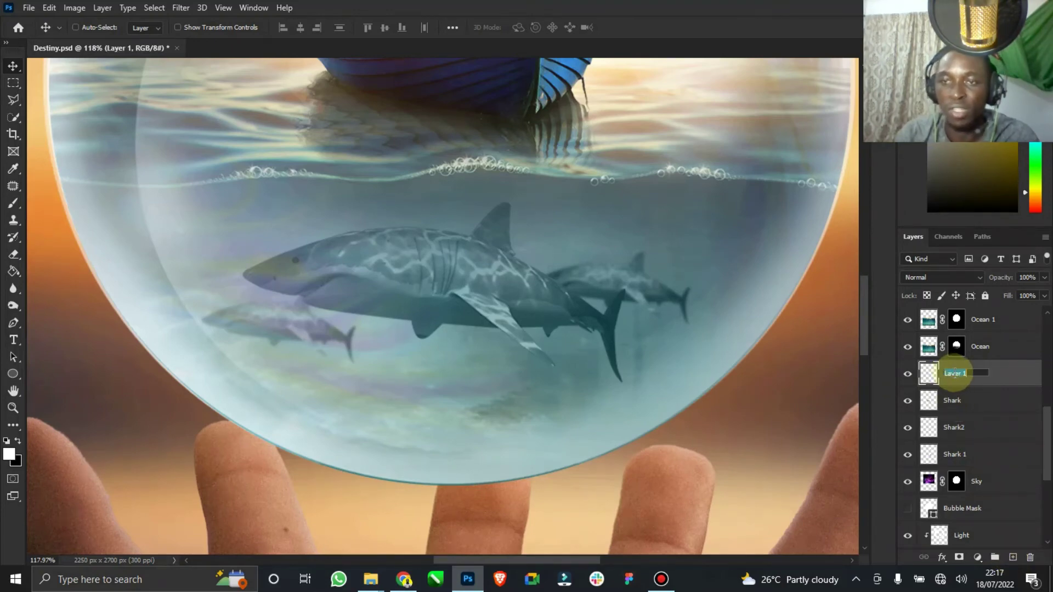
right_click(955, 378)
left_click(862, 261)
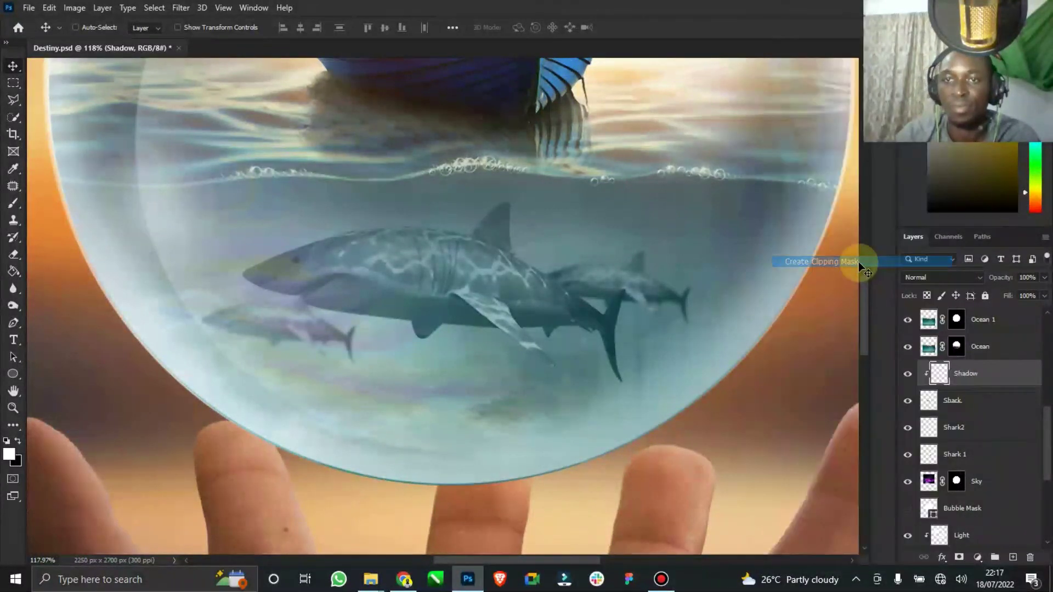
- Paint soft black shading along the large shark's back on the Shadow layer with a smaller brush
left_click(6, 441)
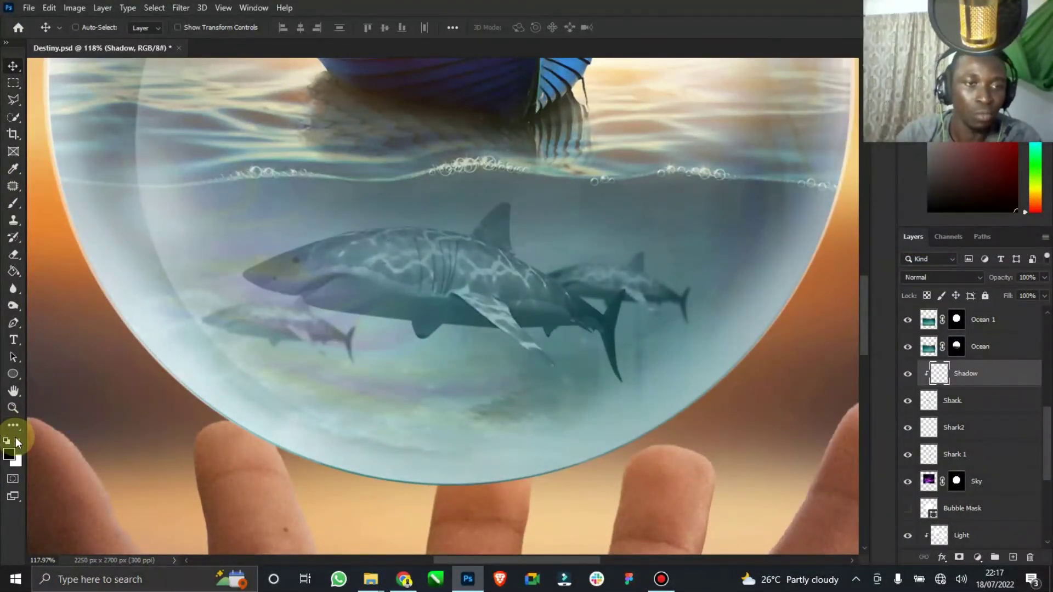
left_click(13, 203)
key("bracketleft")
key("bracketleft")
key("bracketleft")
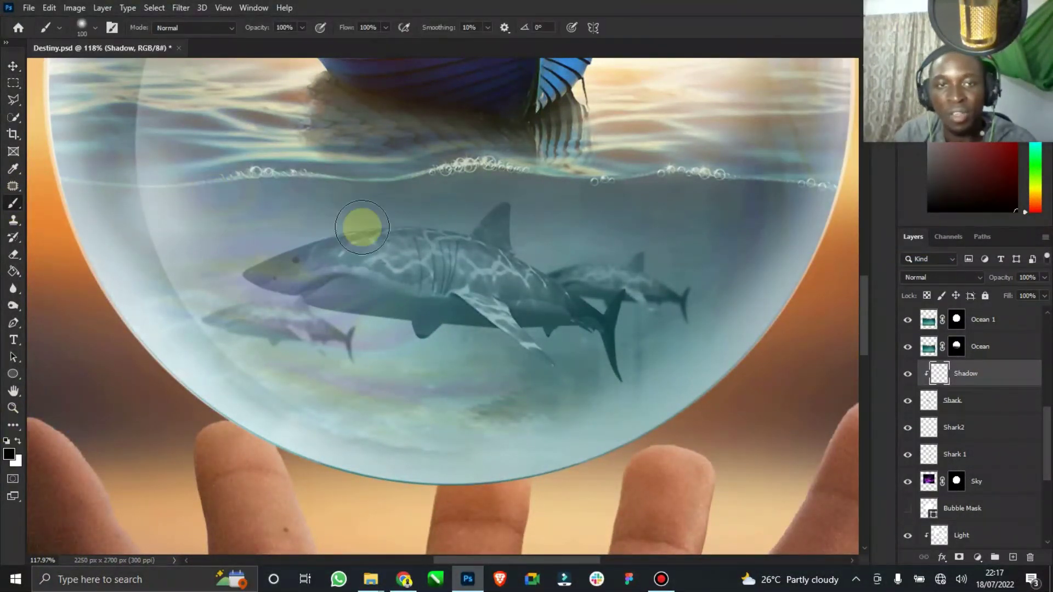
mouse_move(371, 216)
left_mouse_down()
mouse_move(276, 203)
mouse_move(507, 204)
mouse_move(250, 210)
mouse_move(400, 230)
mouse_move(474, 227)
mouse_move(517, 244)
mouse_move(486, 231)
mouse_move(531, 231)
mouse_move(559, 253)
mouse_move(464, 213)
mouse_move(360, 209)
mouse_move(489, 232)
mouse_move(260, 194)
mouse_move(290, 191)
mouse_move(325, 206)
mouse_move(265, 192)
mouse_move(569, 269)
mouse_move(552, 259)
mouse_move(608, 264)
mouse_move(560, 258)
mouse_move(538, 224)
mouse_move(401, 197)
mouse_move(297, 201)
mouse_move(414, 216)
mouse_move(262, 227)
mouse_move(352, 220)
mouse_move(301, 217)
left_mouse_up()
left_click(19, 409)
double_click(13, 391)
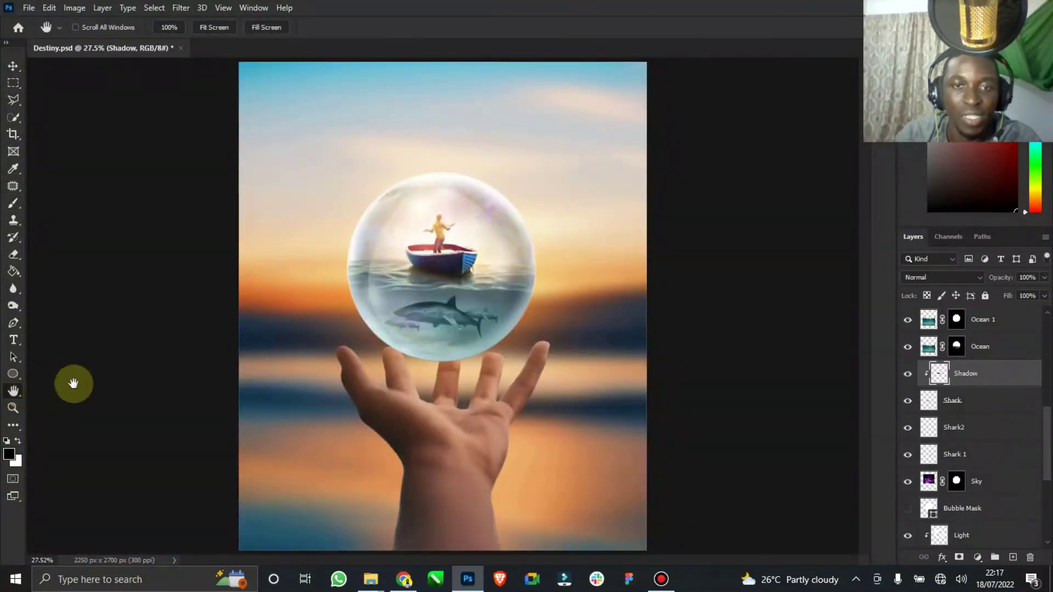
left_click(13, 407)
left_click_drag(450, 298, 494, 296)
left_click(13, 203)
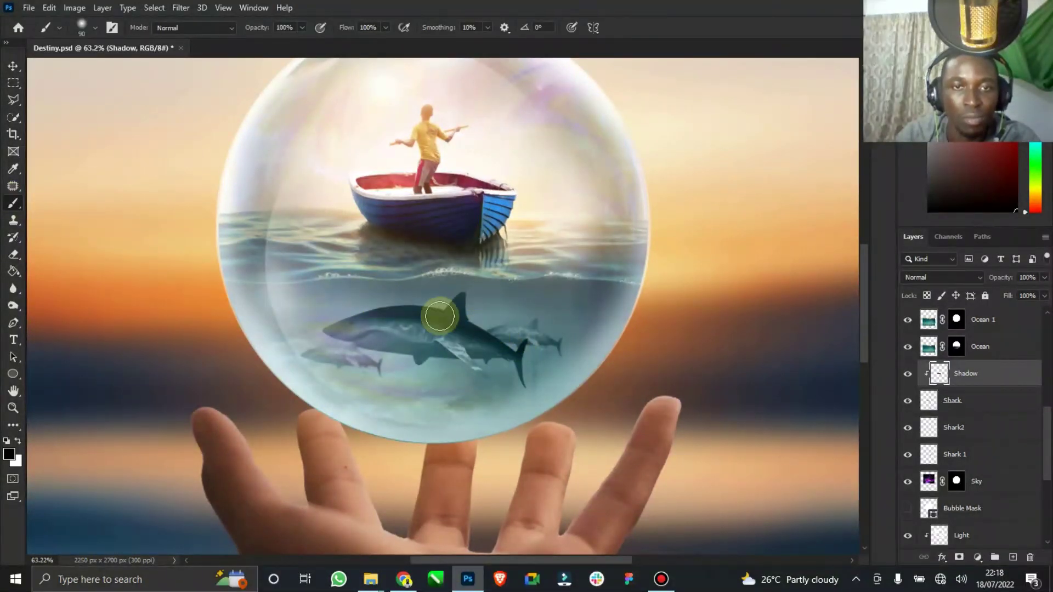
- Set the Shadow layer to Multiply at 57% opacity and save the document
left_click(11, 65)
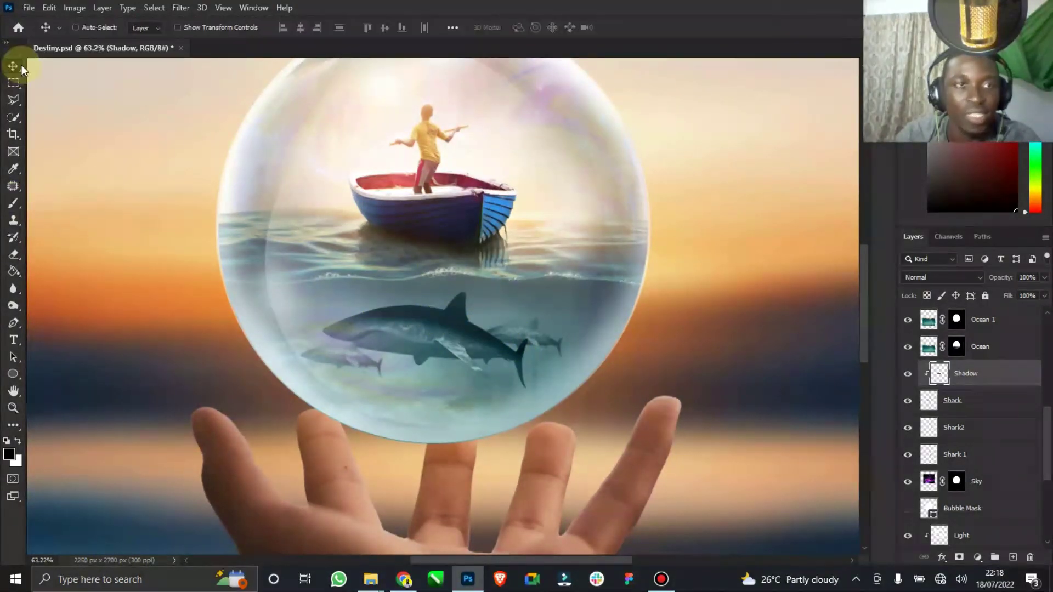
left_click(956, 278)
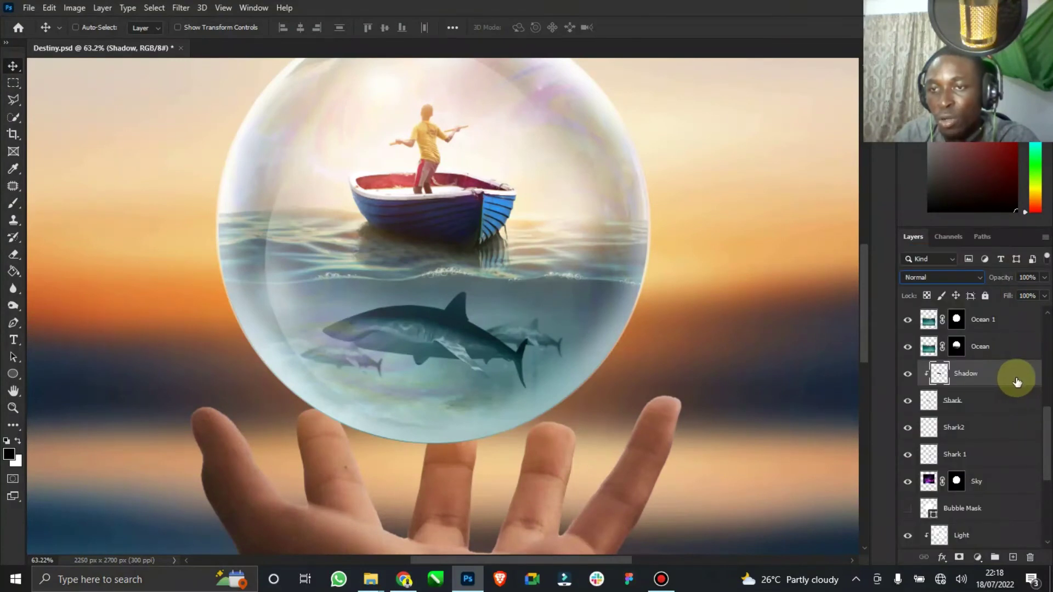
left_click(942, 277)
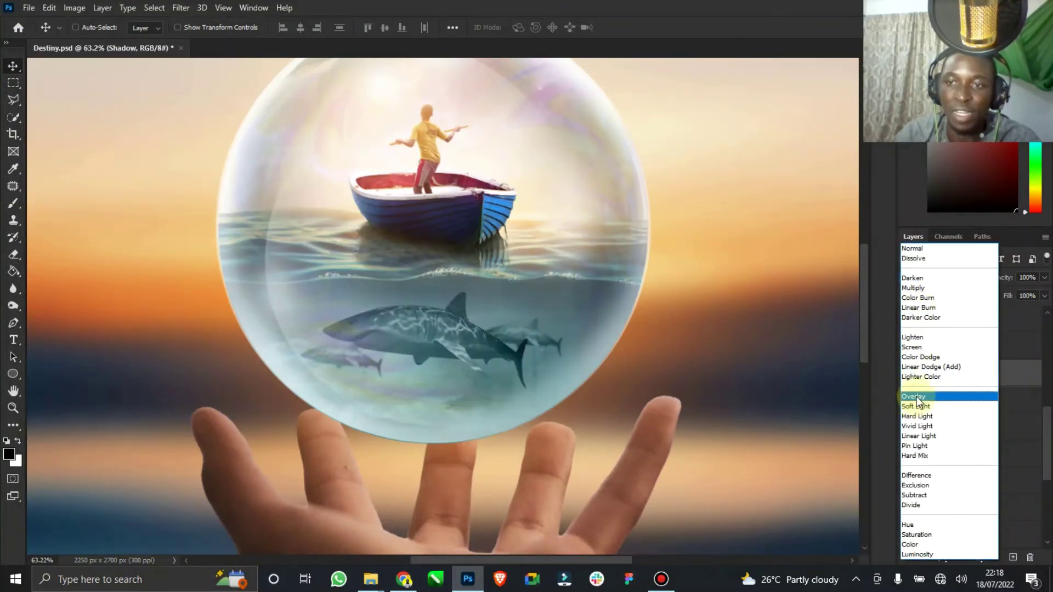
left_click(928, 289)
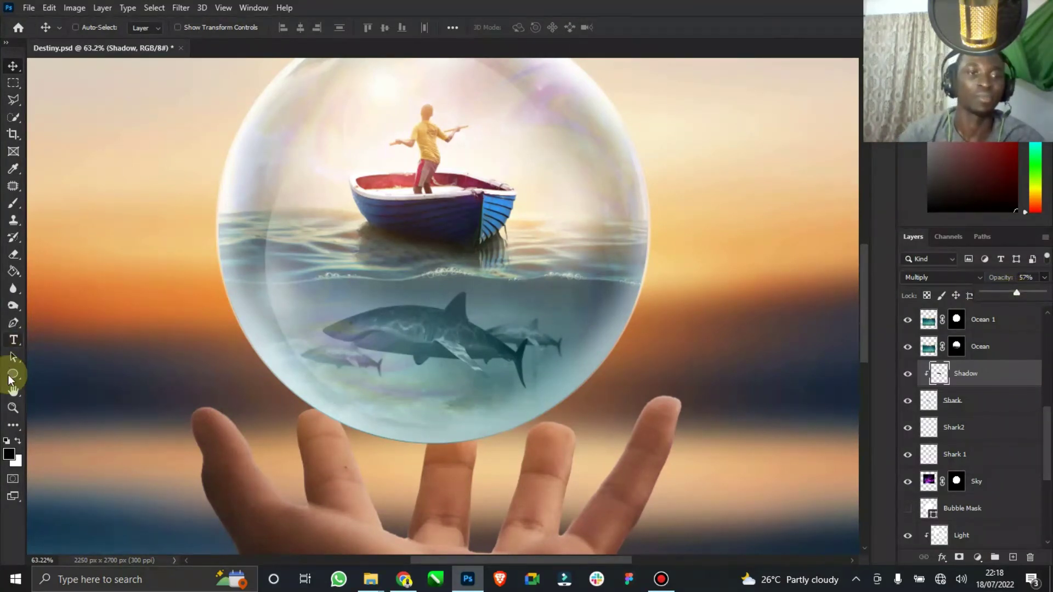
double_click(13, 392)
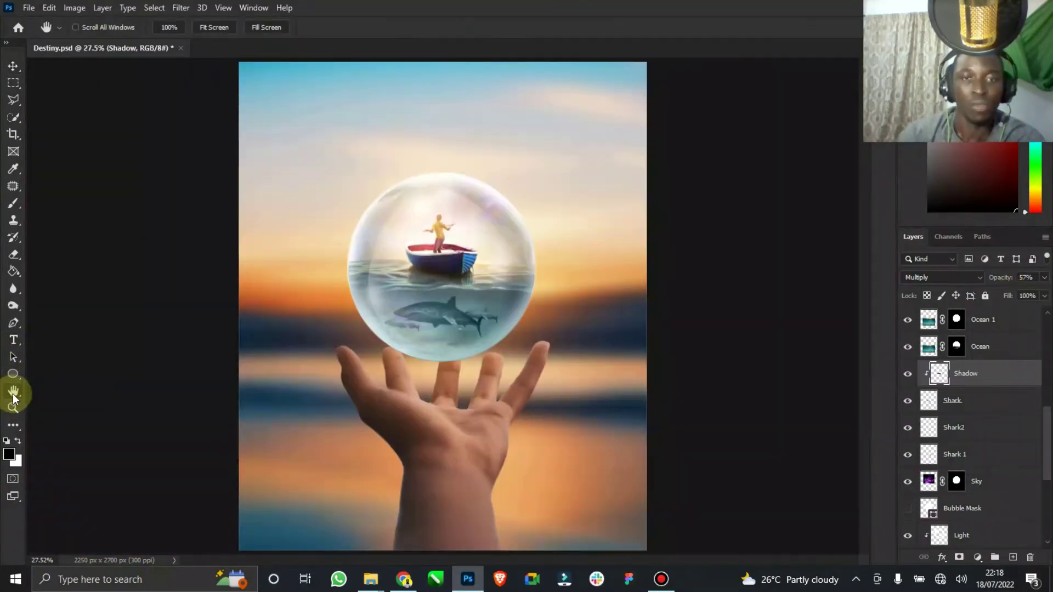
left_click(13, 67)
key("ctrl+s")
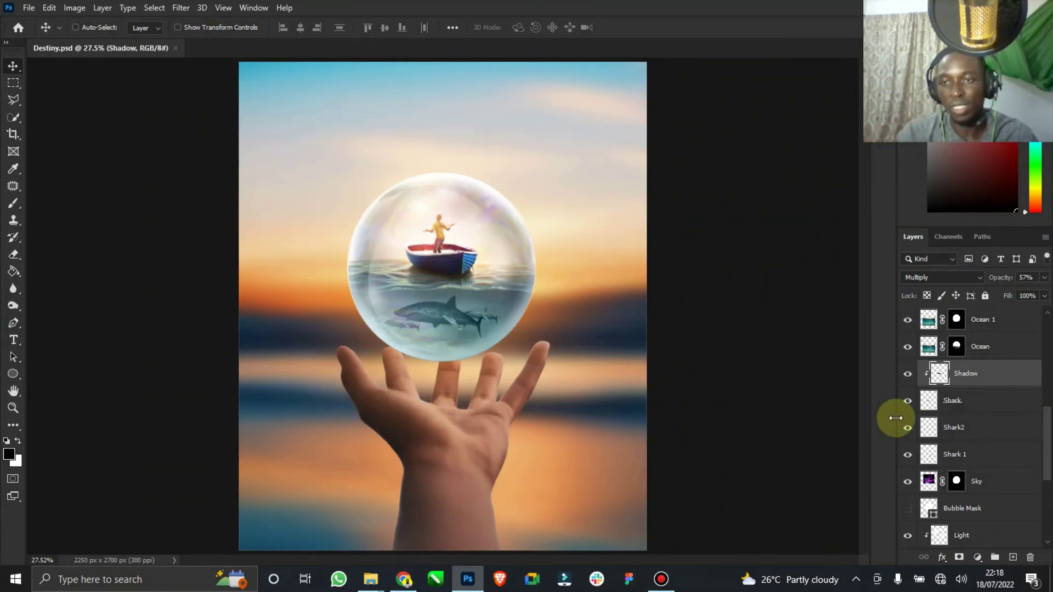
- Move the hidden Bubble2 layer below the Background layer
scroll(957, 481, "down", 3)
scroll(963, 481, "down", 3)
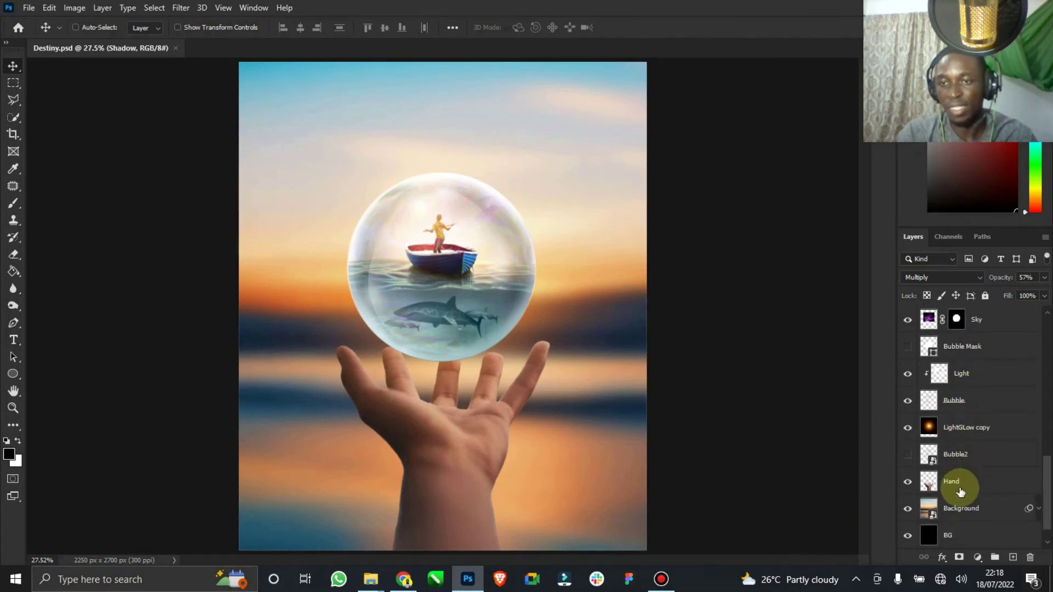
left_click(965, 483)
left_click_drag(964, 464, 964, 517)
- Add a new layer named Light above the Hand layer and clip it to Hand
left_click(955, 461)
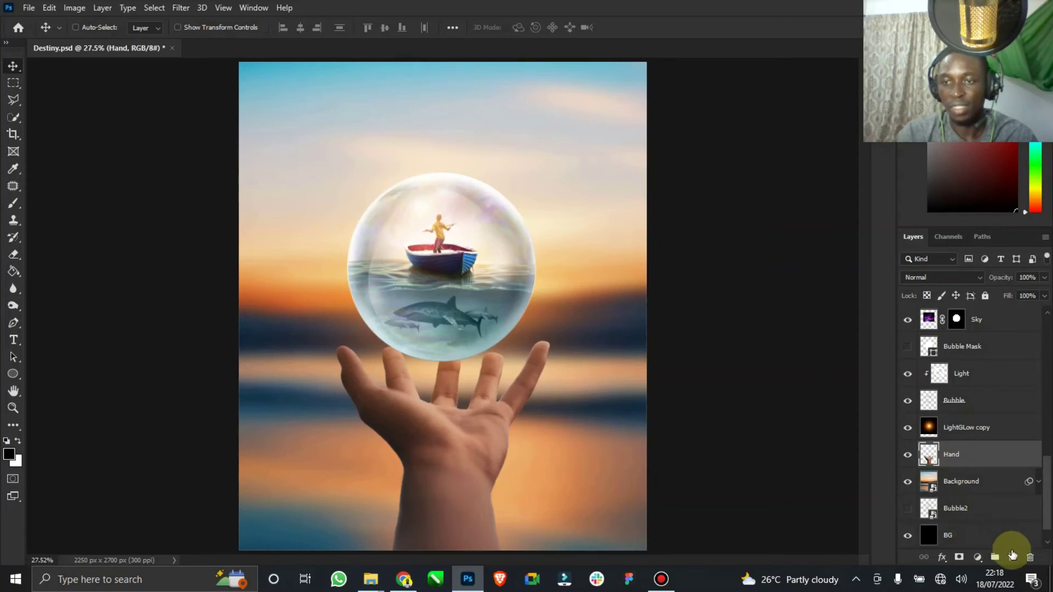
left_click(1013, 557)
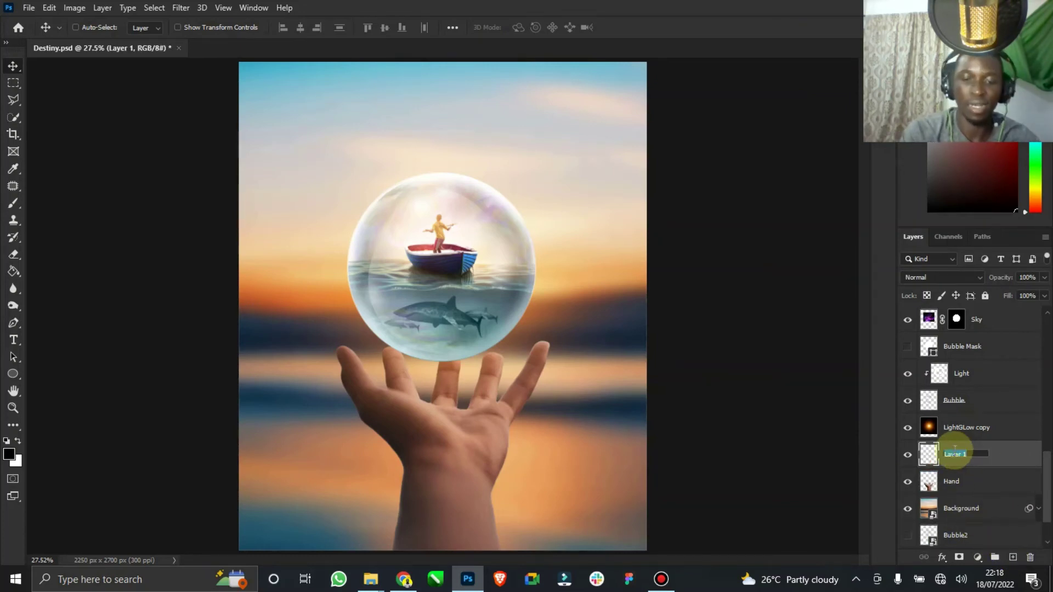
key("Return")
right_click(953, 450)
left_click(826, 263)
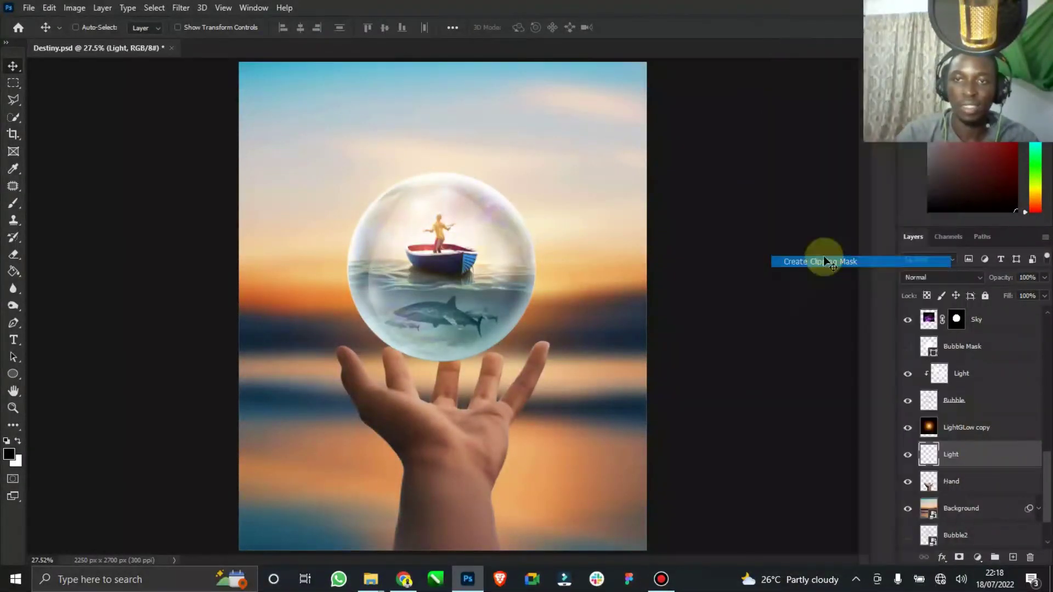
- Compare the hand's lighting up close with the LightGLow copy layer hidden and shown
left_click(13, 407)
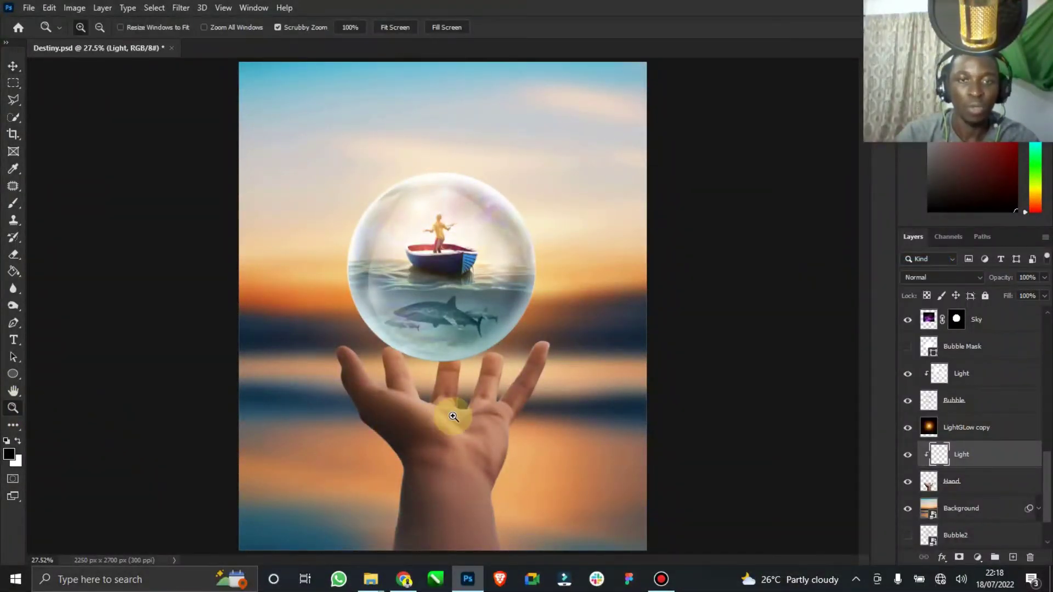
left_click_drag(439, 420, 482, 404)
left_click(13, 67)
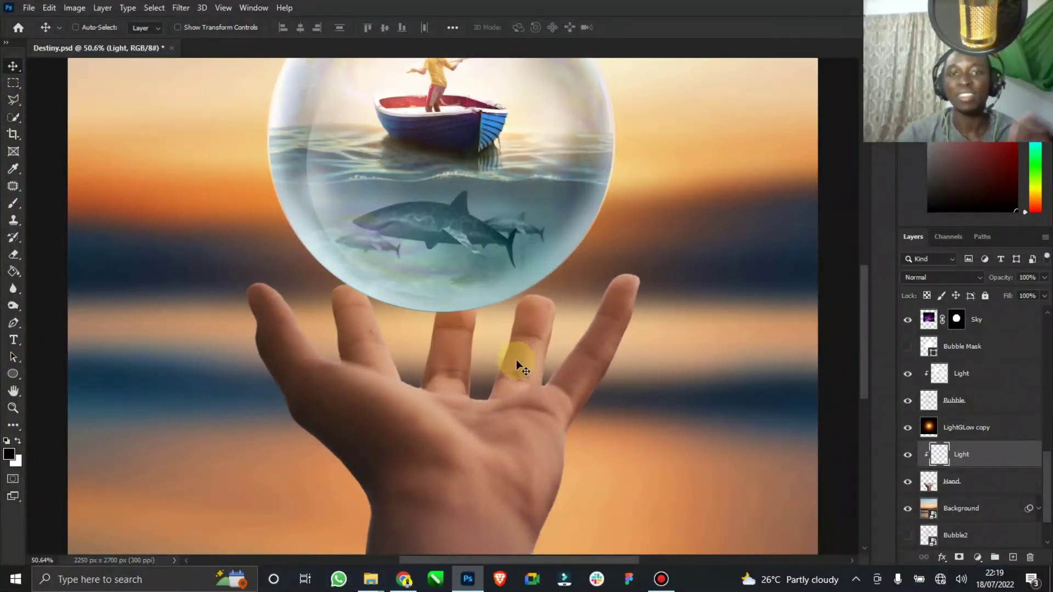
left_click(910, 431)
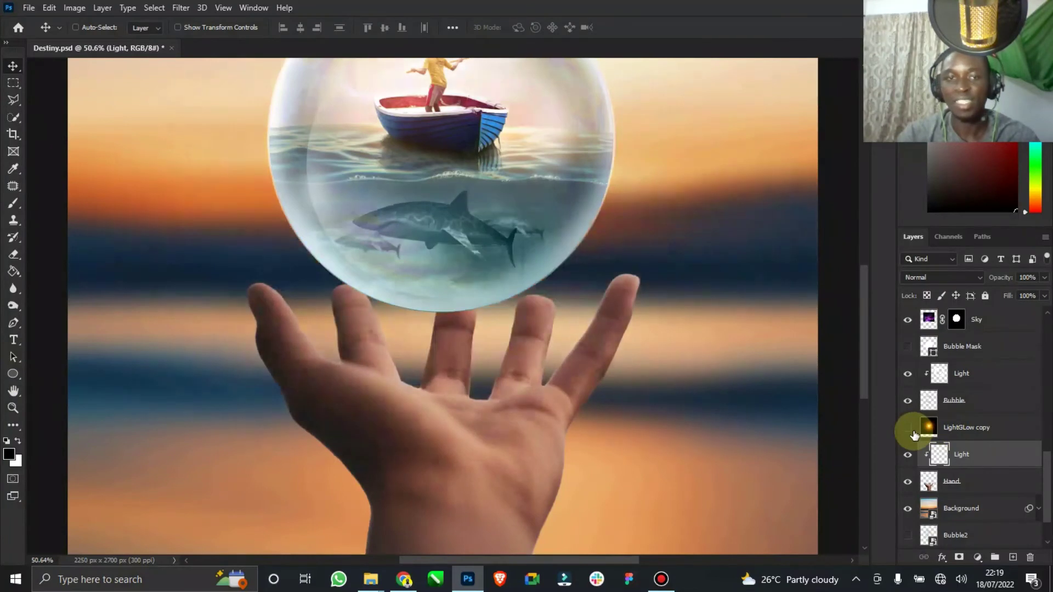
left_click(913, 433)
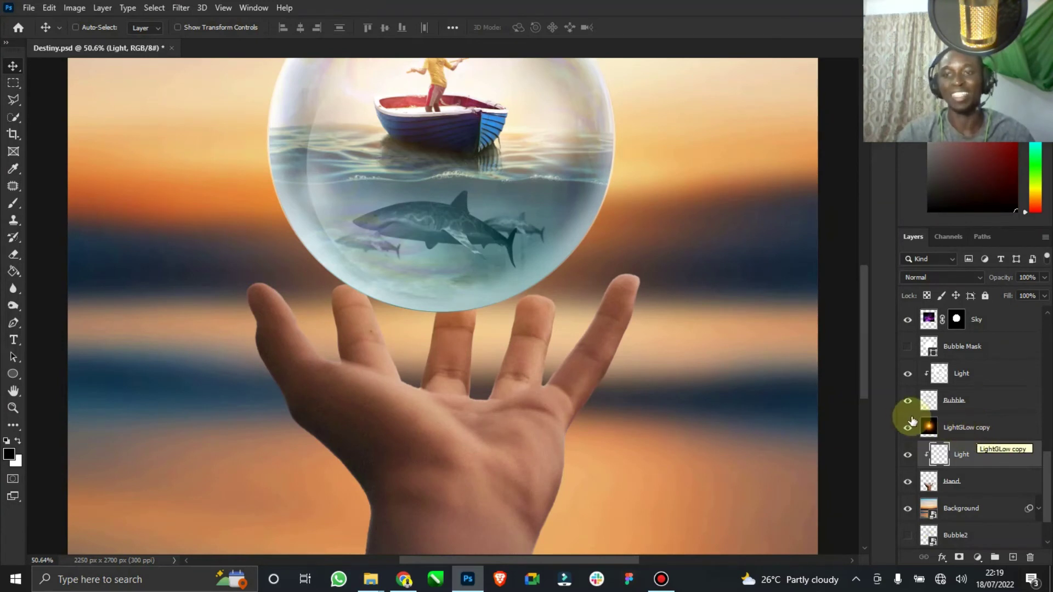
left_click(944, 430)
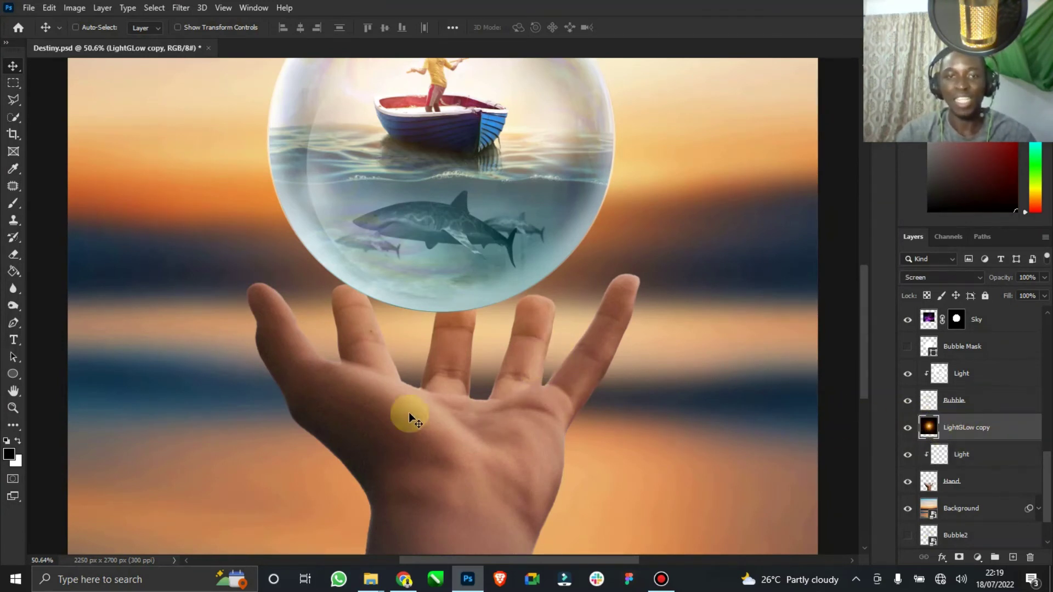
left_click(981, 463)
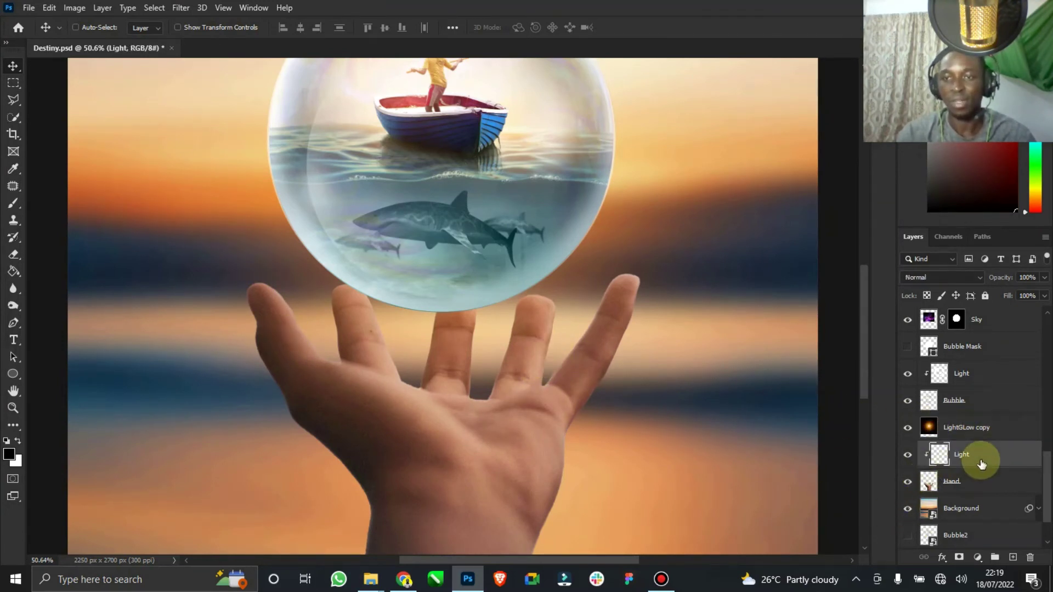
- Paint white over the fingers and upper palm beneath the bubble on the Light layer clipped to Hand
left_click(17, 441)
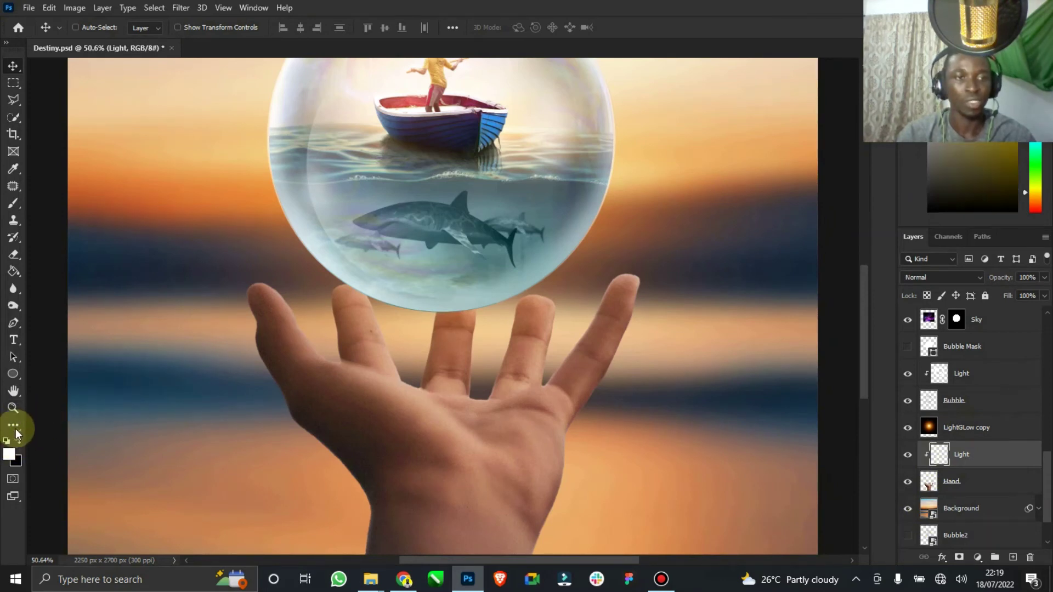
left_click(14, 203)
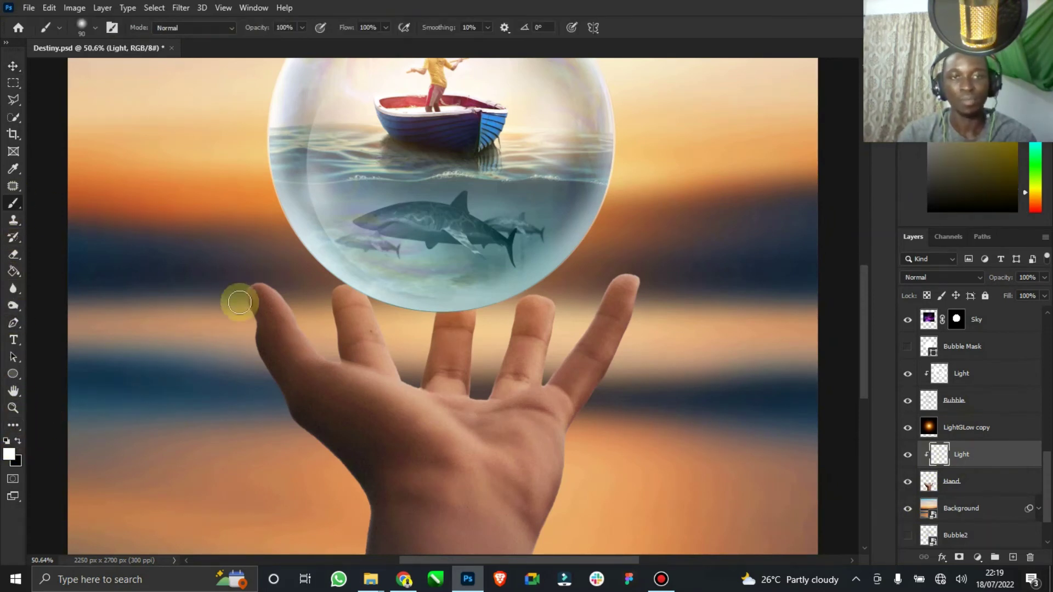
mouse_move(312, 322)
left_mouse_down()
mouse_move(282, 298)
mouse_move(400, 371)
mouse_move(348, 322)
mouse_move(341, 280)
mouse_move(395, 388)
mouse_move(423, 392)
mouse_move(453, 315)
mouse_move(435, 359)
mouse_move(433, 345)
mouse_move(471, 325)
mouse_move(413, 372)
mouse_move(459, 384)
mouse_move(470, 404)
mouse_move(453, 421)
mouse_move(496, 430)
mouse_move(569, 379)
mouse_move(620, 287)
mouse_move(541, 376)
mouse_move(554, 287)
mouse_move(482, 409)
mouse_move(510, 405)
mouse_move(528, 378)
mouse_move(545, 391)
mouse_move(367, 367)
mouse_move(529, 420)
mouse_move(496, 428)
mouse_move(621, 370)
mouse_move(567, 395)
mouse_move(616, 294)
left_mouse_up()
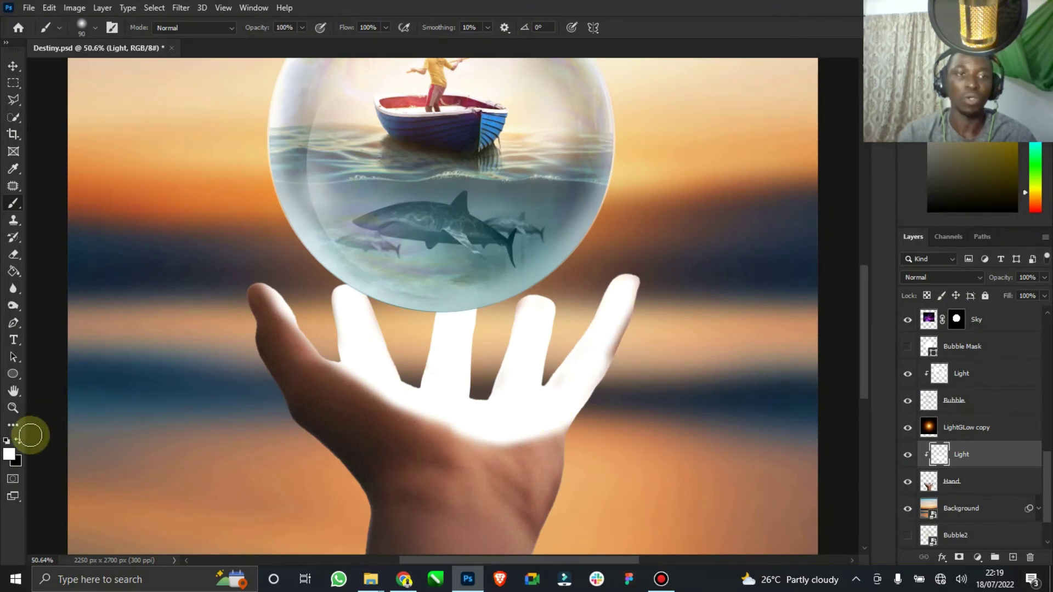
double_click(13, 391)
left_click(14, 67)
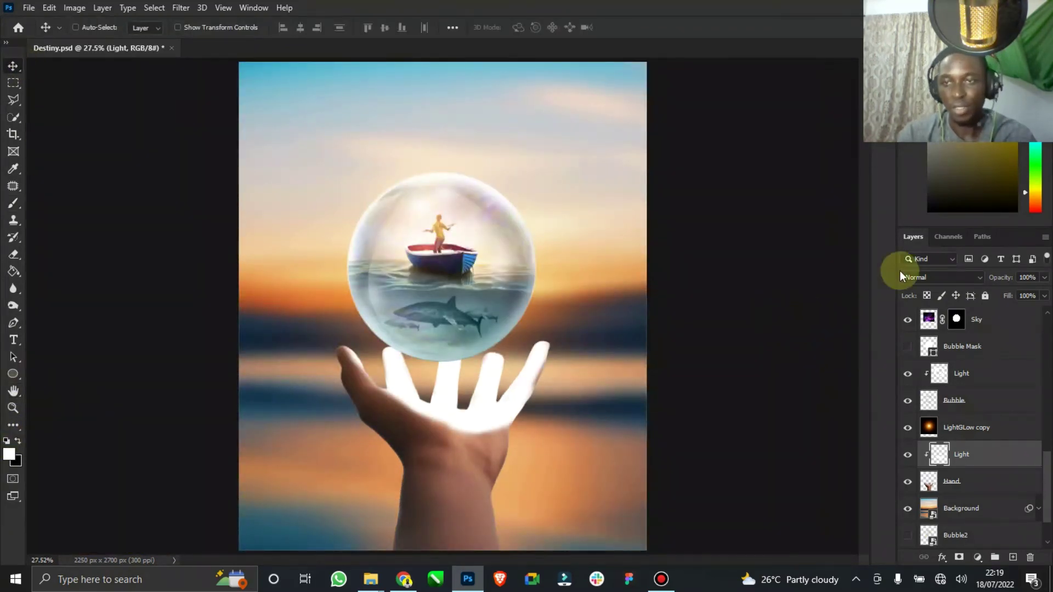
- Set the hand's Light layer to Overlay with 61% opacity and 87% fill
left_click(957, 278)
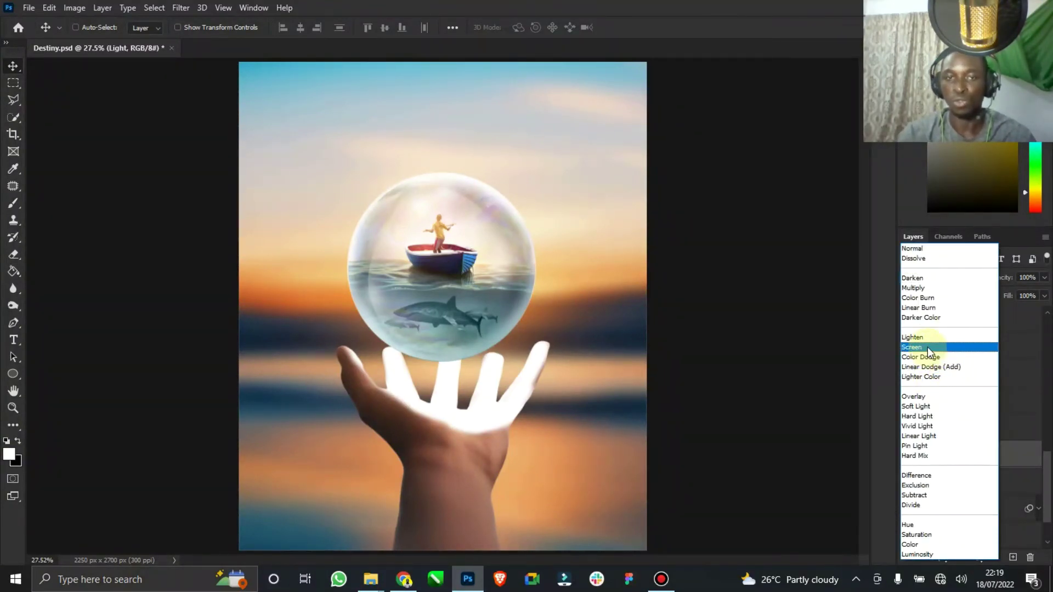
left_click(922, 396)
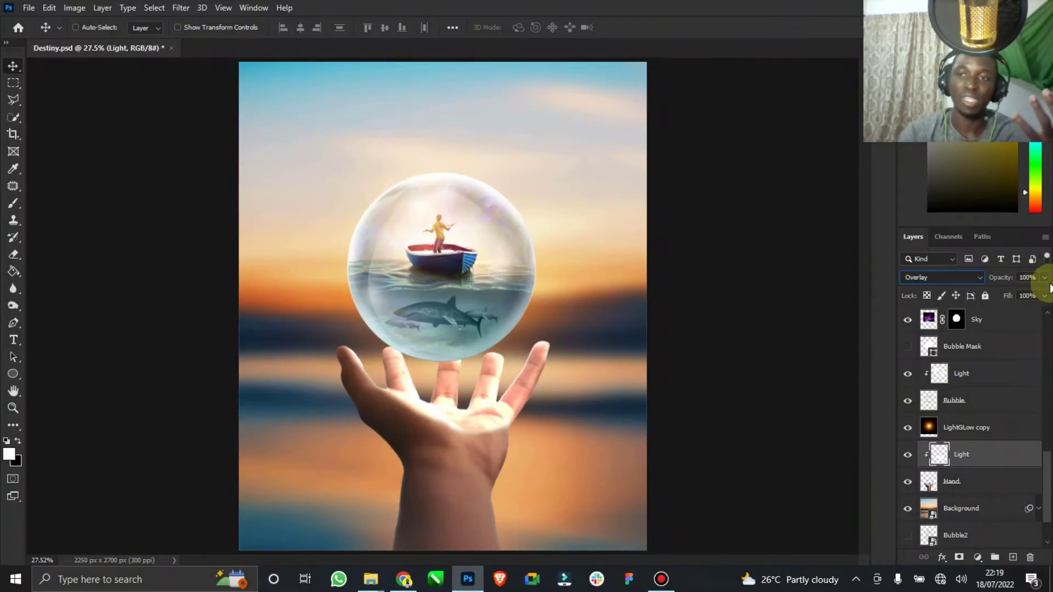
left_click_drag(1044, 278, 1021, 298)
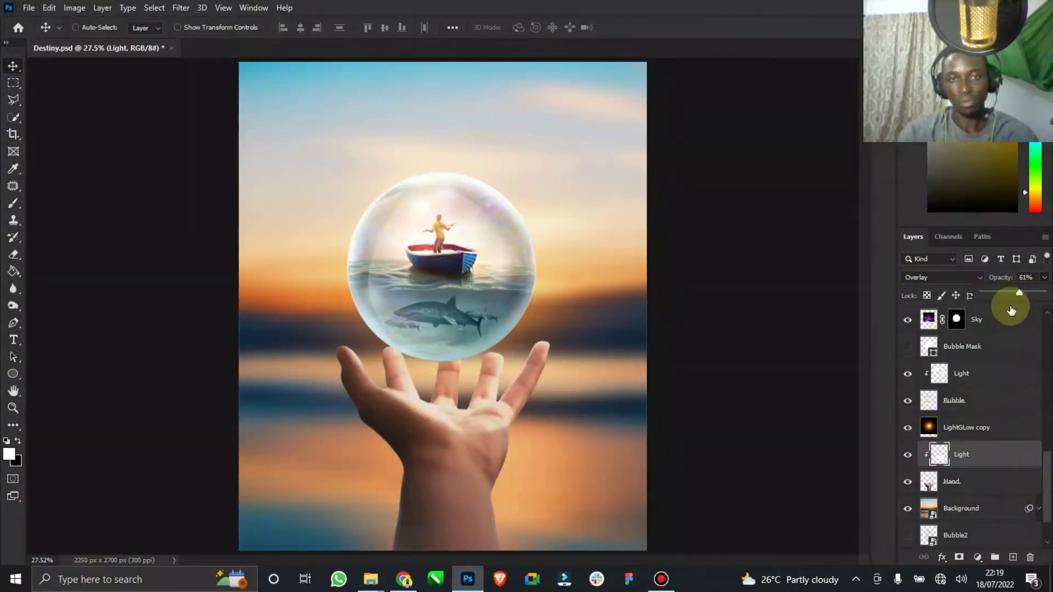
left_click(998, 447)
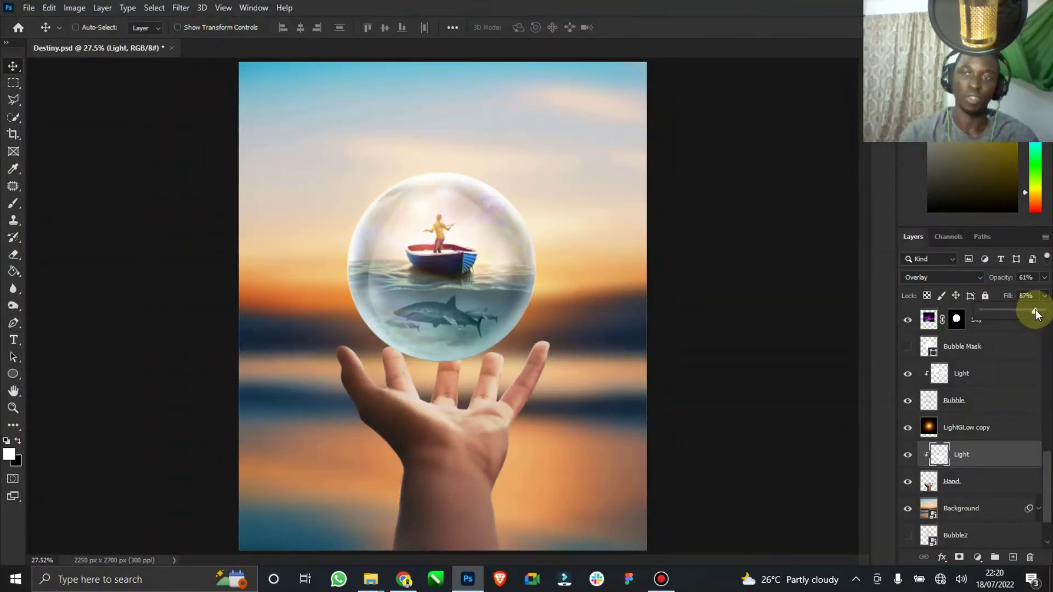
left_click(602, 363)
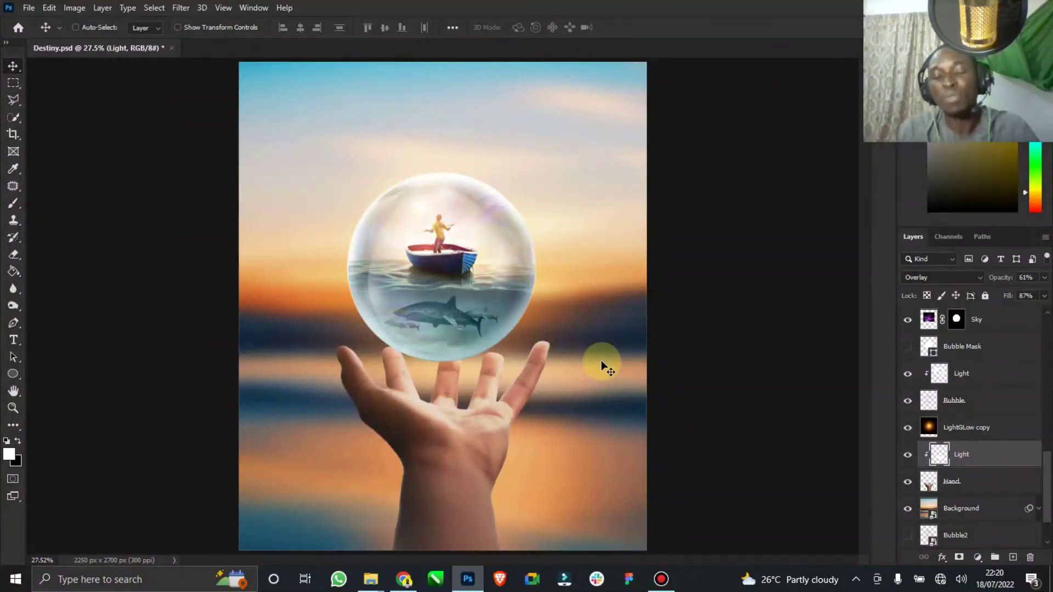
left_click(13, 408)
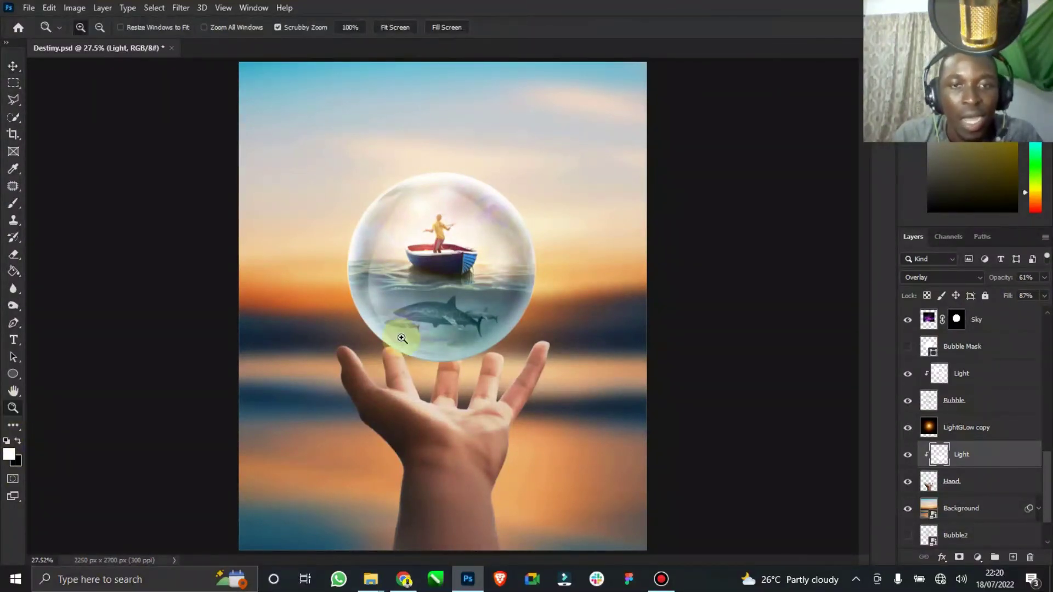
left_click_drag(444, 372, 487, 353)
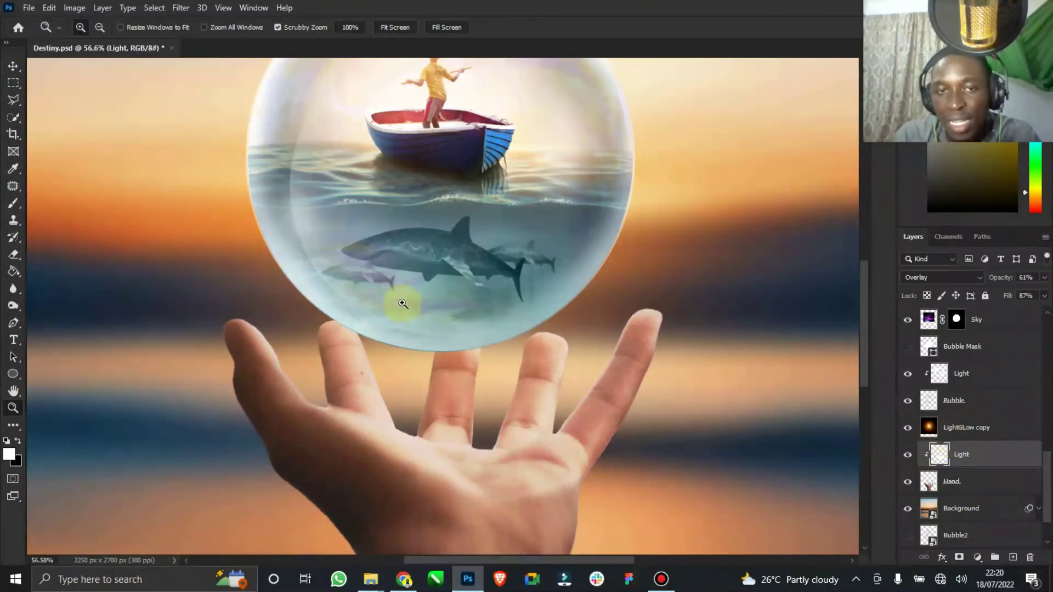
- Duplicate the LightGLow layer, place the copy's glow where the bubble meets the fingers, and put it at the top of the layer stack
scroll(979, 431, "up", 6)
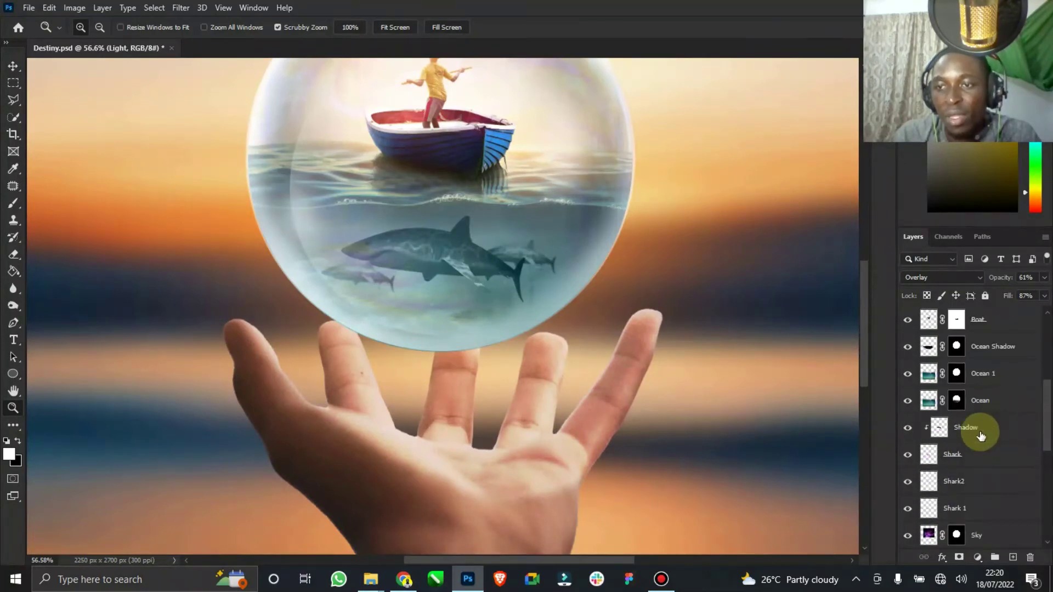
scroll(979, 431, "up", 4)
left_click(968, 404)
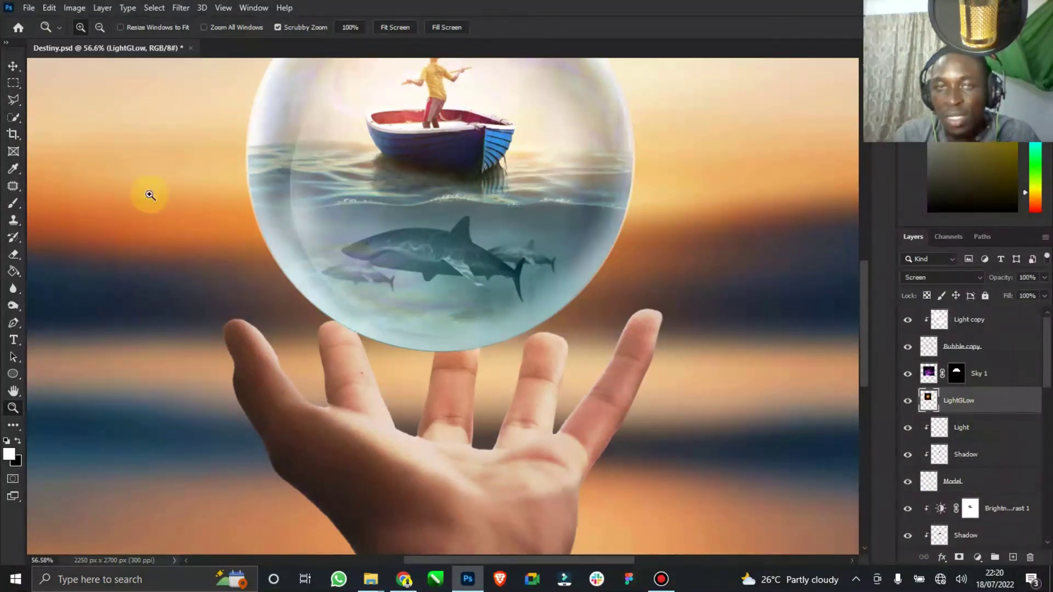
left_click(12, 66)
left_click_drag(411, 348, 491, 383)
left_click_drag(405, 123, 455, 425)
left_click_drag(967, 399, 973, 313)
- Stretch the glow beneath the bubble horizontally to about 191% width and centre it at the bubble's base
left_click(207, 28)
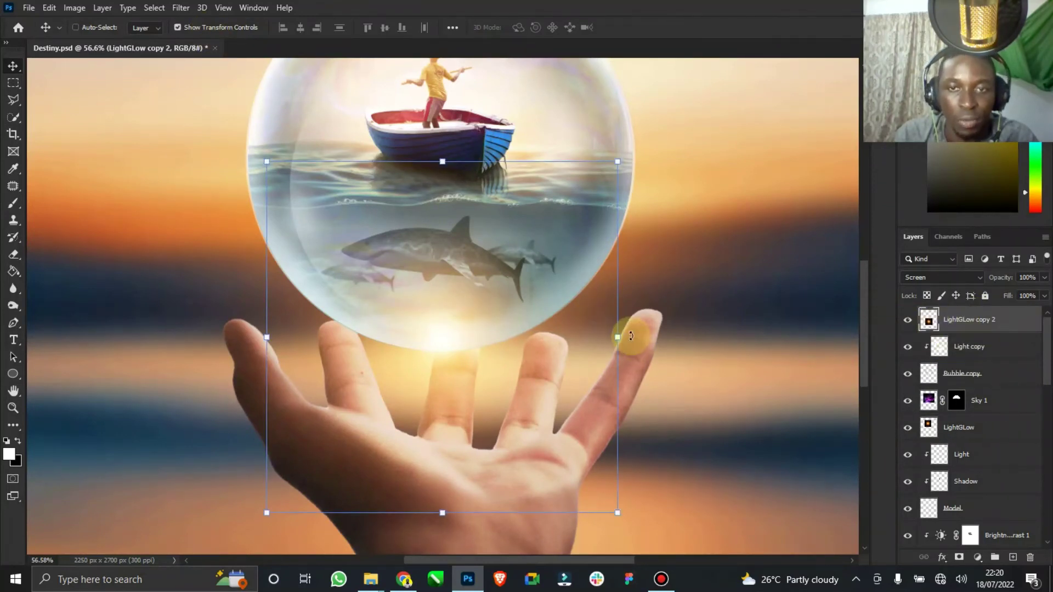
left_click_drag(617, 338, 752, 337)
left_click_drag(675, 329, 607, 338)
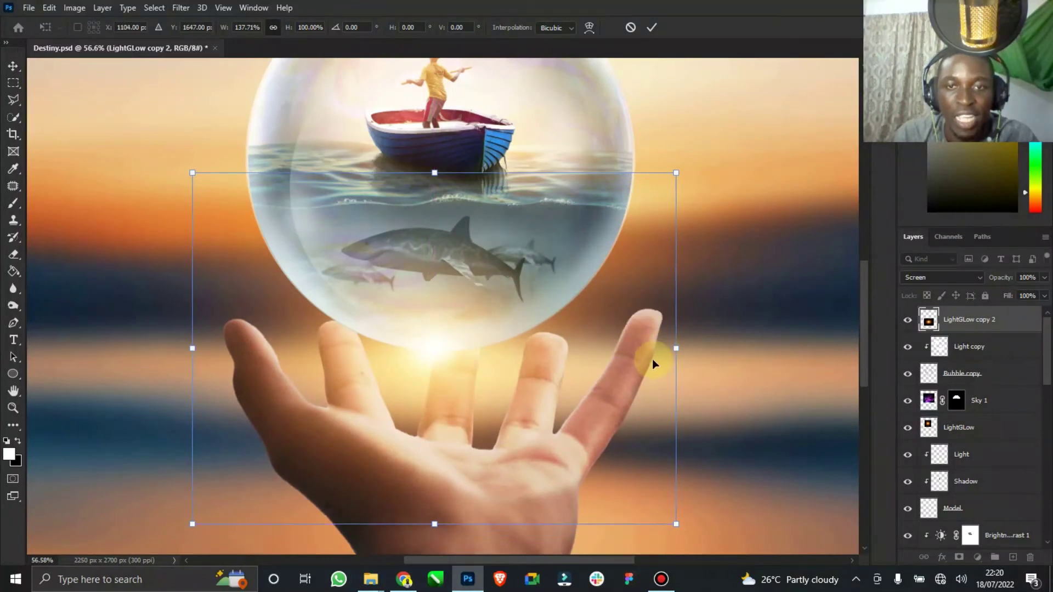
left_click_drag(676, 349, 770, 349)
left_click_drag(634, 329, 640, 322)
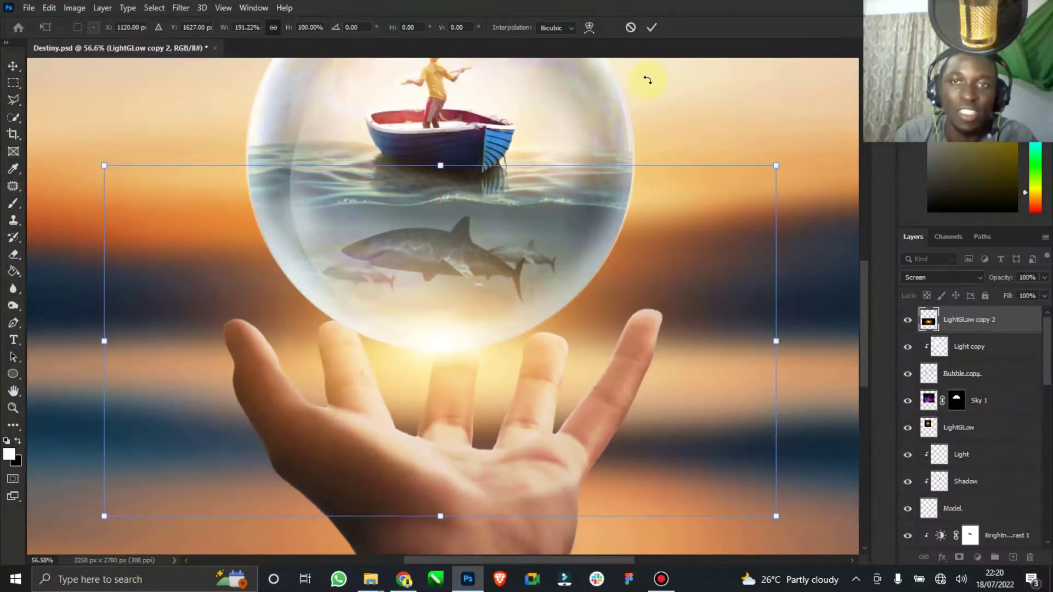
left_click(650, 28)
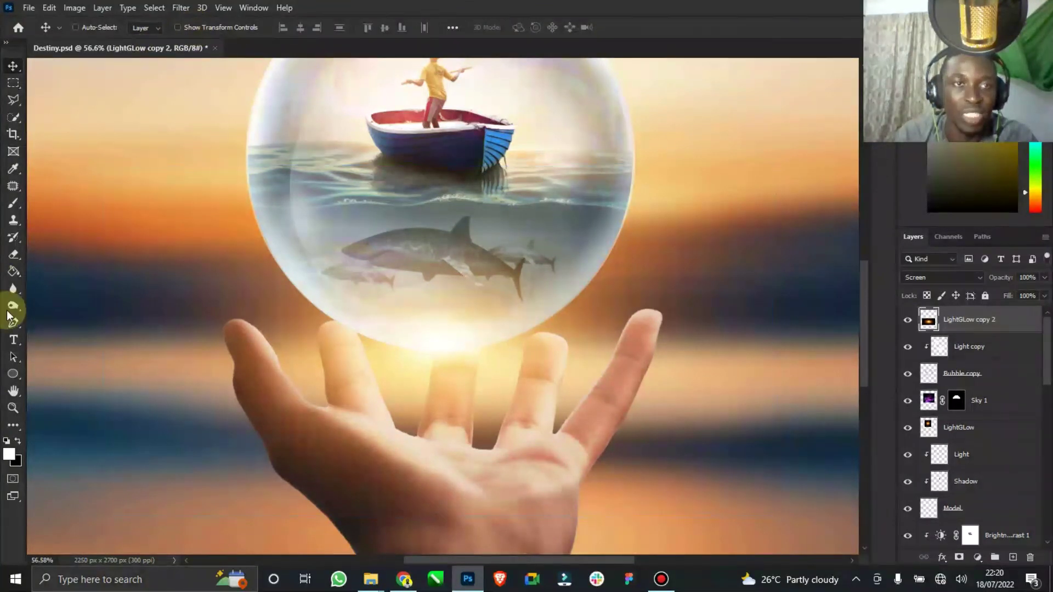
- Set the opacity of the LightGLow copy 2 layer to 80%
double_click(16, 393)
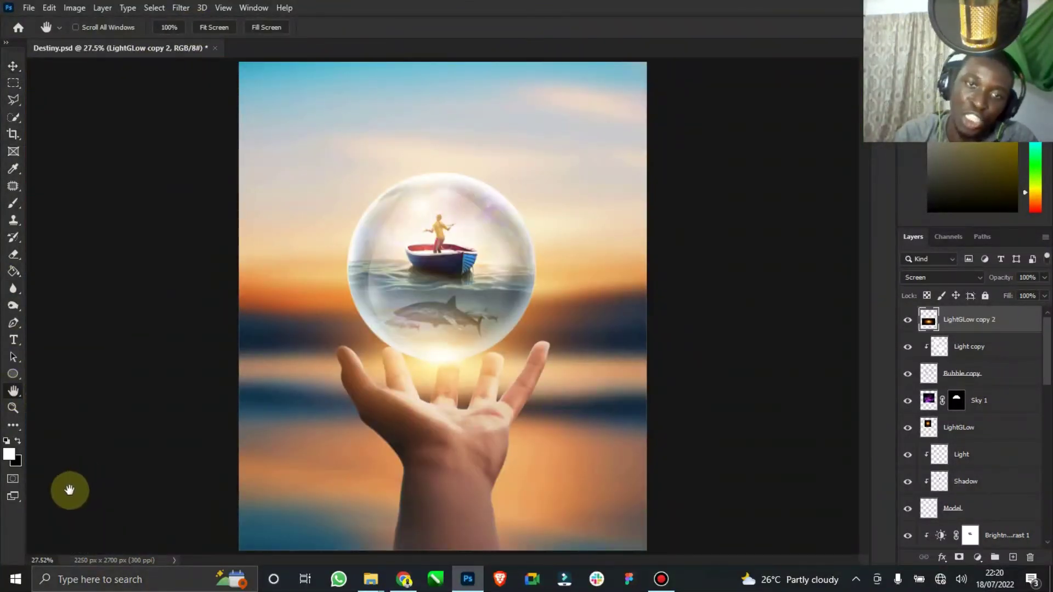
left_click(13, 69)
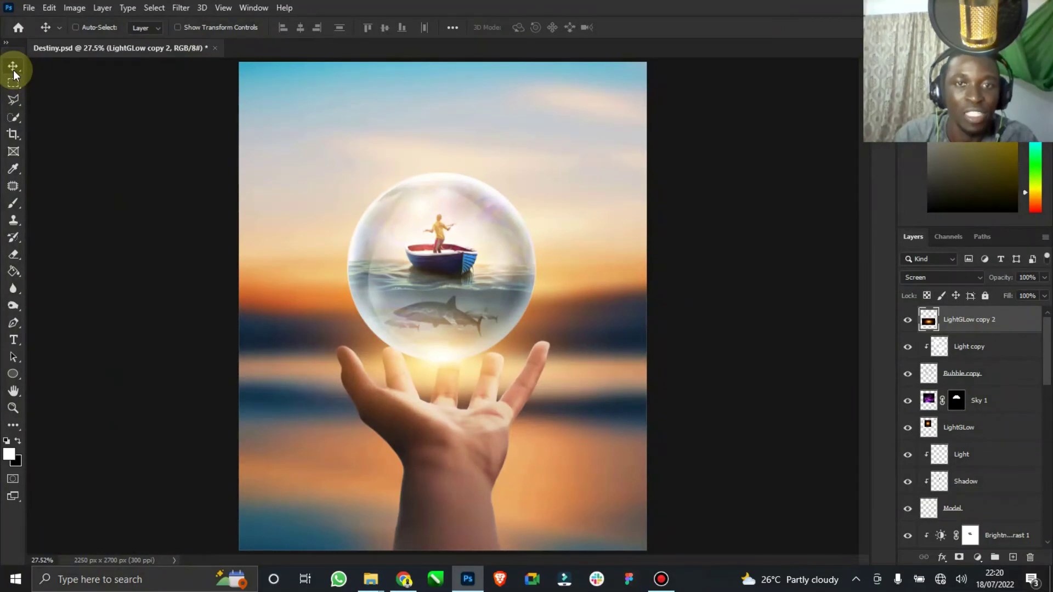
left_click(1045, 279)
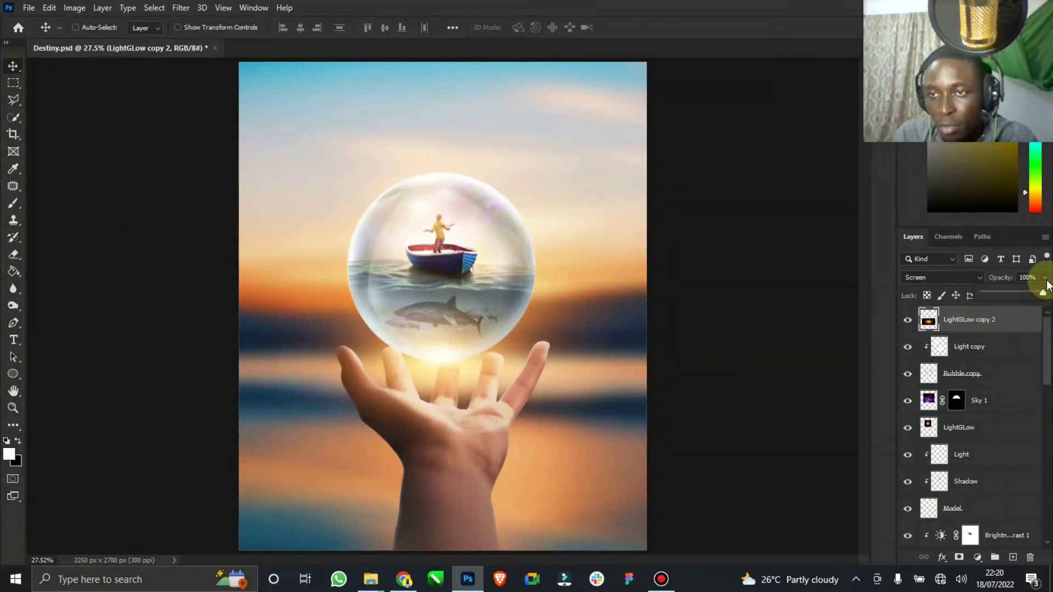
left_click_drag(1023, 291, 1020, 292)
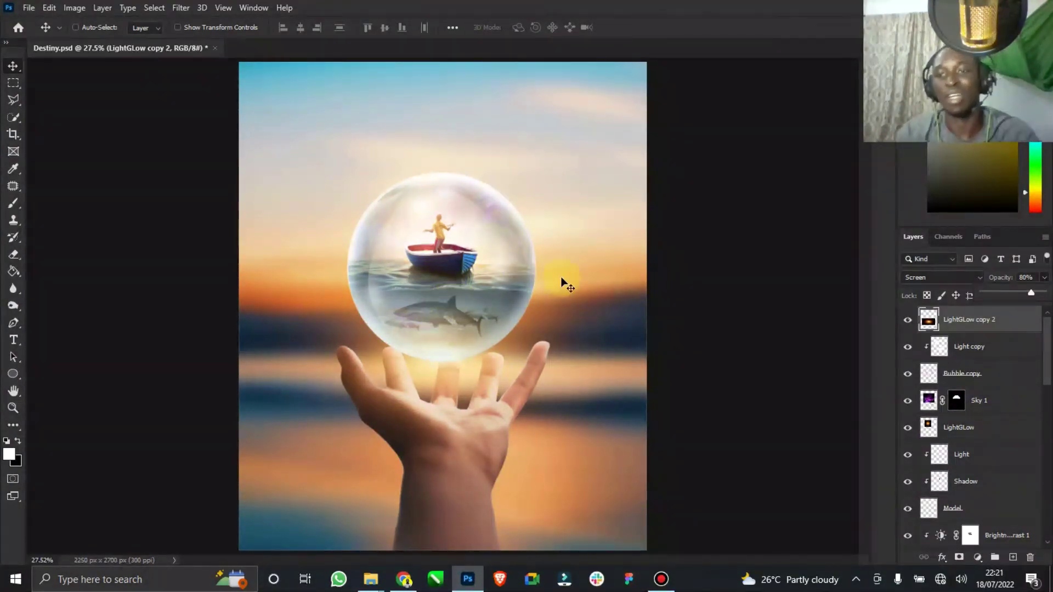
- Duplicate LightGLow copy 2, move the duplicate to the bubble's left edge, and rotate it 90 degrees
left_click(972, 332)
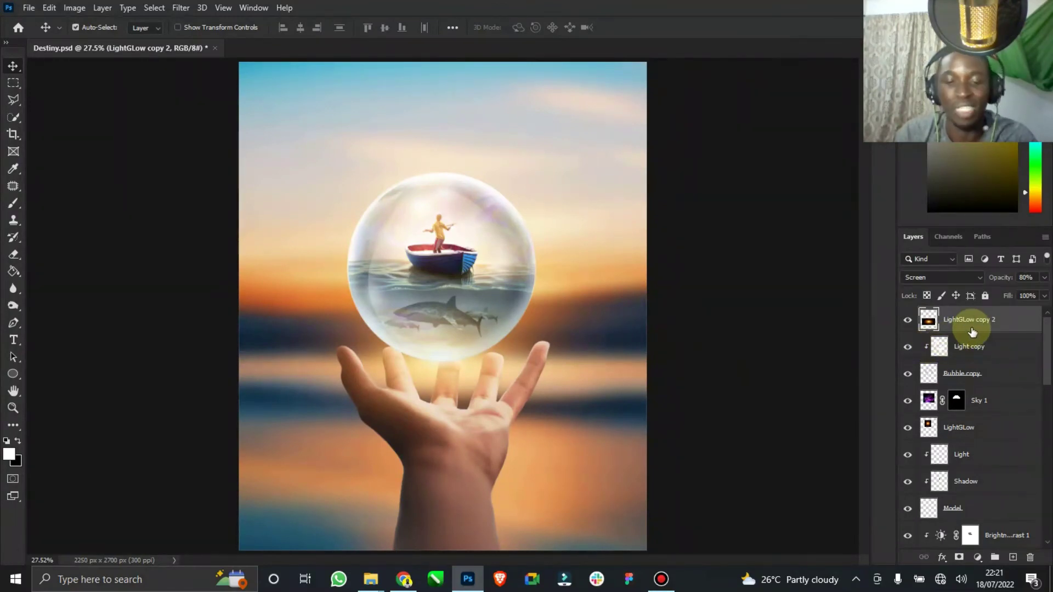
key("ctrl+j")
left_click_drag(488, 303, 413, 220)
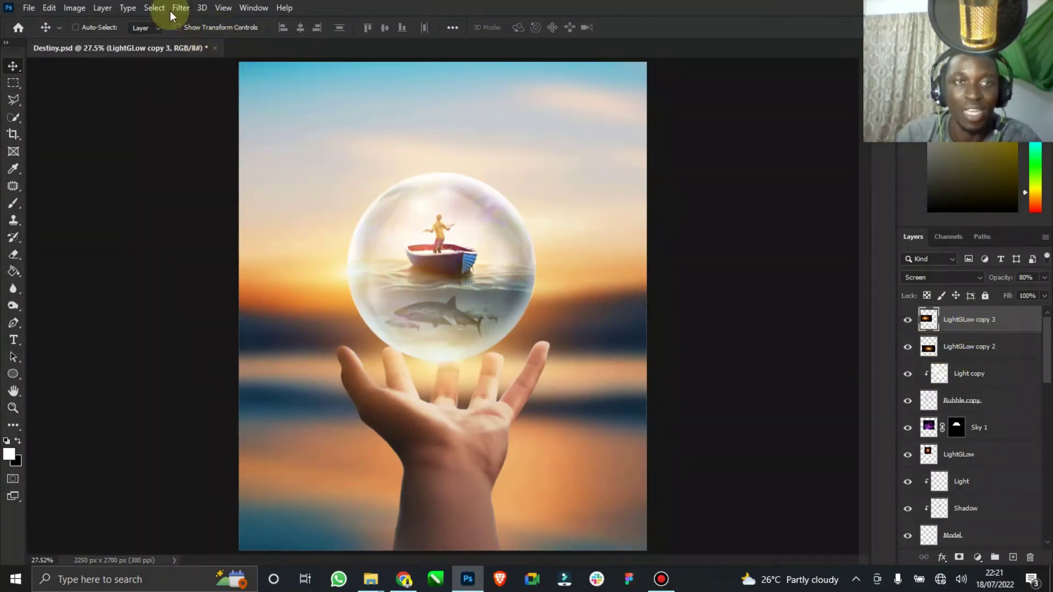
left_click(177, 26)
left_click_drag(529, 181, 425, 428)
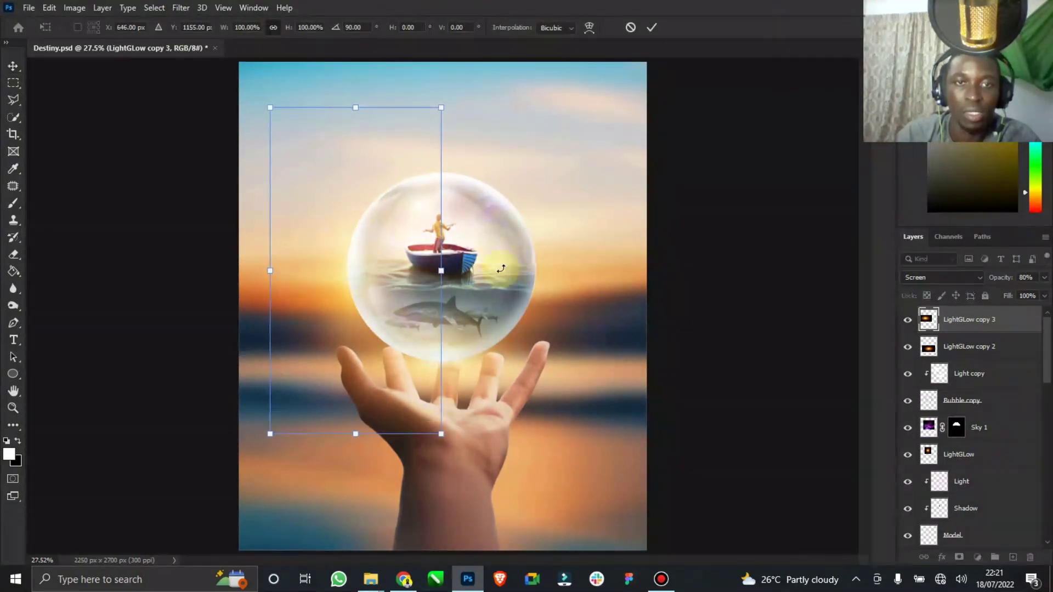
left_click(650, 28)
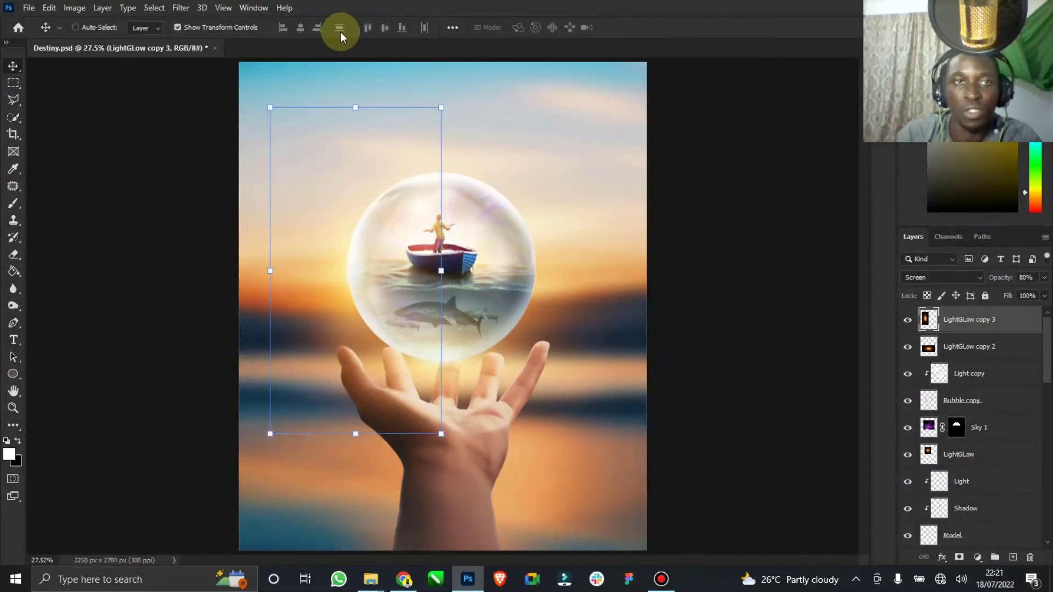
- Duplicate the rotated glow onto the bubble's right edge and save the document
left_click(229, 25)
left_click_drag(357, 269, 572, 266)
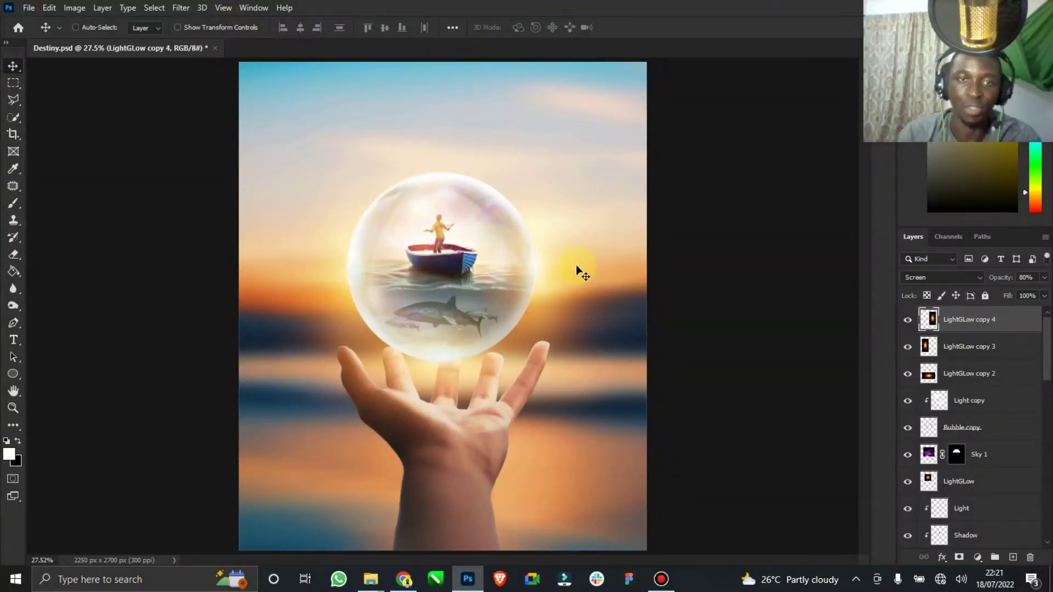
key("ctrl+s")
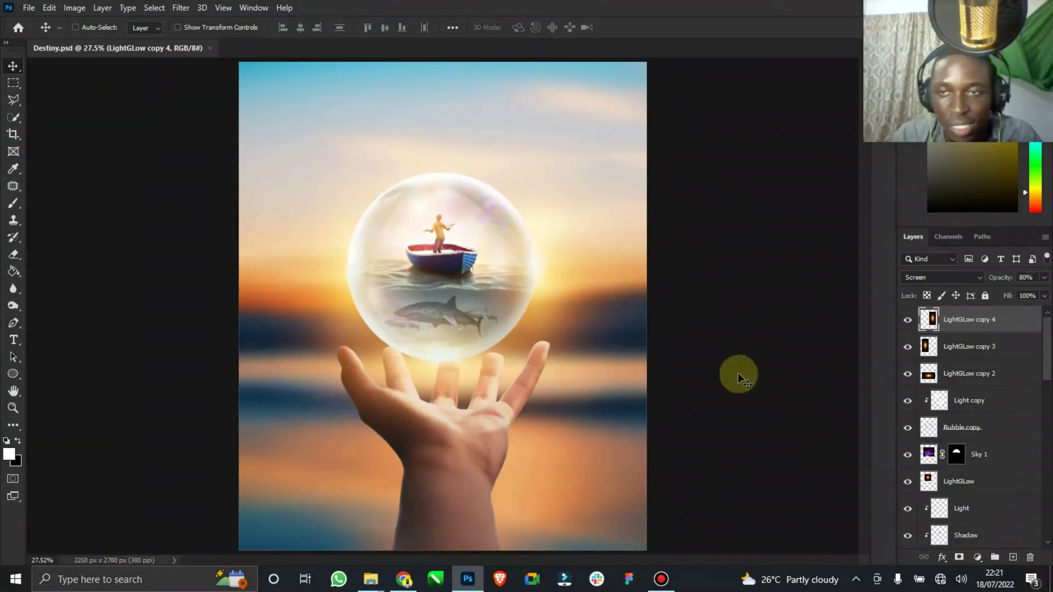
- Set the fill of the LightGLow copy 2 layer to 82% and save the document
left_click(929, 374)
left_click_drag(457, 367, 478, 373)
left_click(1044, 296)
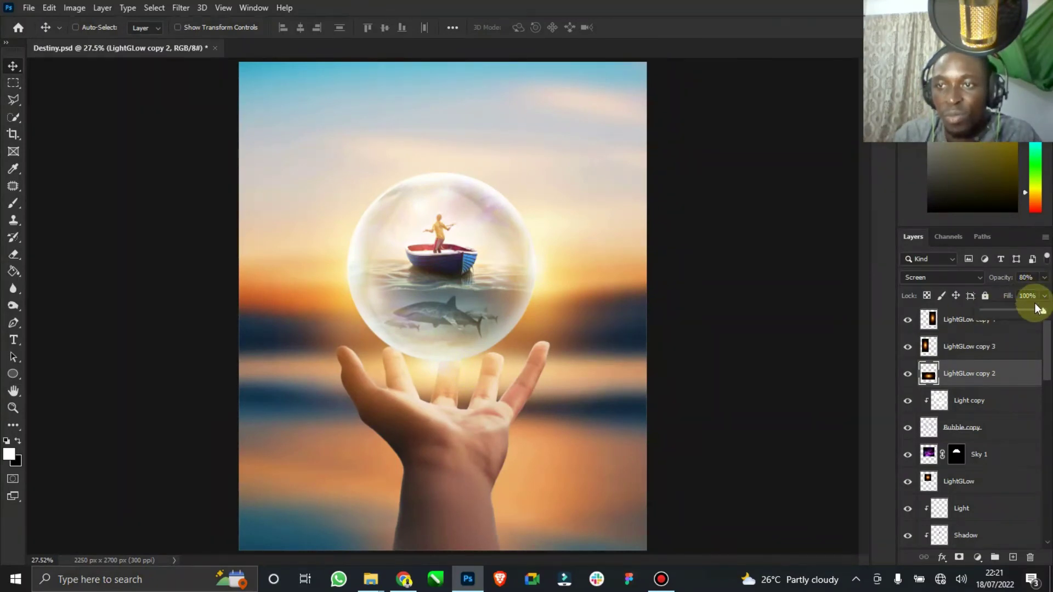
left_click_drag(1026, 311, 1029, 312)
left_click_drag(406, 325, 393, 358)
key("ctrl+s")
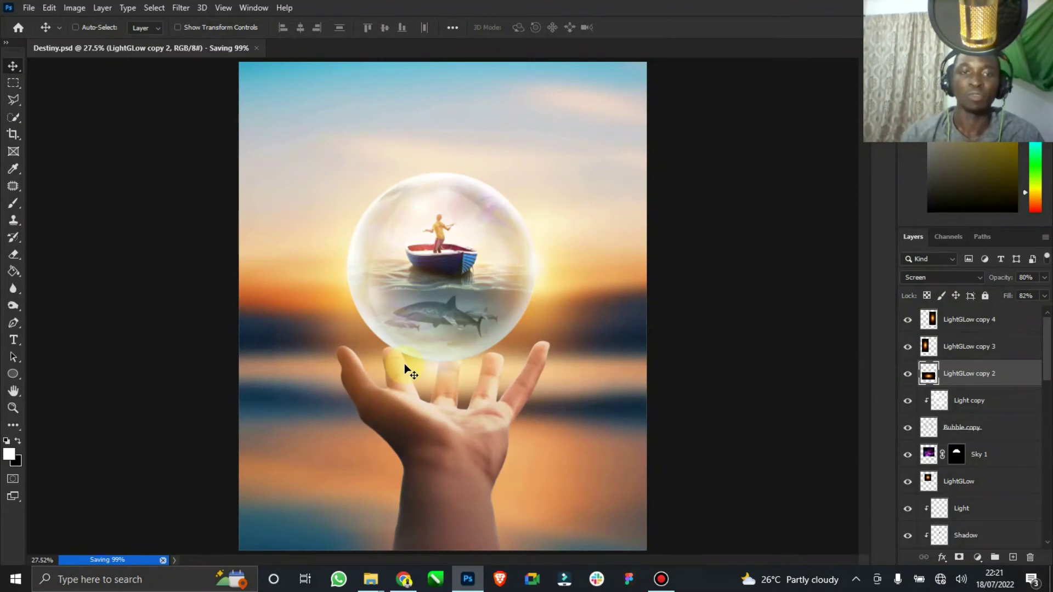
- Add a new layer named Shadow directly above the Hand layer and clip it to Hand
scroll(996, 501, "down", 5)
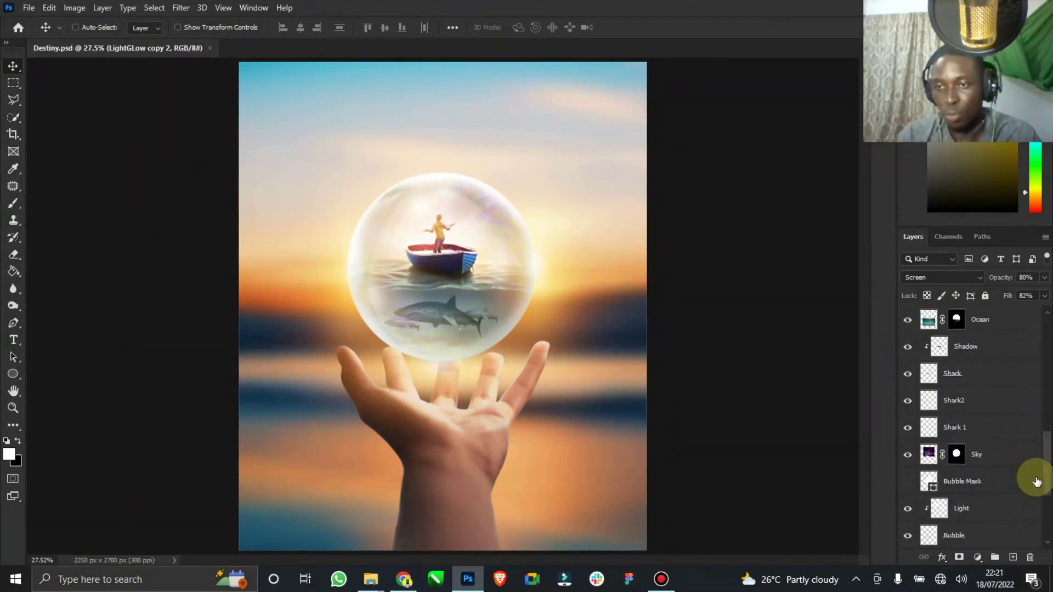
scroll(1020, 494, "down", 5)
left_click(973, 428)
left_click(1013, 557)
left_click(965, 438, "alt")
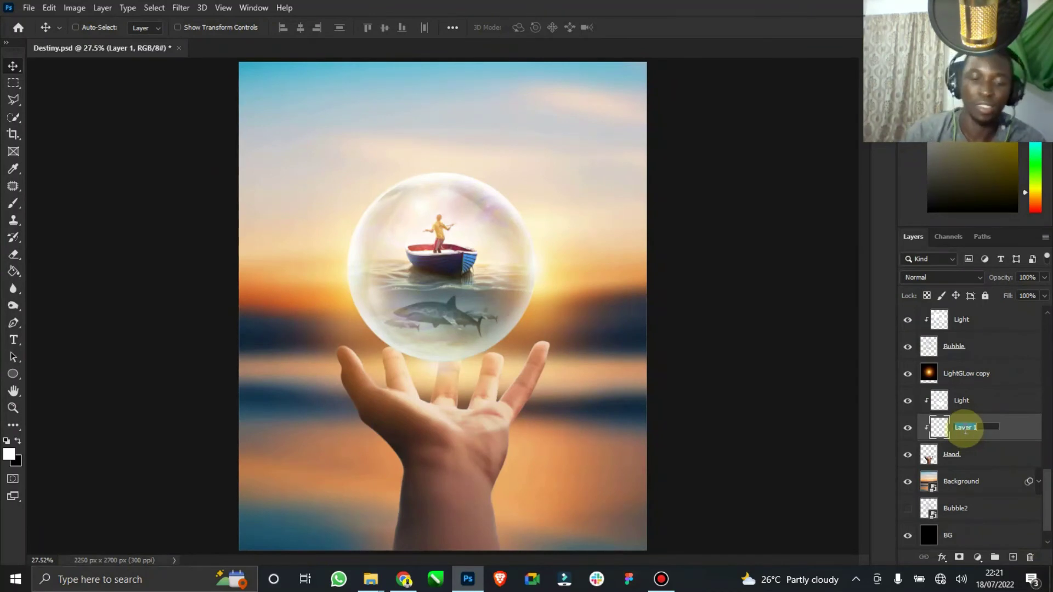
left_click(966, 428)
type("Shadow")
key("Return")
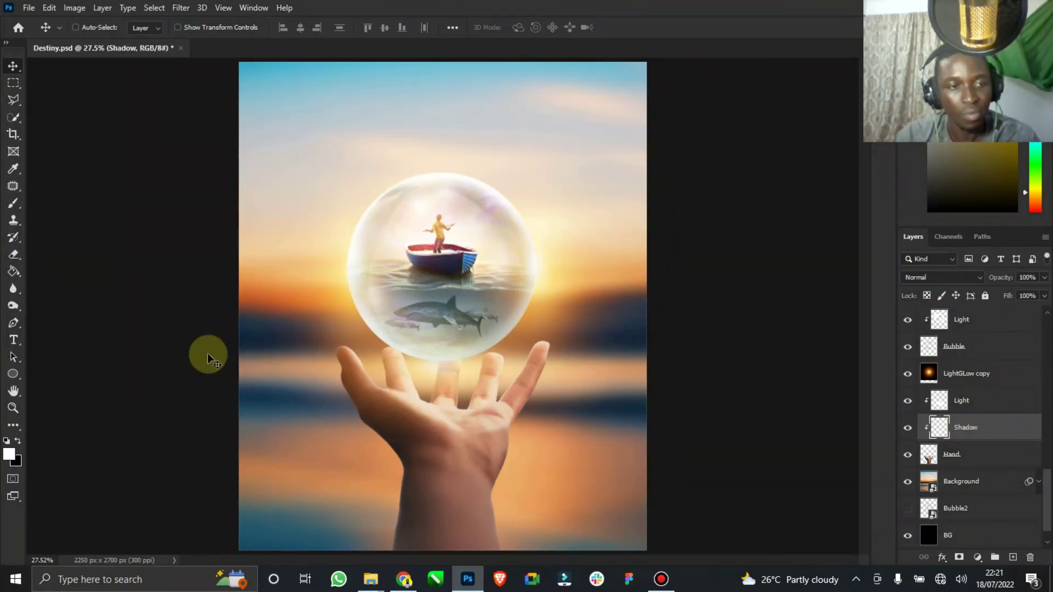
- Paint black over the forearm and the hand's lower edges on the Shadow layer with a brush of size 400
left_click(17, 441)
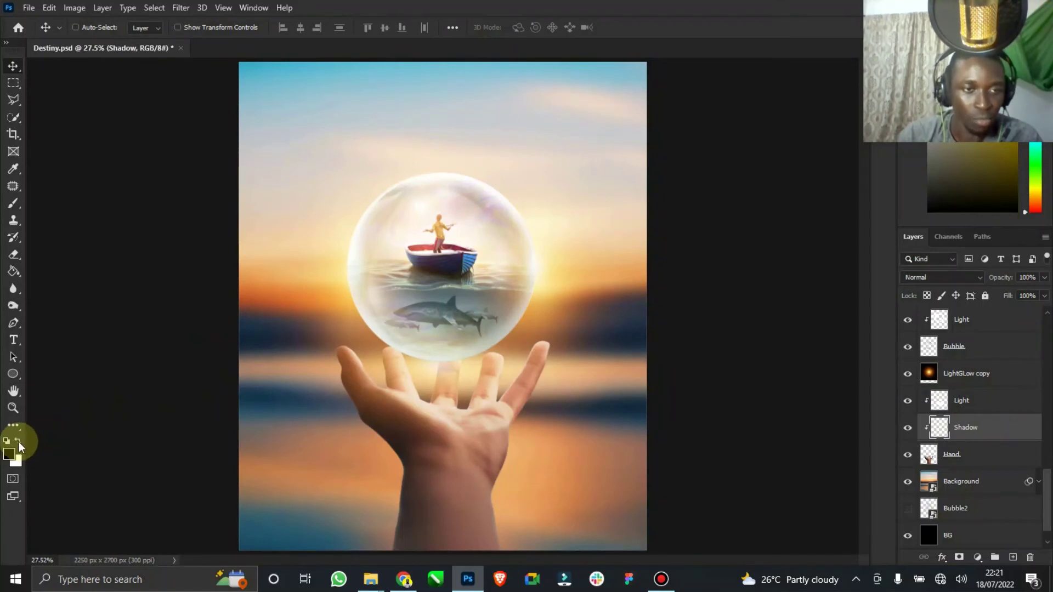
left_click(13, 203)
key("bracketright")
key("bracketright")
key("bracketright")
key("bracketright")
key("bracketright")
key("bracketright")
key("bracketright")
key("bracketright")
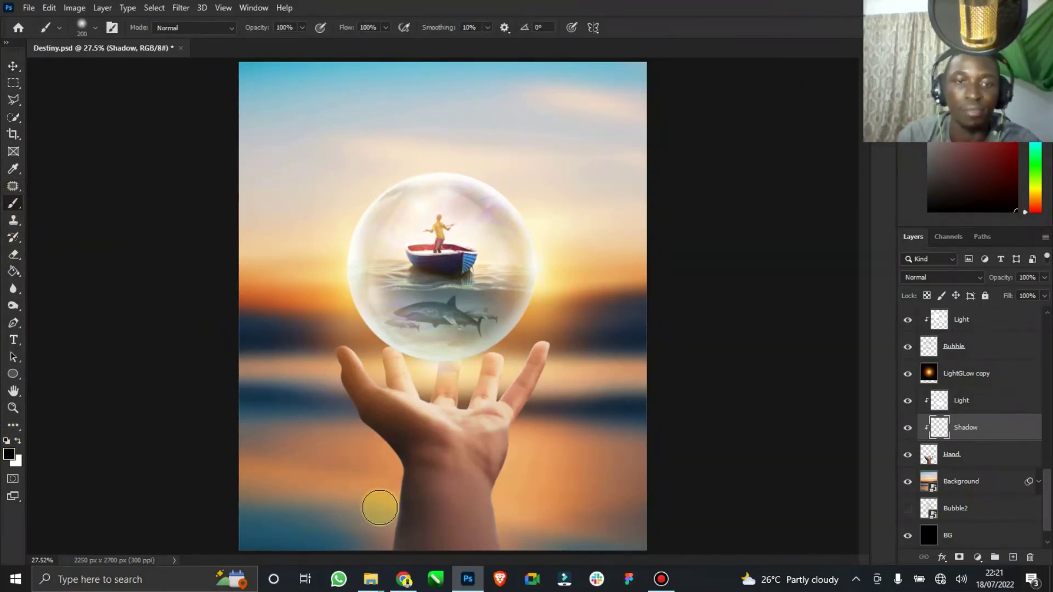
left_click_drag(407, 472, 404, 552)
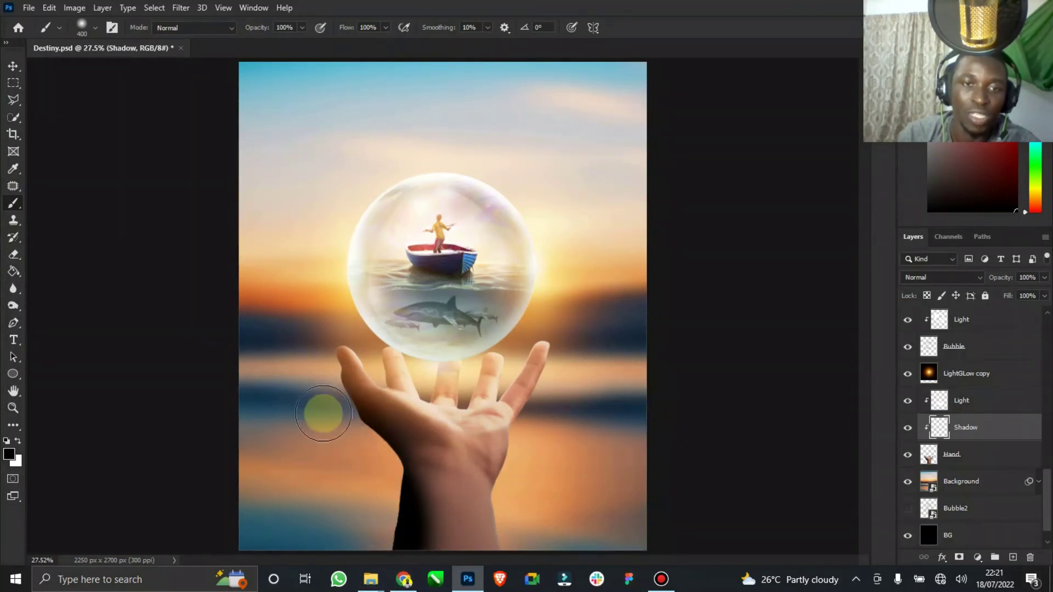
mouse_move(522, 529)
left_mouse_down()
mouse_move(515, 506)
mouse_move(523, 478)
mouse_move(545, 486)
left_mouse_up()
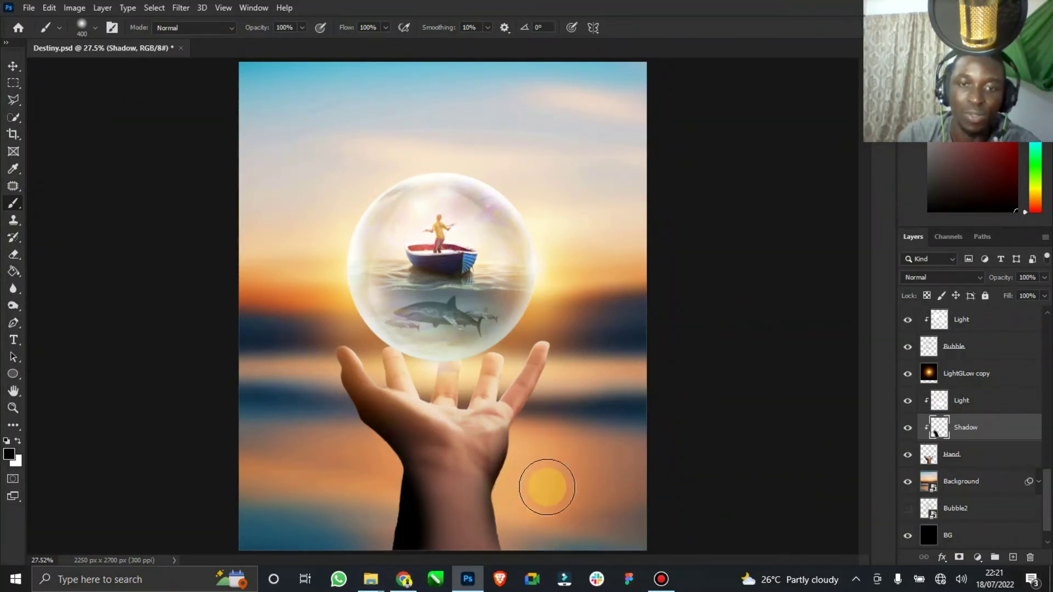
mouse_move(482, 536)
left_mouse_down()
mouse_move(367, 549)
mouse_move(467, 548)
mouse_move(474, 529)
left_mouse_up()
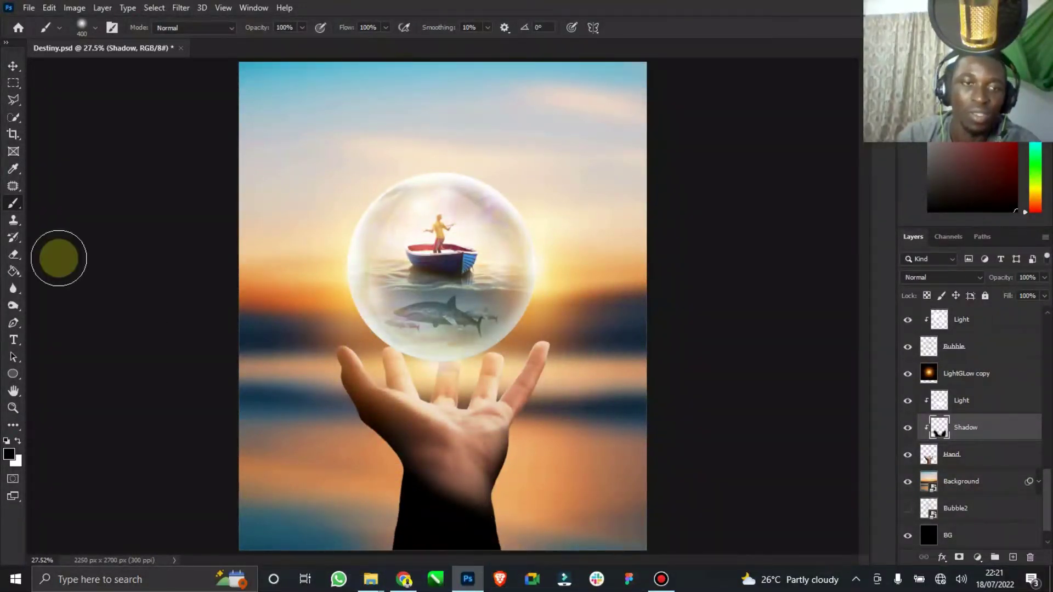
- Set the hand's Shadow layer to Soft Light with 49% opacity and 68% fill
left_click(16, 66)
left_click(972, 277)
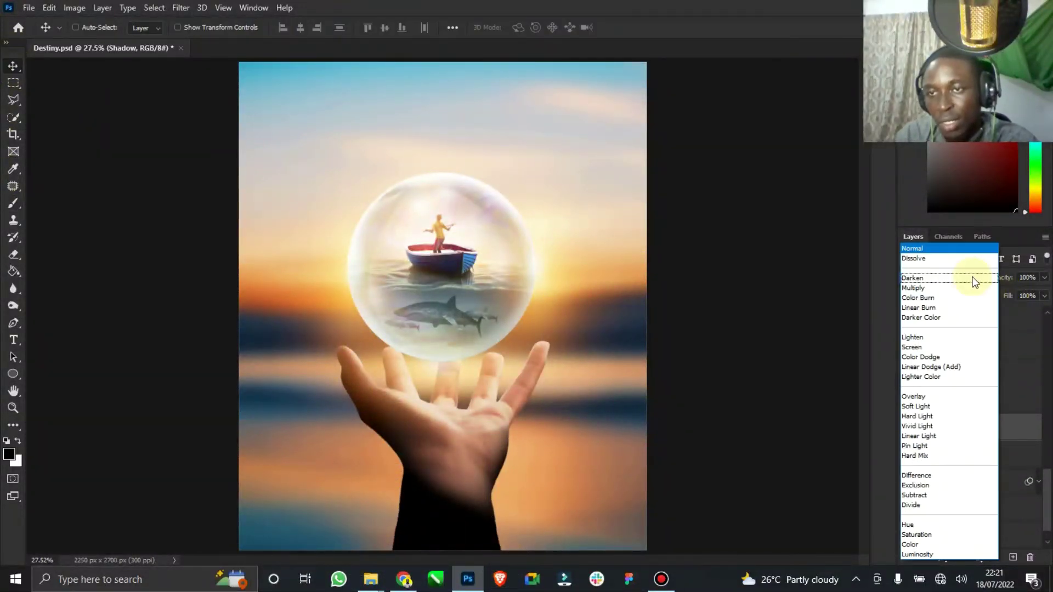
left_click(930, 407)
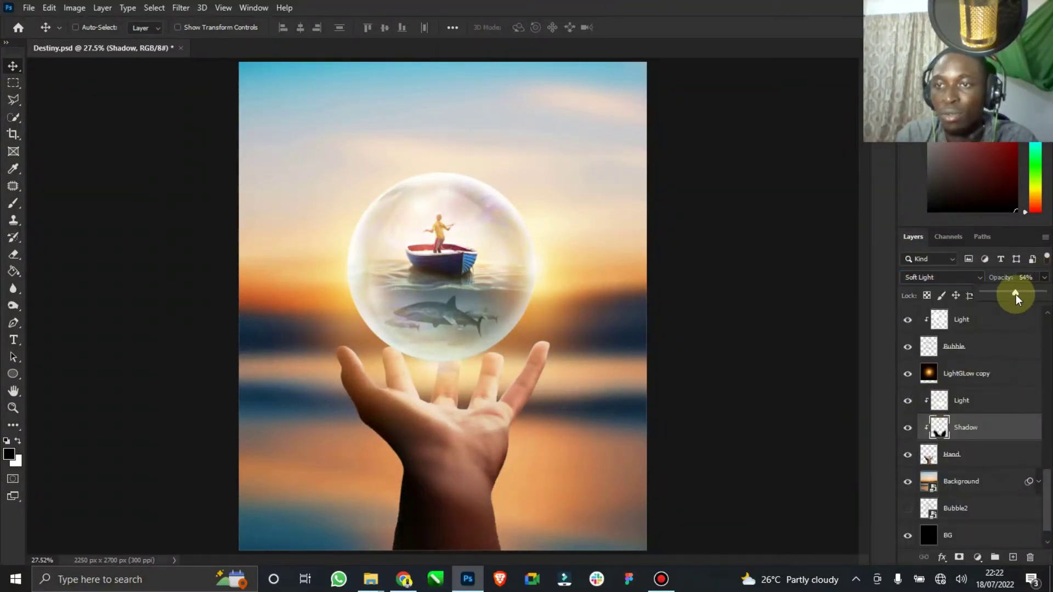
left_click_drag(999, 296, 1009, 296)
left_click(1004, 437)
left_click(1045, 296)
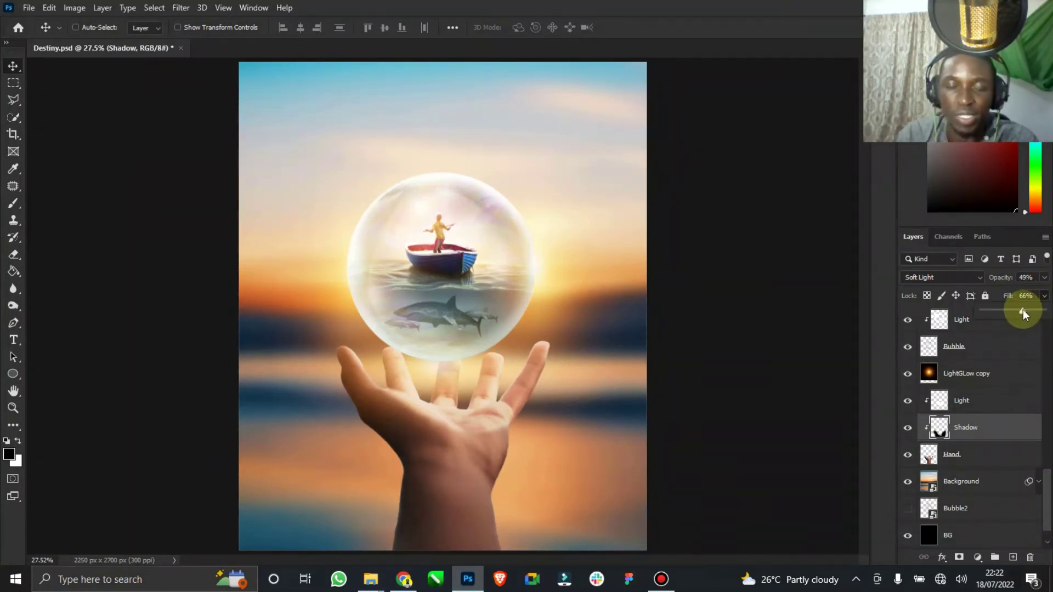
- Compare the hand with its Shadow layer hidden and shown, and save the document
left_click(909, 427)
left_click(908, 428)
left_click(7, 410)
left_click_drag(439, 242, 364, 218)
left_click(10, 65)
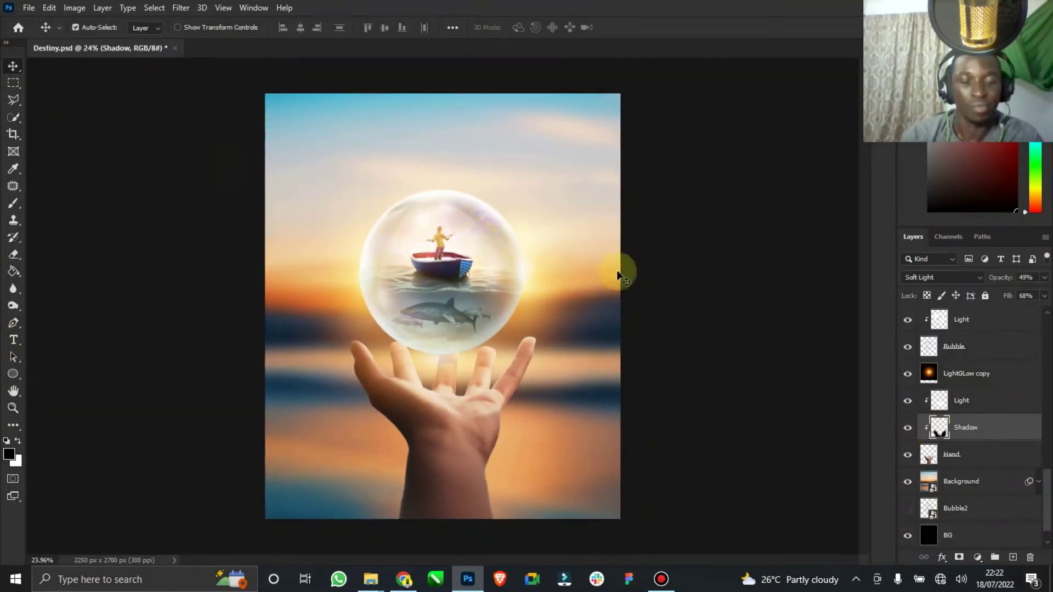
key("ctrl+s")
- Move the NGD sketch layer to the top of the layer stack and toggle its visibility to compare the concept with the artwork
scroll(976, 512, "down", 1)
left_click_drag(980, 531, 977, 318)
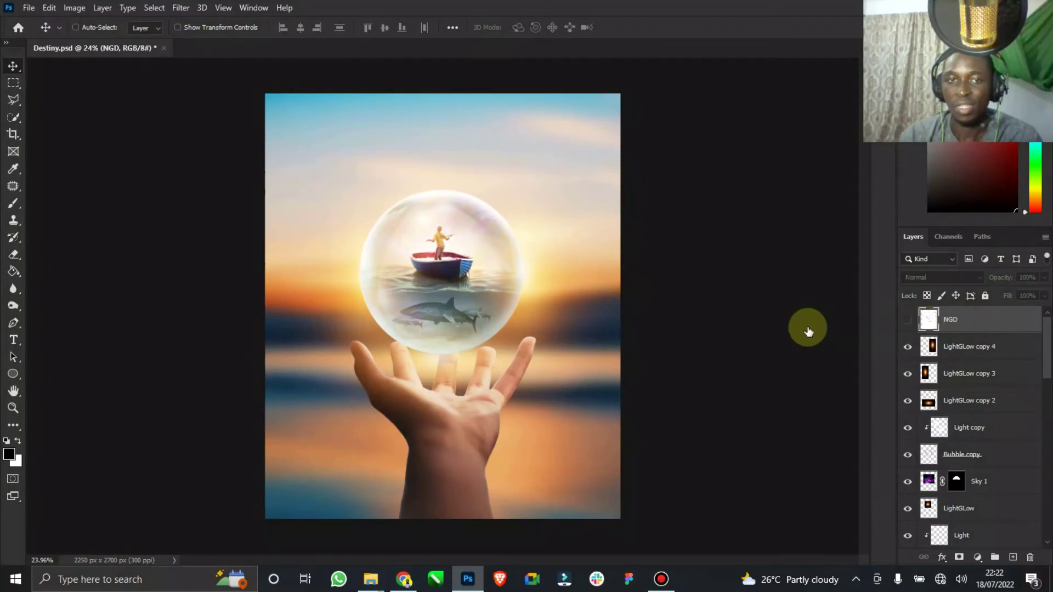
left_click(911, 319)
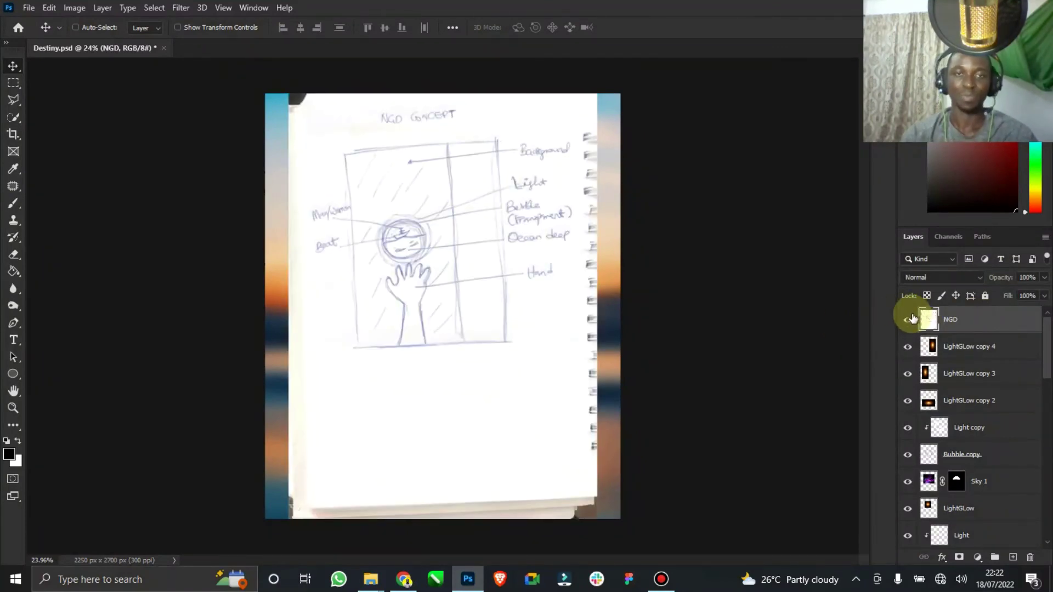
left_click(911, 318)
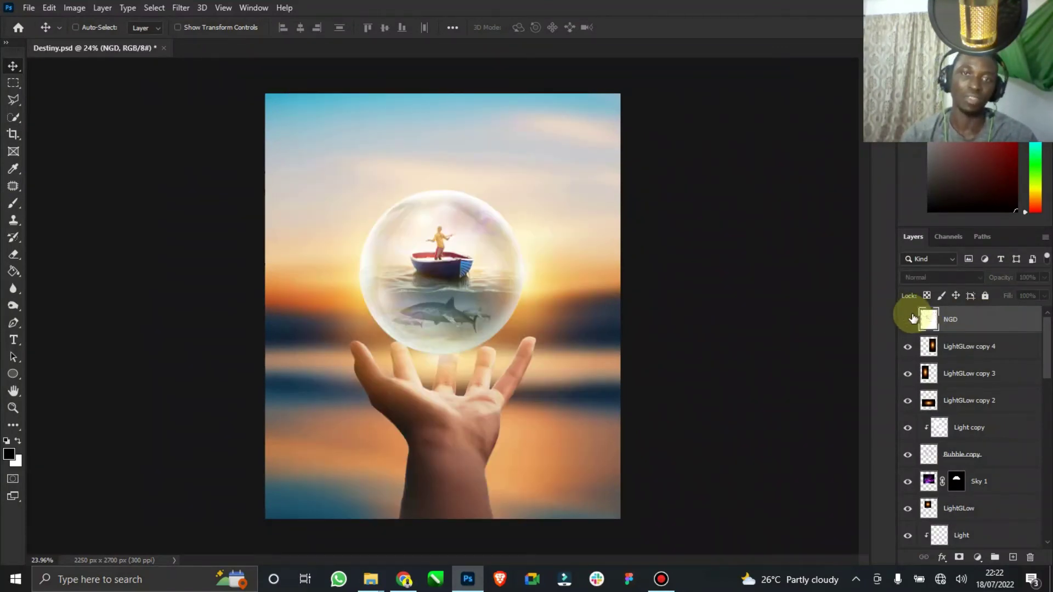
left_click(910, 318)
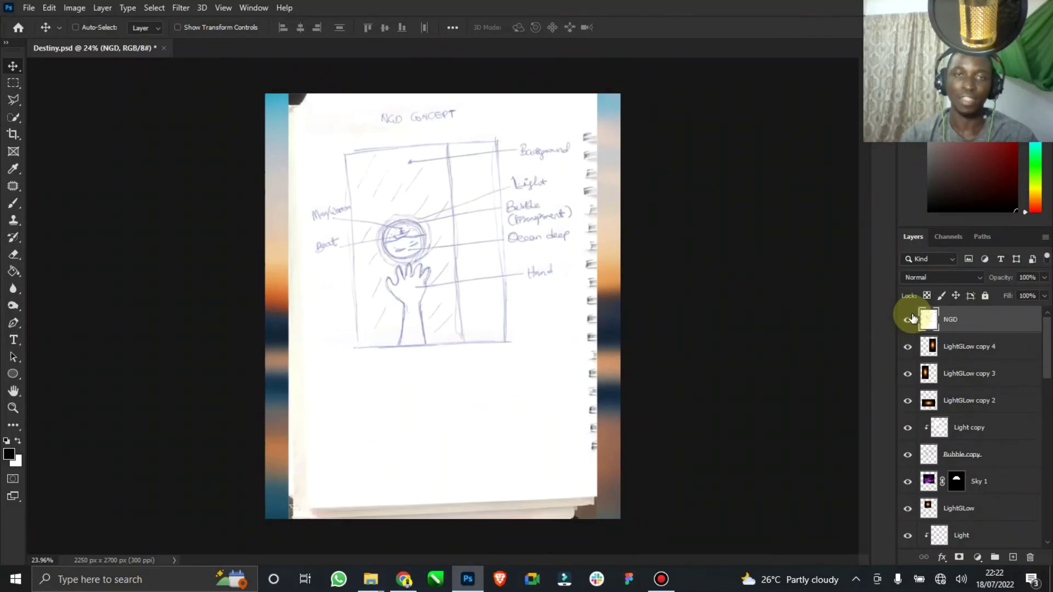
left_click(911, 318)
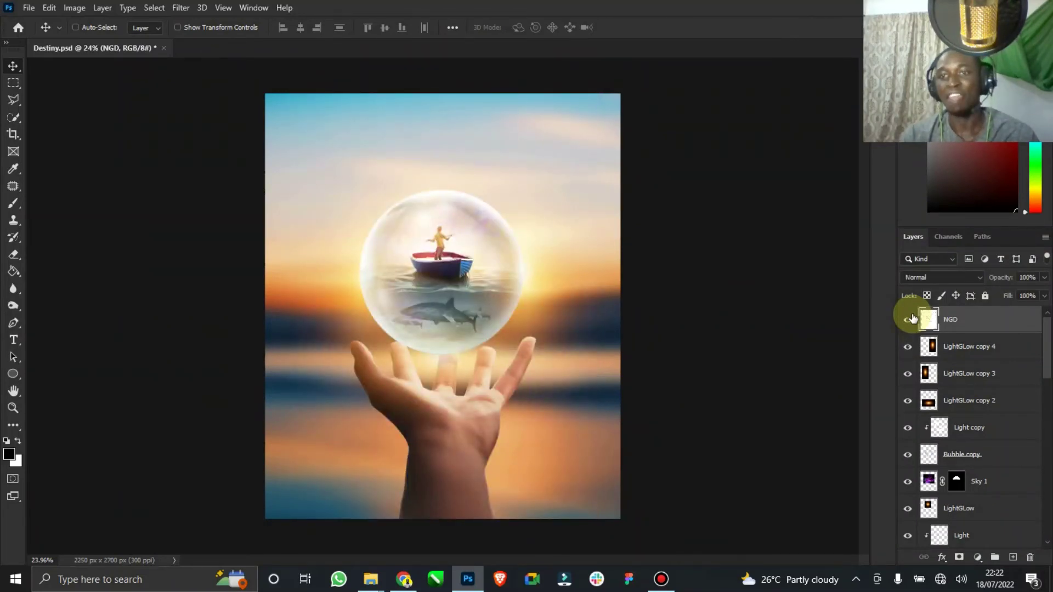
- Compare the artwork with the NGD concept sketch, leave the sketch hidden, and save the document
left_click(911, 318)
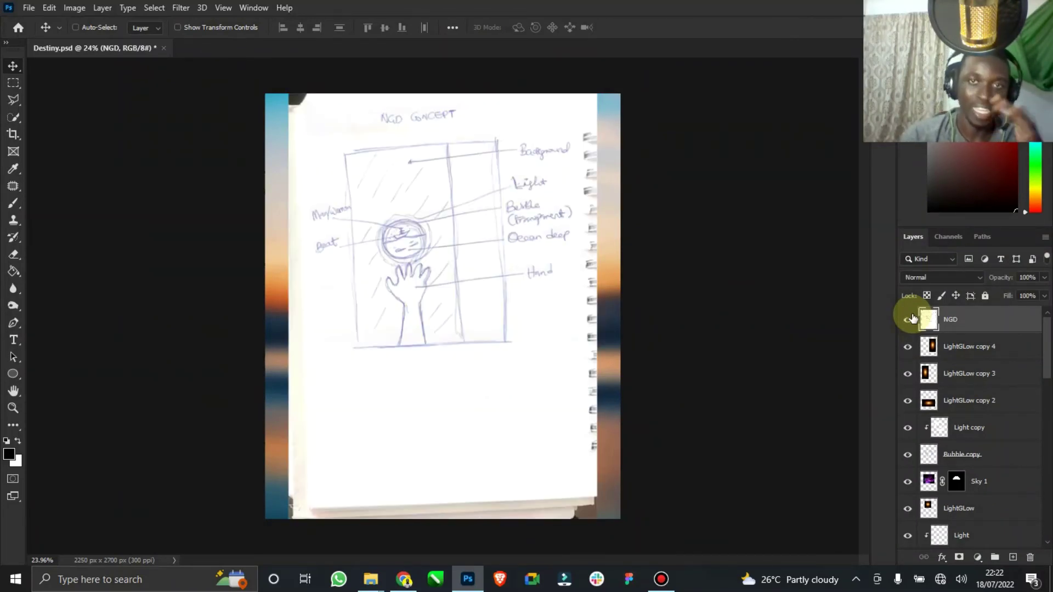
left_click(911, 318)
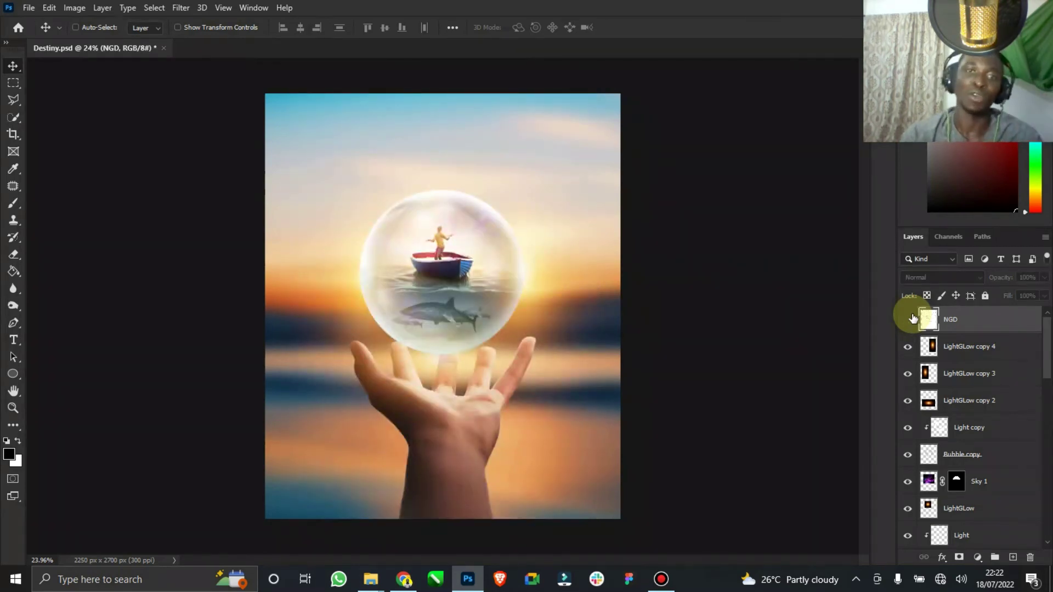
key("ctrl+s")
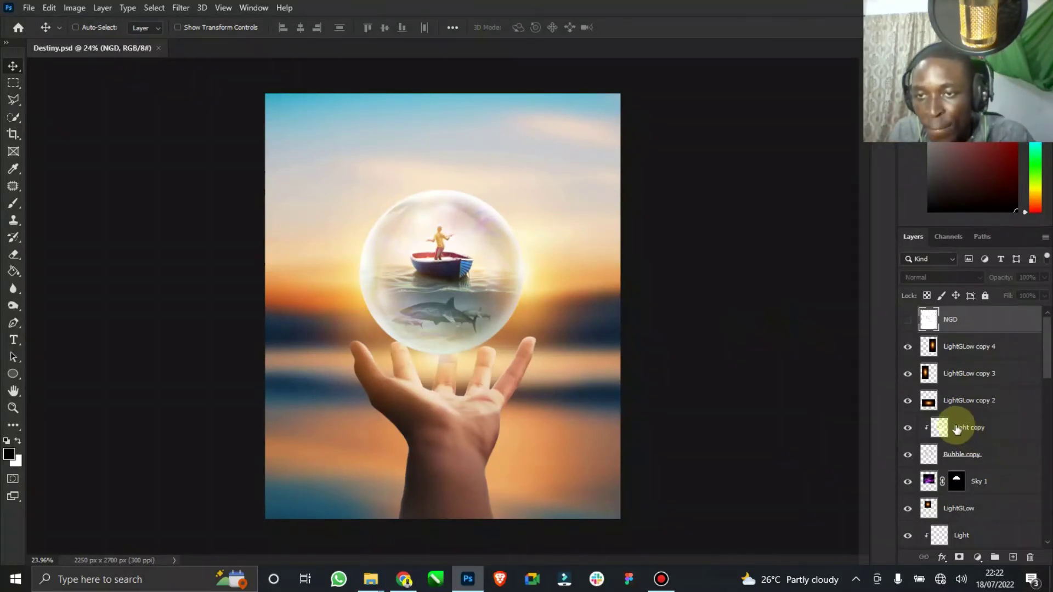
- Group all the bubble layers from Light copy down to the Bubble layer
scroll(961, 404, "down", 1)
scroll(967, 343, "up", 1)
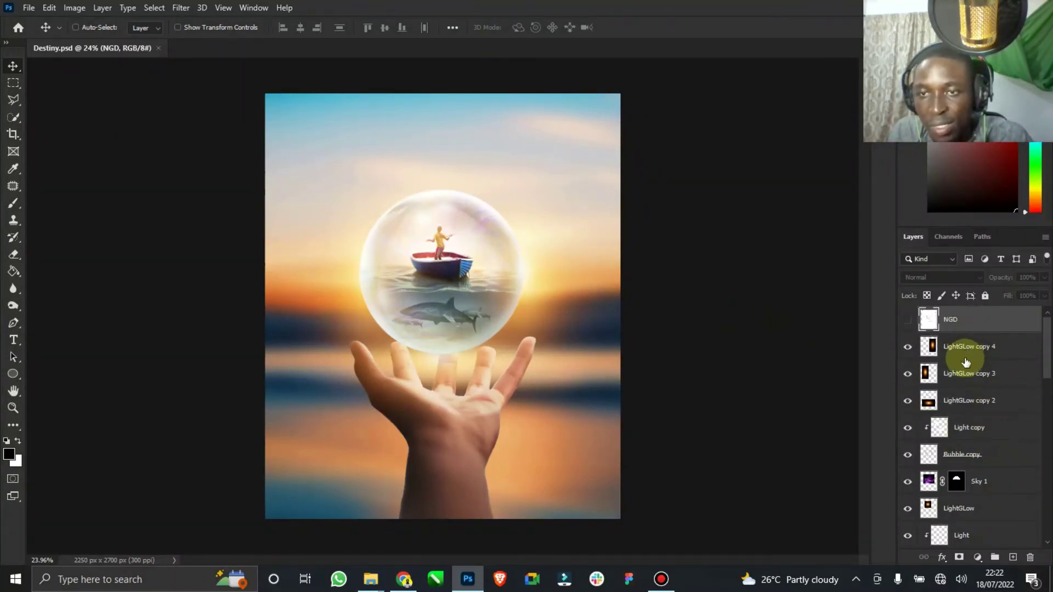
scroll(975, 413, "down", 1)
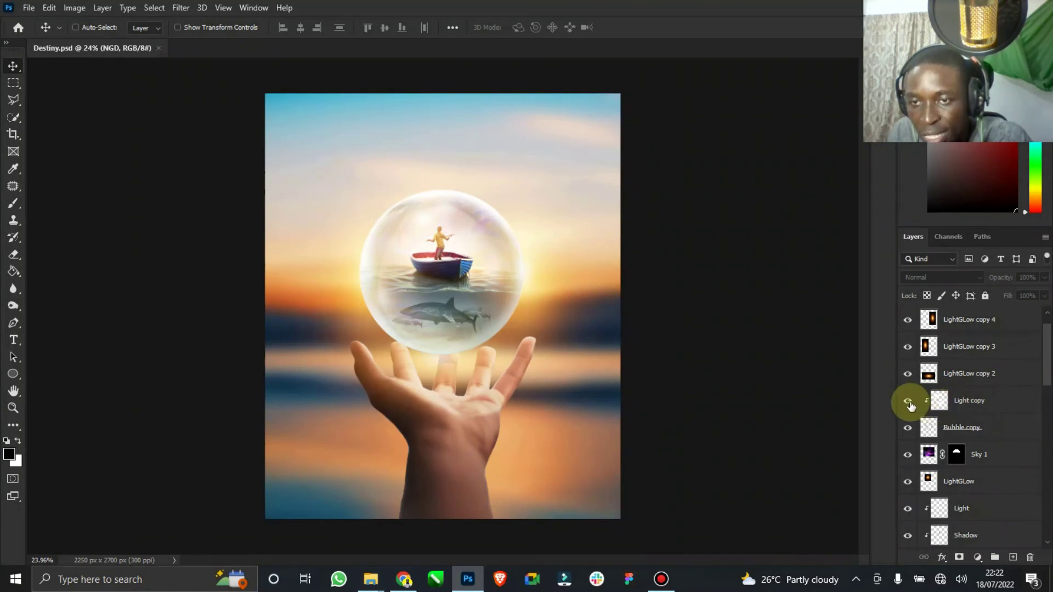
left_click(908, 404)
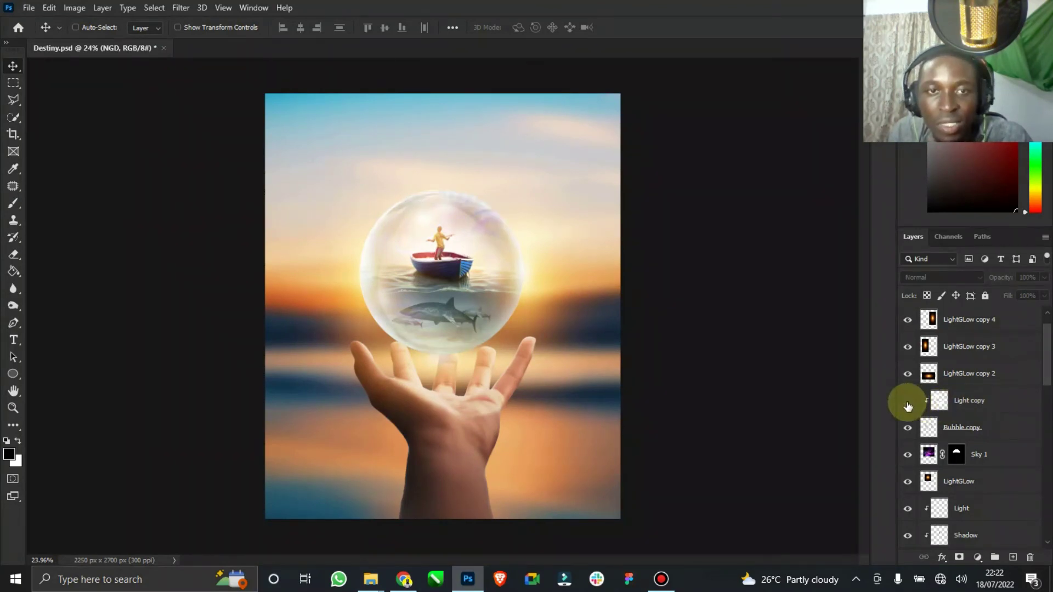
left_click(985, 401)
scroll(985, 402, "down", 8)
scroll(986, 401, "down", 6)
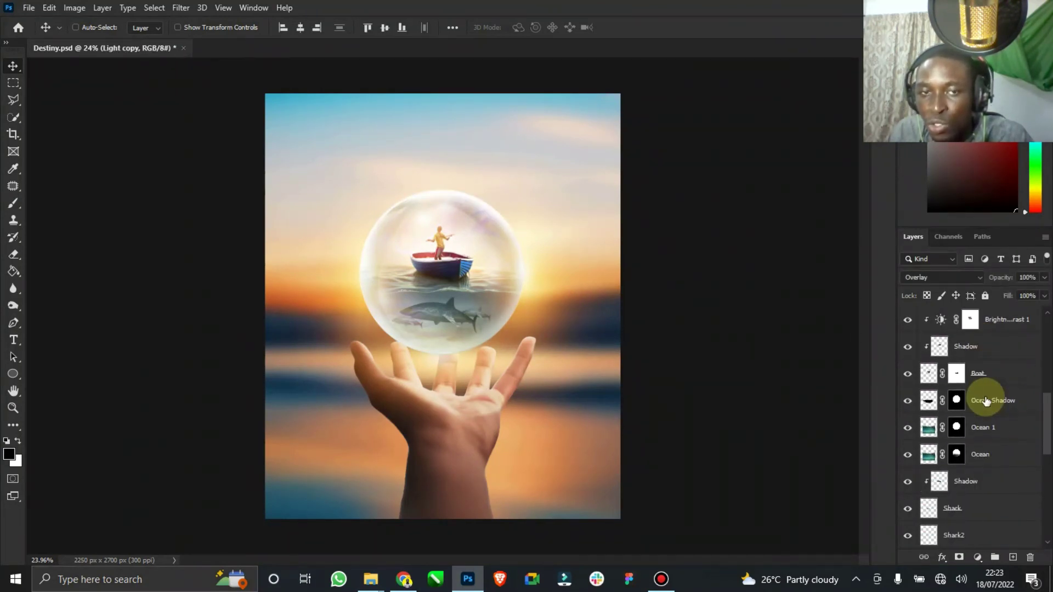
scroll(964, 471, "down", 2)
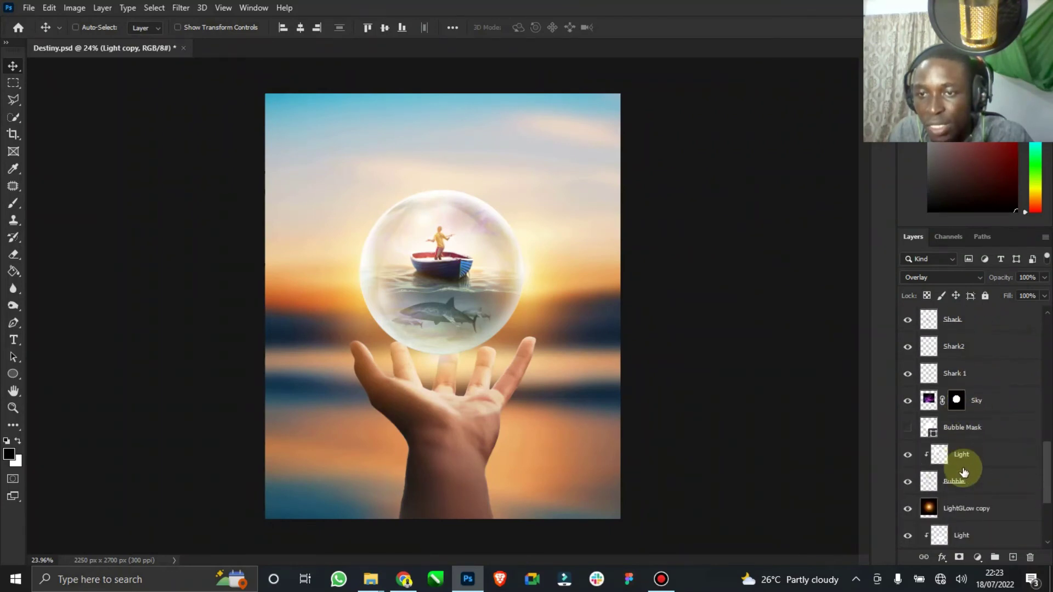
left_click(955, 481, "shift")
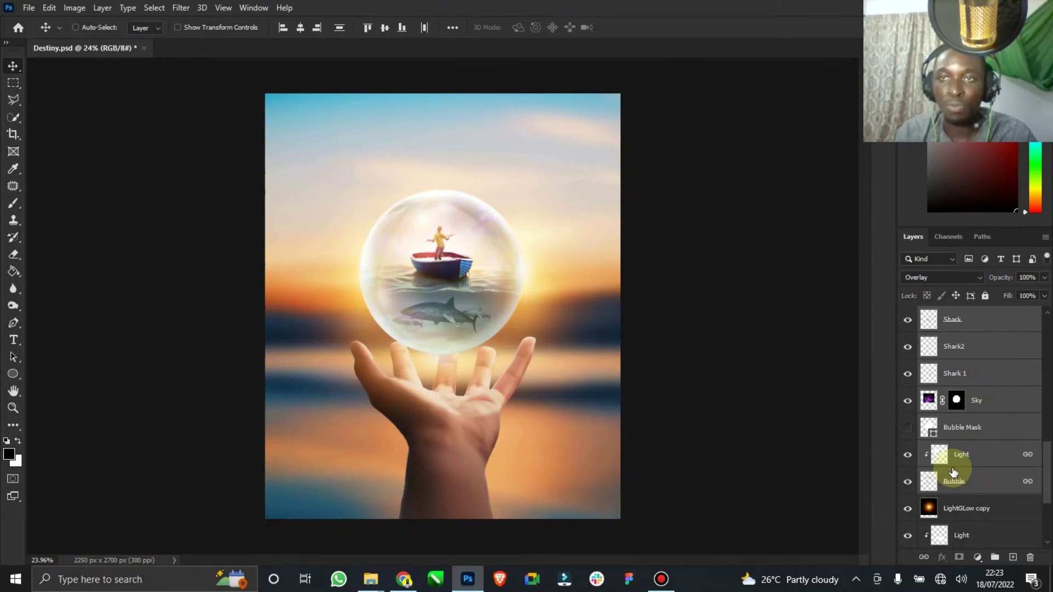
key("ctrl+g")
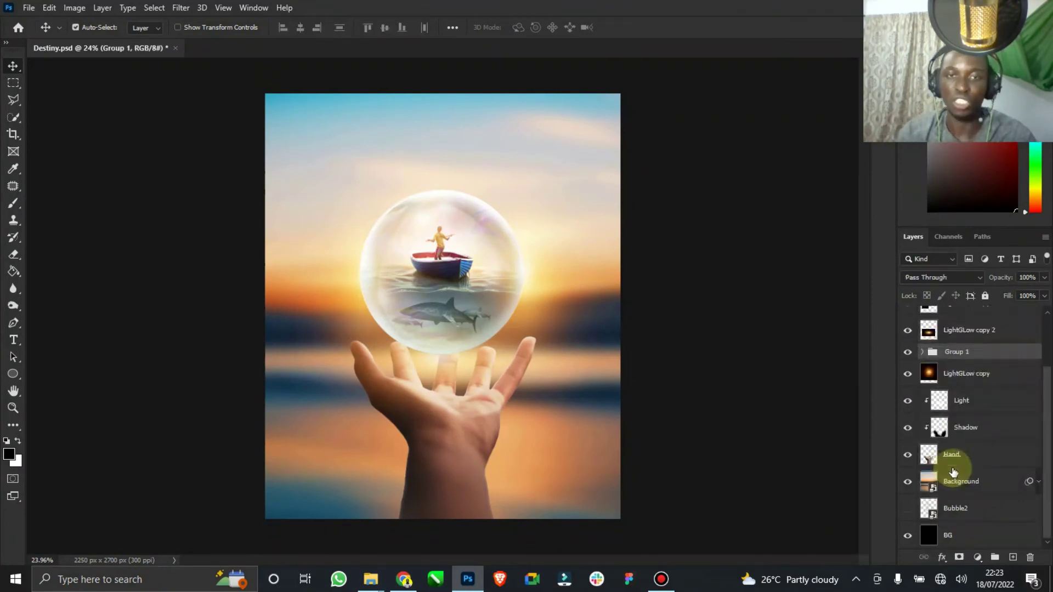
- Check the new group's contents by toggling its visibility, and rename it Bubble Effect
left_click(906, 353)
left_click(906, 352)
left_click(906, 352)
left_click(906, 352)
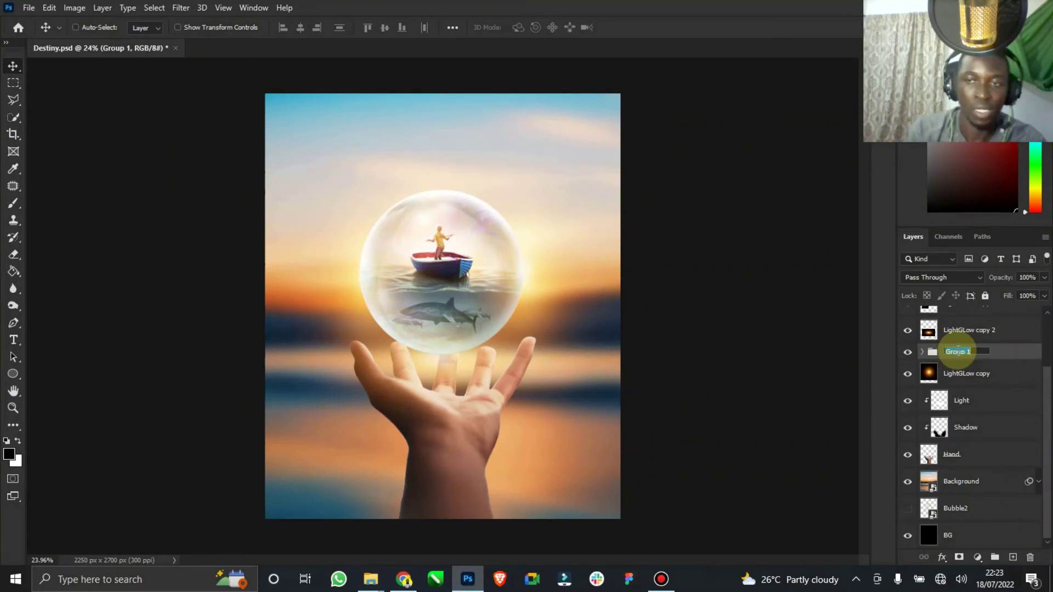
left_click(958, 352)
type("Bubble Effect")
key("Return")
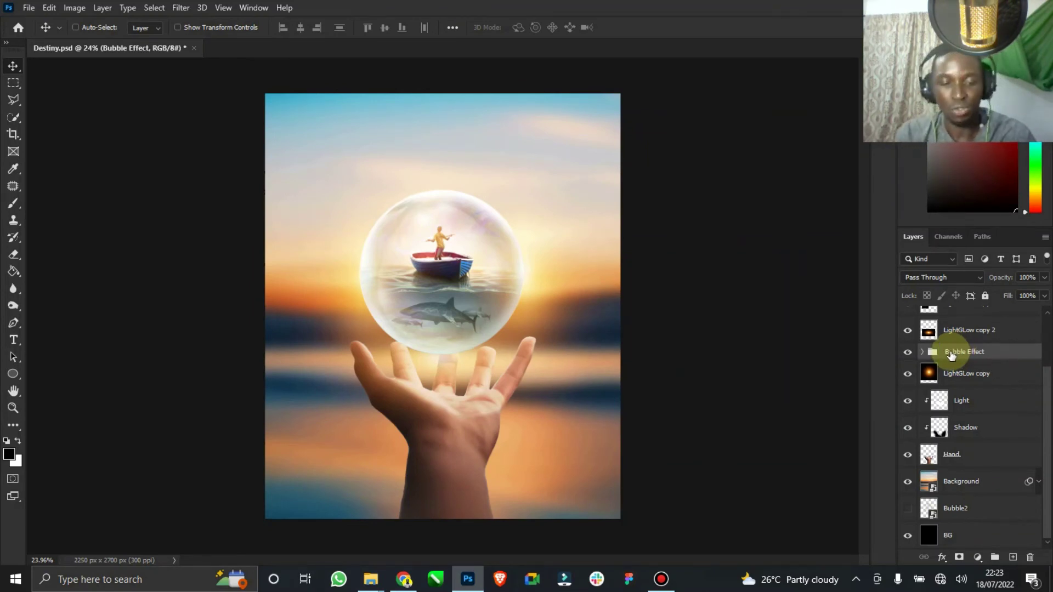
- Duplicate the Bubble Effect group and hide the original
key("ctrl+j")
left_click(908, 368)
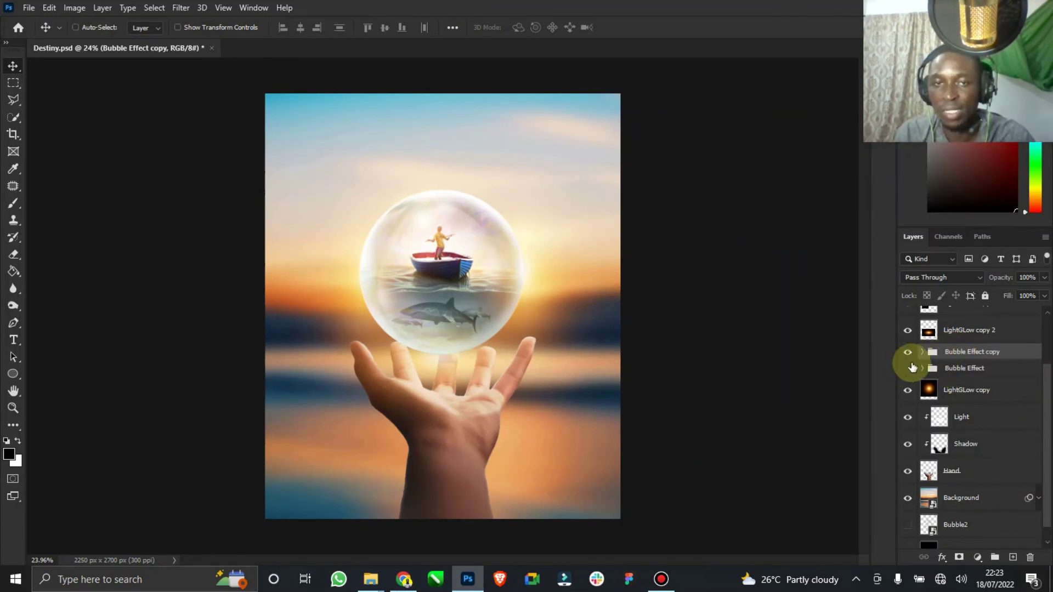
- Try to merge the Bubble Effect copy group into a single layer, and undo the merge
right_click(973, 355)
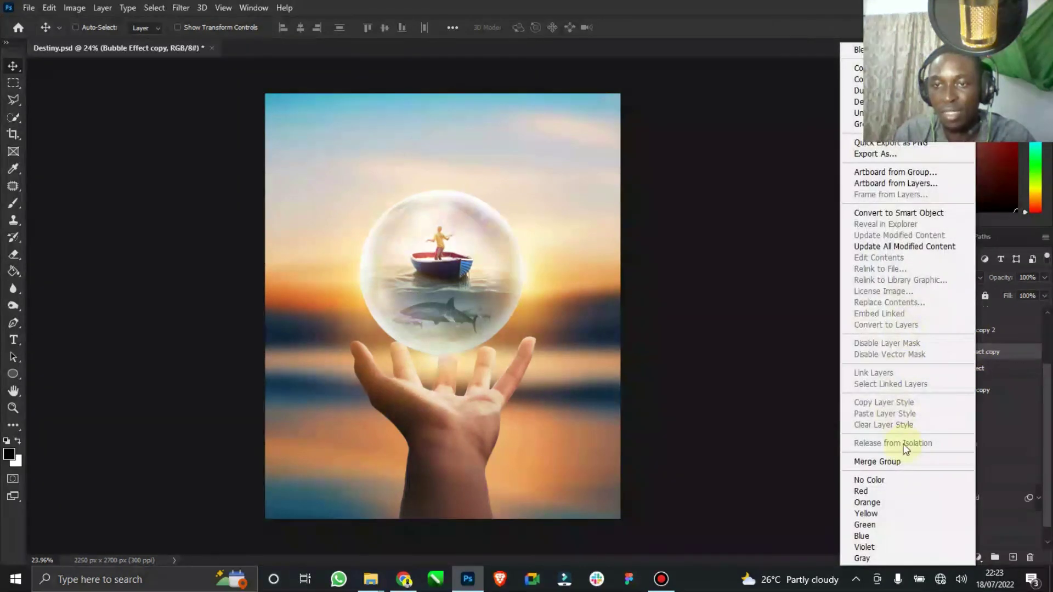
left_click(892, 462)
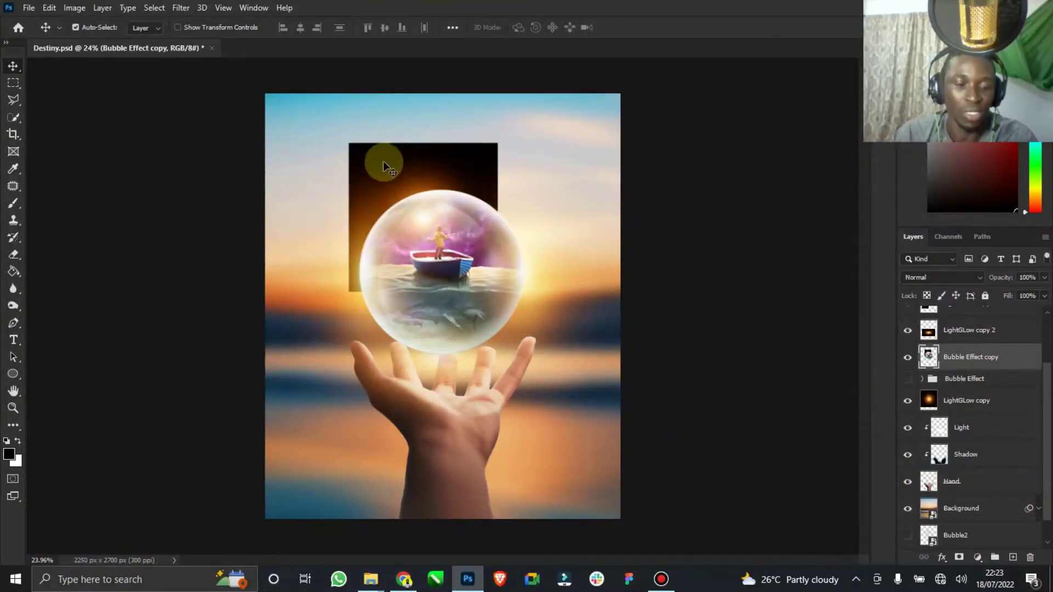
key("z")
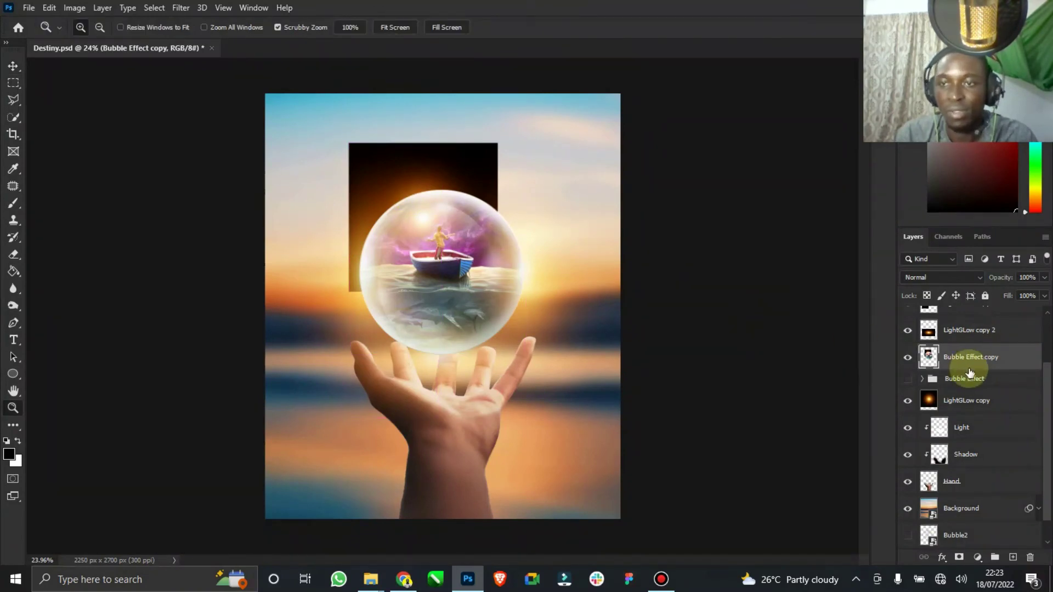
key("ctrl+z")
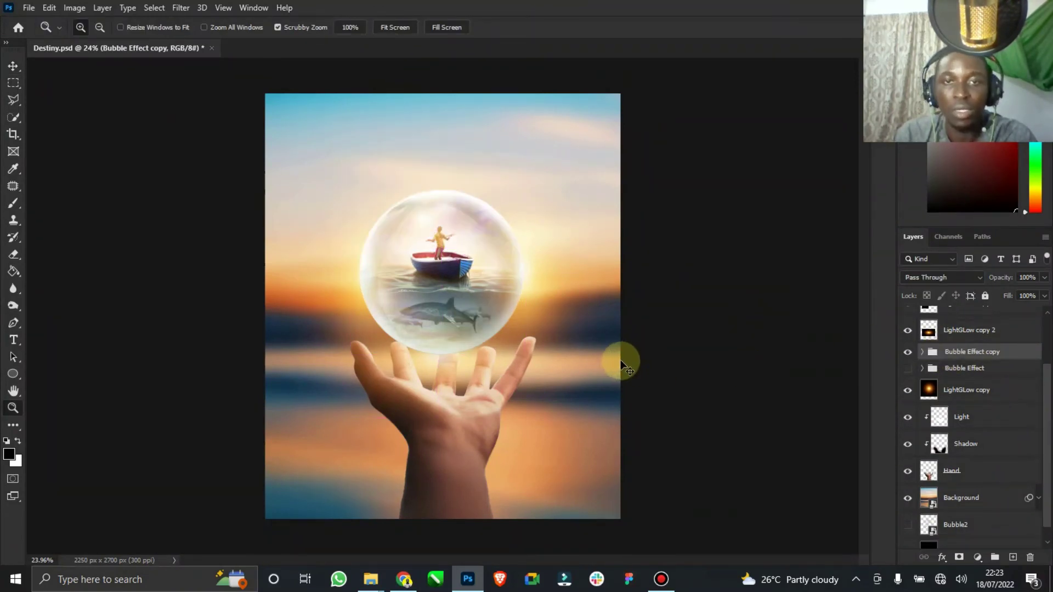
right_click(950, 351)
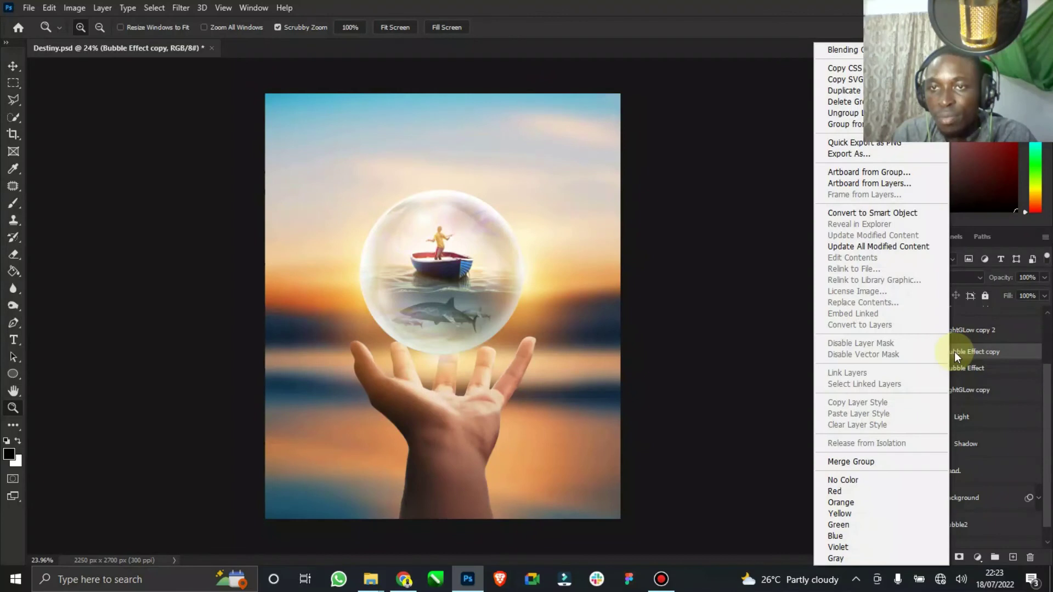
left_click(954, 351)
- Compare the bubble with the LightGLow layer in the Bubble Effect copy group hidden and shown
left_click(923, 351)
scroll(979, 440, "down", 2)
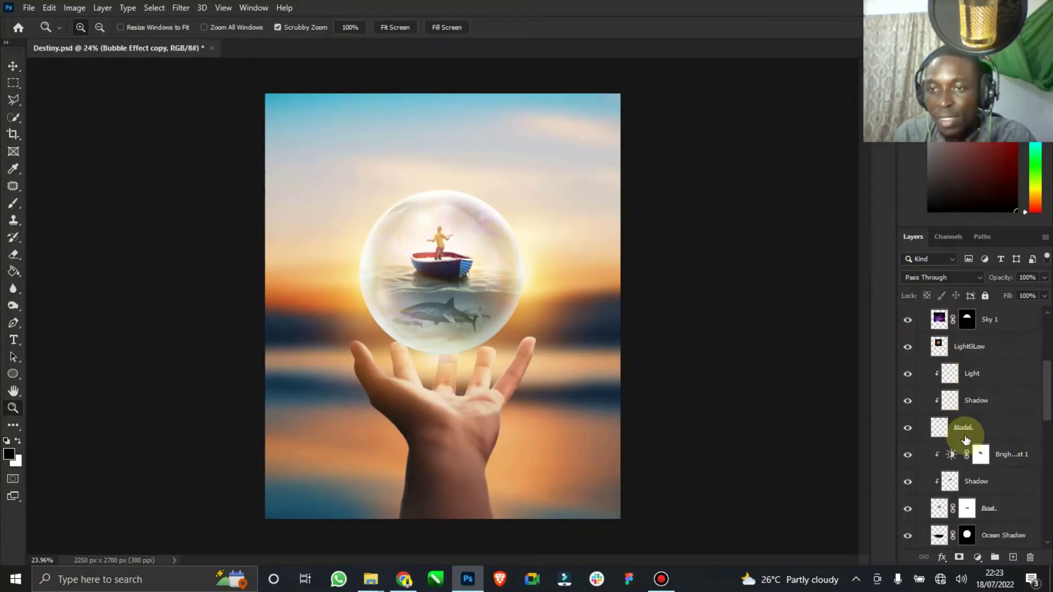
left_click(939, 401)
left_click(900, 404)
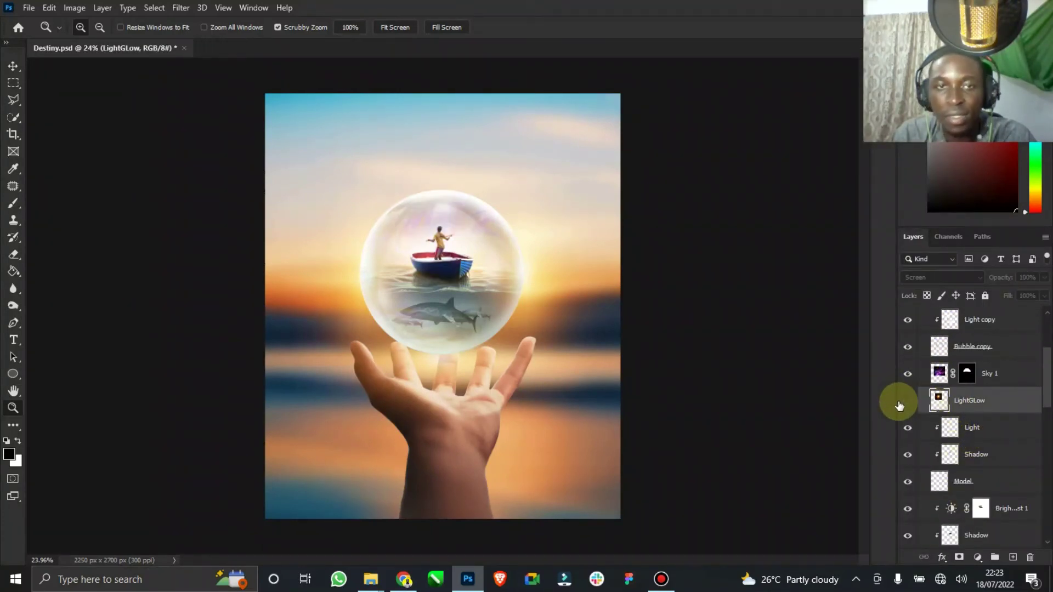
left_click(900, 404)
scroll(921, 367, "up", 3)
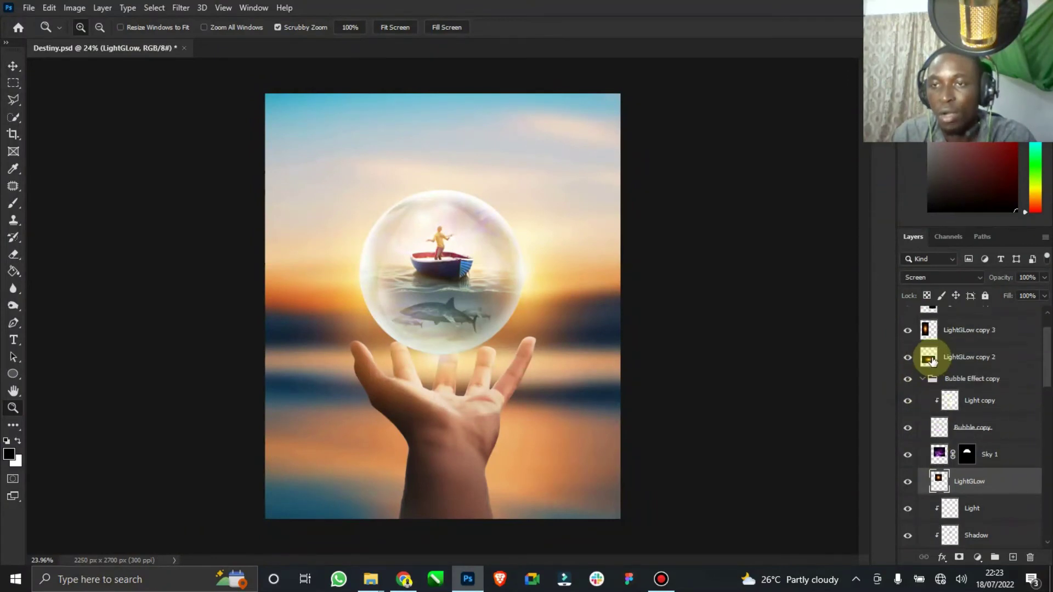
left_click(920, 380)
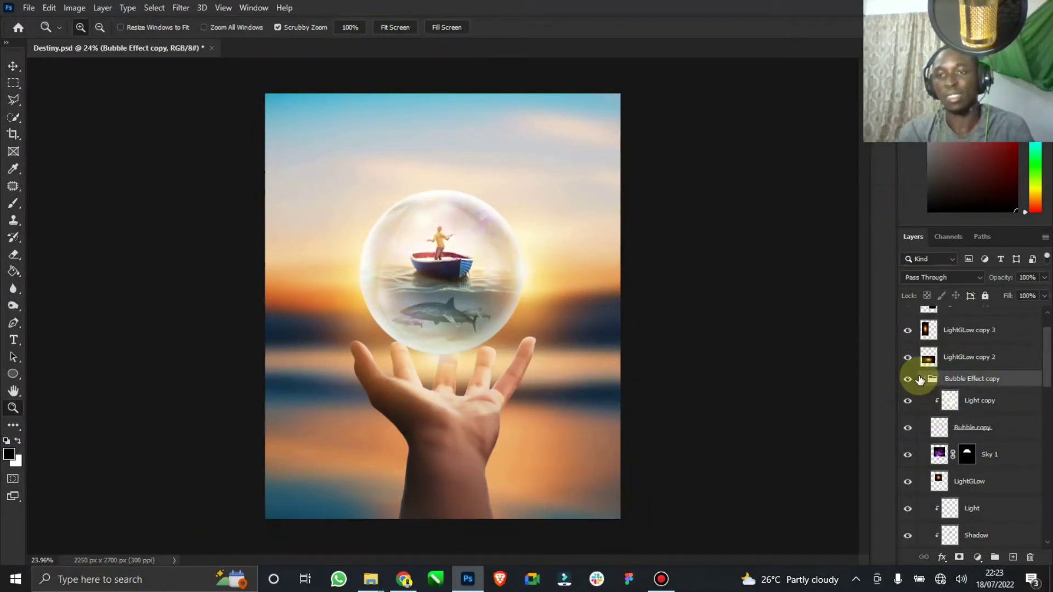
left_click(923, 380)
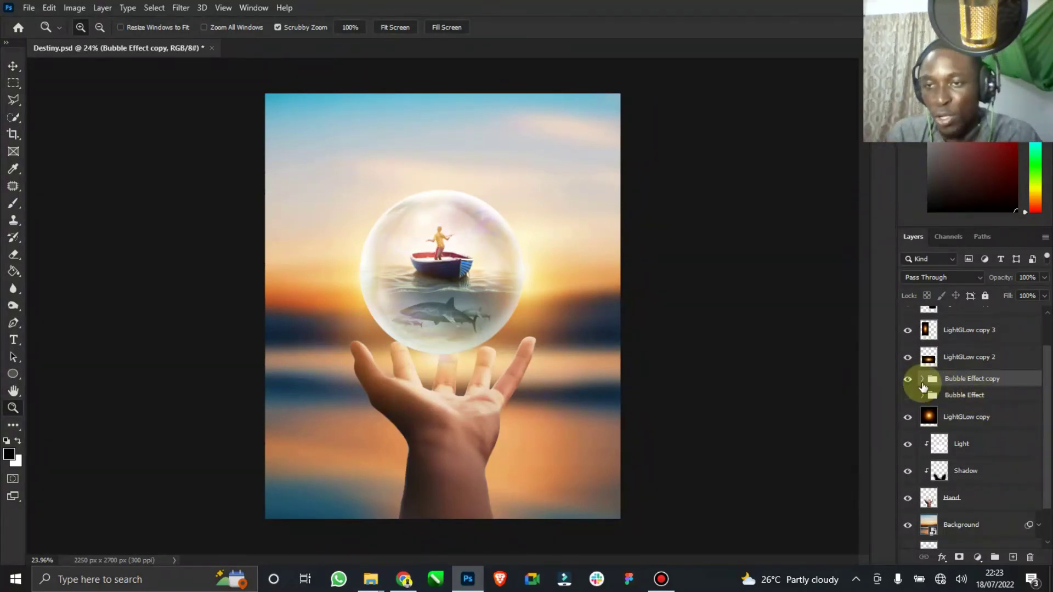
- Move the LightGLow layer out of the Bubble Effect copy group to directly above it
left_click(923, 379)
scroll(958, 443, "down", 1)
left_click(970, 455)
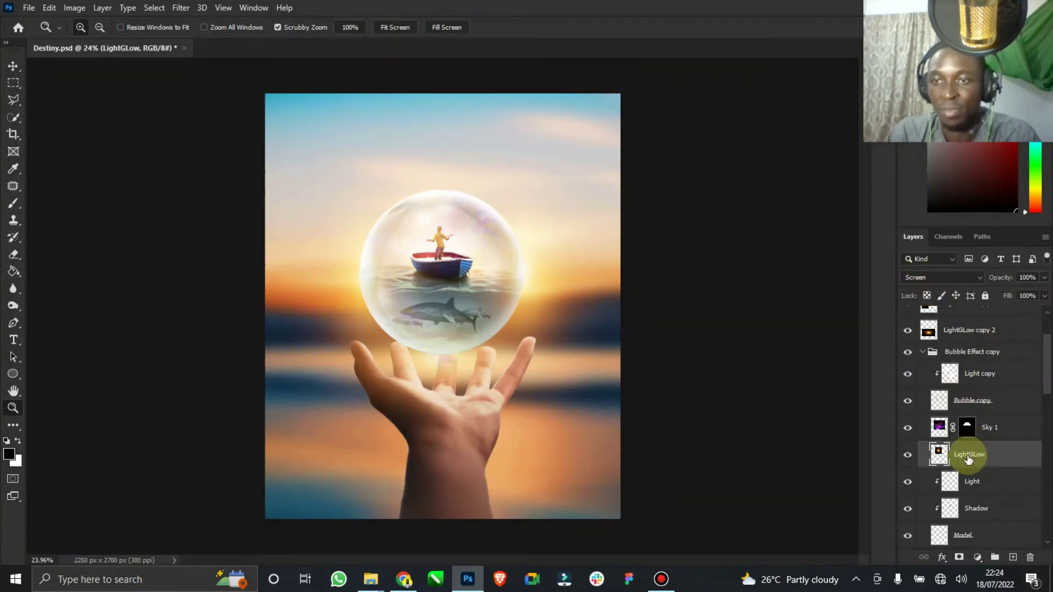
left_click_drag(964, 452, 950, 351)
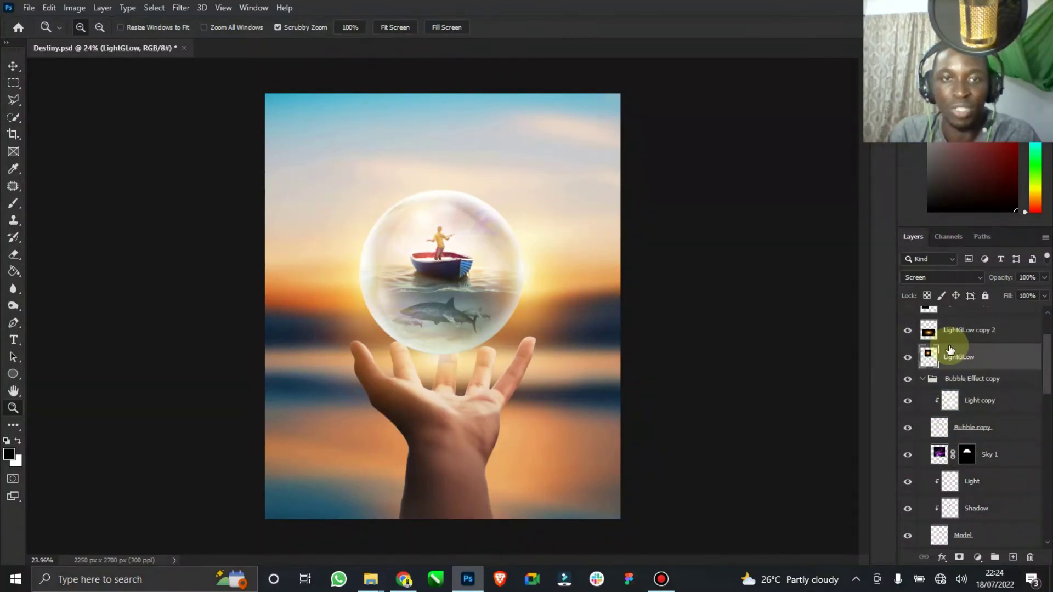
- Merge the Bubble Effect copy group into a single layer and inspect the boat and bubble up close
scroll(949, 368, "down", 10)
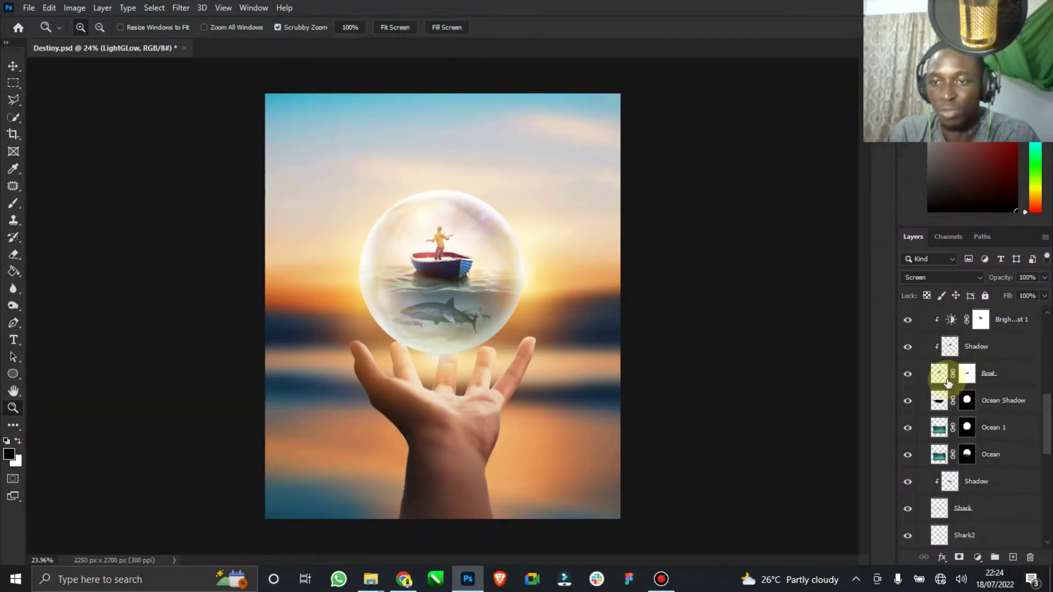
scroll(947, 382, "down", 3)
scroll(938, 357, "up", 8)
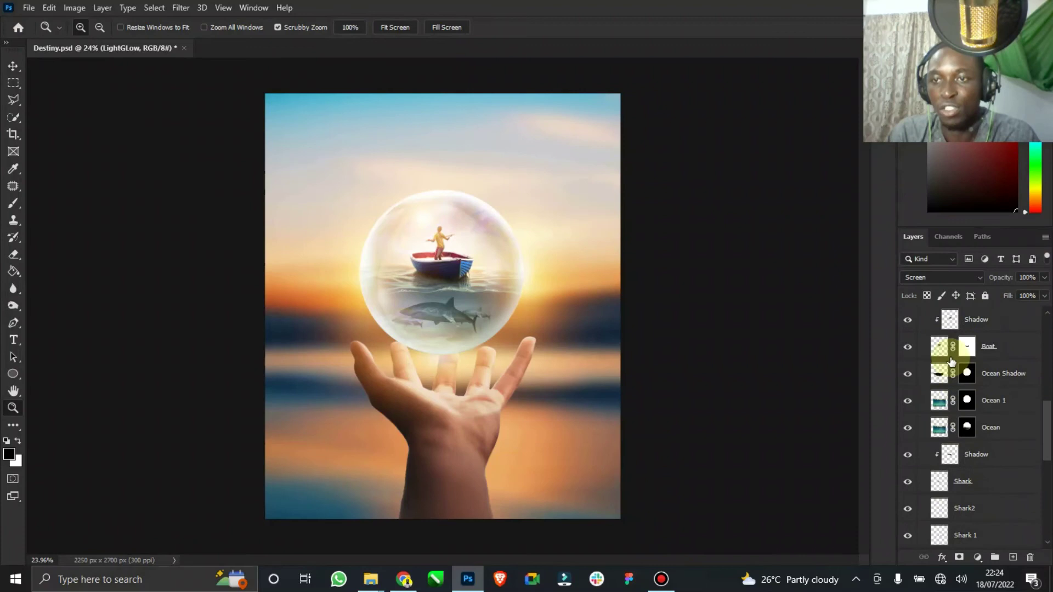
scroll(934, 340, "up", 5)
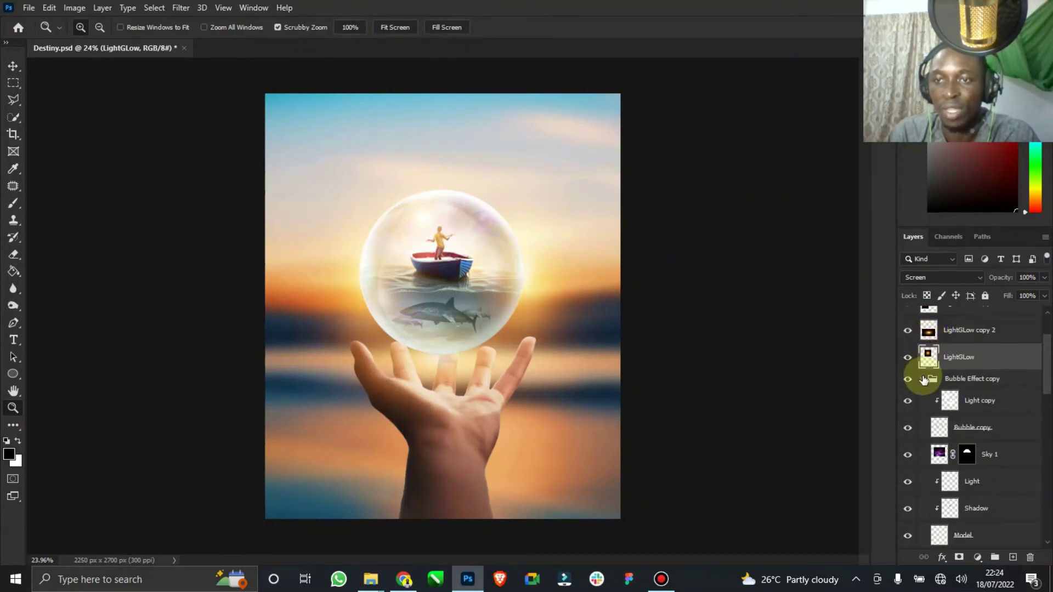
left_click(922, 379)
left_click(952, 381)
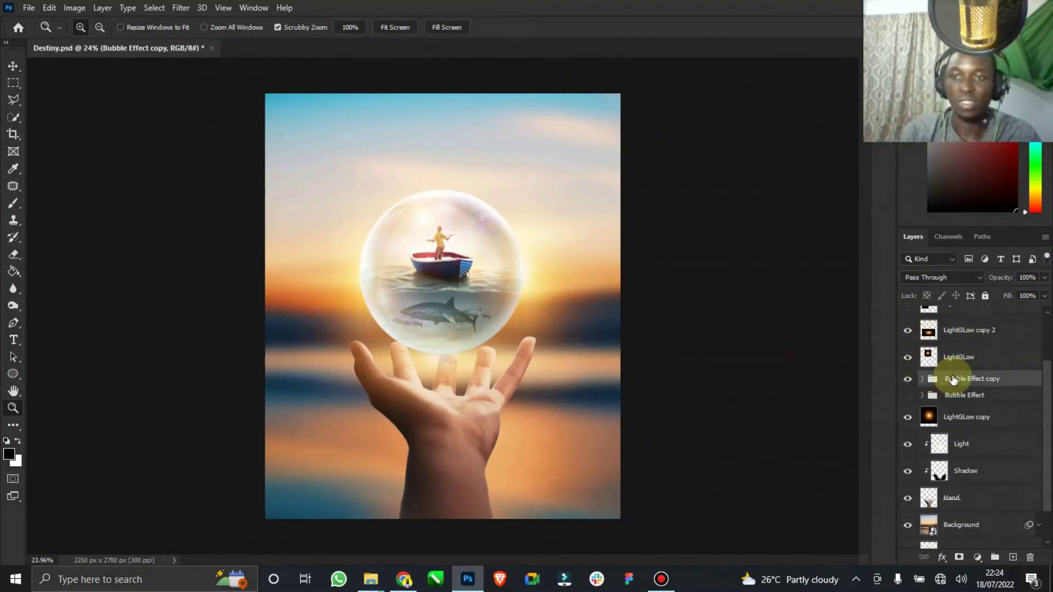
right_click(953, 380)
left_click(841, 462)
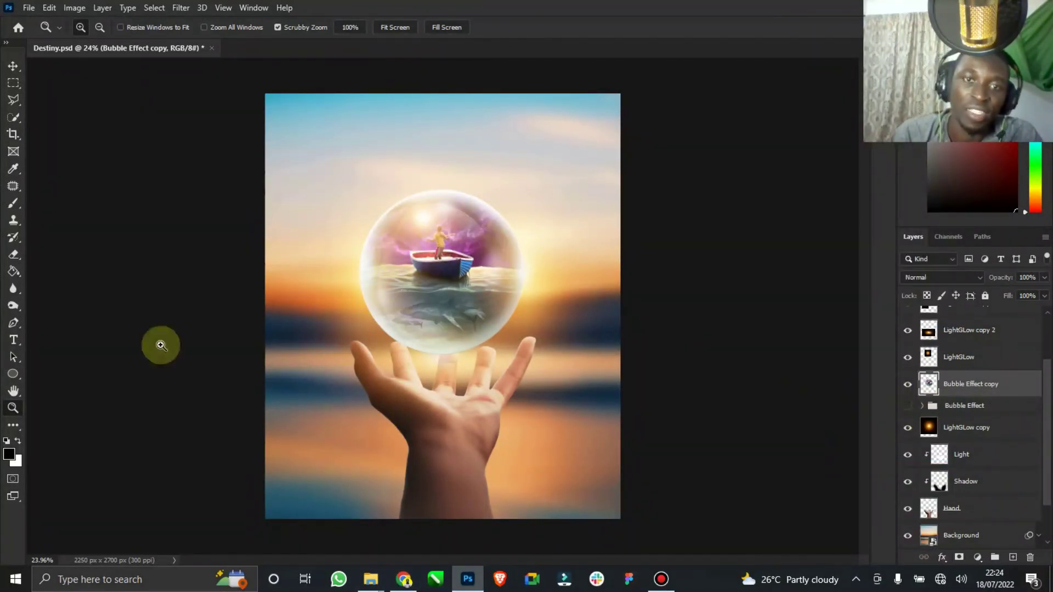
mouse_move(469, 242)
left_mouse_down()
mouse_move(545, 219)
mouse_move(463, 222)
mouse_move(455, 233)
mouse_move(478, 242)
left_mouse_up()
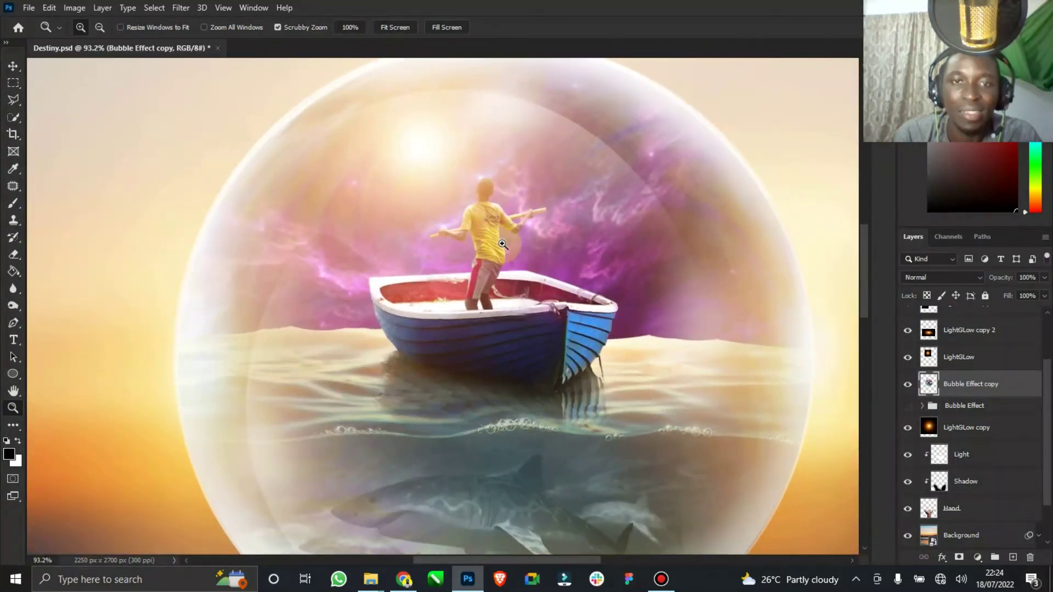
scroll(490, 246, "down", 4)
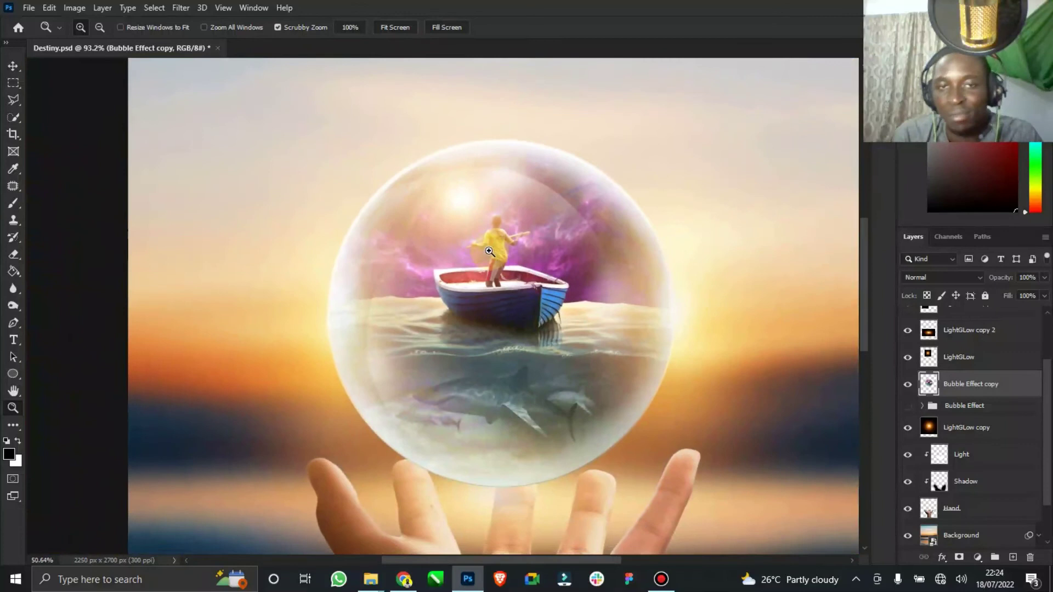
- Undo the group merge and return the LightGLow layer to the Bubble Effect copy group
key("ctrl+g")
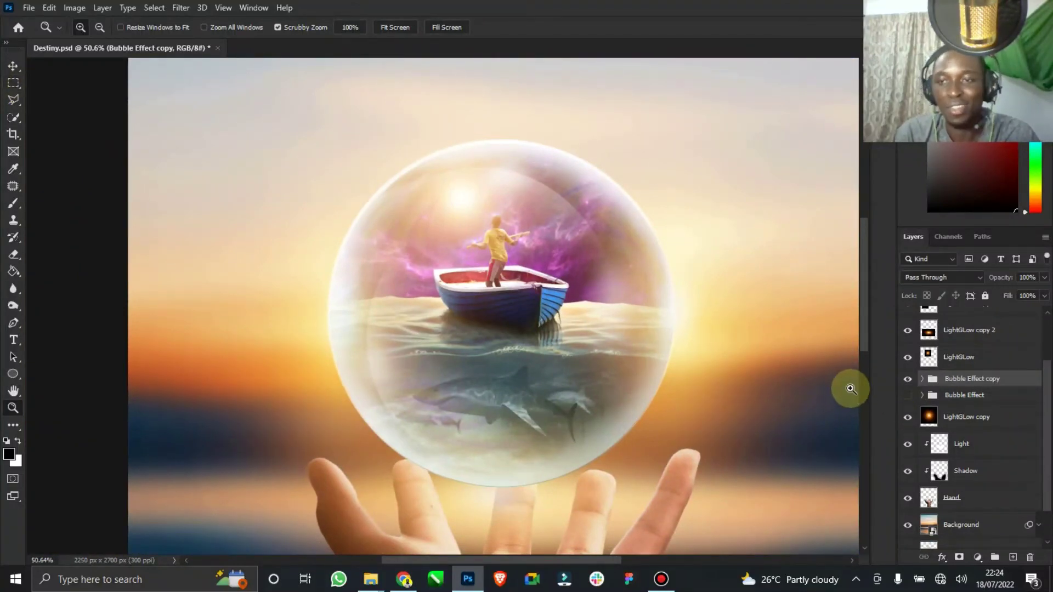
left_click(922, 378)
scroll(958, 403, "up", 1)
scroll(959, 402, "up", 1)
left_click_drag(975, 412, 971, 490)
left_click(924, 407)
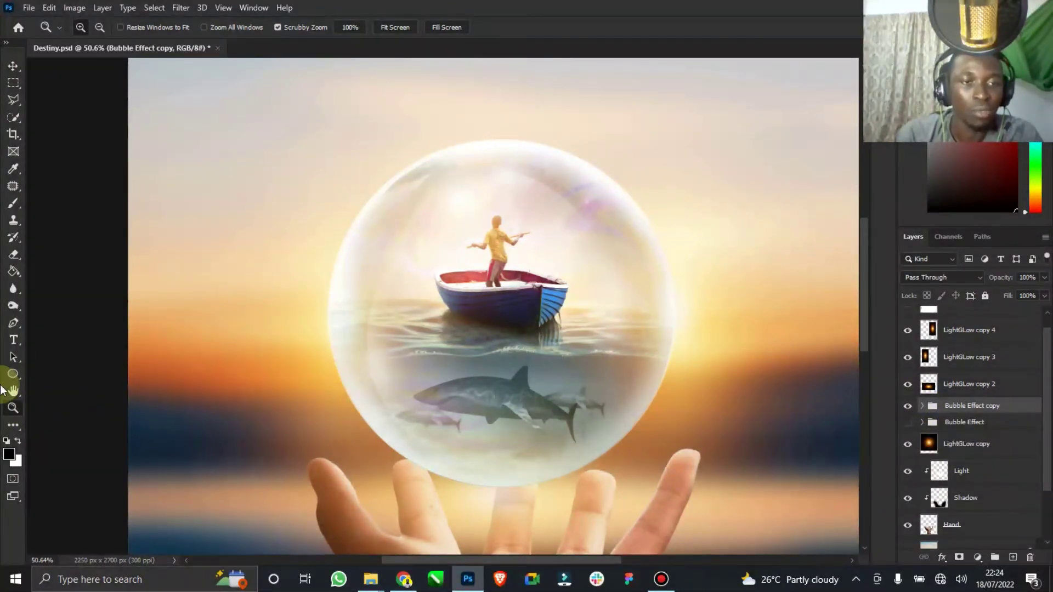
- Frame the bubble and the hand together to review the composition
double_click(12, 391)
left_click(13, 407)
mouse_move(379, 411)
left_mouse_down()
mouse_move(452, 402)
mouse_move(393, 400)
left_mouse_up()
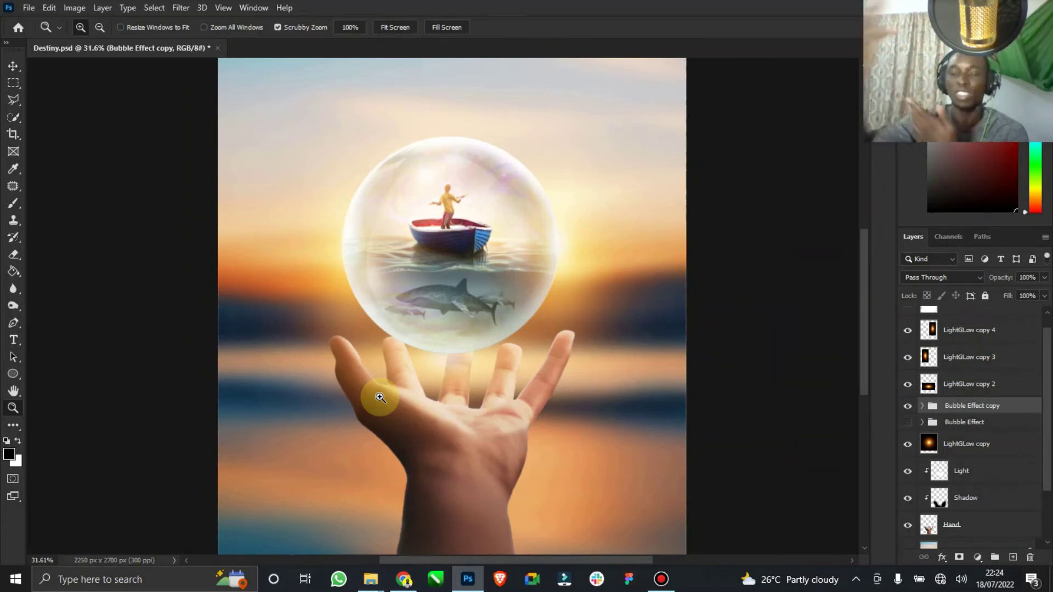
- Examine the cut-out edges of the wrist and palm up close for roughness against the background
left_click_drag(388, 505, 607, 296)
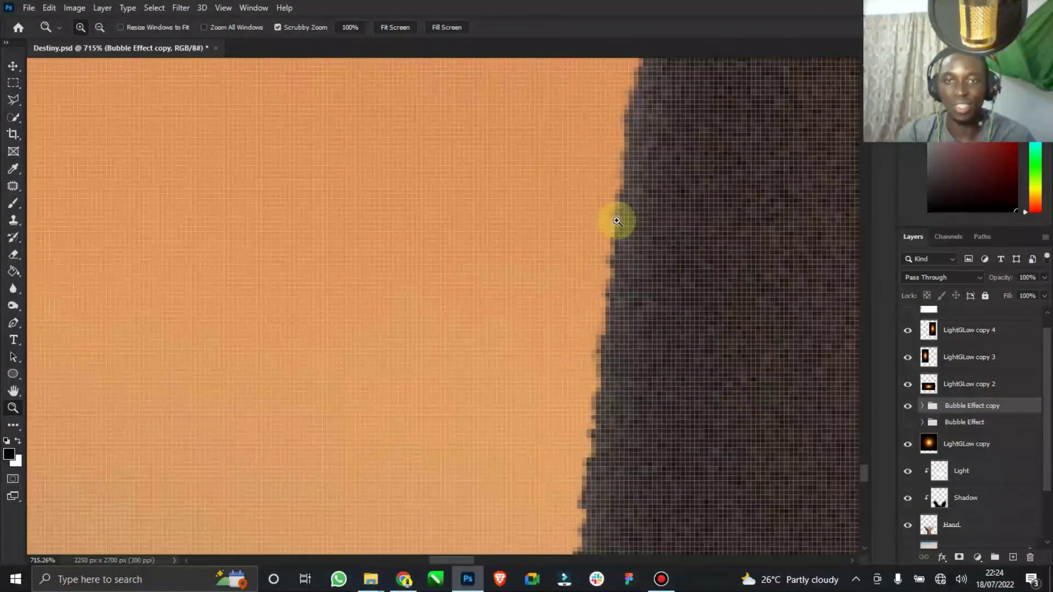
left_click_drag(635, 282, 580, 280)
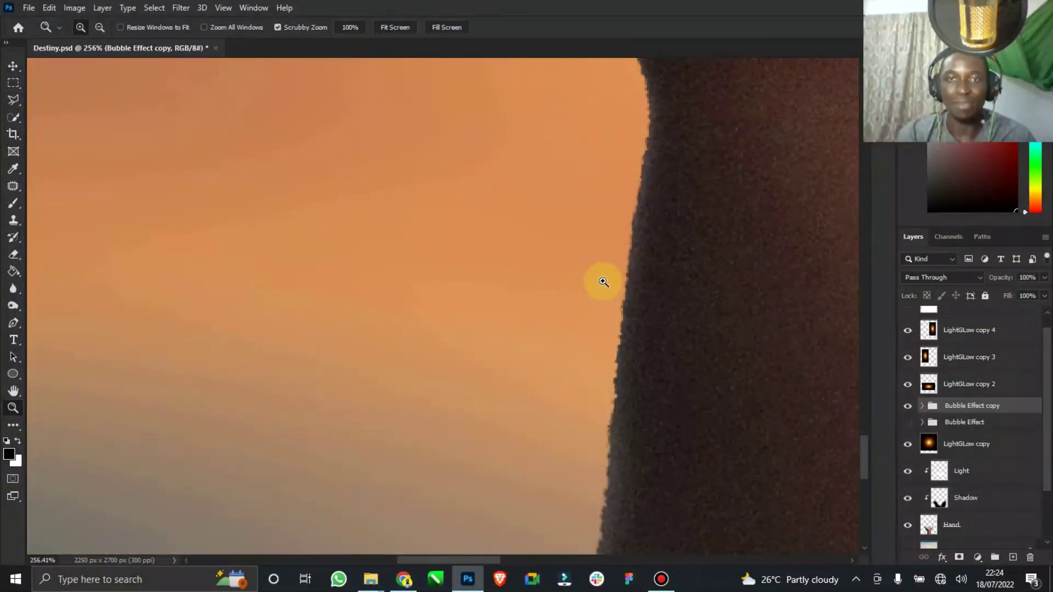
left_click_drag(705, 157, 714, 165)
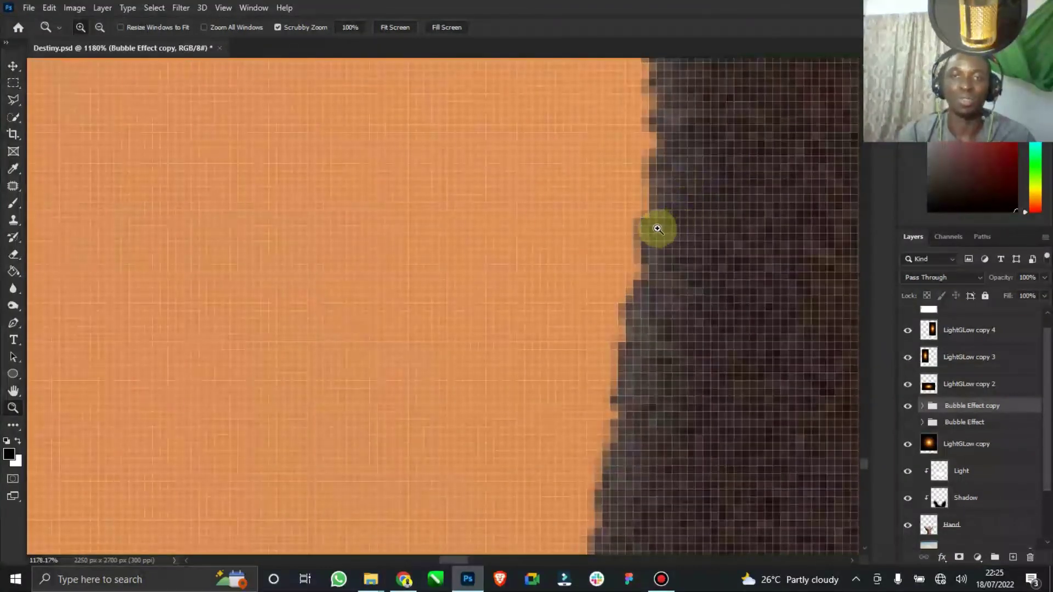
left_click_drag(588, 236, 625, 289)
left_click_drag(591, 162, 456, 192)
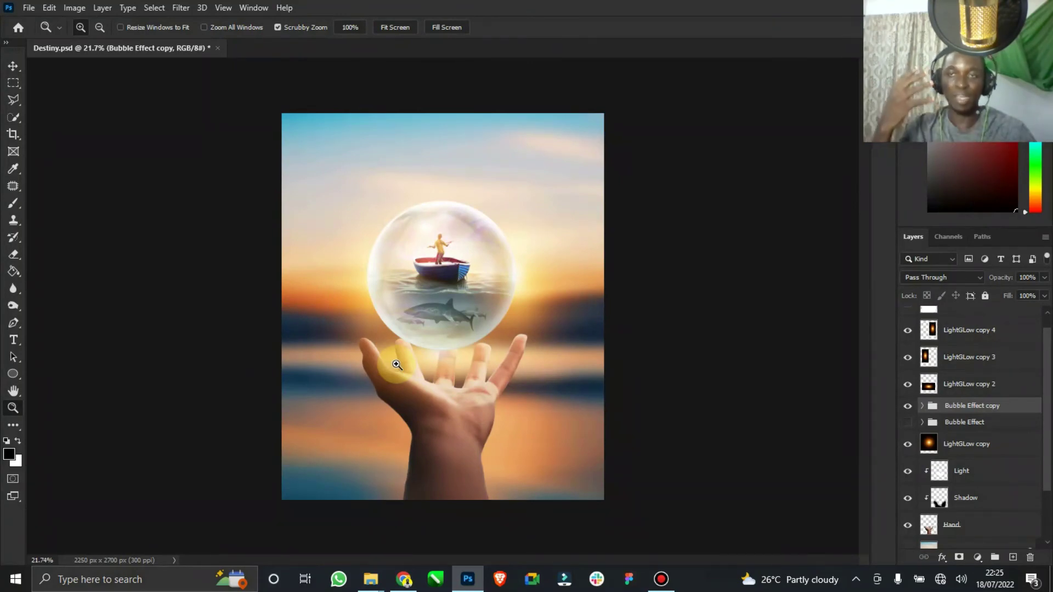
left_click_drag(332, 396, 519, 360)
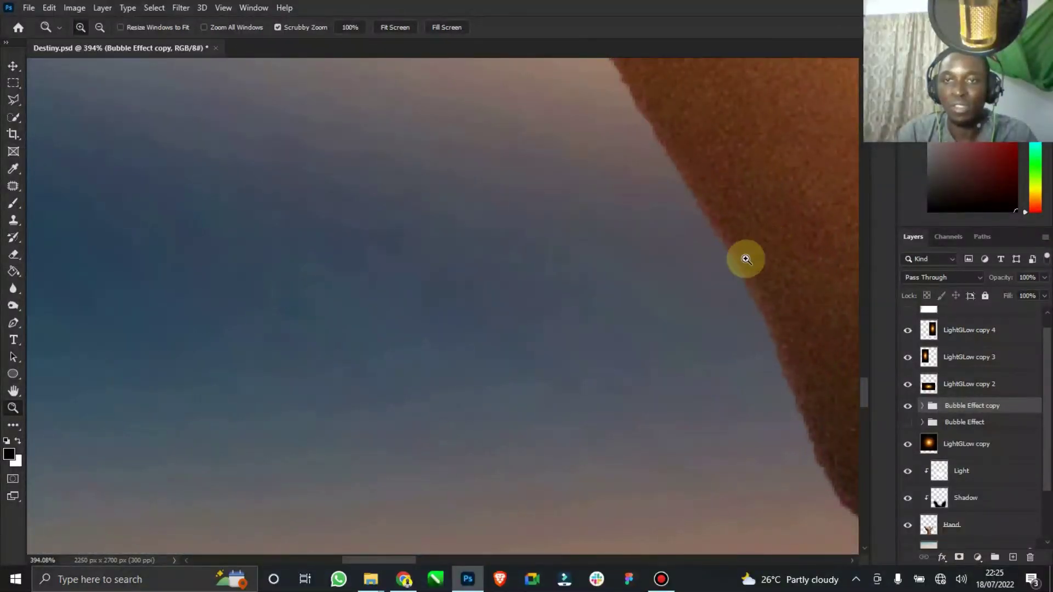
double_click(12, 389)
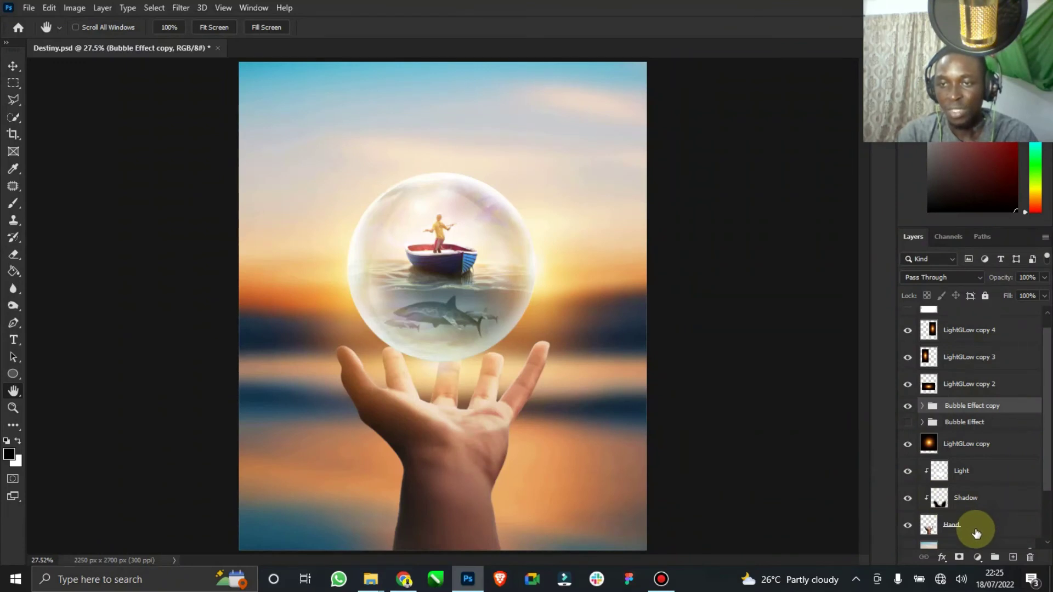
- Soften the jagged left edge of the wrist on the Hand layer with the Blur tool
left_click(975, 531)
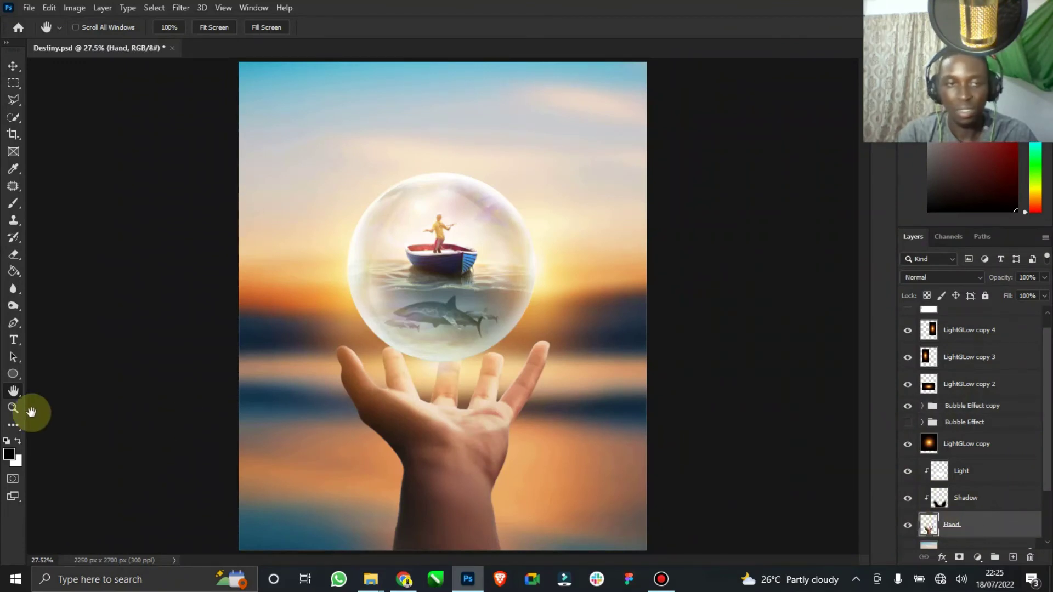
left_click(12, 409)
left_click_drag(402, 538, 532, 462)
left_click_drag(369, 435, 450, 409)
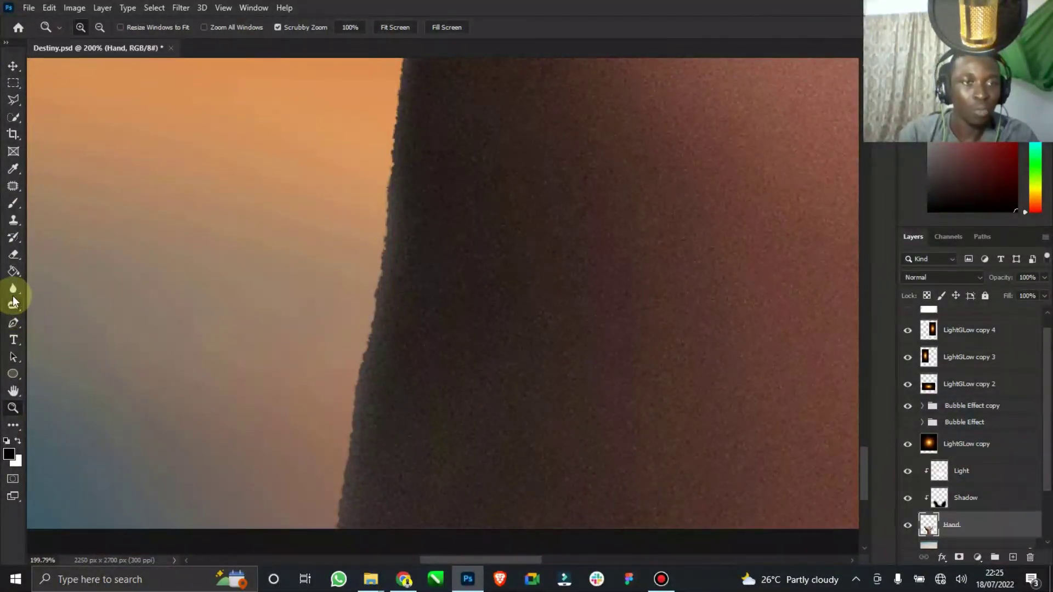
left_click_drag(12, 293, 60, 290)
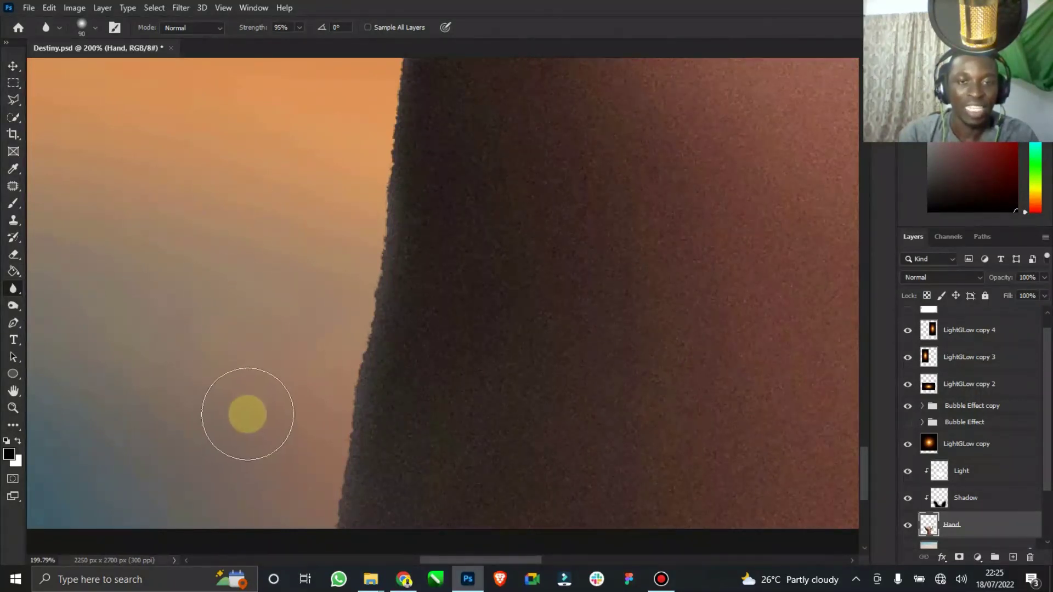
mouse_move(381, 414)
left_mouse_down()
mouse_move(348, 423)
mouse_move(336, 461)
mouse_move(331, 423)
mouse_move(330, 436)
mouse_move(357, 447)
left_mouse_up()
scroll(357, 447, "up", 3)
left_click_drag(393, 133, 401, 233)
scroll(306, 224, "up", 3)
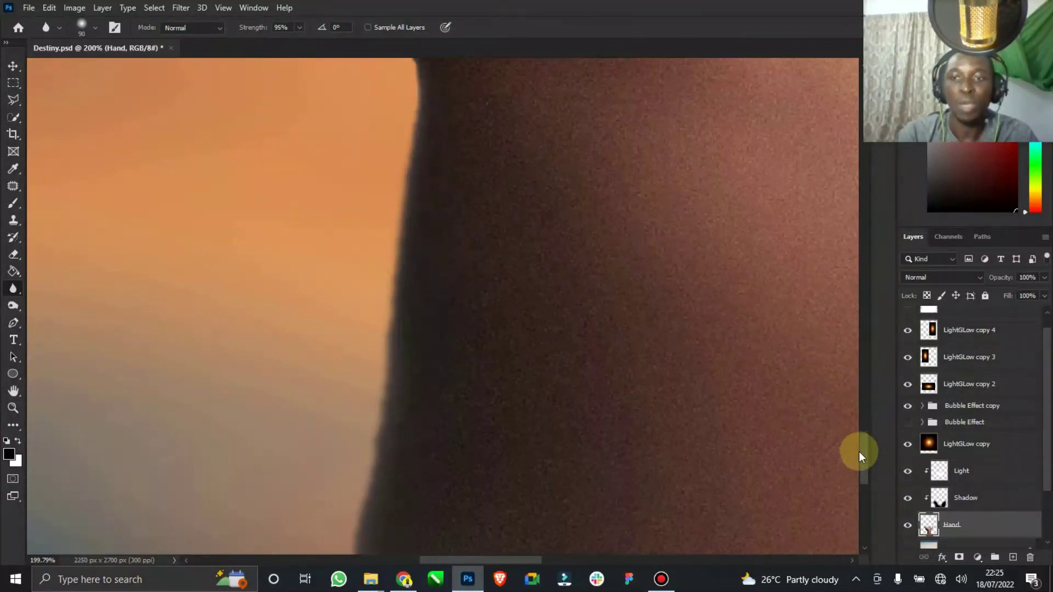
- Blur the Hand layer's outer edge from the wrist up along the underside of the palm
left_click_drag(860, 461, 864, 412)
mouse_move(429, 514)
left_mouse_down()
mouse_move(238, 254)
mouse_move(390, 495)
mouse_move(77, 164)
mouse_move(376, 390)
mouse_move(197, 264)
left_mouse_up()
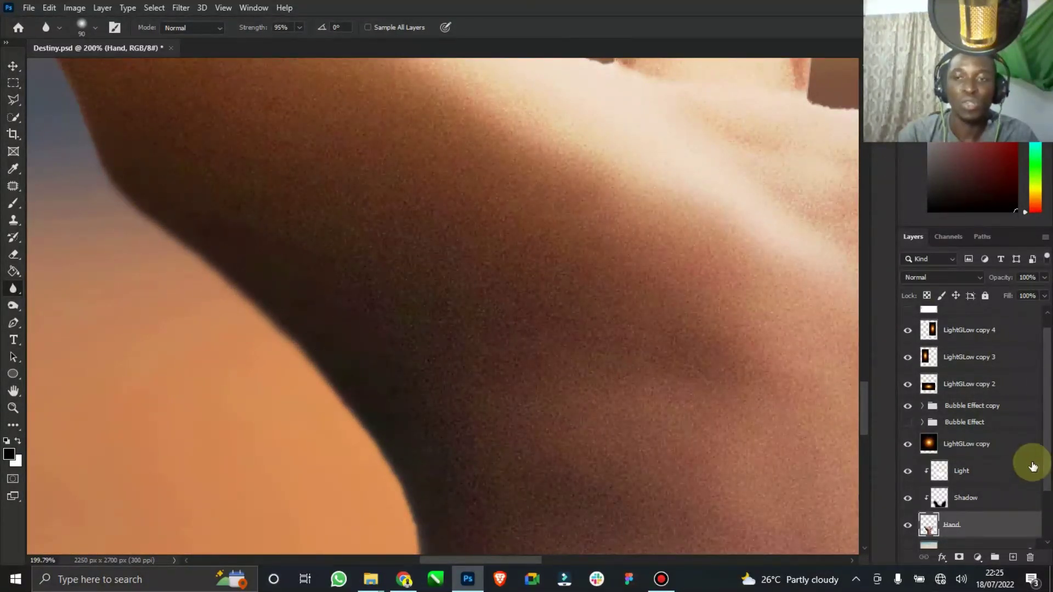
left_click_drag(868, 407, 867, 387)
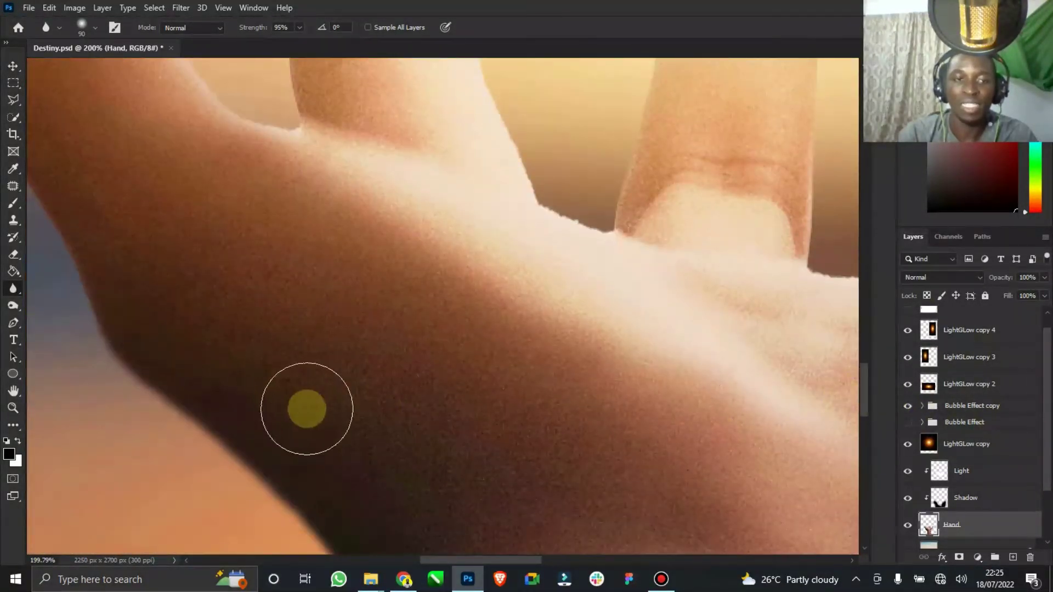
- Blur the edges around the thumb and the near side of the index finger on the Hand layer
left_click(439, 560)
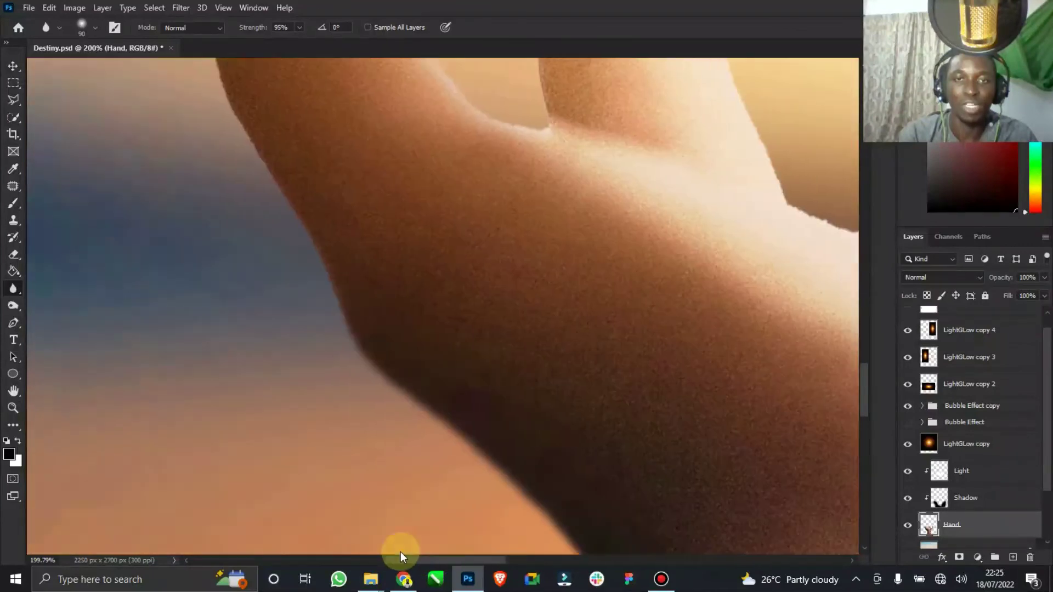
scroll(388, 314, "up", 5)
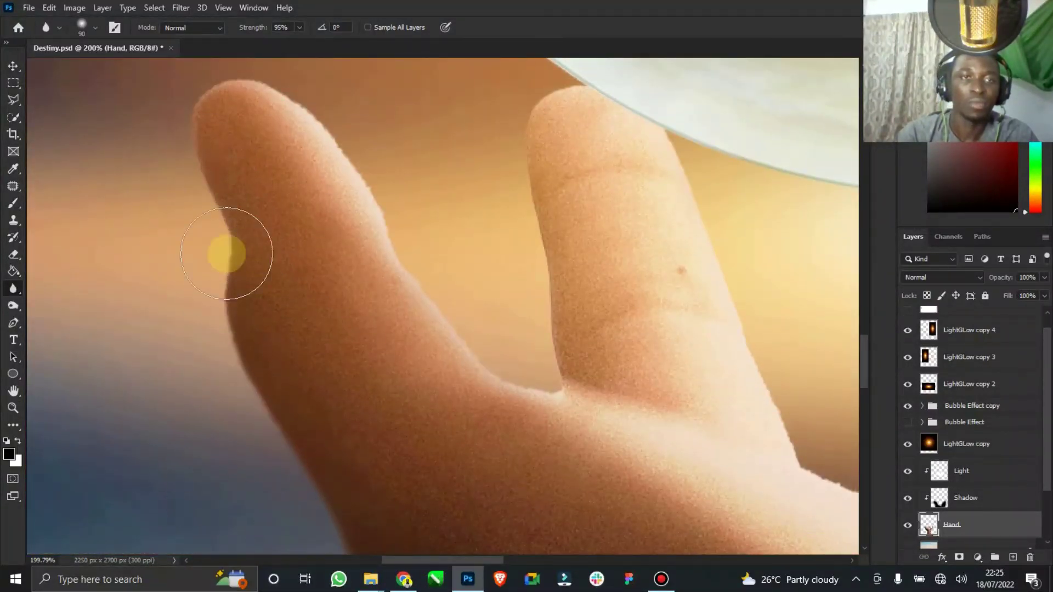
scroll(233, 225, "up", 1)
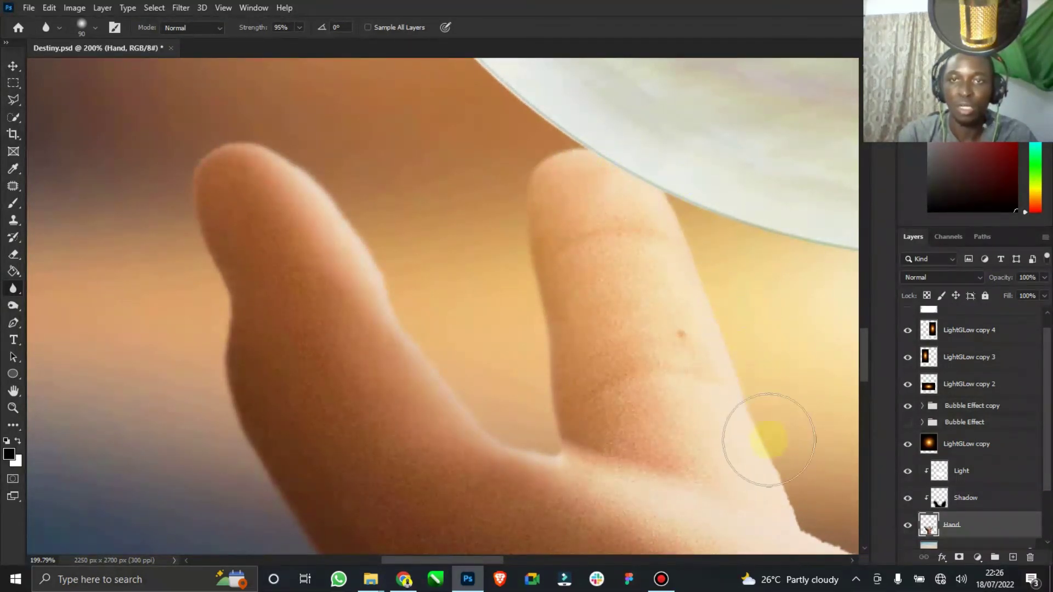
scroll(782, 444, "down", 2)
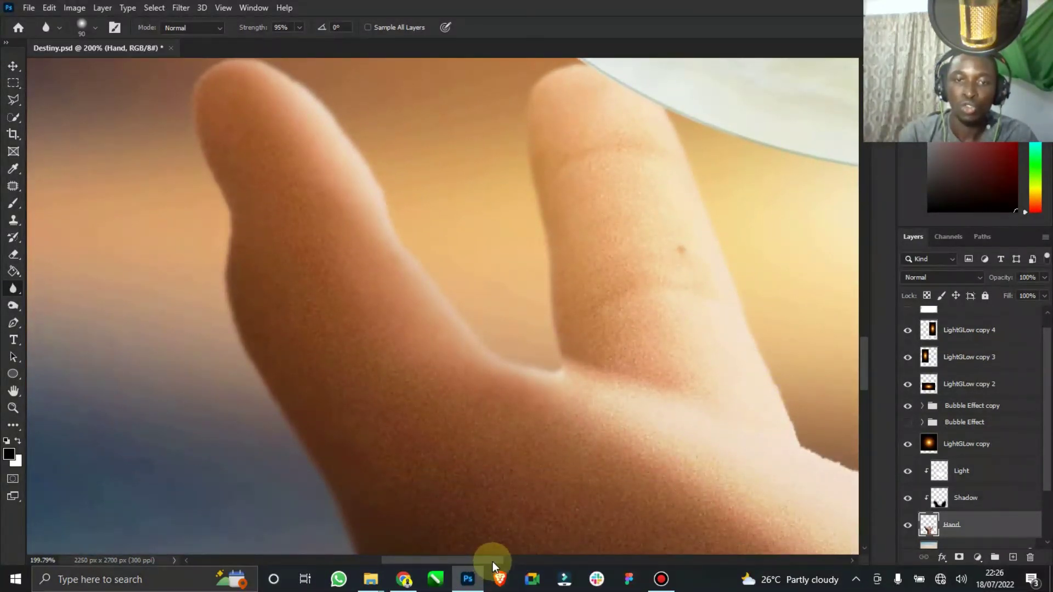
- Blur the far side of the index finger, the middle finger's edges and the gaps beside them
scroll(492, 562, "right", 3)
mouse_move(498, 490)
left_mouse_down()
mouse_move(381, 418)
mouse_move(526, 458)
left_mouse_up()
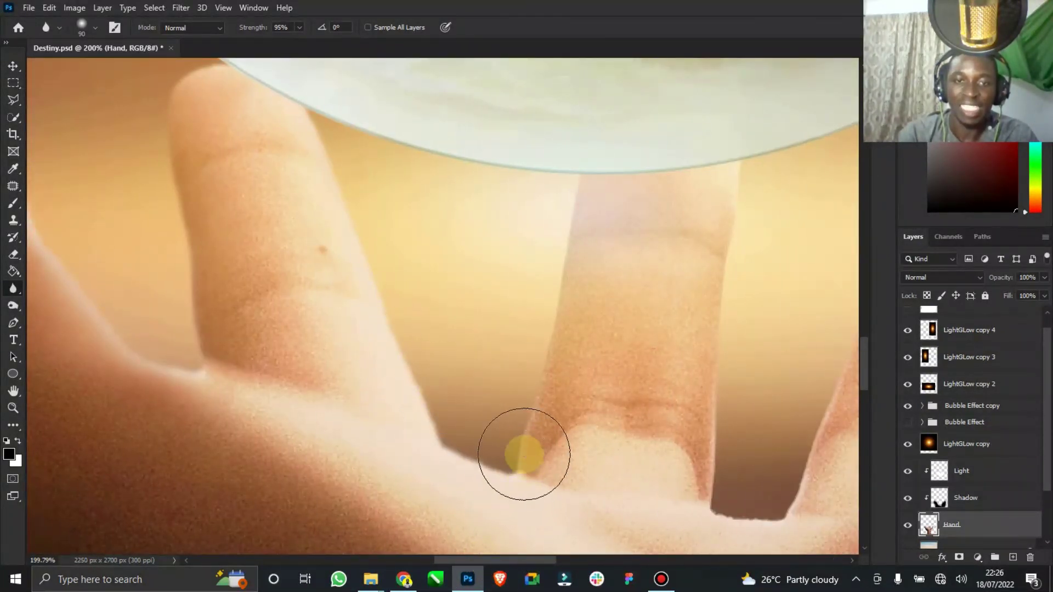
mouse_move(678, 460)
left_mouse_down()
mouse_move(741, 505)
mouse_move(632, 520)
left_mouse_up()
- Blur the outline of the ring finger and the gap between it and the little finger
left_click_drag(522, 558, 585, 560)
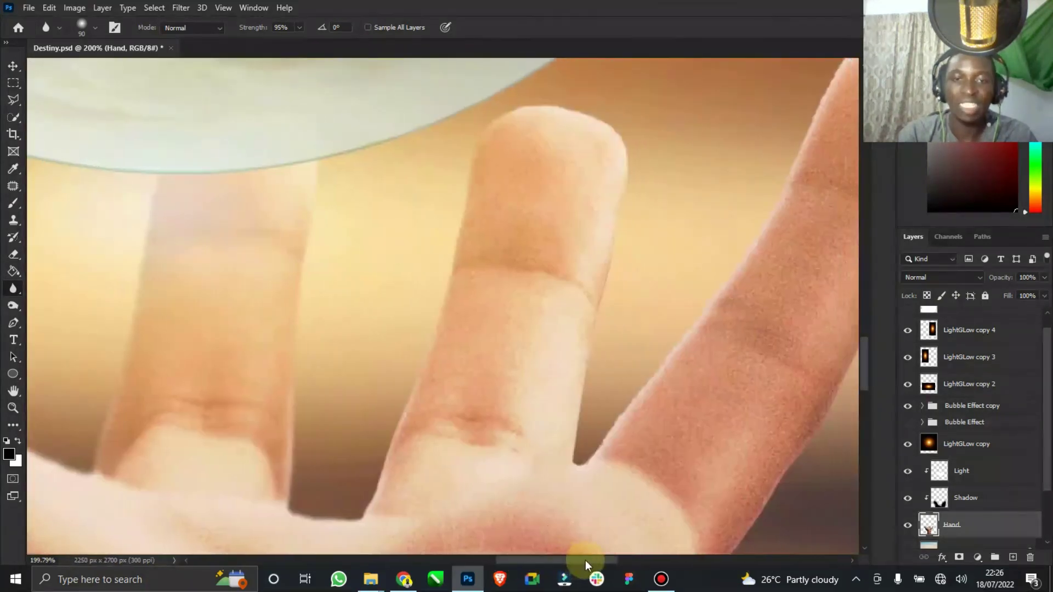
scroll(532, 404, "down", 1)
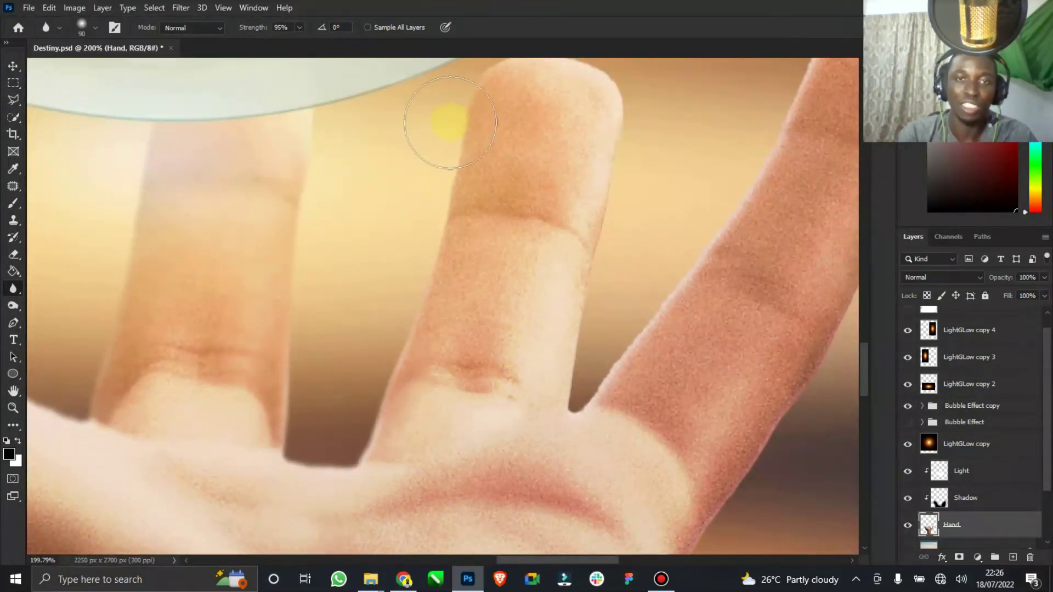
scroll(442, 129, "up", 1)
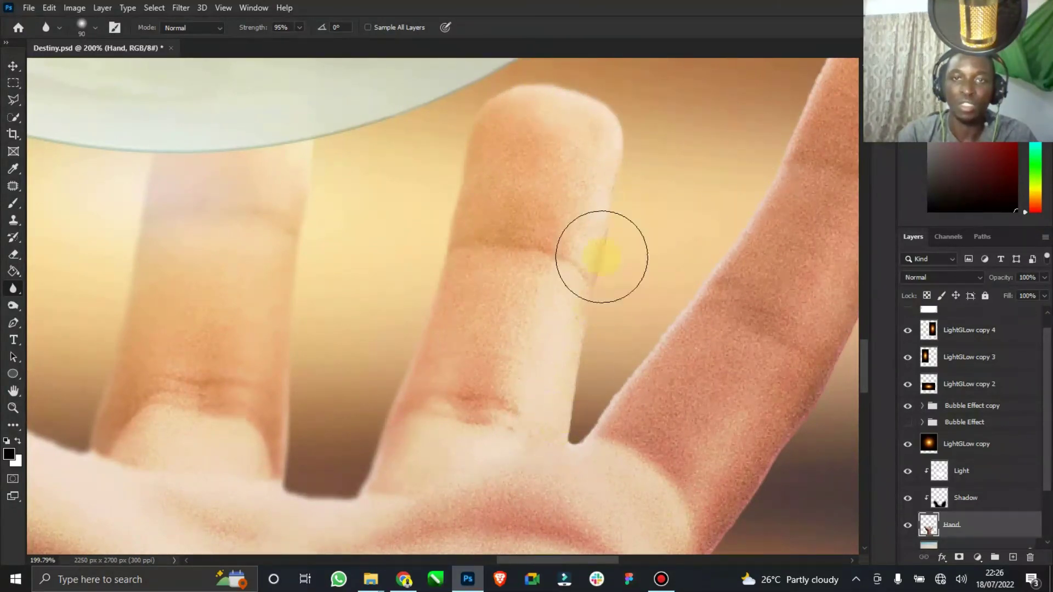
left_click_drag(567, 375, 606, 395)
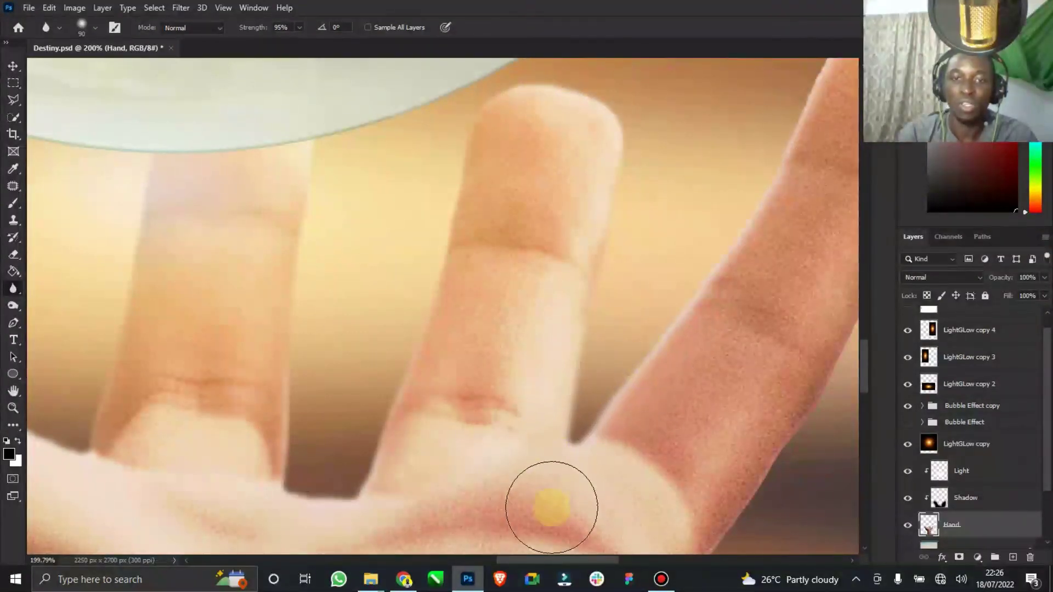
- Blur both edges of the little finger on the Hand layer, from its upper part down to the palm
left_click_drag(566, 558, 609, 559)
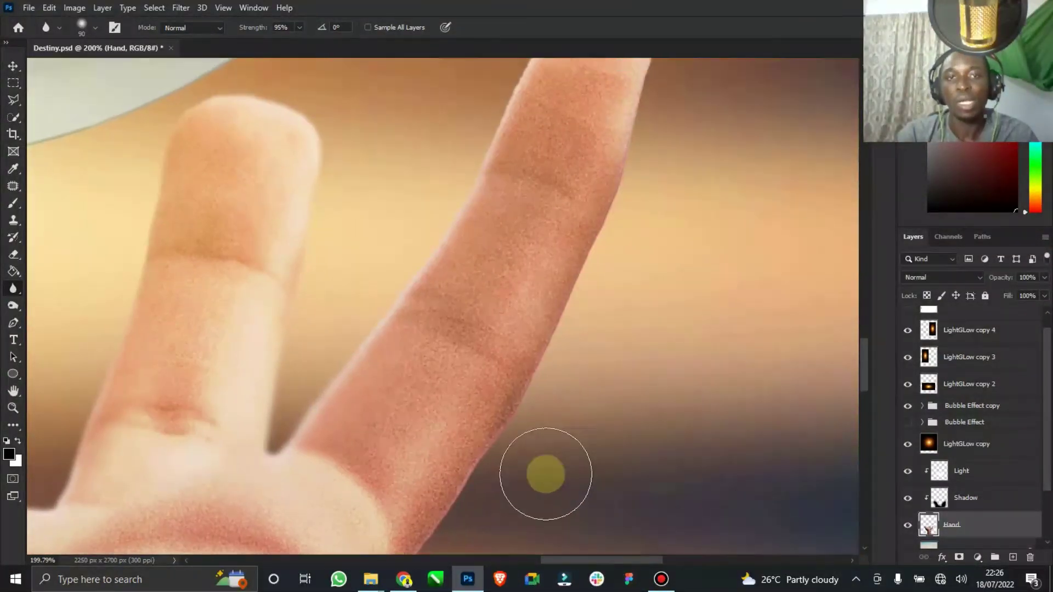
scroll(493, 439, "up", 1)
mouse_move(529, 110)
left_mouse_down()
mouse_move(541, 54)
mouse_move(556, 74)
mouse_move(620, 63)
mouse_move(670, 110)
mouse_move(663, 78)
left_mouse_up()
scroll(637, 190, "down", 2)
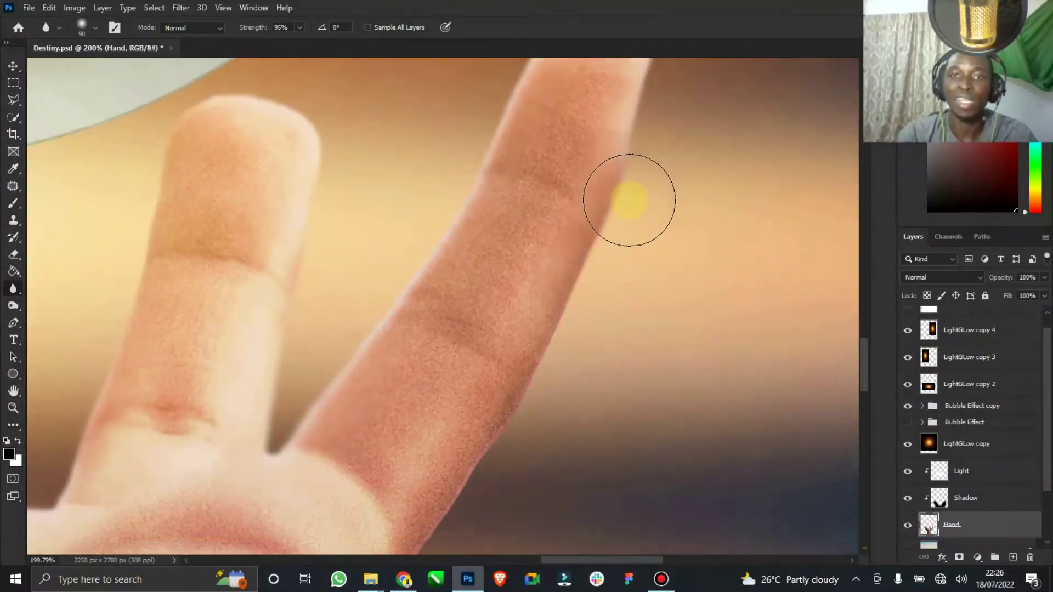
scroll(493, 362, "down", 4)
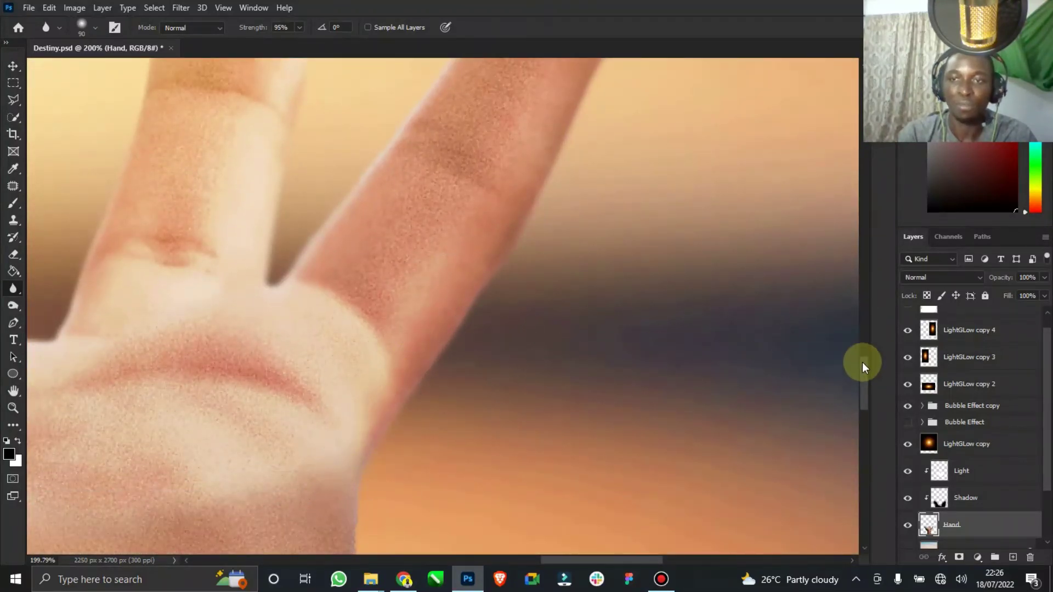
- Blur the outer edge of the palm below the little finger, down towards the wrist
left_click_drag(862, 362, 861, 413)
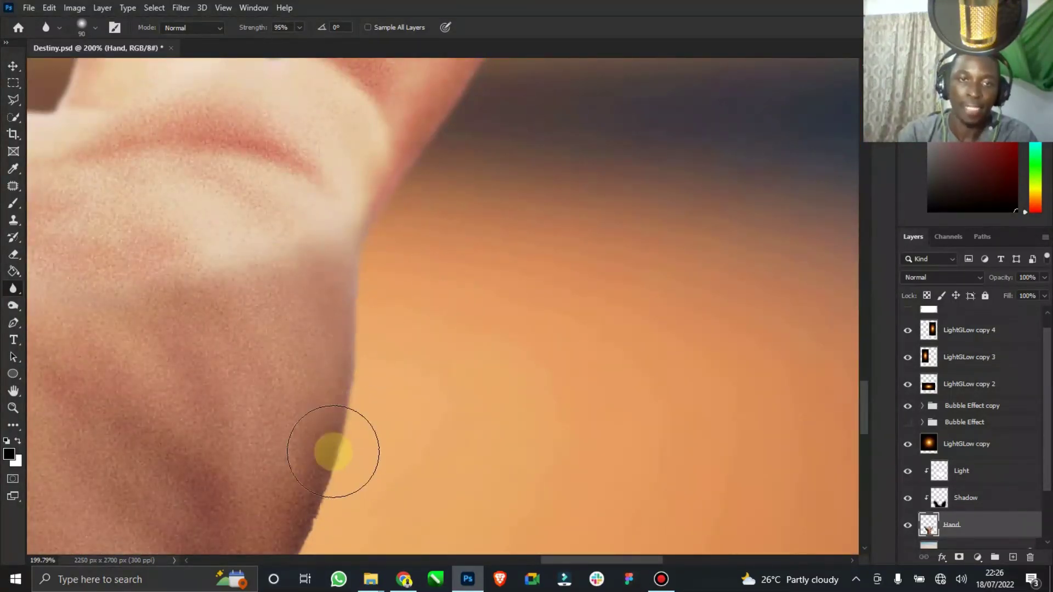
scroll(351, 417, "down", 3)
mouse_move(340, 309)
left_mouse_down()
mouse_move(303, 443)
mouse_move(354, 366)
mouse_move(275, 479)
left_mouse_up()
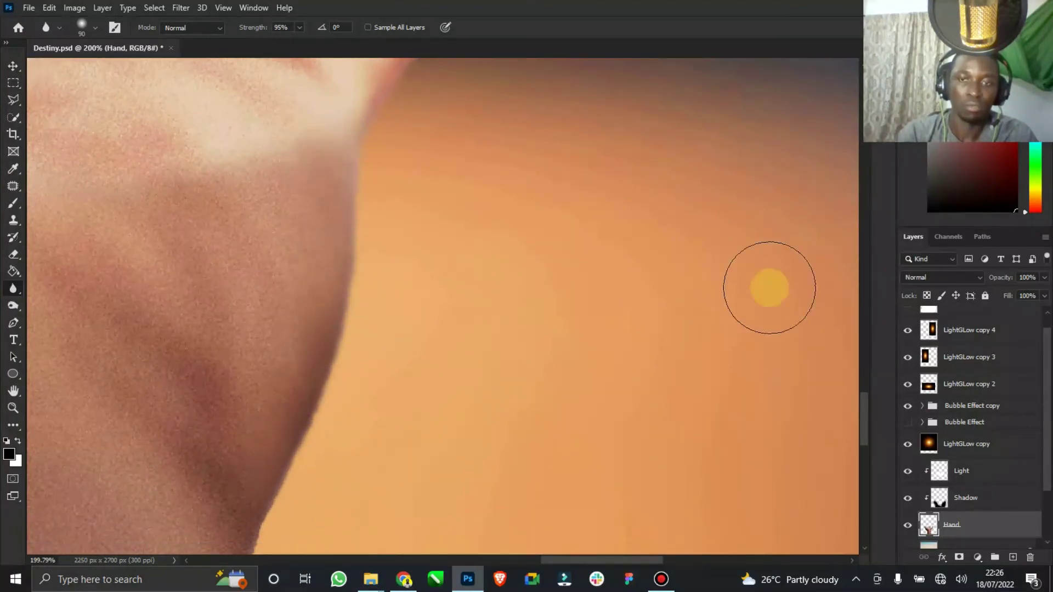
- Blur the right edge of the wrist on the Hand layer down to the bottom of the canvas
mouse_move(861, 414)
left_mouse_down()
mouse_move(856, 455)
mouse_move(853, 443)
left_mouse_up()
left_click_drag(256, 239, 263, 422)
scroll(273, 360, "down", 3)
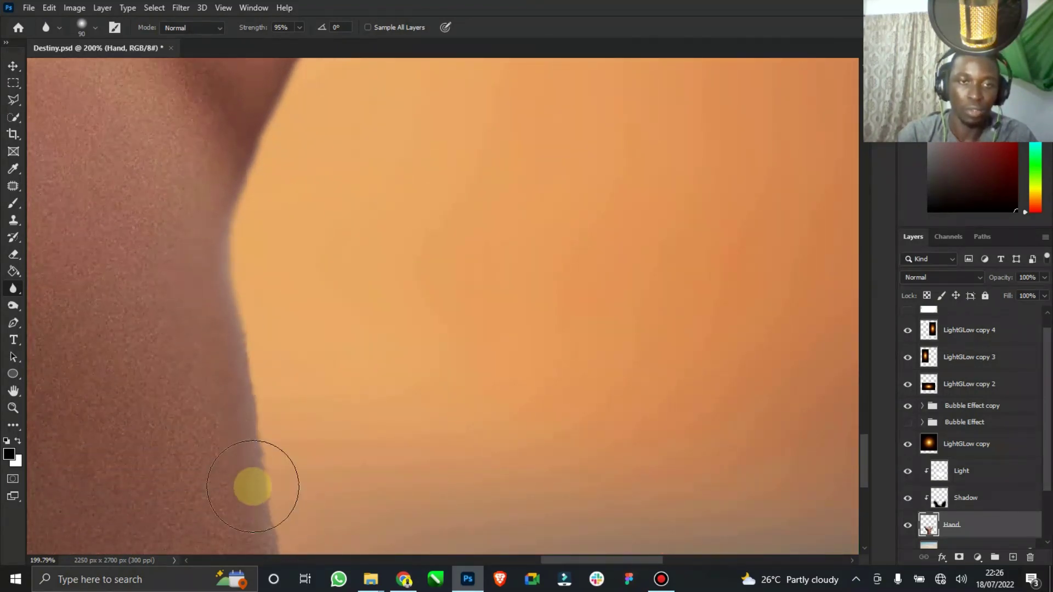
mouse_move(869, 442)
left_mouse_down()
mouse_move(863, 499)
mouse_move(862, 470)
left_mouse_up()
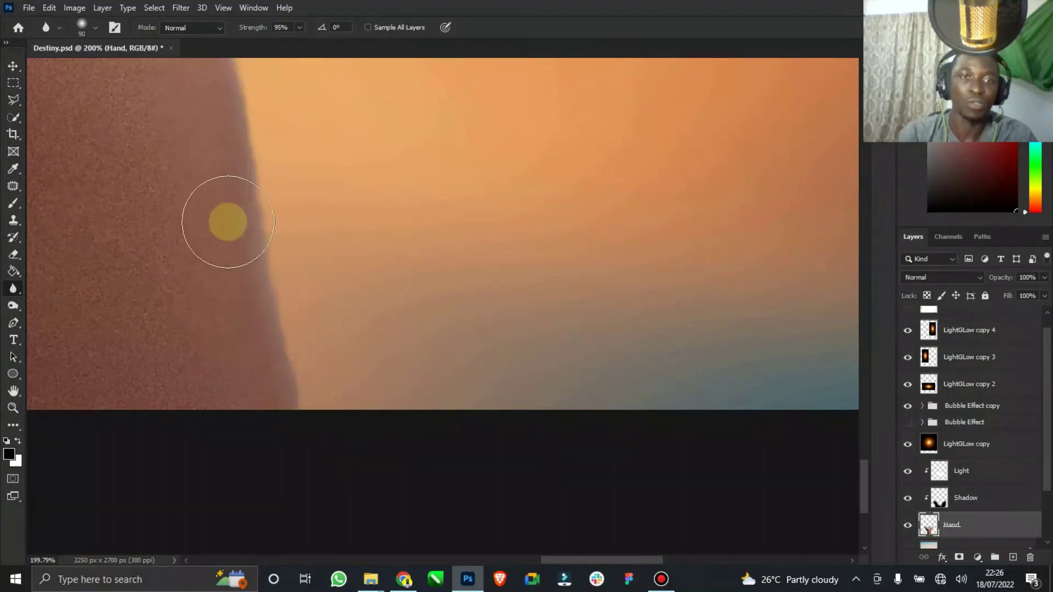
scroll(329, 341, "up", 4)
scroll(286, 354, "up", 1)
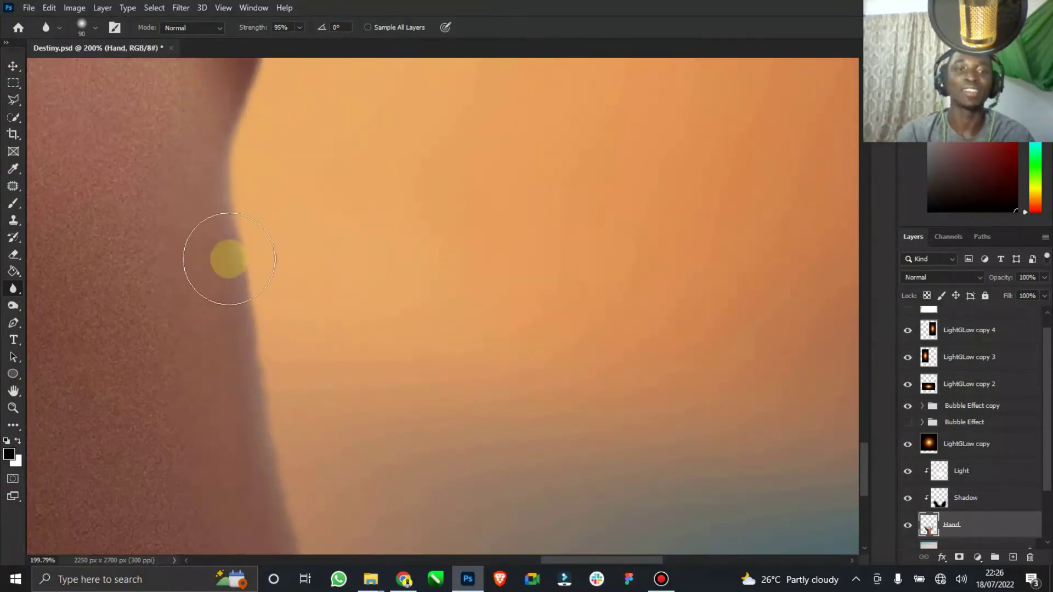
- Fit the whole composition in view and save the Destiny.psd document
left_click(12, 392)
double_click(12, 392)
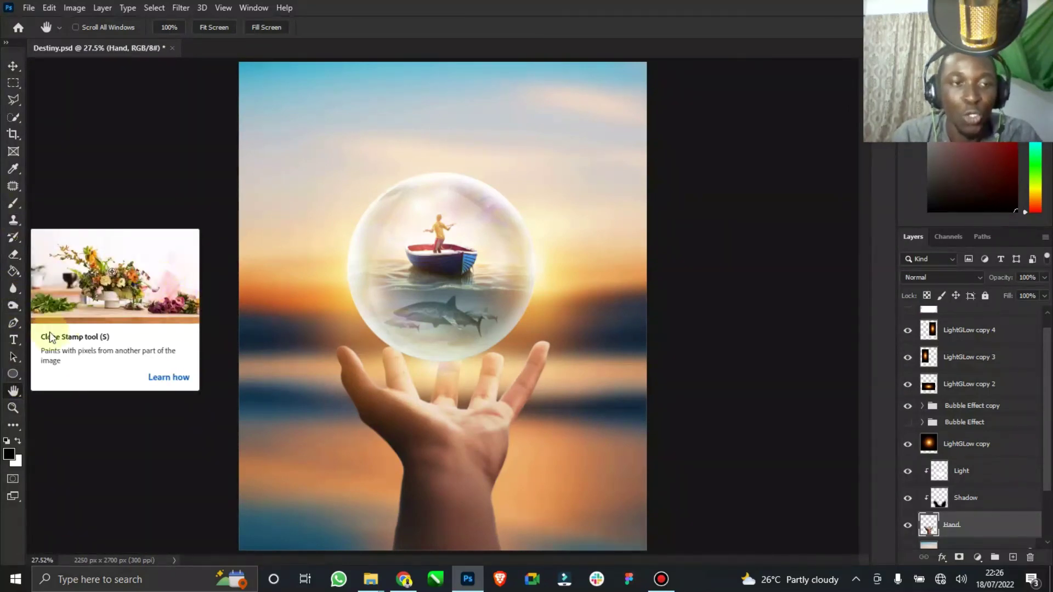
left_click(13, 69)
key("ctrl+s")
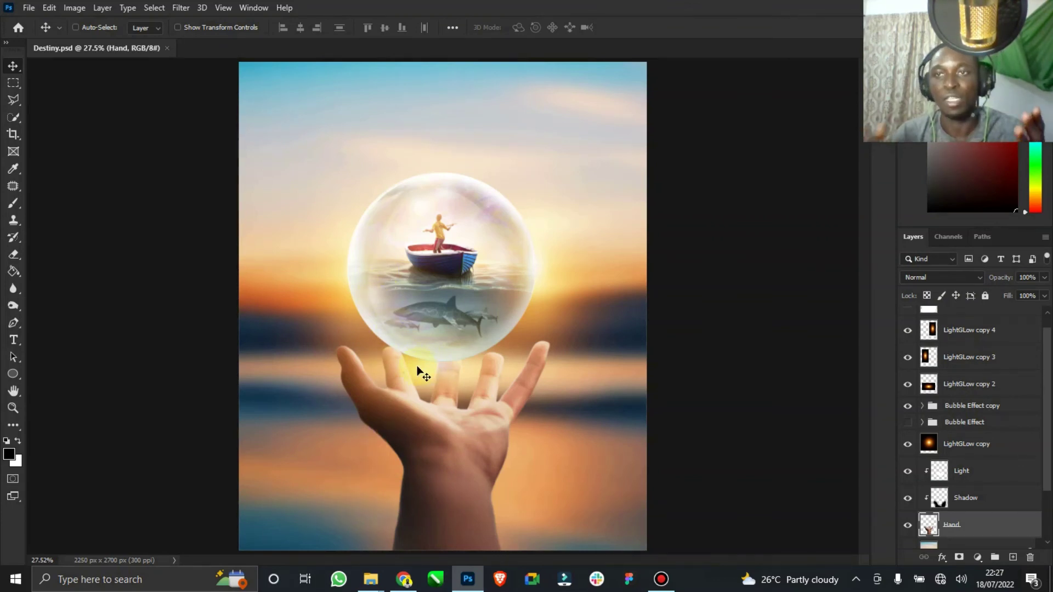
- Inspect the softened hand edges up close, and review the bubble, boat and hand together
left_click(13, 408)
left_click_drag(341, 400, 418, 376)
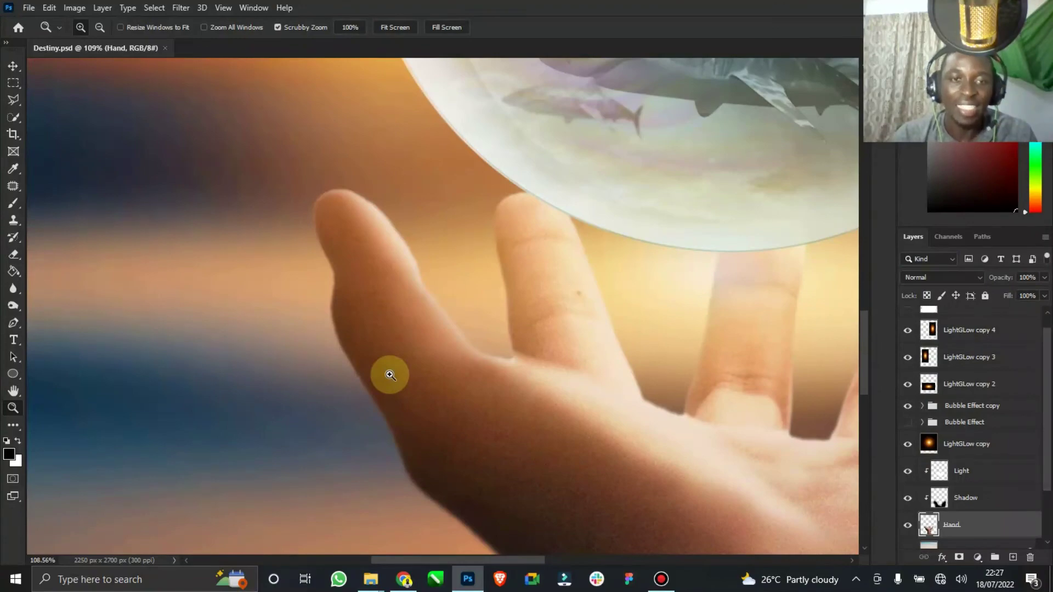
left_click_drag(418, 351, 400, 334)
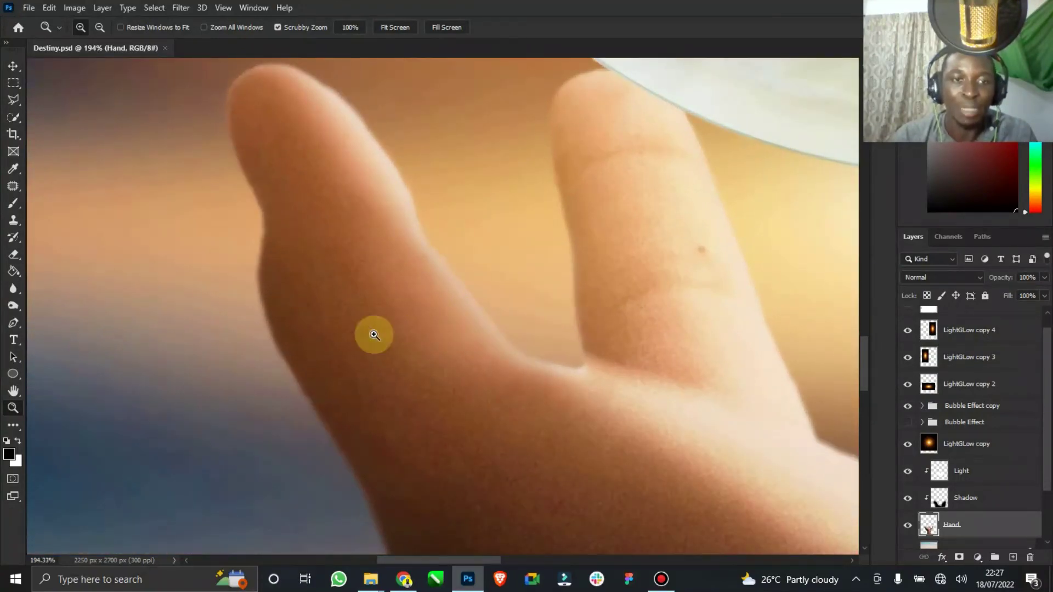
left_click_drag(278, 324, 331, 329)
left_click_drag(548, 328, 424, 240)
left_click_drag(443, 177, 484, 166)
left_click_drag(414, 258, 390, 258)
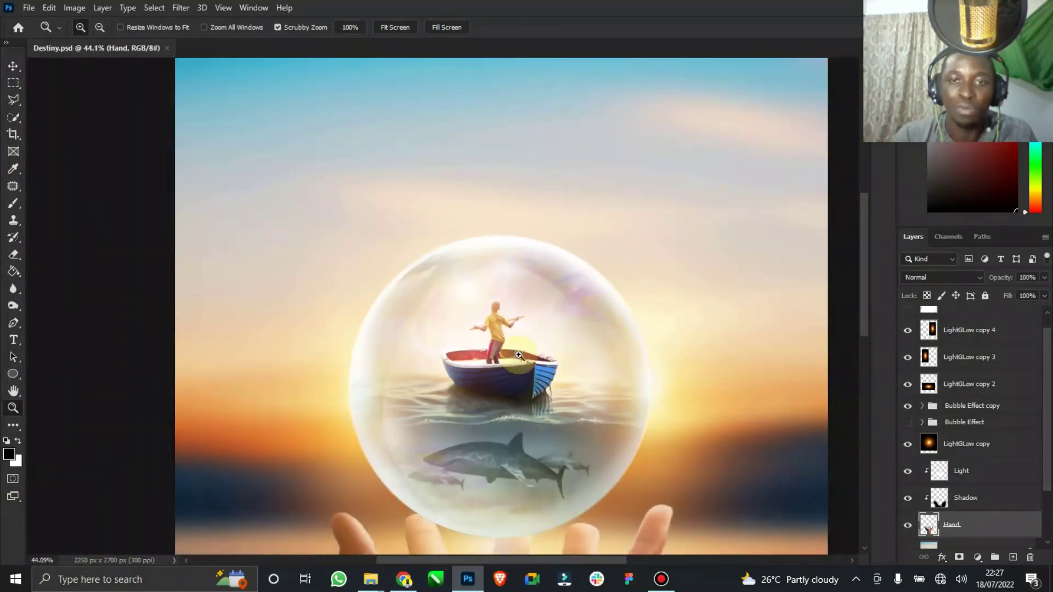
left_click_drag(635, 462, 635, 410)
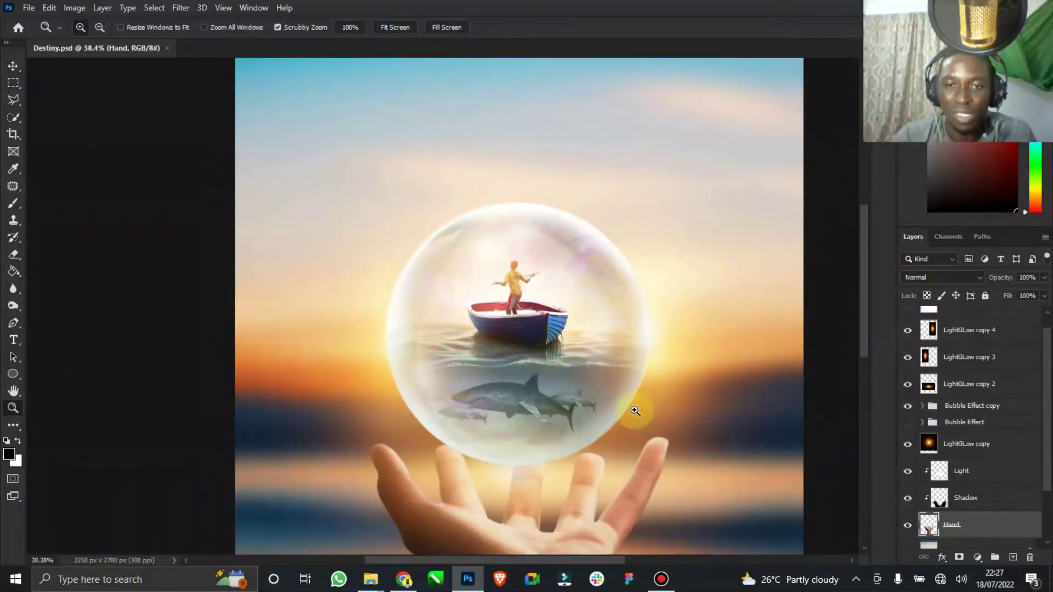
- Expand the Bubble Effect copy group and blur the bubble's bottom edge by the fingertip on the Bubble copy layer
left_click_drag(463, 465, 568, 417)
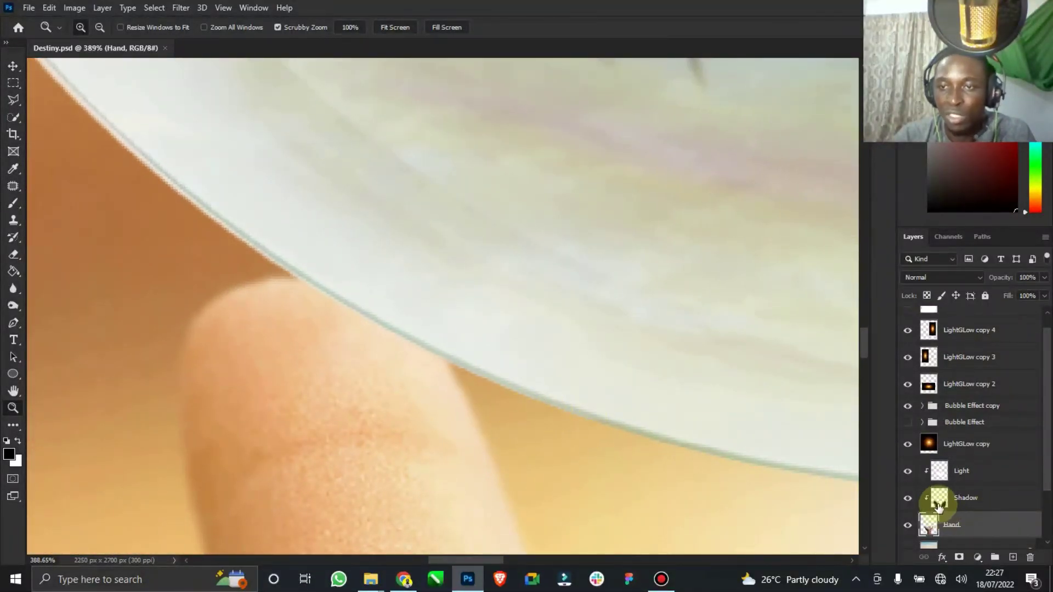
scroll(939, 507, "up", 1)
left_click(923, 423)
scroll(928, 430, "down", 8)
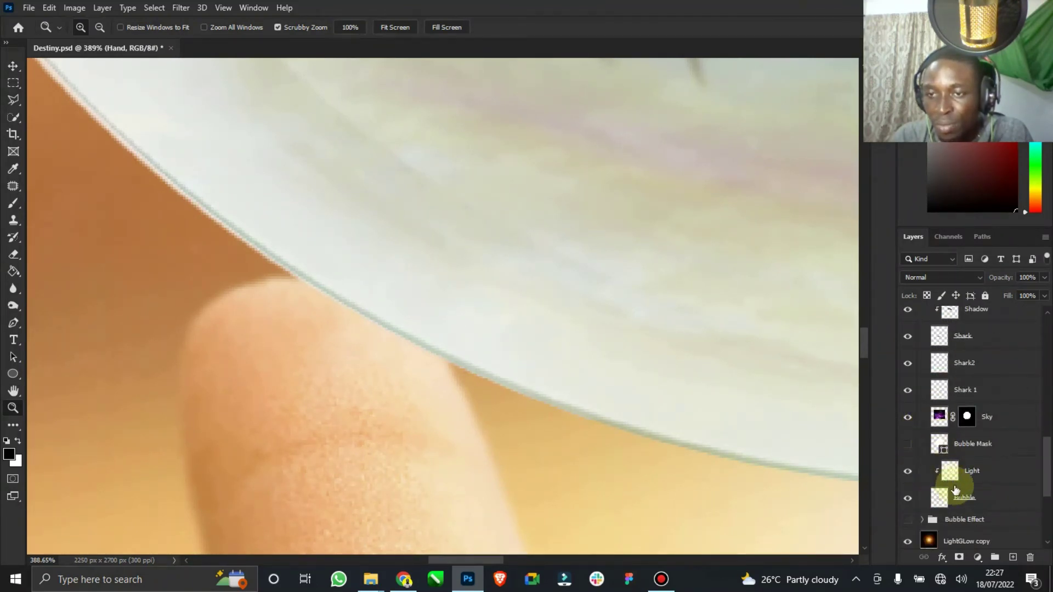
left_click(967, 503)
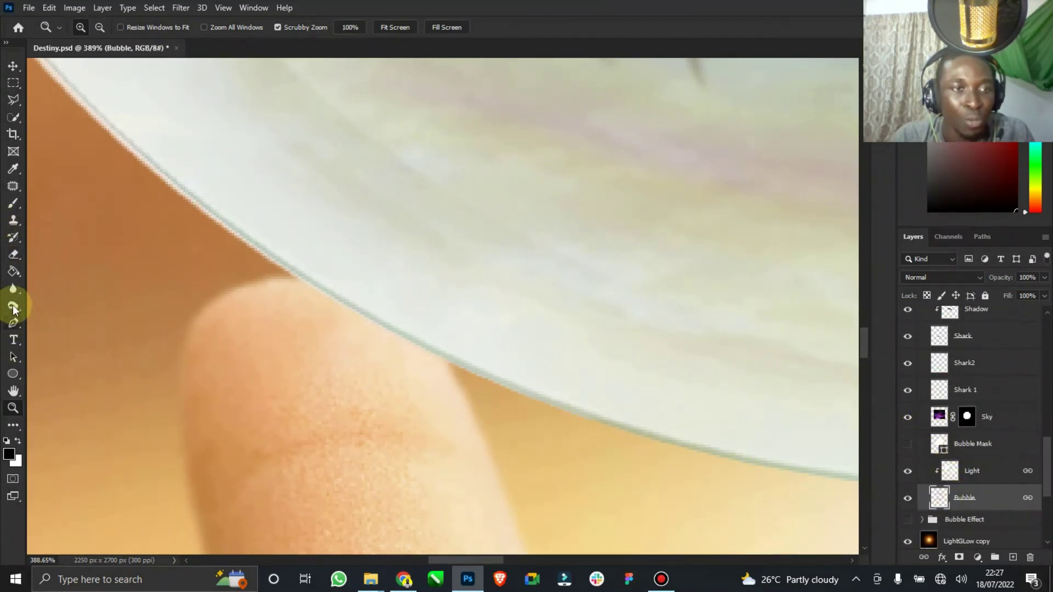
left_click(13, 289)
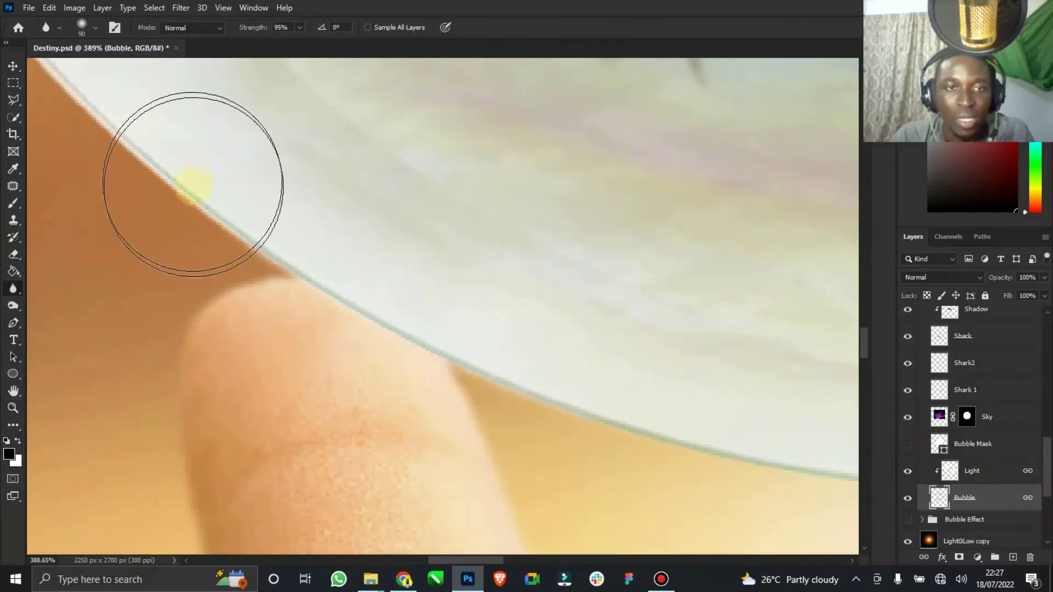
scroll(1006, 378, "down", 5)
scroll(1006, 379, "up", 5)
left_click(970, 471)
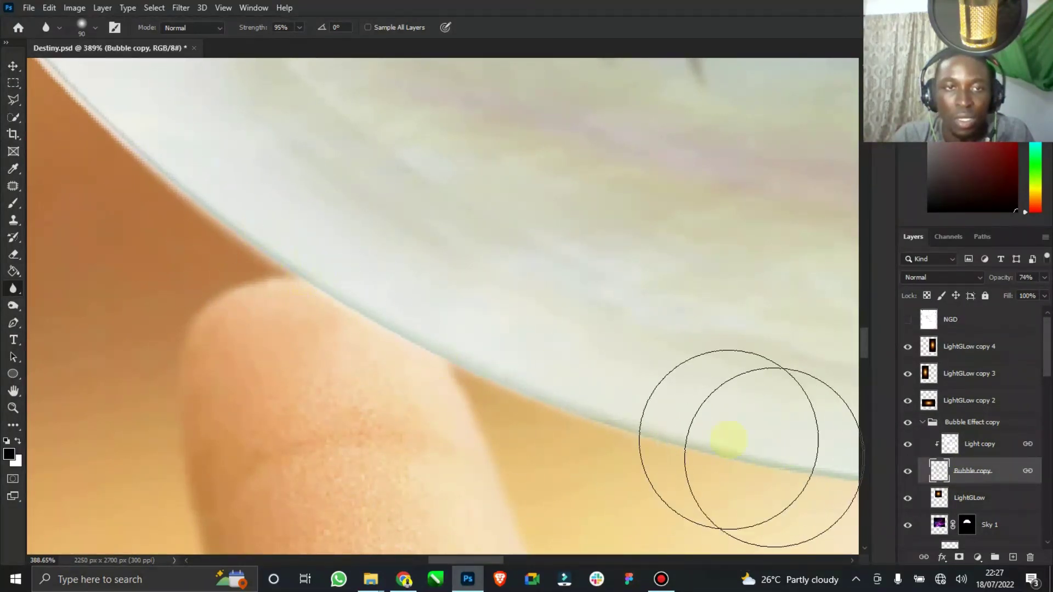
- Blur the bubble's lower-left edge upward from the fingertip on the Bubble copy layer, and fit the composition in view
scroll(236, 302, "up", 3)
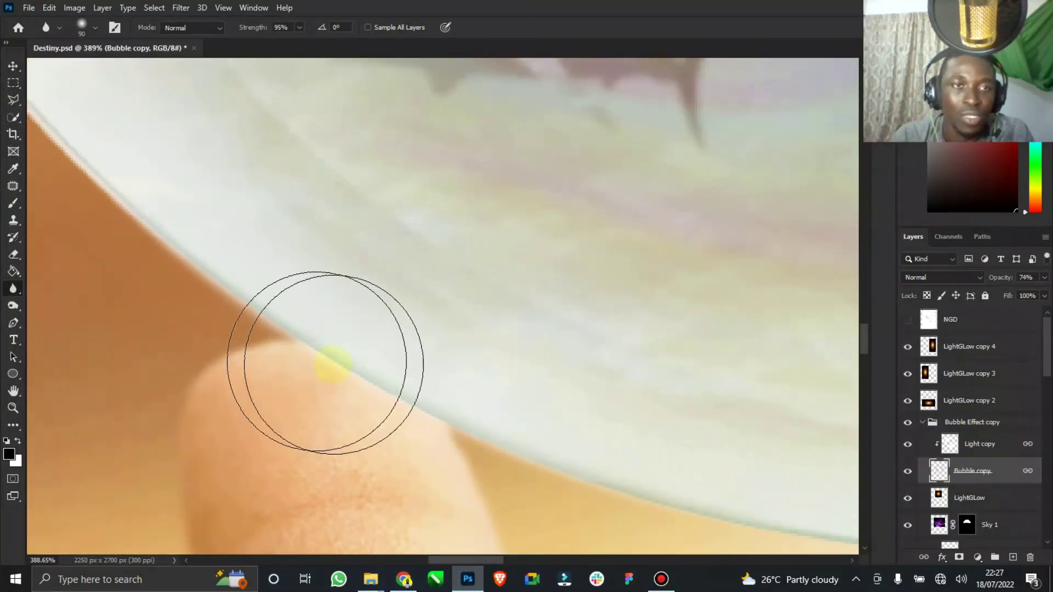
scroll(416, 510, "left", 5)
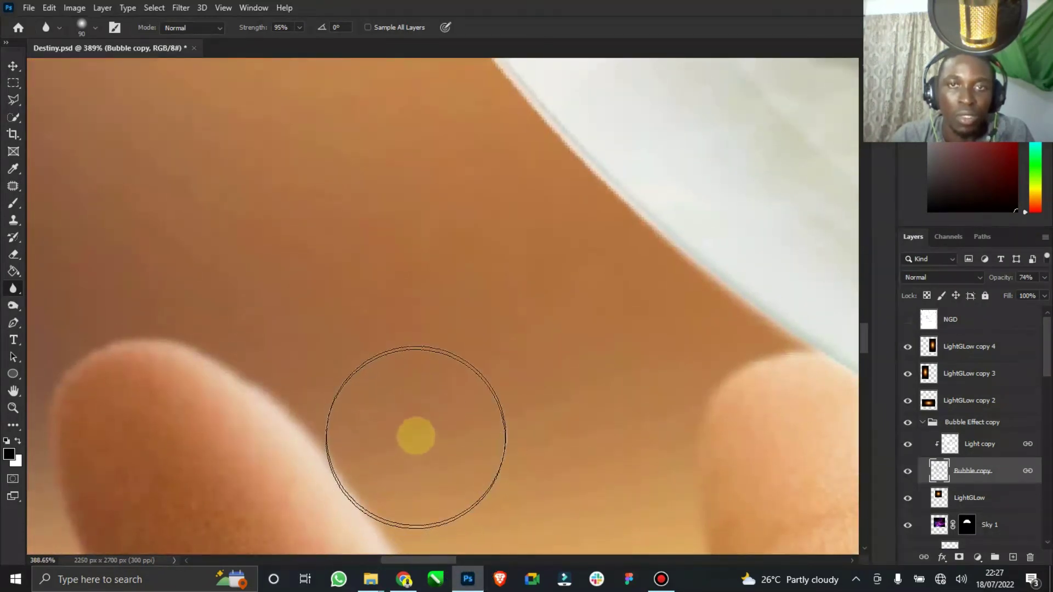
scroll(416, 439, "up", 5)
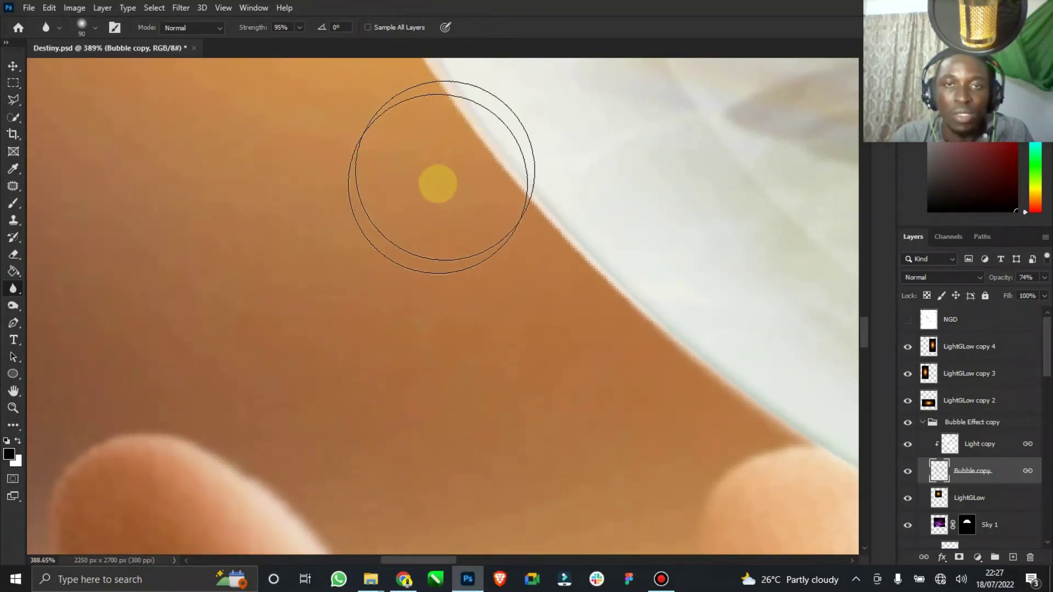
scroll(441, 178, "up", 8)
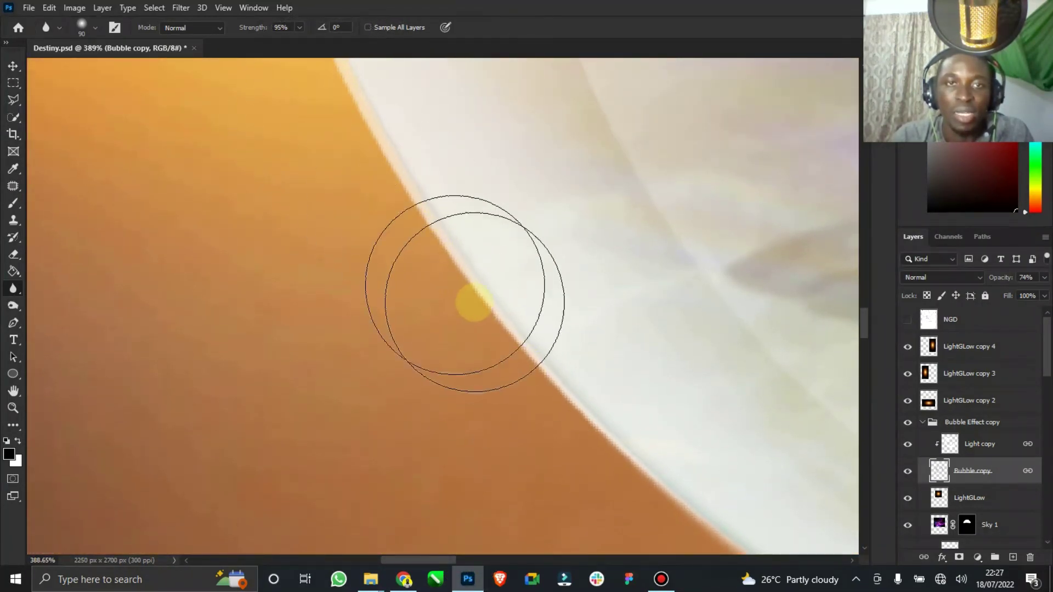
left_click(13, 390)
double_click(10, 396)
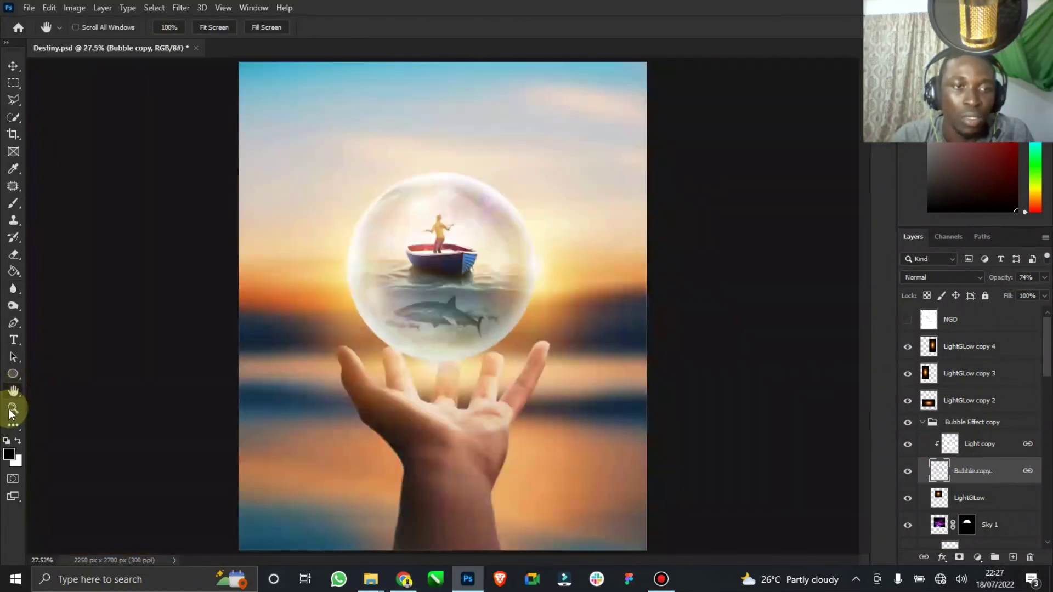
- Blur the bubble's lower-right edge above the ring and little fingers on the Bubble copy layer
left_click(13, 407)
left_click_drag(465, 370, 537, 357)
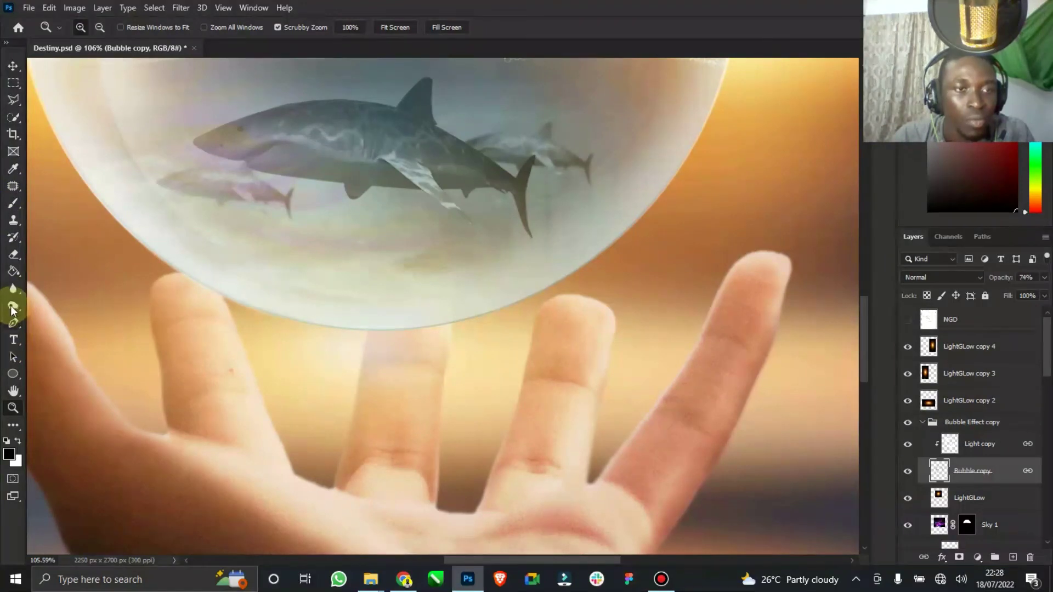
left_click(11, 290)
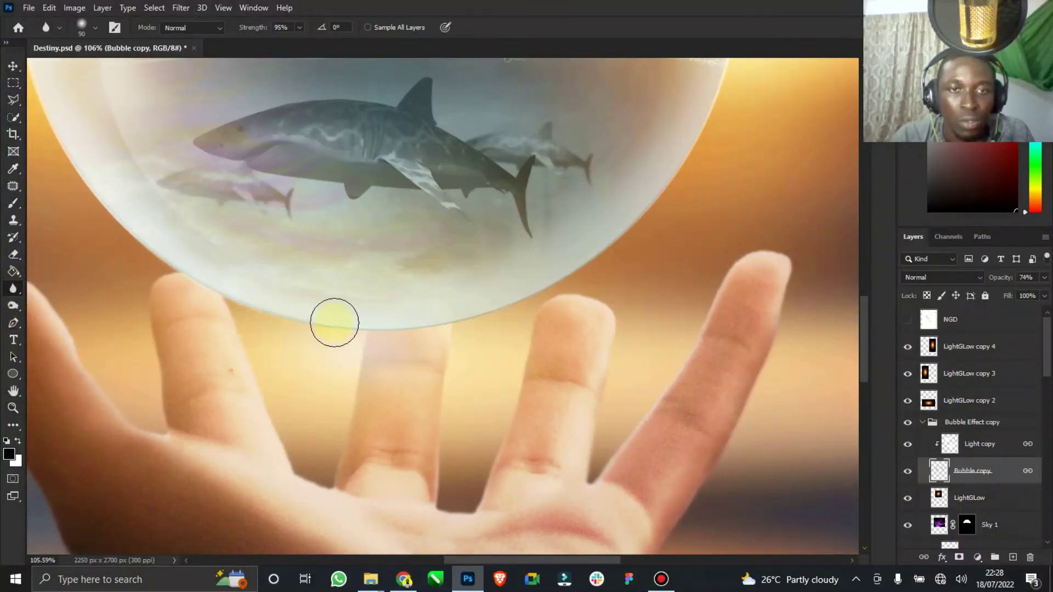
left_click_drag(590, 261, 693, 156)
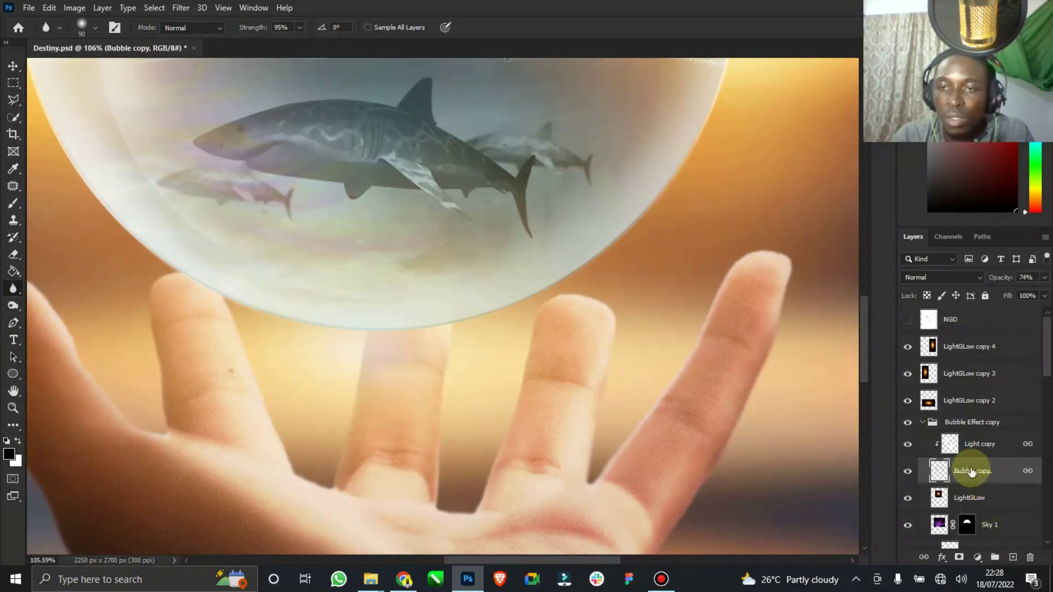
scroll(734, 150, "up", 2)
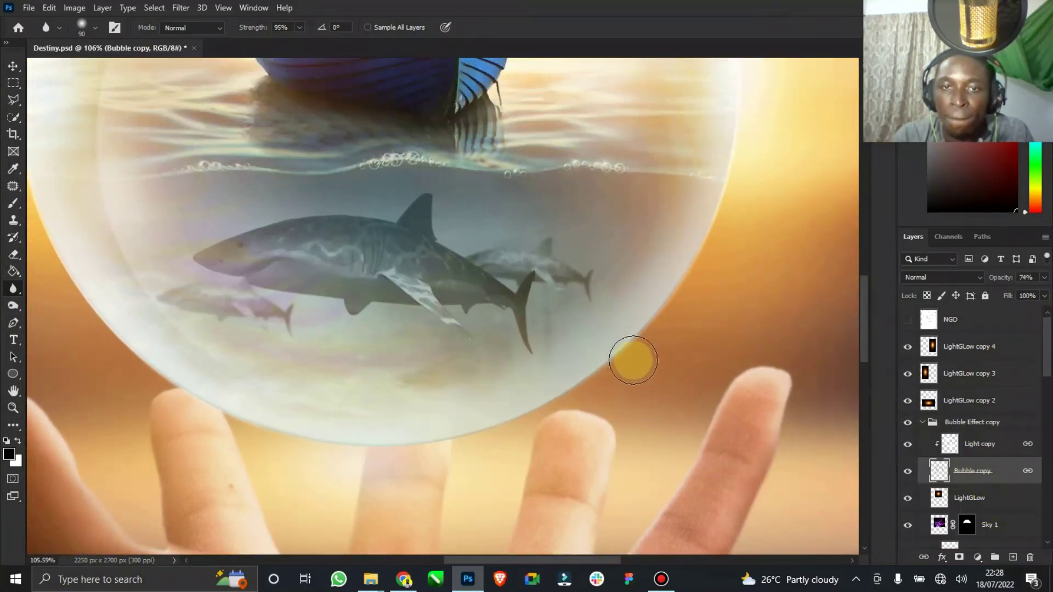
- Blur the bubble's lower edge on the Bubble layer, sweeping from its right side around to the left
scroll(630, 357, "down", 1)
scroll(932, 461, "down", 5)
scroll(955, 477, "down", 6)
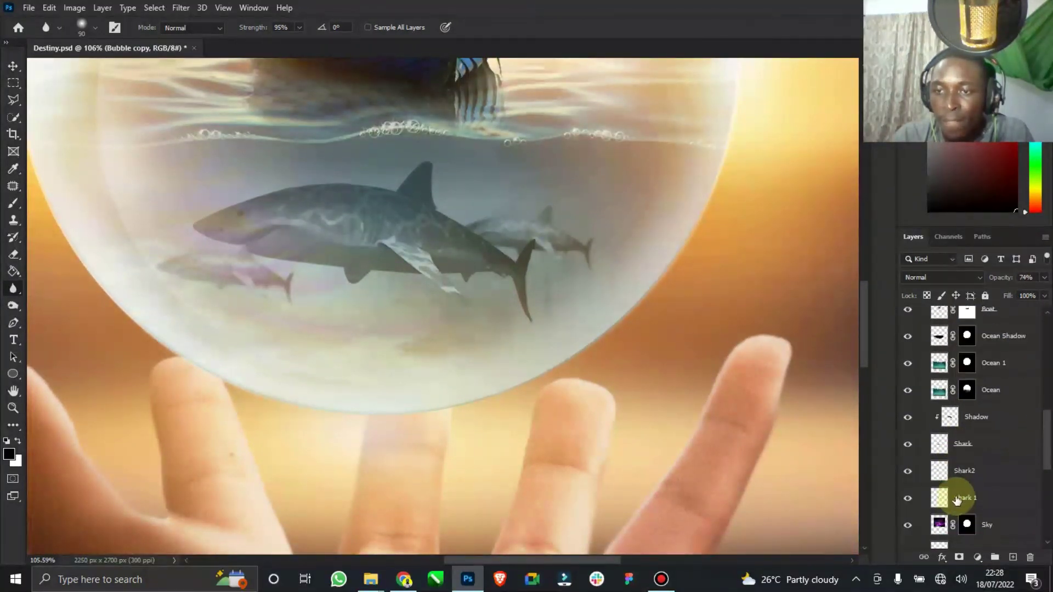
left_click(966, 454)
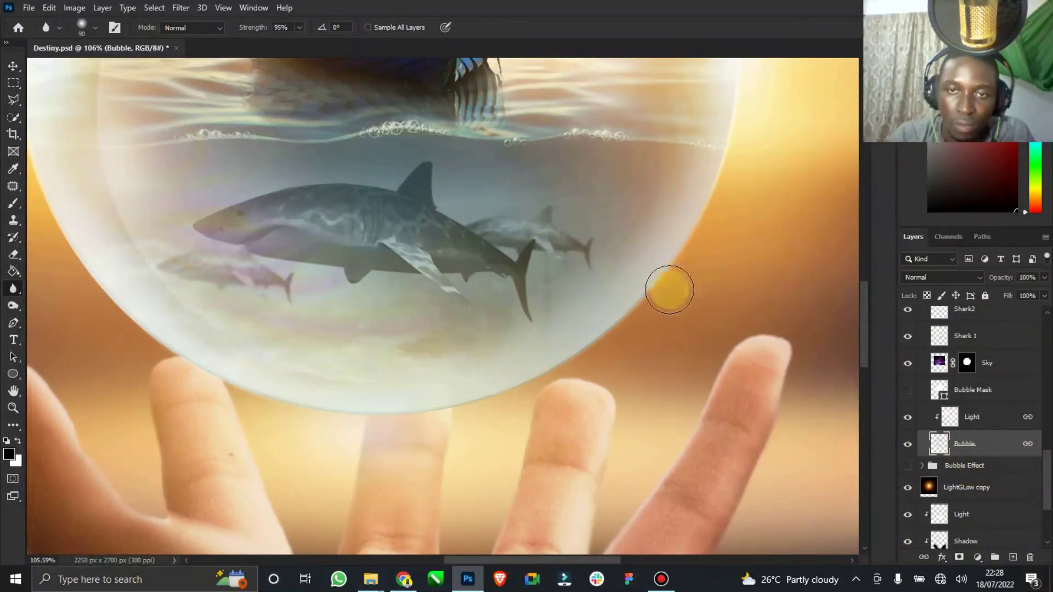
mouse_move(492, 395)
left_mouse_down()
mouse_move(271, 412)
mouse_move(256, 381)
mouse_move(150, 327)
left_mouse_up()
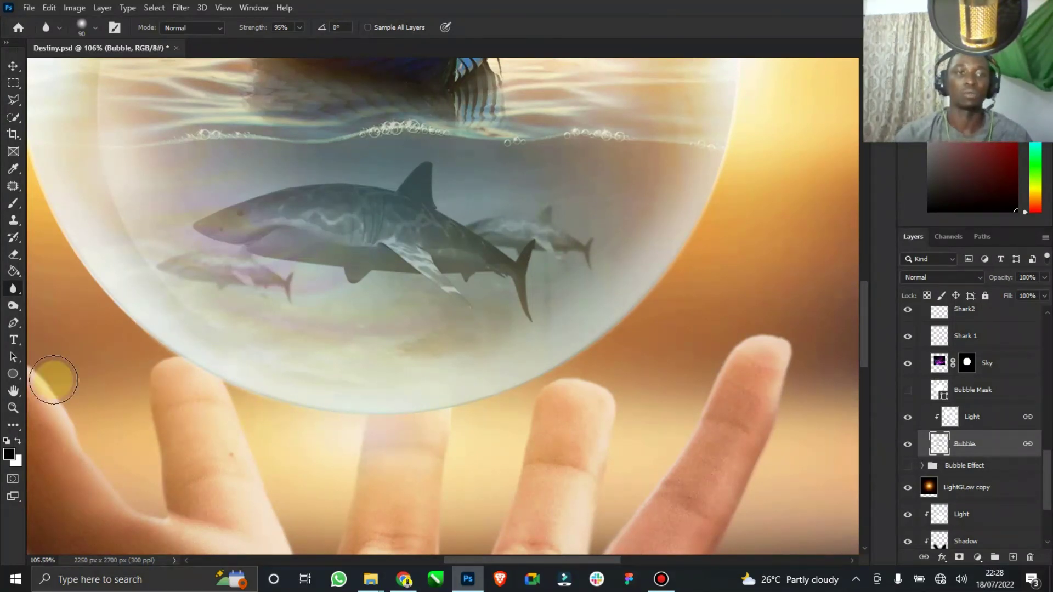
- Fit the whole composition in view and save Destiny.psd with the softened bubble edges
double_click(14, 390)
left_click(13, 66)
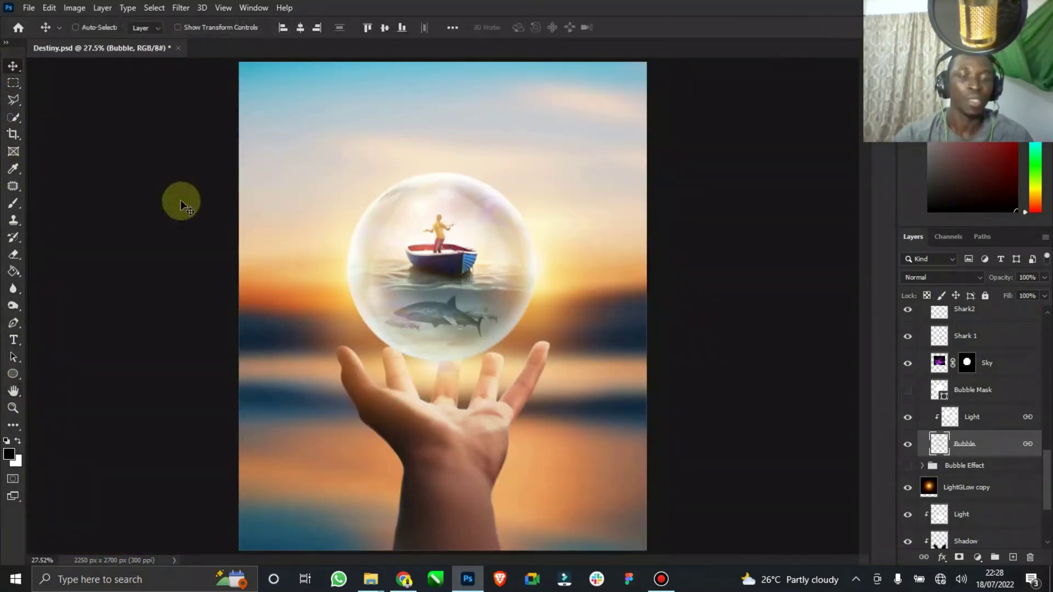
key("ctrl+s")
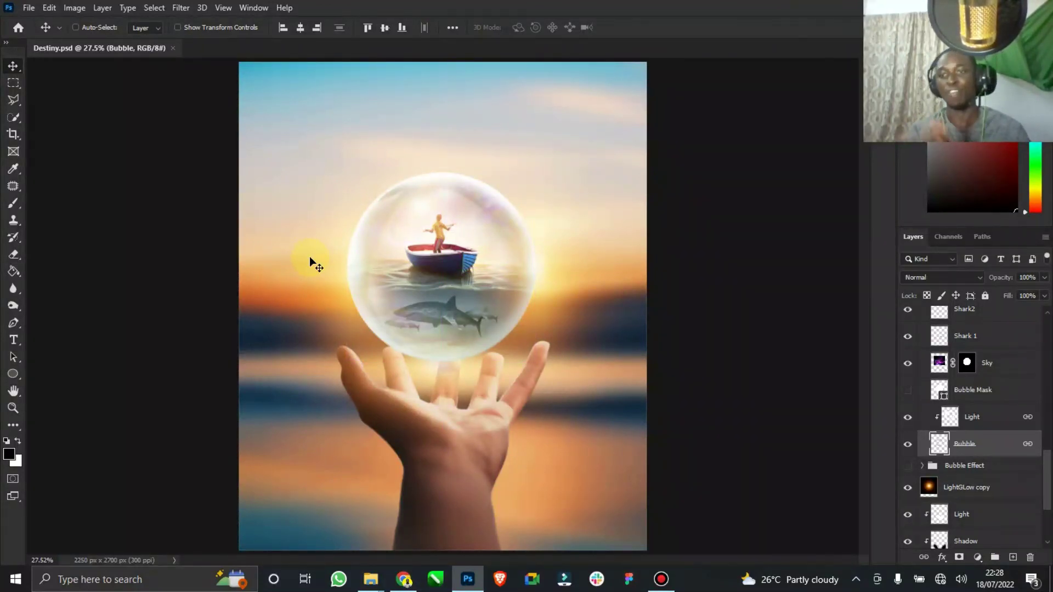
- Add a Color Lookup adjustment layer above LightGLow copy 4
scroll(1047, 429, "up", 1)
scroll(1045, 434, "up", 10)
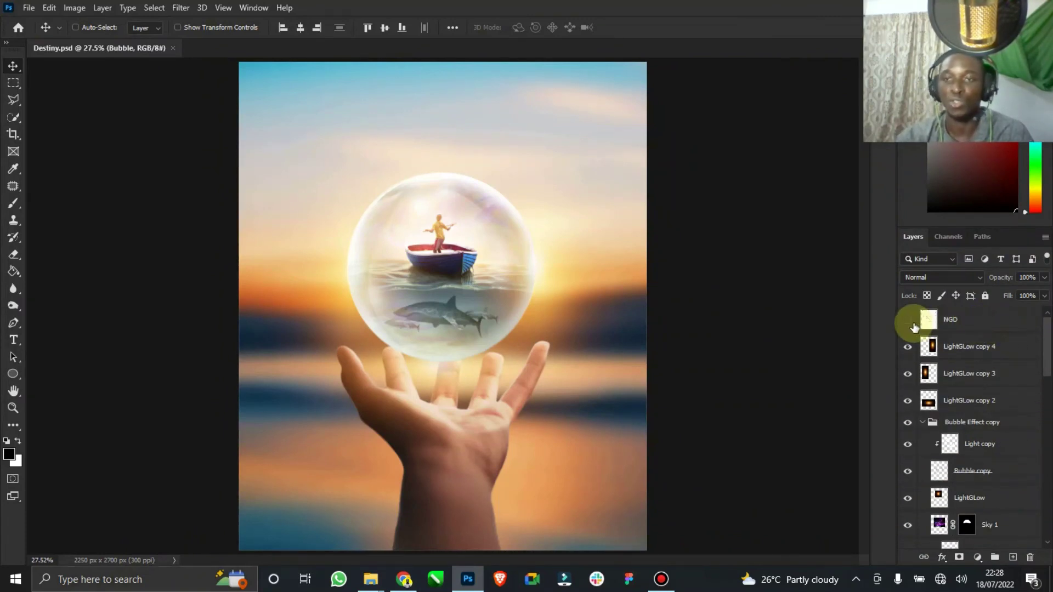
left_click(970, 346)
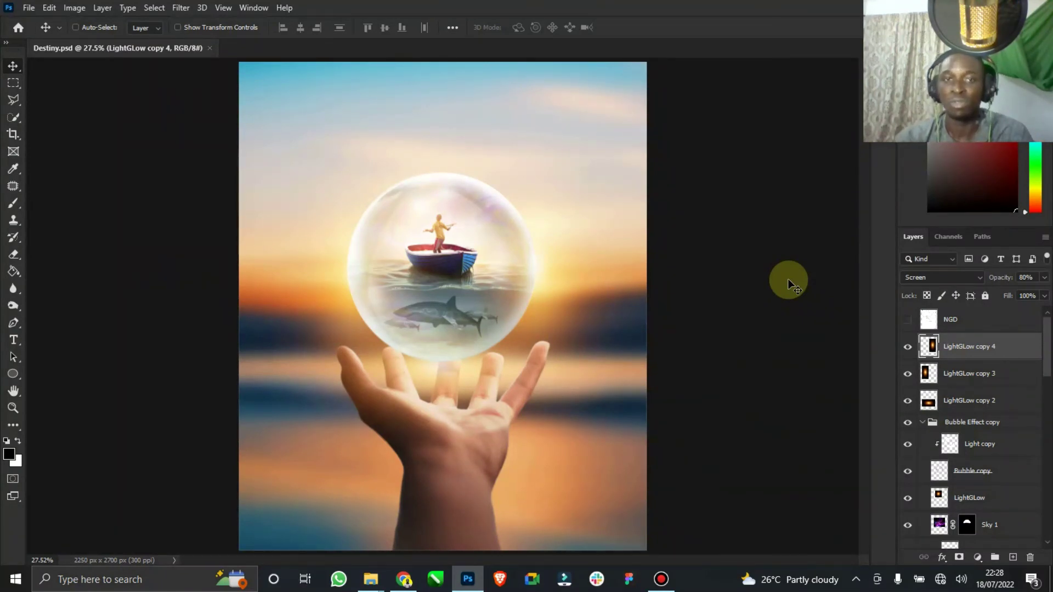
left_click(978, 558)
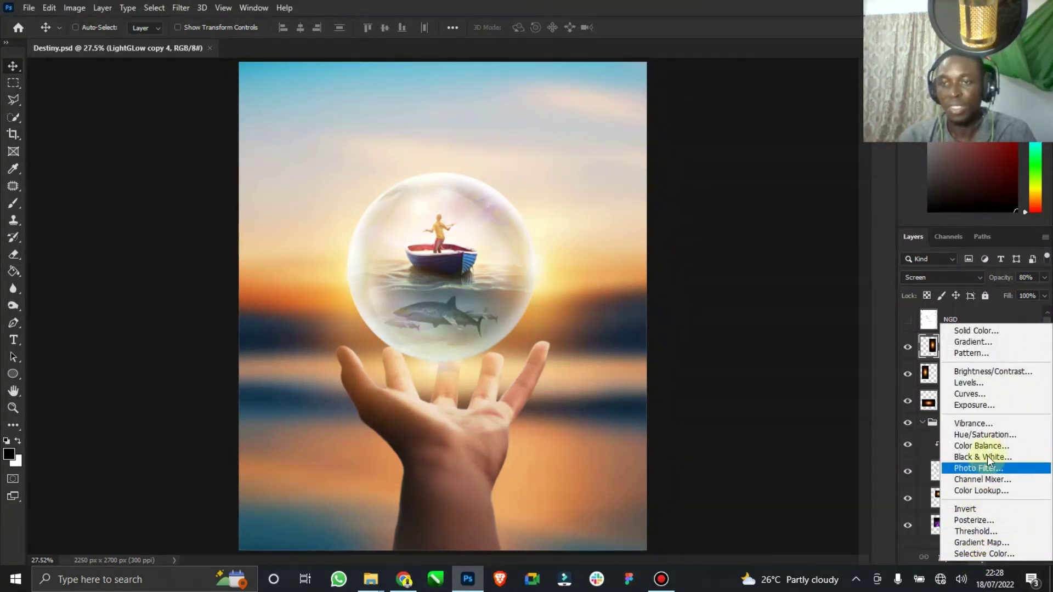
left_click(983, 490)
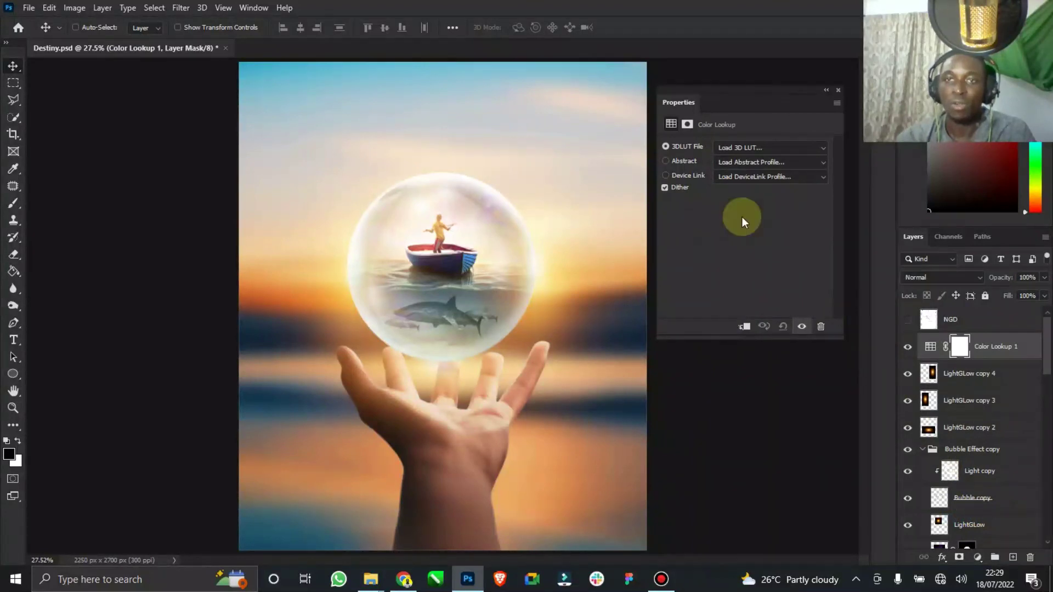
left_click(735, 147)
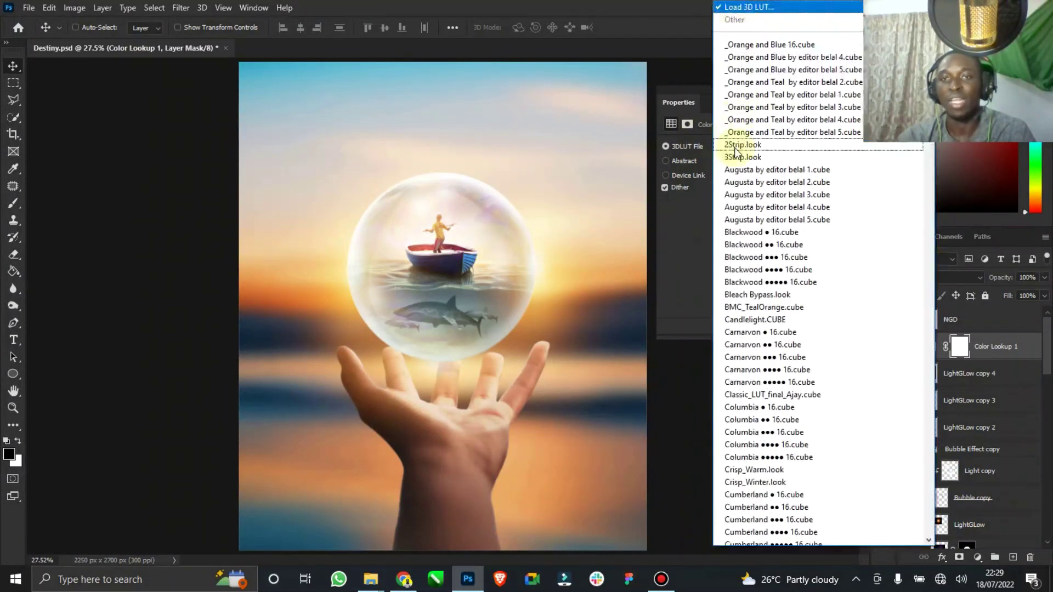
left_click(695, 225)
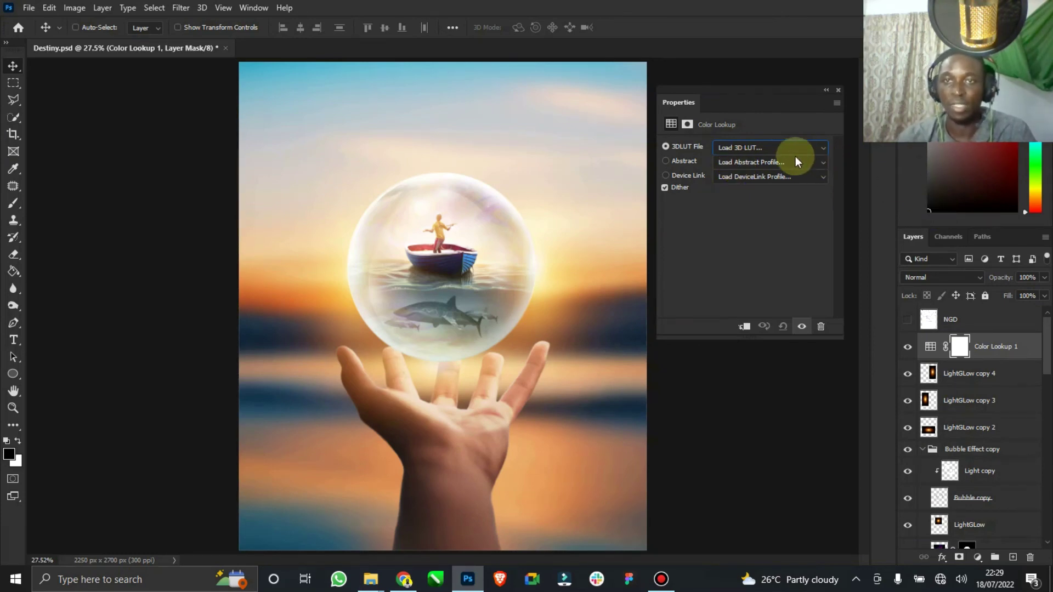
left_click(738, 147)
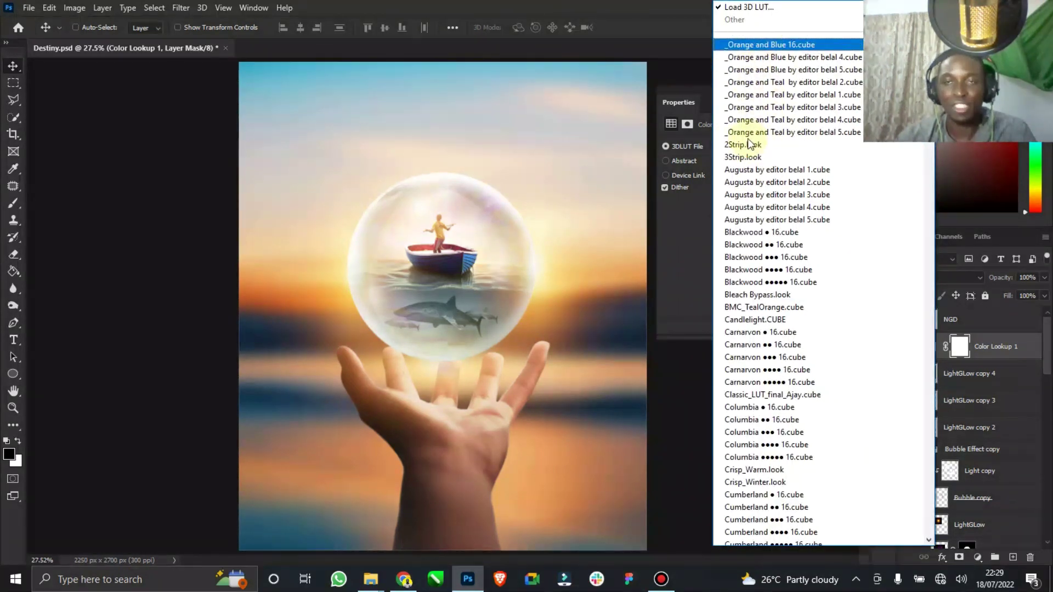
left_click(700, 242)
left_click(752, 154)
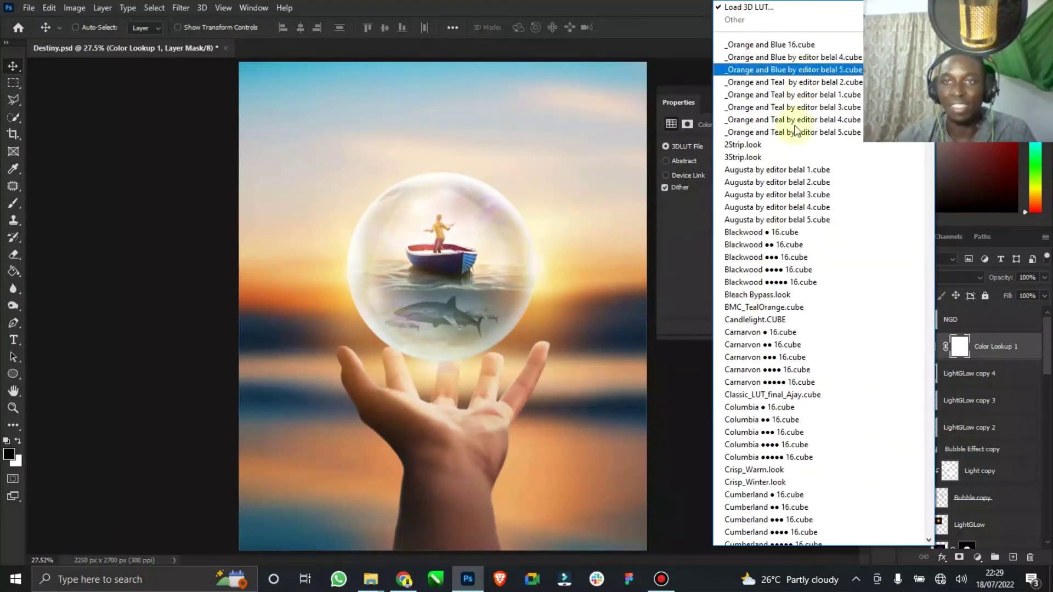
left_click(699, 243)
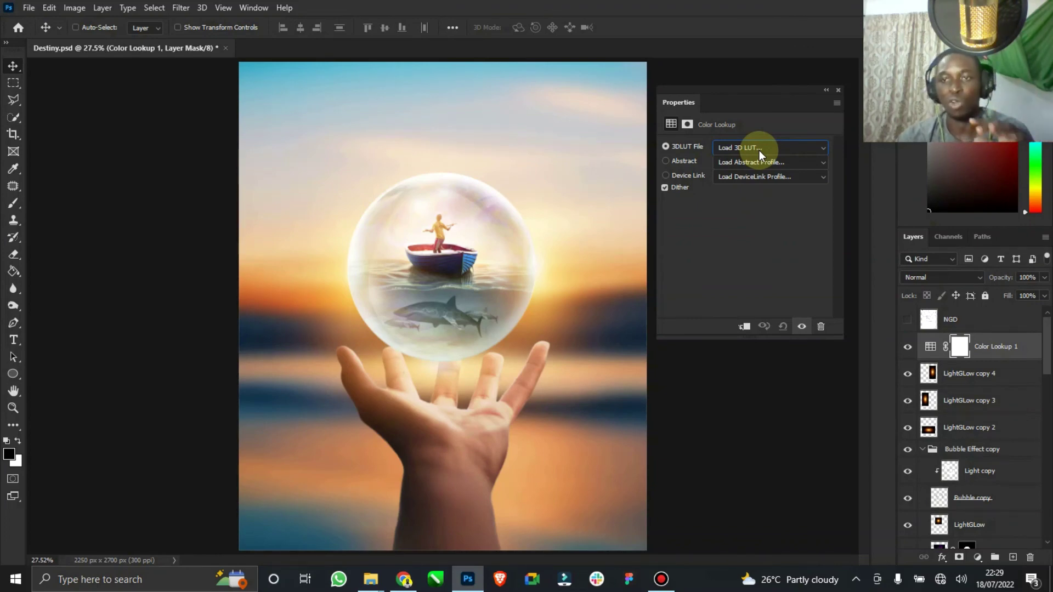
- Try the Orange and Blue 4 and the Orange and Teal 2 LUTs on the Color Lookup layer
left_click(759, 149)
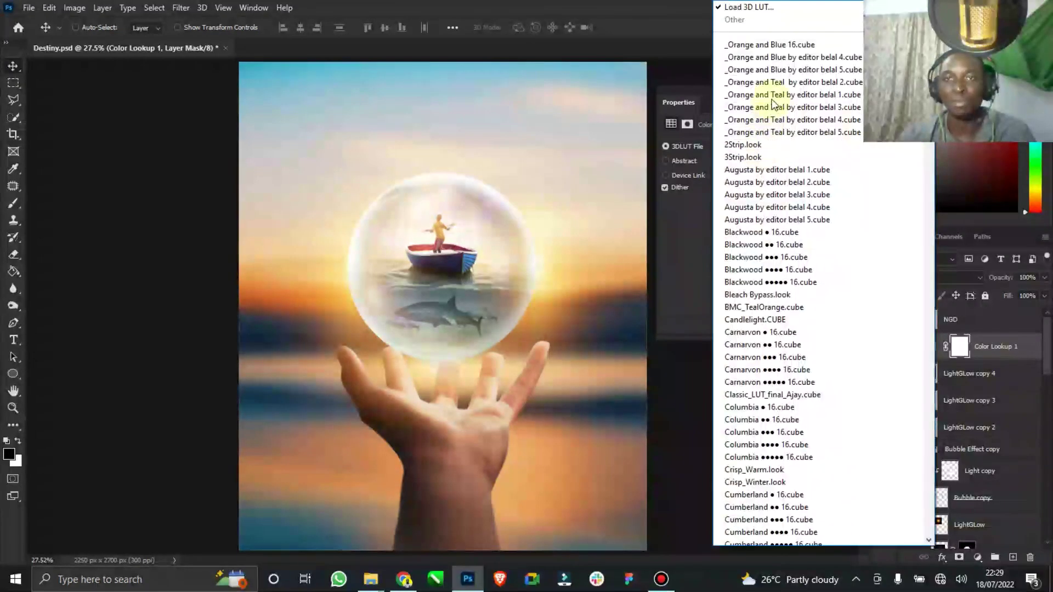
left_click(783, 58)
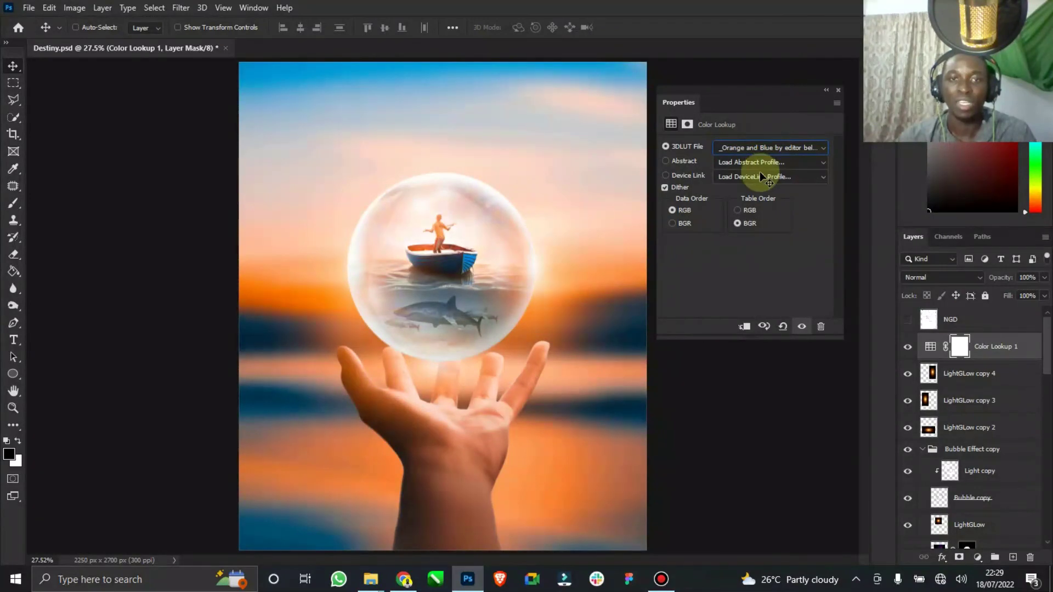
left_click(764, 155)
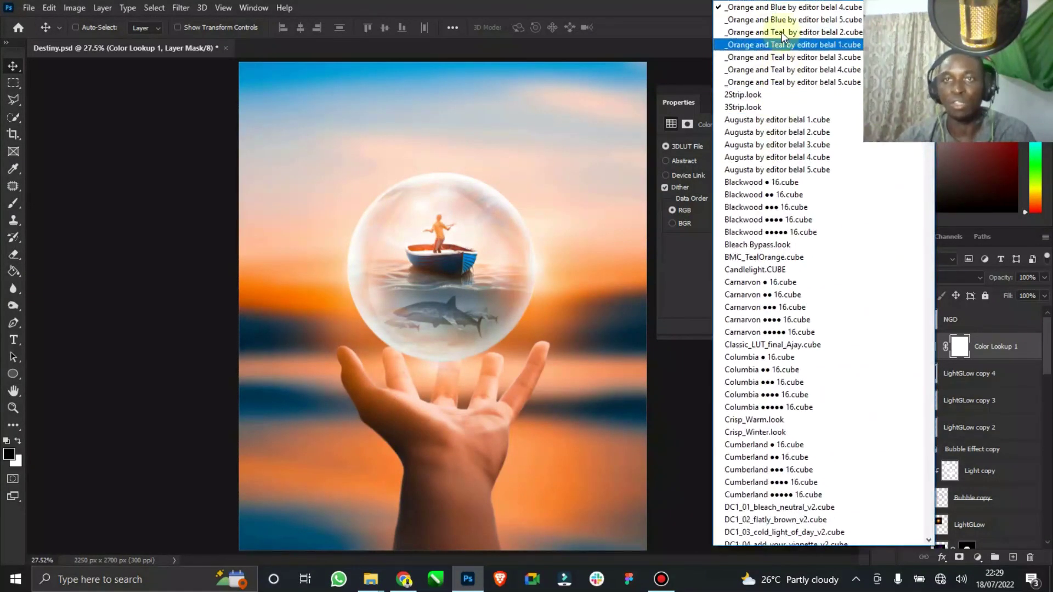
left_click(784, 36)
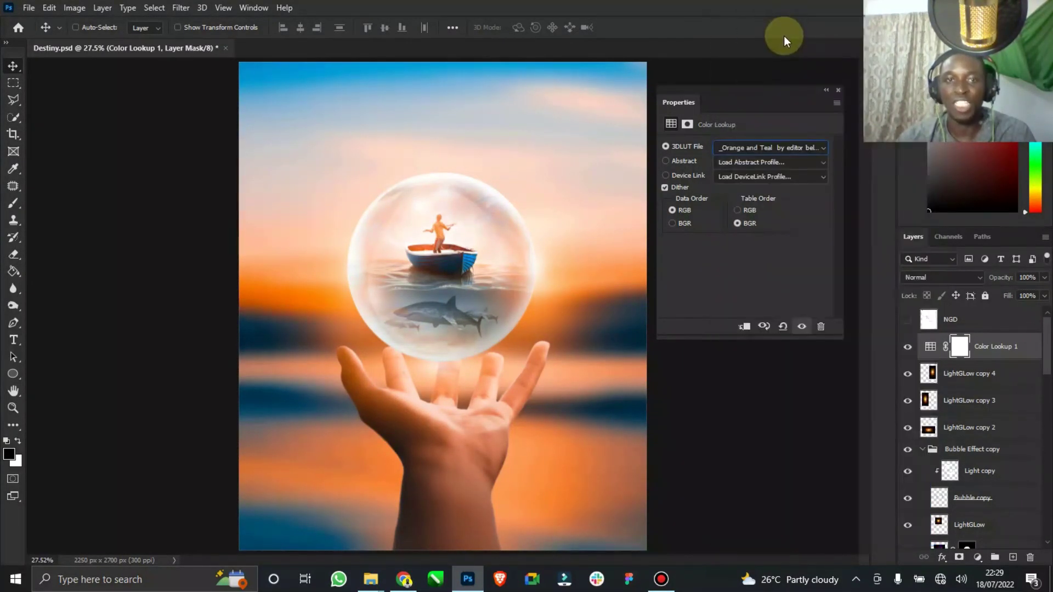
- Try 2Strip.look on the Color Lookup layer, and replace it with 3Strip.look
left_click(756, 148)
left_click(763, 68)
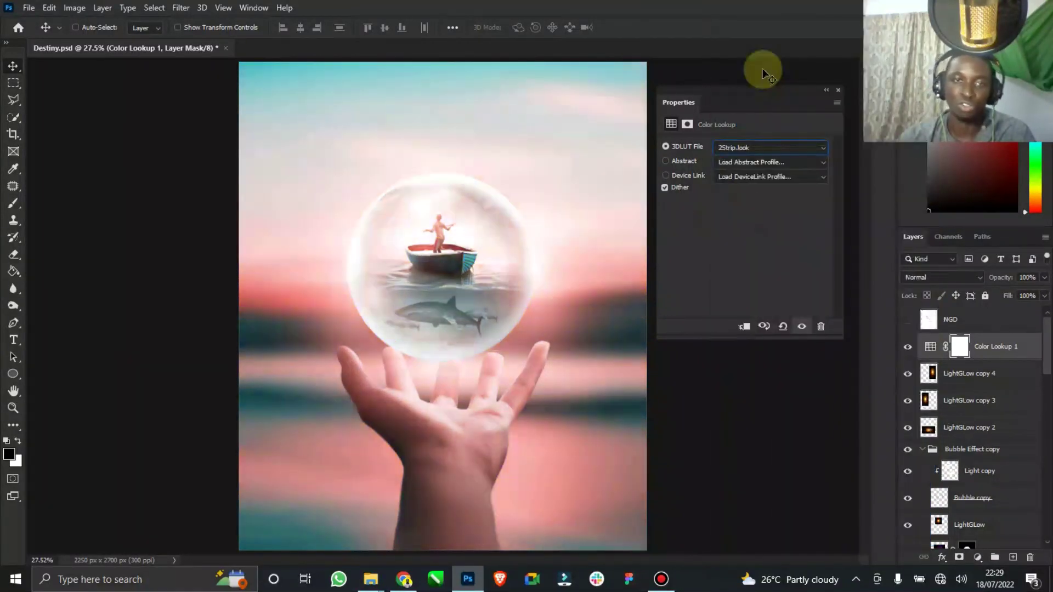
left_click(768, 154)
left_click(763, 25)
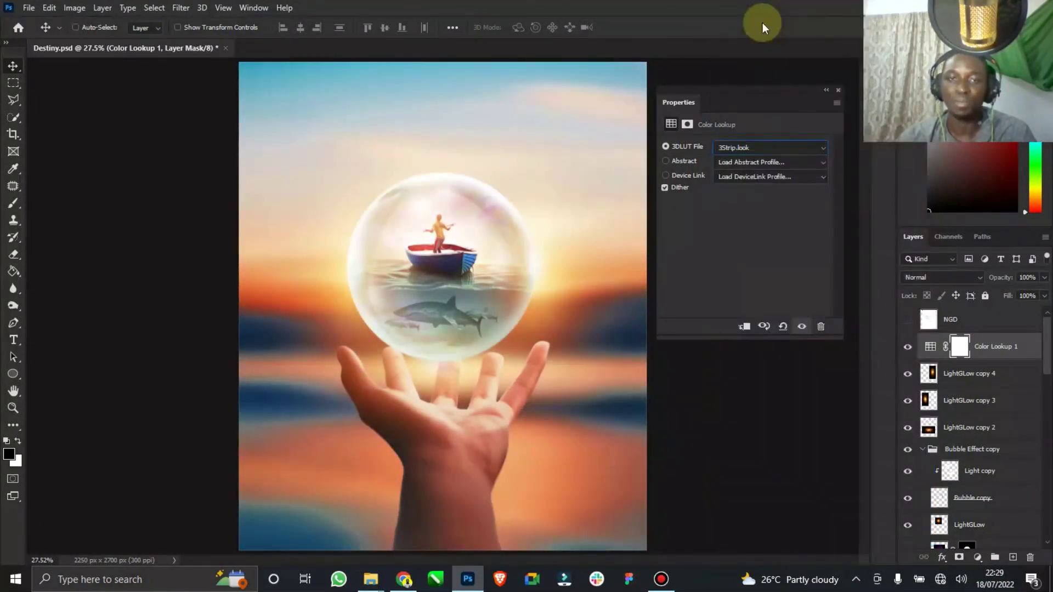
- Try the FoggyNight.3DL LUT on the Color Lookup 1 layer
left_click(779, 148)
scroll(782, 208, "down", 5)
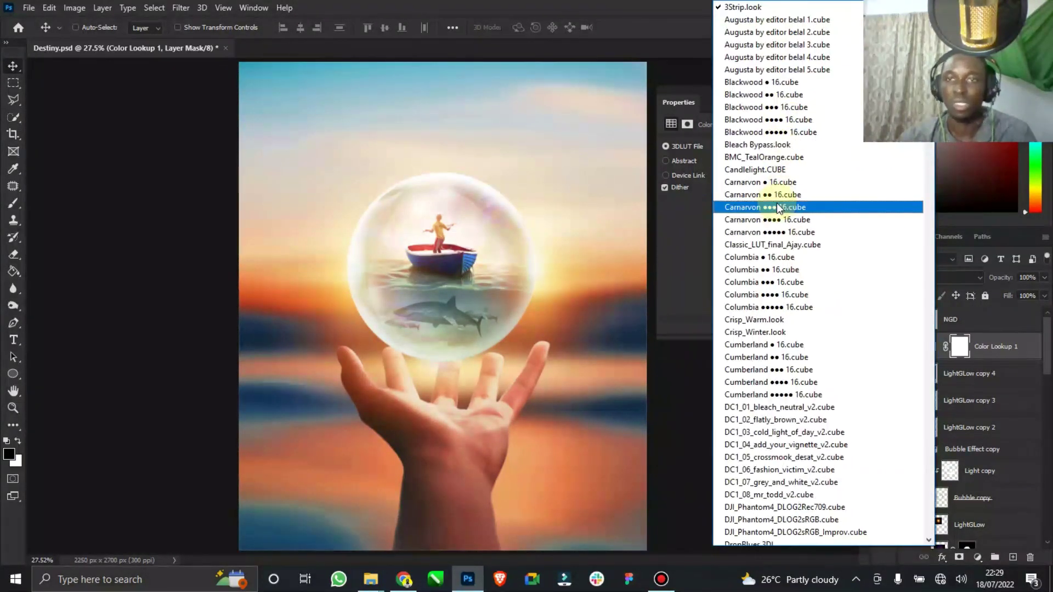
scroll(782, 210, "down", 7)
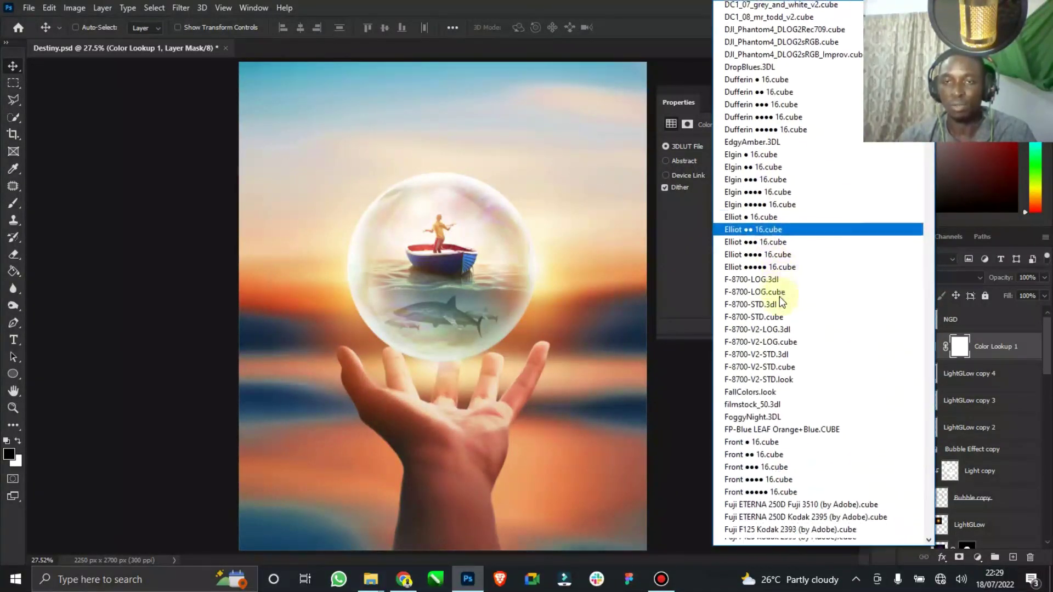
left_click(769, 408)
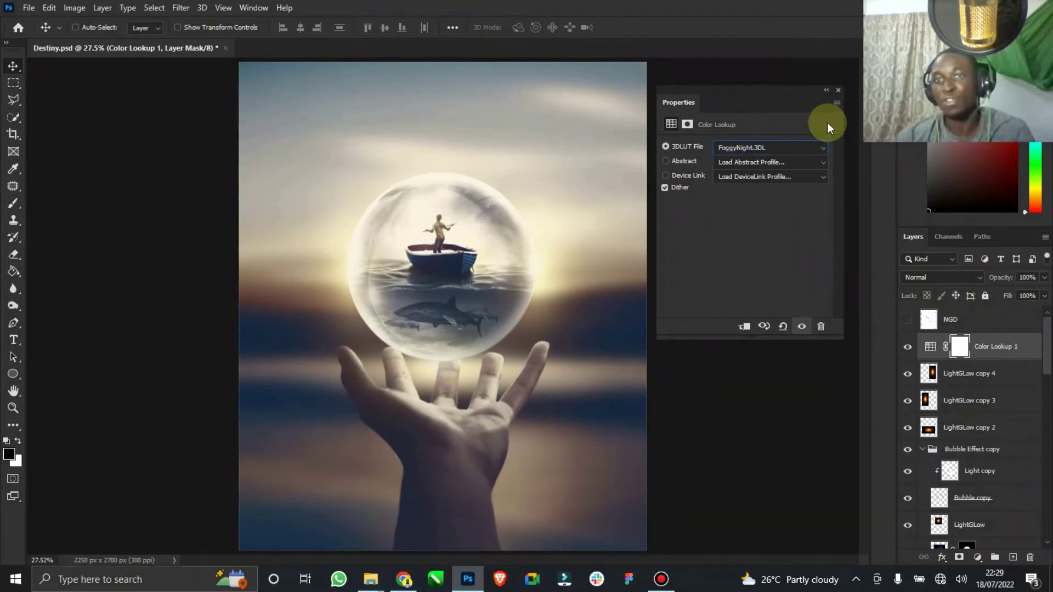
left_click(829, 91)
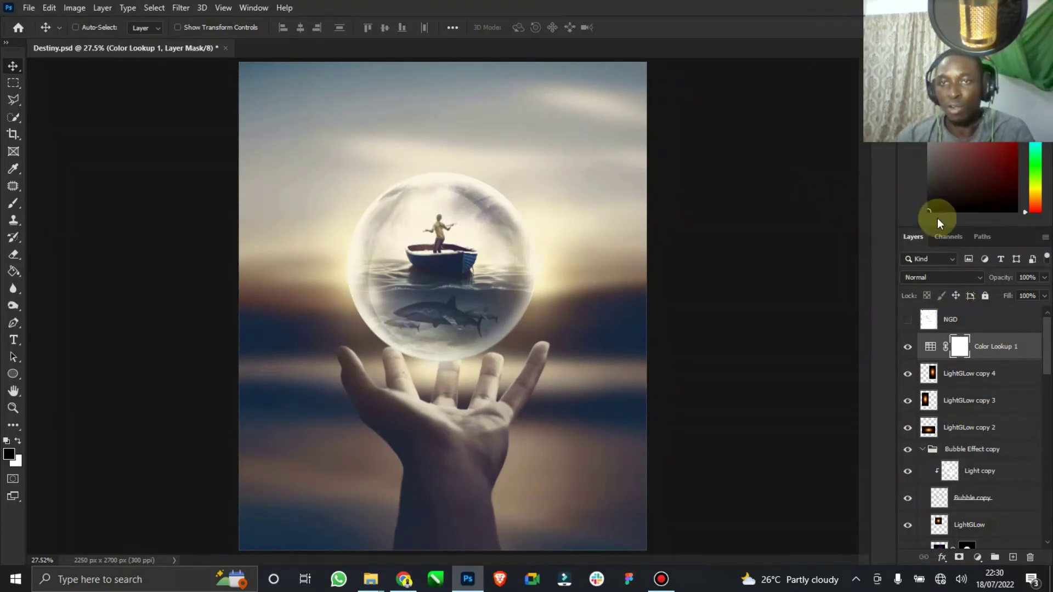
- Try the Overlay blend mode on the Color Lookup 1 layer
left_click(966, 276)
left_click(1040, 372)
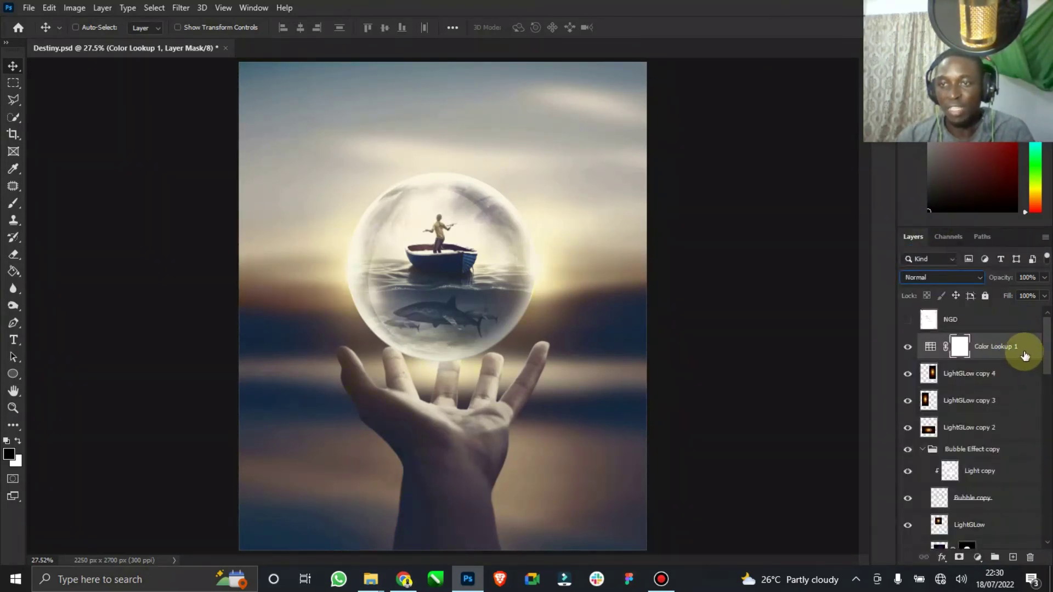
left_click(940, 278)
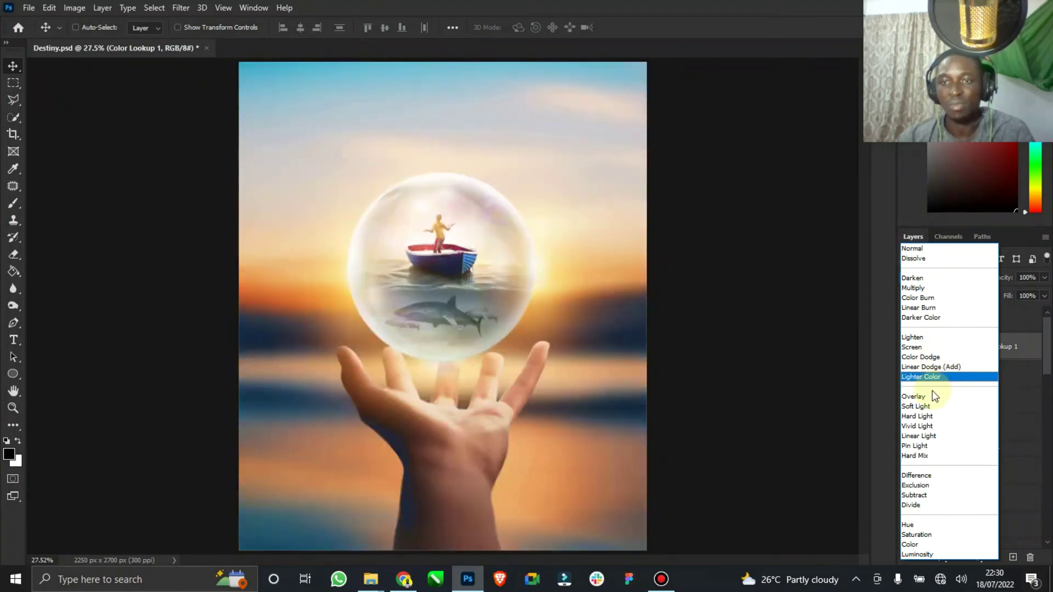
left_click(931, 394)
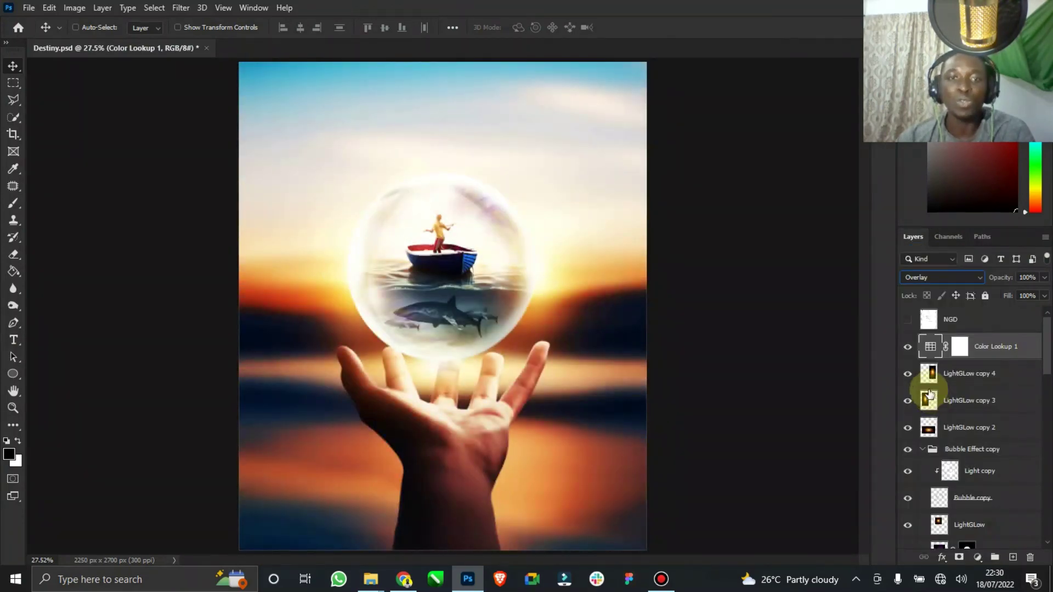
- Try the Orange and Teal 3 LUT on the Color Lookup 1 layer
double_click(930, 346)
left_click(603, 149)
scroll(647, 126, "up", 9)
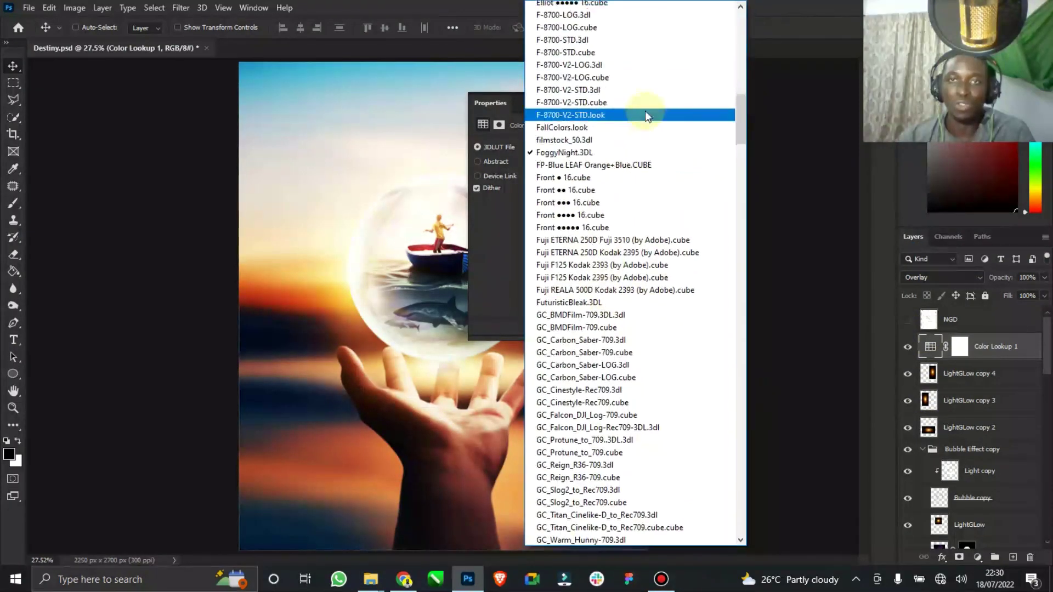
scroll(652, 112, "up", 15)
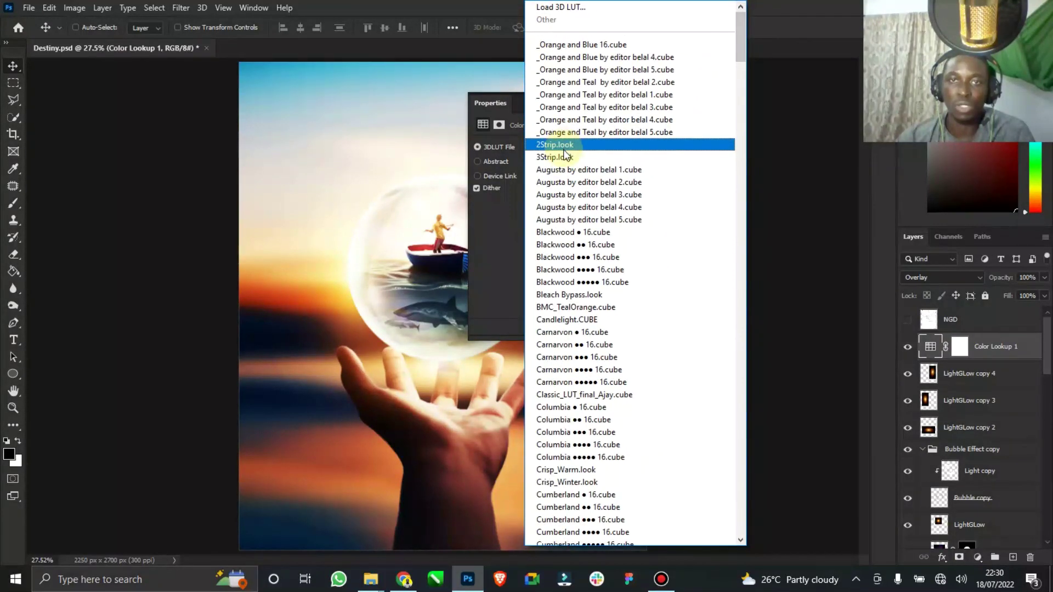
left_click(578, 108)
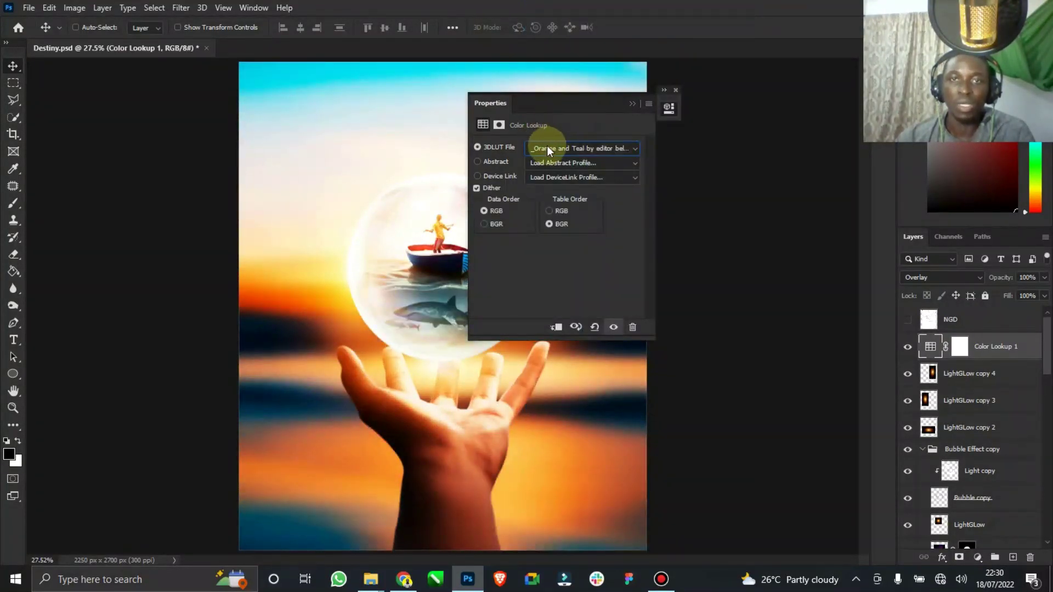
- Apply the 3Strip.look LUT to the Color Lookup 1 layer and set its blend mode to Normal
left_click(548, 148)
scroll(565, 121, "up", 3)
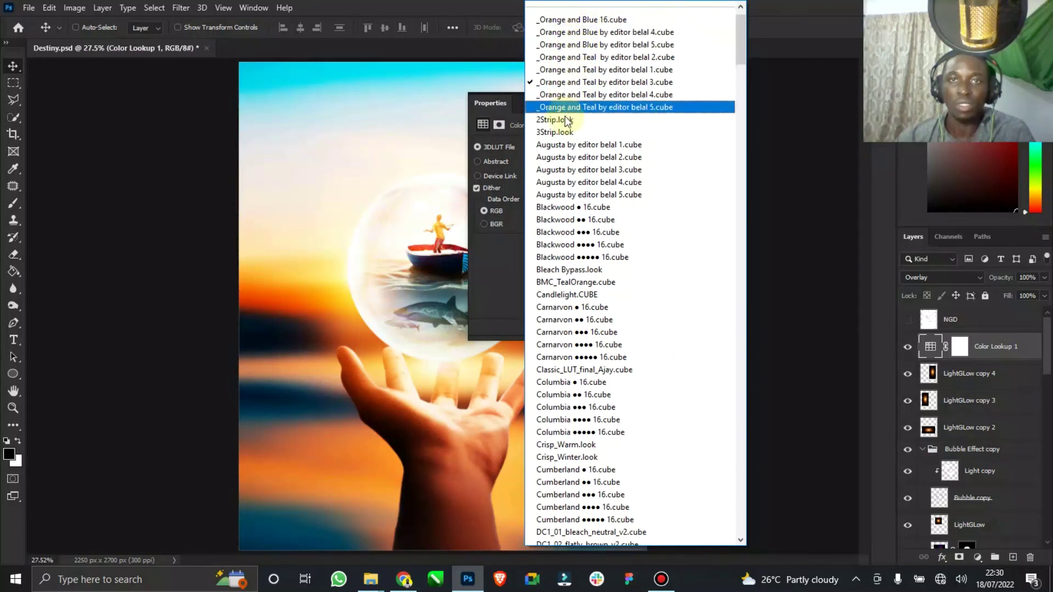
left_click(566, 132)
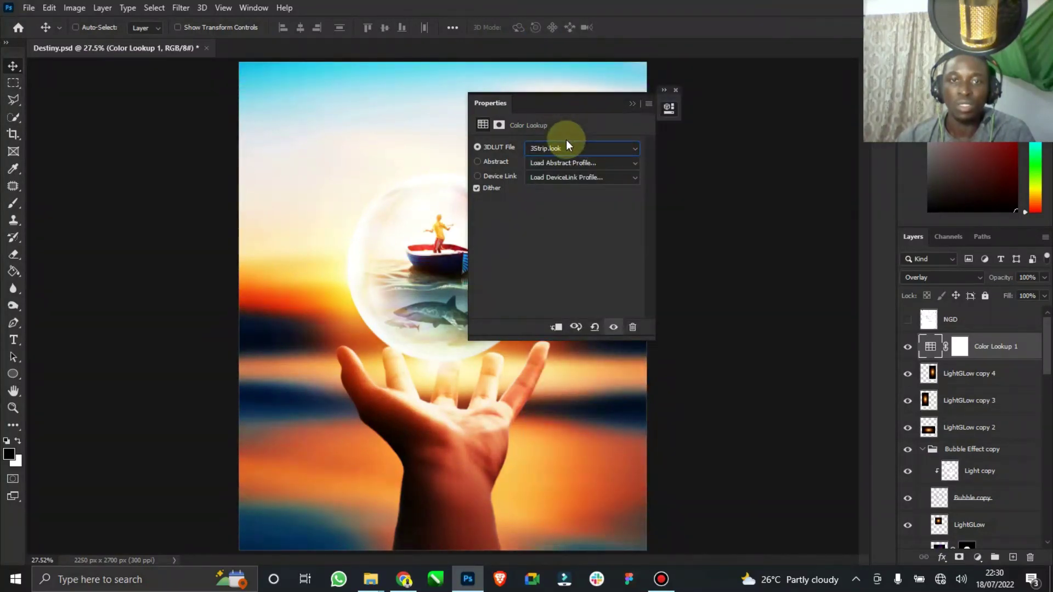
left_click(632, 104)
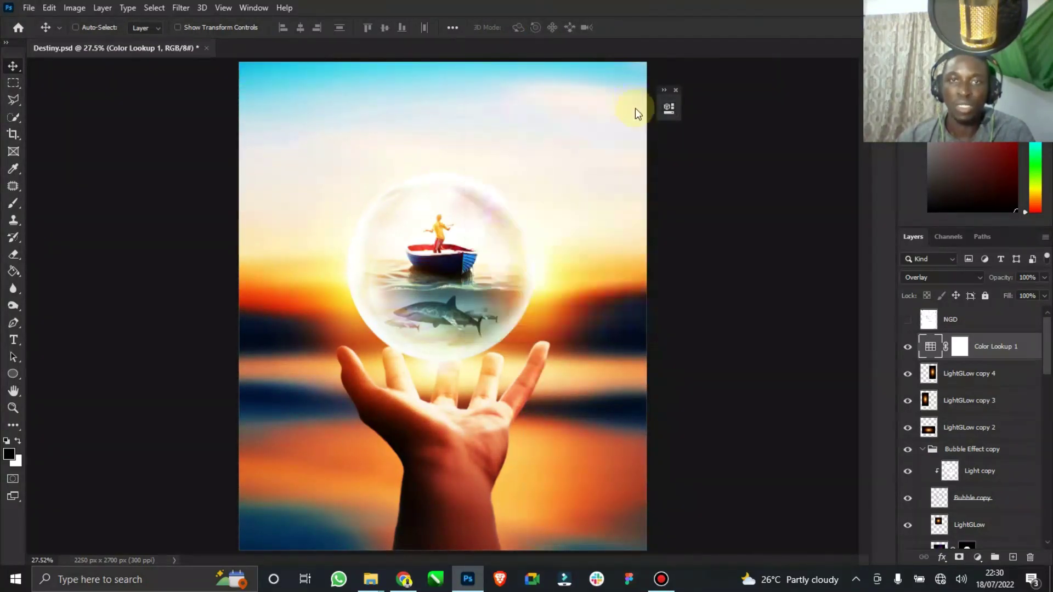
left_click(981, 279)
left_click(934, 252)
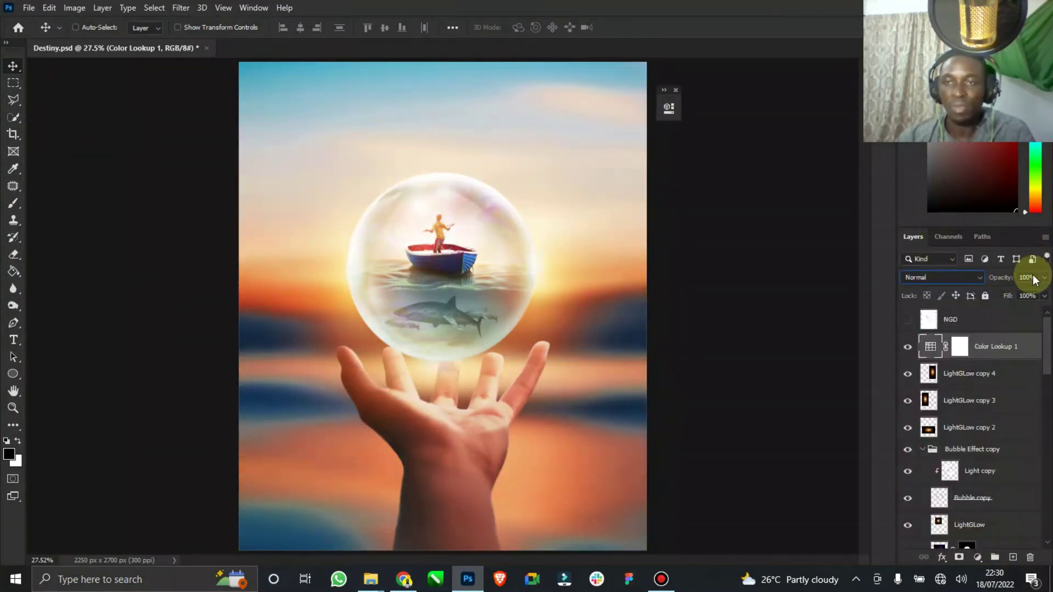
- Lower the Color Lookup 1 layer's opacity to 40% and save Destiny.psd
left_click(1044, 279)
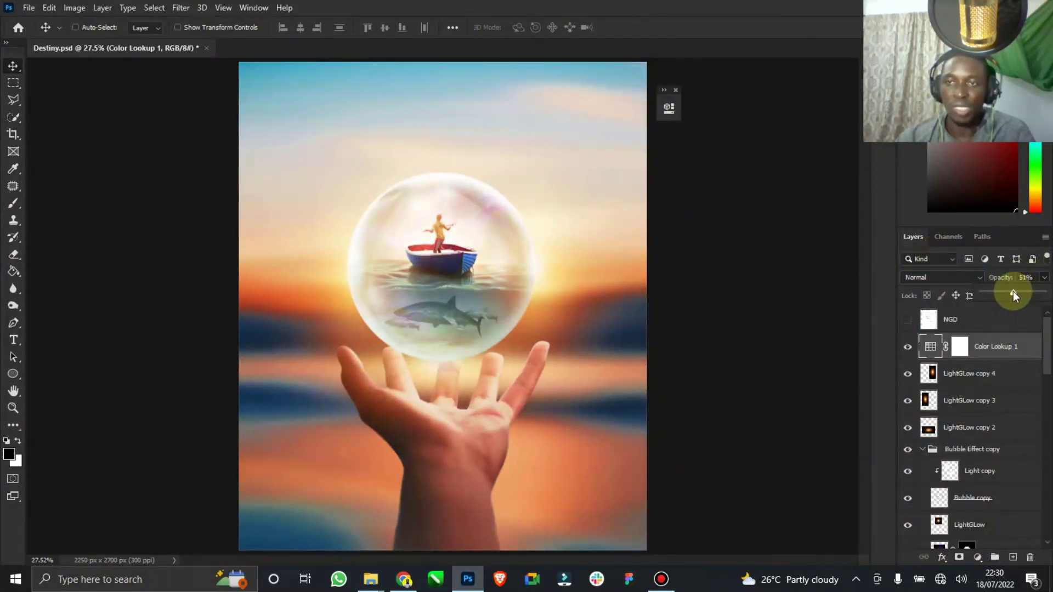
left_click(1012, 322)
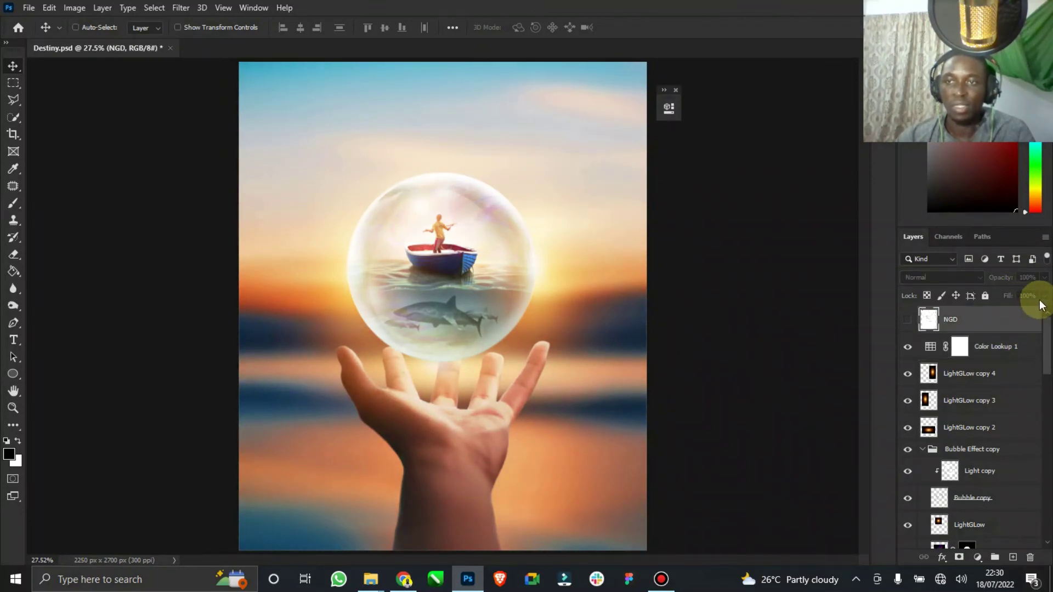
left_click(1011, 346)
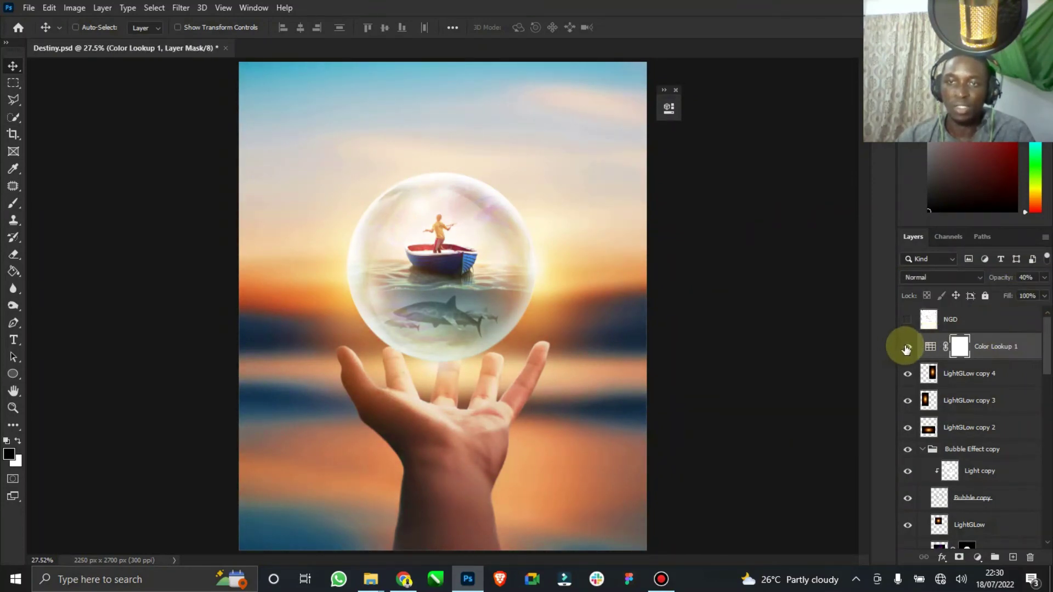
left_click(907, 346)
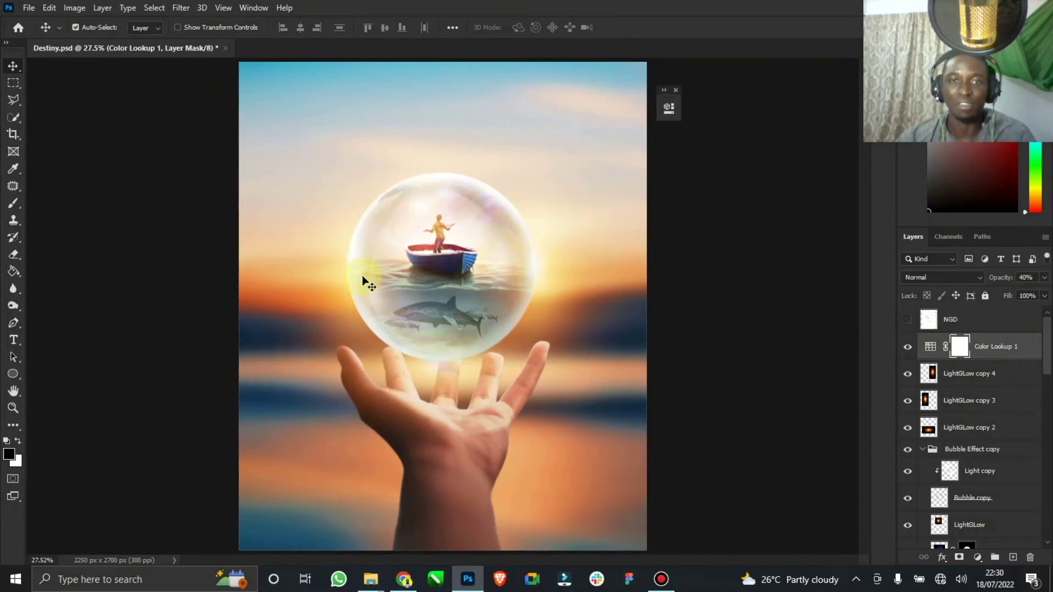
key("ctrl+s")
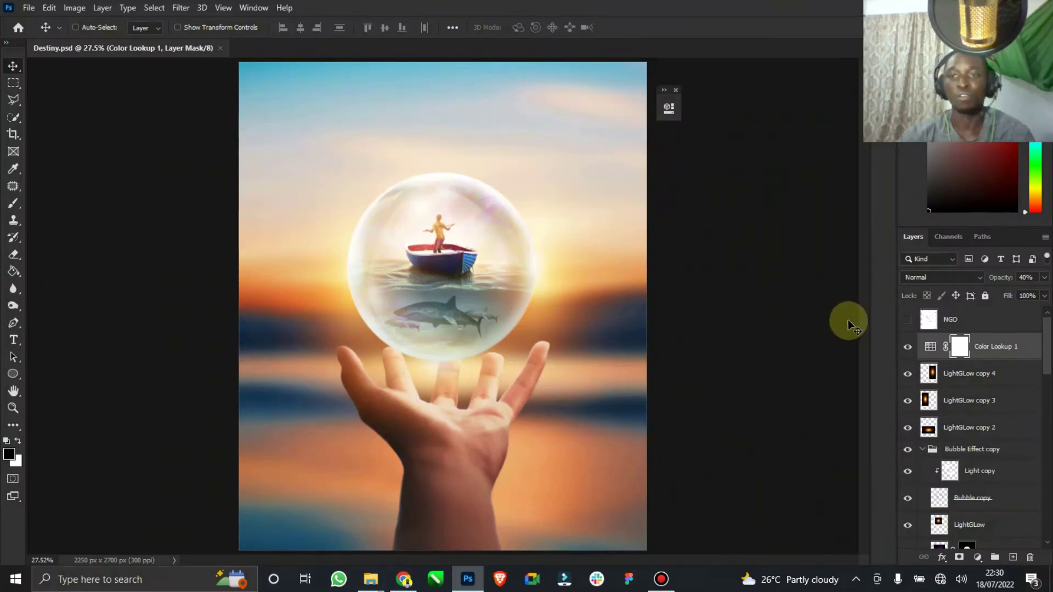
- Select all layers from Color Lookup 1 down to BG and stamp them into a new merged layer above Color Lookup 1
scroll(982, 390, "down", 3)
scroll(992, 395, "up", 2)
scroll(993, 392, "up", 1)
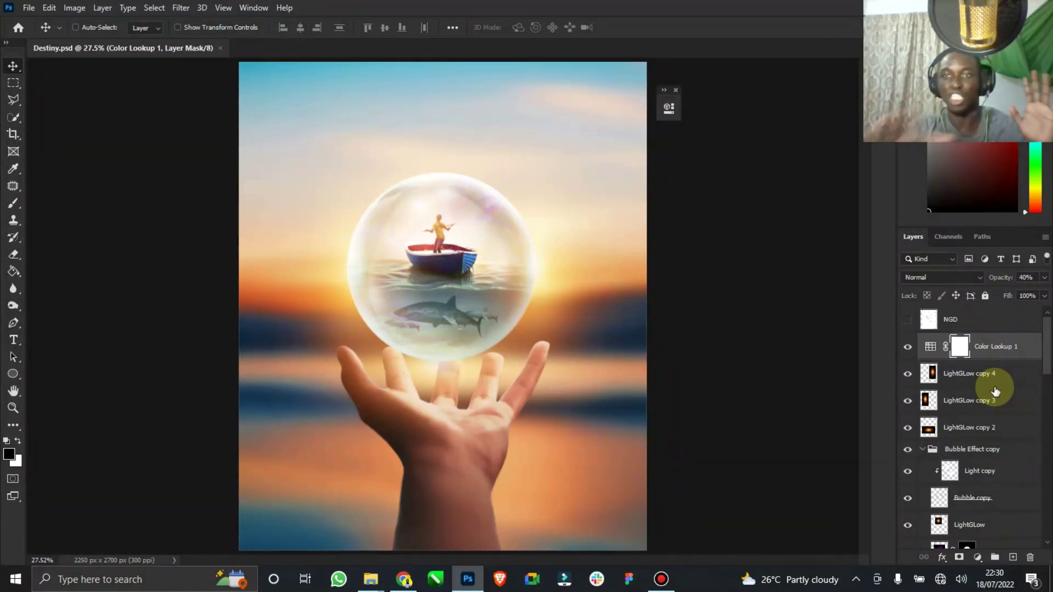
left_click(999, 346)
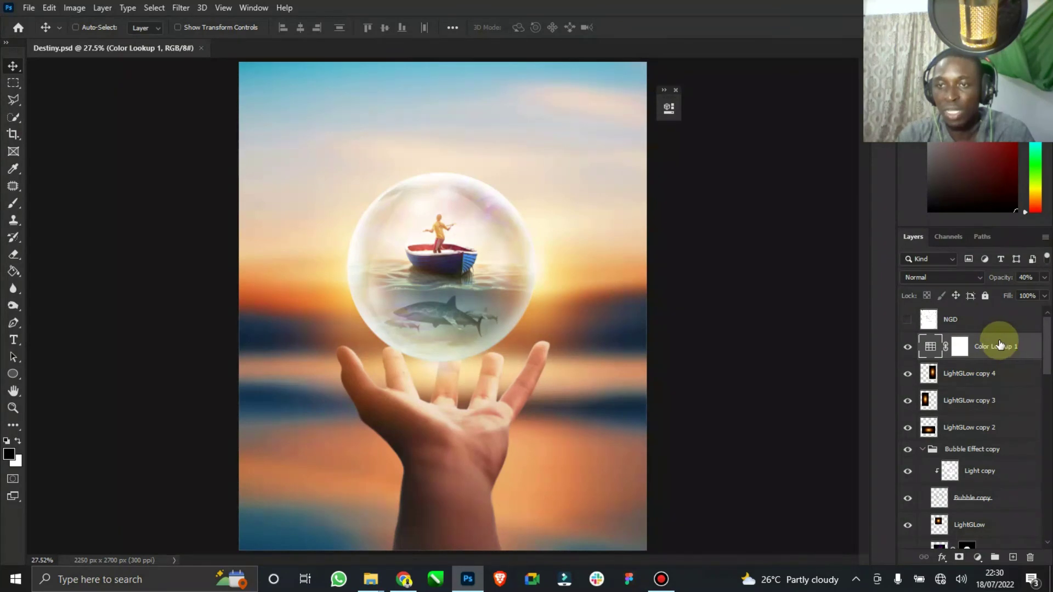
scroll(999, 351, "down", 8)
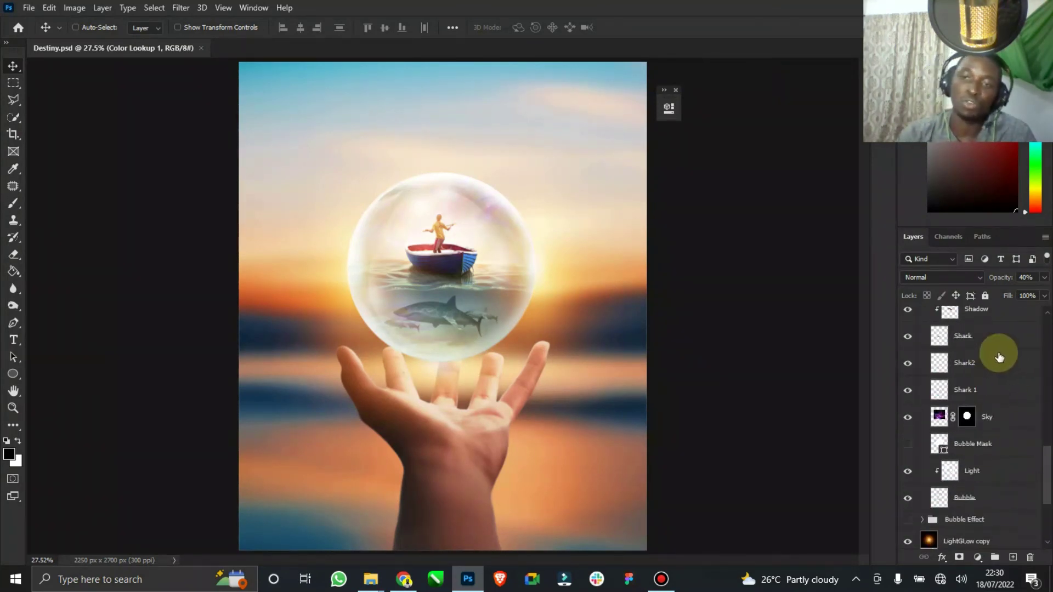
scroll(999, 357, "down", 4)
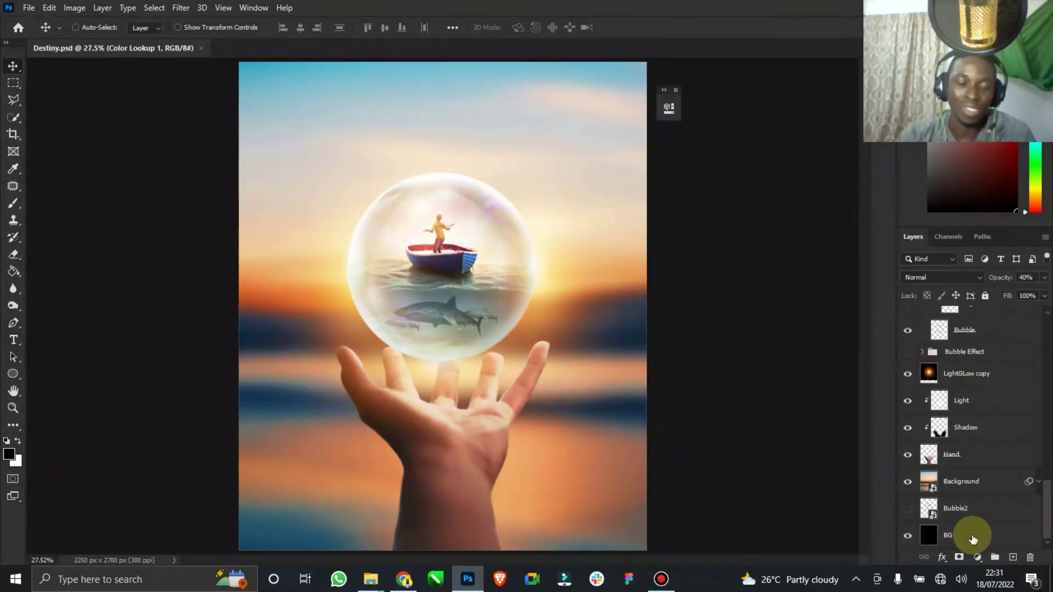
left_click(973, 539, "shift")
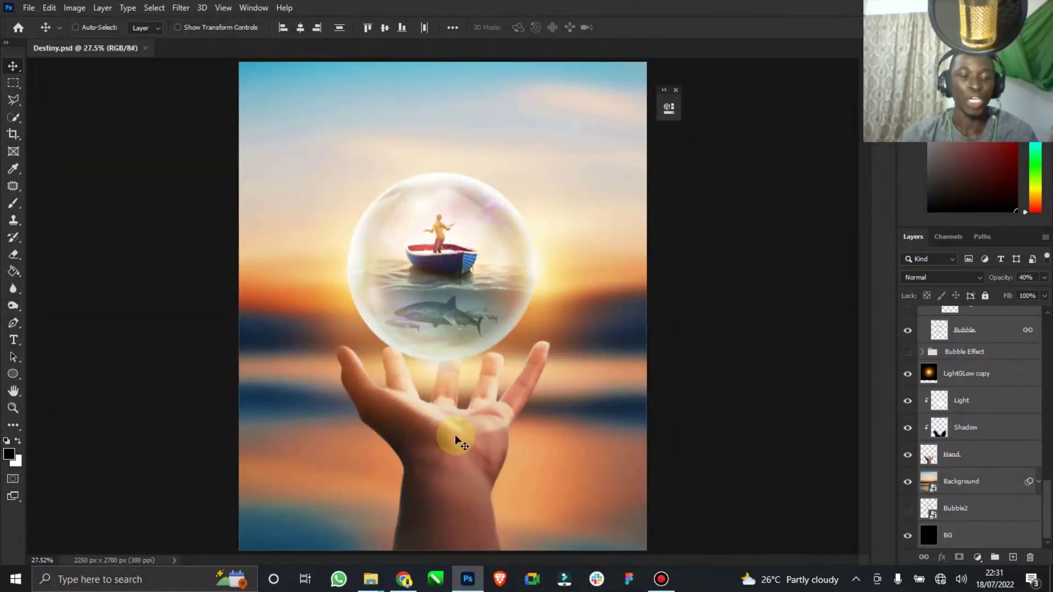
key("ctrl")
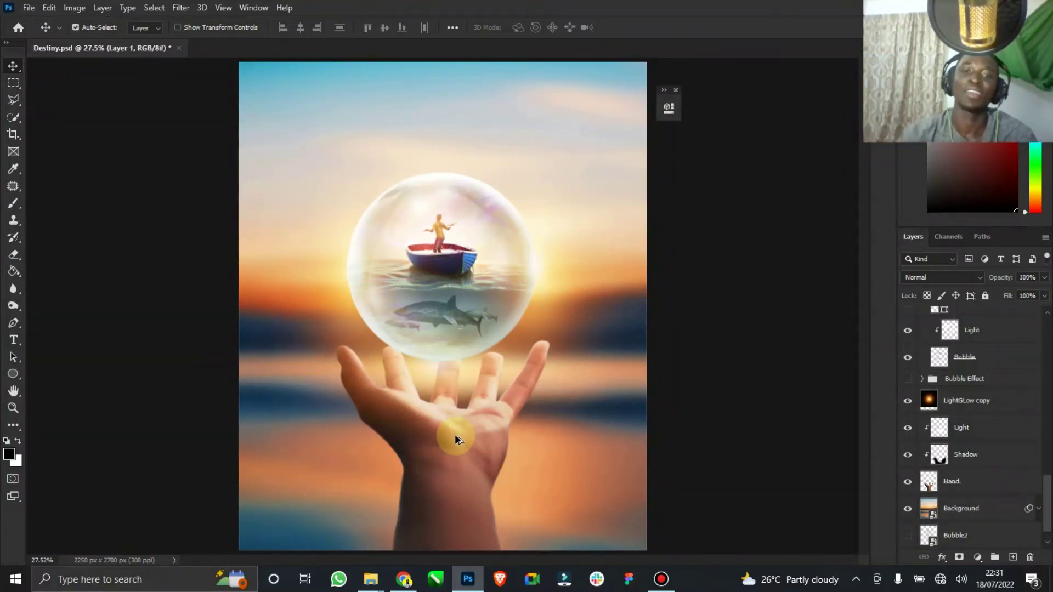
left_click_drag(1046, 497, 1046, 324)
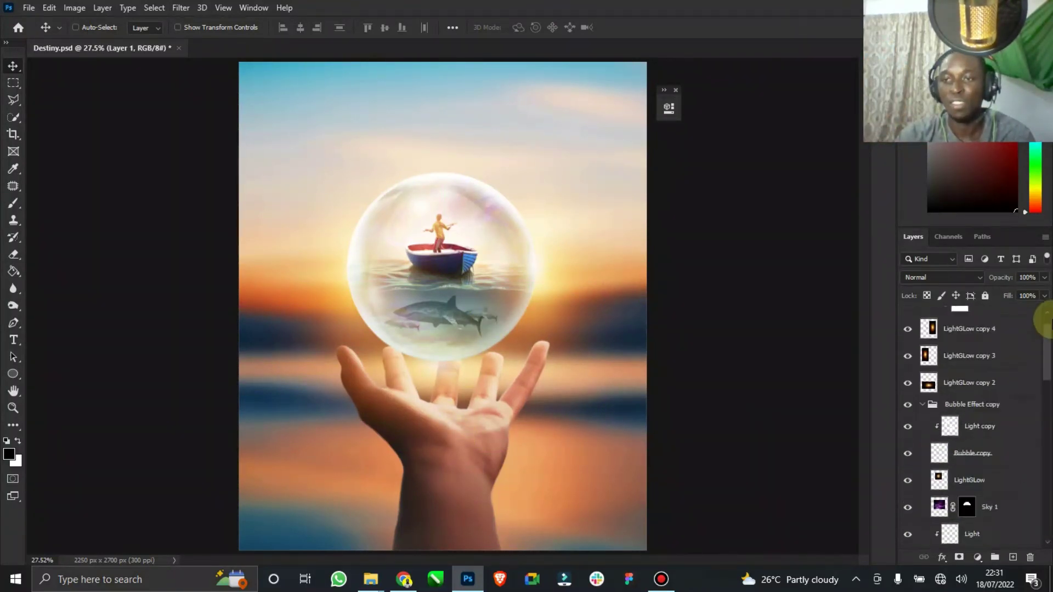
left_click(908, 346)
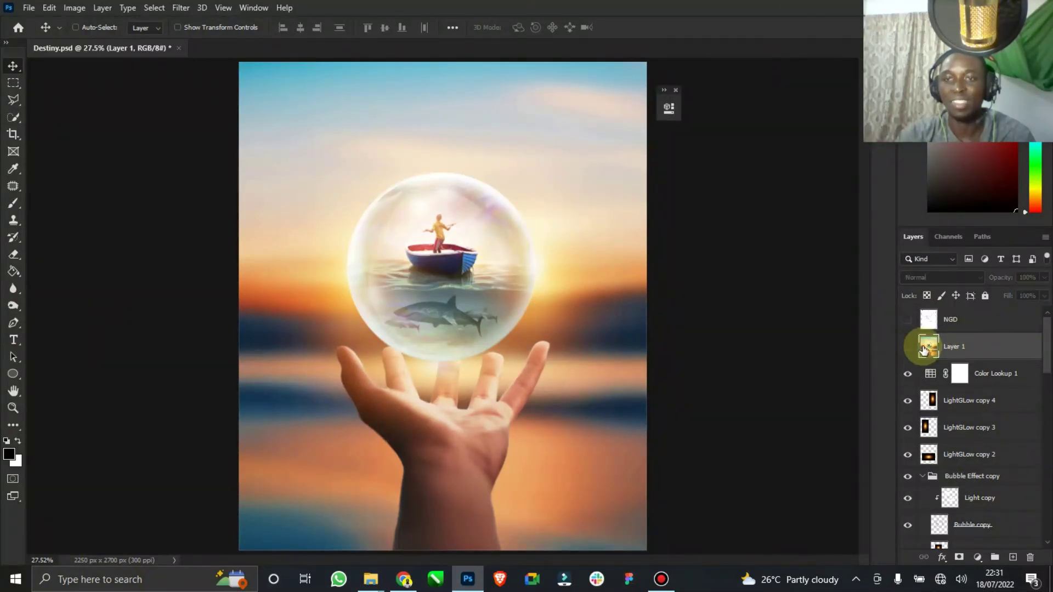
left_click(915, 352)
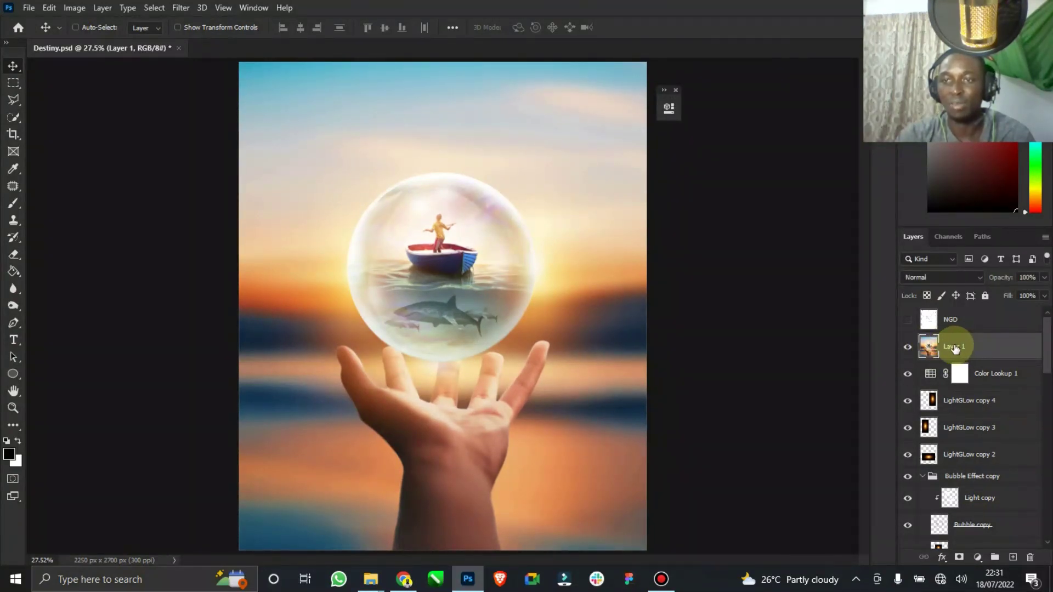
- Rename the merged layer as Destiny and save the document
double_click(954, 348)
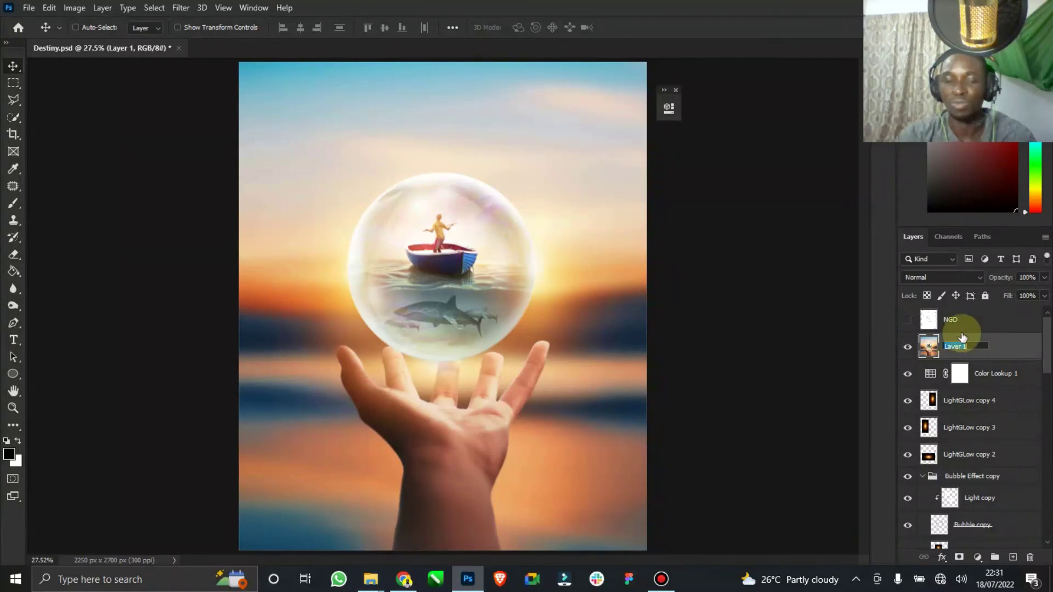
type("Destiny")
key("Return")
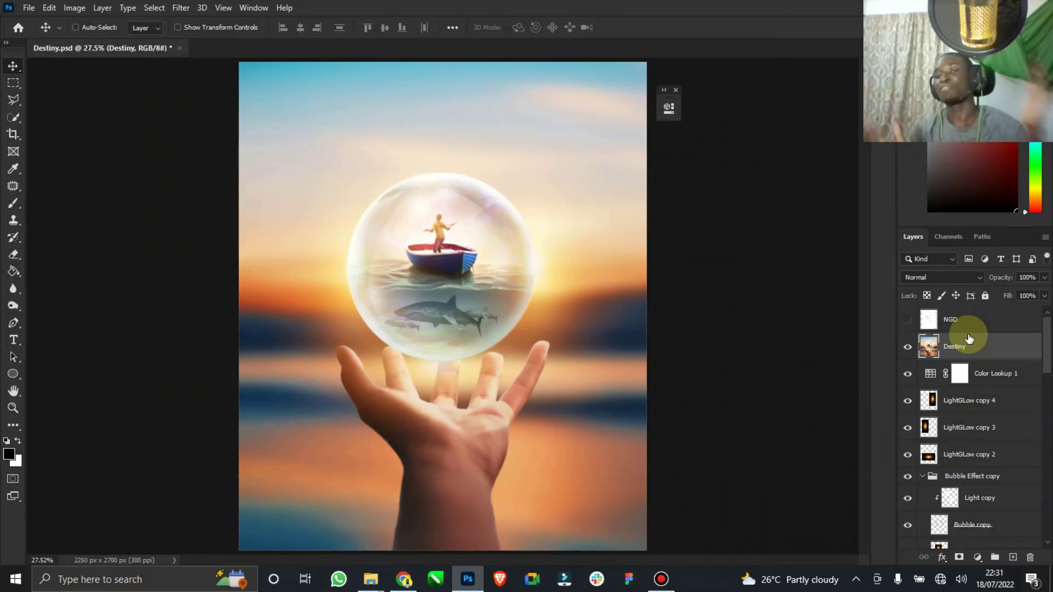
left_click(908, 321)
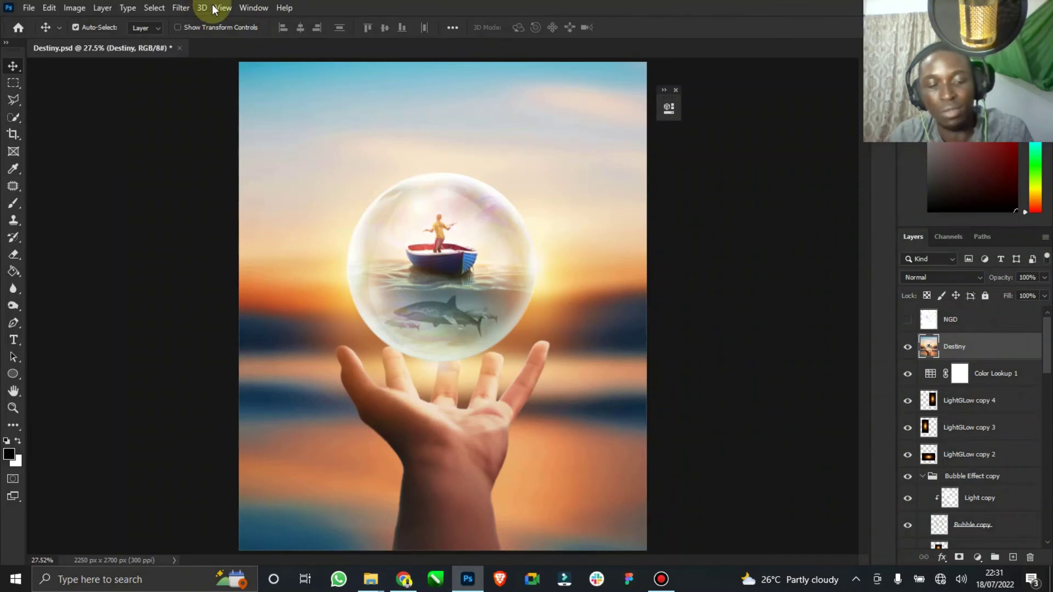
key("ctrl+s")
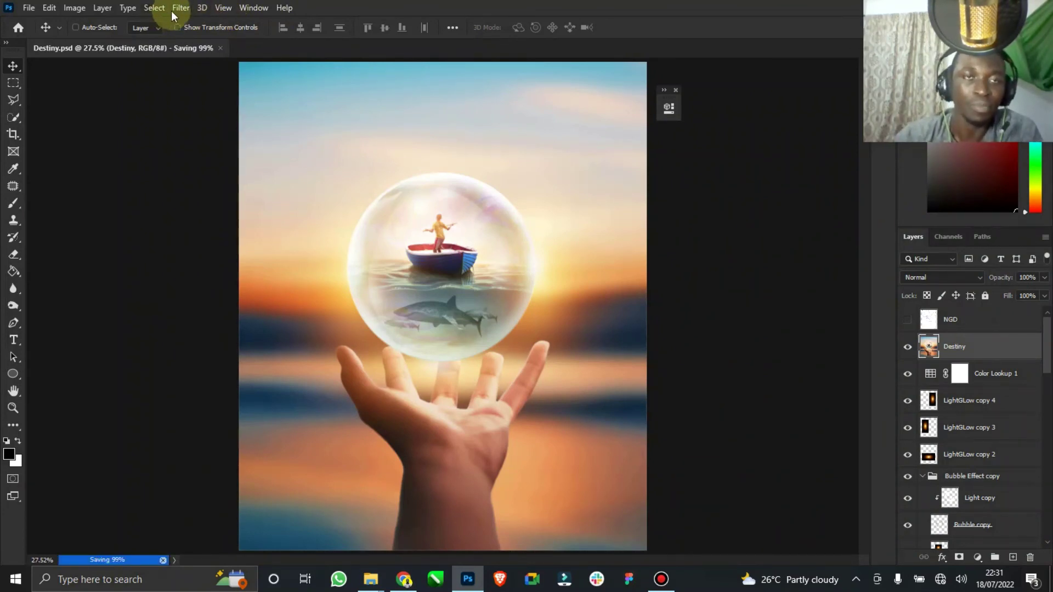
- Open the Destiny layer in the Camera Raw filter; set Temperature -5, Exposure -0.35, Contrast -18, Highlights +35, Shadows -25, Whites +19 and Blacks +10
left_click(174, 9)
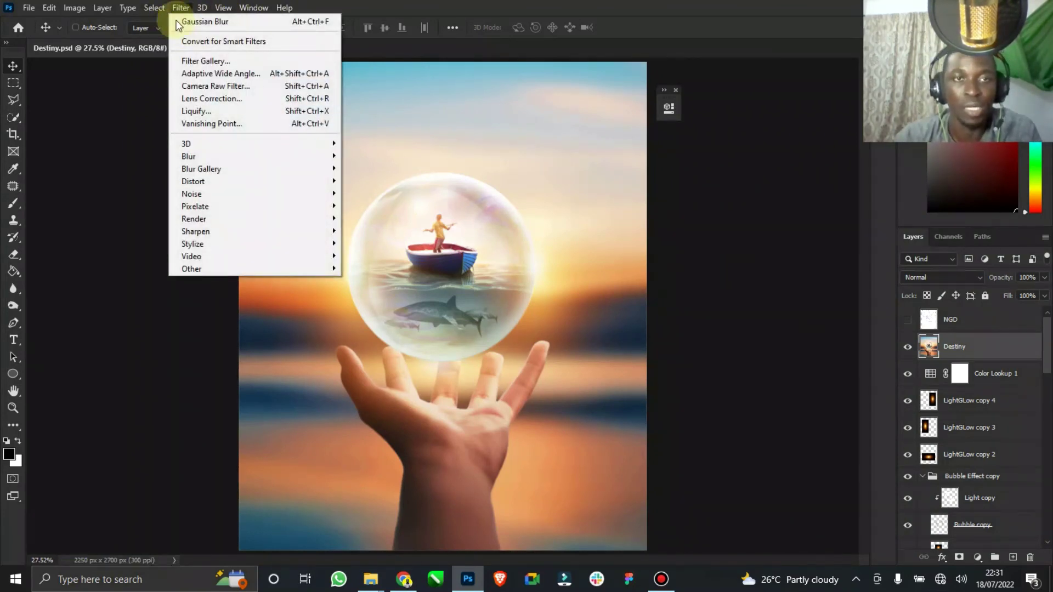
left_click(219, 87)
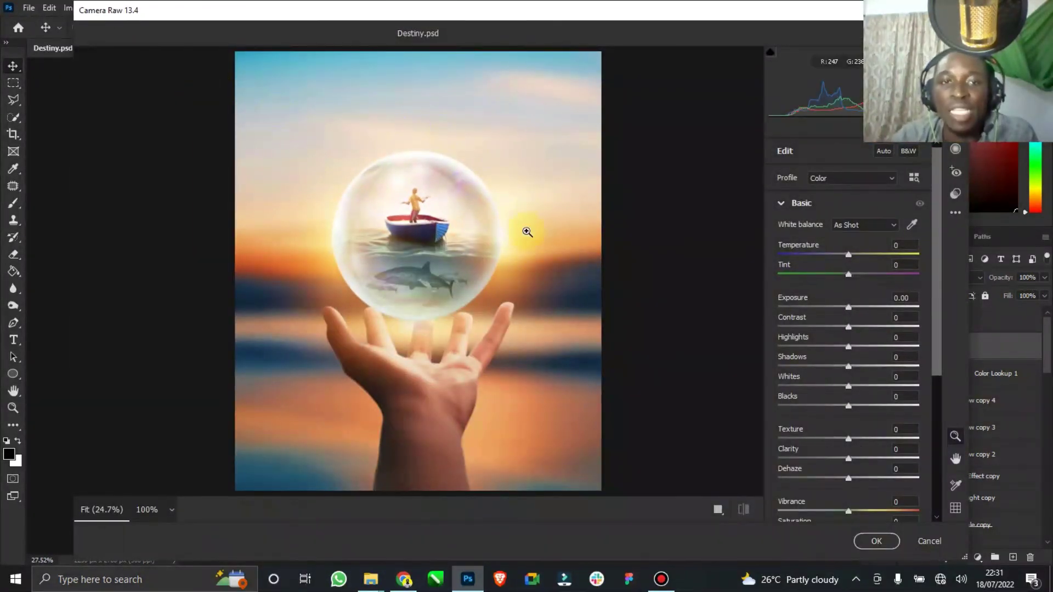
mouse_move(848, 254)
left_mouse_down()
mouse_move(781, 253)
mouse_move(889, 261)
mouse_move(844, 257)
left_mouse_up()
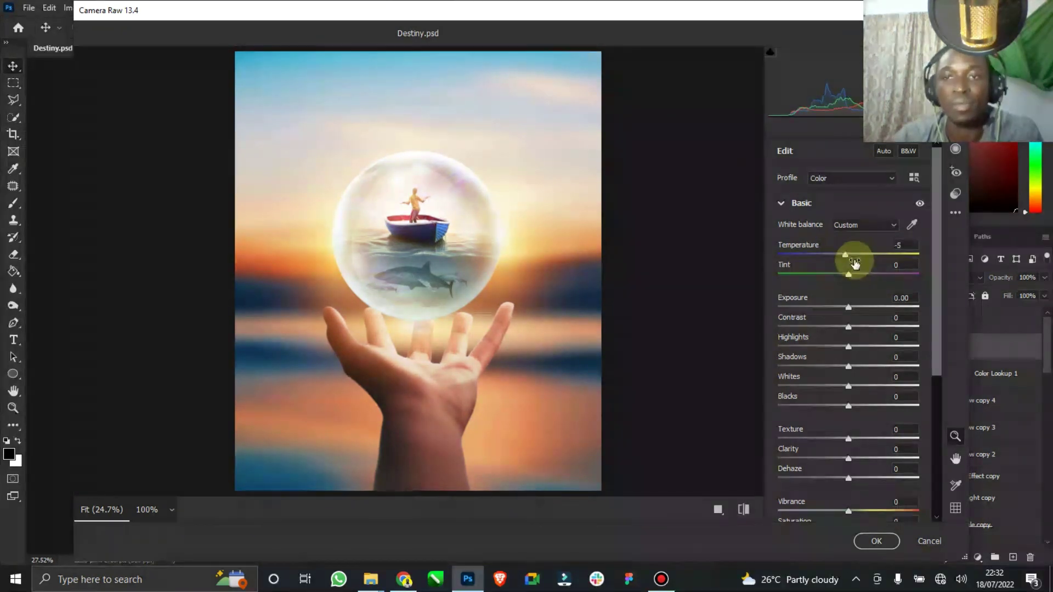
mouse_move(851, 313)
left_mouse_down()
mouse_move(871, 311)
mouse_move(845, 311)
left_mouse_up()
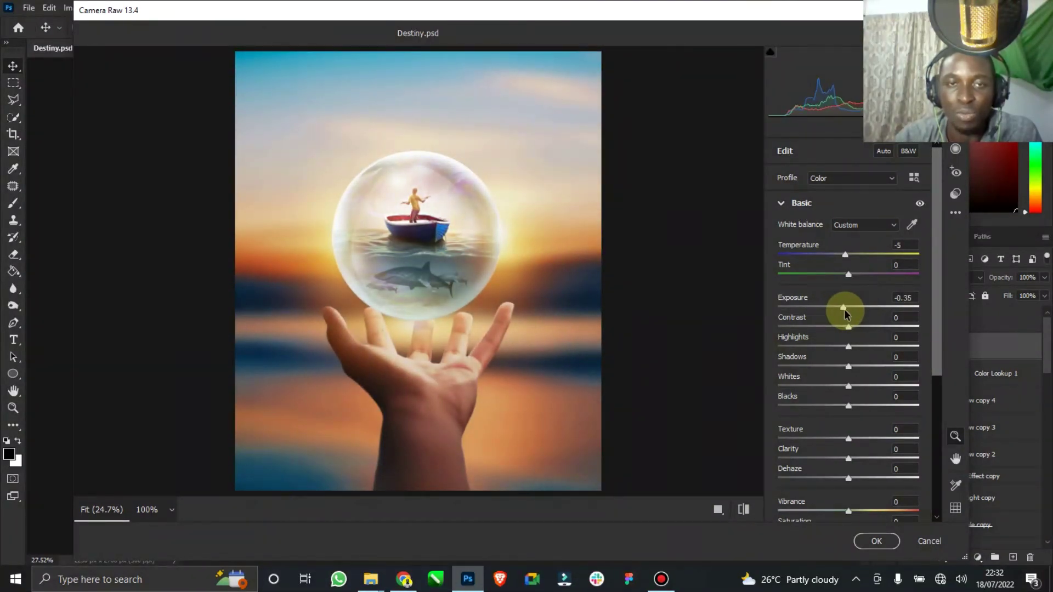
left_click_drag(834, 326, 873, 347)
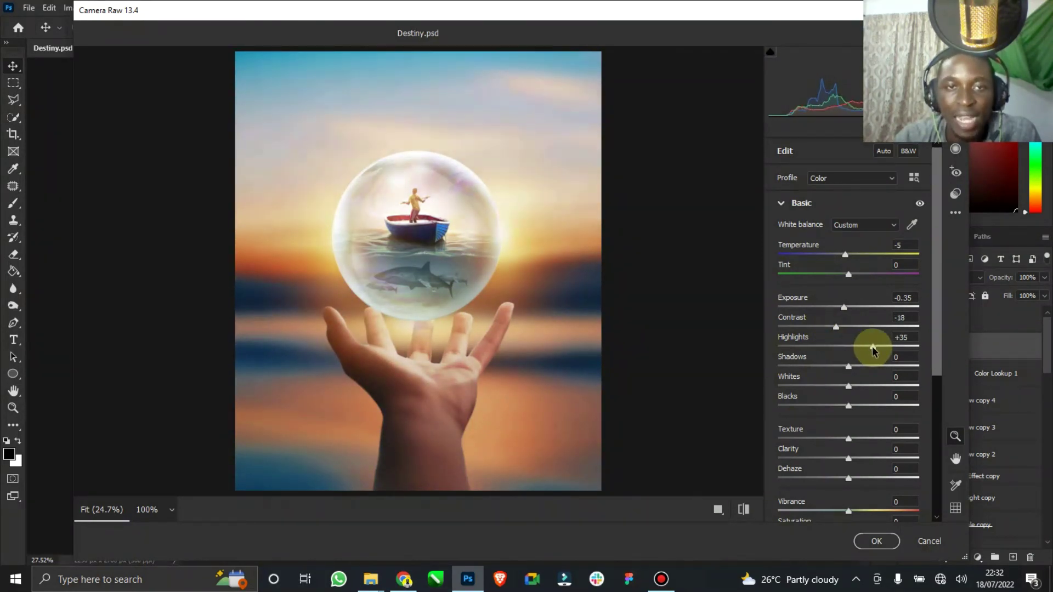
left_click_drag(849, 367, 859, 406)
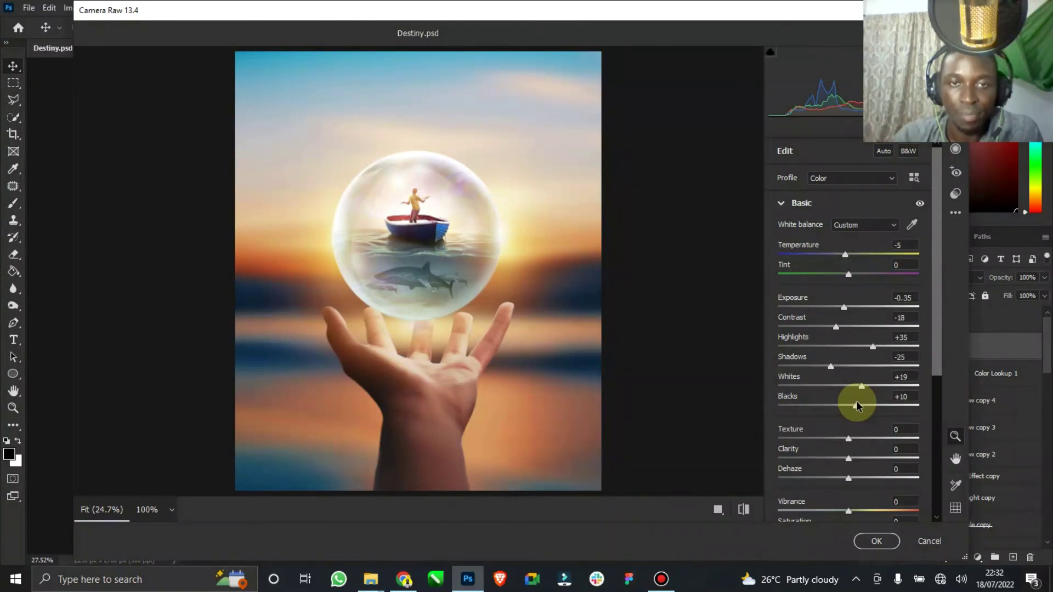
- Set the Camera Raw Texture to -24, Clarity to +12 and Vibrance to +5
left_click_drag(848, 442, 859, 465)
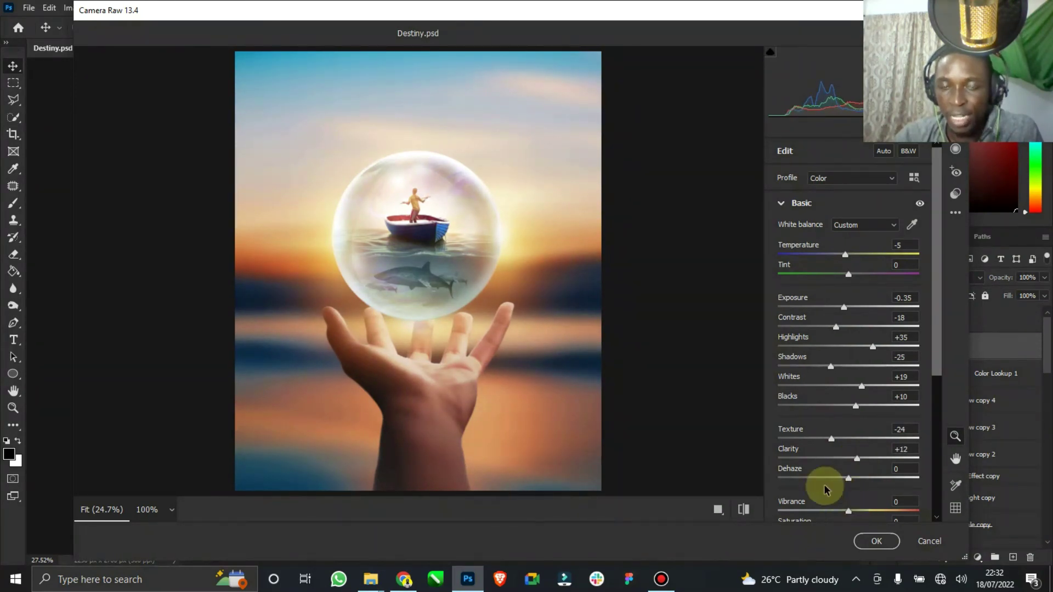
scroll(840, 468, "down", 1)
scroll(840, 468, "down", 2)
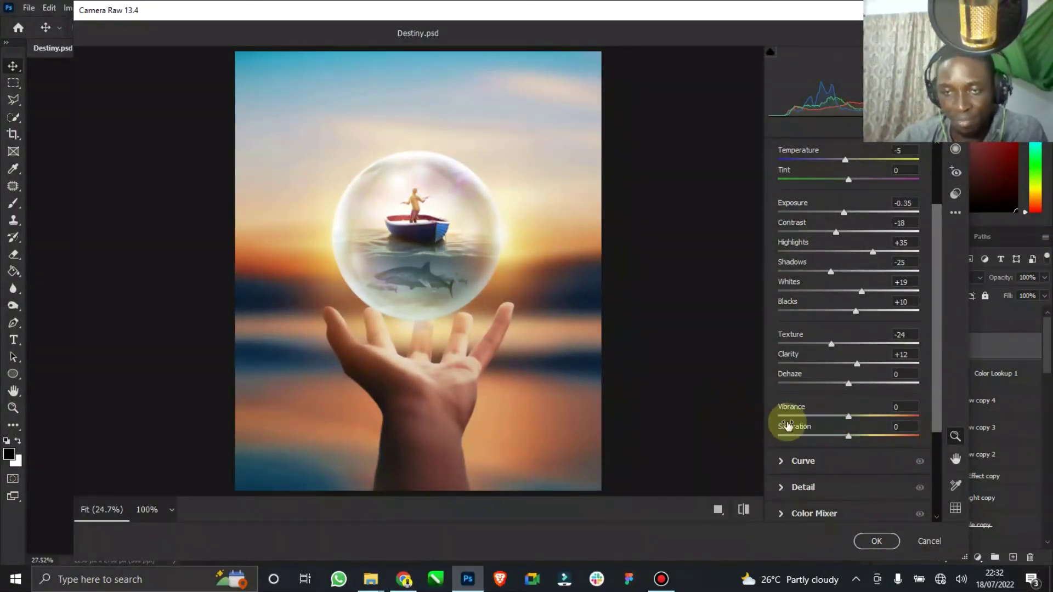
mouse_move(849, 416)
left_mouse_down()
mouse_move(923, 418)
mouse_move(852, 419)
left_mouse_up()
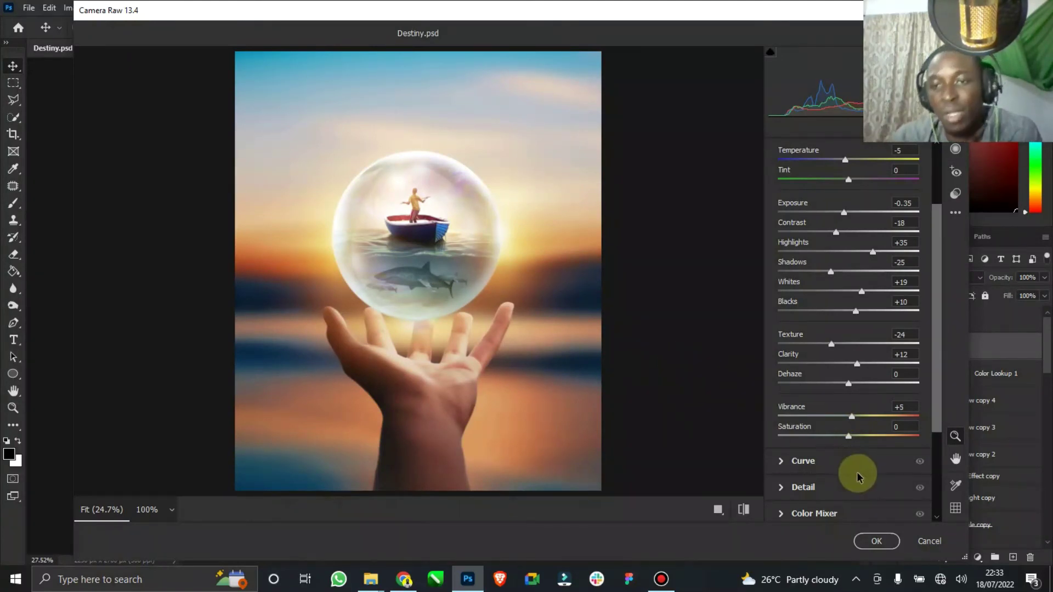
scroll(792, 239, "up", 1)
scroll(793, 240, "up", 2)
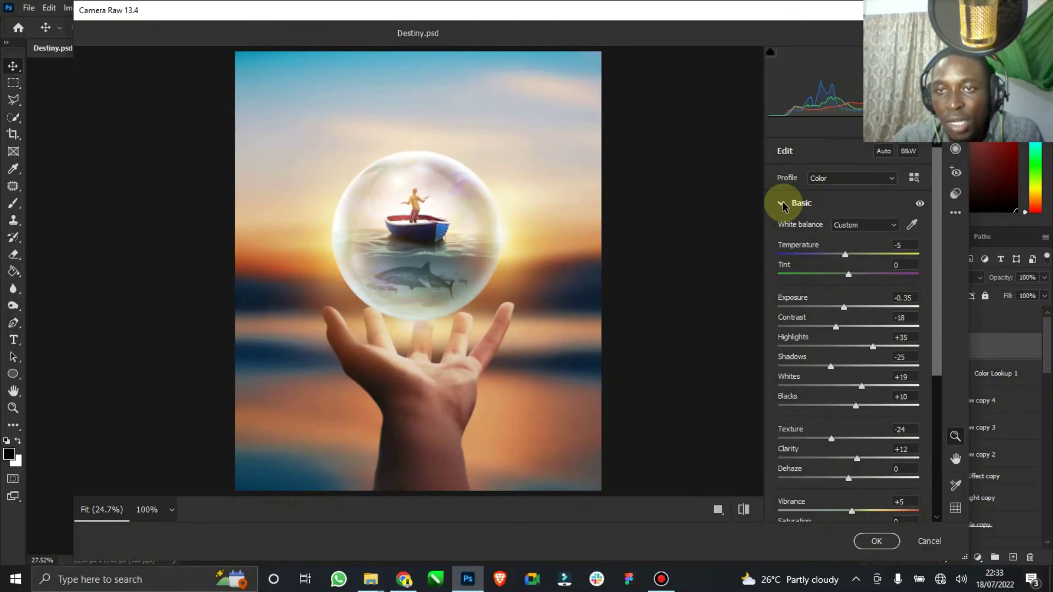
- Darken the dark tones of the Camera Raw parametric curve by setting Darks to -10
left_click(782, 203)
left_click(785, 231)
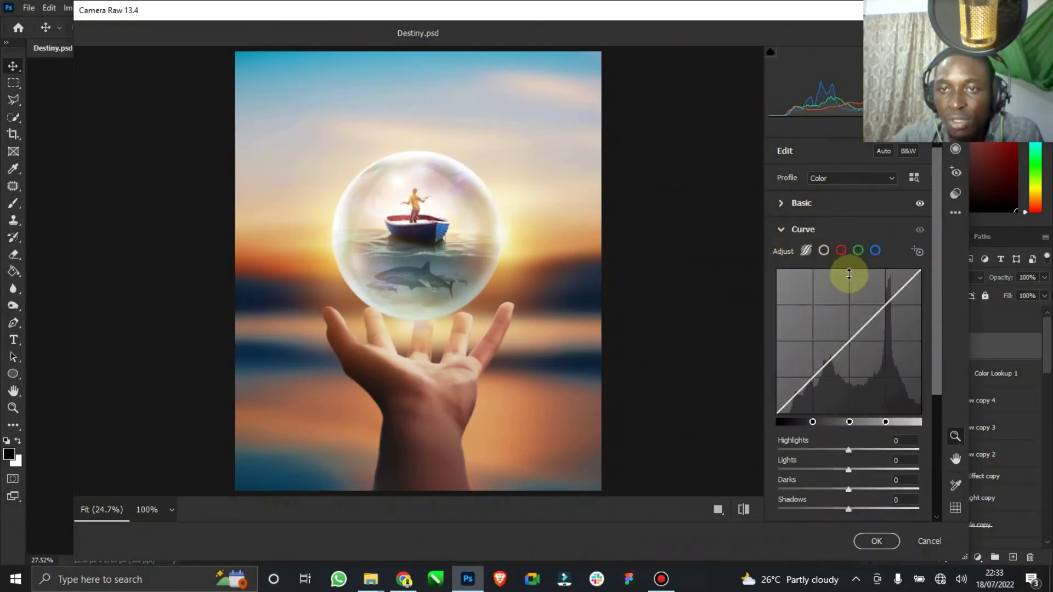
left_click_drag(820, 365, 846, 377)
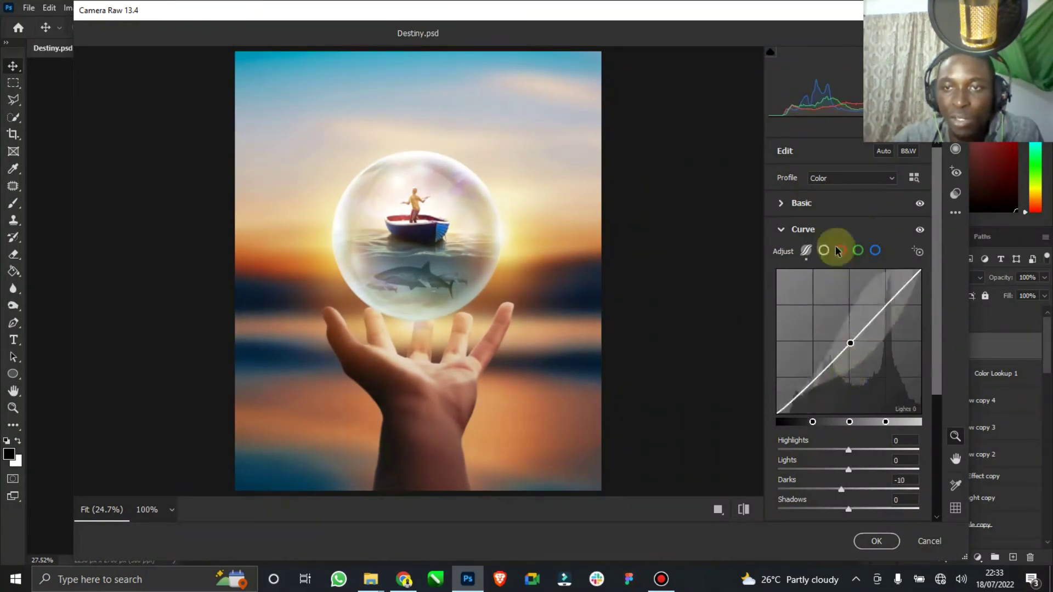
left_click(782, 229)
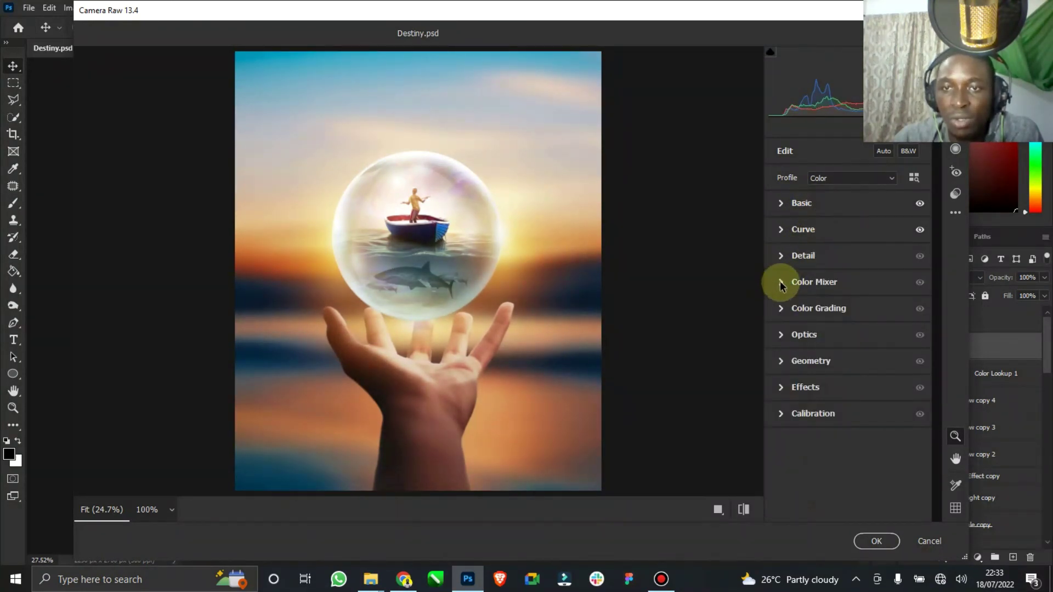
left_click(781, 284)
left_click(782, 286)
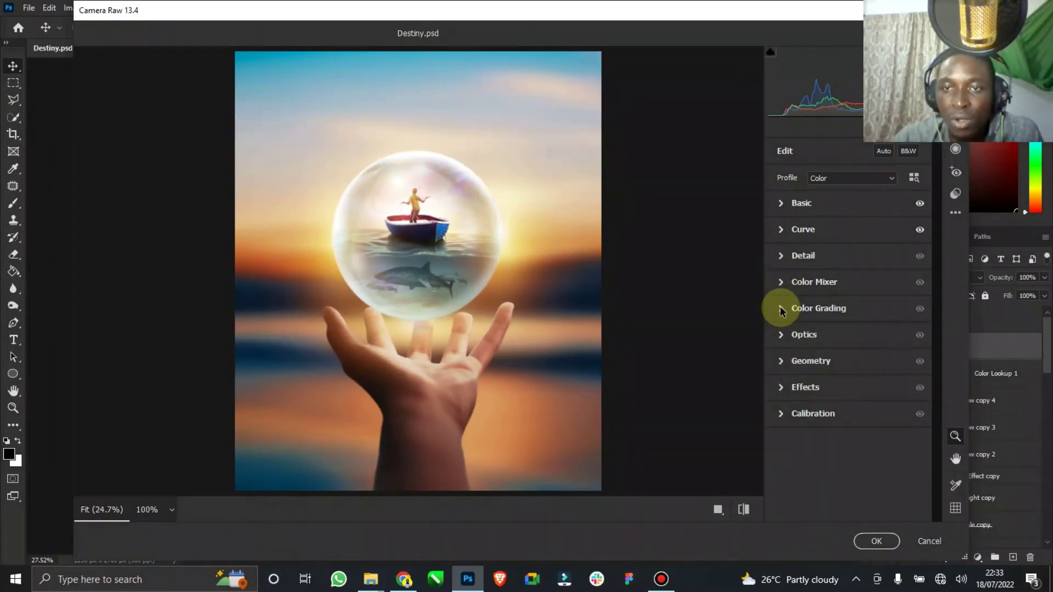
left_click(783, 307)
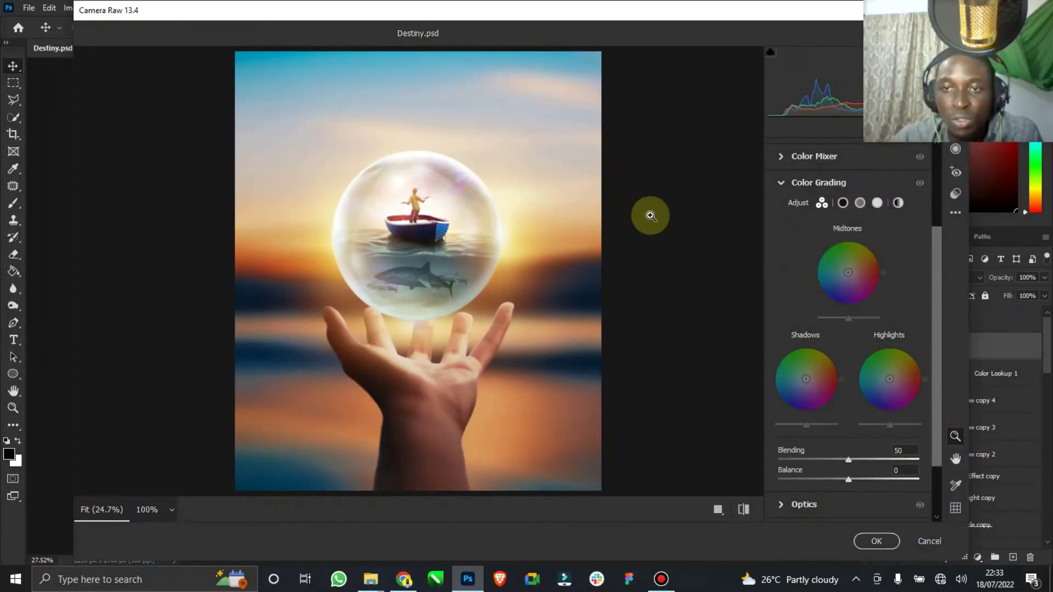
left_click(782, 187)
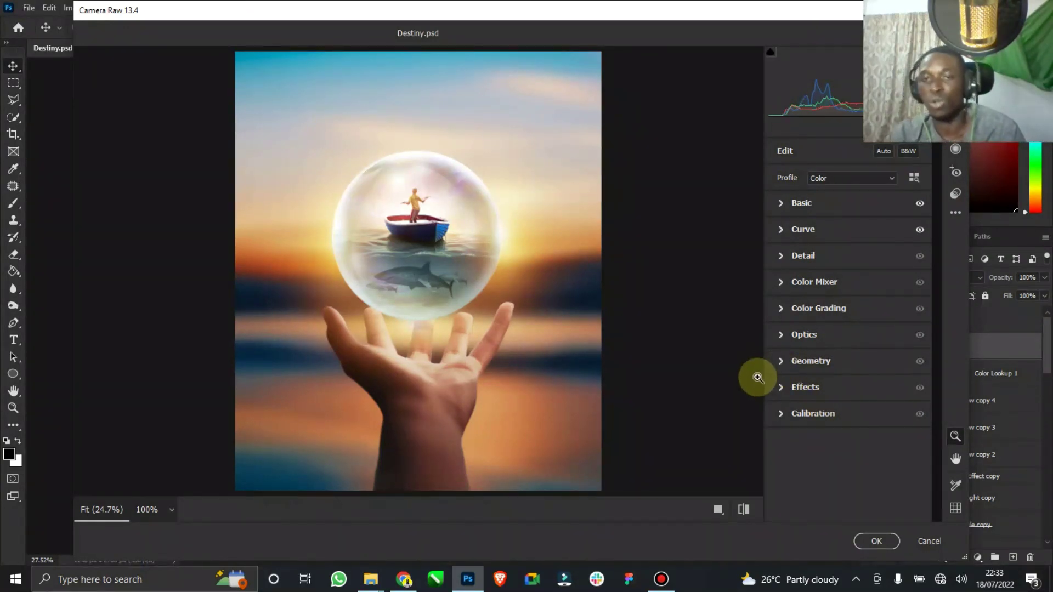
left_click(782, 388)
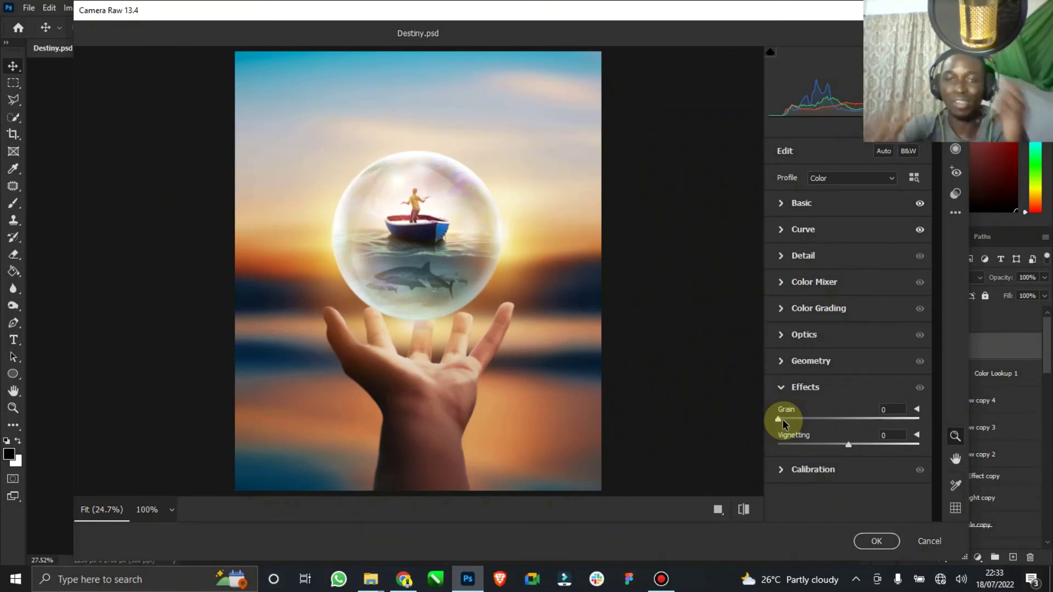
left_click(782, 388)
left_click(779, 341)
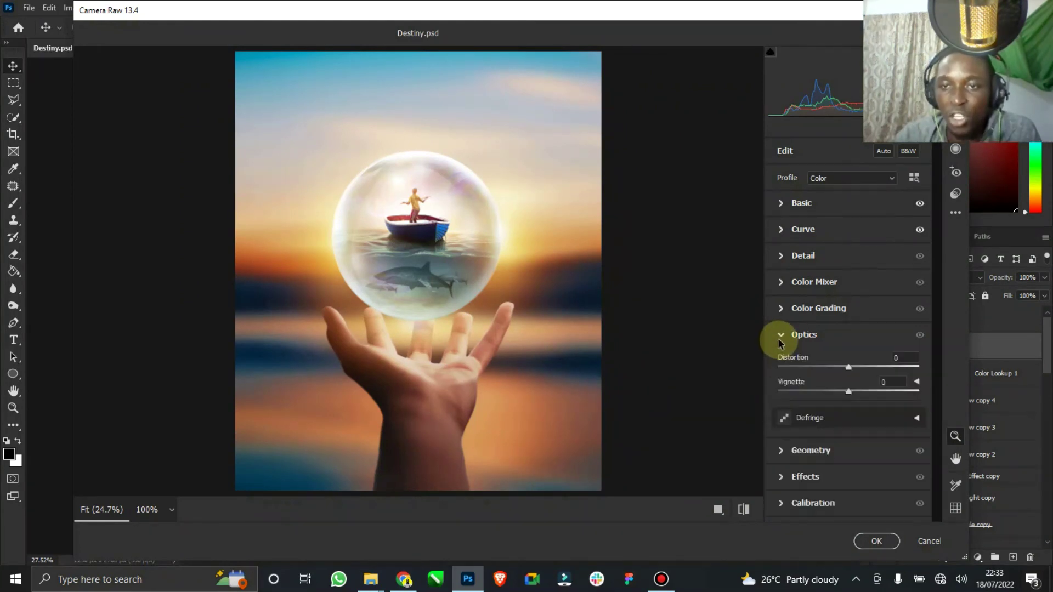
left_click(779, 341)
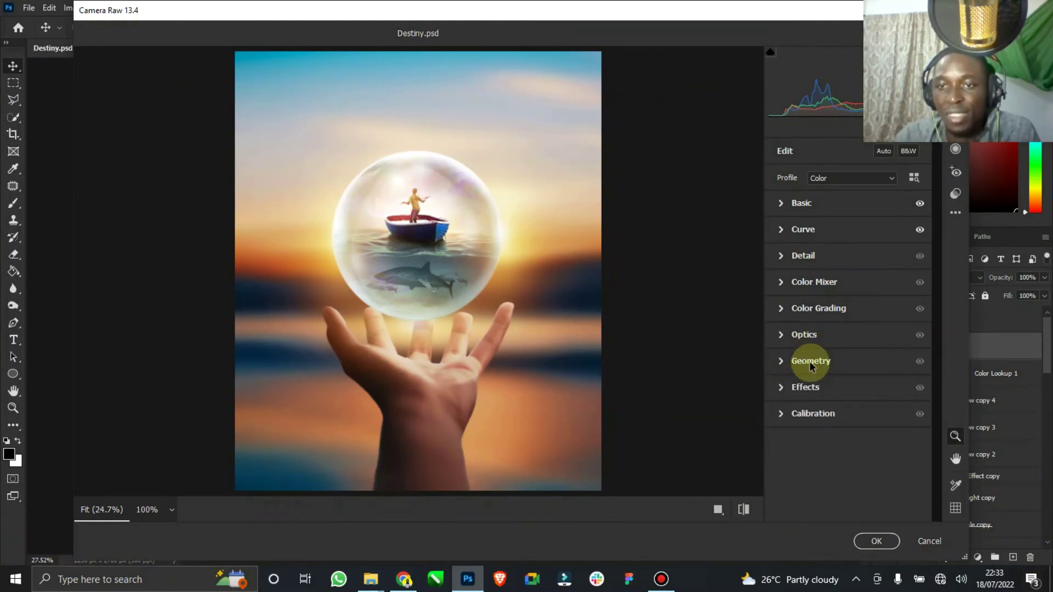
- Add an Optics vignette of -55, apply the Camera Raw filter to the Destiny layer and save the document
left_click(783, 337)
left_click_drag(850, 393, 803, 394)
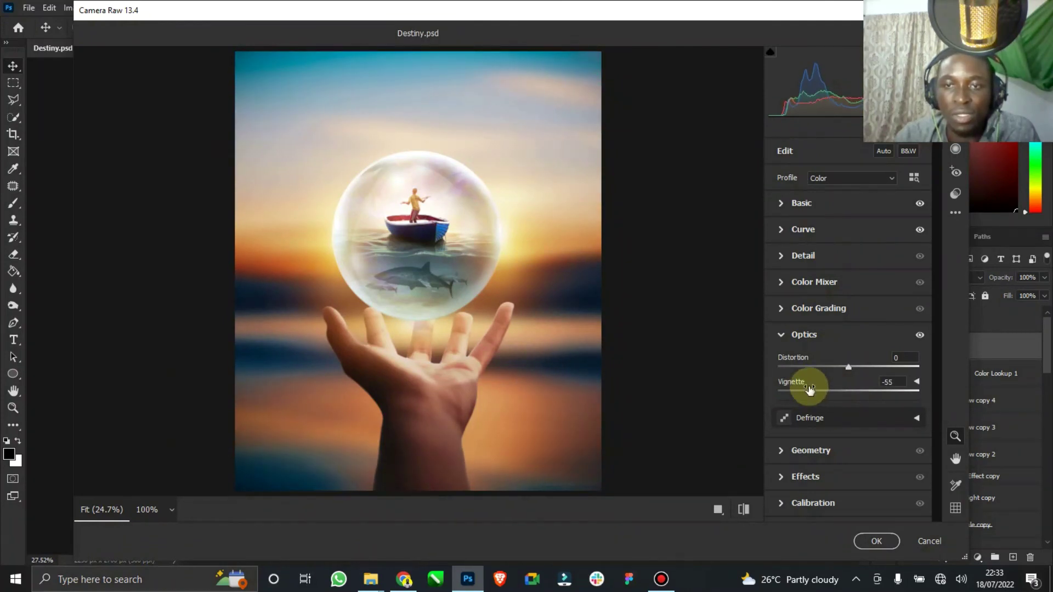
left_click(781, 334)
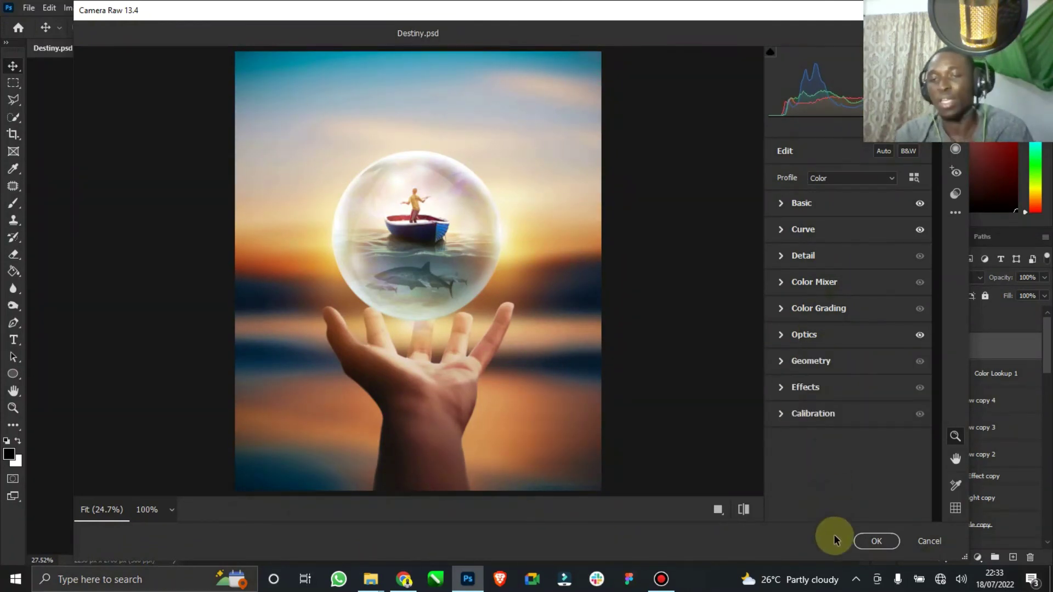
left_click(872, 535)
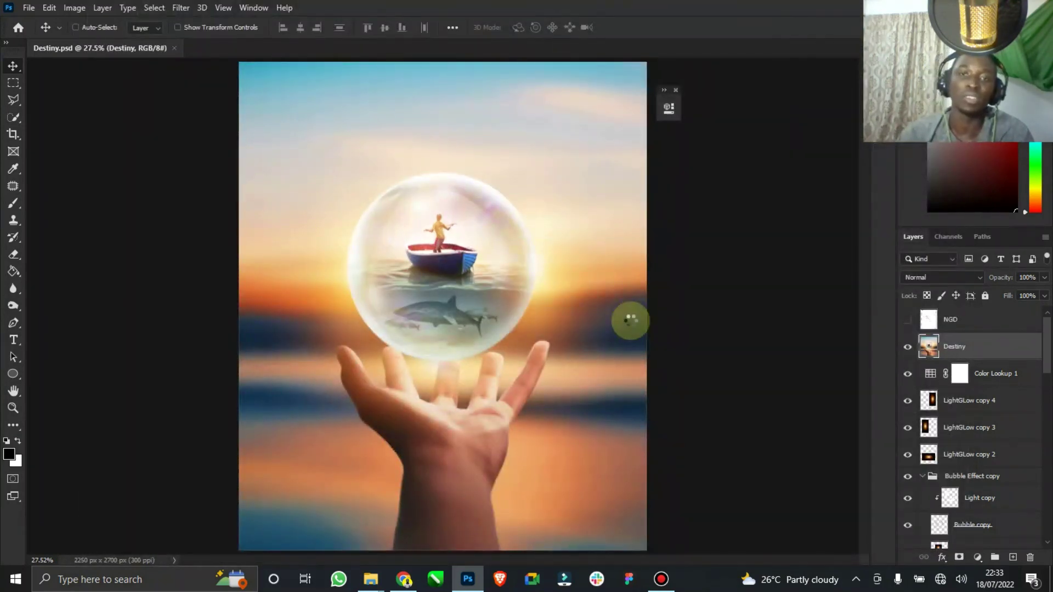
key("ctrl+s")
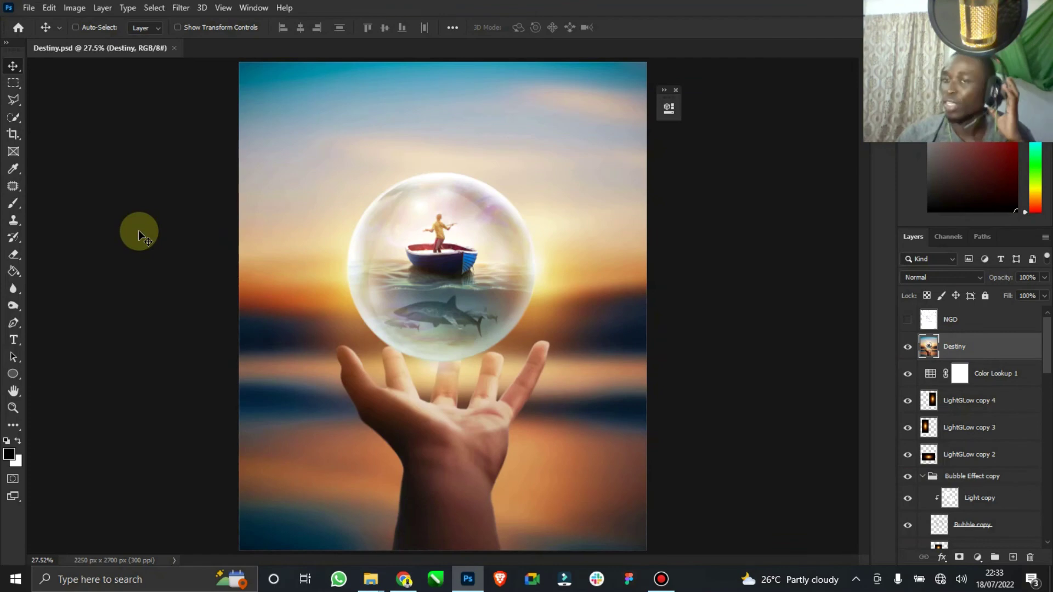
- Examine the graded composite, checking the boat and bubble details up close and the whole image
left_click(13, 408)
left_click_drag(502, 219, 609, 310)
mouse_move(448, 329)
left_mouse_down()
mouse_move(480, 325)
mouse_move(451, 324)
left_mouse_up()
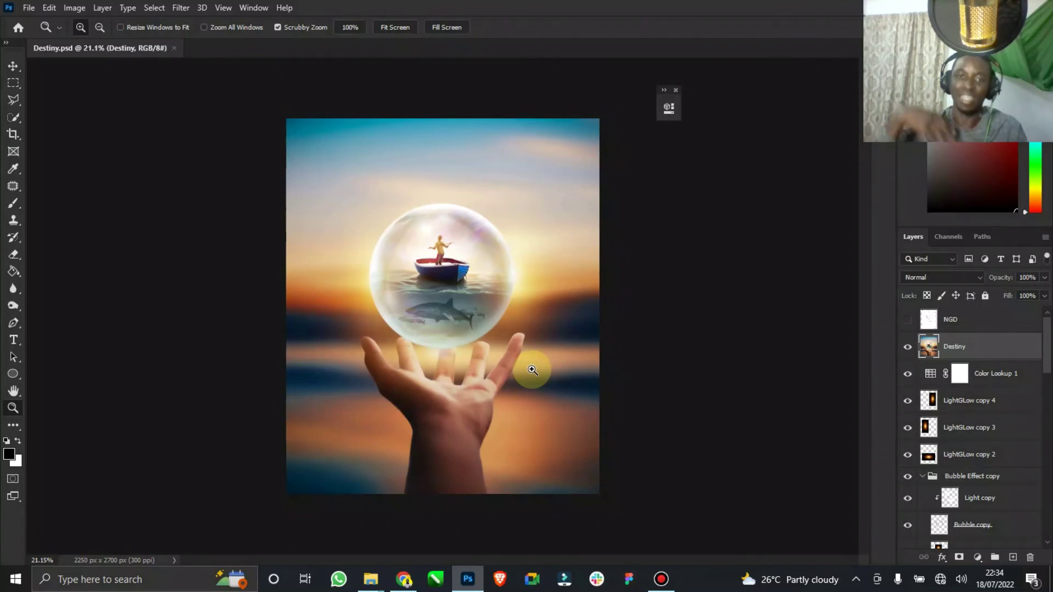
left_click_drag(487, 288, 483, 313)
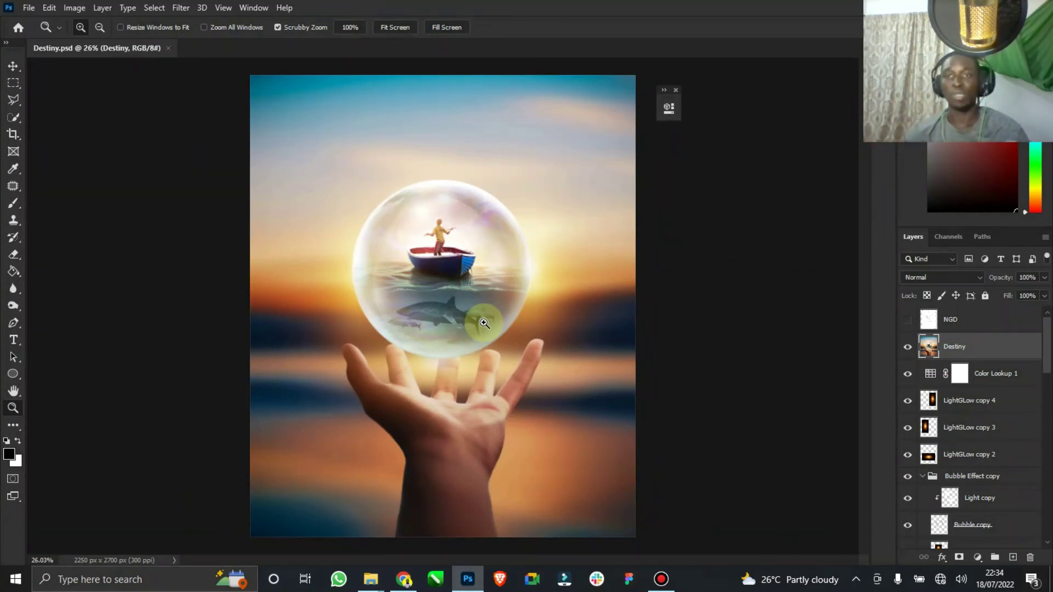
left_click_drag(458, 300, 459, 294)
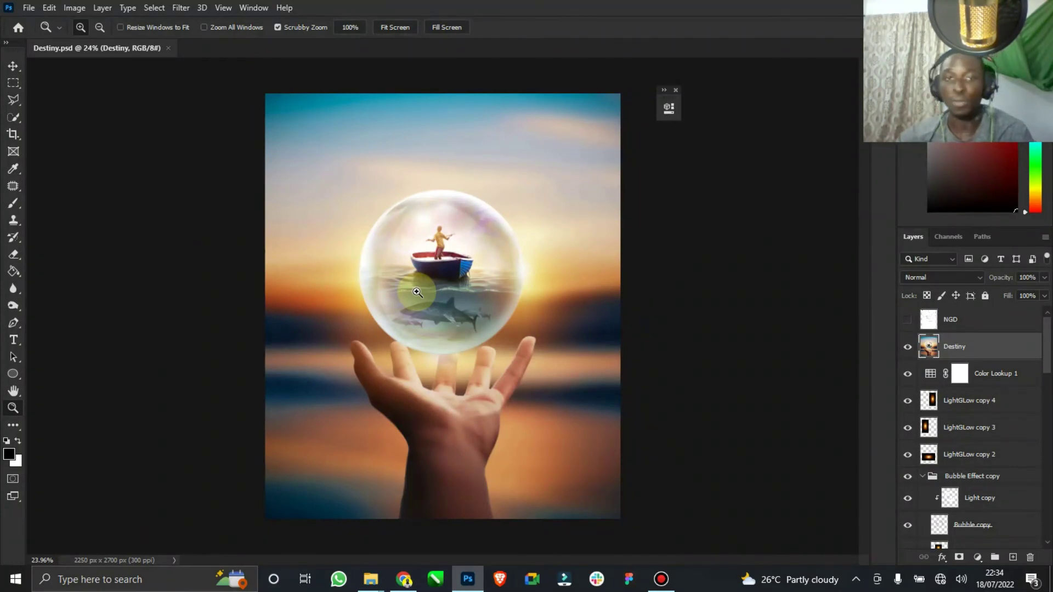
left_click_drag(466, 289, 472, 288)
key("ctrl+0")
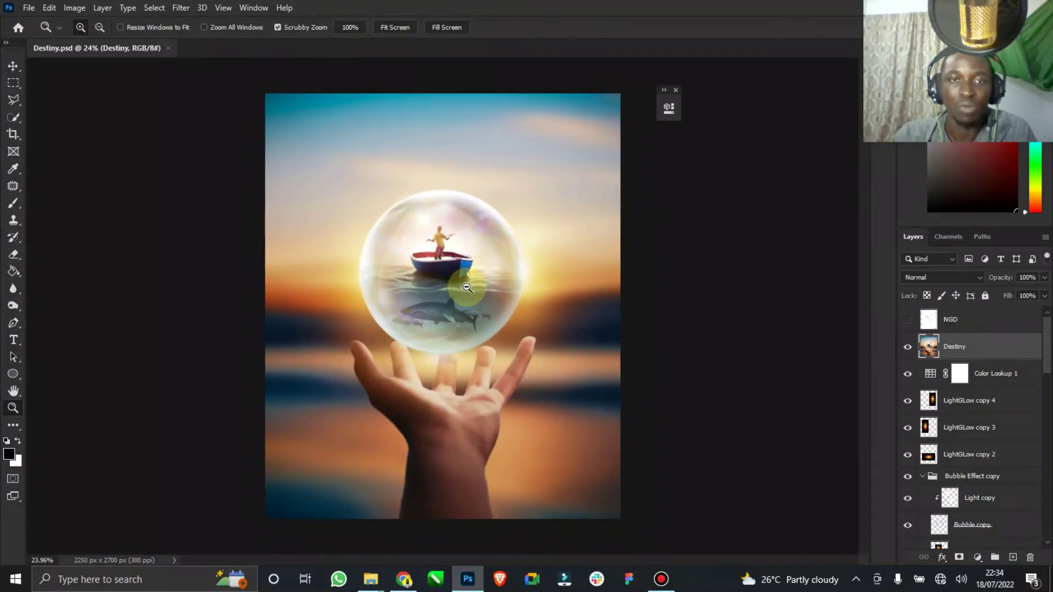